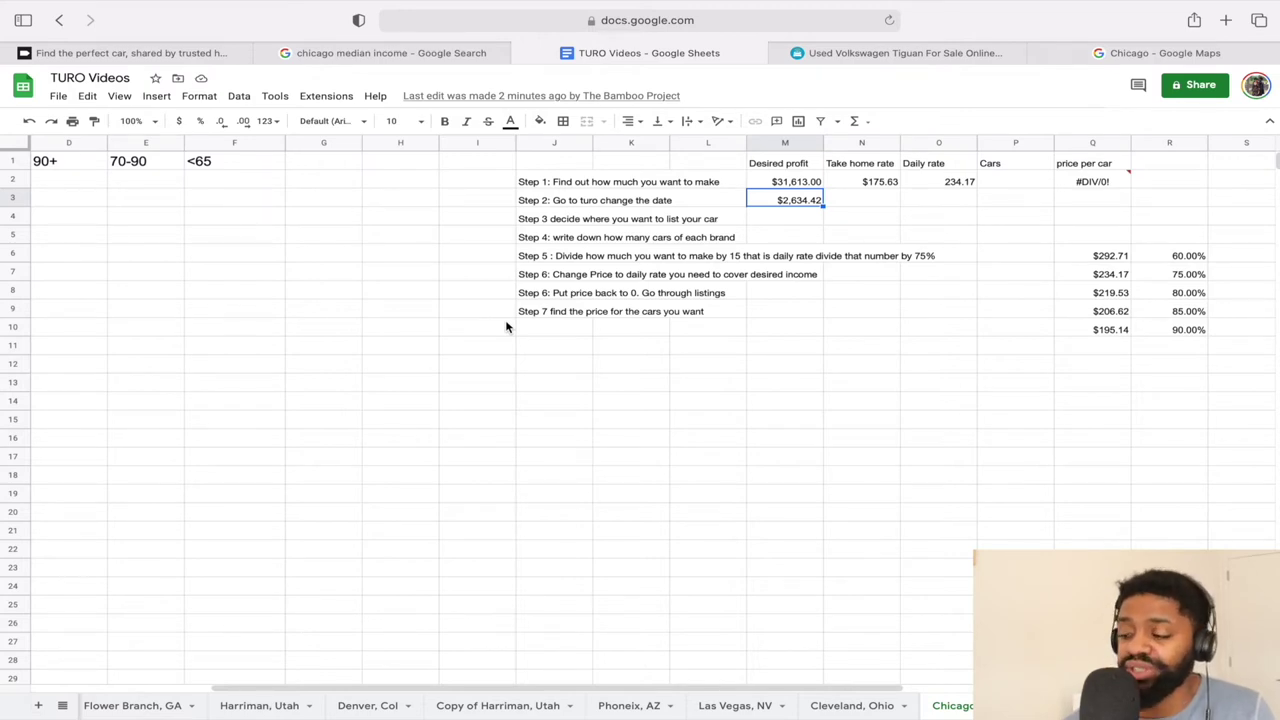
Inspect the take home rate formula in cell N2 and leave it as it is.
left_click(758, 368)
scroll(758, 372, "right", 5)
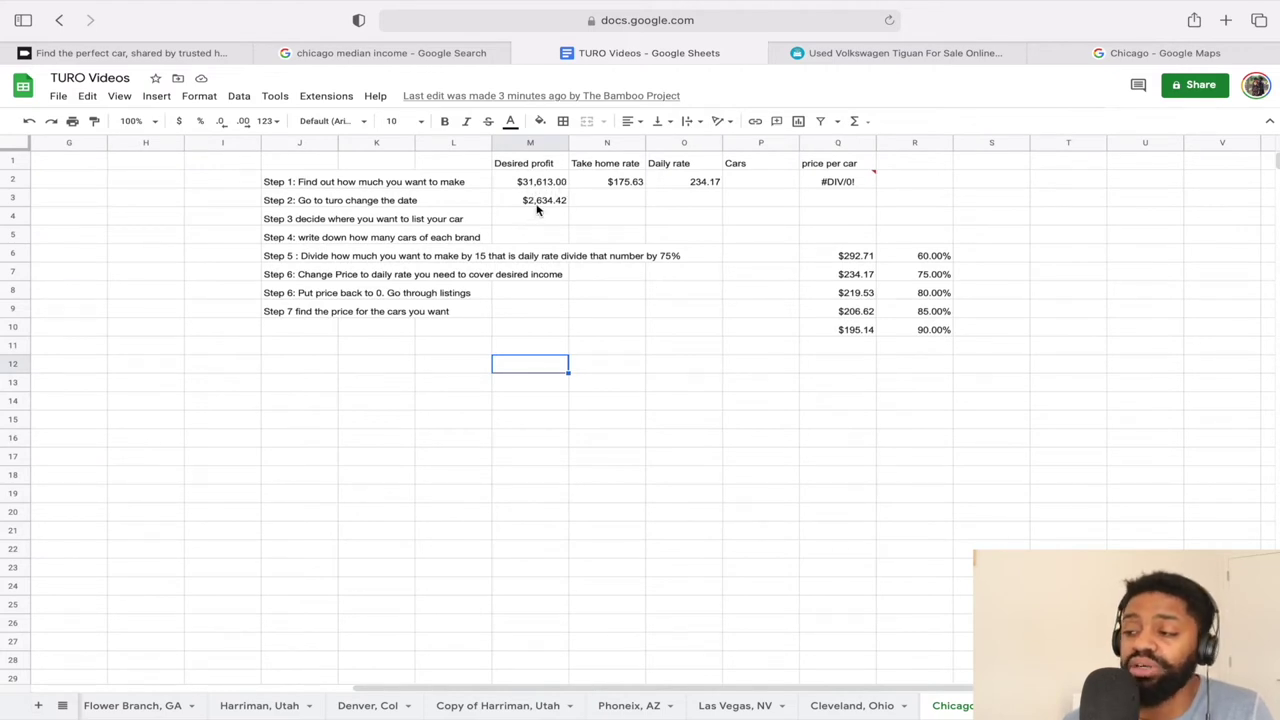
double_click(614, 184)
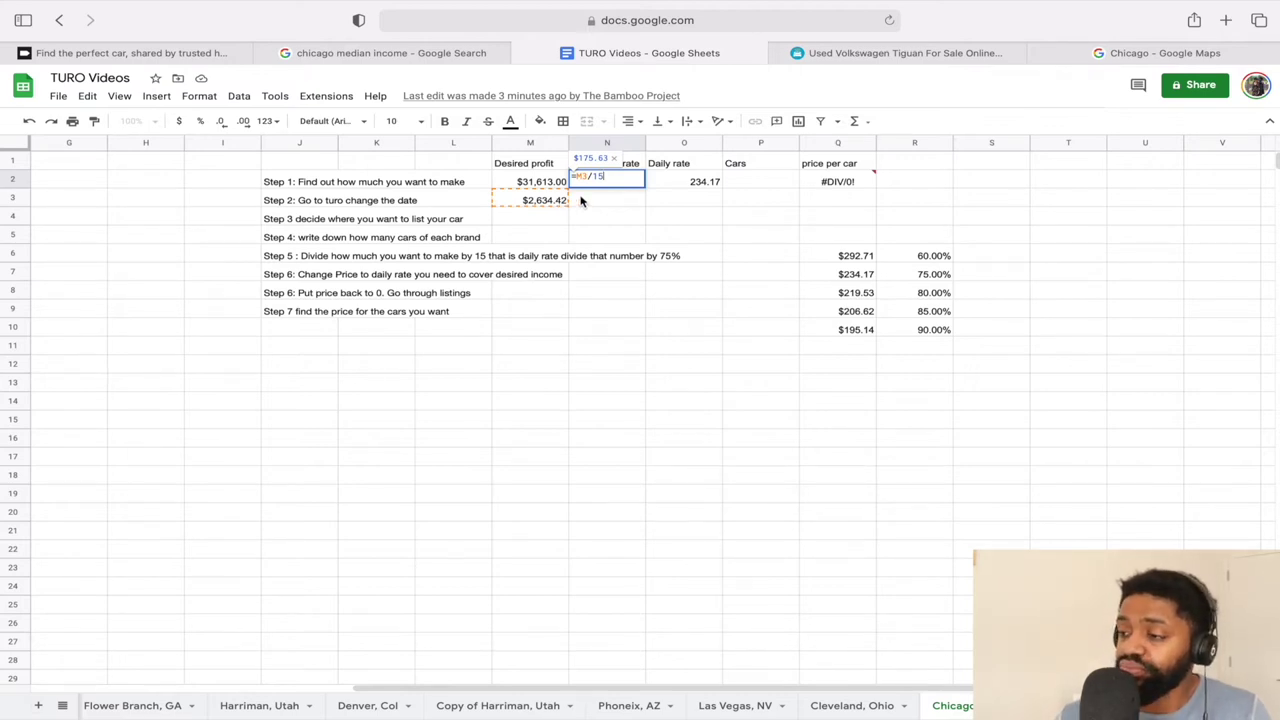
key("Return")
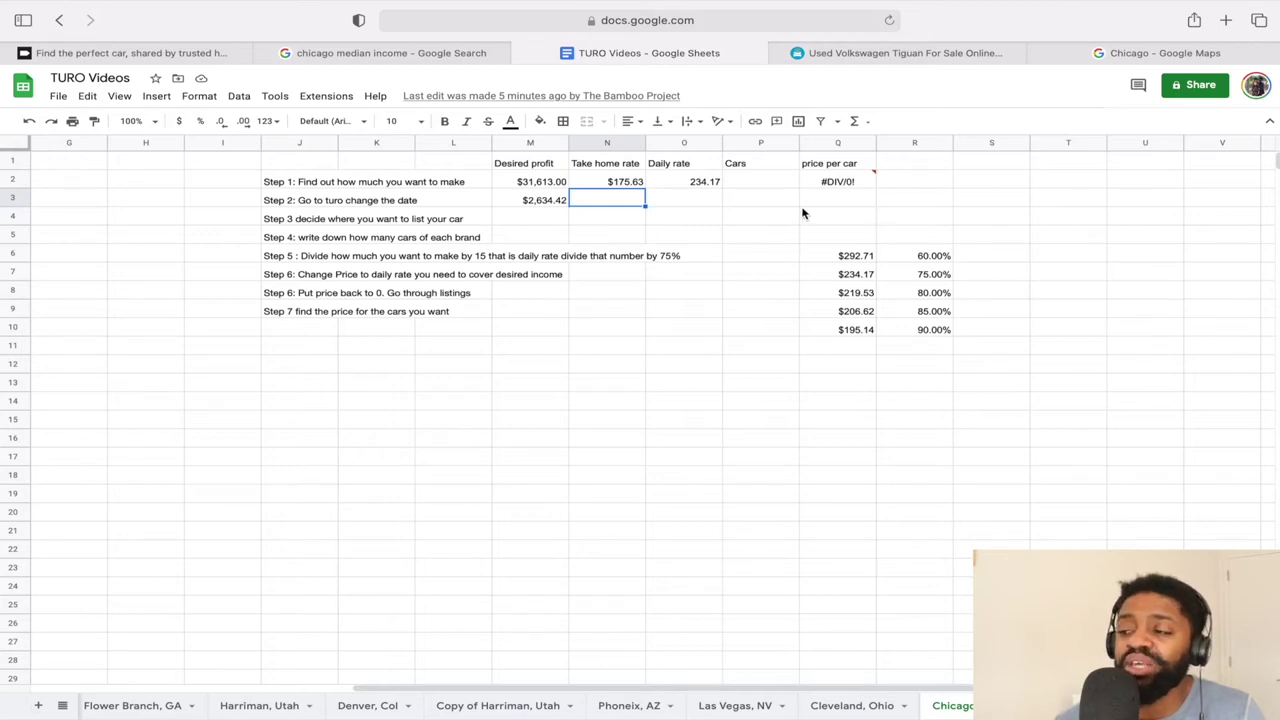
Try 1, 2 and 3 as the number of cars in cell P2 to compare the price per car.
left_click(762, 184)
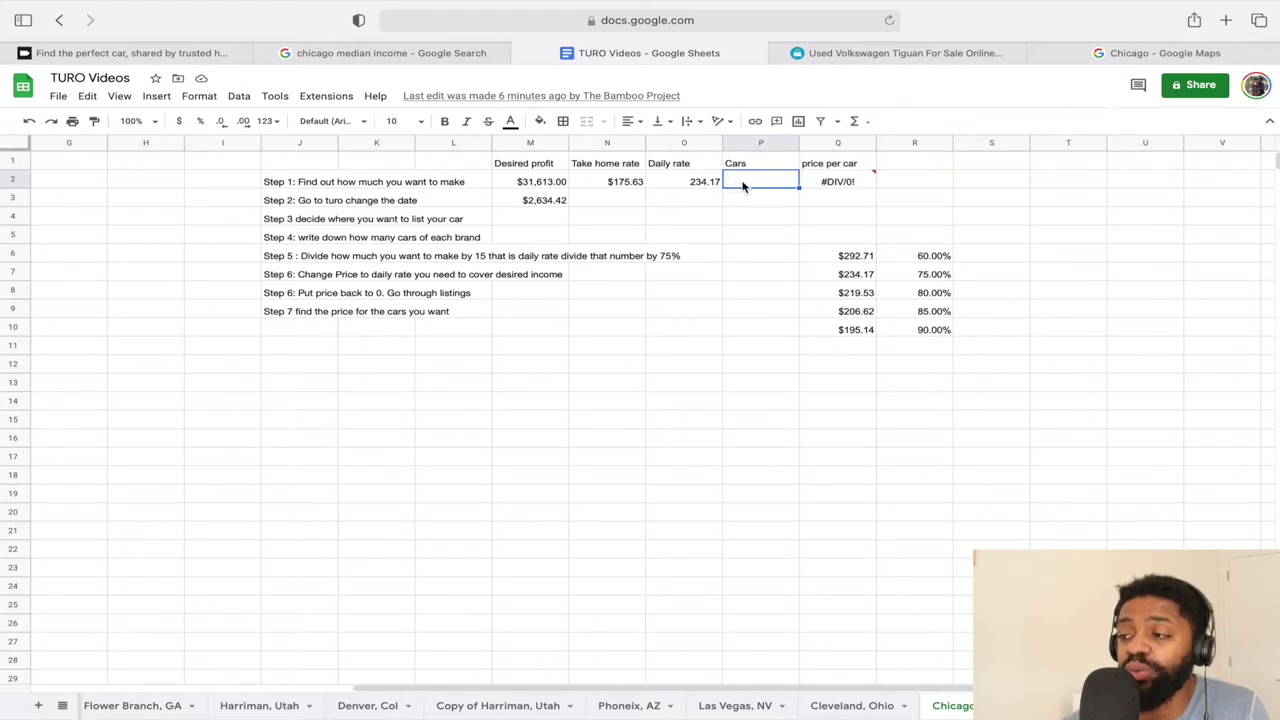
type("1")
key("Return")
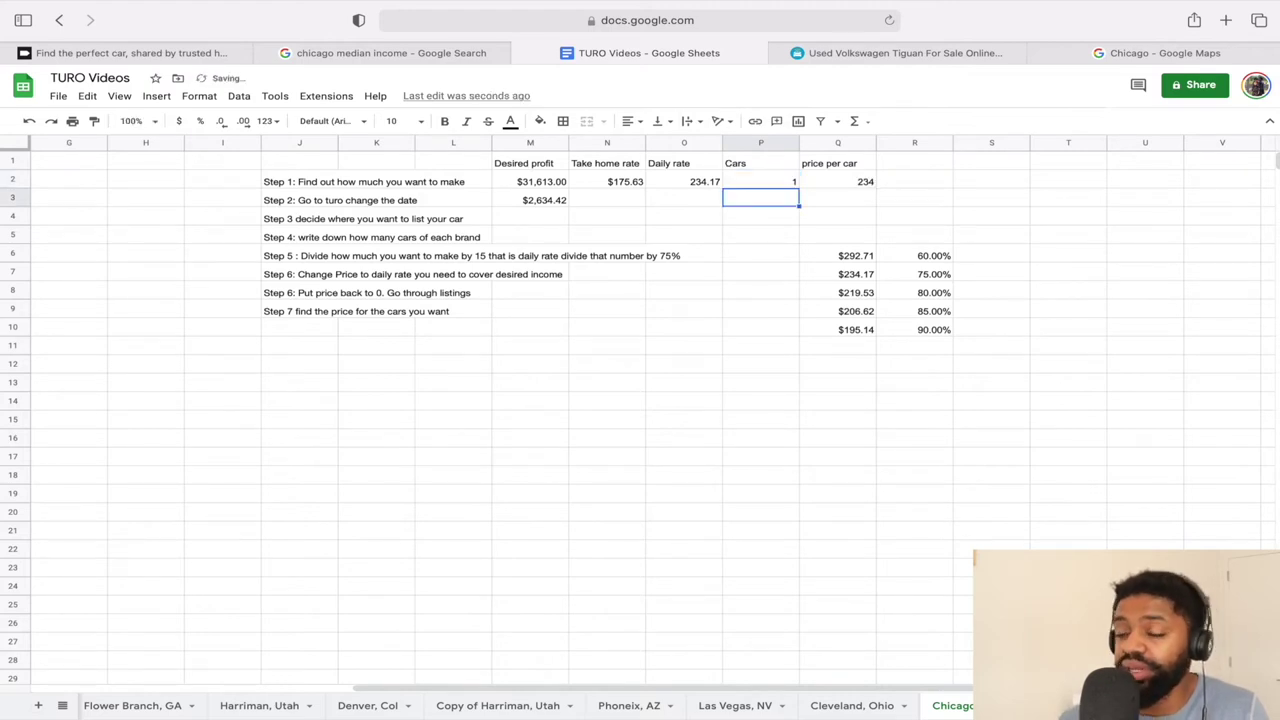
left_click(781, 185)
type("2")
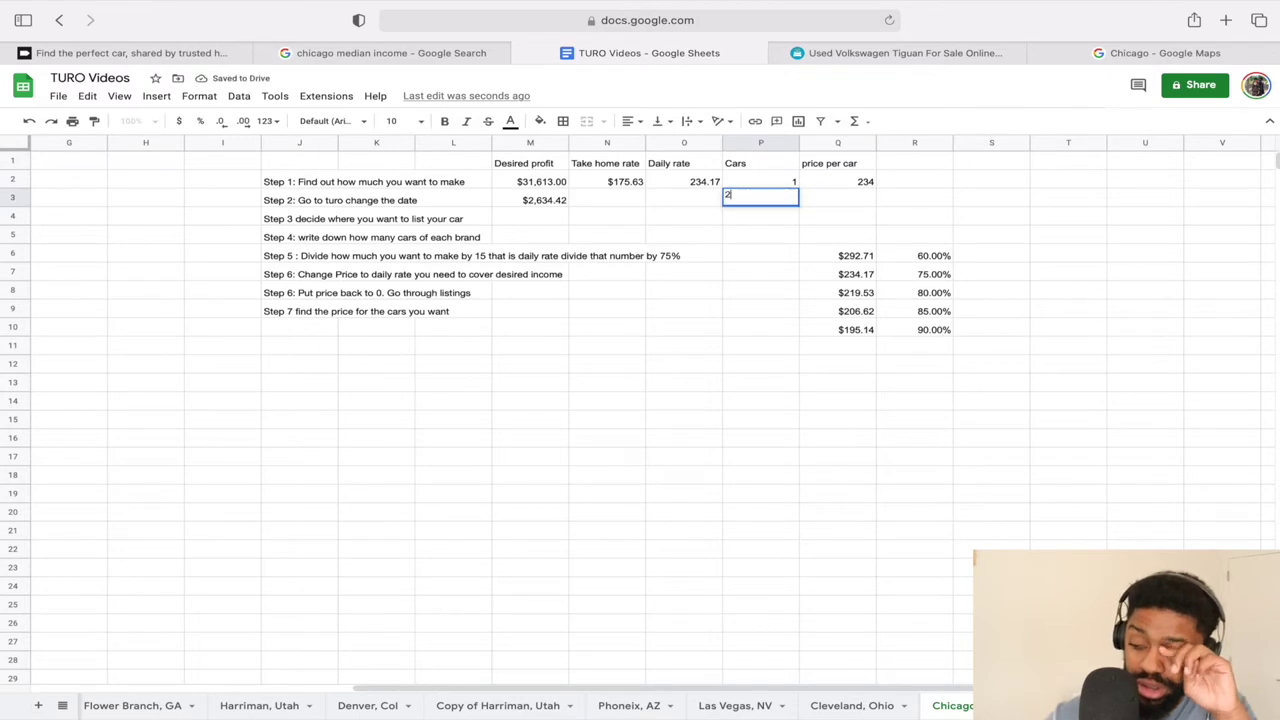
key("Return")
key("BackSpace")
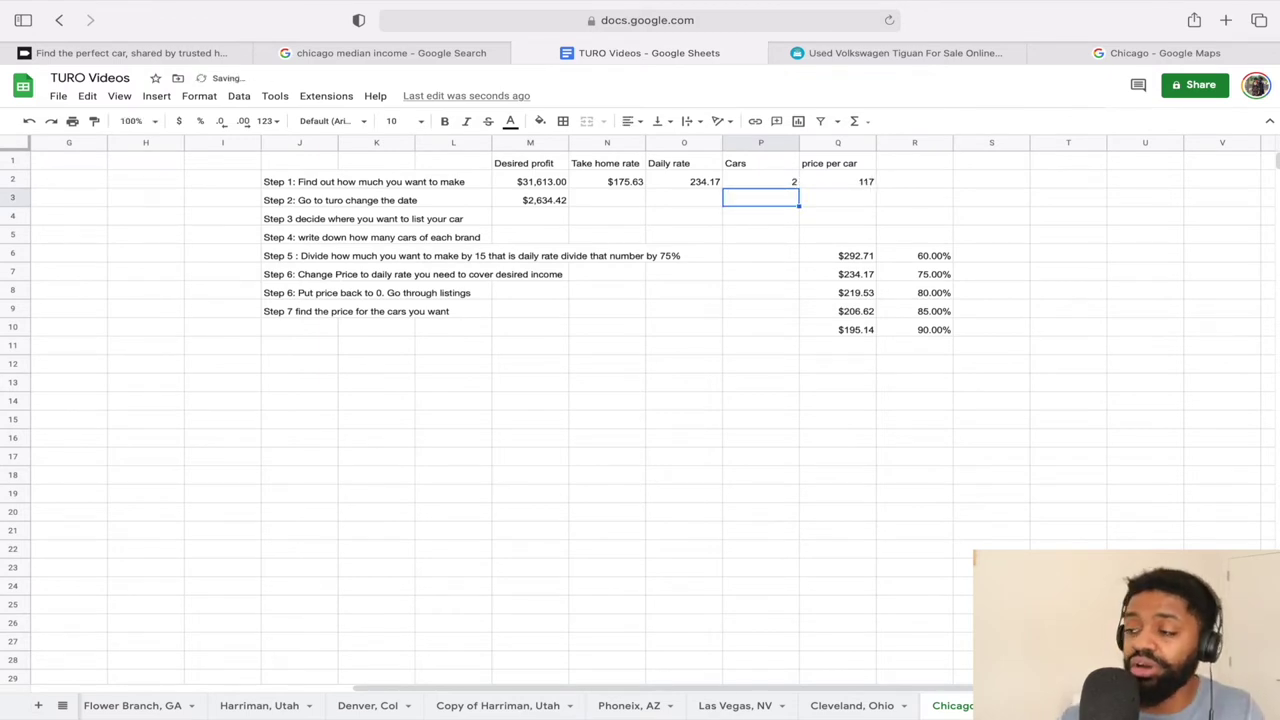
left_click(793, 182)
type("3")
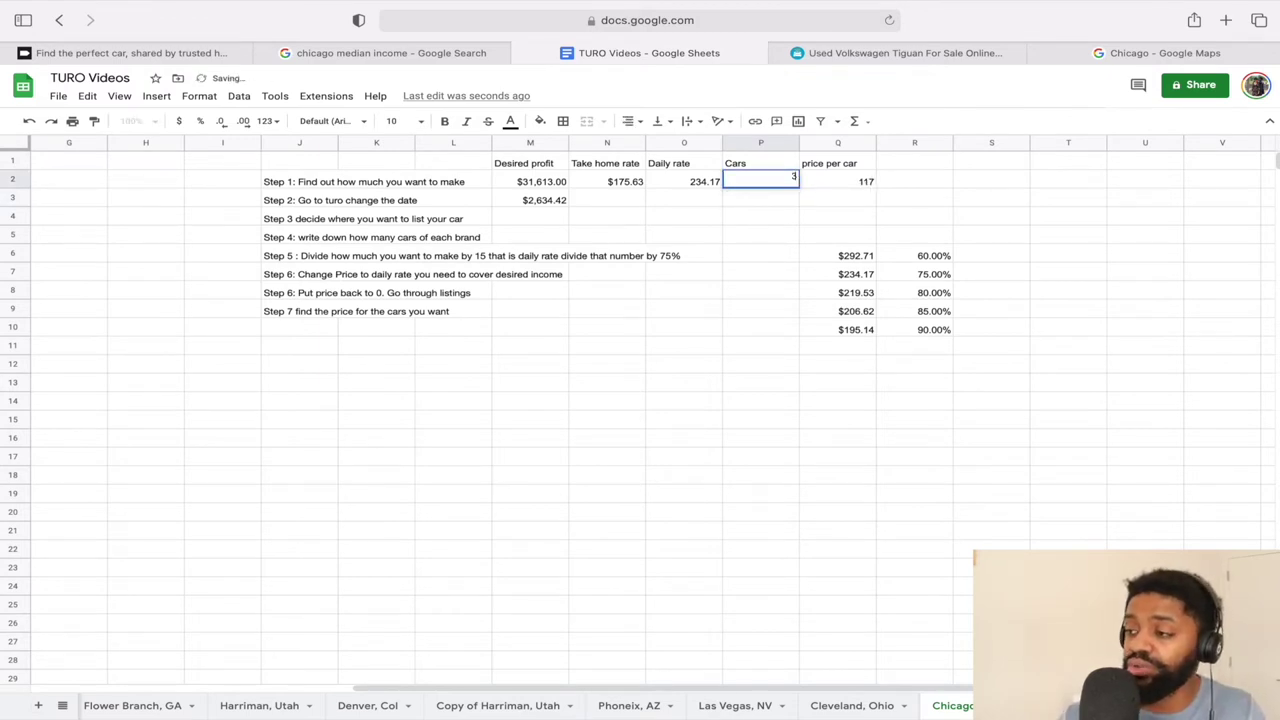
key("Return")
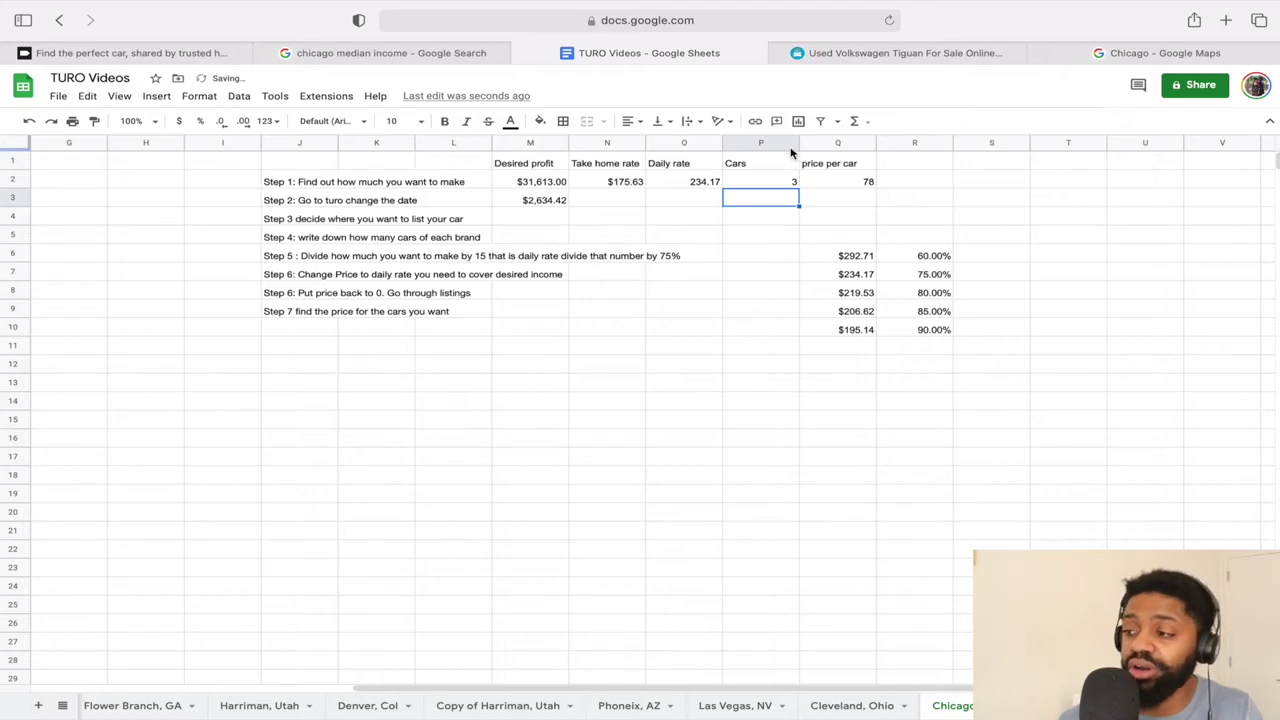
Set the number of cars in cell P2 to 4.
left_click(793, 182)
type("4")
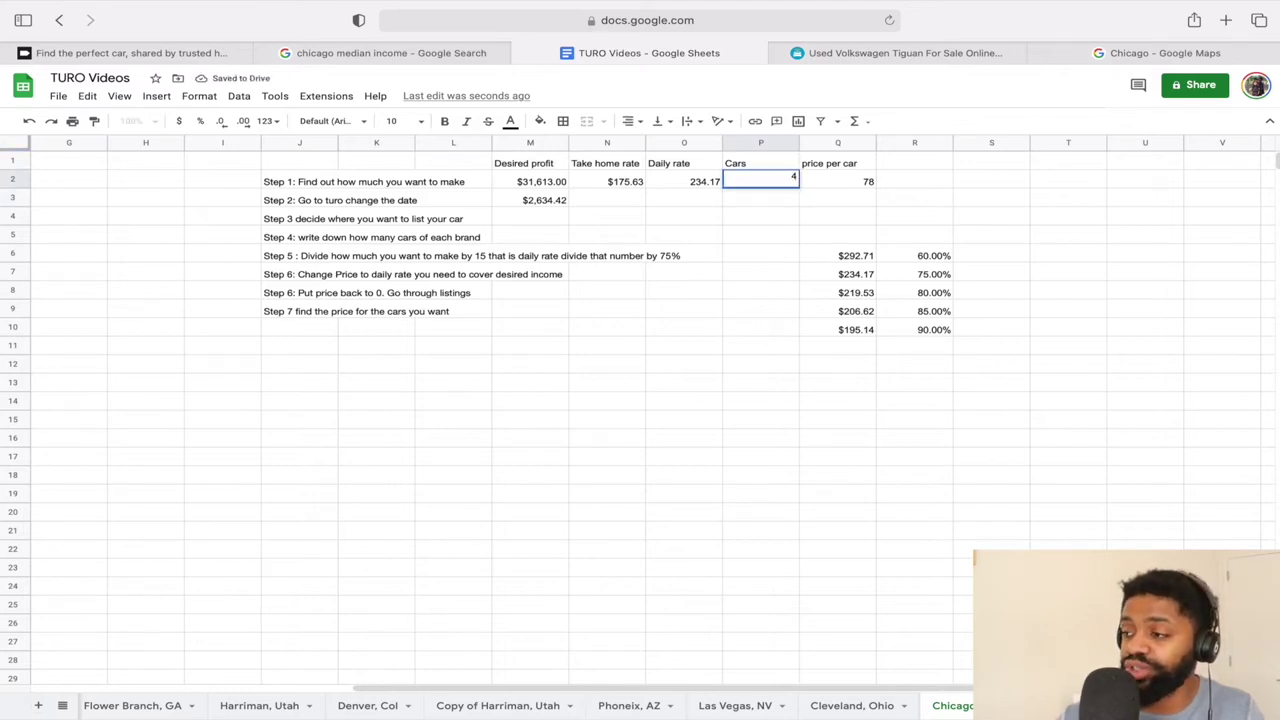
key("Return")
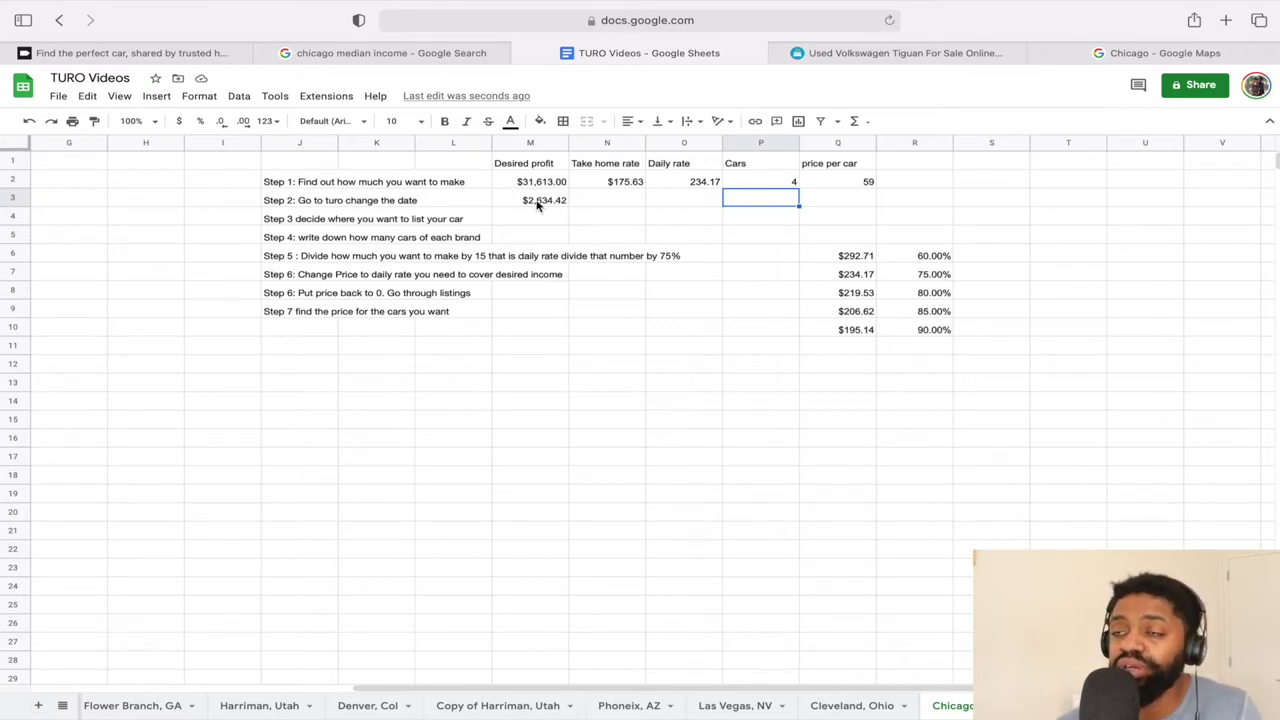
Review the list of car brands with each brand's percentage share and number of cars.
scroll(592, 371, "left", 6)
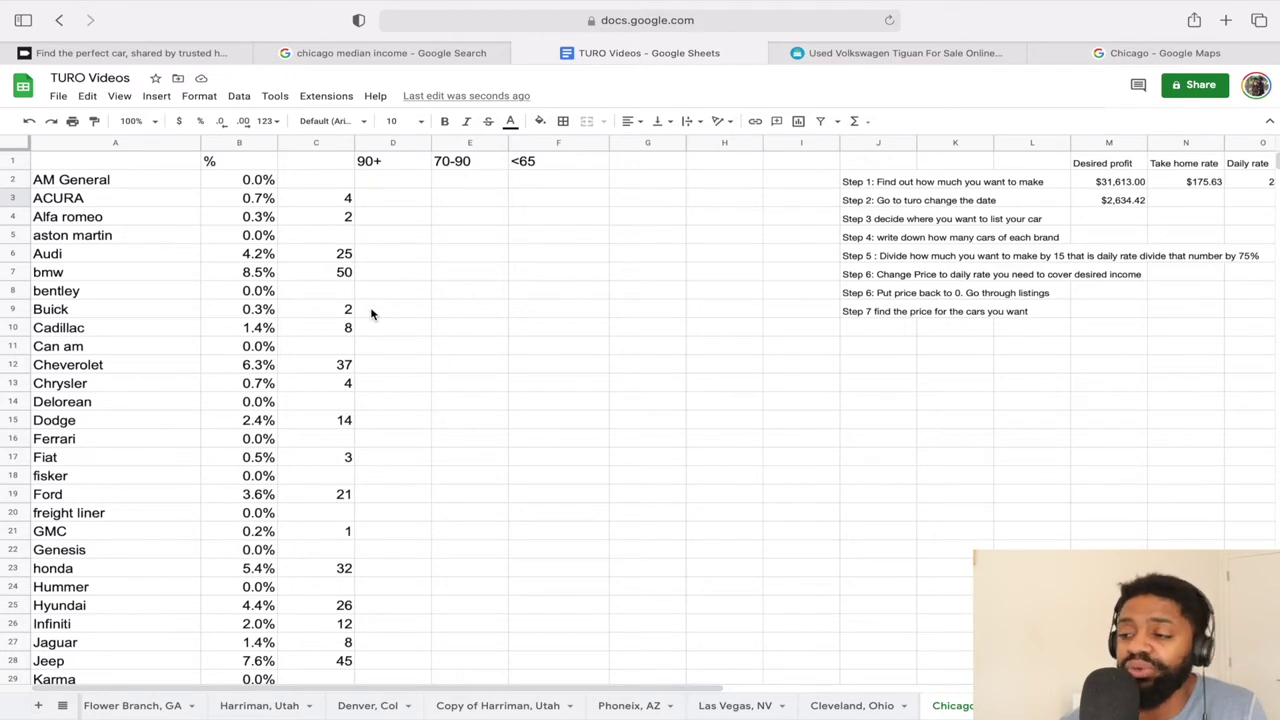
scroll(370, 314, "down", 2)
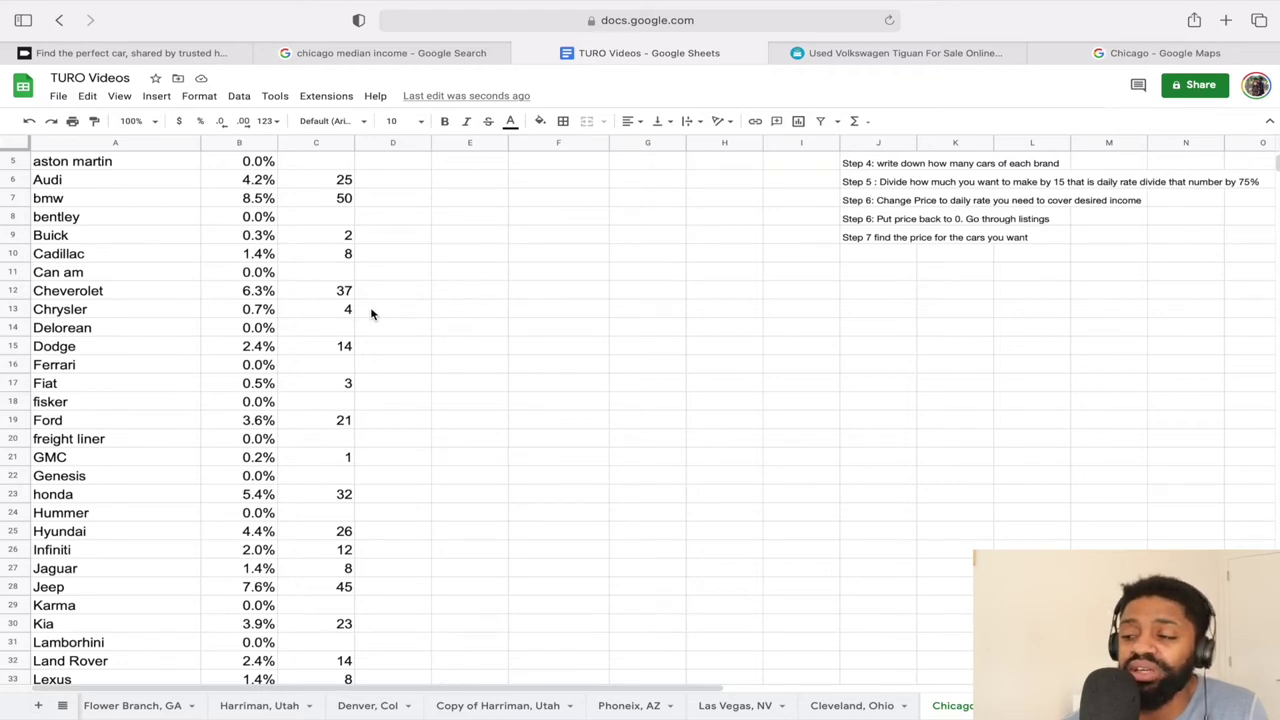
scroll(370, 314, "down", 5)
scroll(370, 314, "up", 4)
scroll(370, 314, "up", 2)
scroll(370, 314, "down", 7)
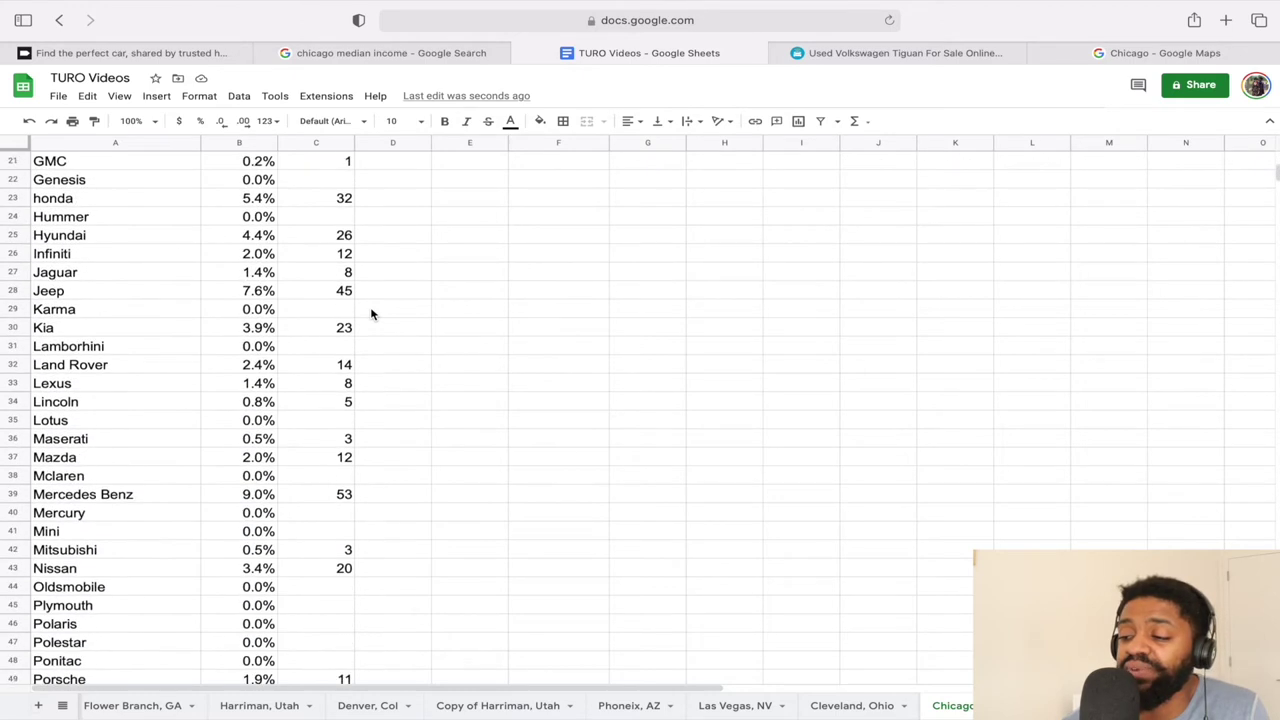
scroll(370, 314, "up", 4)
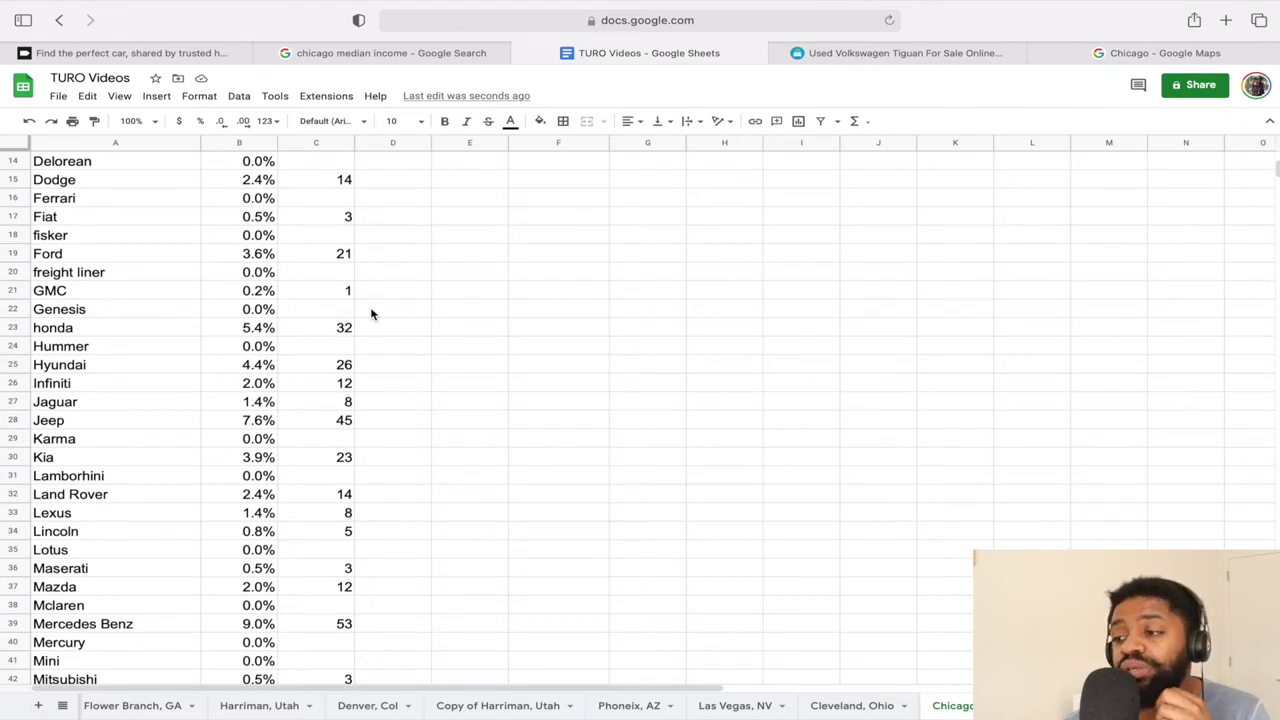
scroll(370, 314, "up", 5)
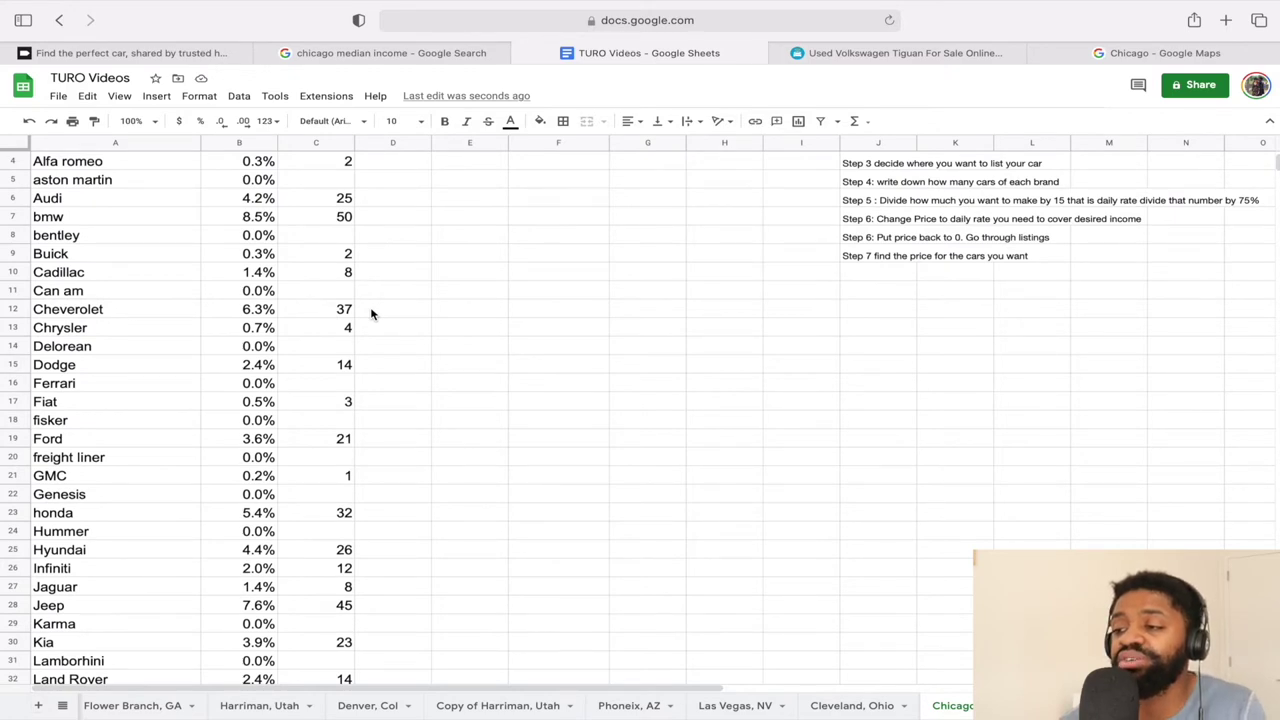
scroll(370, 314, "up", 1)
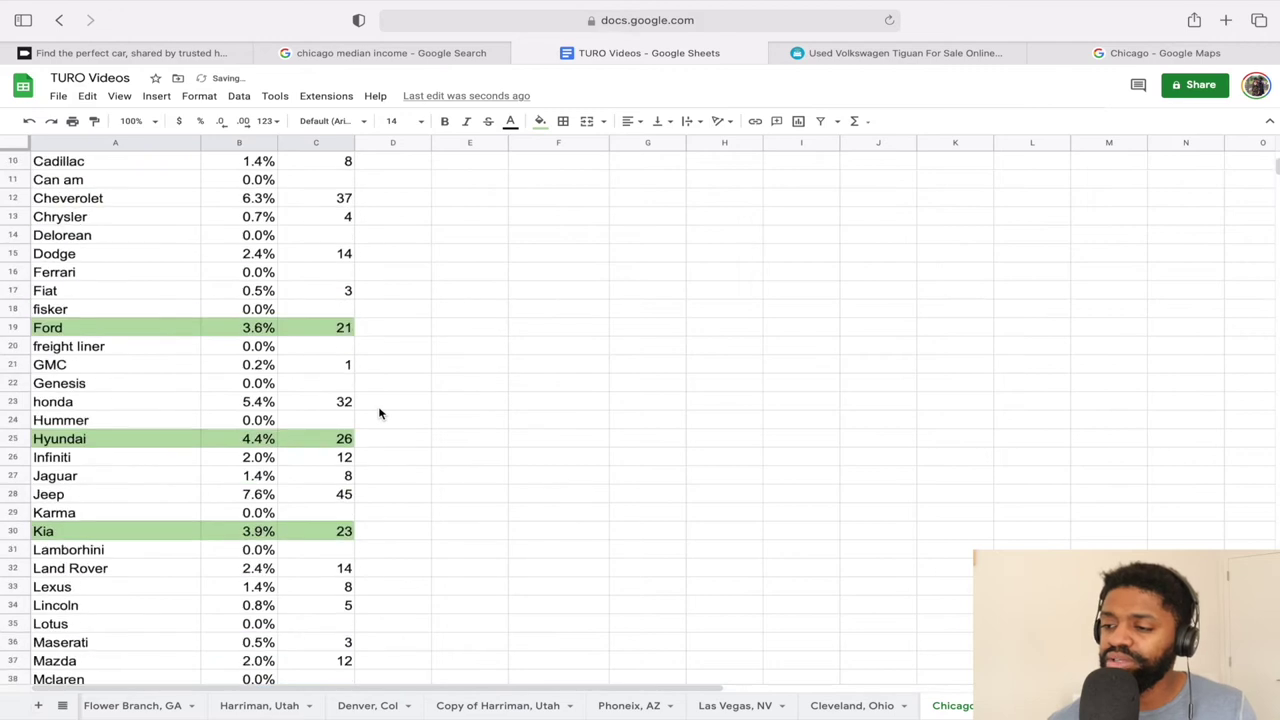
Look through the green-highlighted brands in the list and compare their car counts with the other brands.
scroll(380, 414, "up", 3)
scroll(379, 413, "down", 1)
scroll(379, 413, "down", 15)
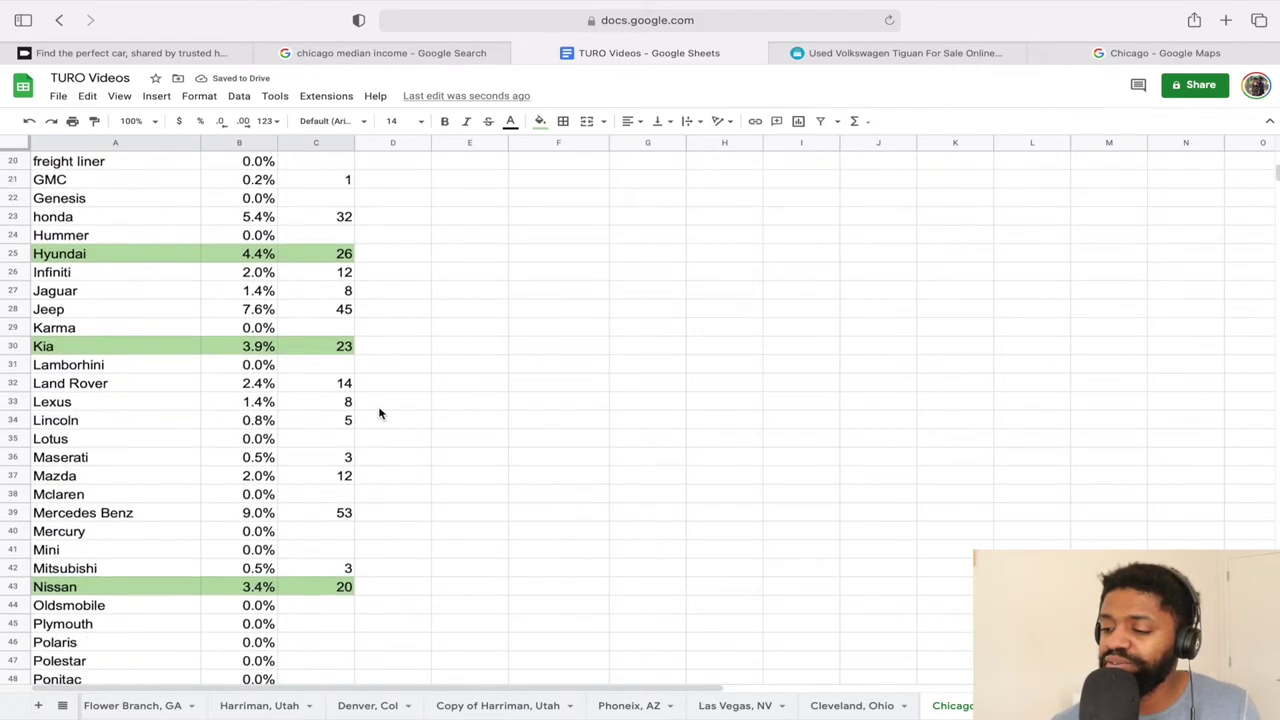
scroll(379, 413, "up", 12)
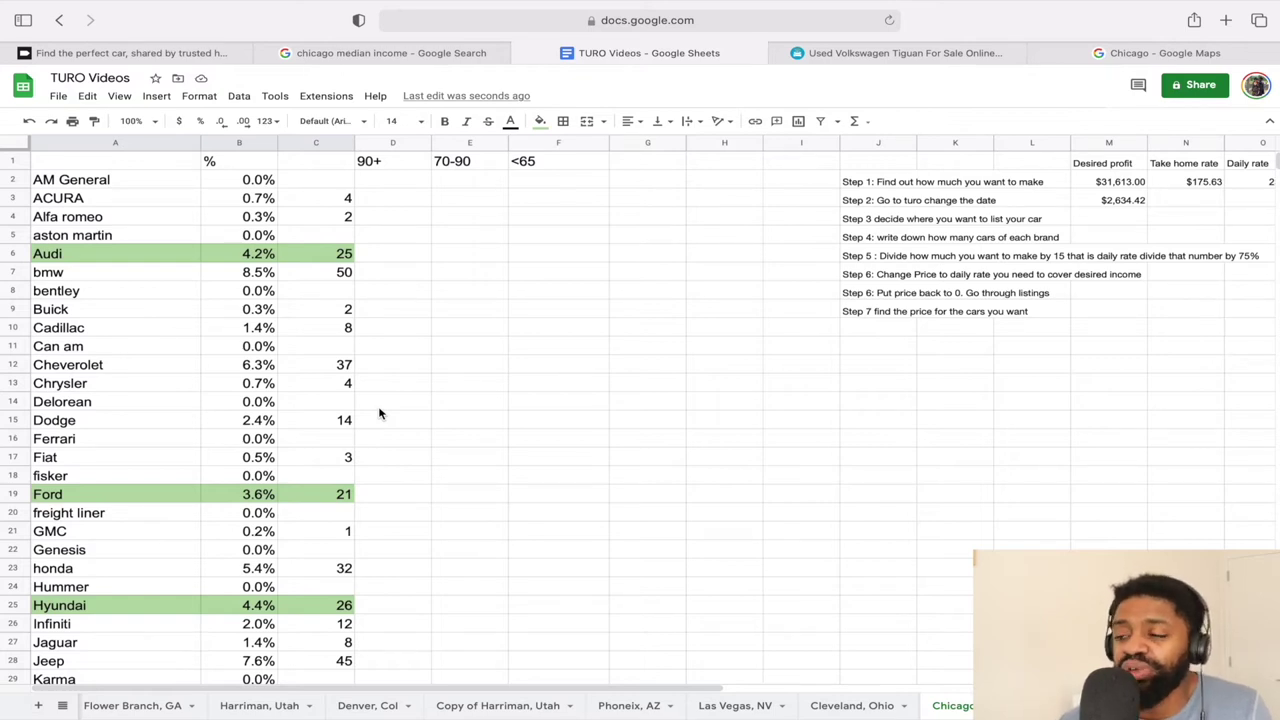
scroll(379, 413, "down", 5)
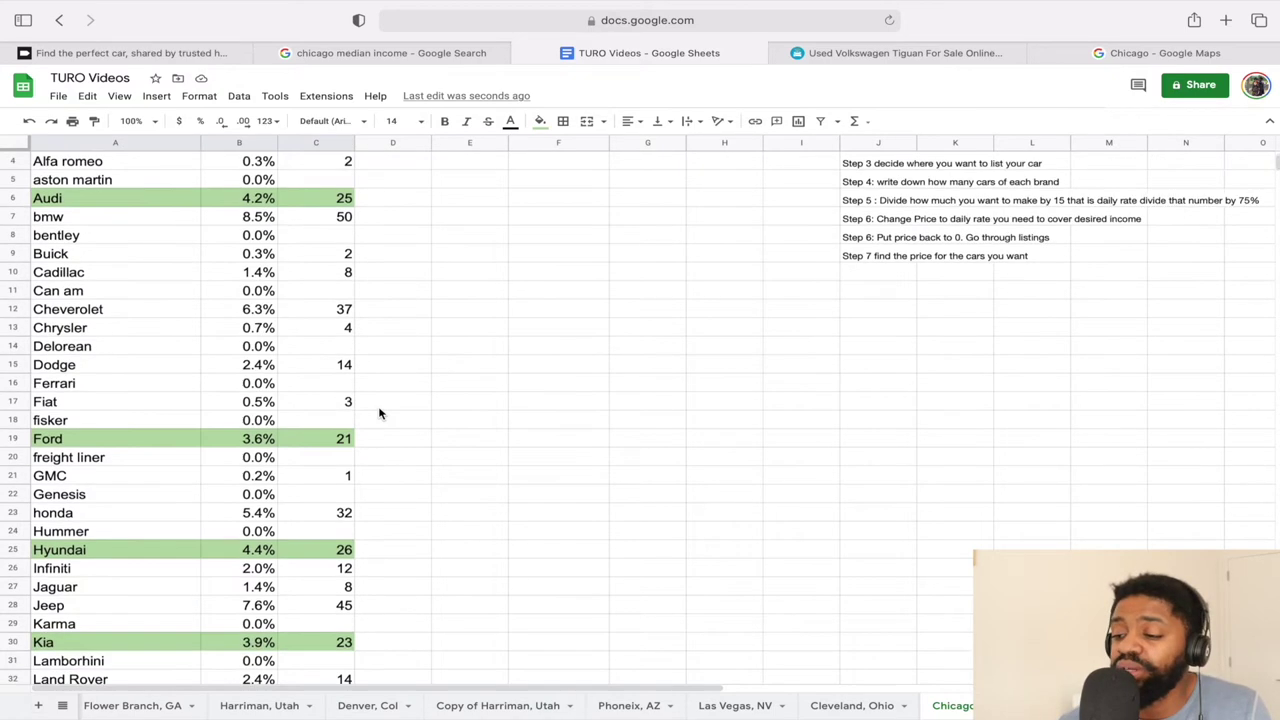
scroll(379, 413, "down", 8)
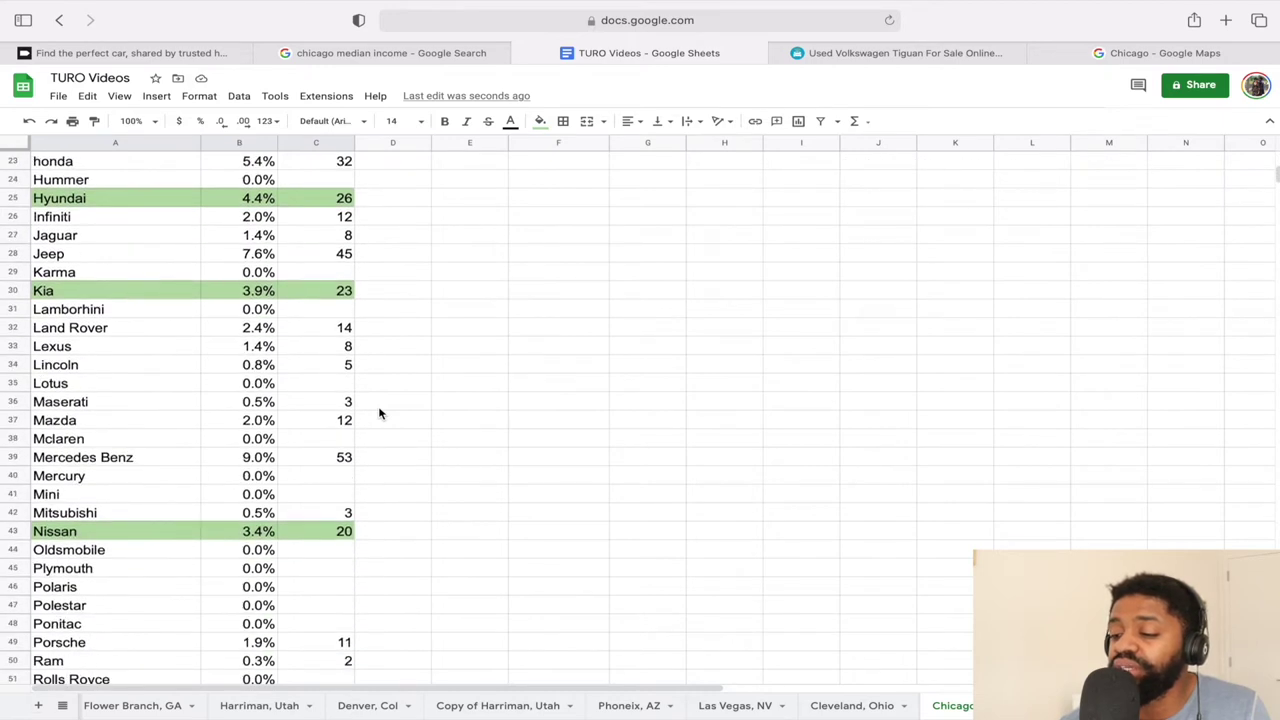
scroll(379, 413, "up", 10)
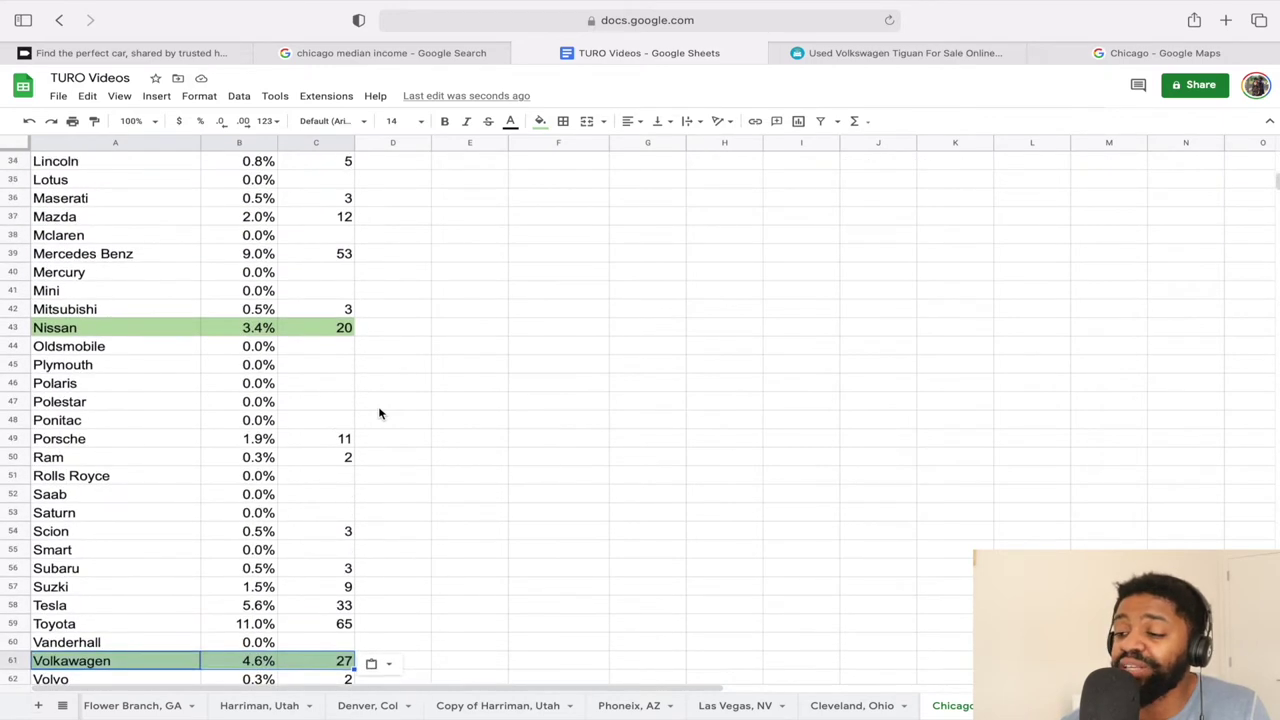
scroll(379, 413, "right", 2)
scroll(379, 413, "left", 2)
scroll(379, 413, "up", 3)
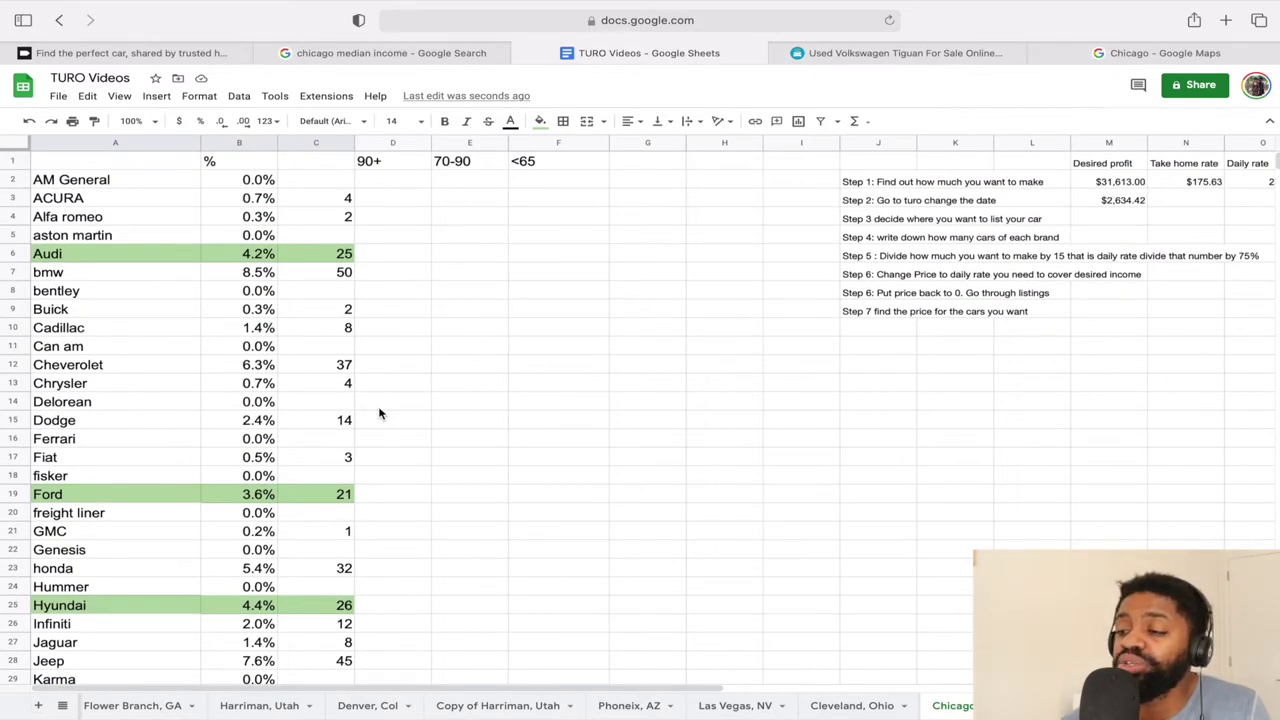
scroll(379, 413, "down", 1)
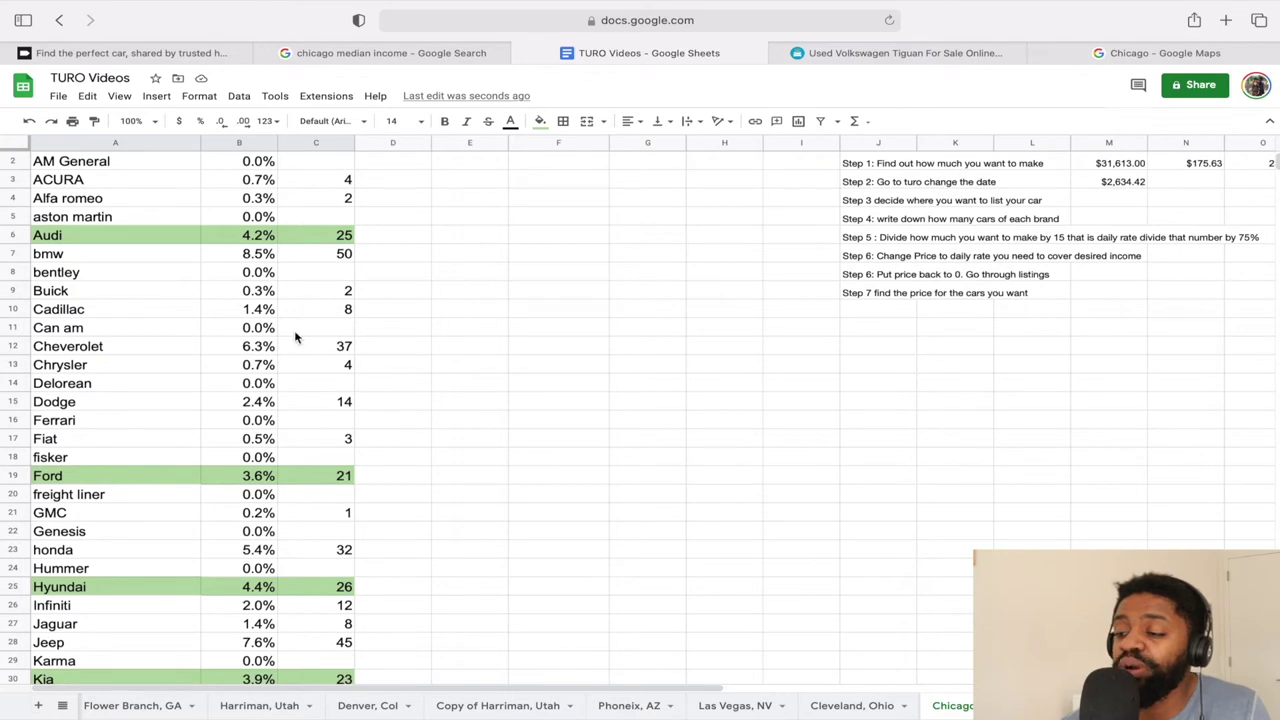
scroll(375, 399, "down", 5)
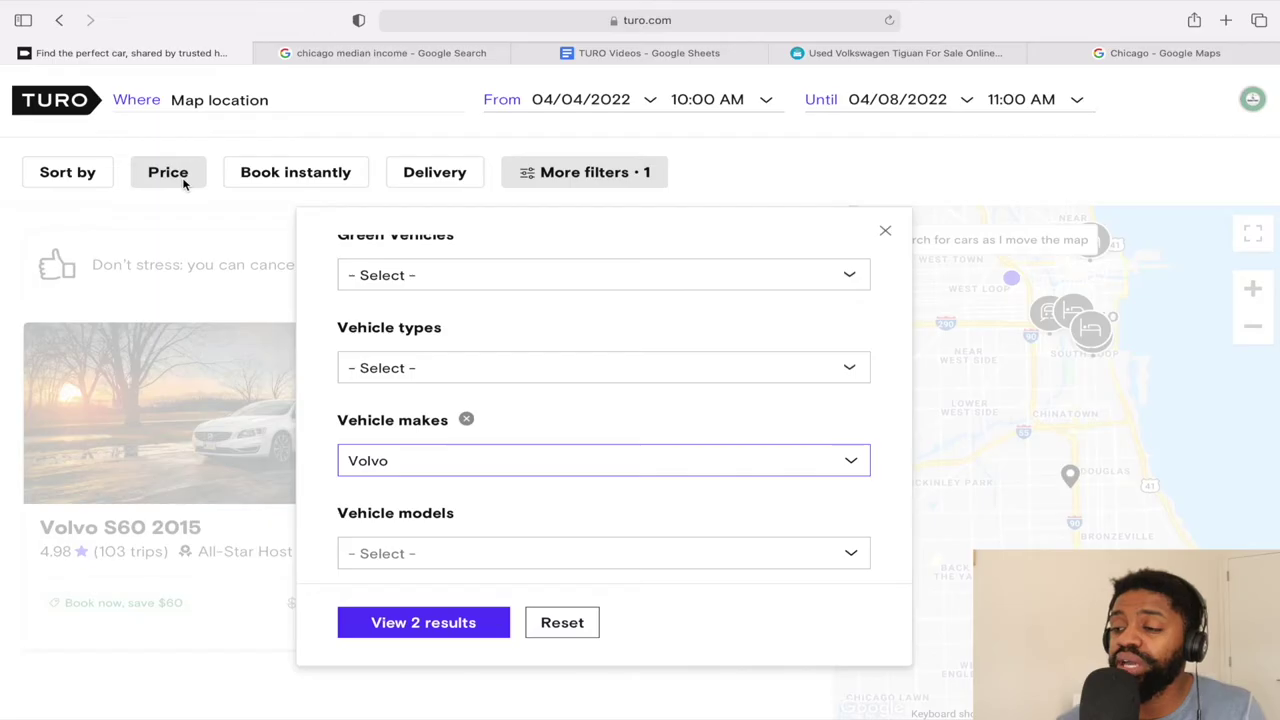
Switch to Turo and set the minimum of the daily price filter to $60, checking the sheet for reference.
left_click(183, 178)
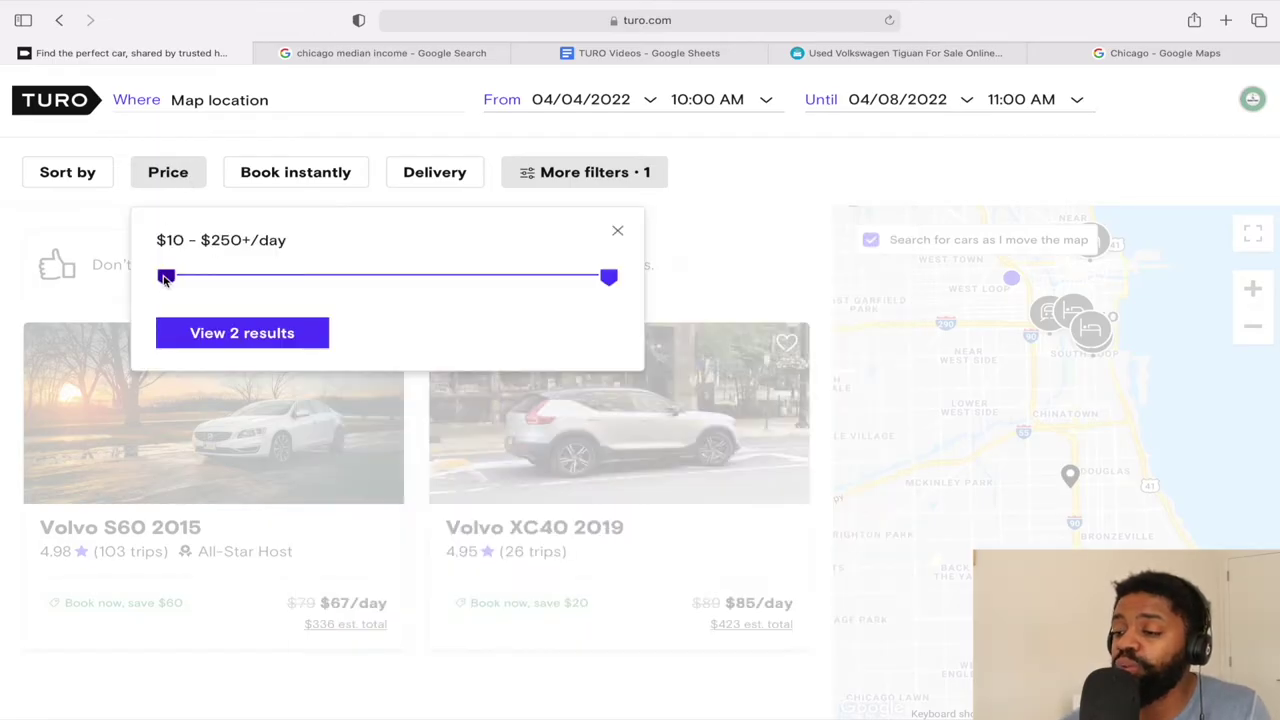
left_click_drag(165, 278, 238, 278)
left_click(648, 53)
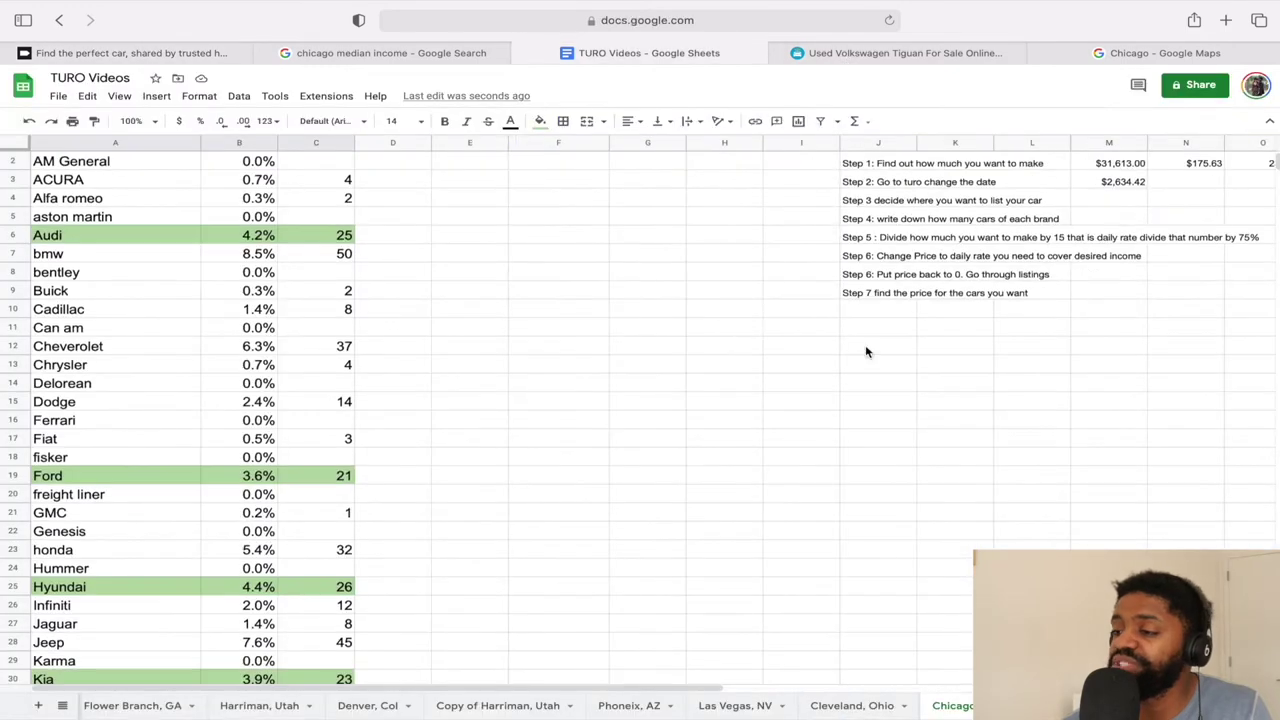
left_click(150, 53)
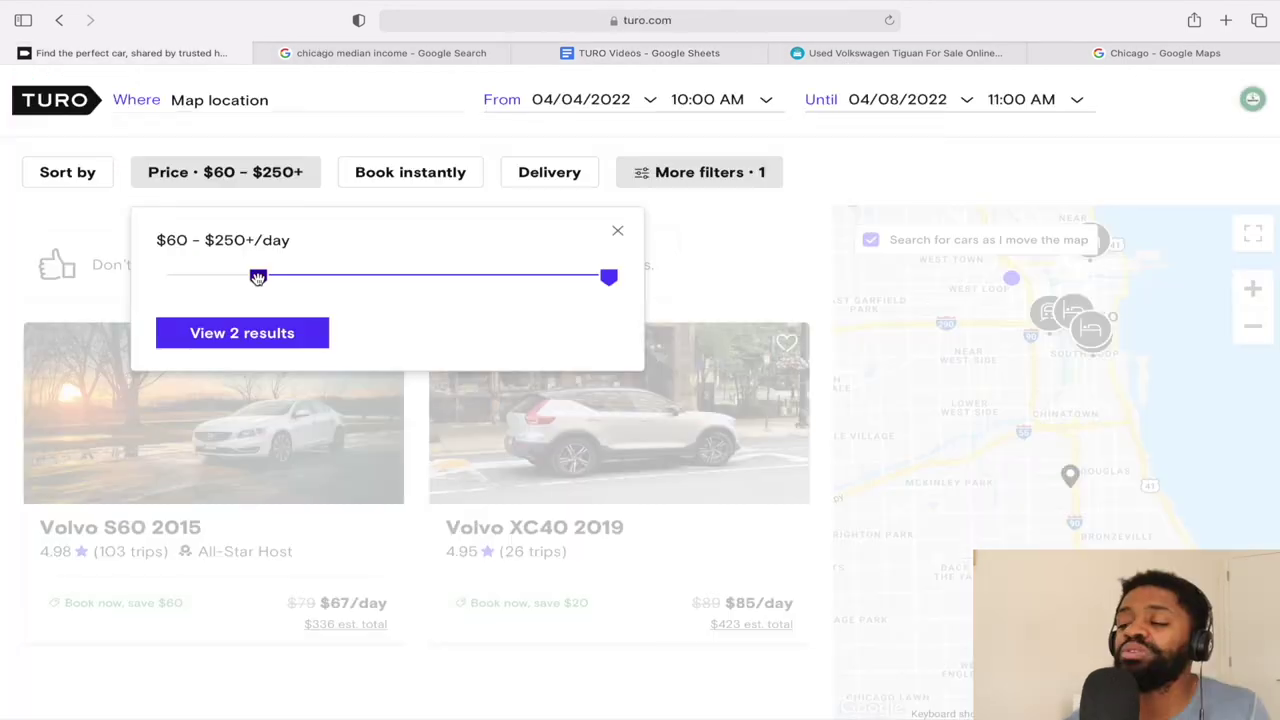
Set the vehicle makes filter to Audi.
left_click(744, 177)
scroll(684, 285, "down", 10)
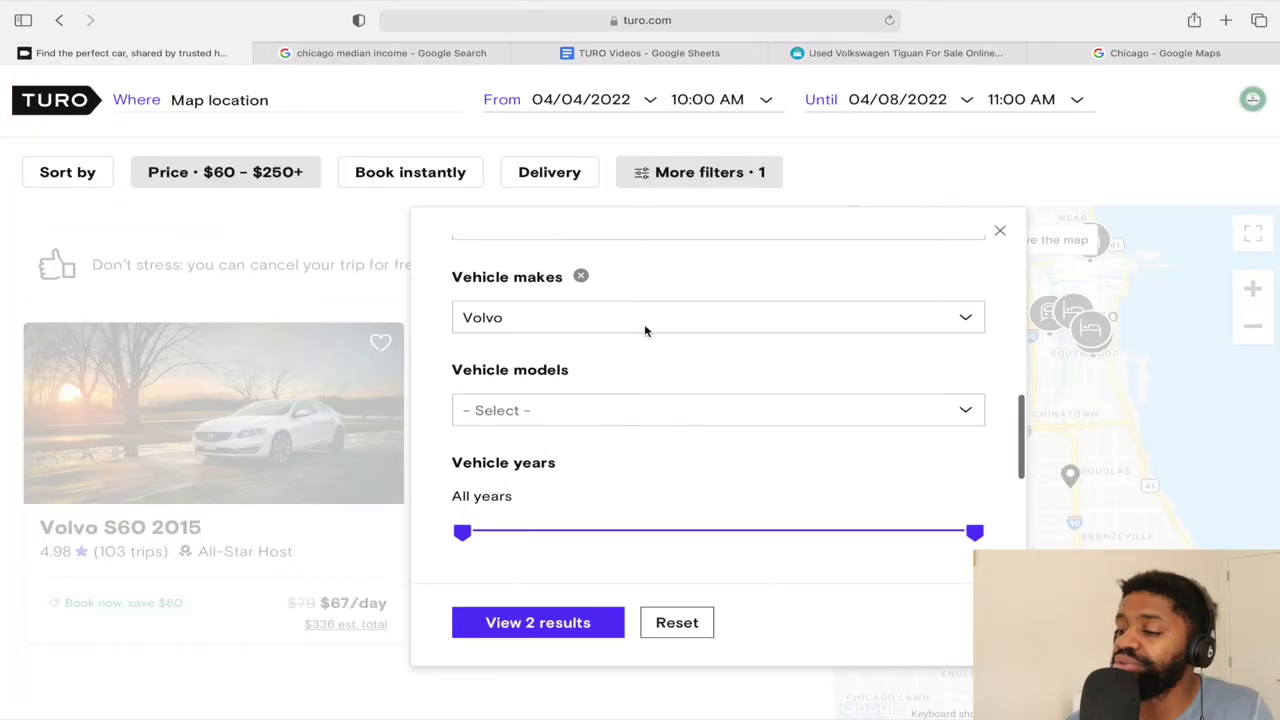
left_click(644, 318)
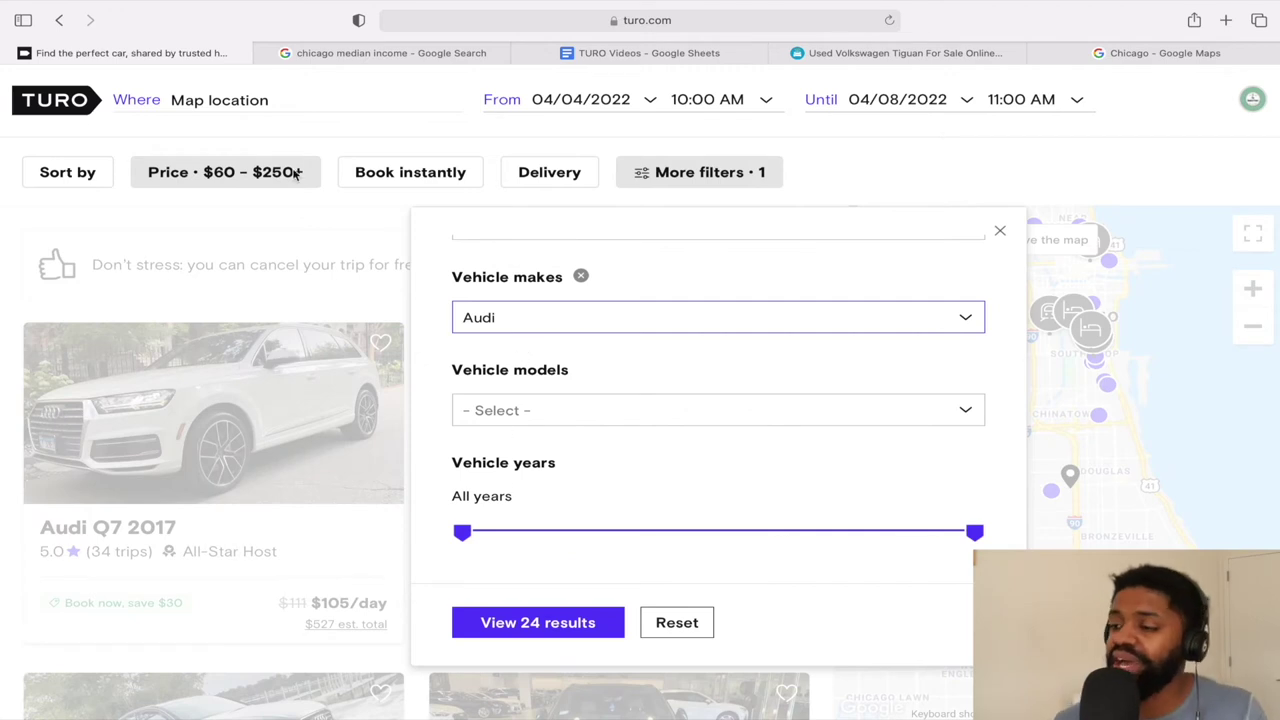
Reset the minimum daily price to the lowest value and browse the Audi listings' daily rates.
left_click(264, 180)
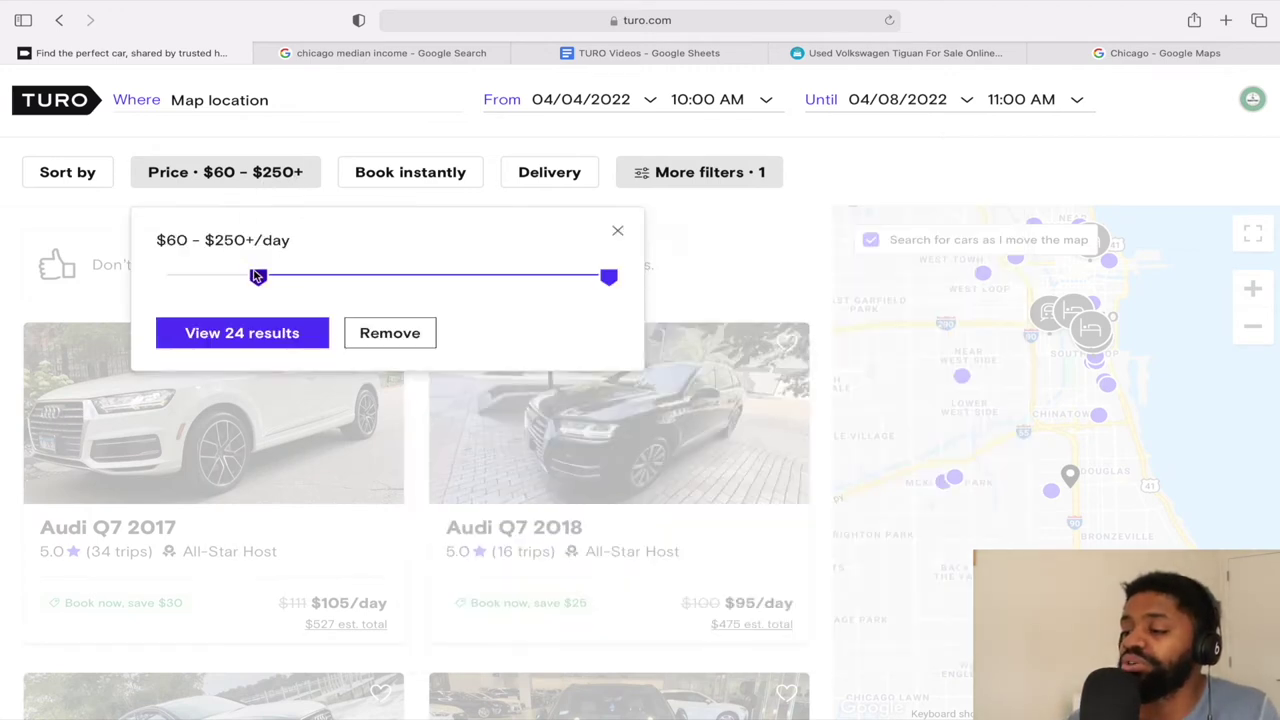
left_click_drag(258, 276, 160, 277)
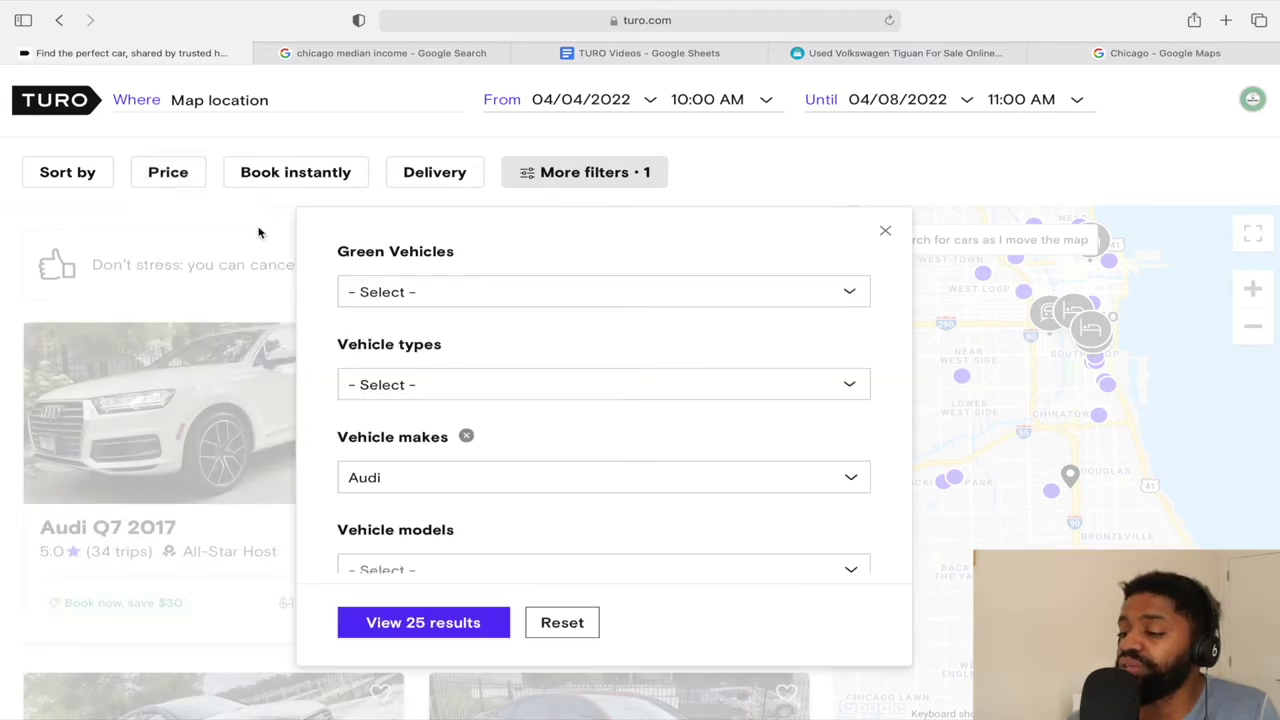
left_click(258, 232)
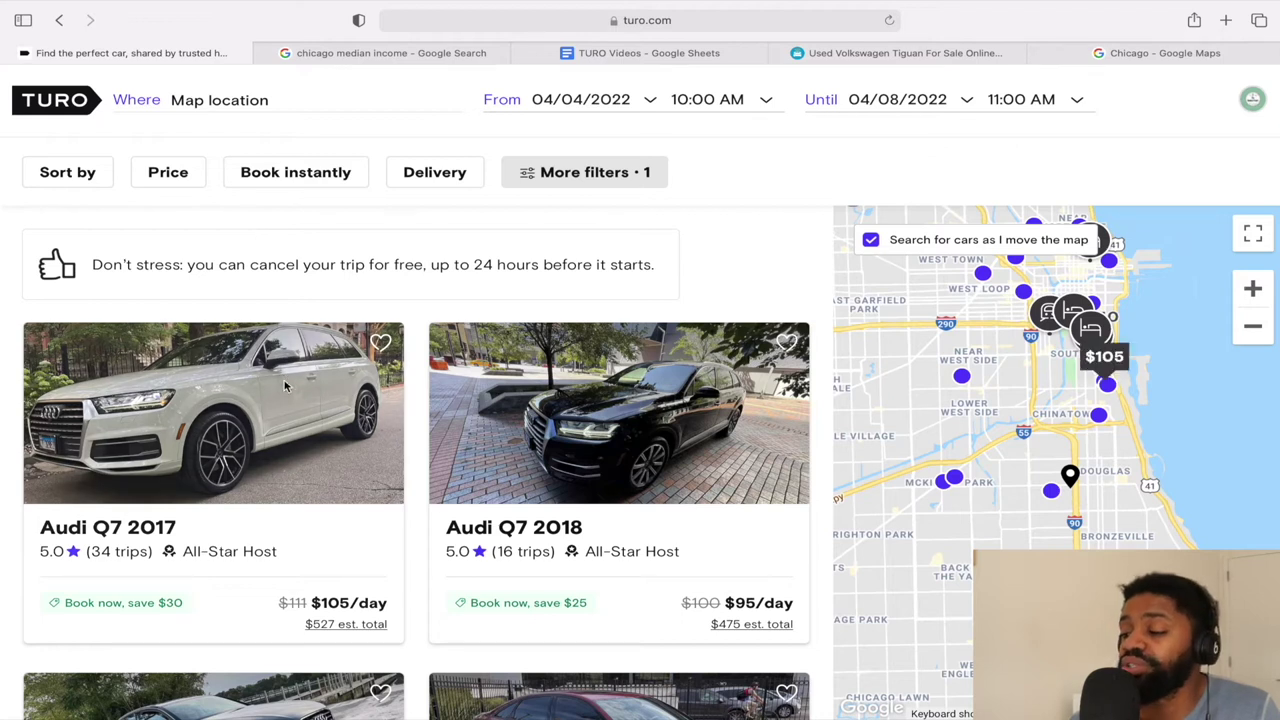
scroll(334, 467, "down", 2)
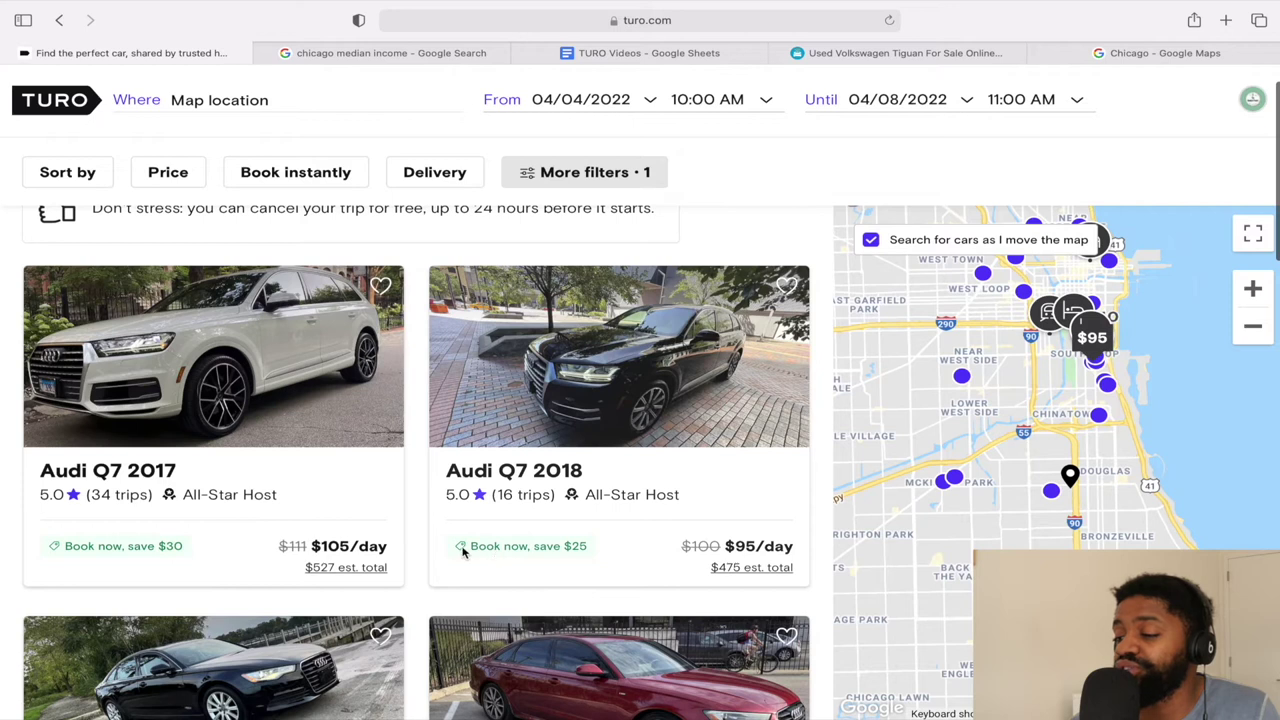
scroll(510, 537, "down", 1)
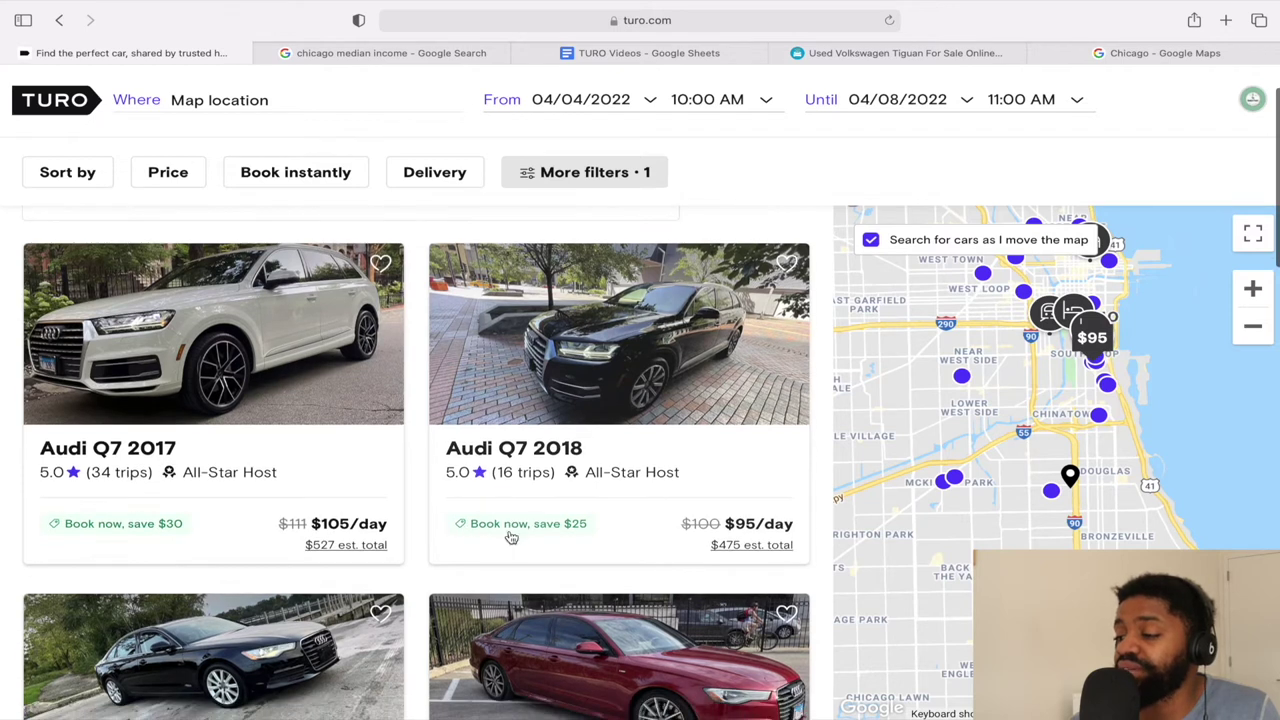
Browse all the Audi listings, comparing the models, years, trip counts and daily rates.
scroll(510, 537, "down", 2)
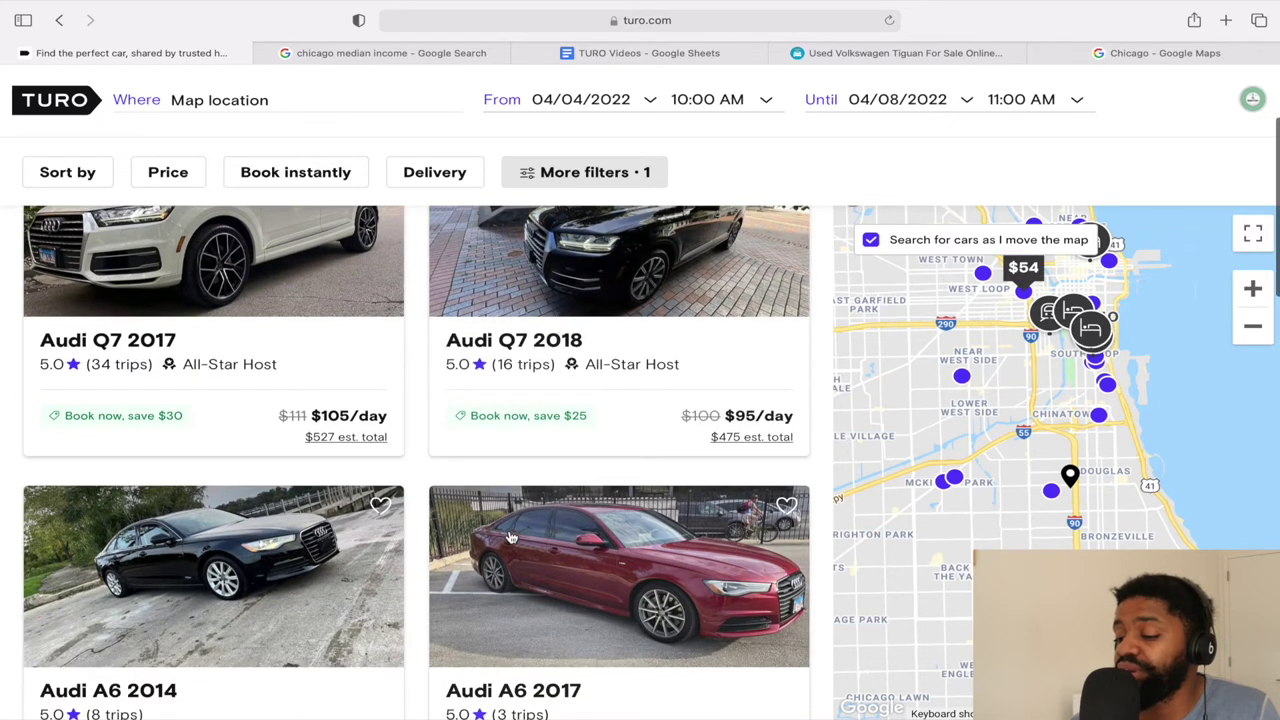
scroll(510, 537, "down", 5)
scroll(548, 474, "down", 2)
scroll(548, 474, "down", 5)
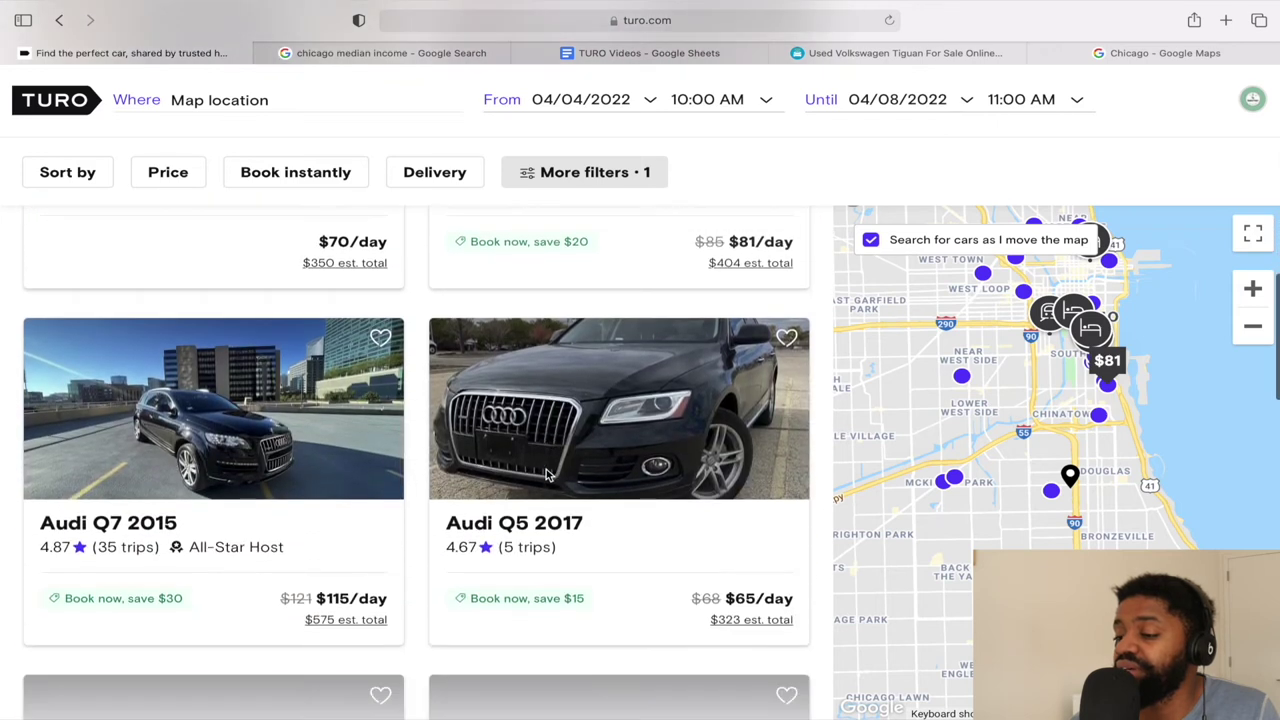
scroll(255, 340, "down", 6)
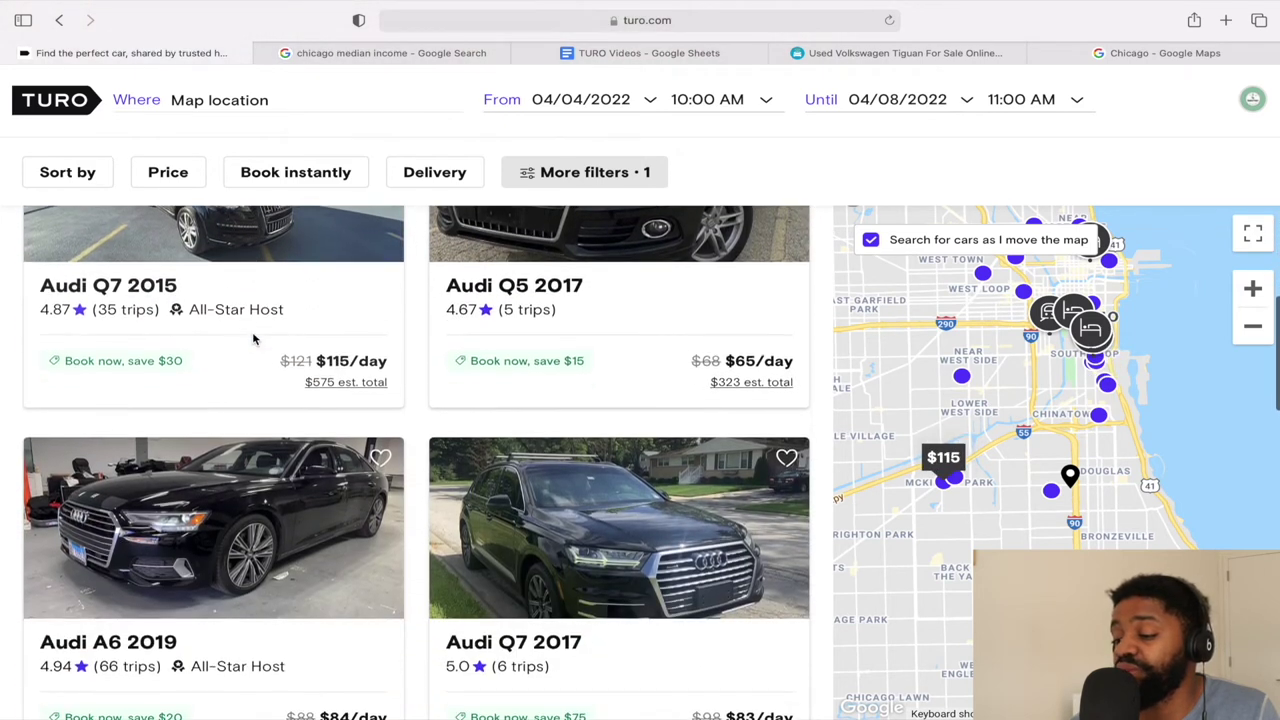
scroll(562, 465, "down", 20)
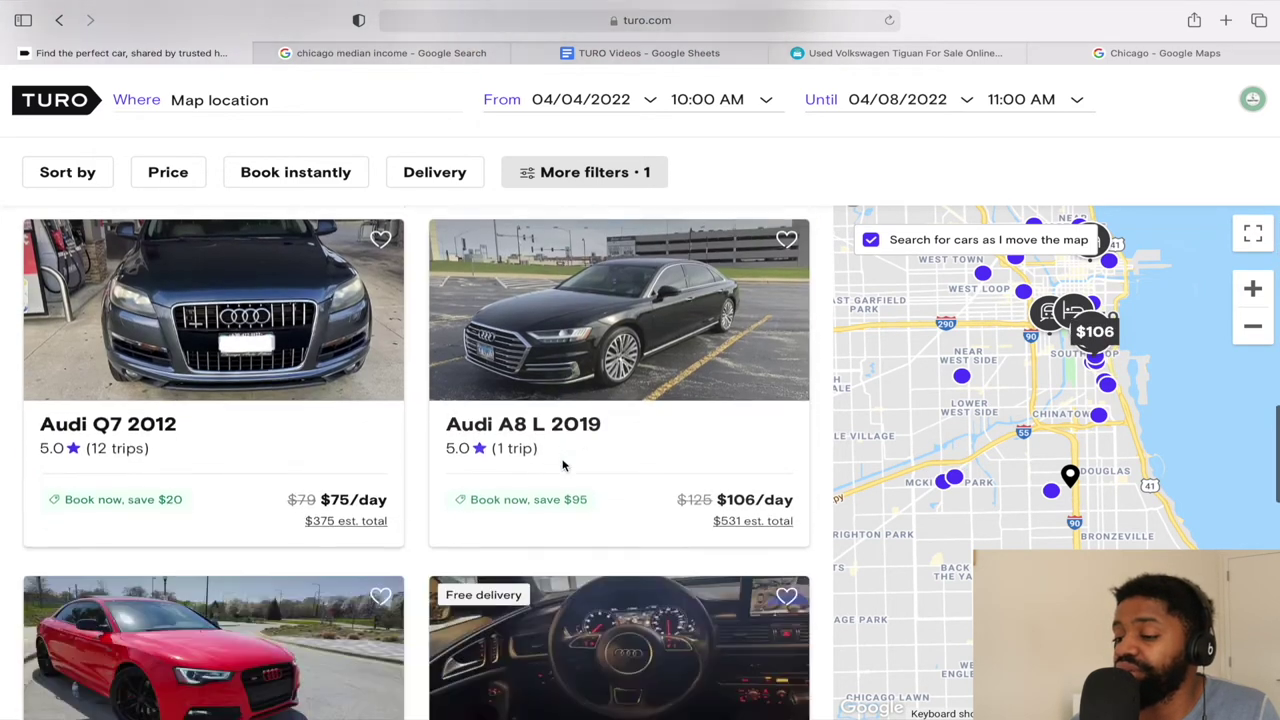
scroll(562, 465, "down", 10)
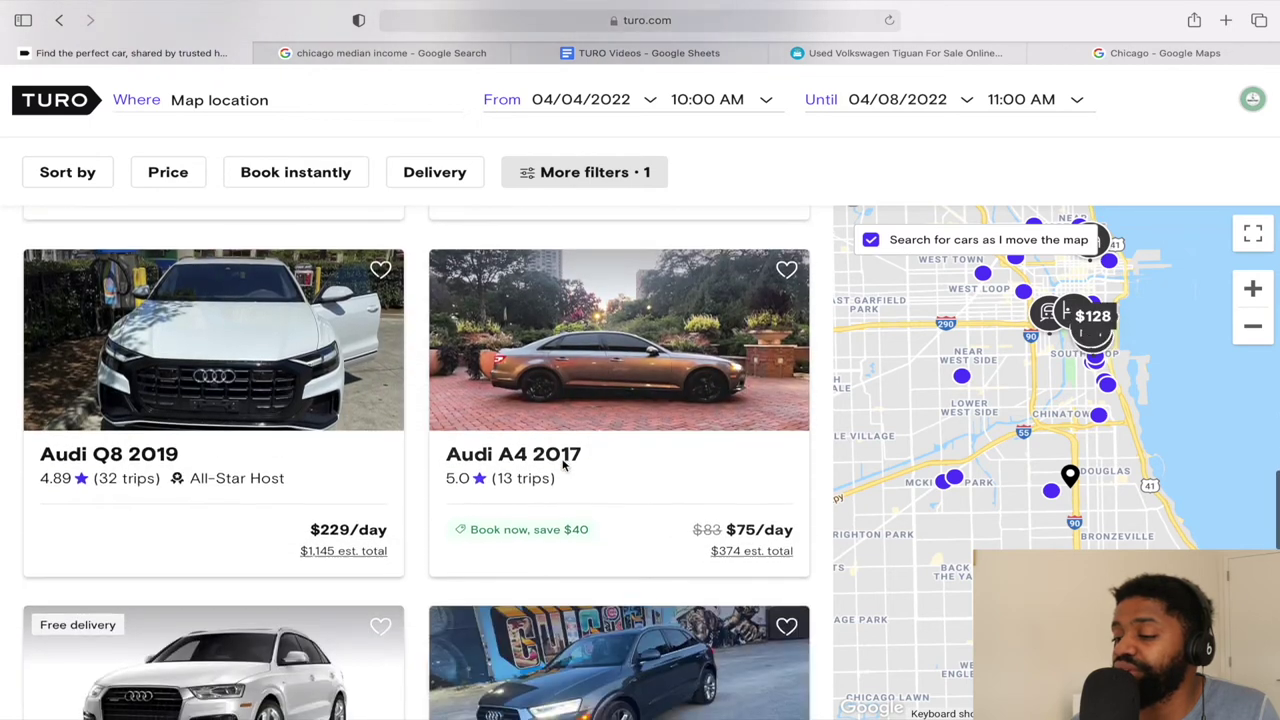
scroll(562, 465, "down", 1)
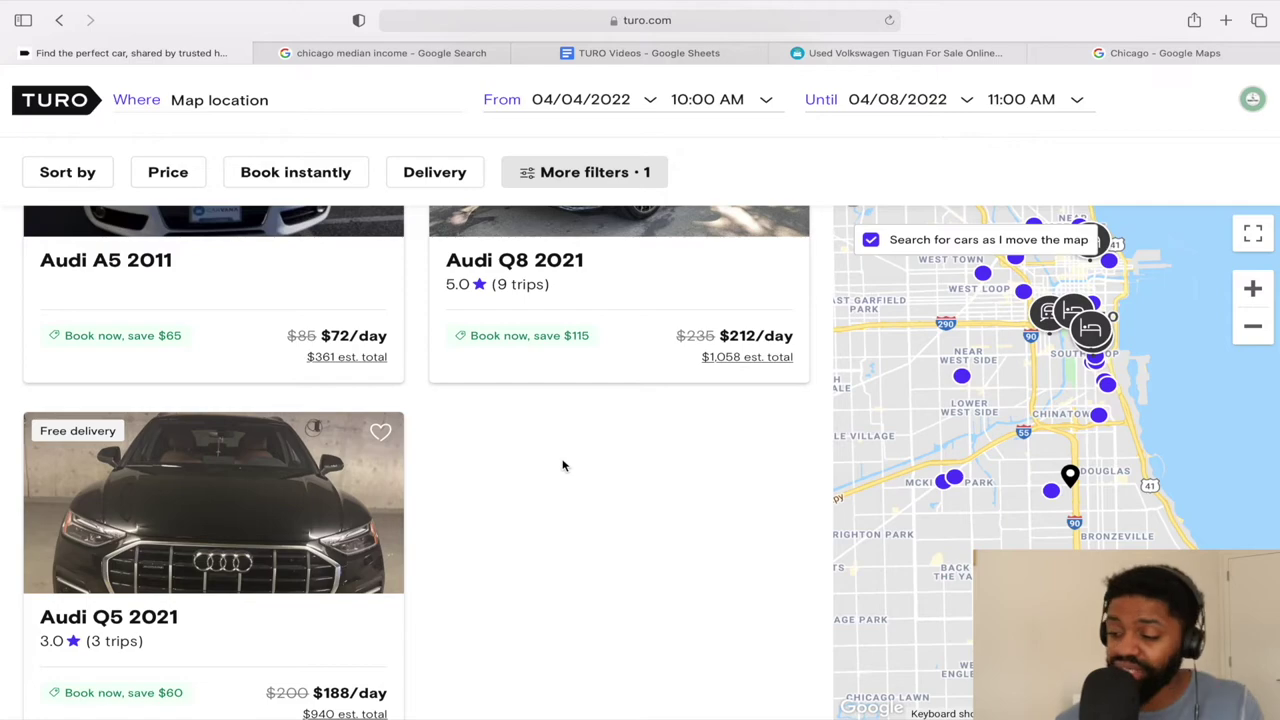
scroll(562, 465, "up", 2)
scroll(562, 465, "up", 15)
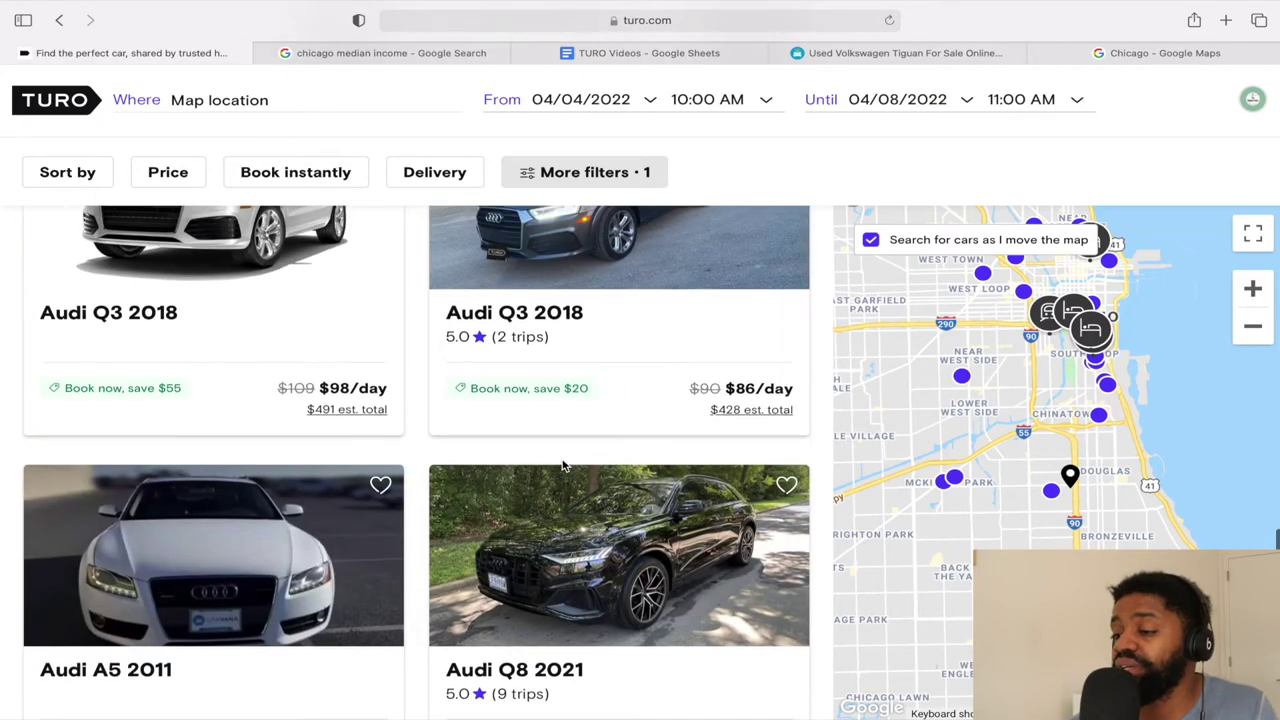
scroll(562, 465, "up", 15)
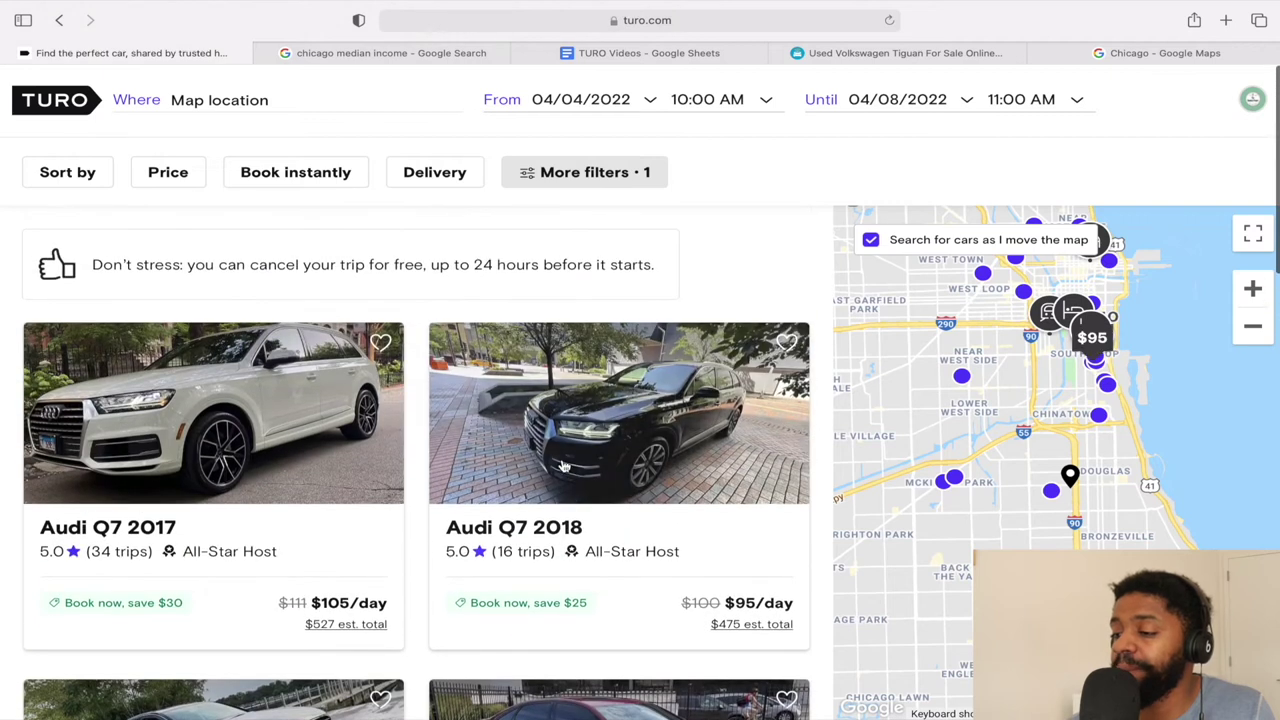
scroll(562, 465, "down", 3)
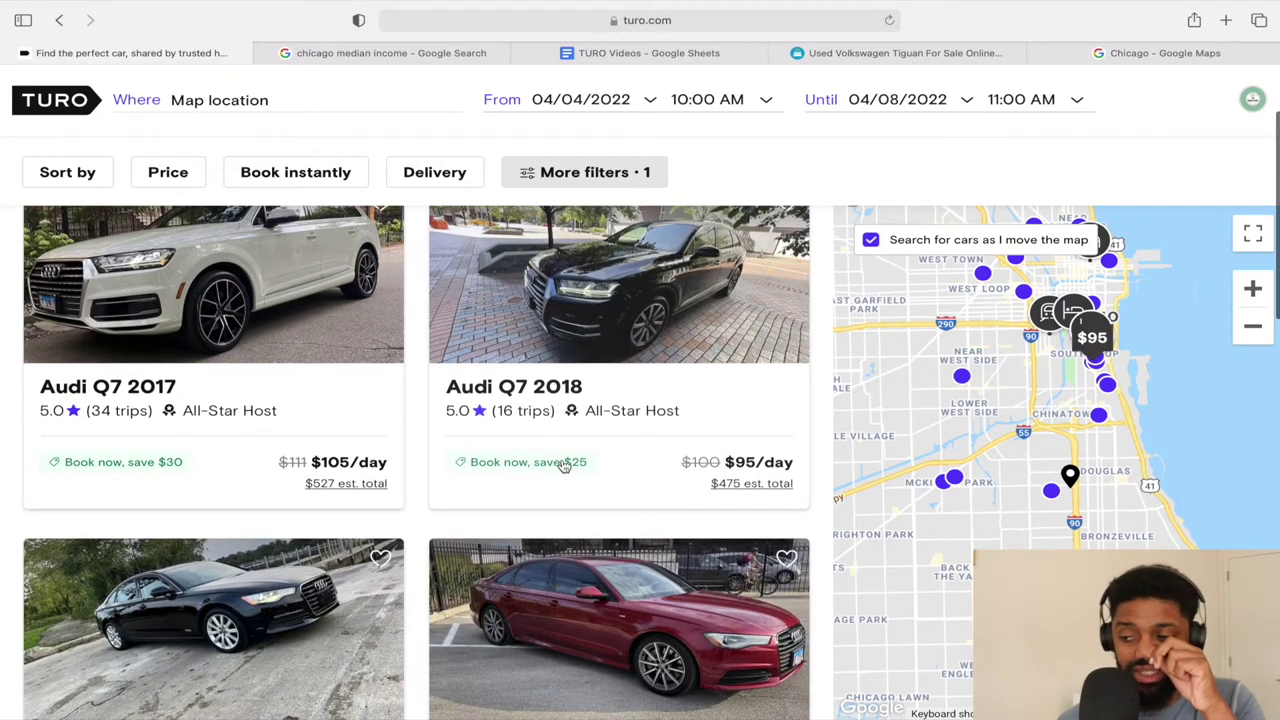
scroll(562, 465, "down", 5)
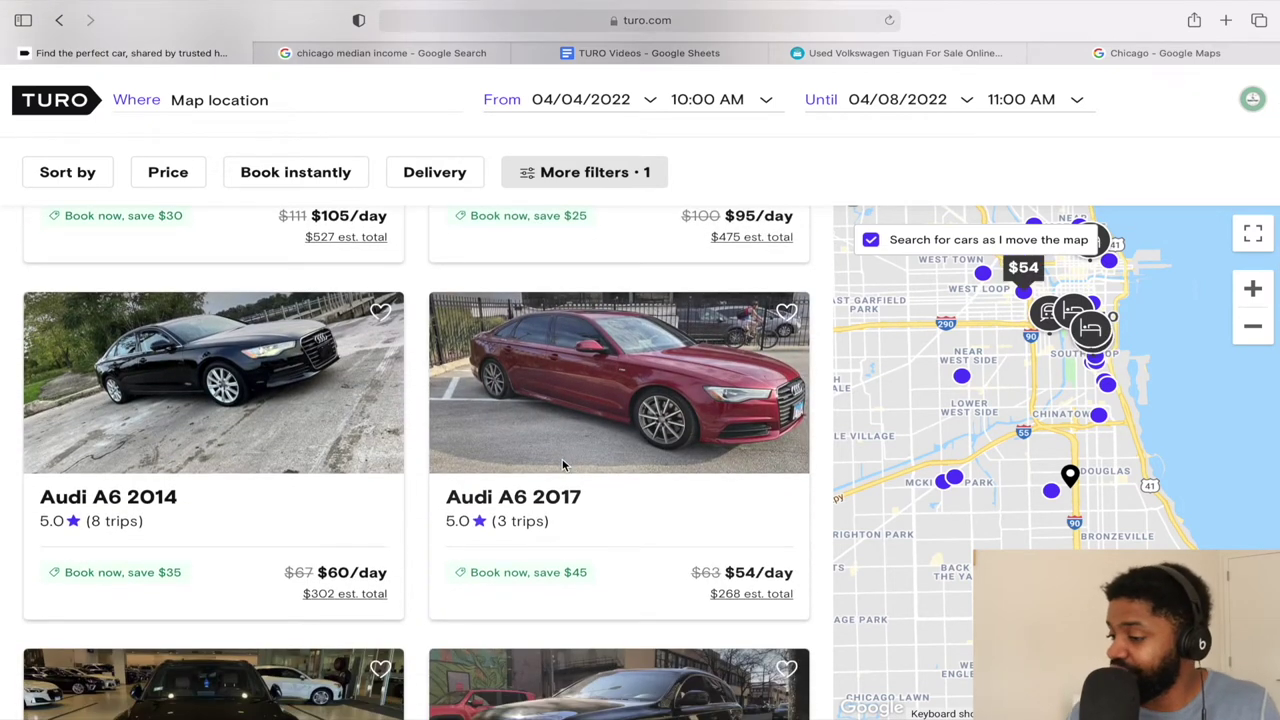
scroll(360, 537, "down", 15)
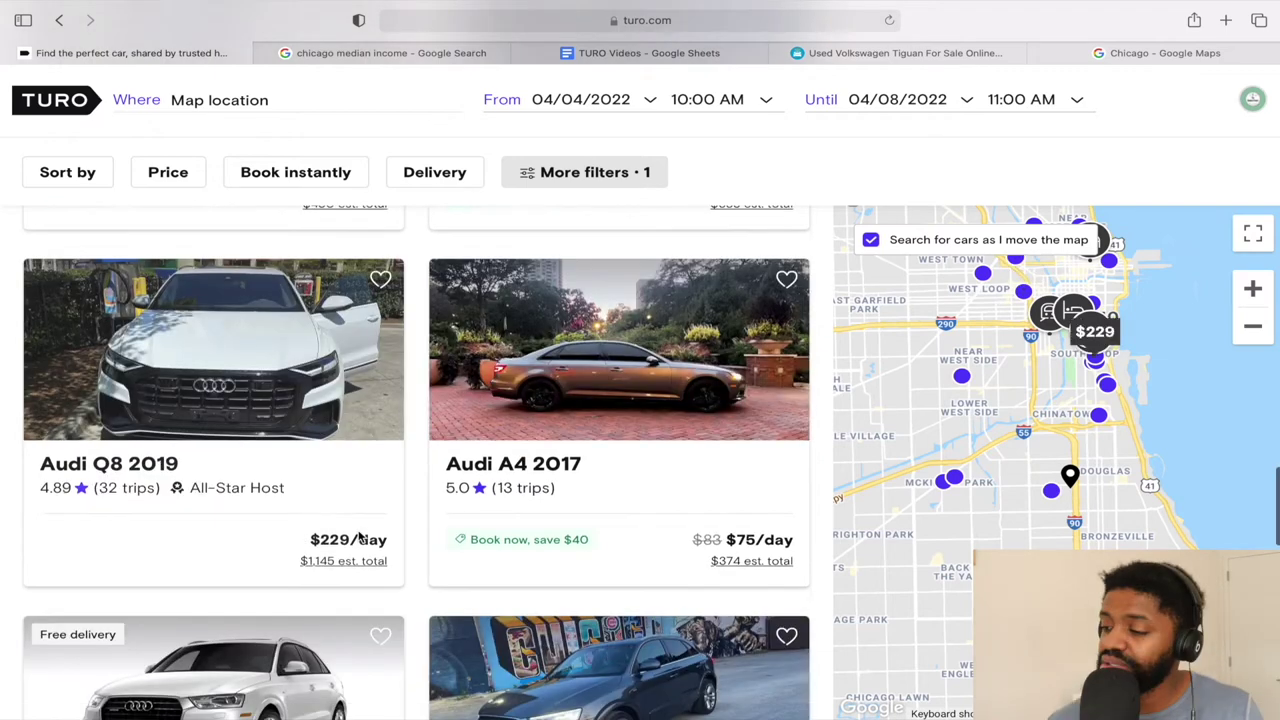
scroll(360, 537, "down", 15)
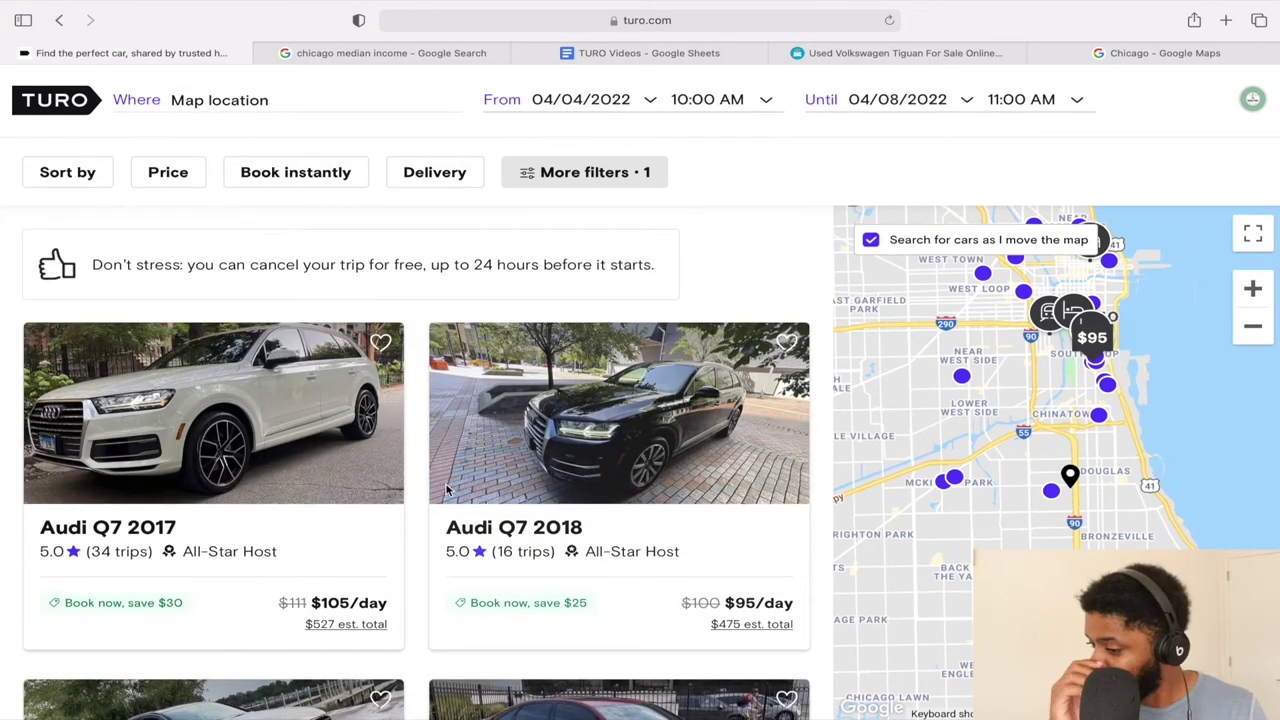
Open the $105/day Audi Q7 2017 listing and look through its photos up to the ninth.
left_click(186, 415)
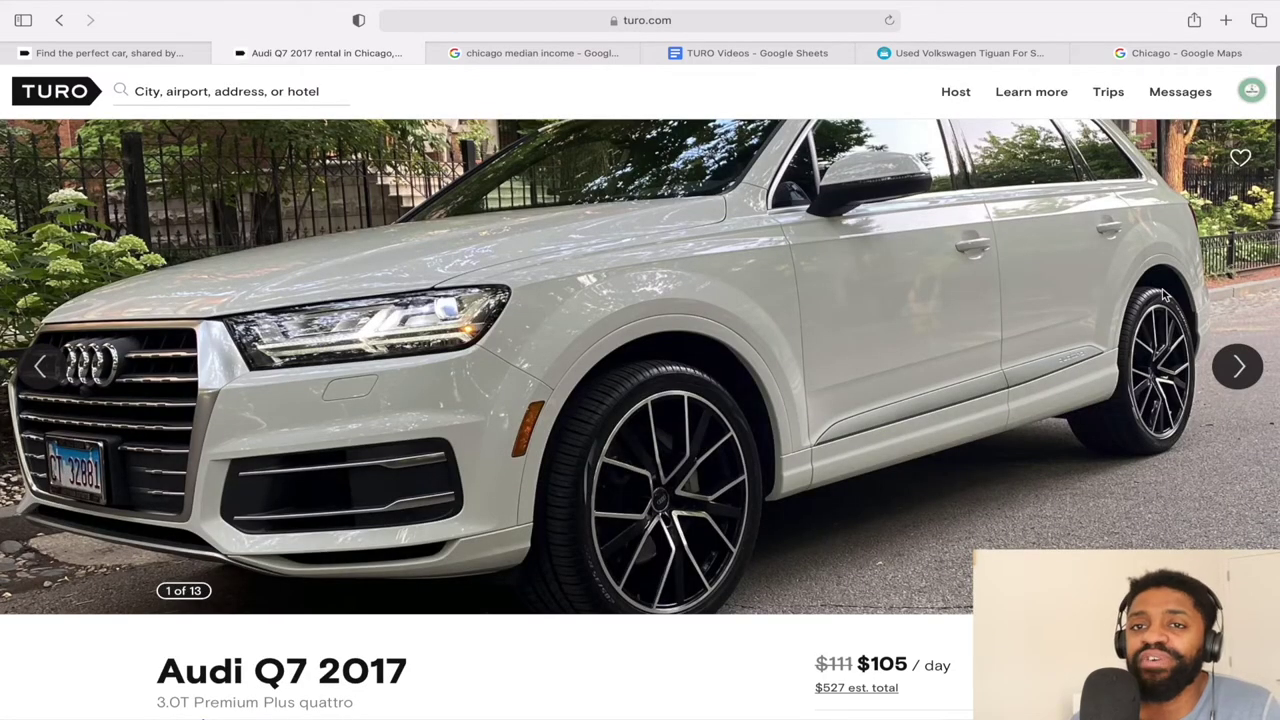
left_click(1238, 366)
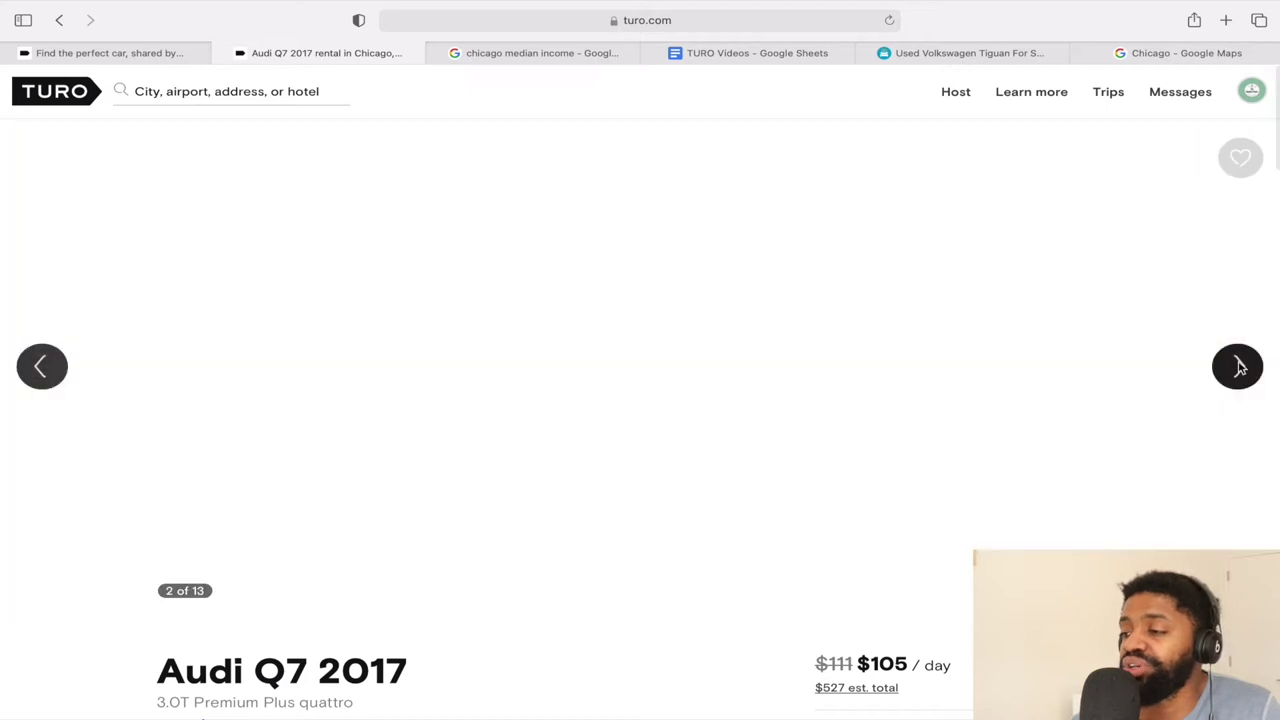
left_click(1238, 366)
left_click(1238, 366)
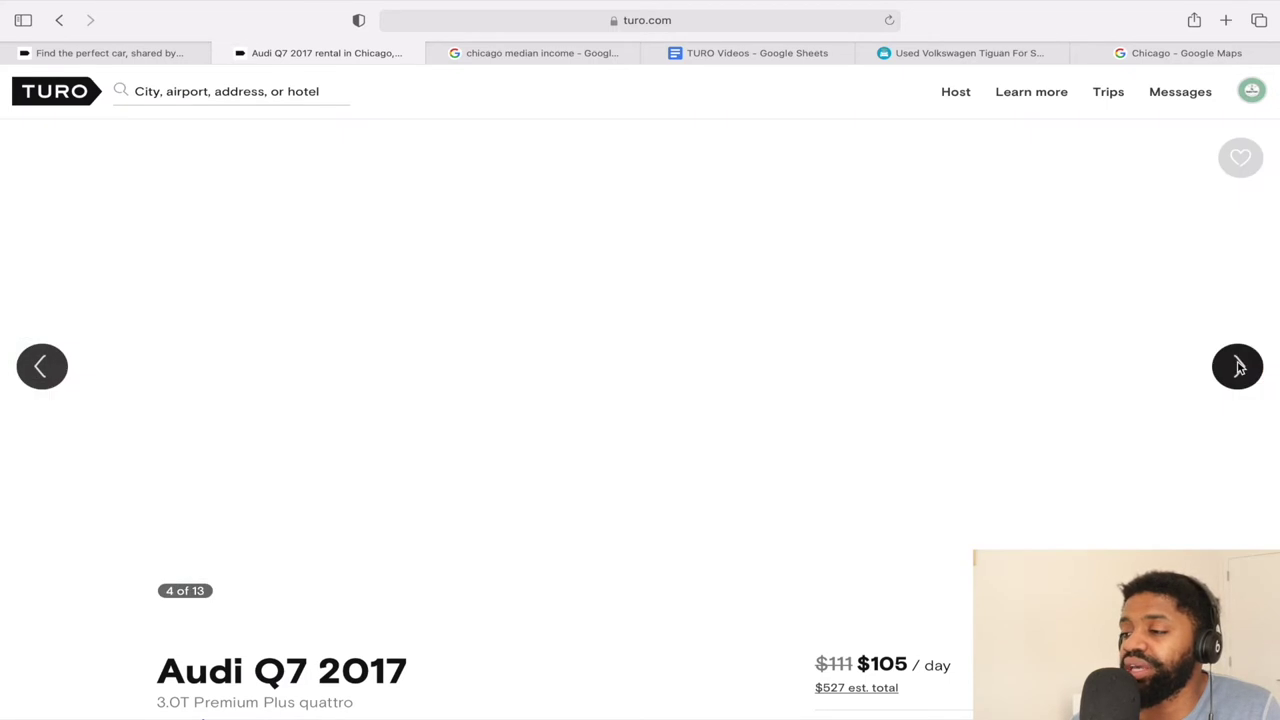
left_click(1238, 366)
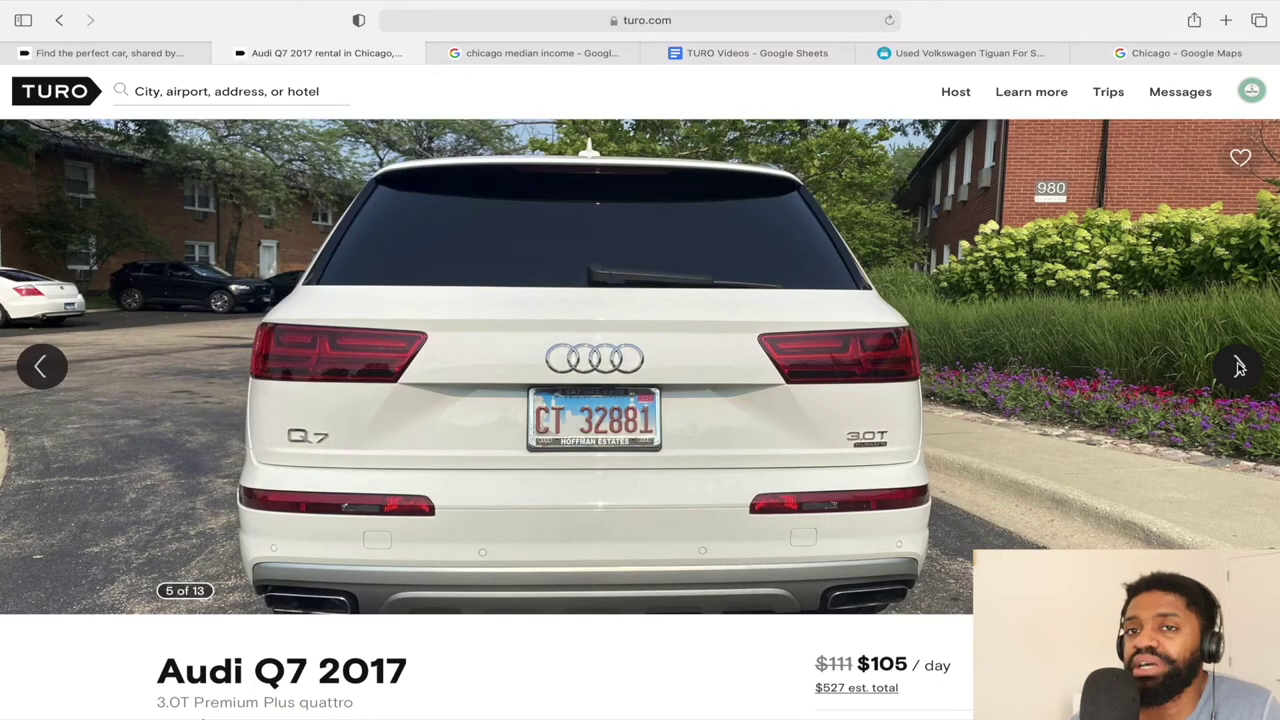
left_click(1238, 366)
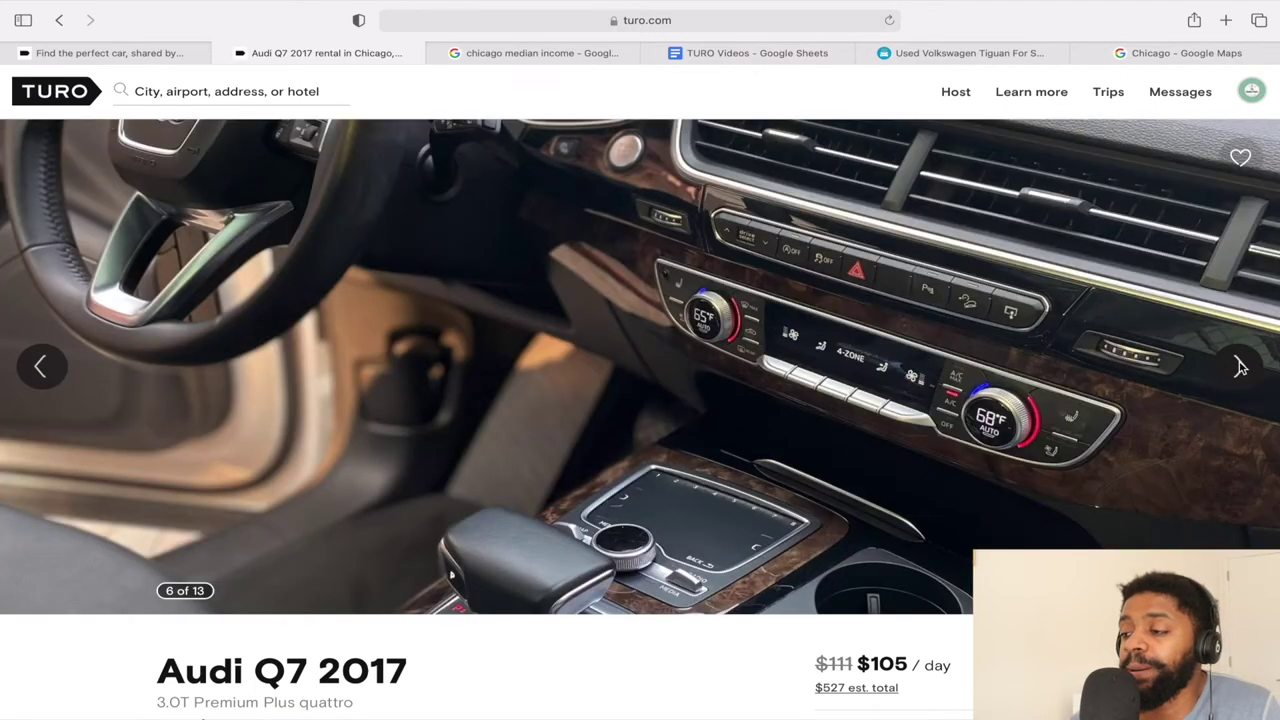
left_click(1238, 366)
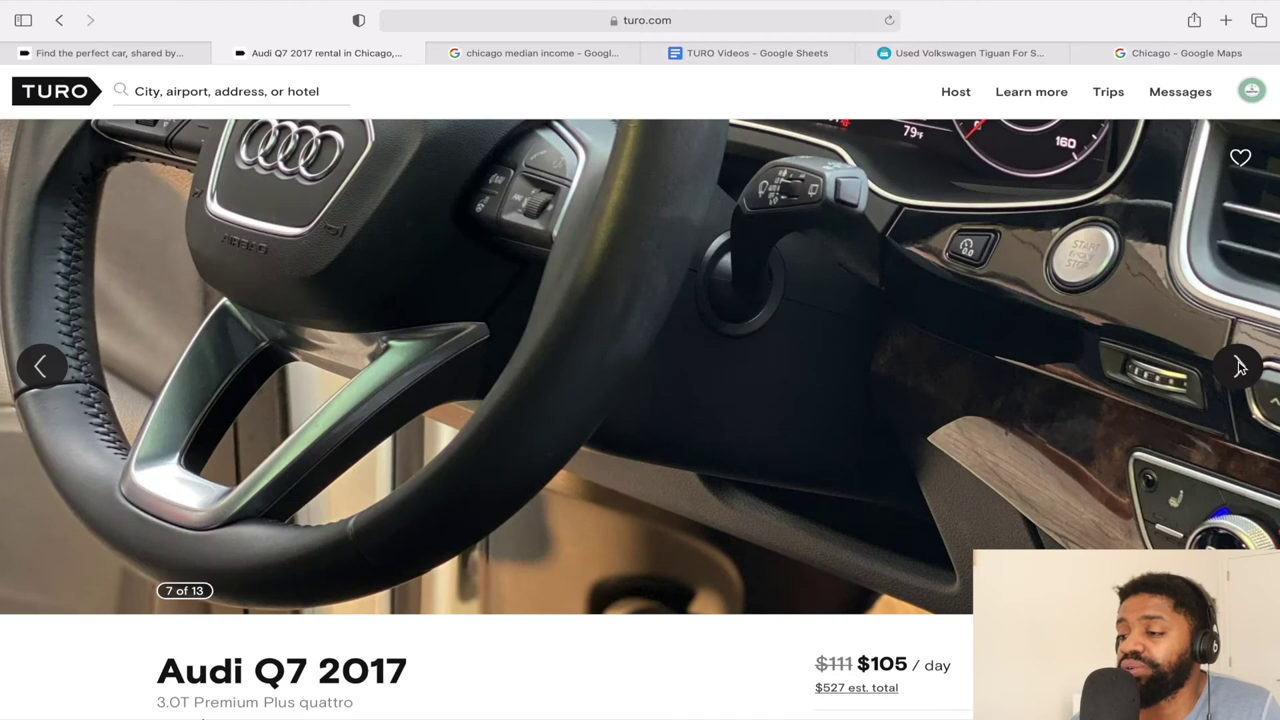
left_click(1238, 366)
left_click(1237, 367)
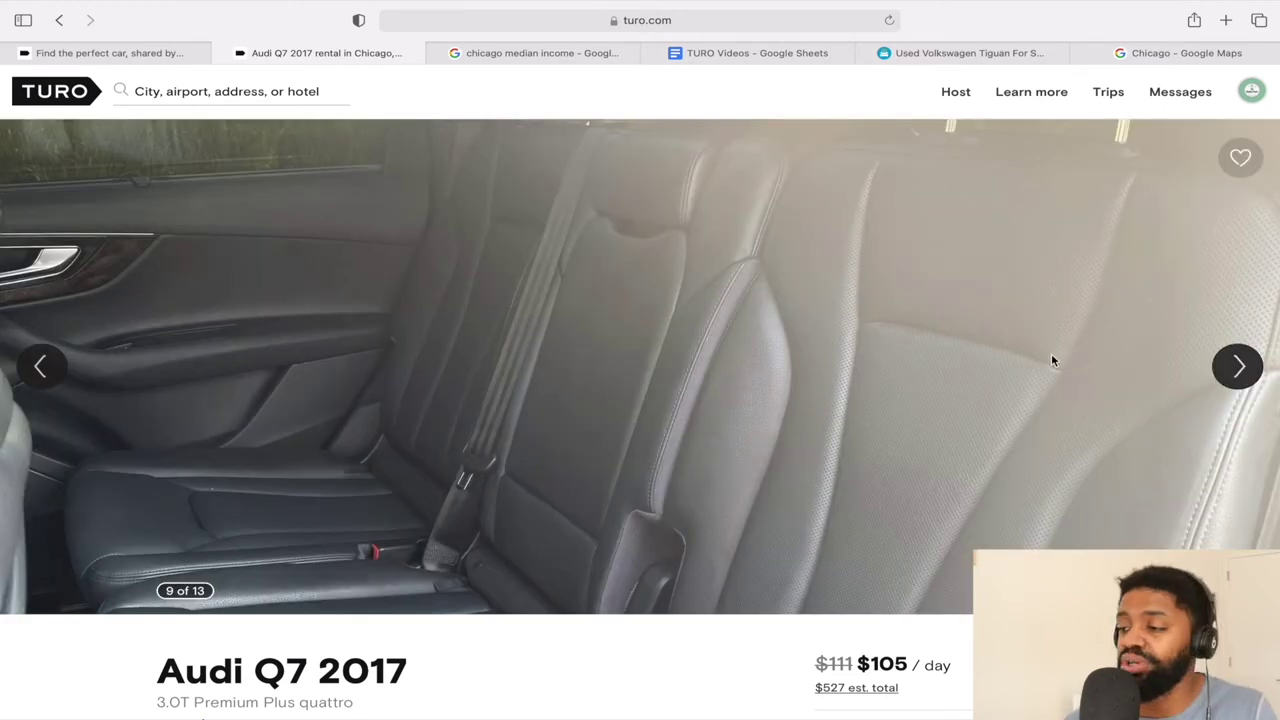
Review the Audi Q7 2017 listing's pricing, host details, description, features and guest reviews.
scroll(938, 386, "down", 1)
scroll(938, 386, "down", 5)
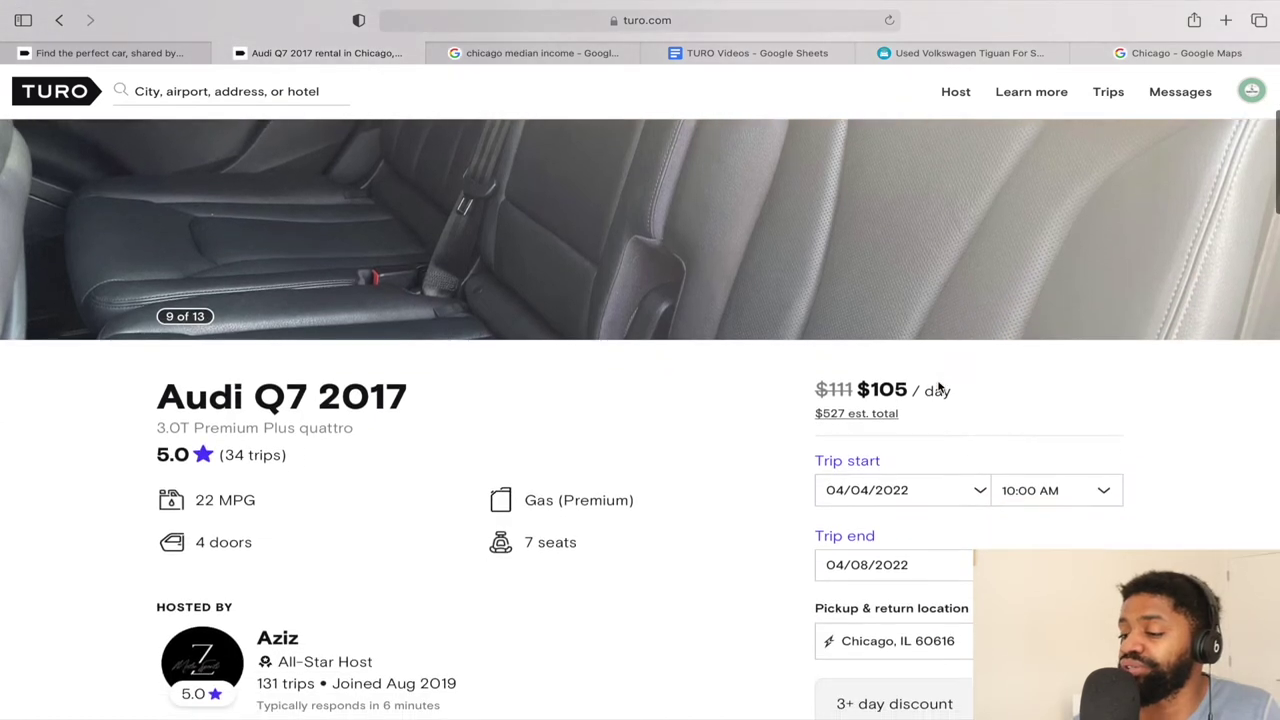
scroll(938, 386, "down", 4)
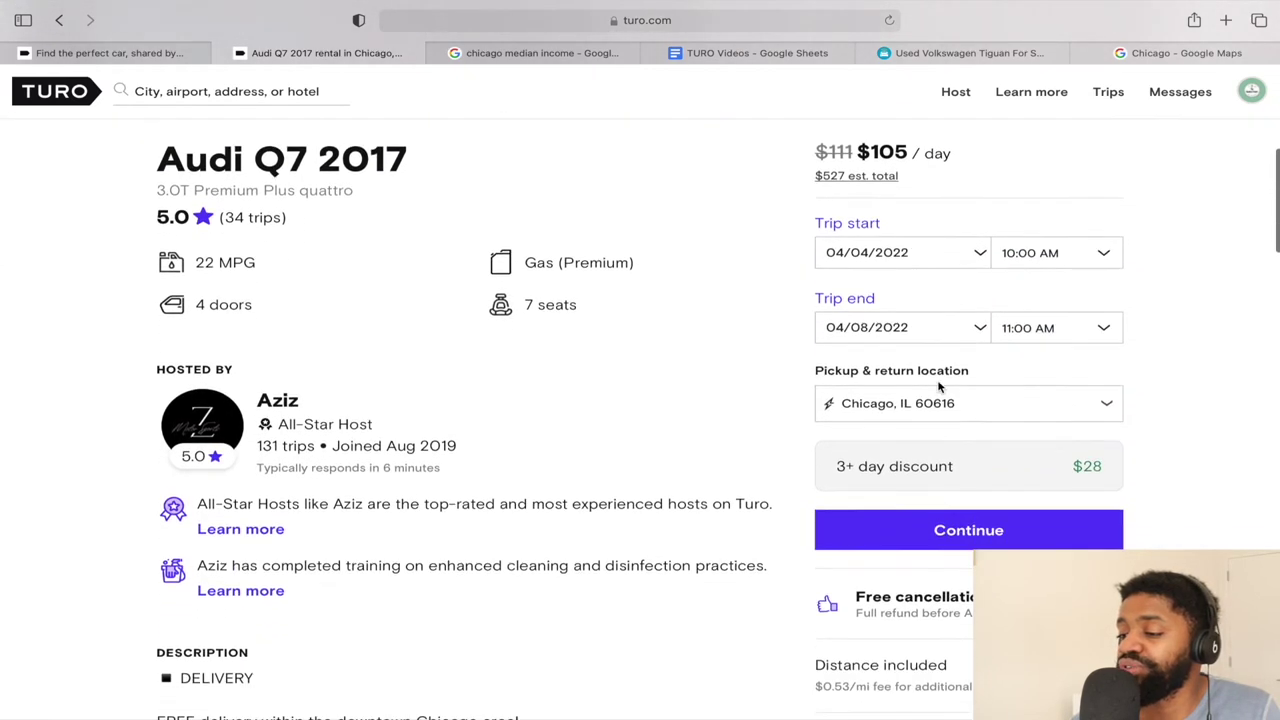
scroll(731, 447, "down", 6)
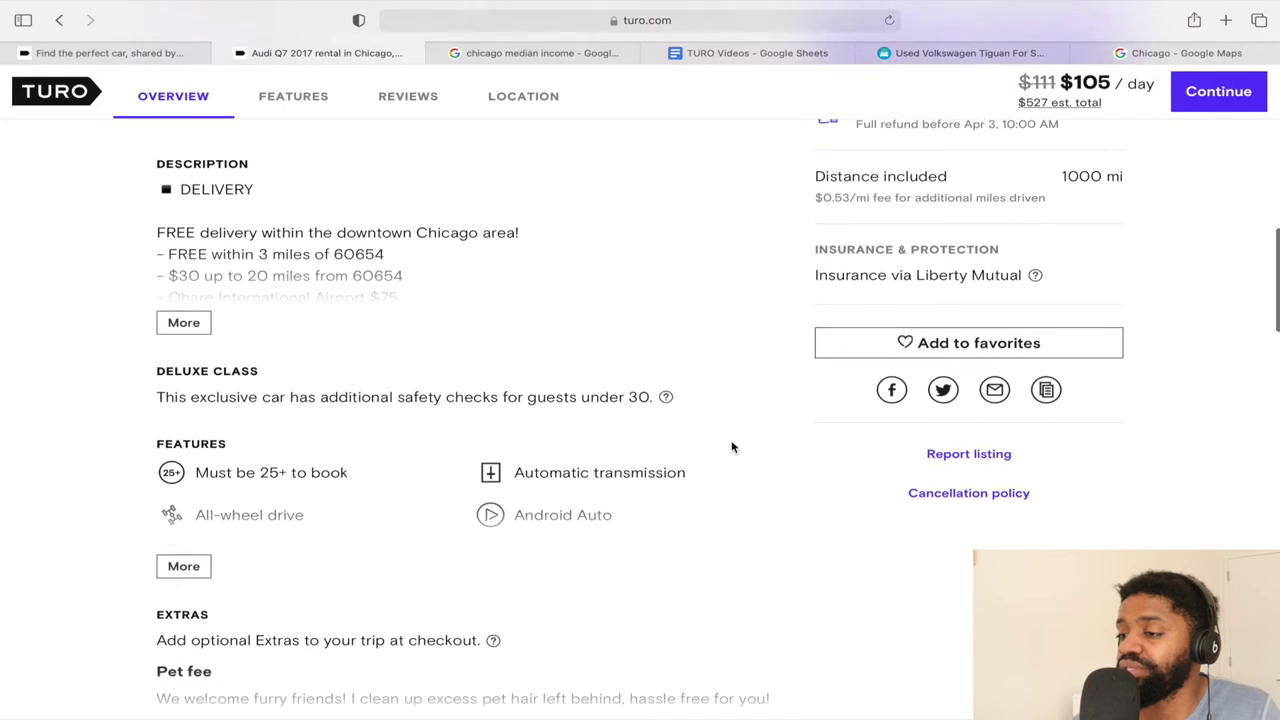
scroll(731, 447, "down", 2)
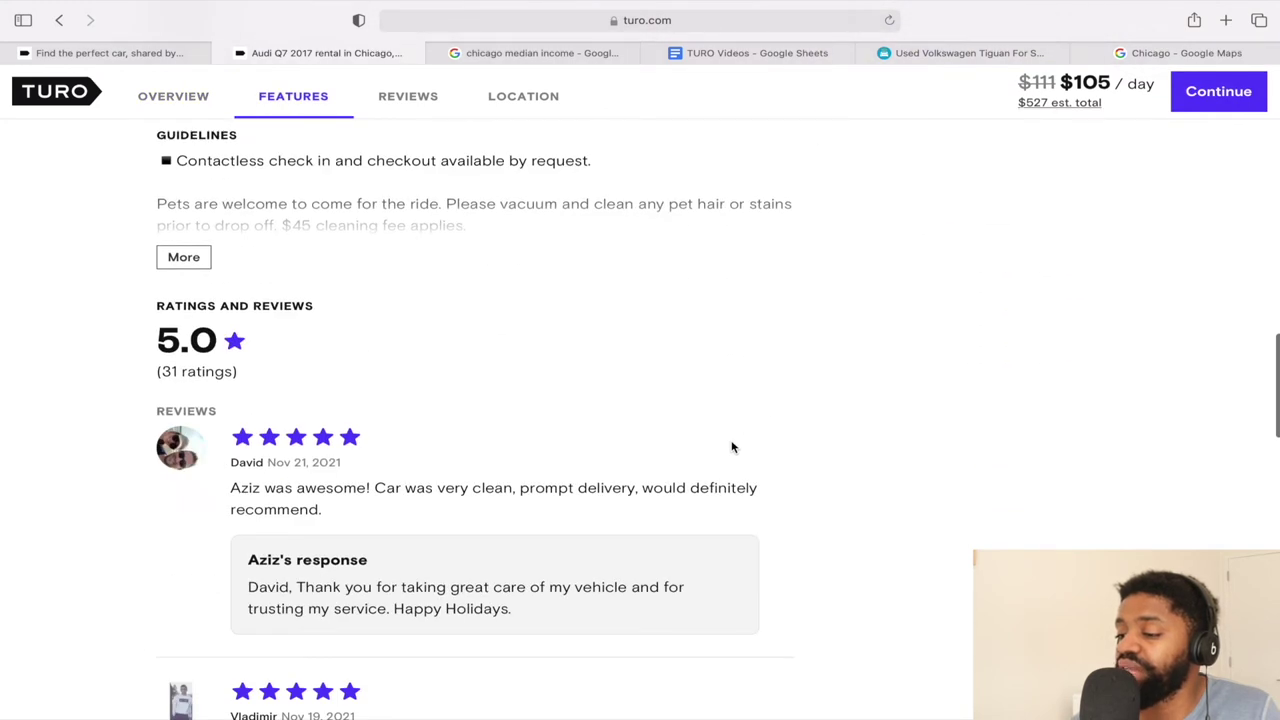
scroll(731, 447, "down", 3)
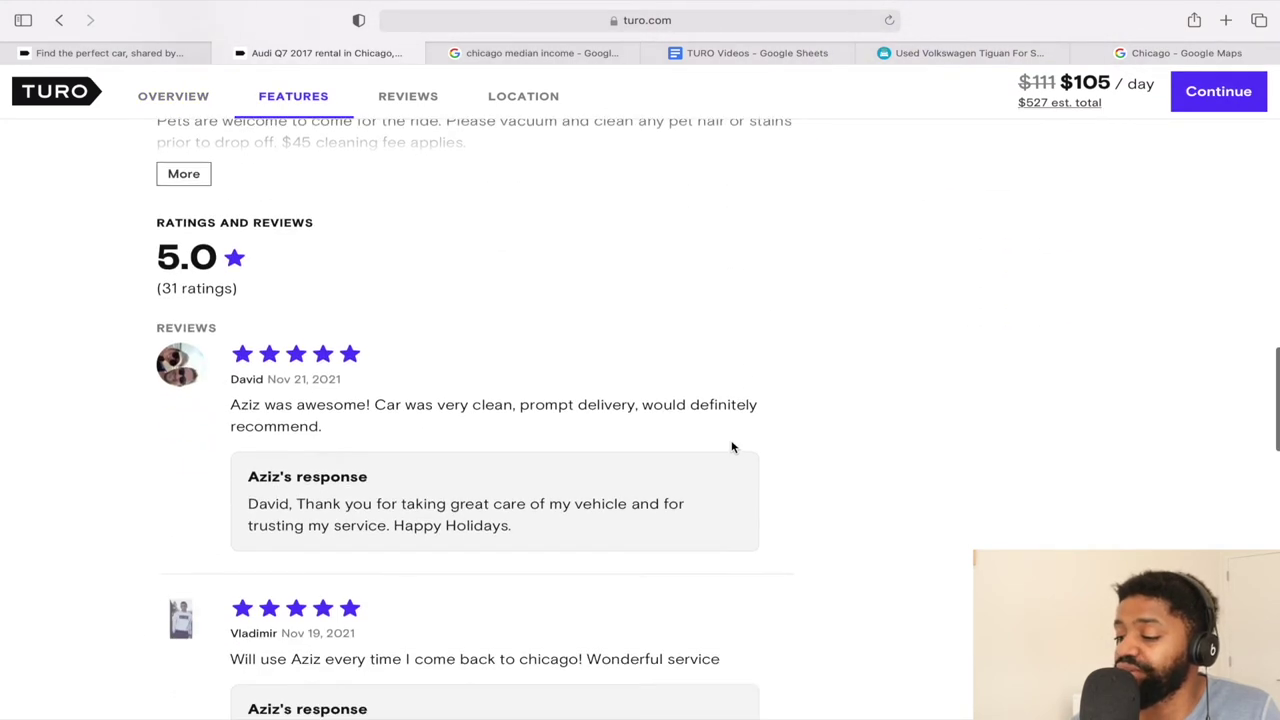
scroll(731, 447, "down", 2)
scroll(731, 447, "down", 4)
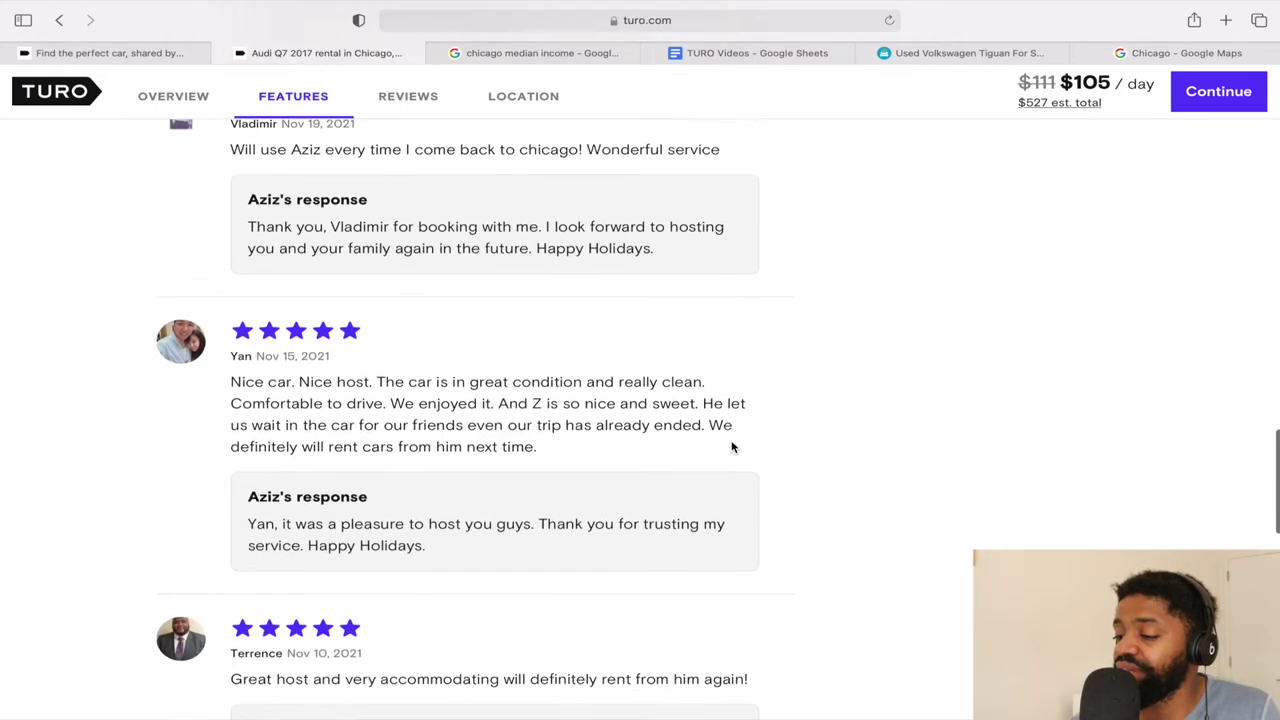
scroll(731, 447, "up", 20)
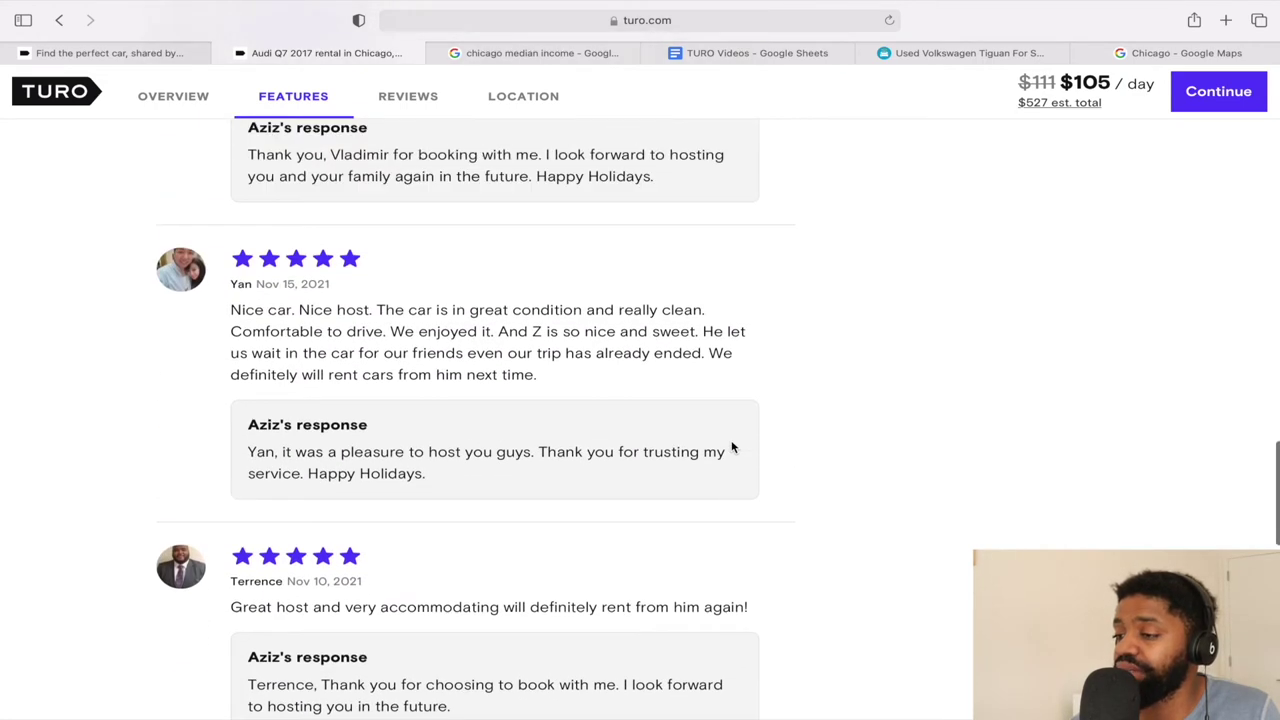
scroll(731, 447, "up", 3)
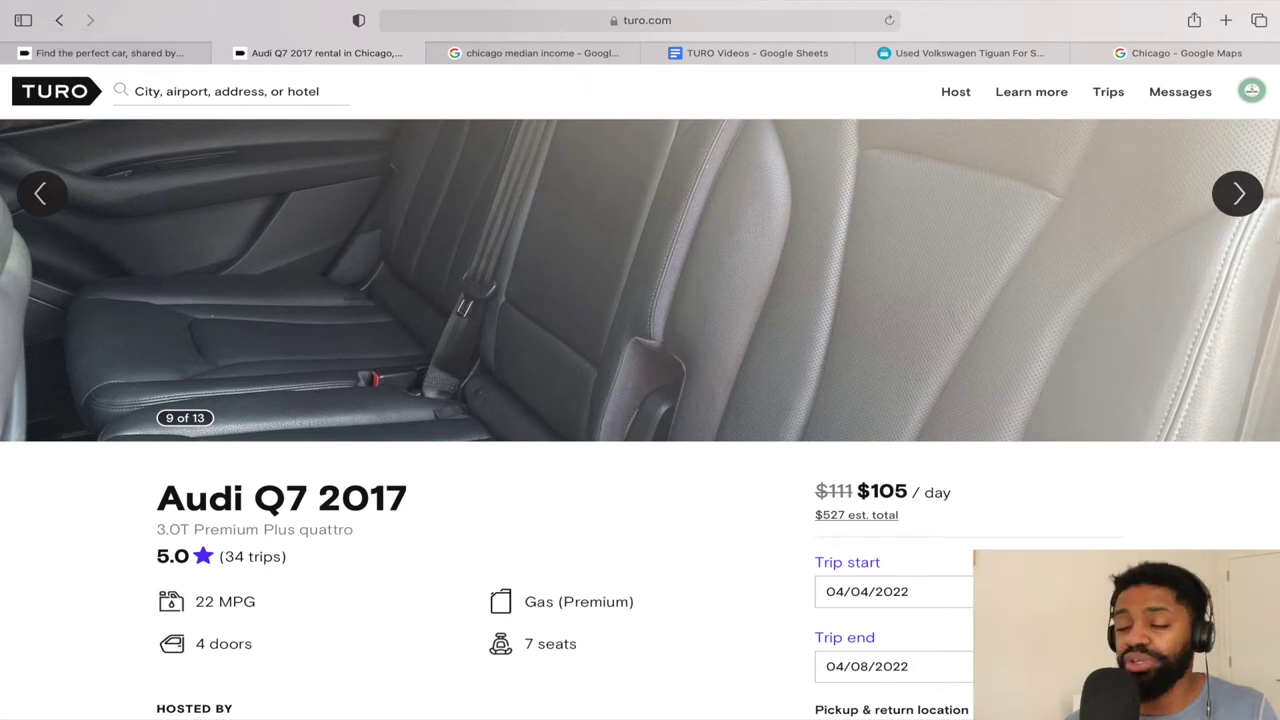
Check the Audi Q7 2017's availability for December 2021 and January 2022 in the trip start calendar.
left_click(867, 591)
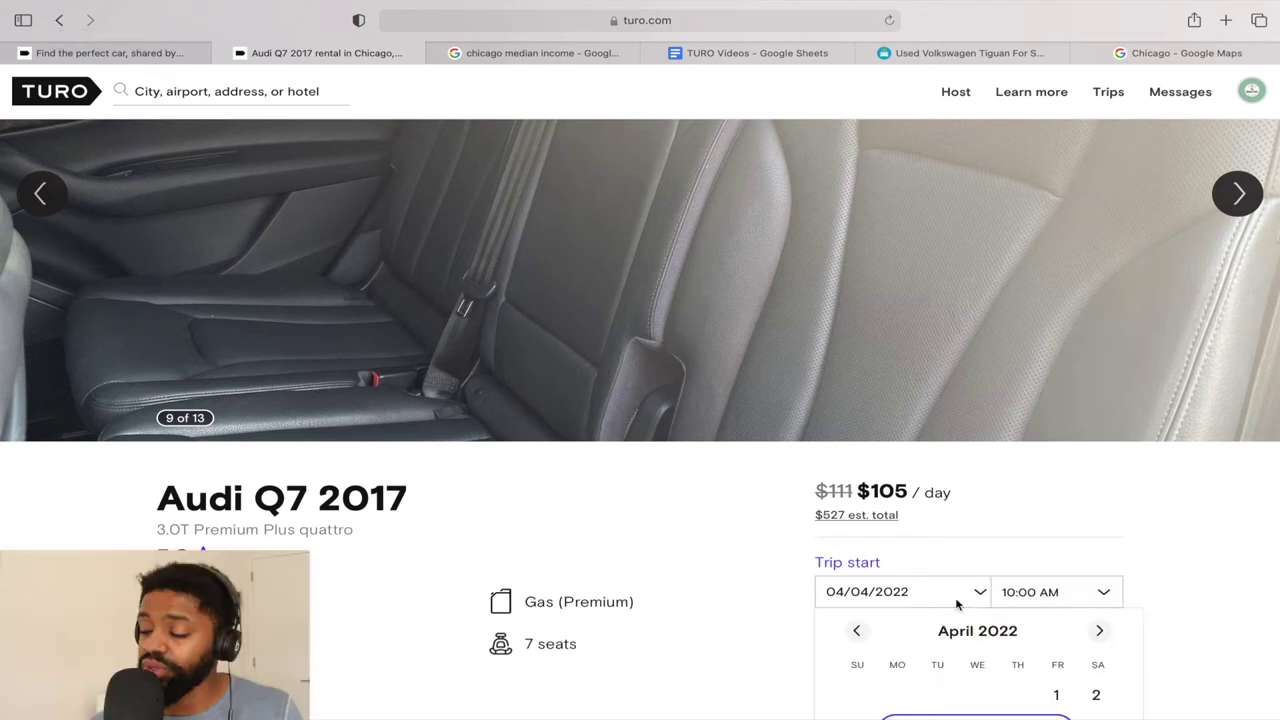
scroll(873, 558, "down", 2)
left_click(855, 563)
left_click(855, 563)
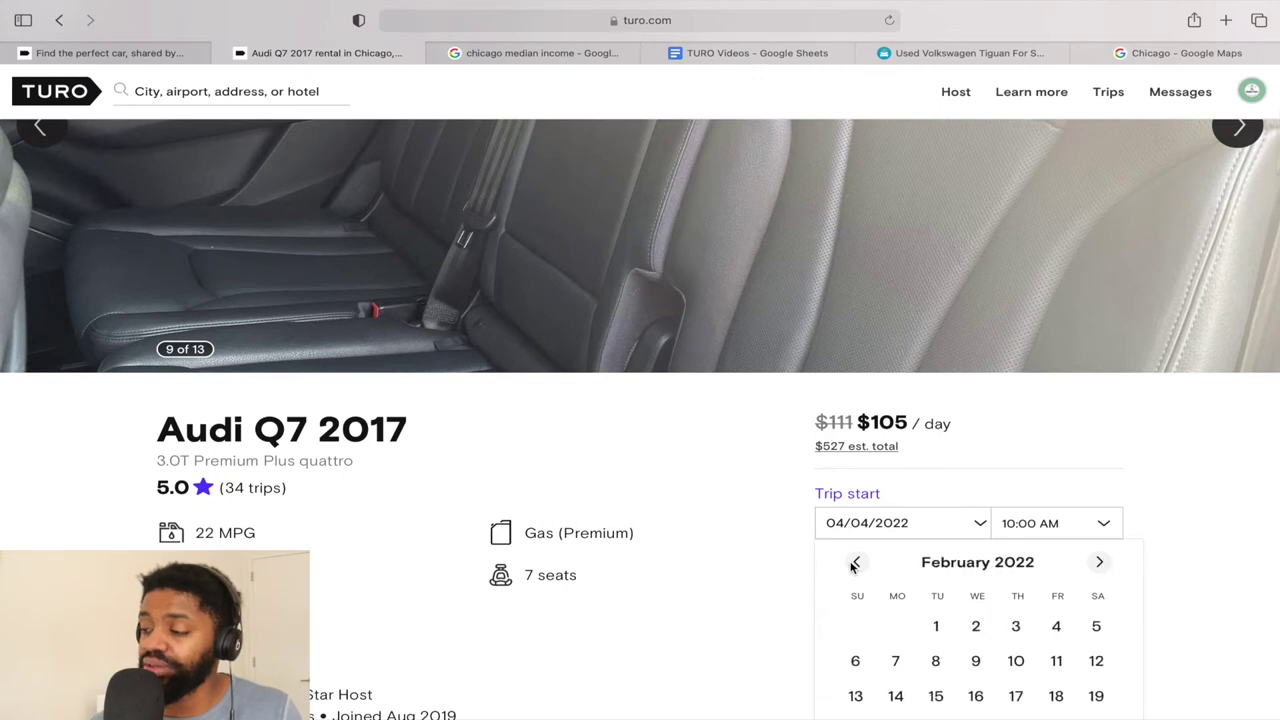
left_click(855, 563)
scroll(855, 565, "down", 1)
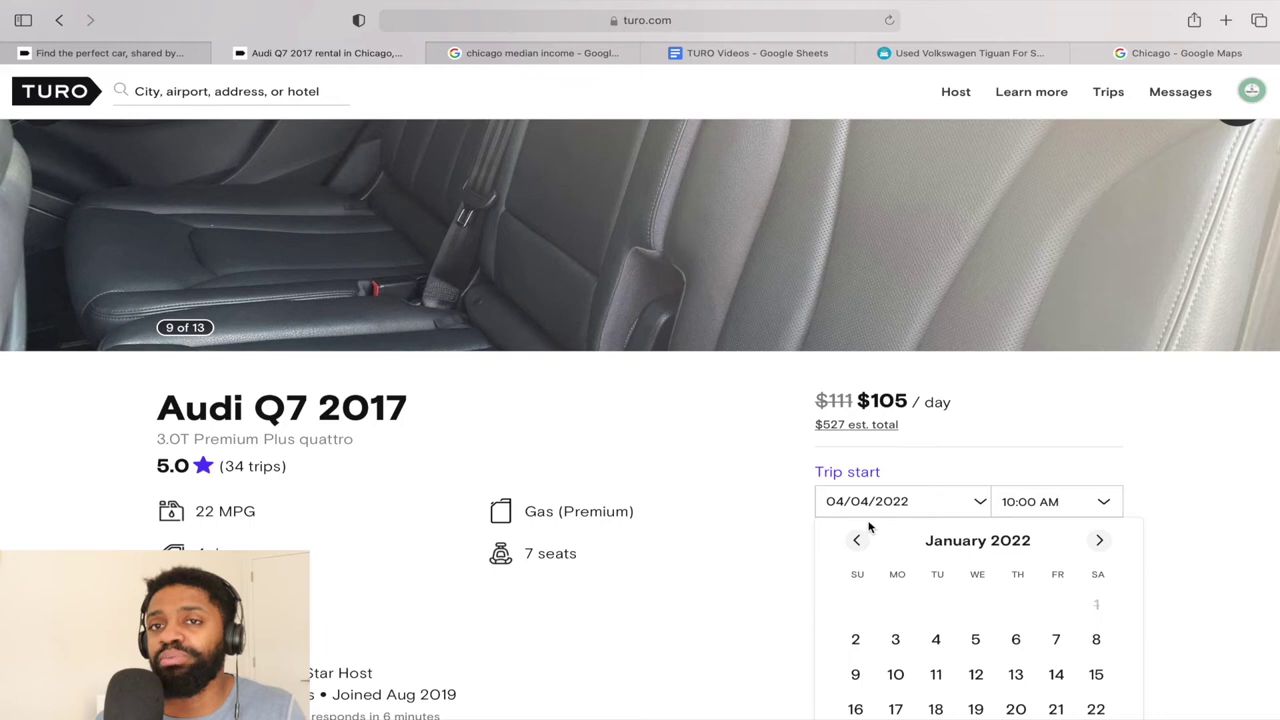
left_click(860, 540)
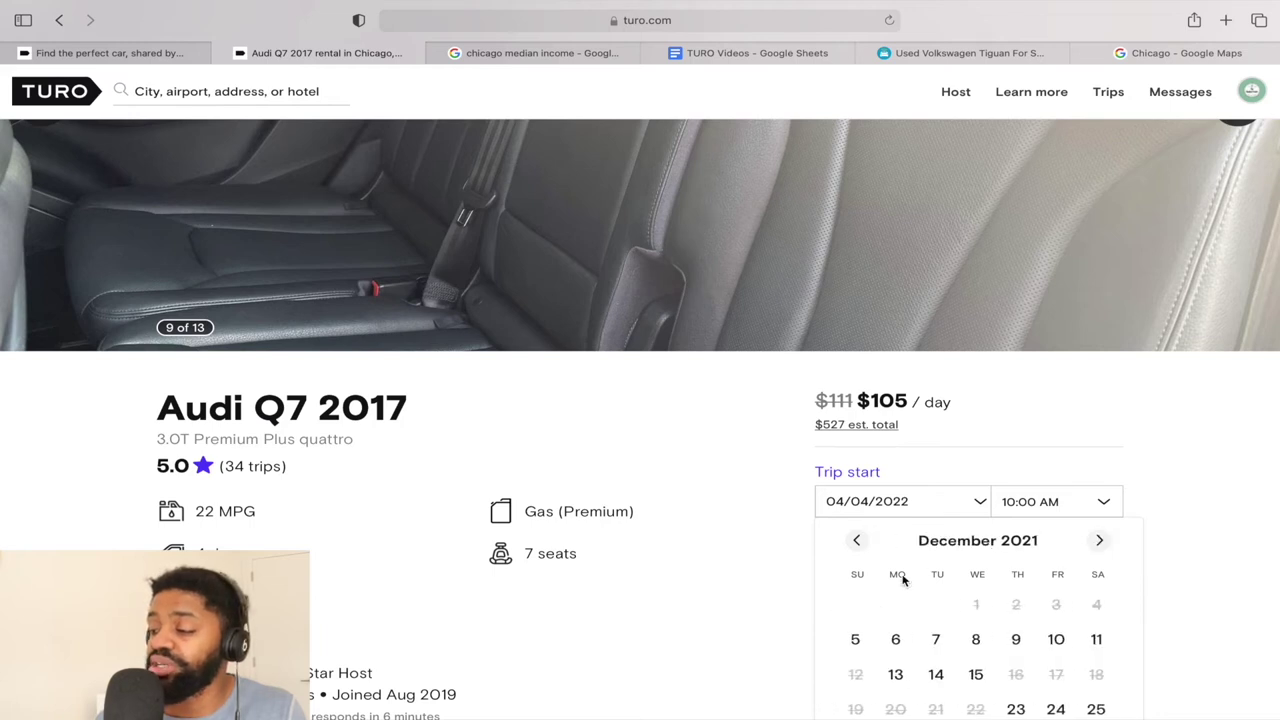
scroll(890, 570, "down", 2)
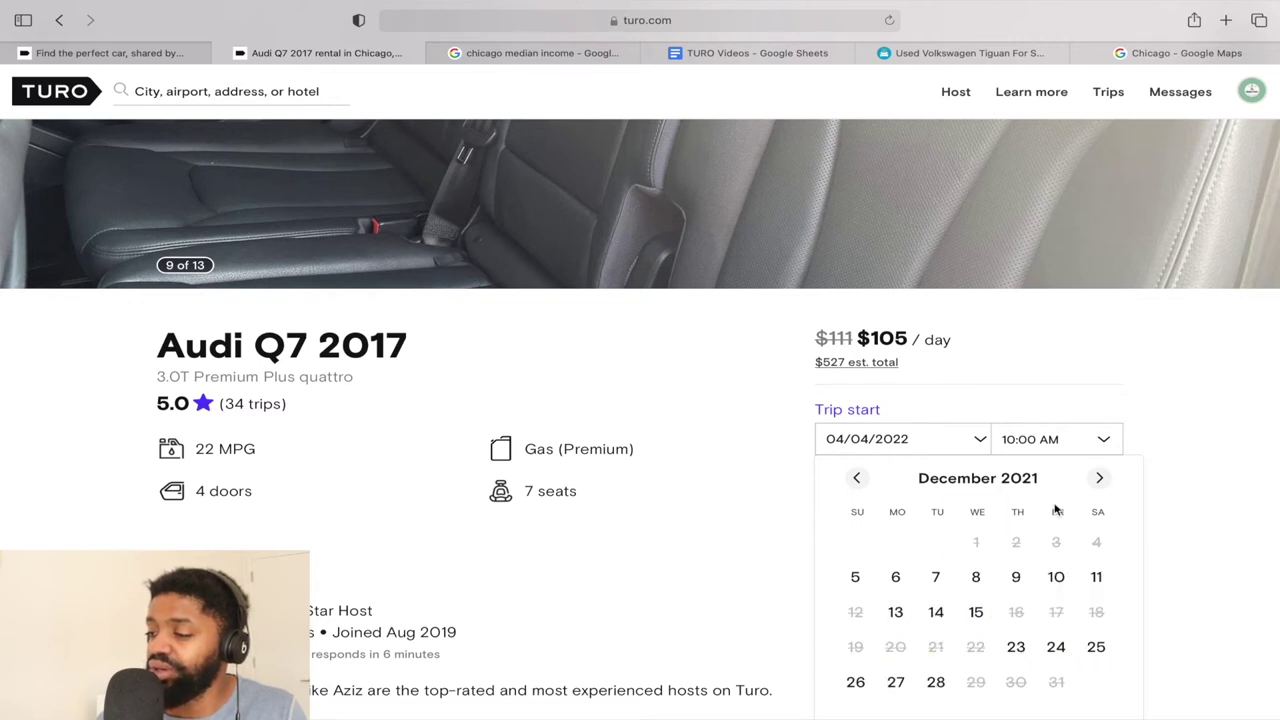
left_click(1097, 479)
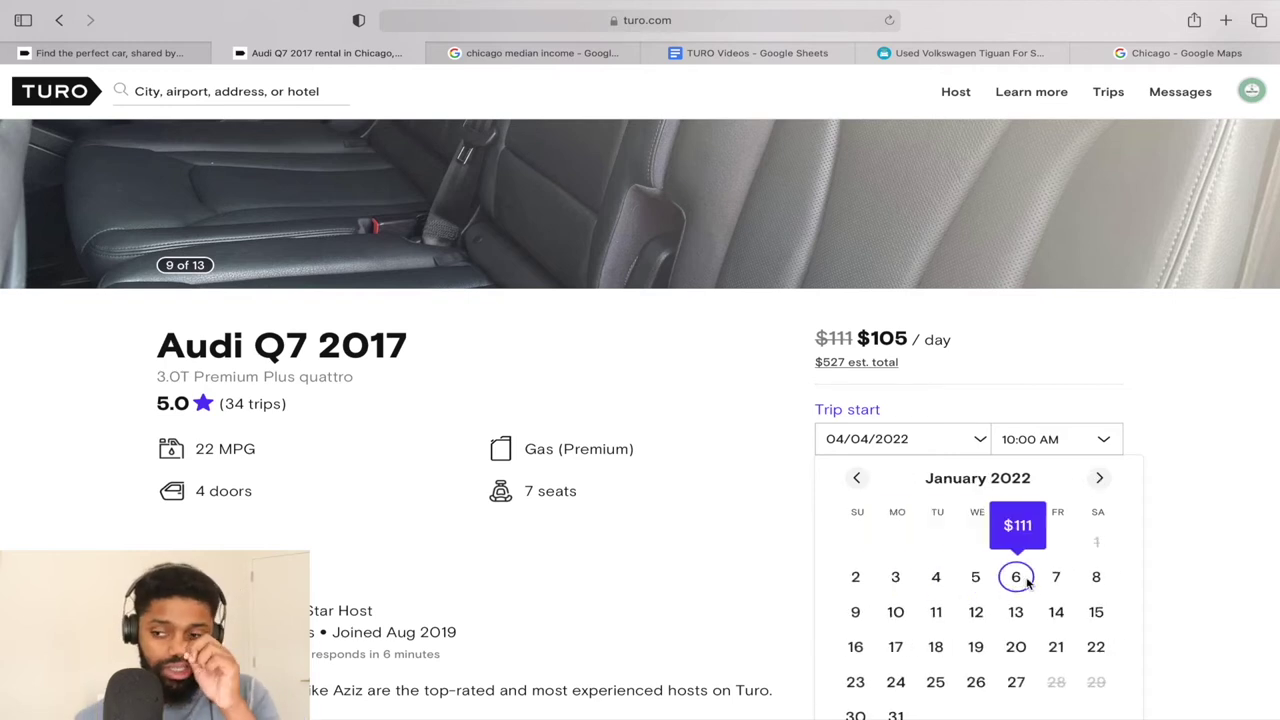
Review the Audi Q7 2017 listing's features, extras, guidelines and guest reviews once more, from the overview down to the pickup location.
scroll(695, 508, "down", 4)
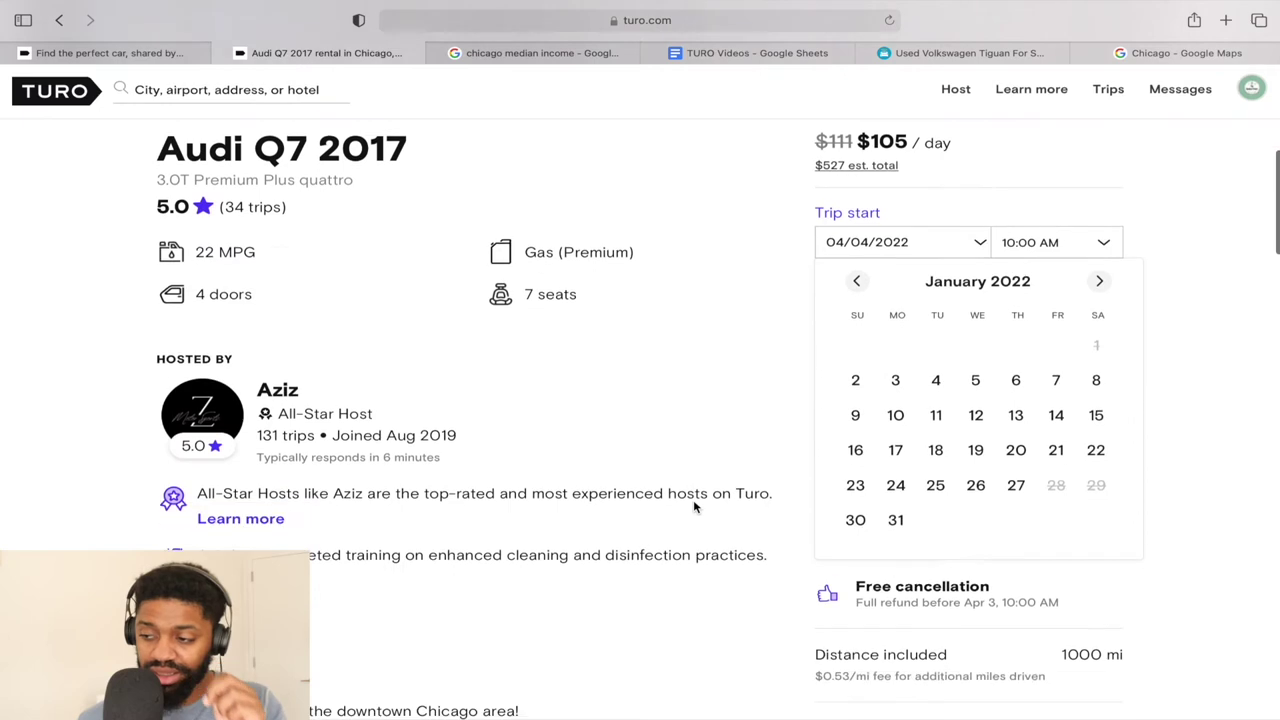
scroll(695, 508, "down", 10)
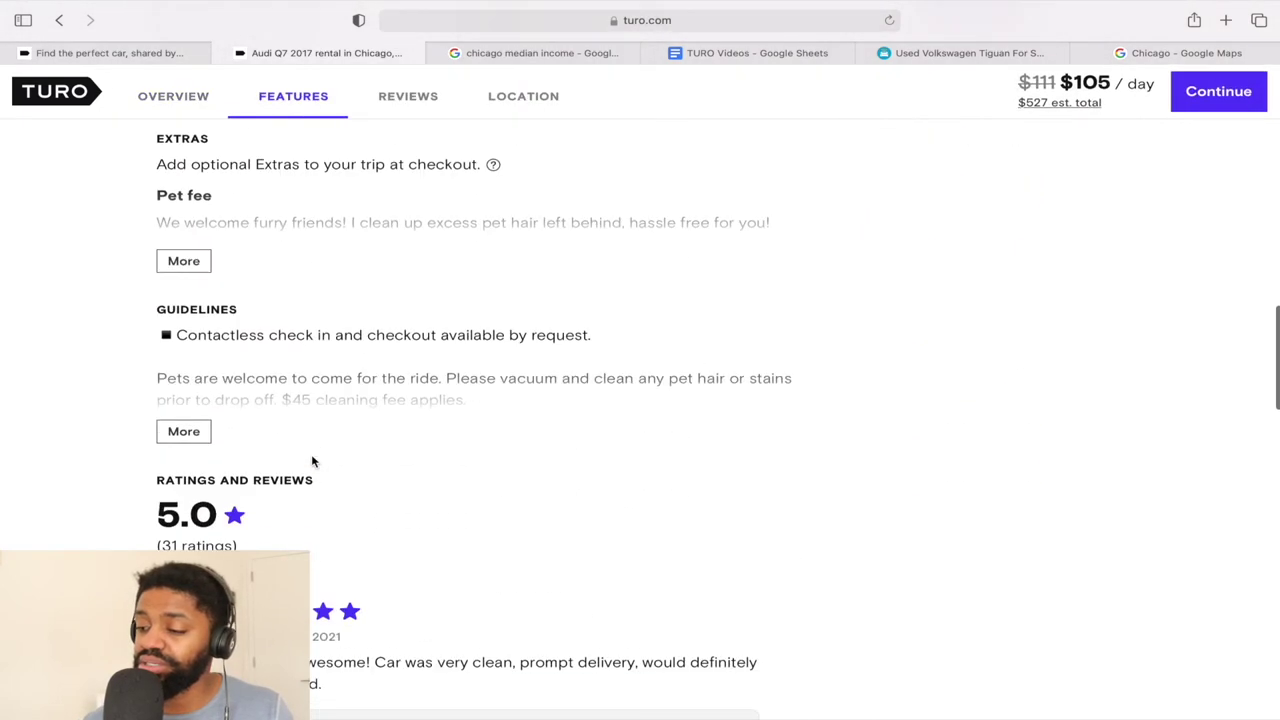
scroll(311, 458, "down", 15)
scroll(494, 646, "up", 2)
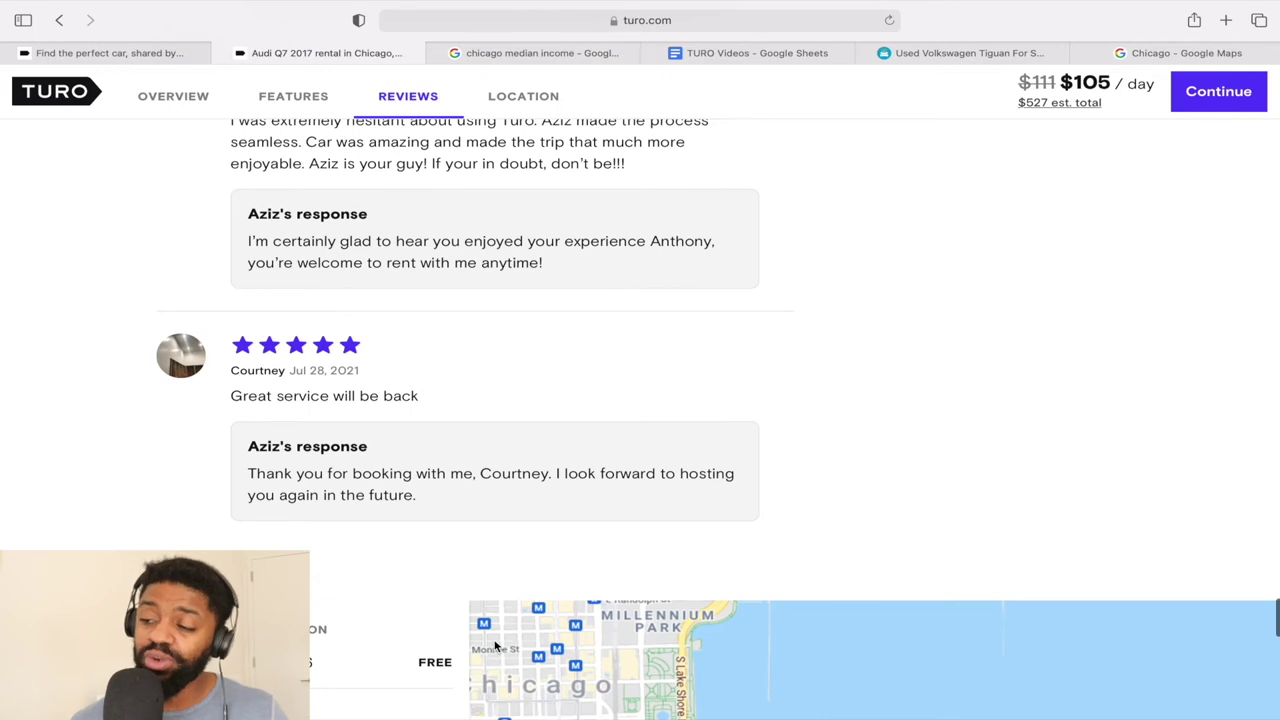
scroll(494, 646, "up", 1)
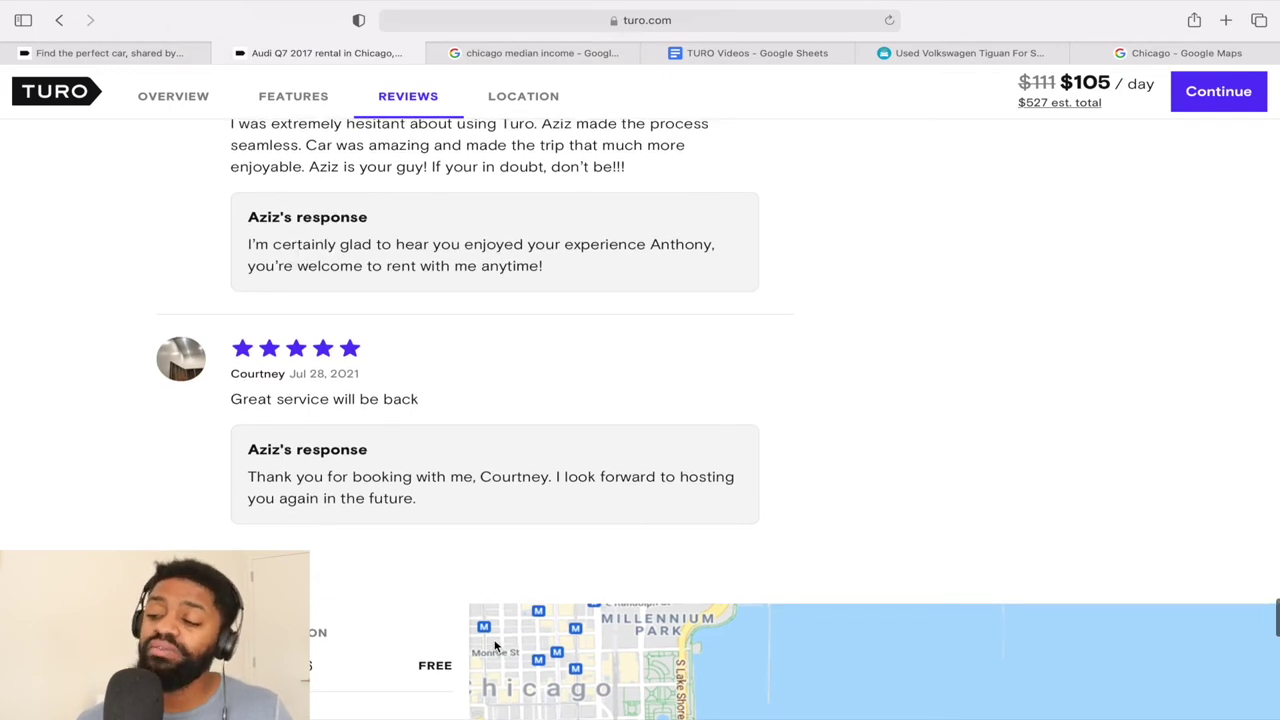
scroll(463, 468, "up", 20)
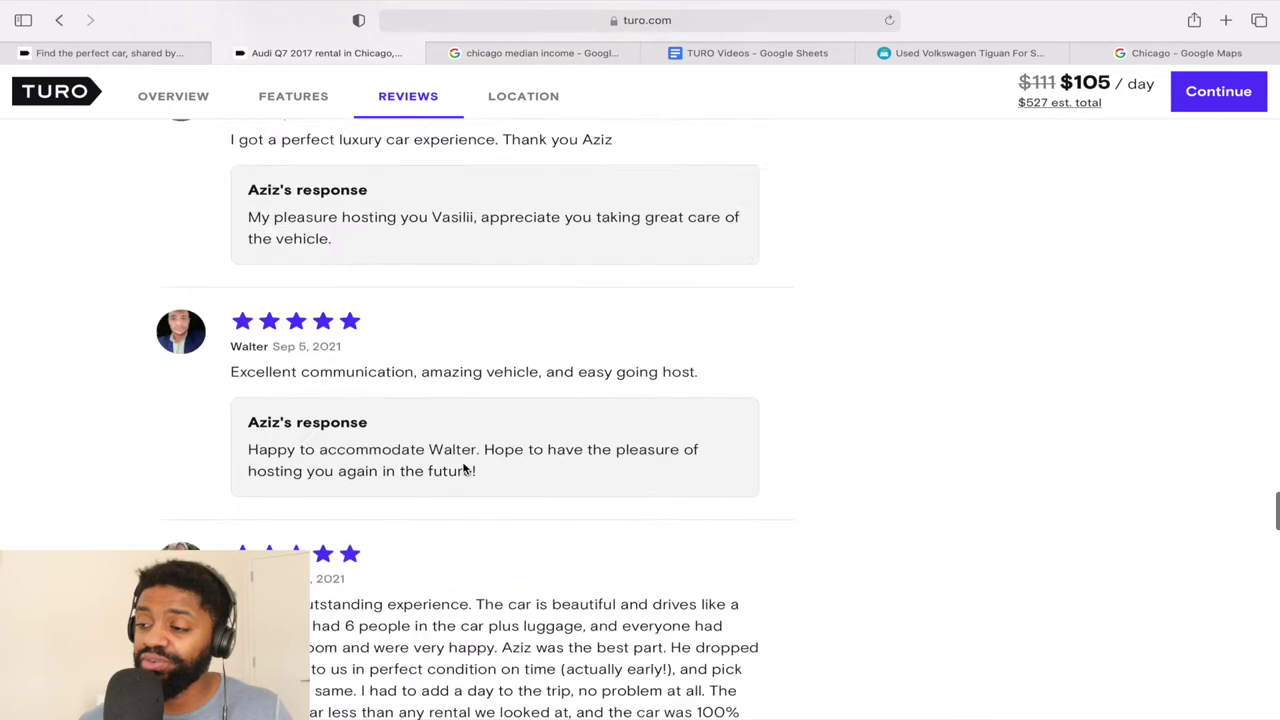
scroll(463, 468, "up", 20)
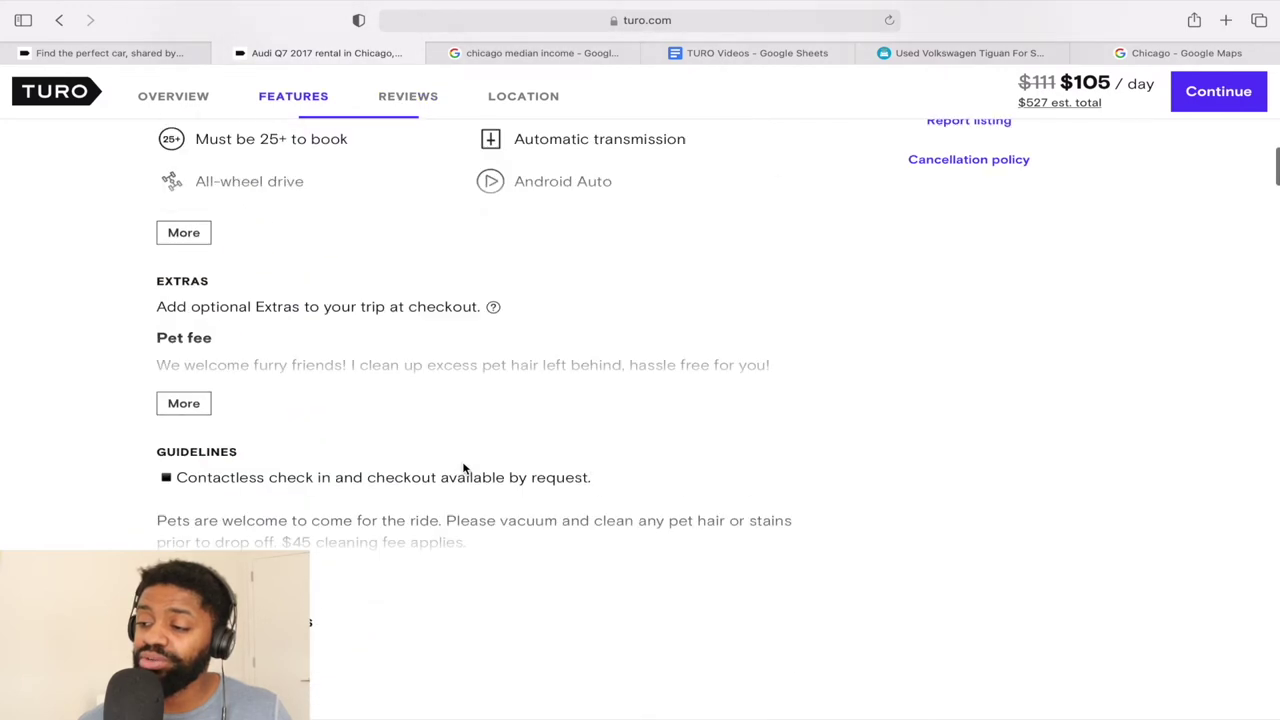
scroll(463, 468, "up", 5)
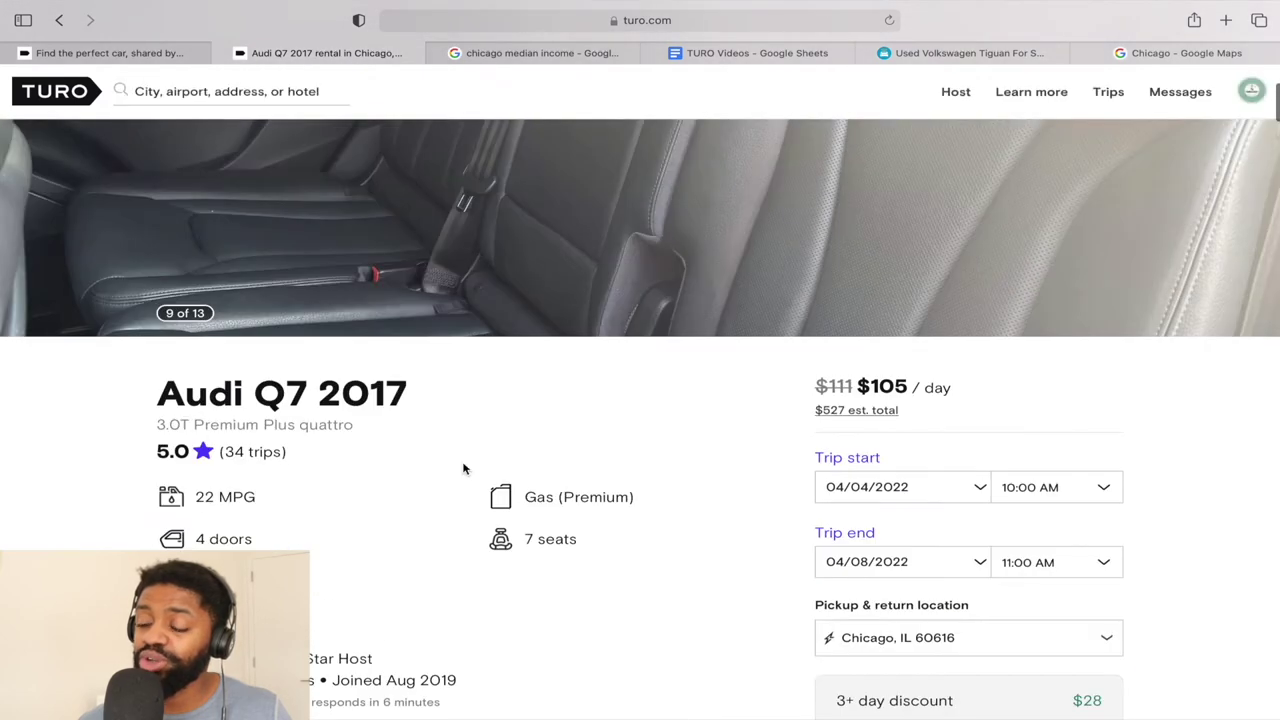
Return to the search results, open the $95/day Audi Q7 2018 listing and check its pricing, trip count and host details.
left_click(62, 22)
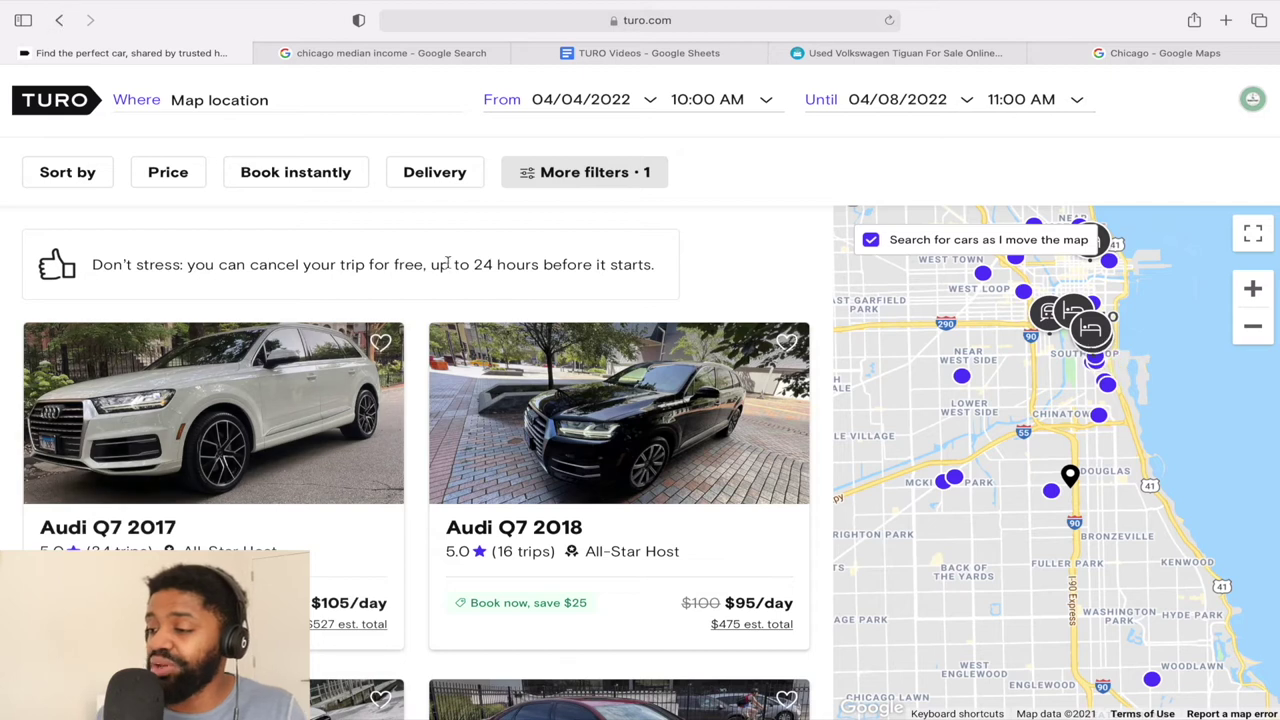
left_click(611, 458)
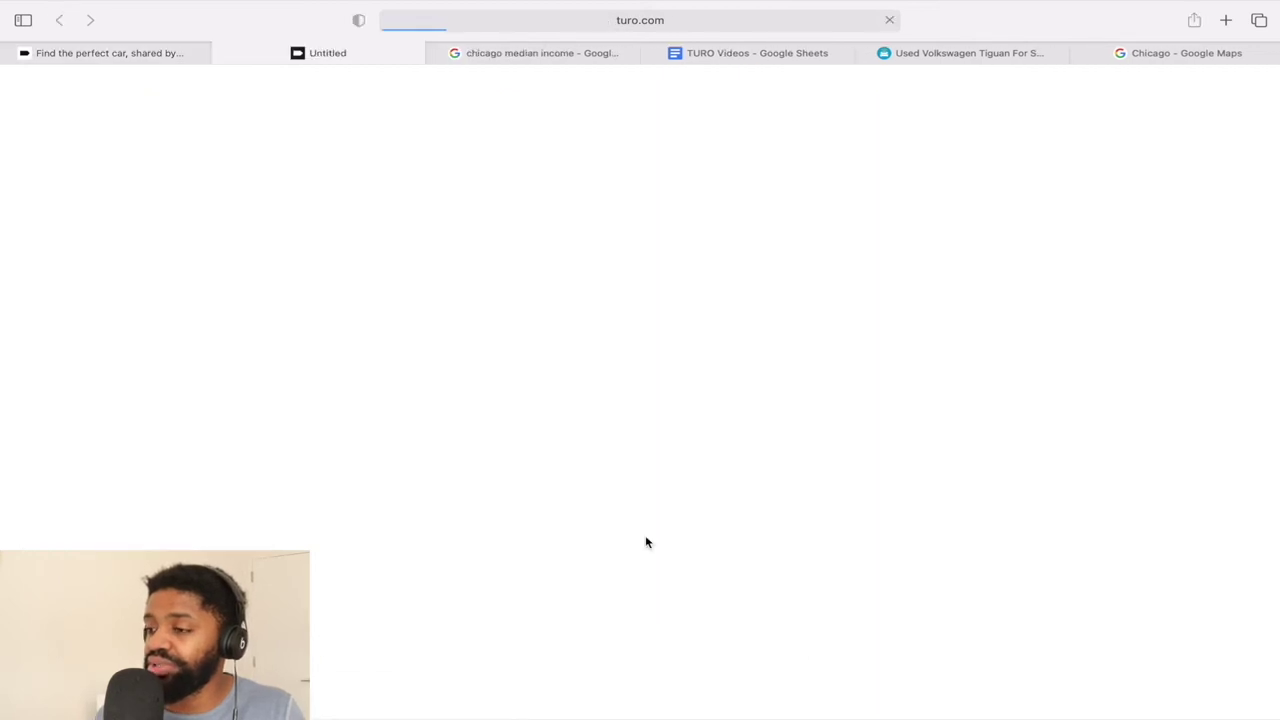
scroll(645, 540, "down", 10)
scroll(645, 542, "down", 5)
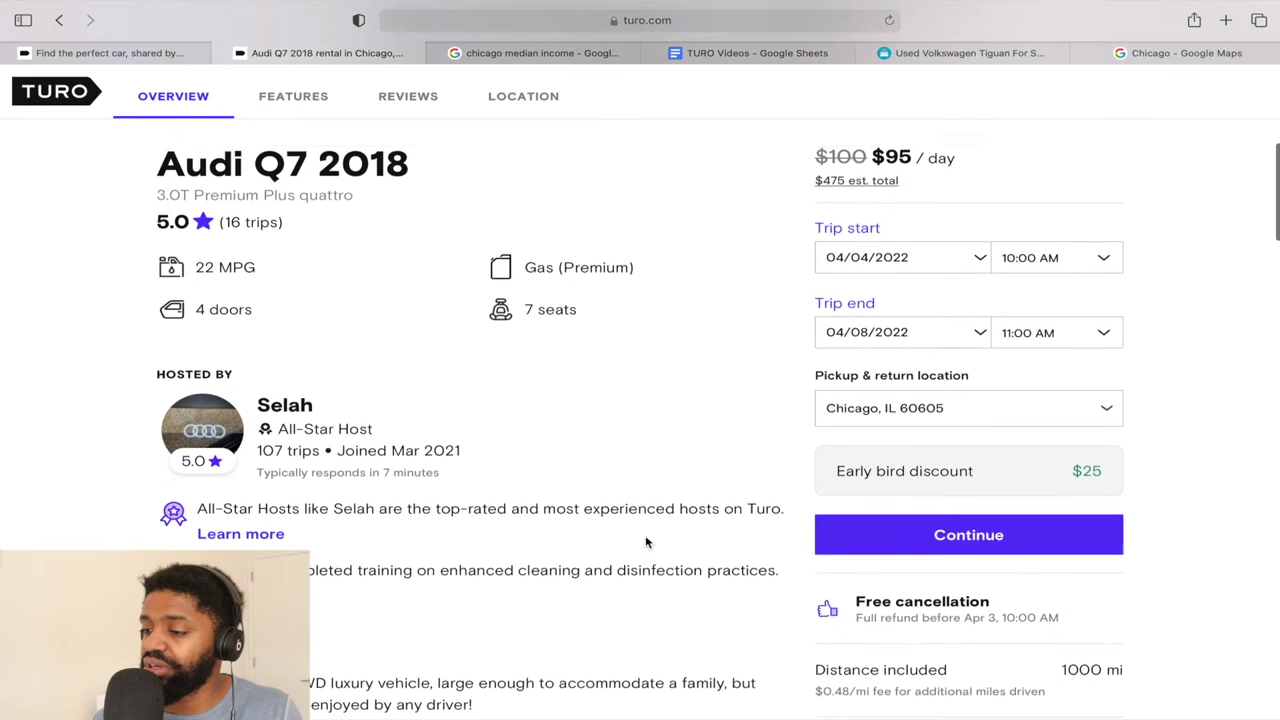
scroll(645, 542, "up", 1)
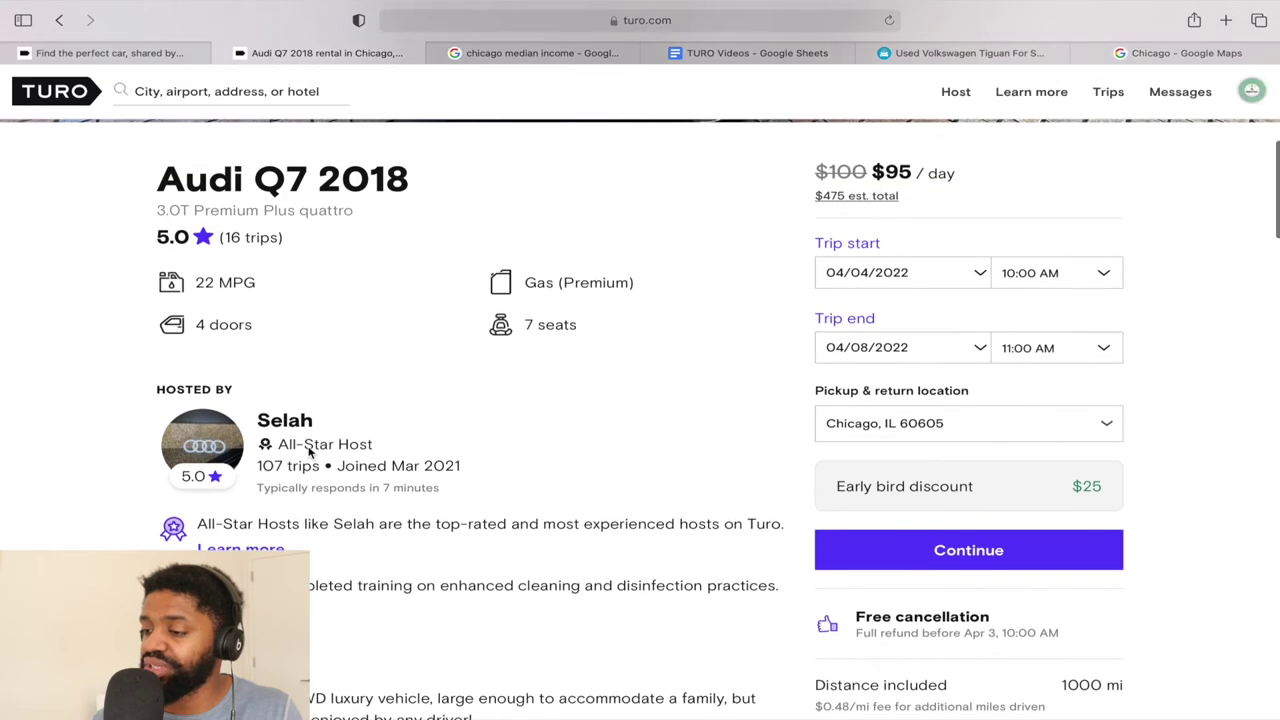
Open the Audi Q7 2018 host's profile, compare the daily rates and trips of the host's other cars, and return to the listing.
left_click(208, 438)
scroll(866, 528, "down", 2)
scroll(866, 528, "down", 5)
scroll(866, 528, "up", 1)
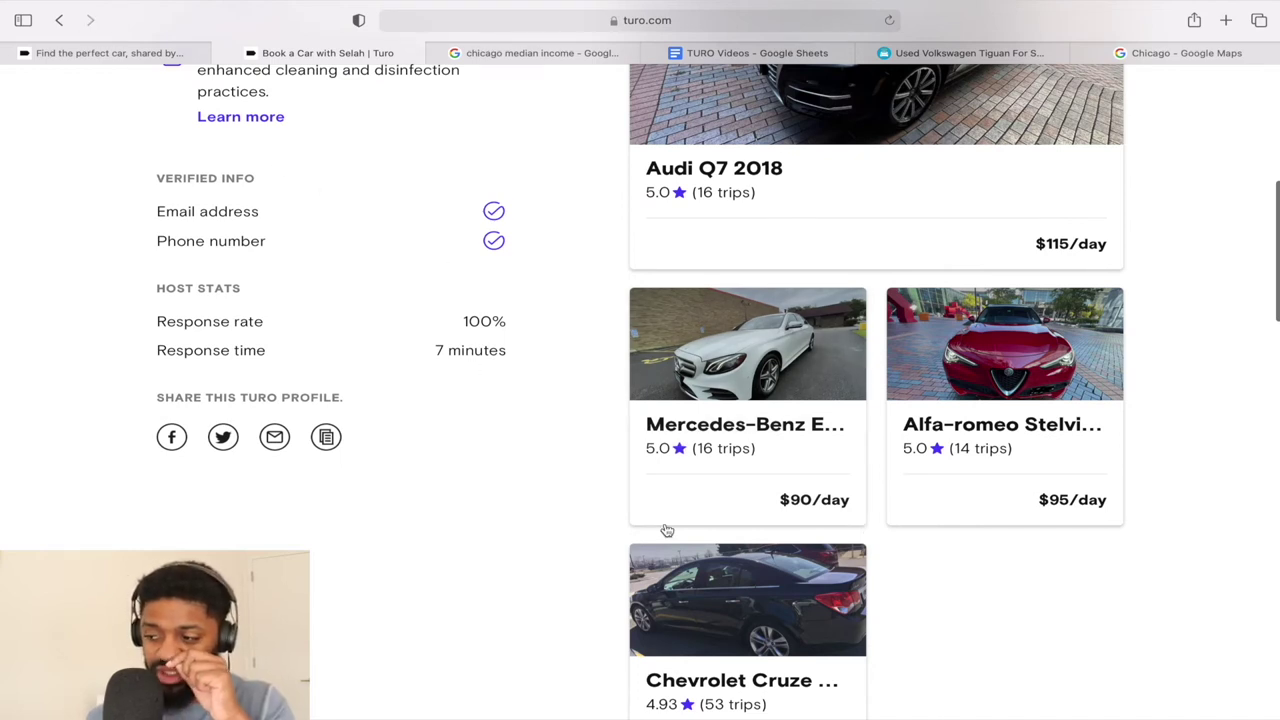
left_click(62, 20)
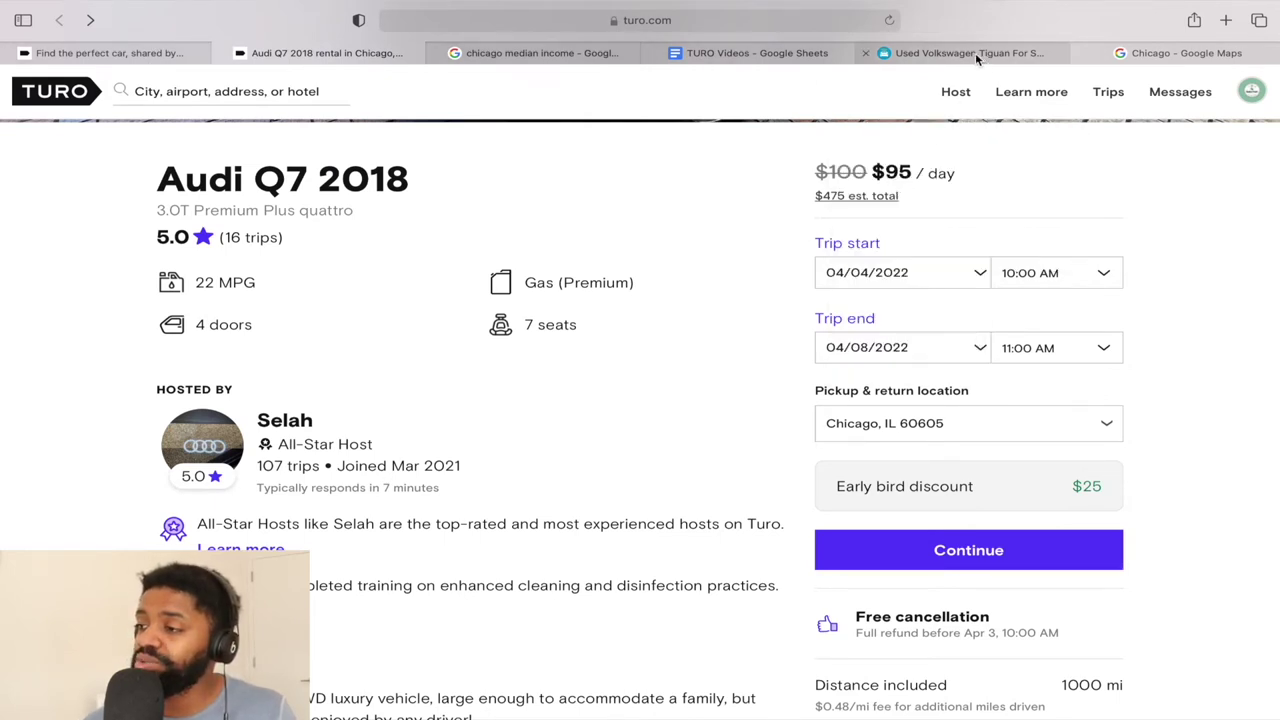
Change the make filter of the Chicago car search from Audi to Ford and apply it.
left_click(757, 53)
left_click(160, 53)
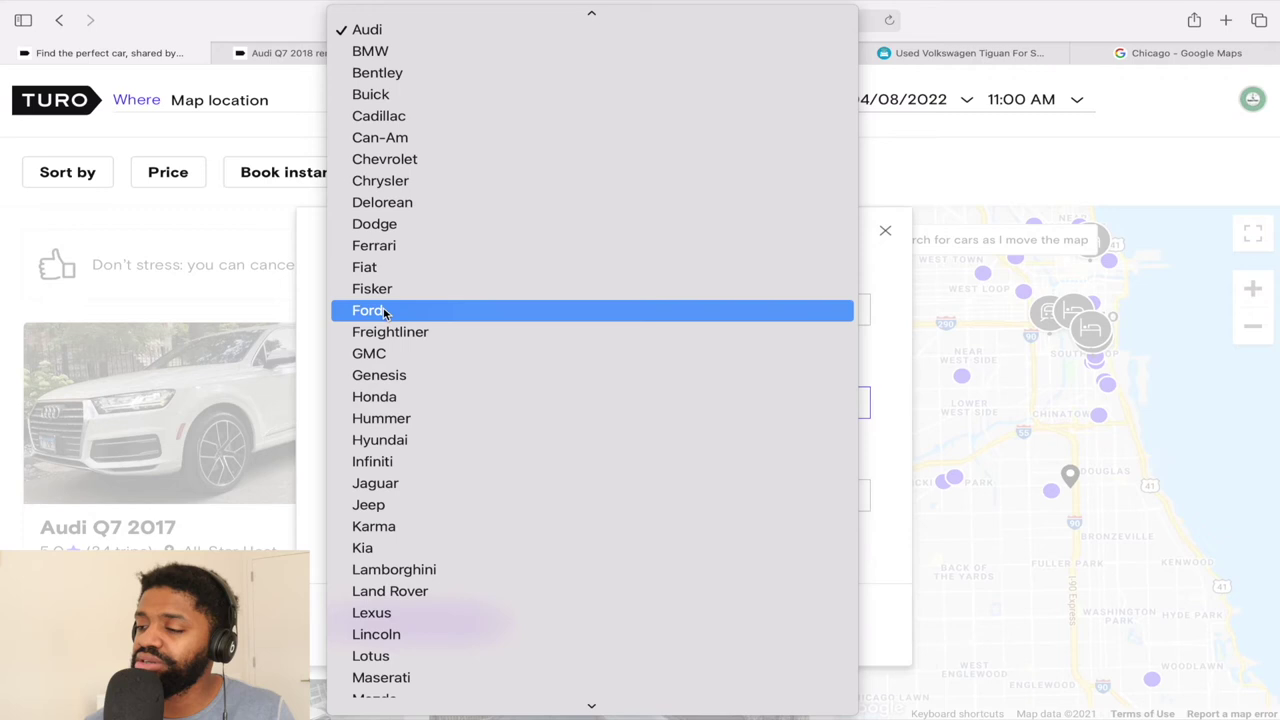
left_click(384, 313)
left_click(1012, 470)
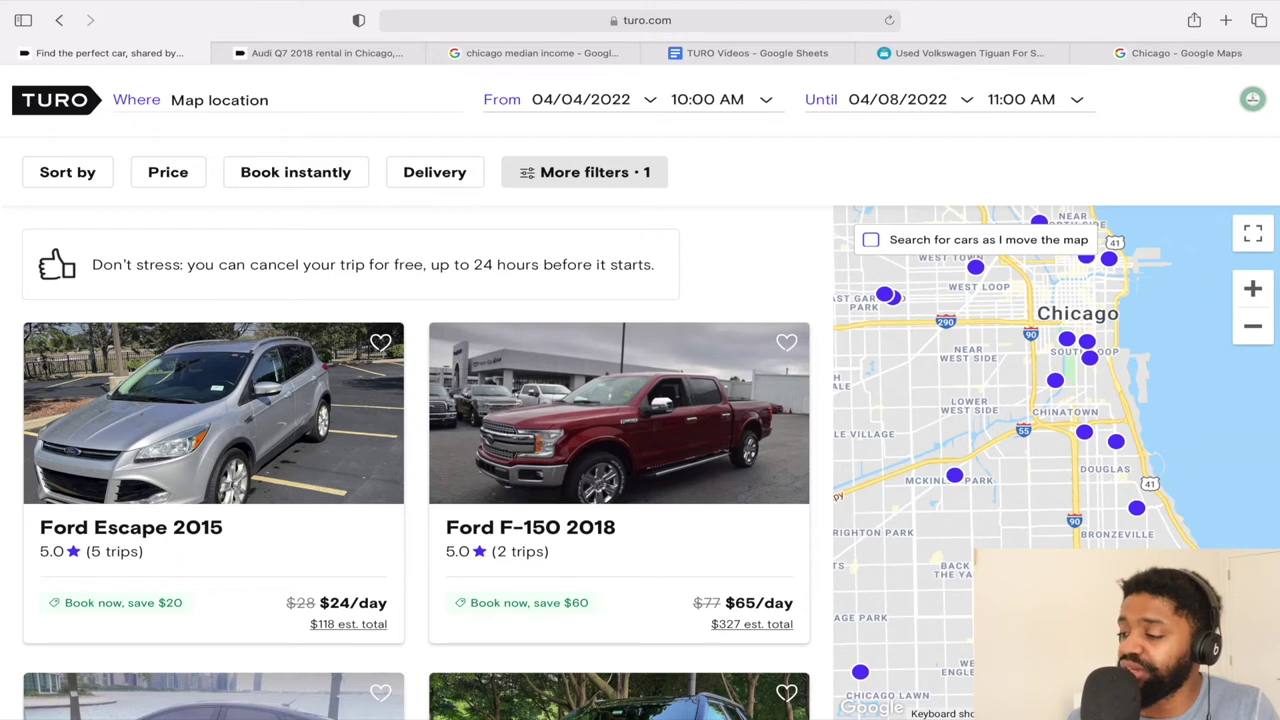
Browse the Ford listings through to the end, comparing the models, years, trip counts and daily rates.
scroll(480, 390, "down", 5)
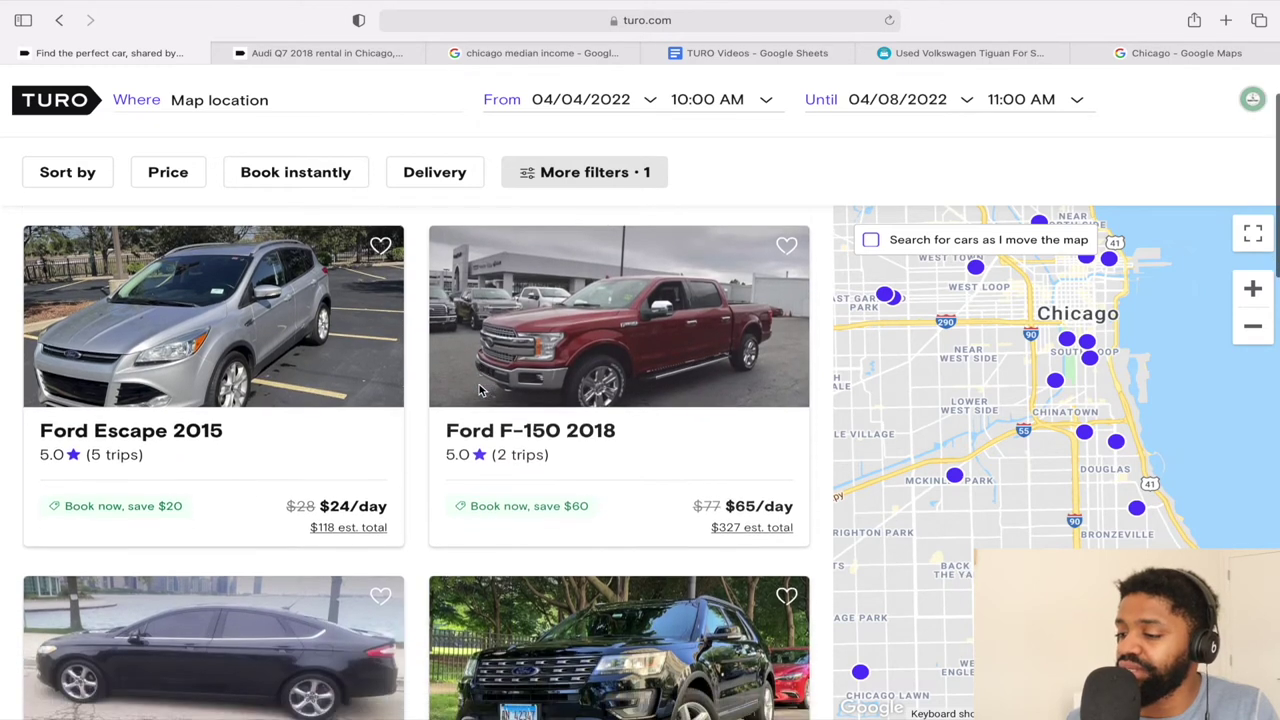
scroll(479, 390, "down", 5)
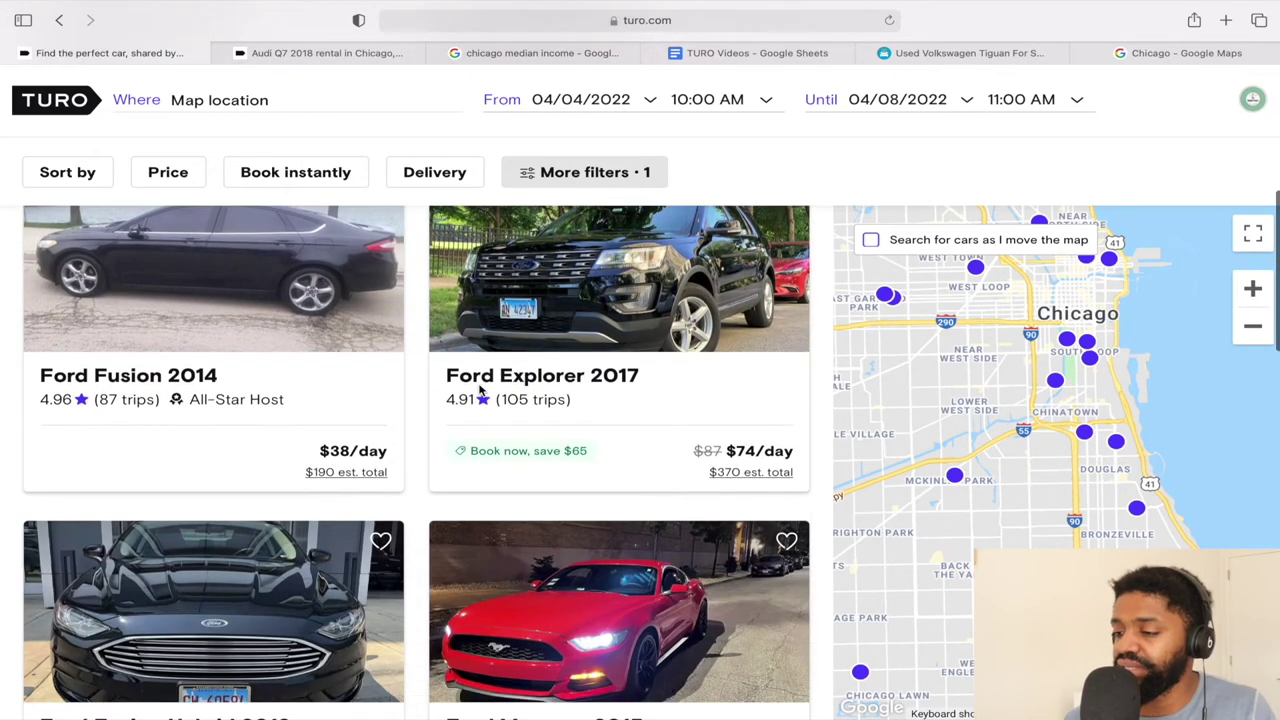
scroll(479, 390, "down", 3)
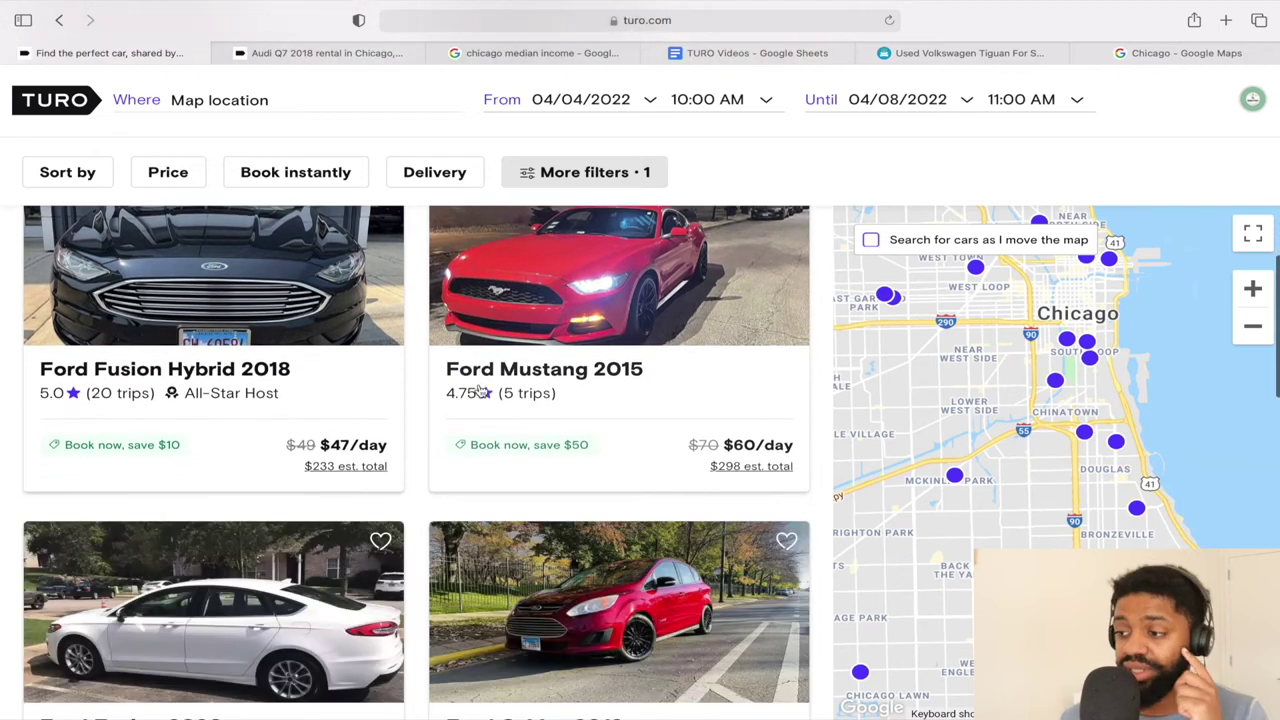
scroll(480, 390, "down", 1)
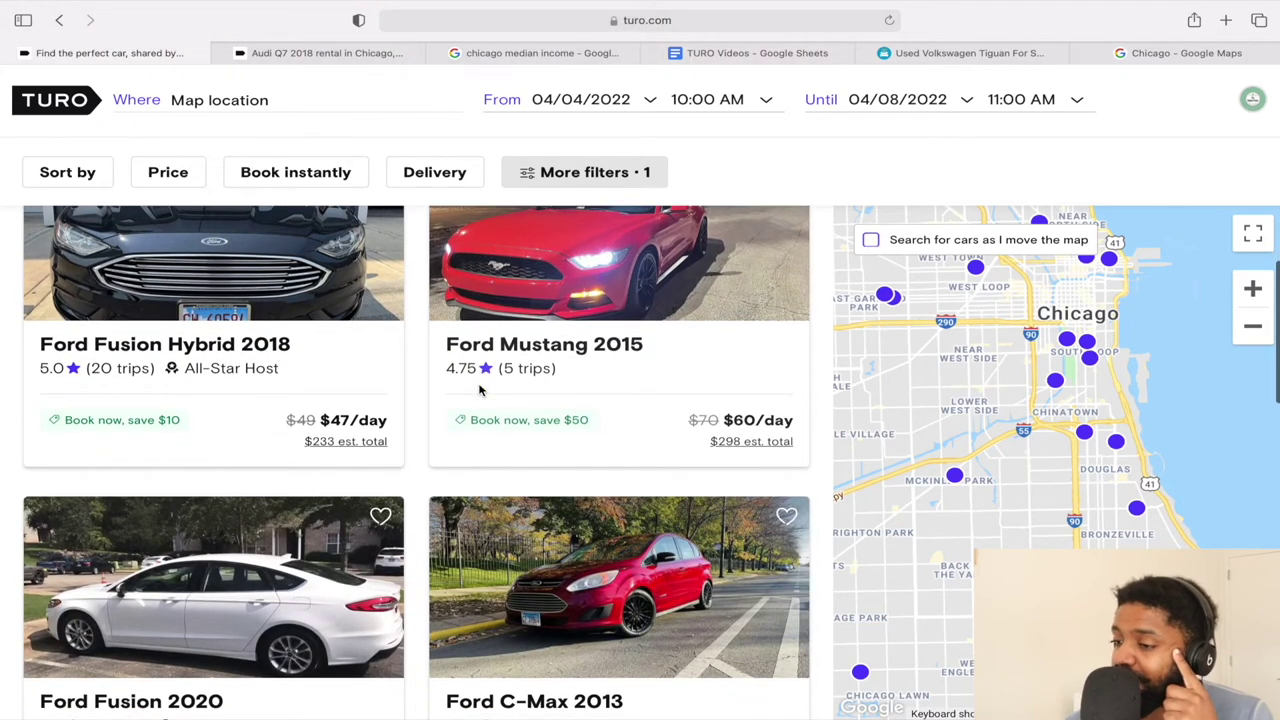
scroll(479, 390, "down", 2)
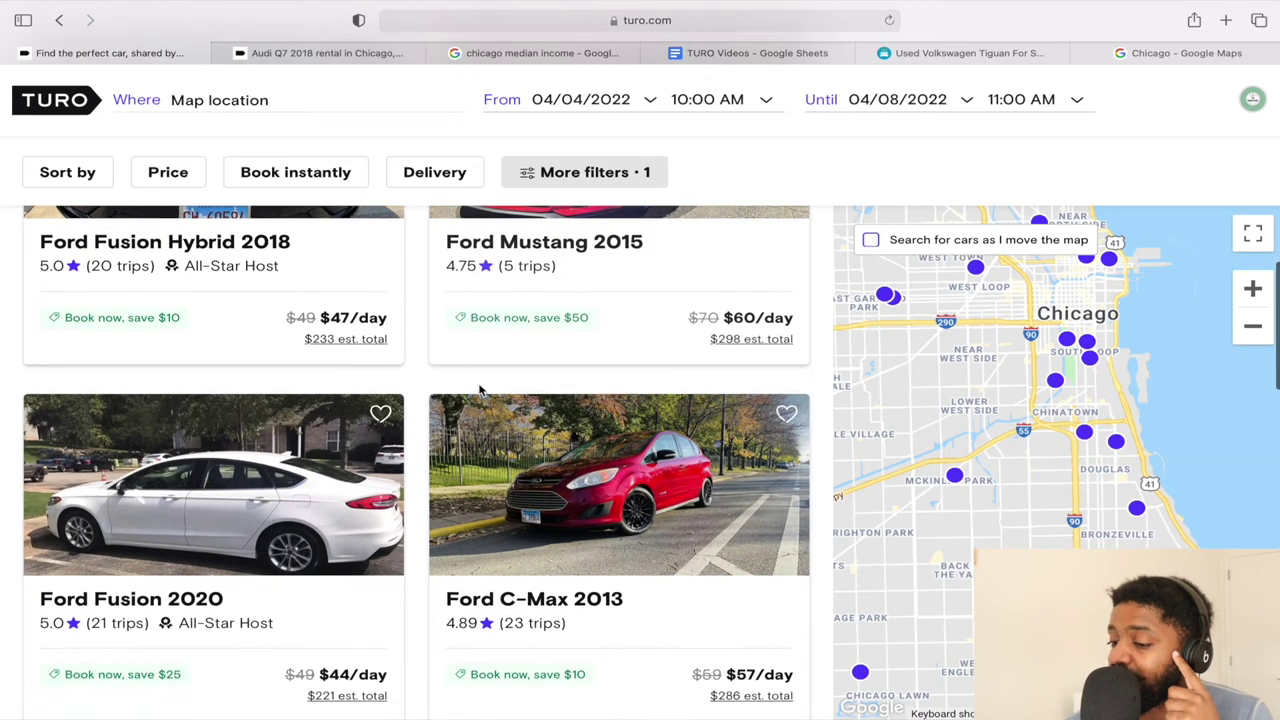
scroll(479, 390, "down", 5)
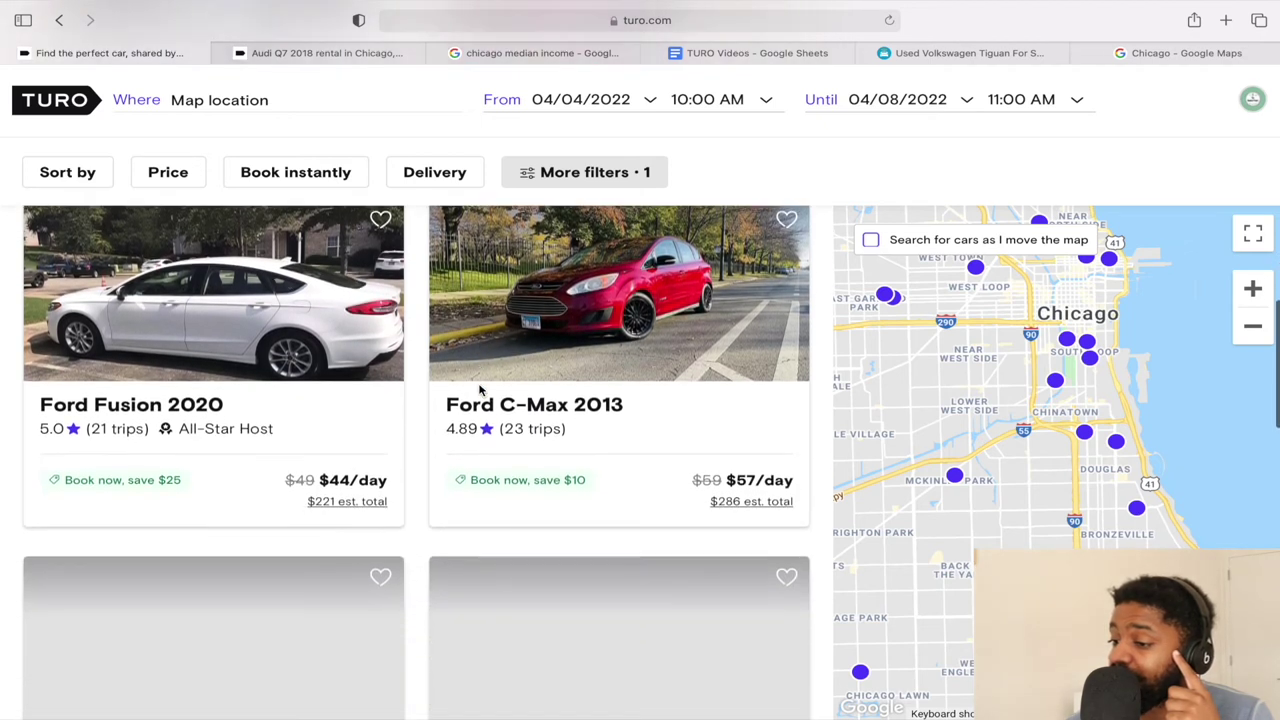
scroll(479, 390, "down", 8)
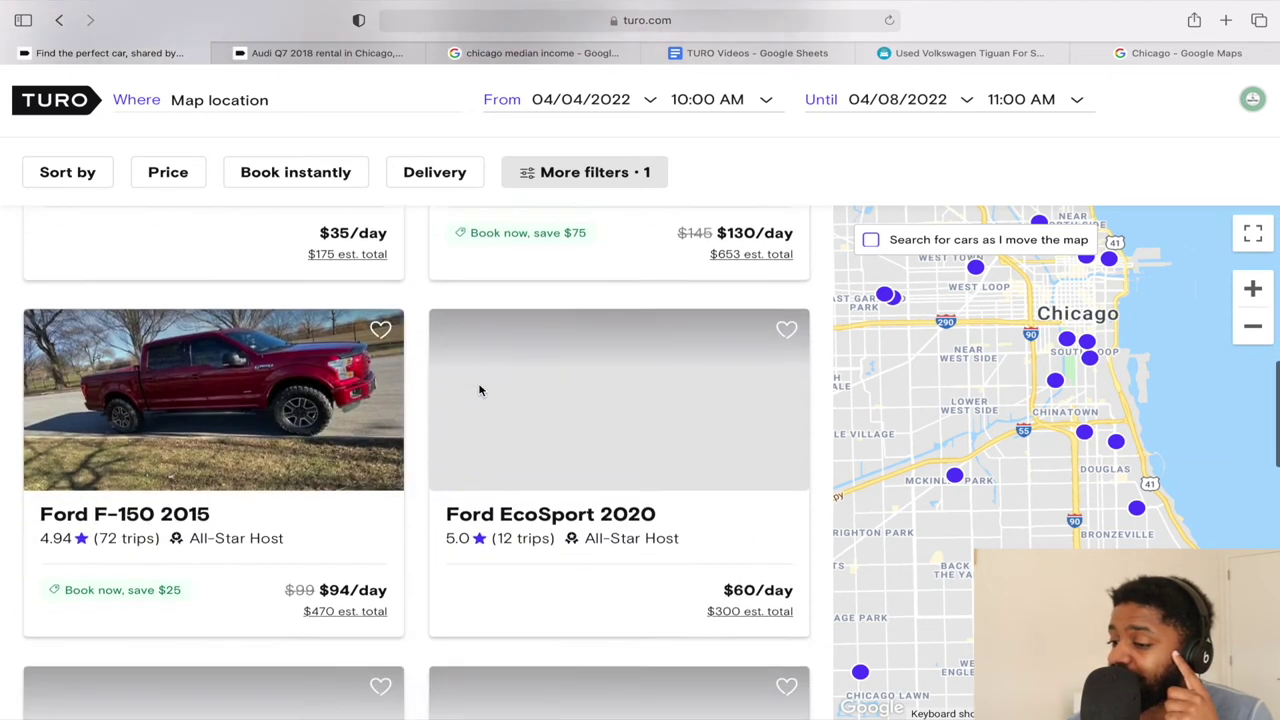
scroll(479, 390, "down", 10)
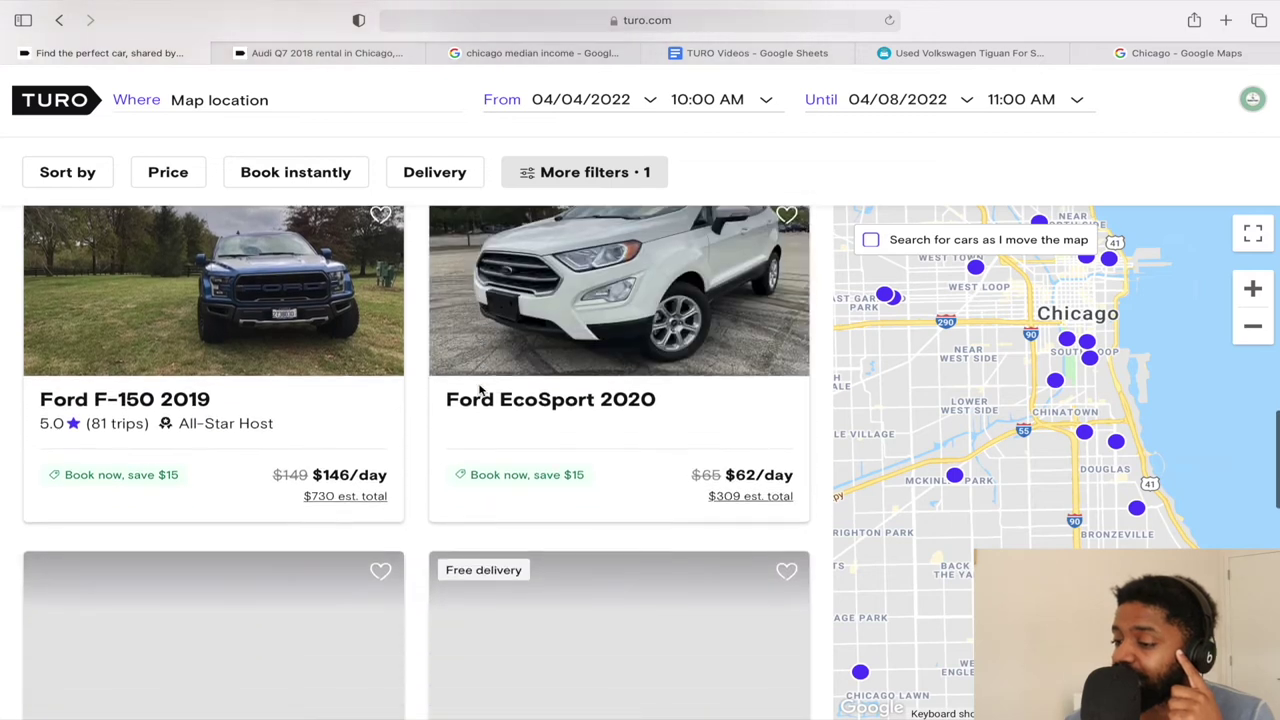
scroll(479, 390, "down", 3)
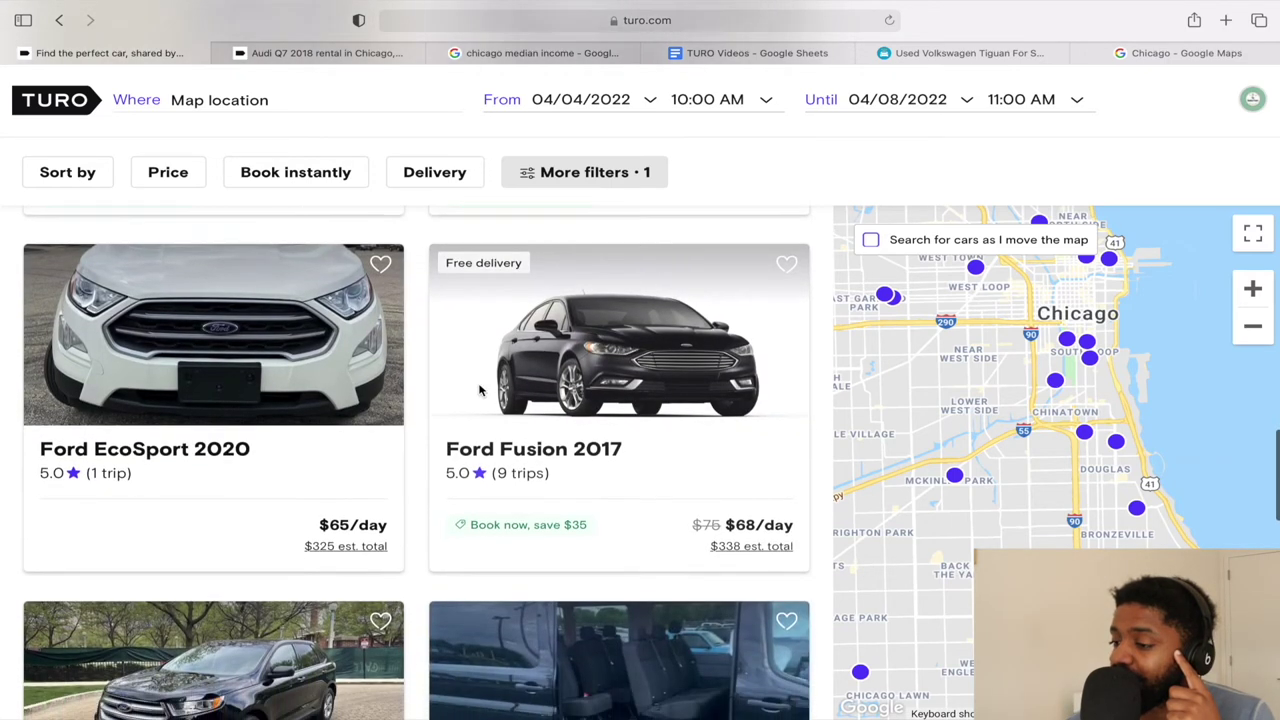
scroll(479, 390, "down", 3)
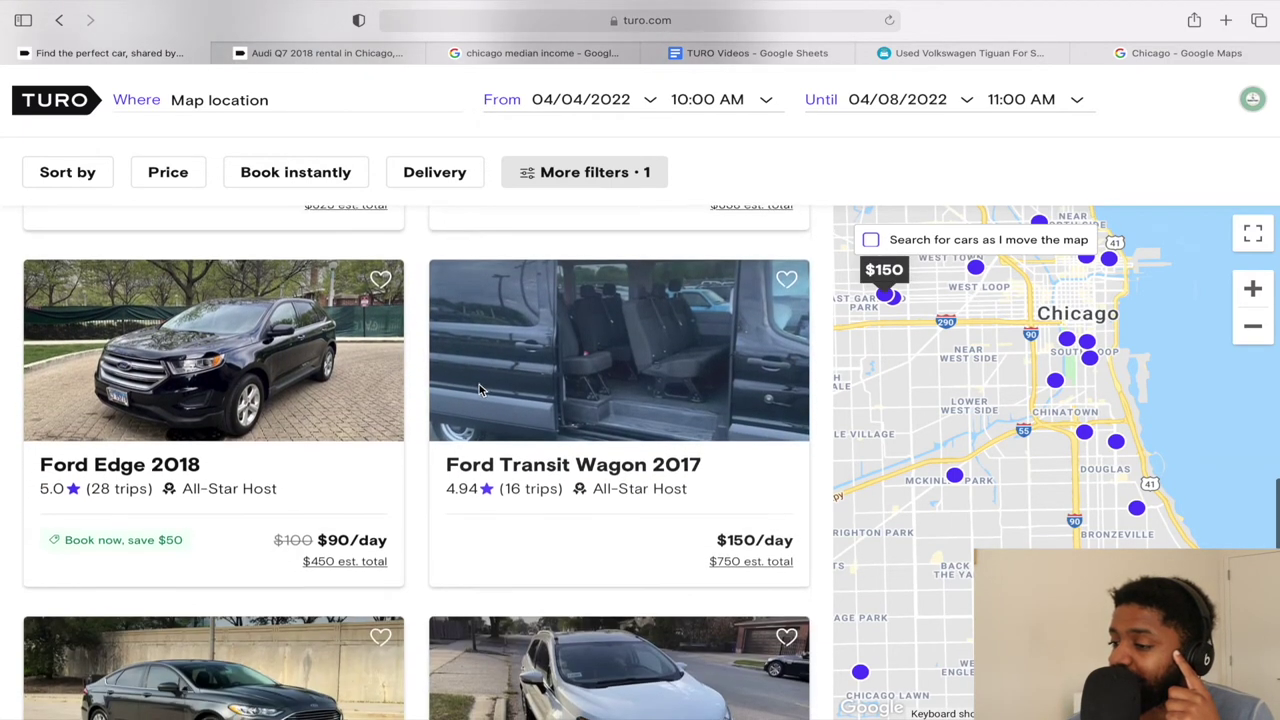
scroll(479, 390, "down", 4)
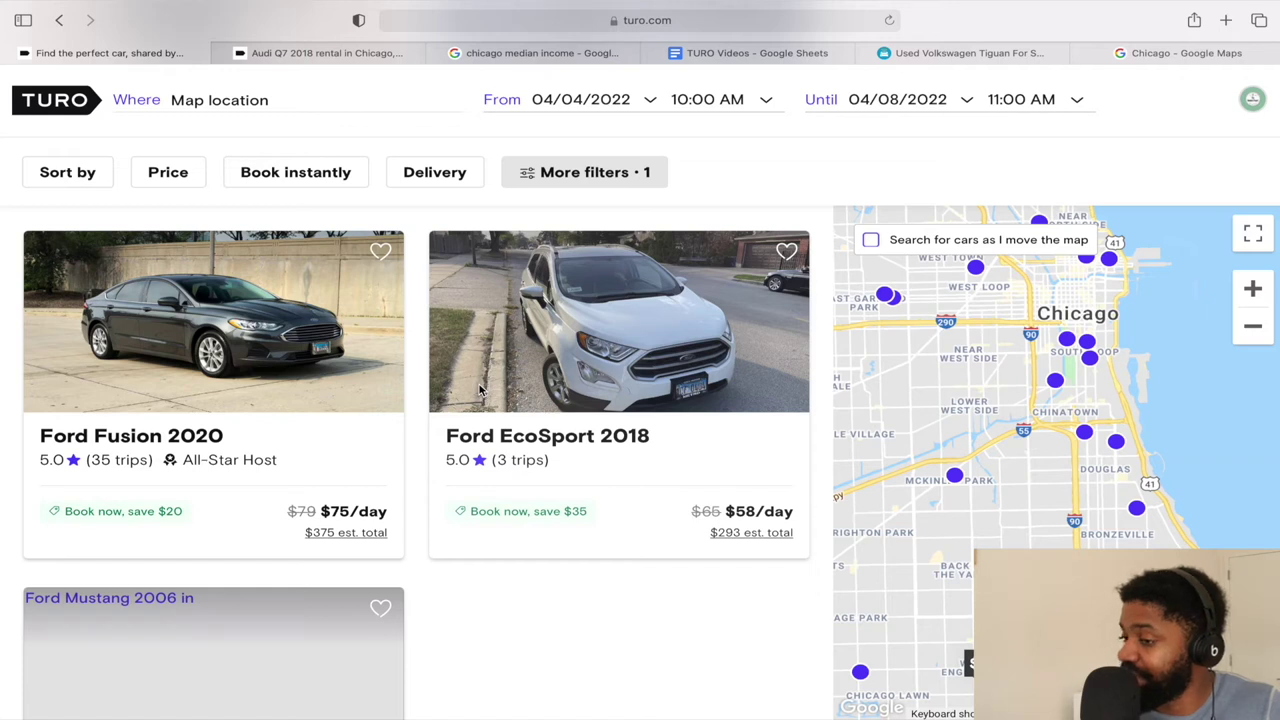
Go back through the Ford results to the first listings, rechecking the prices and trips of the Fusion, C-Max and Explorer.
scroll(479, 390, "down", 10)
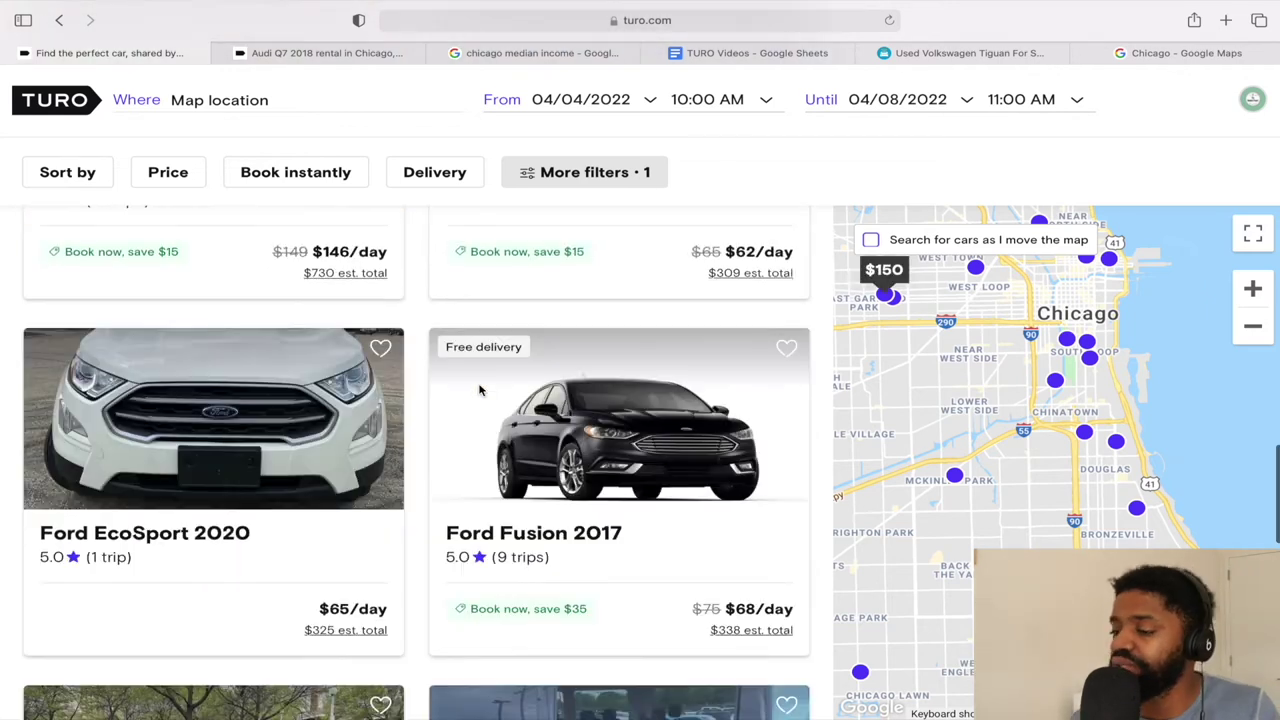
scroll(479, 390, "up", 2)
scroll(479, 390, "down", 5)
scroll(479, 390, "up", 3)
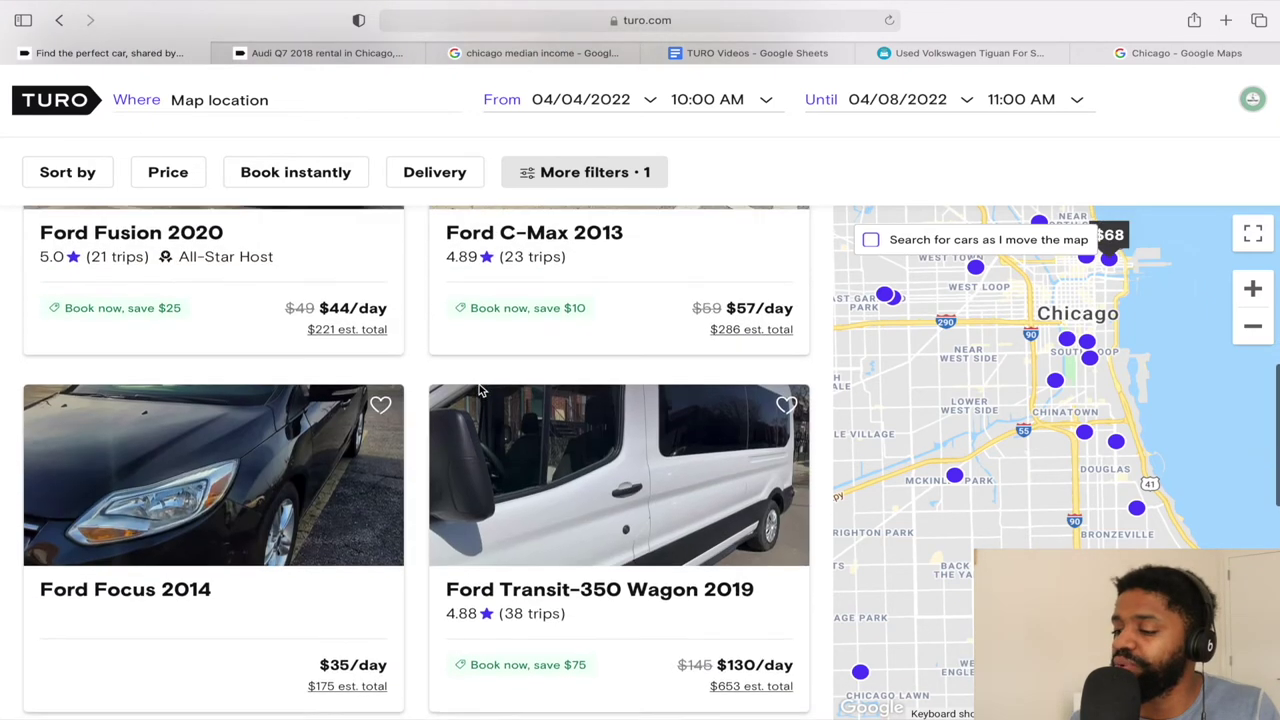
scroll(479, 390, "up", 4)
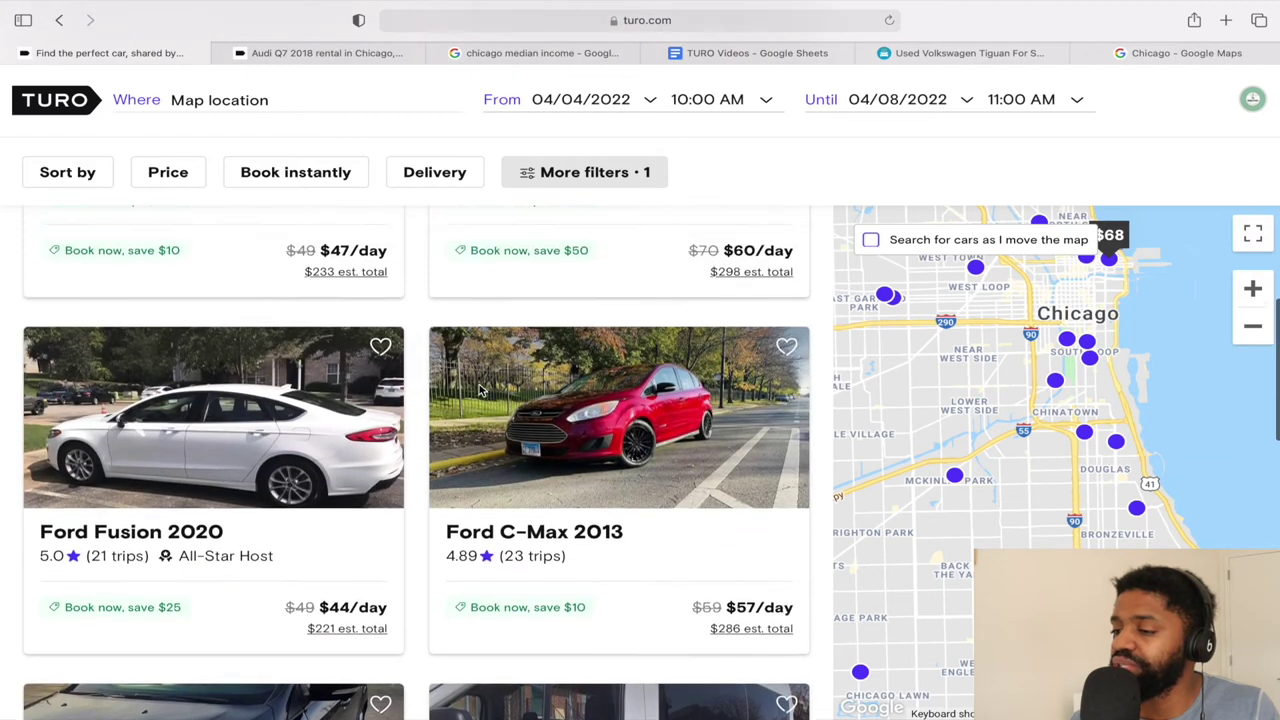
scroll(479, 390, "up", 5)
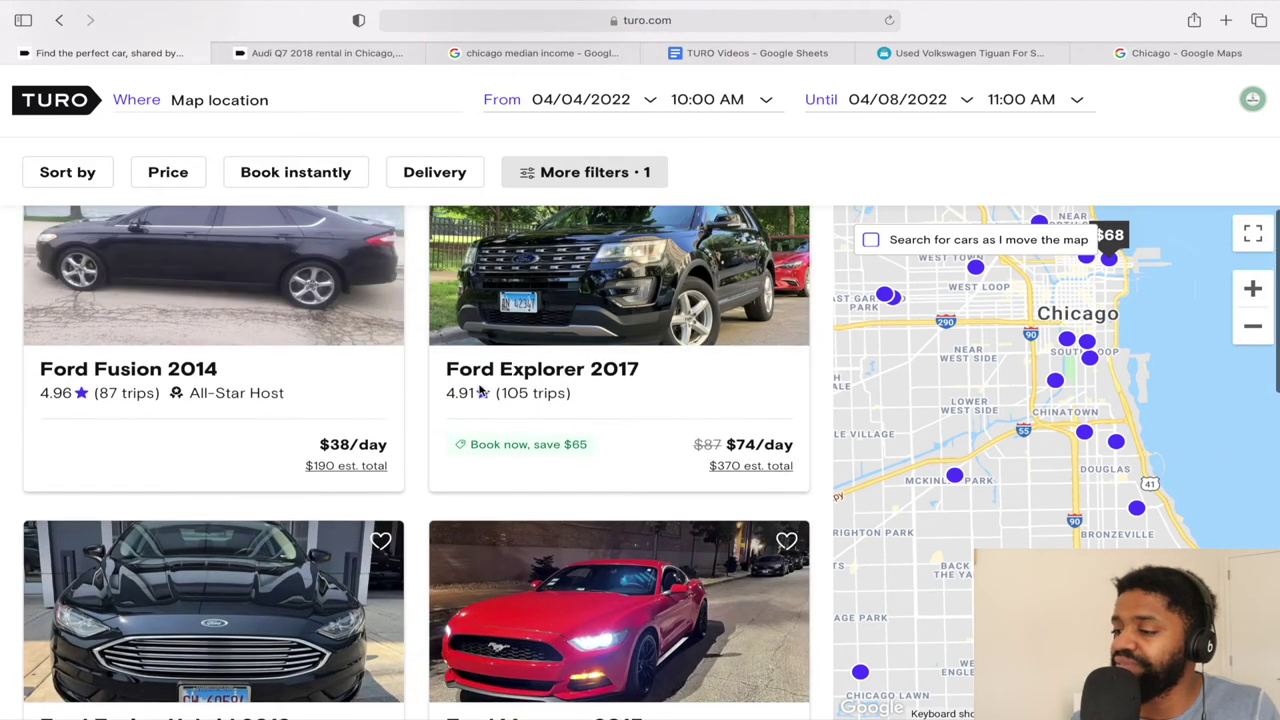
scroll(479, 390, "down", 2)
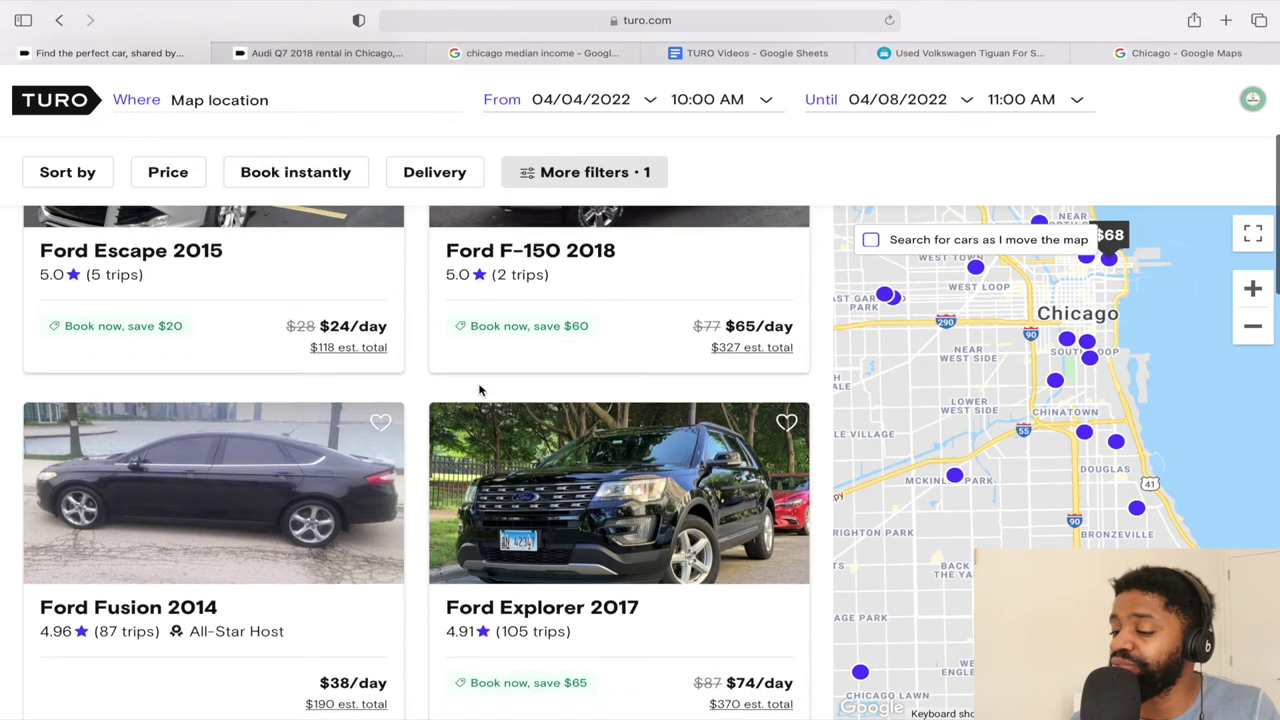
scroll(479, 390, "up", 3)
scroll(479, 390, "up", 2)
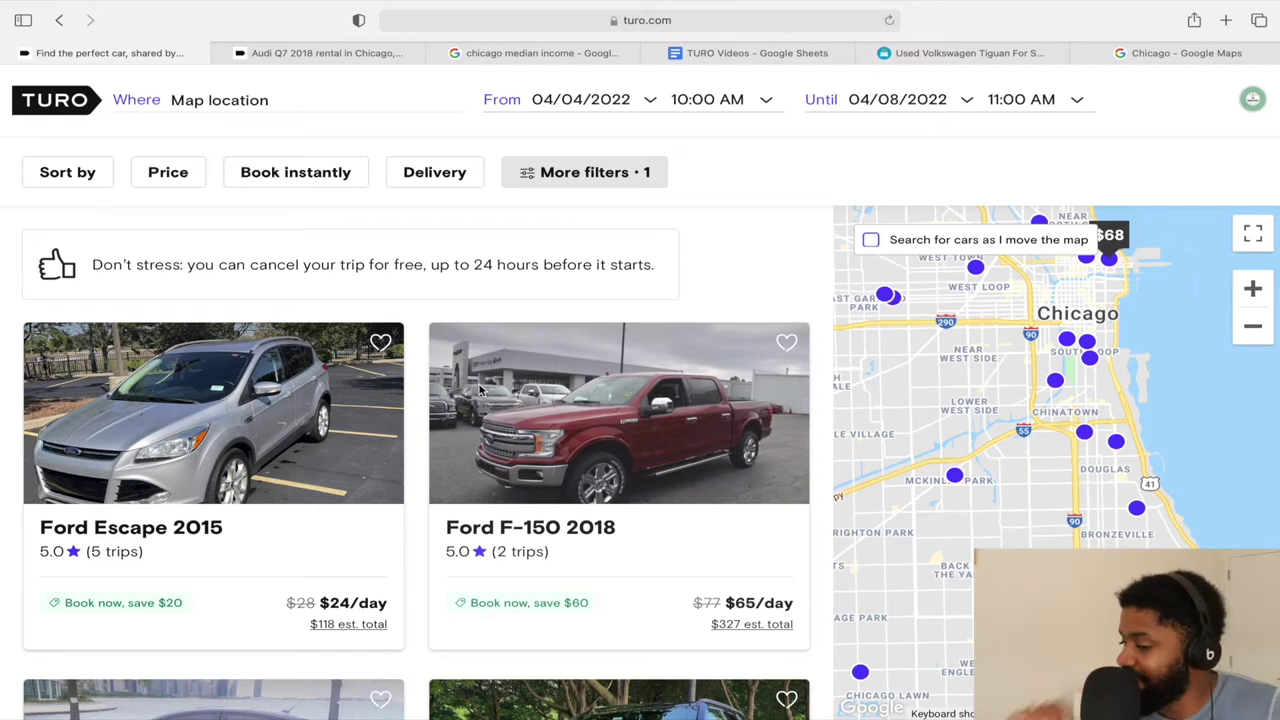
Browse the Ford listings from the Escape 2015 down to the Mustang 2006, comparing daily rates and trip counts.
scroll(479, 390, "down", 7)
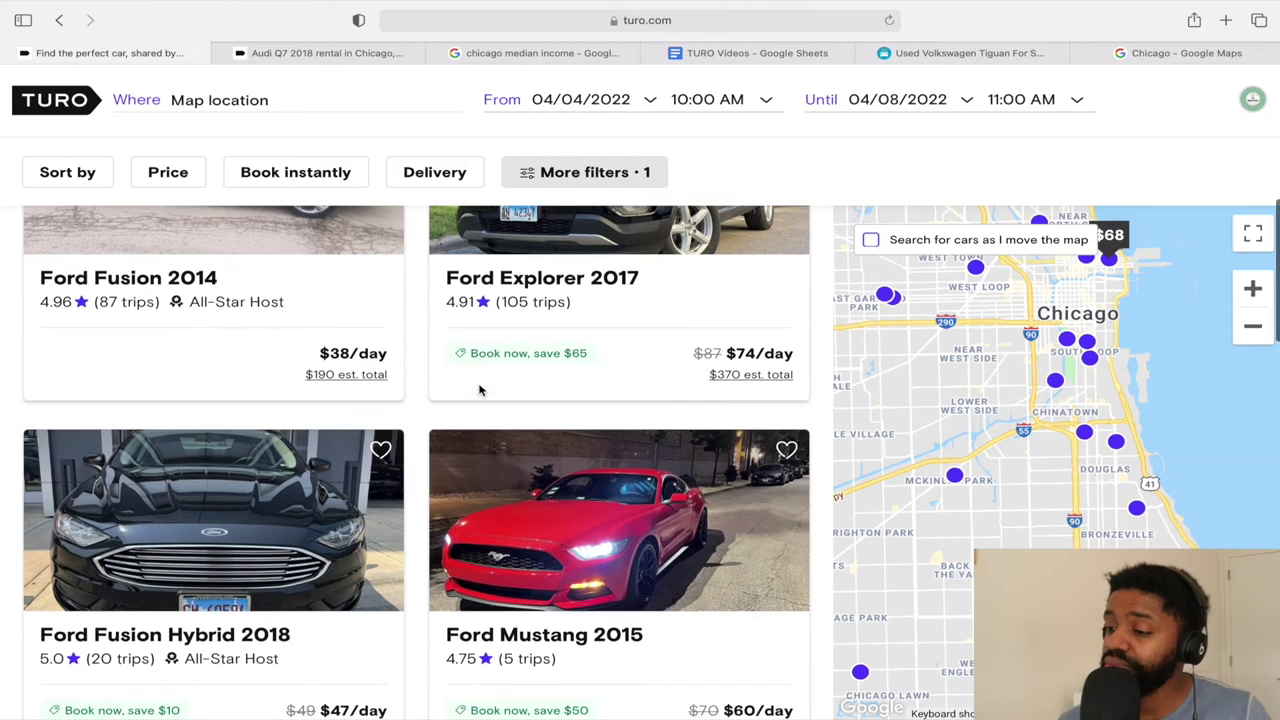
scroll(479, 390, "down", 4)
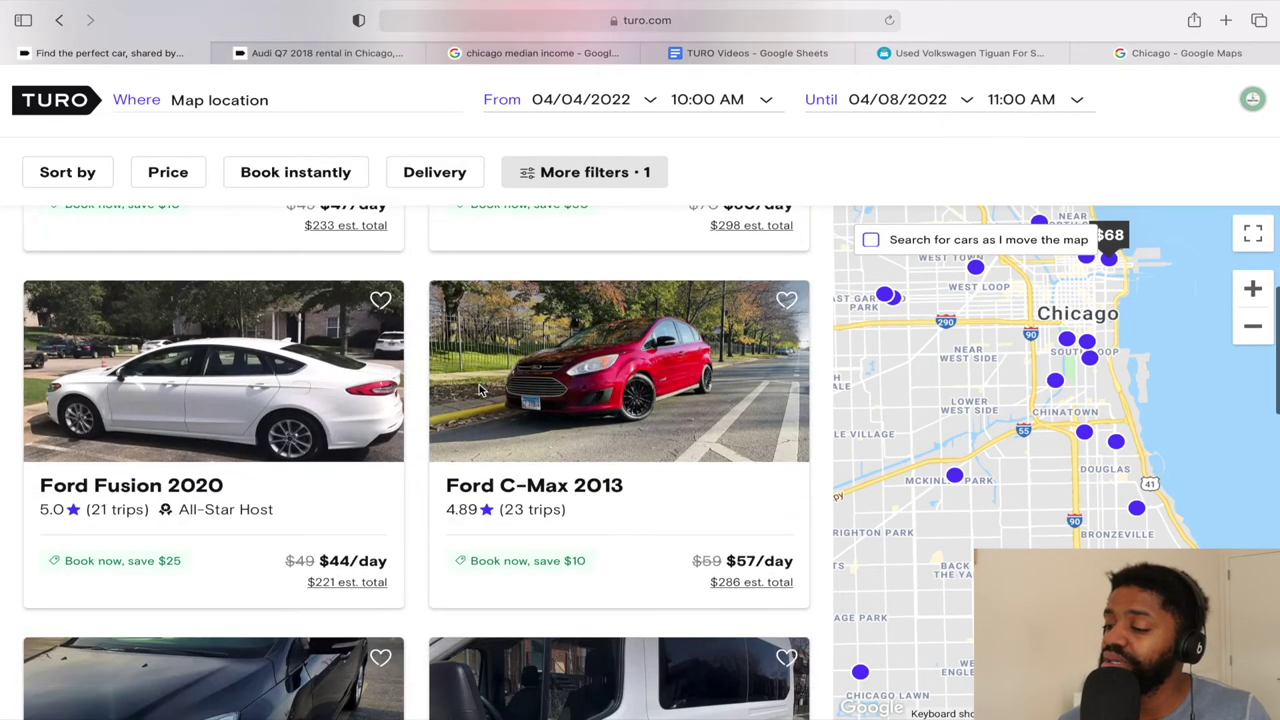
scroll(479, 390, "down", 7)
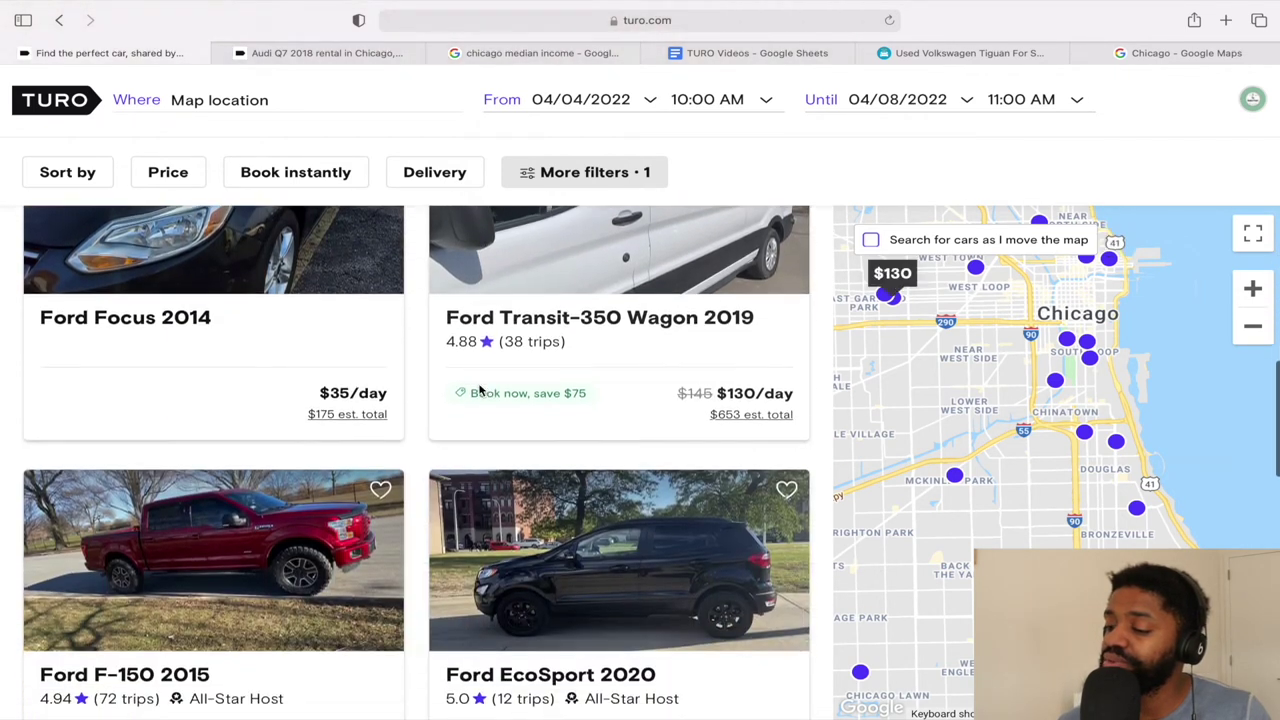
scroll(479, 390, "down", 7)
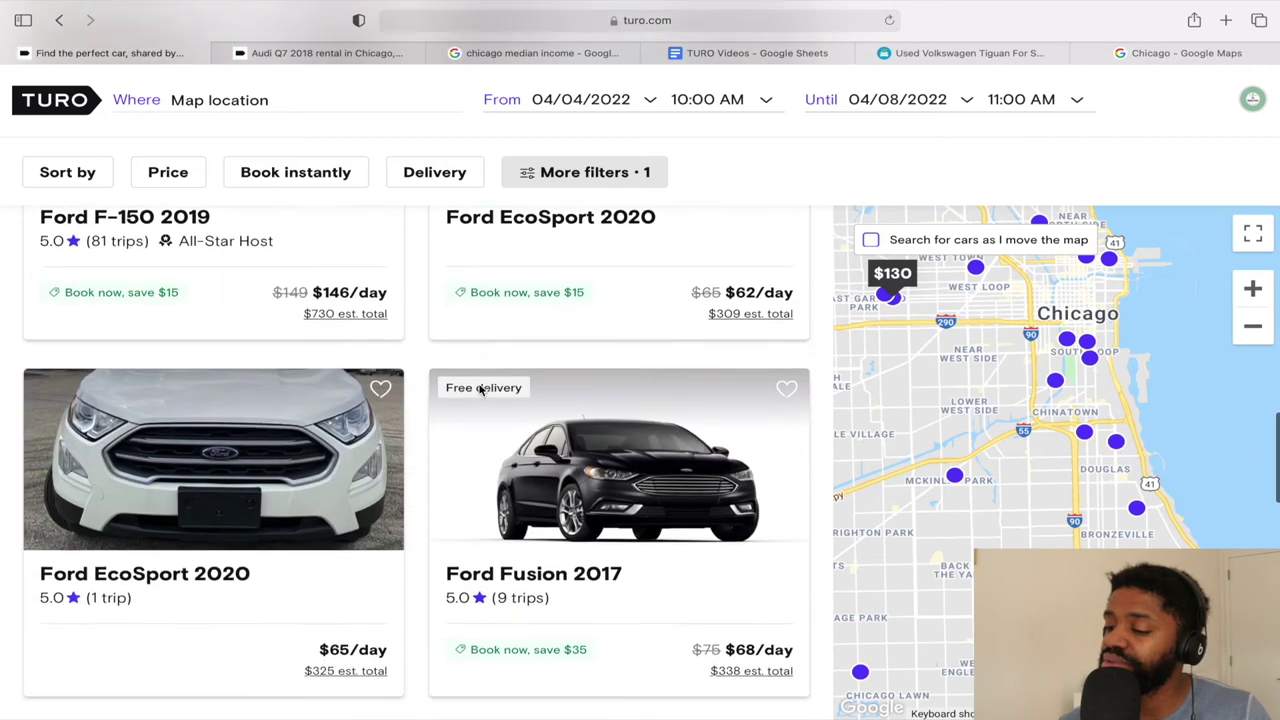
scroll(479, 390, "down", 1)
scroll(479, 390, "down", 6)
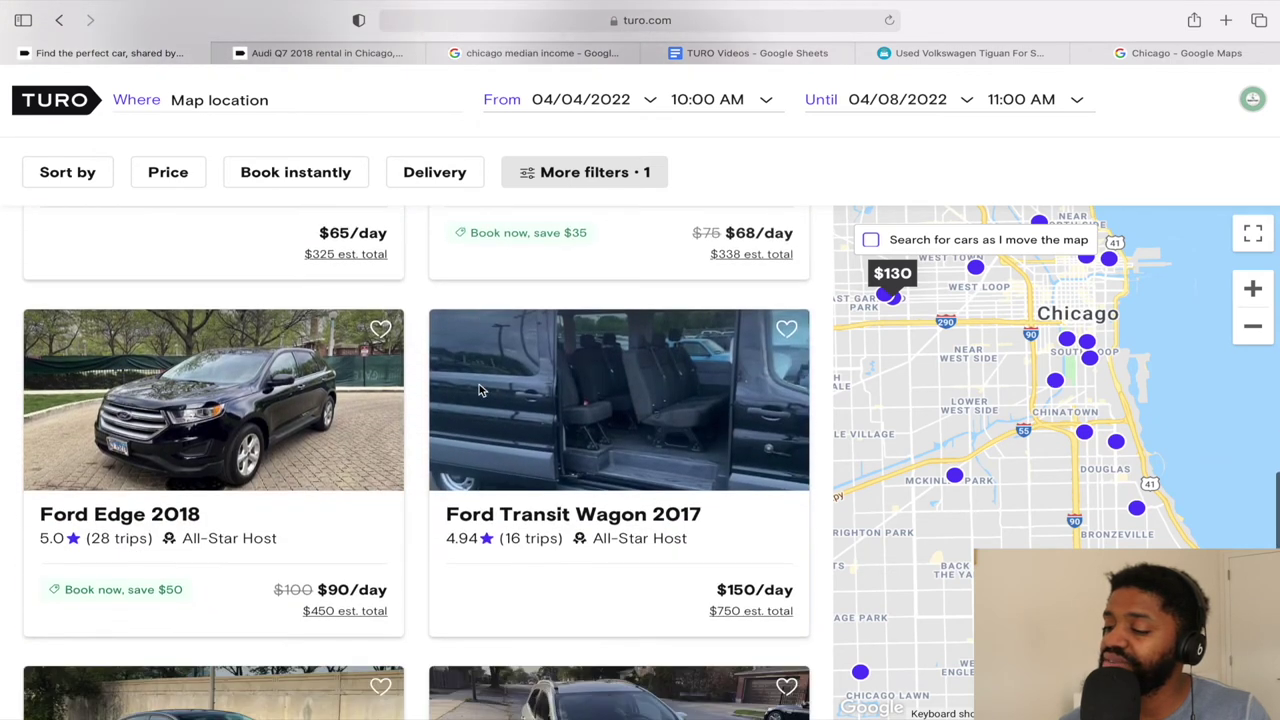
scroll(479, 390, "down", 4)
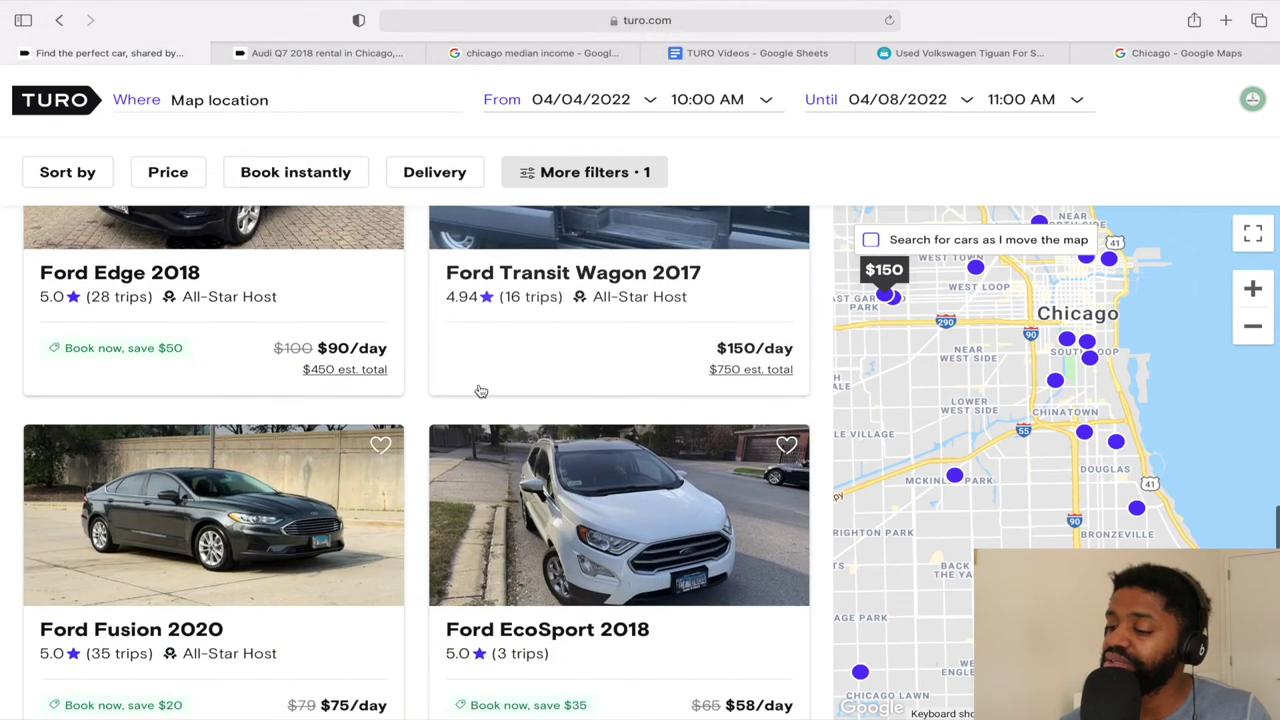
scroll(479, 390, "down", 1)
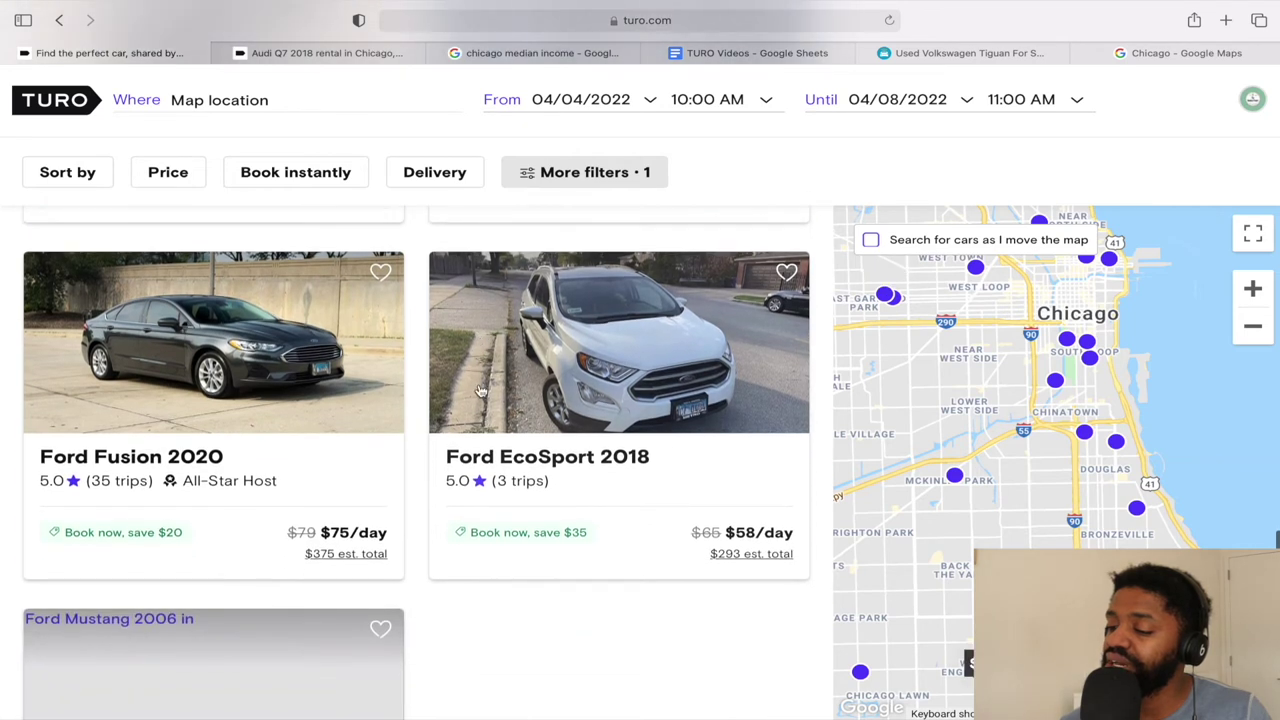
scroll(479, 390, "down", 1)
Return to the middle of the Ford results and compare the rates of the Fusion Hybrid 2018, Mustang 2015, Fusion 2020 and C-Max 2013.
scroll(479, 390, "up", 3)
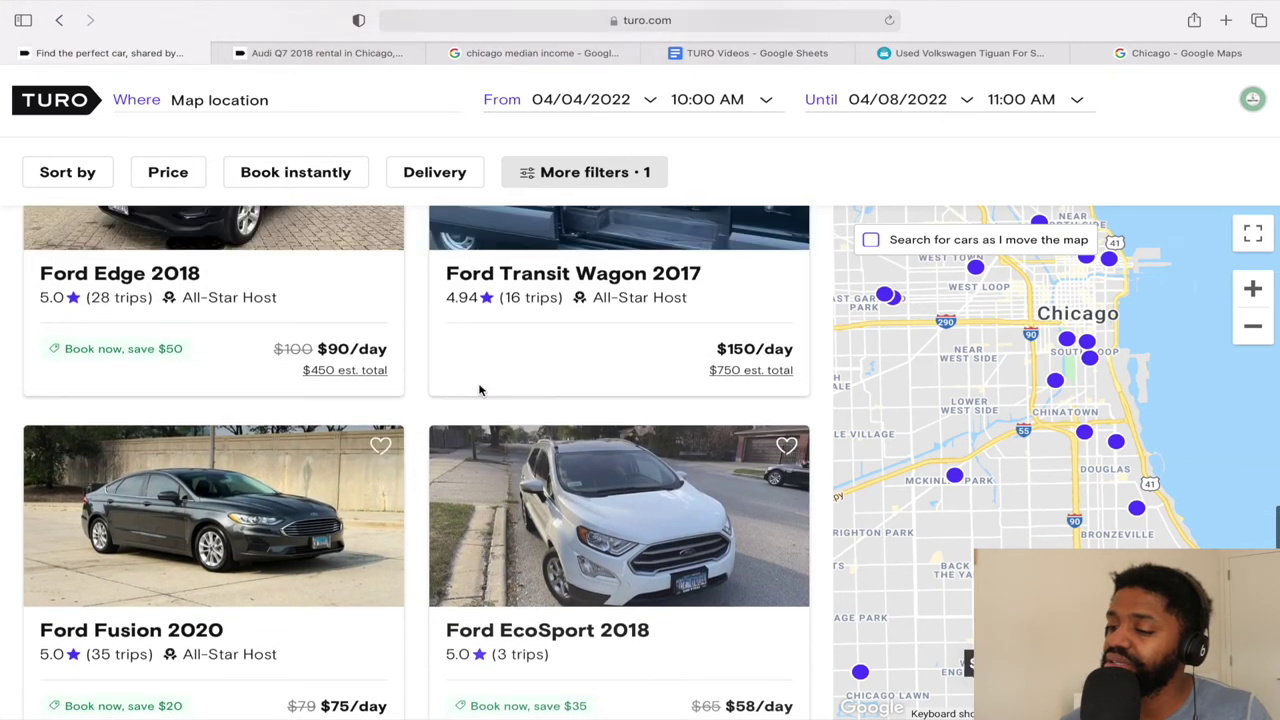
scroll(479, 390, "up", 6)
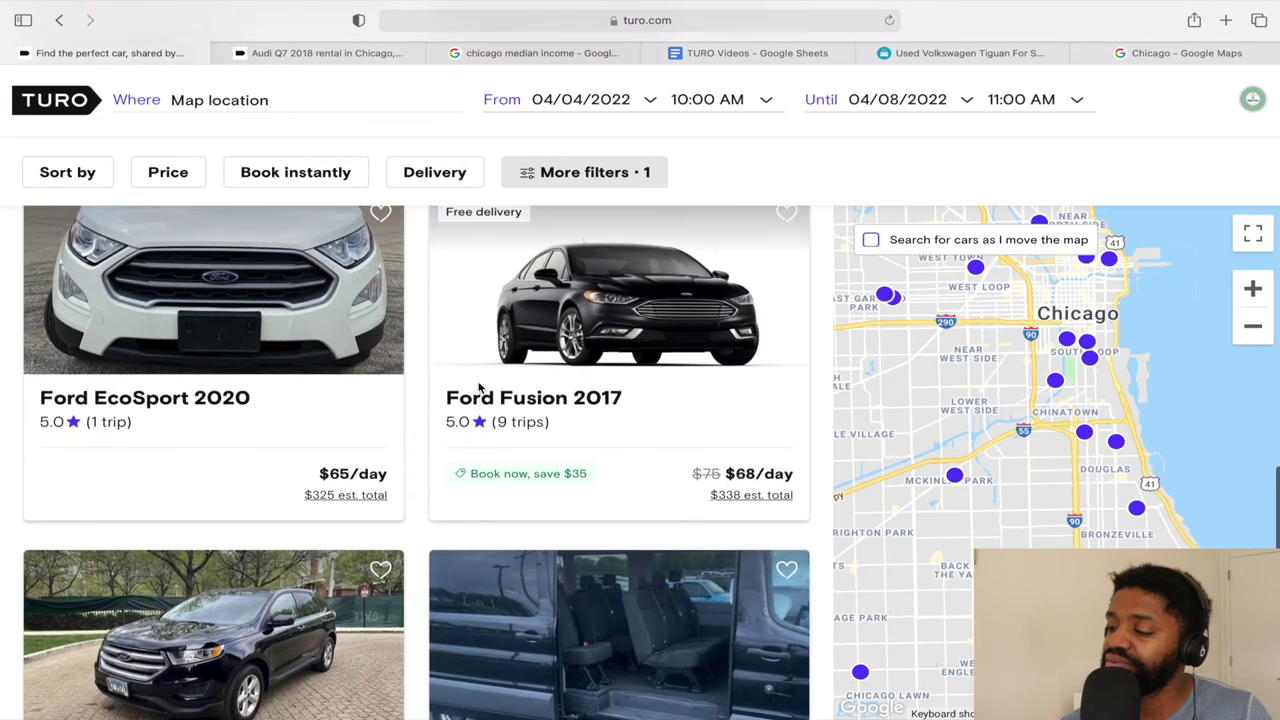
scroll(479, 389, "up", 2)
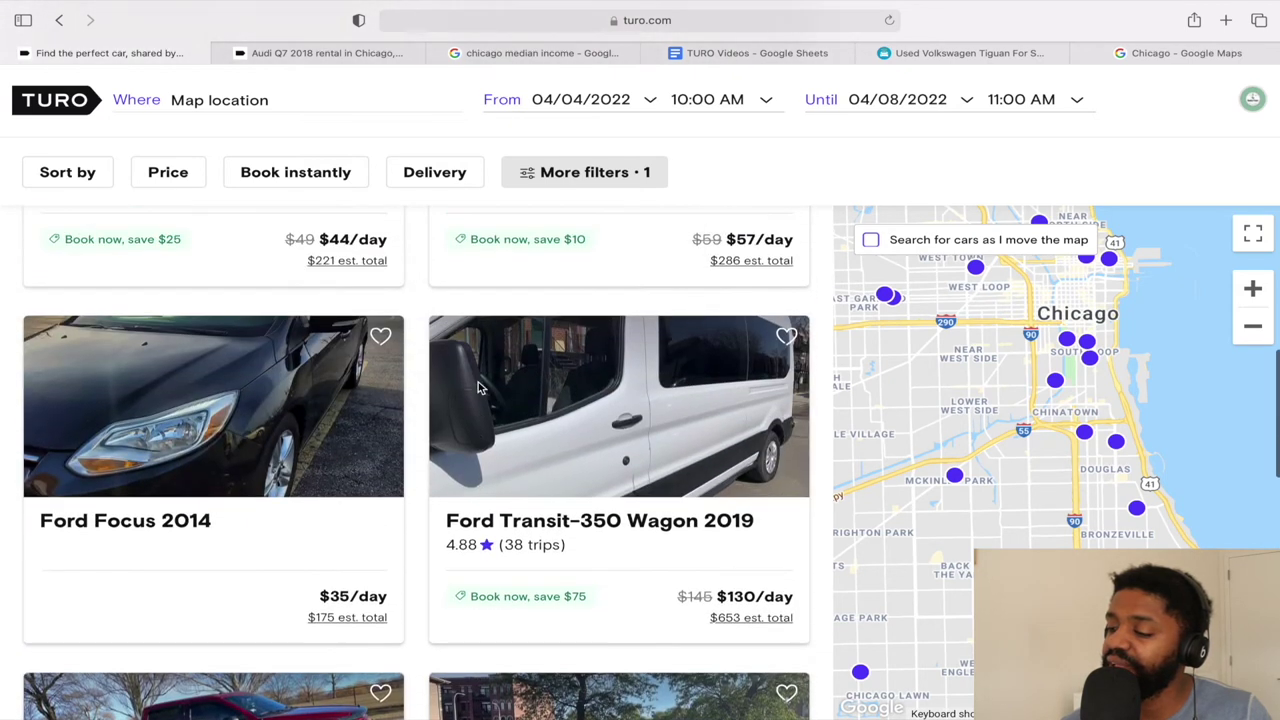
scroll(478, 388, "up", 5)
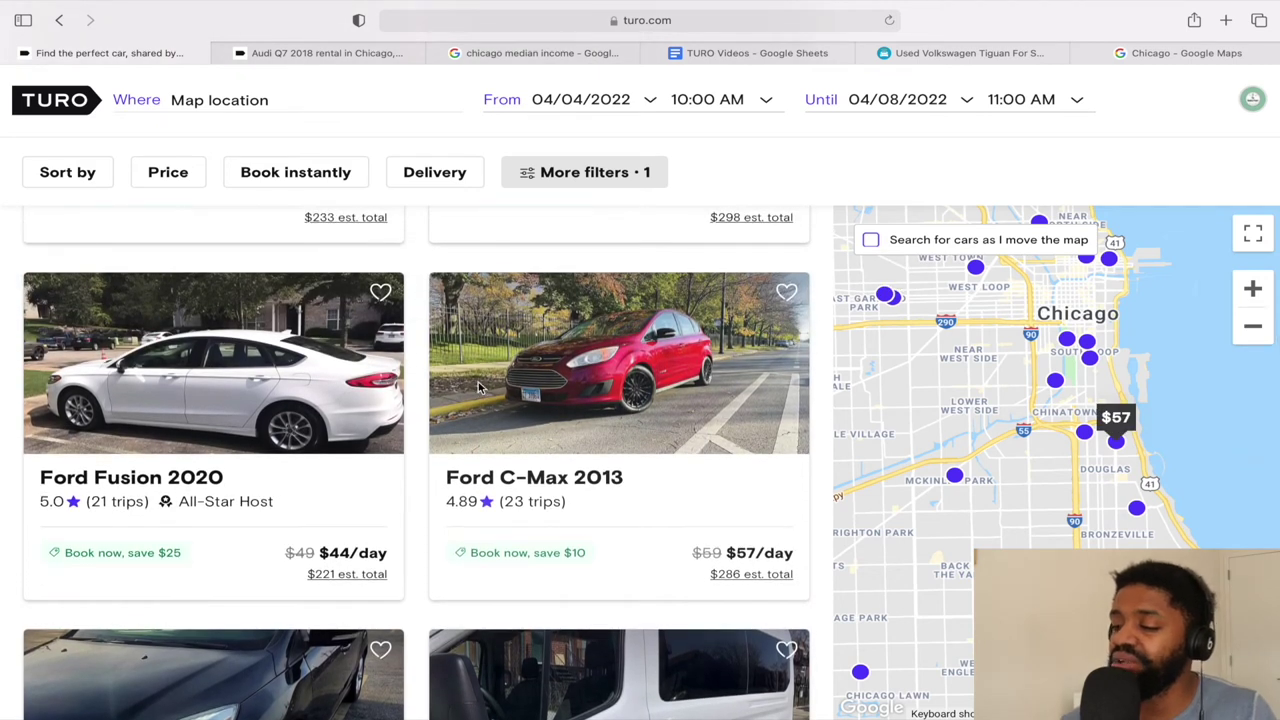
scroll(478, 388, "up", 2)
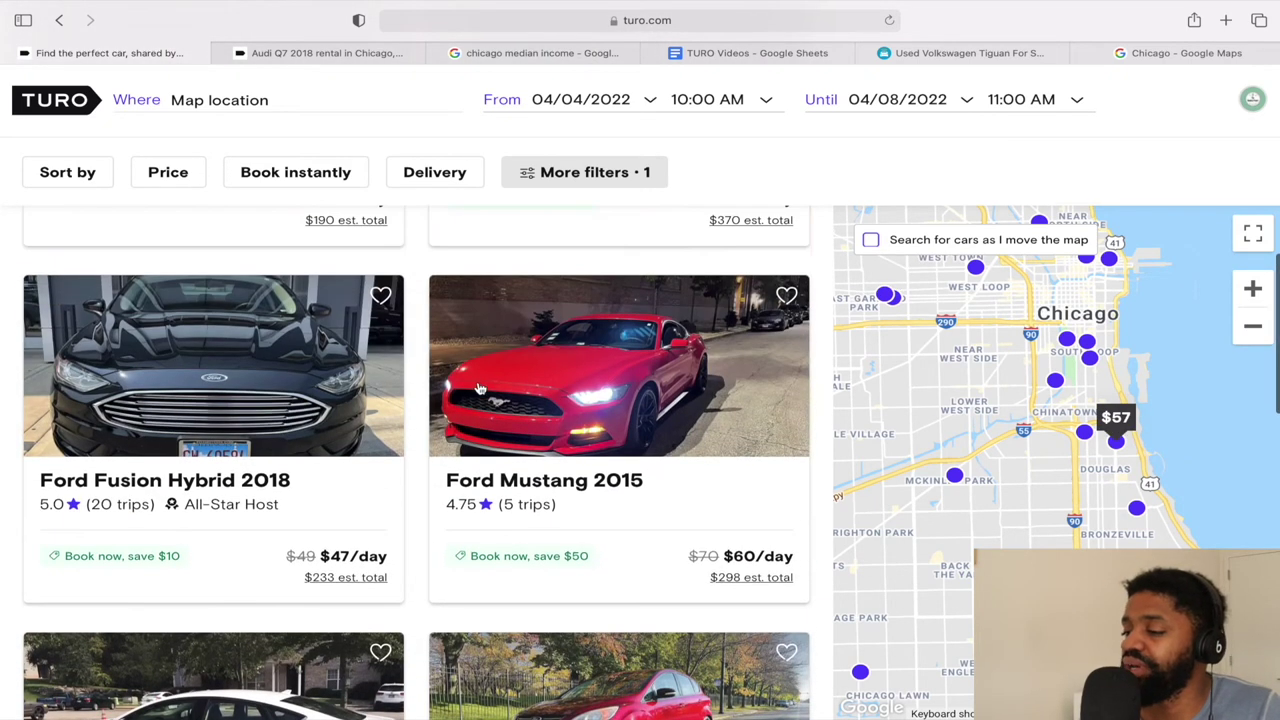
scroll(478, 388, "up", 1)
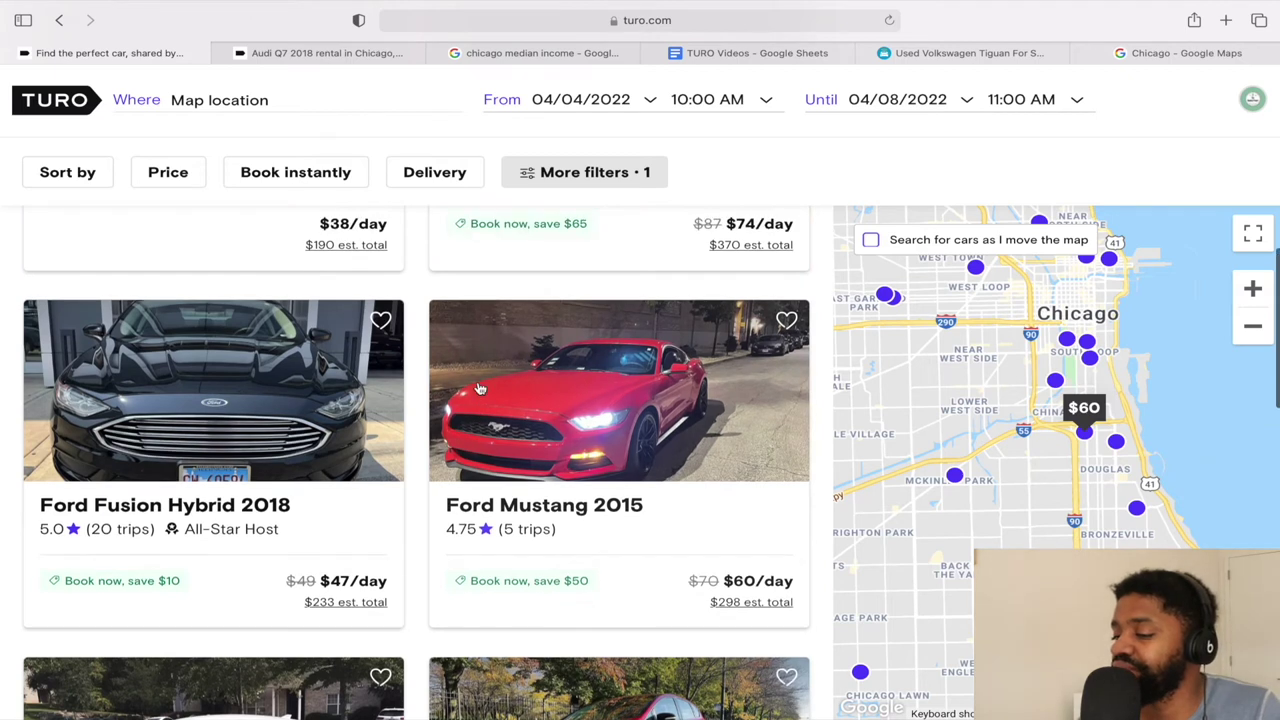
scroll(478, 388, "down", 4)
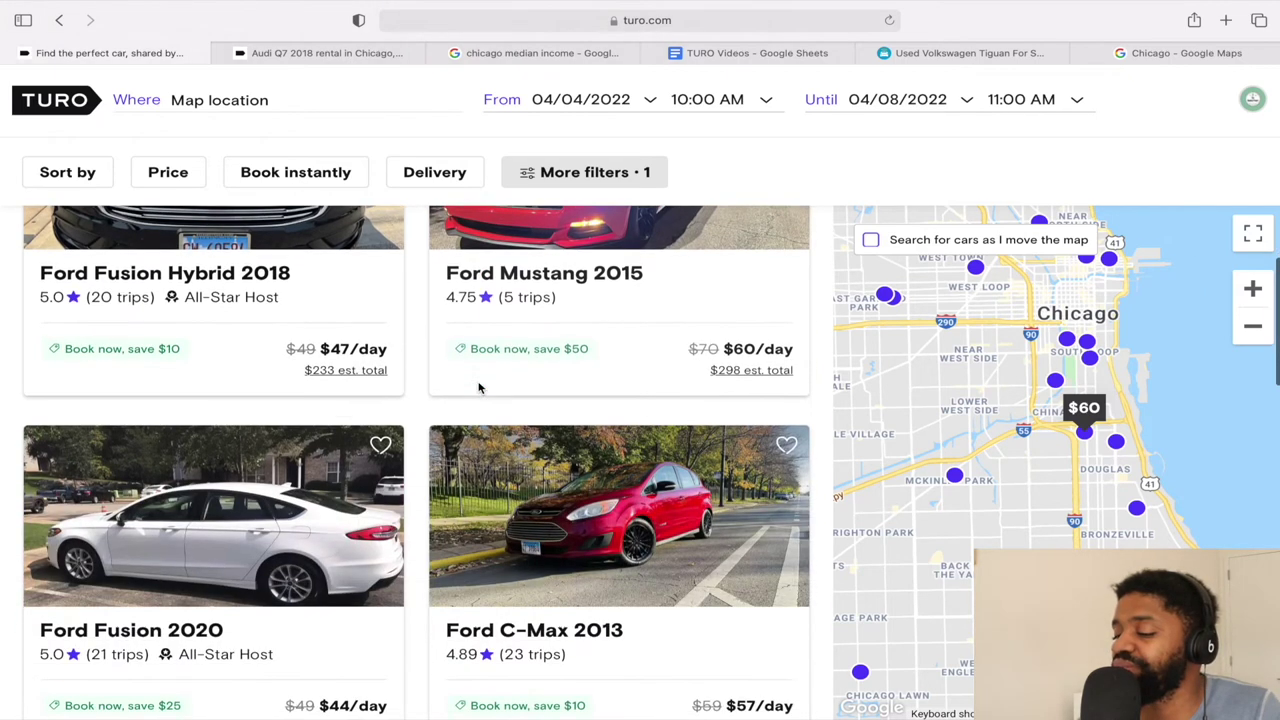
scroll(478, 388, "up", 1)
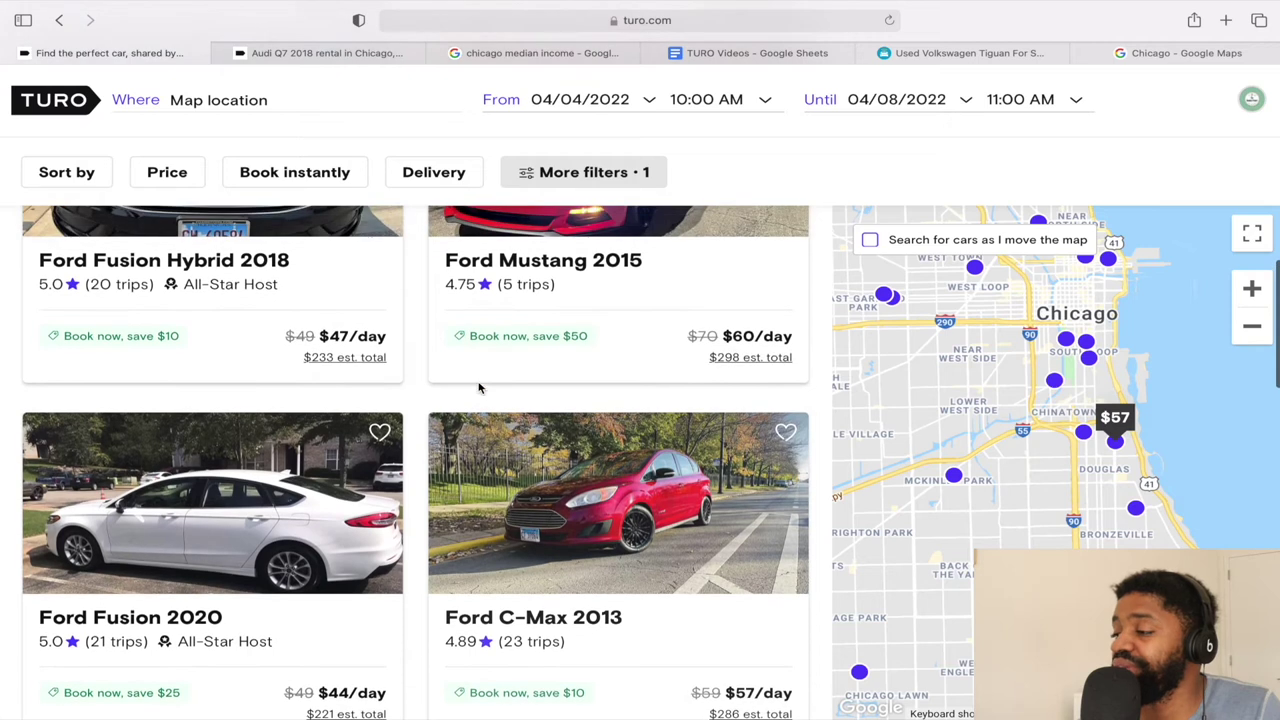
scroll(332, 524, "down", 2)
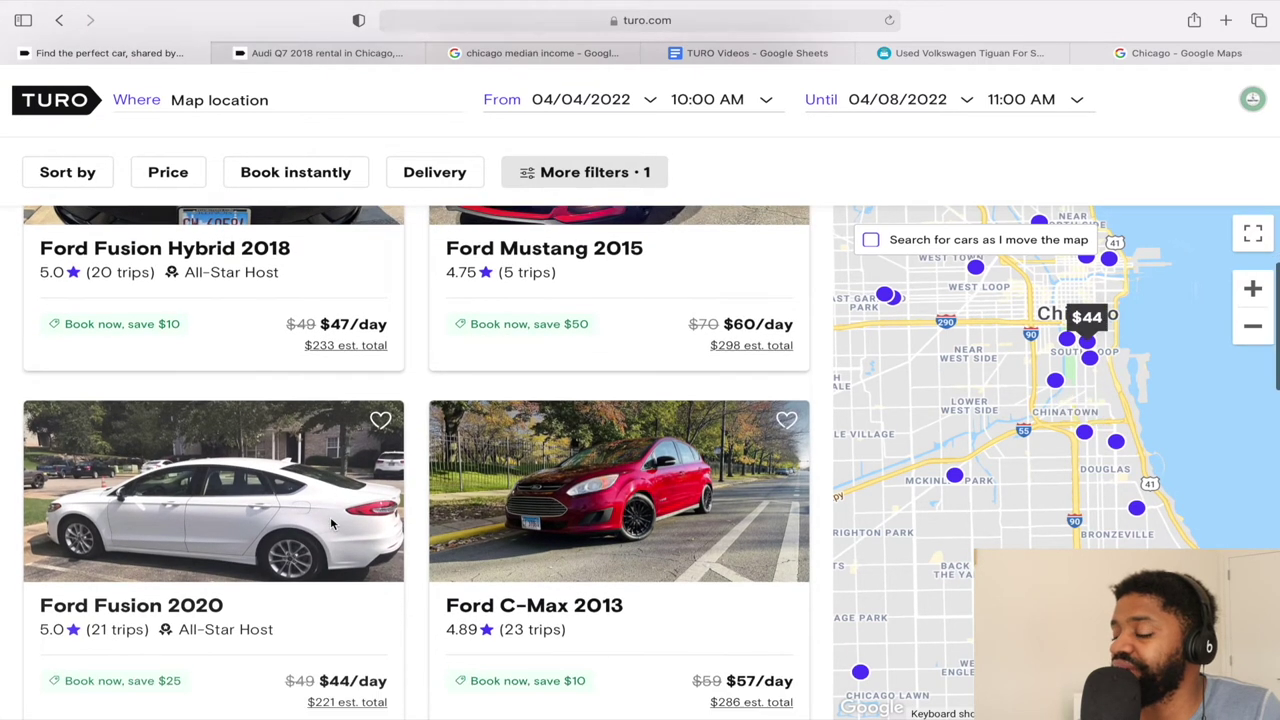
scroll(332, 524, "up", 1)
scroll(332, 524, "up", 1)
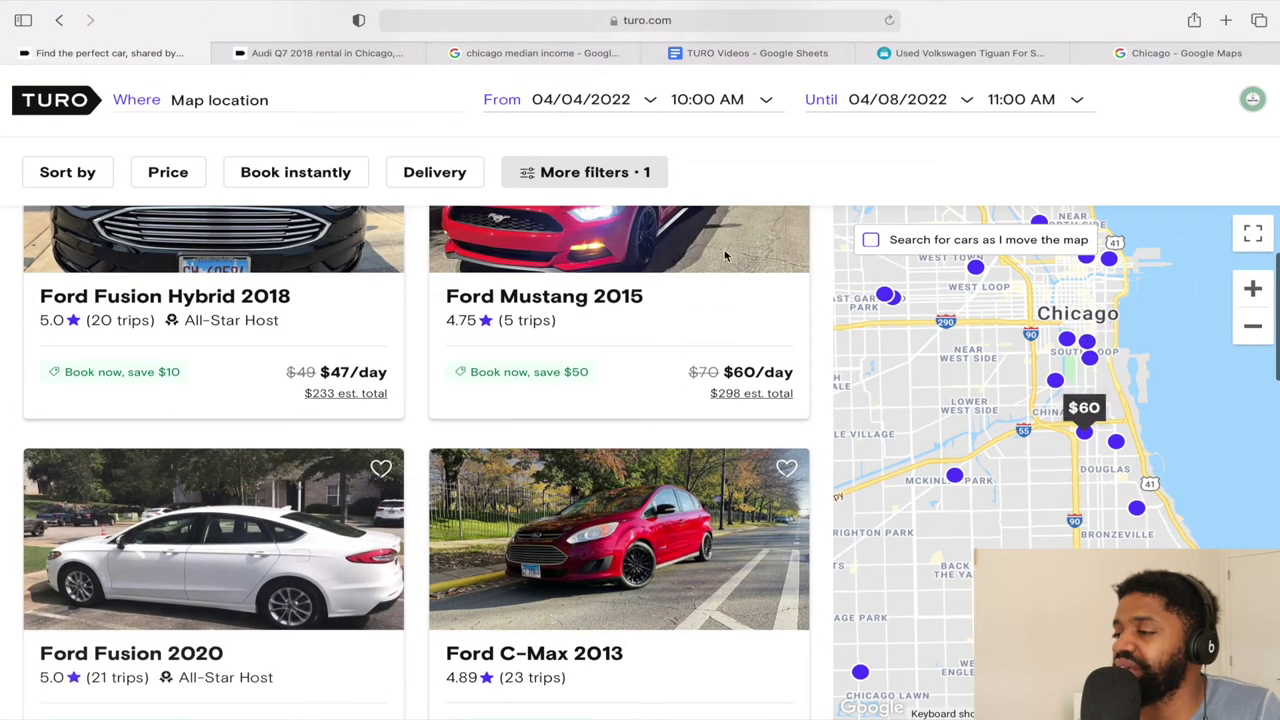
scroll(702, 340, "down", 1)
Review the Ford results again from the first listing to the Focus 2014 and Transit-350 Wagon 2019, checking the daily rates.
scroll(702, 340, "up", 8)
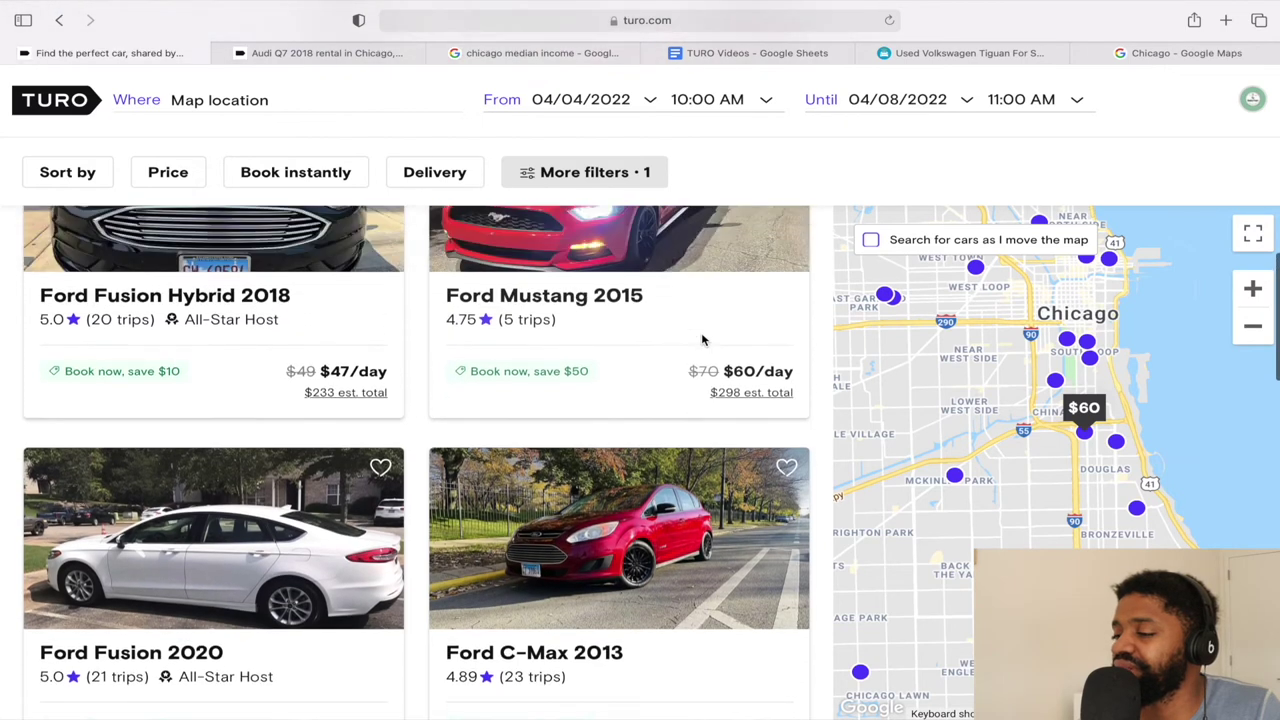
scroll(702, 340, "up", 6)
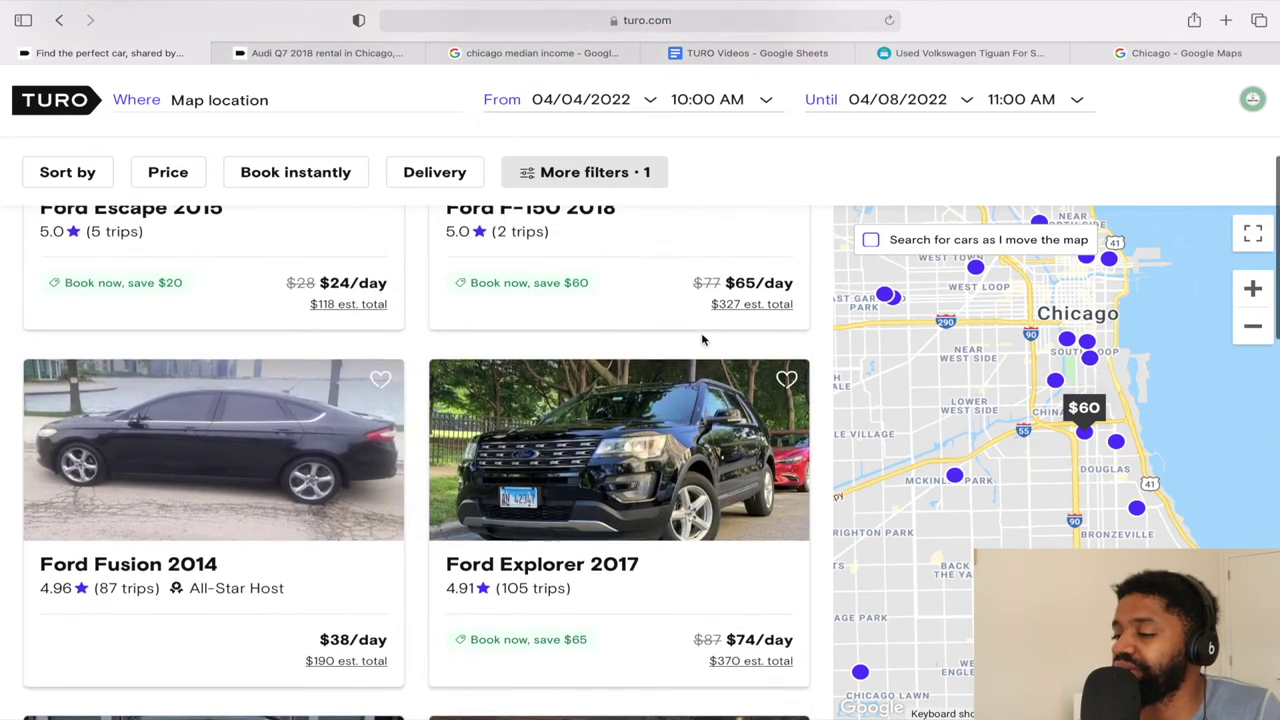
scroll(702, 340, "up", 1)
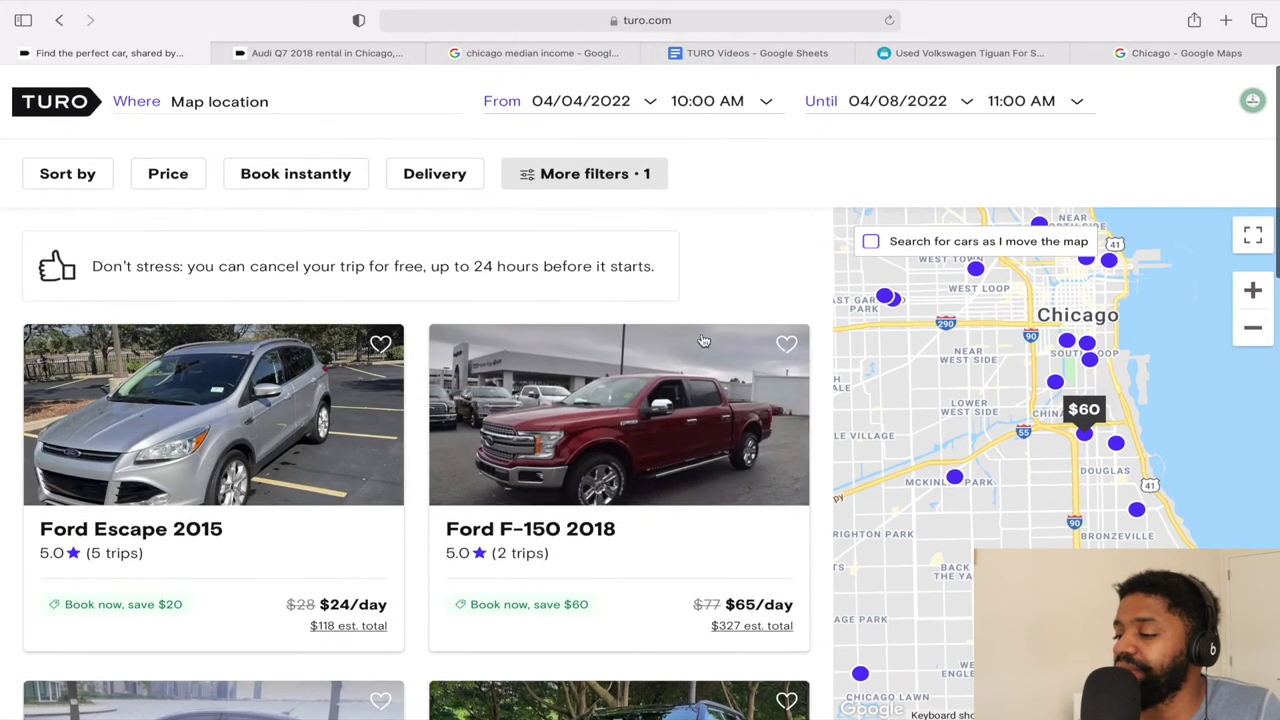
scroll(702, 340, "down", 4)
scroll(703, 340, "down", 5)
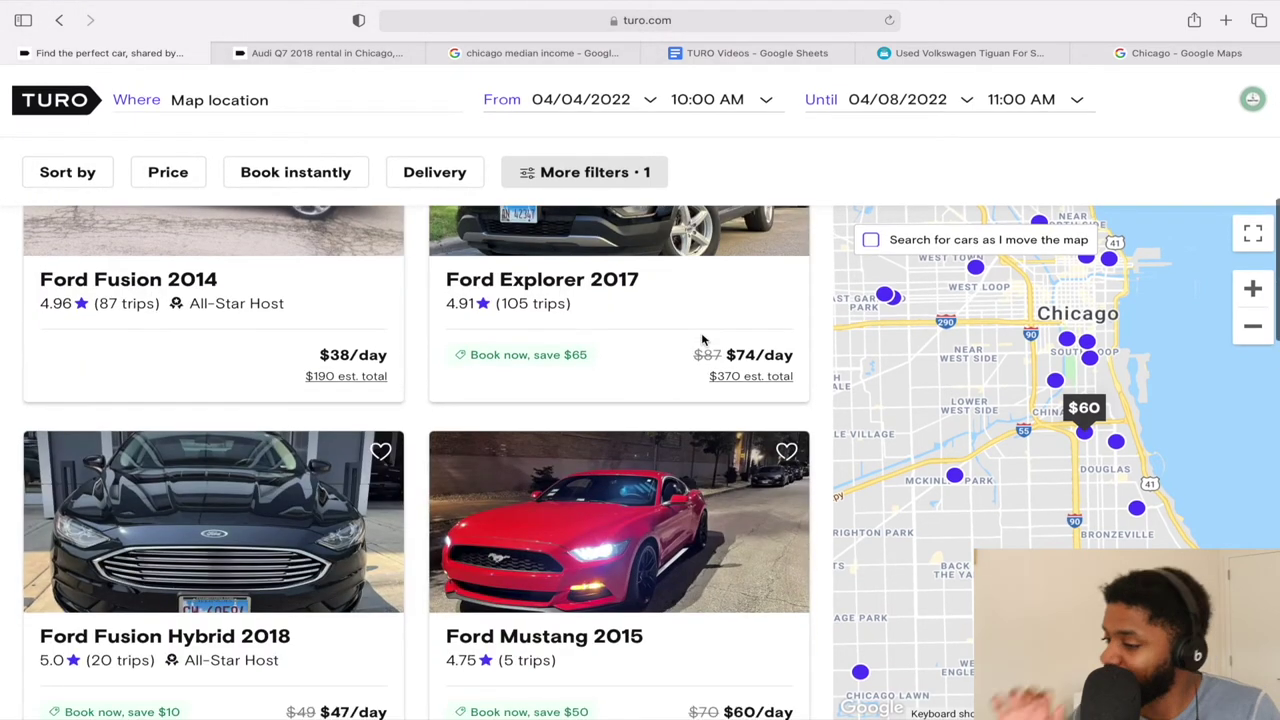
scroll(703, 340, "down", 6)
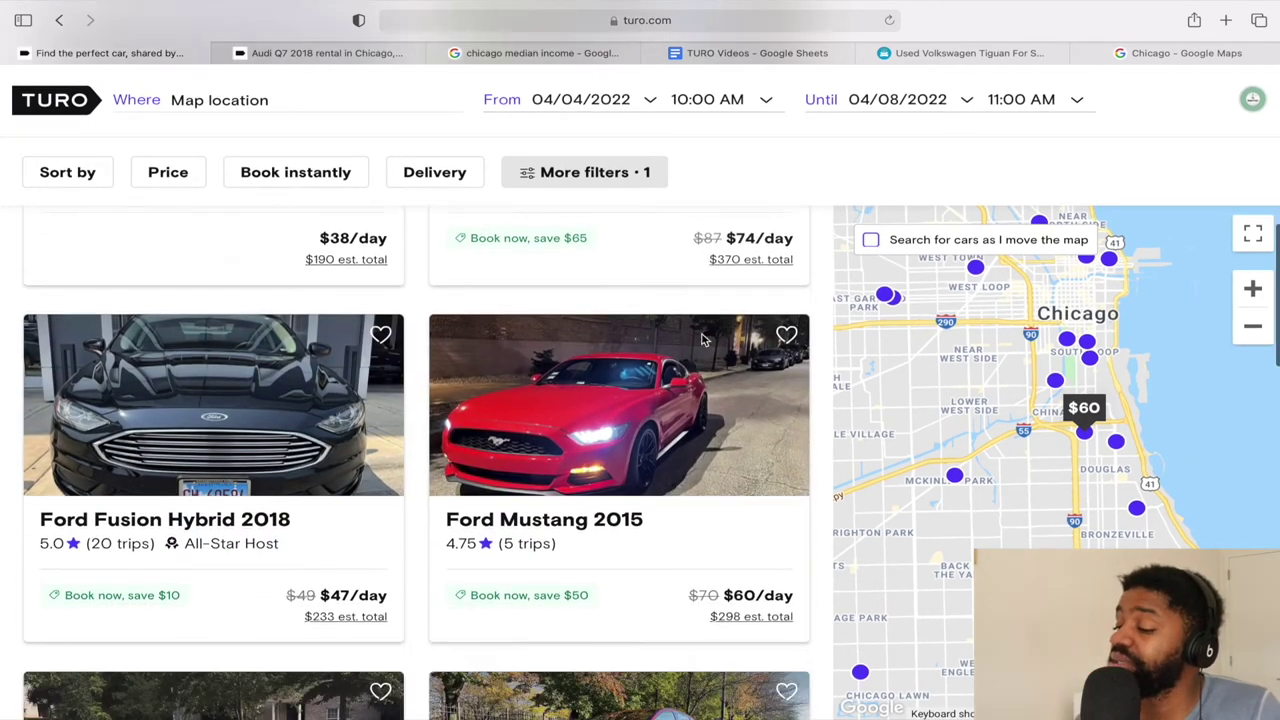
scroll(702, 340, "down", 2)
scroll(702, 340, "down", 5)
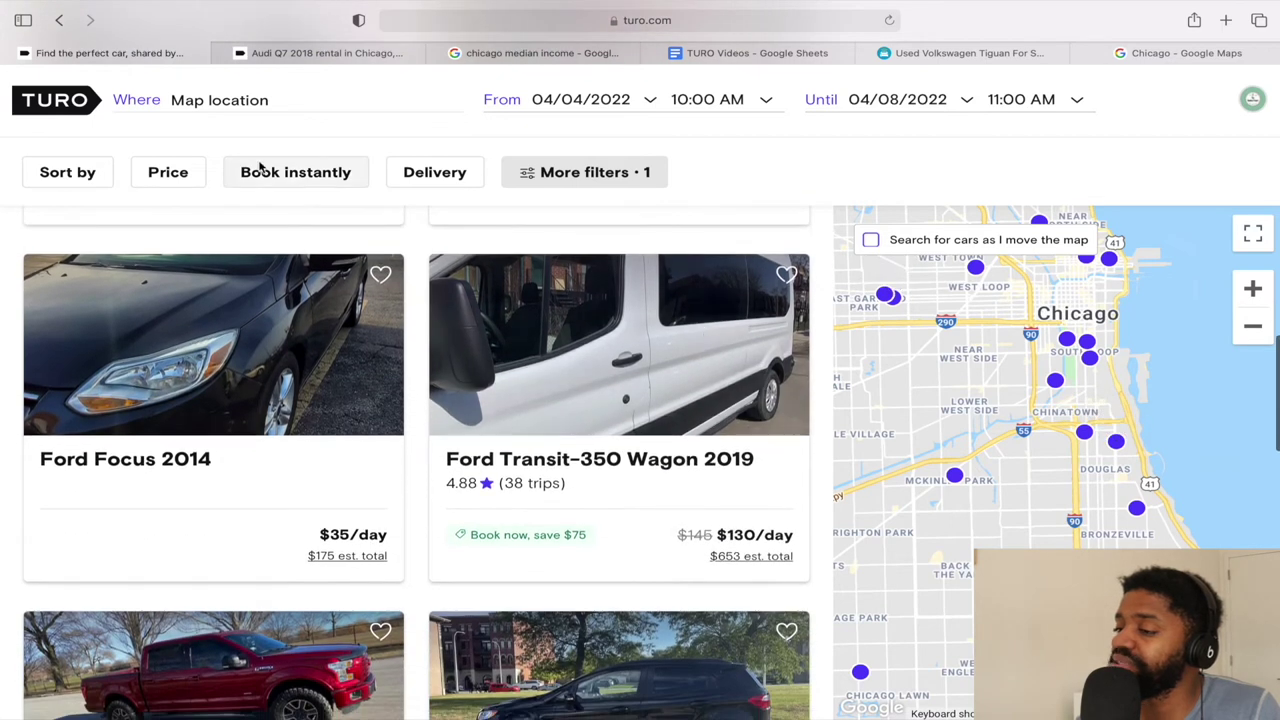
Filter the Ford results to a daily price range of $60 to $250+ and apply it.
left_click(174, 176)
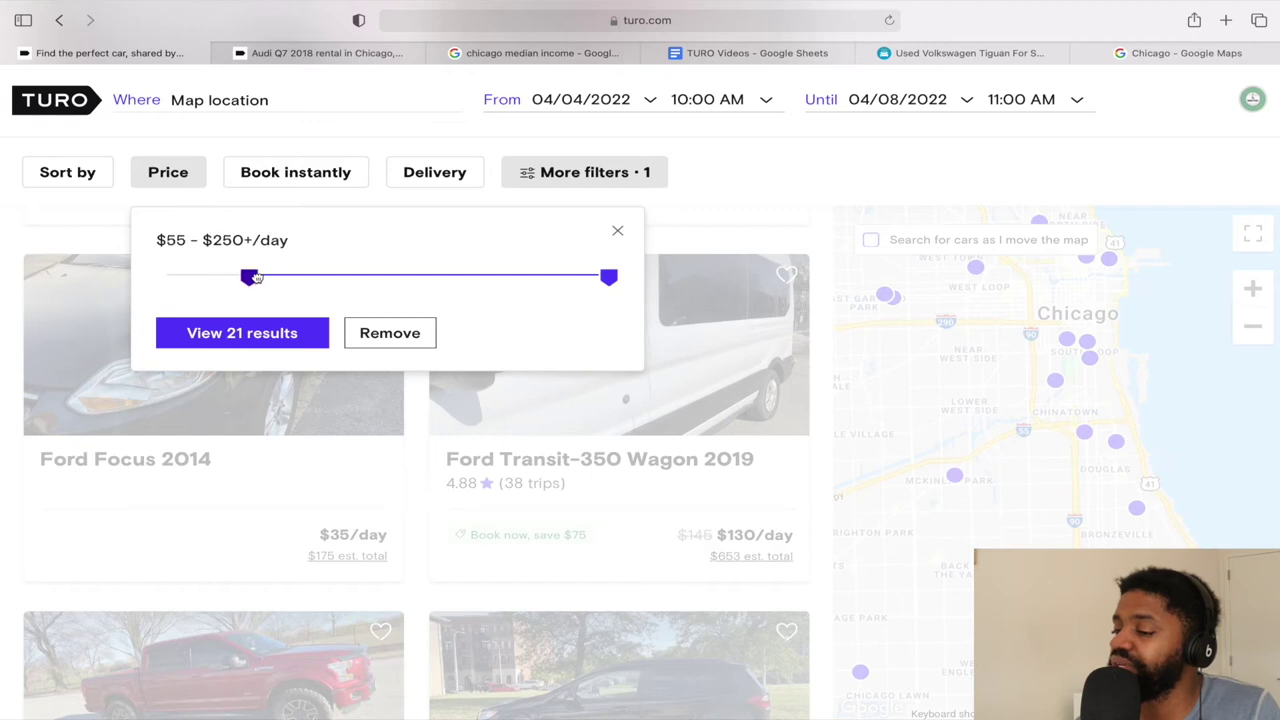
left_click_drag(258, 277, 260, 277)
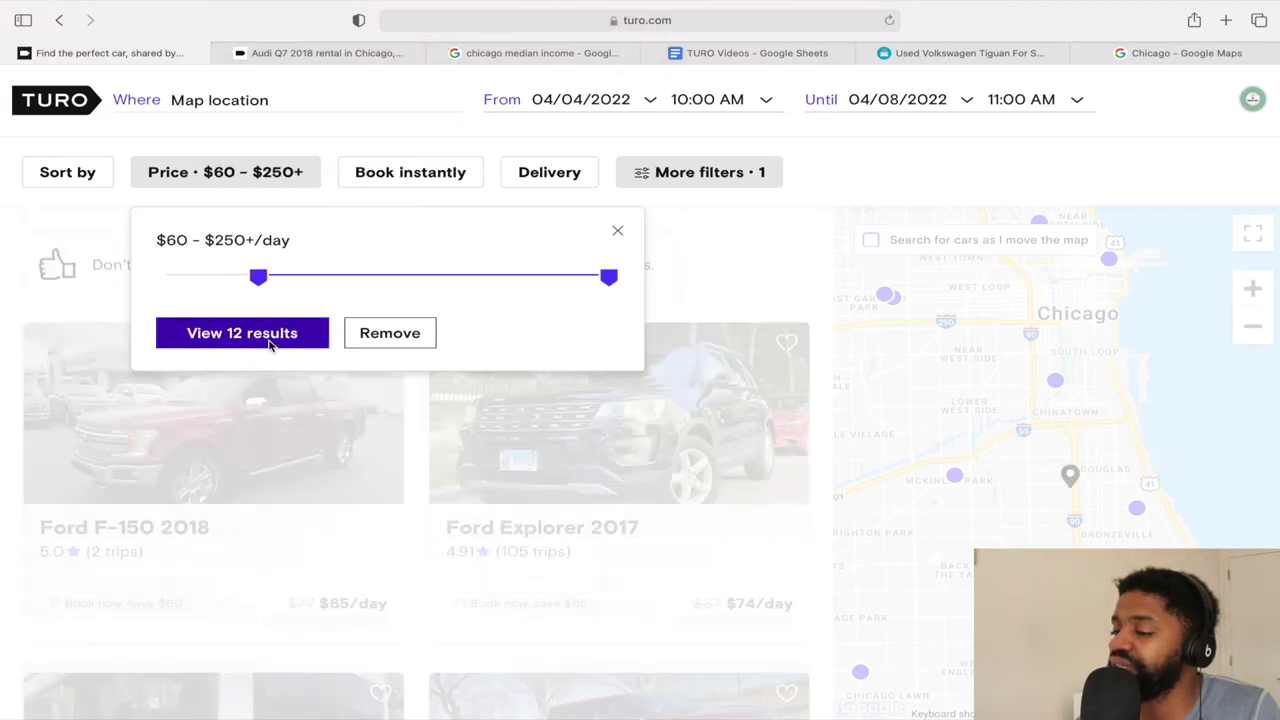
left_click(279, 341)
Browse the price-filtered Ford listings through to the end and back, comparing models, daily rates and trip counts.
scroll(535, 523, "down", 5)
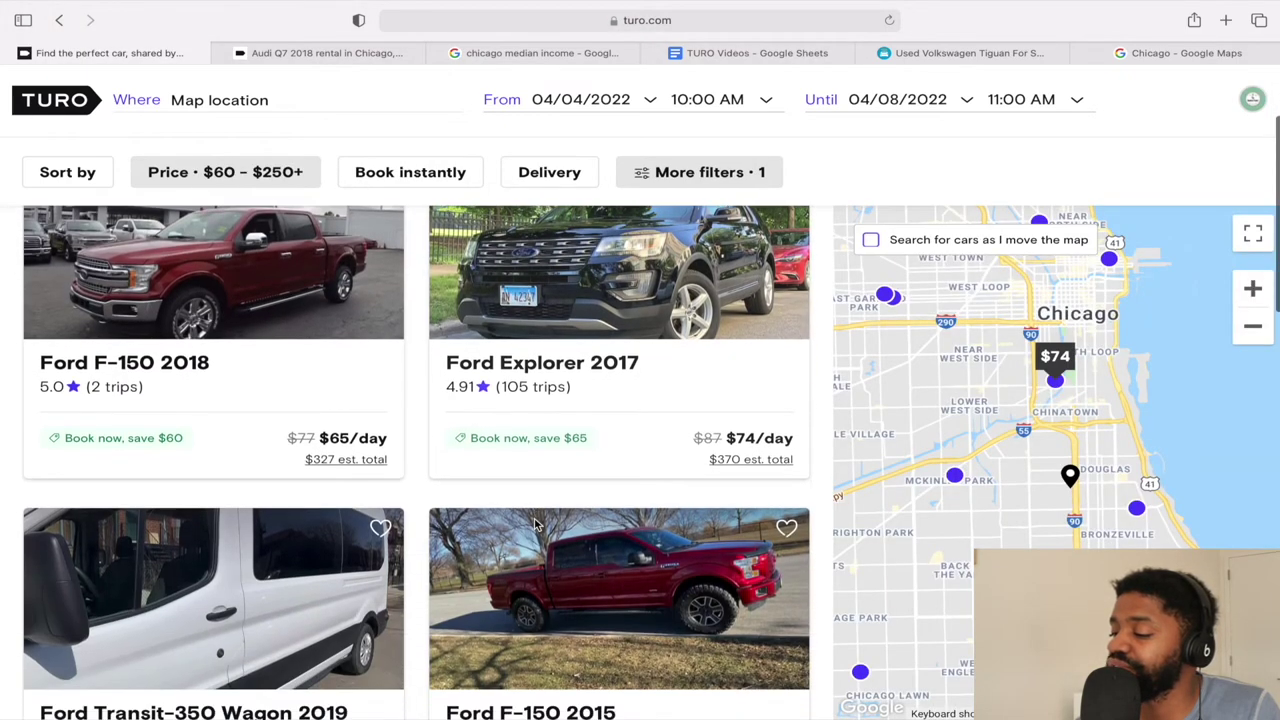
scroll(535, 523, "up", 3)
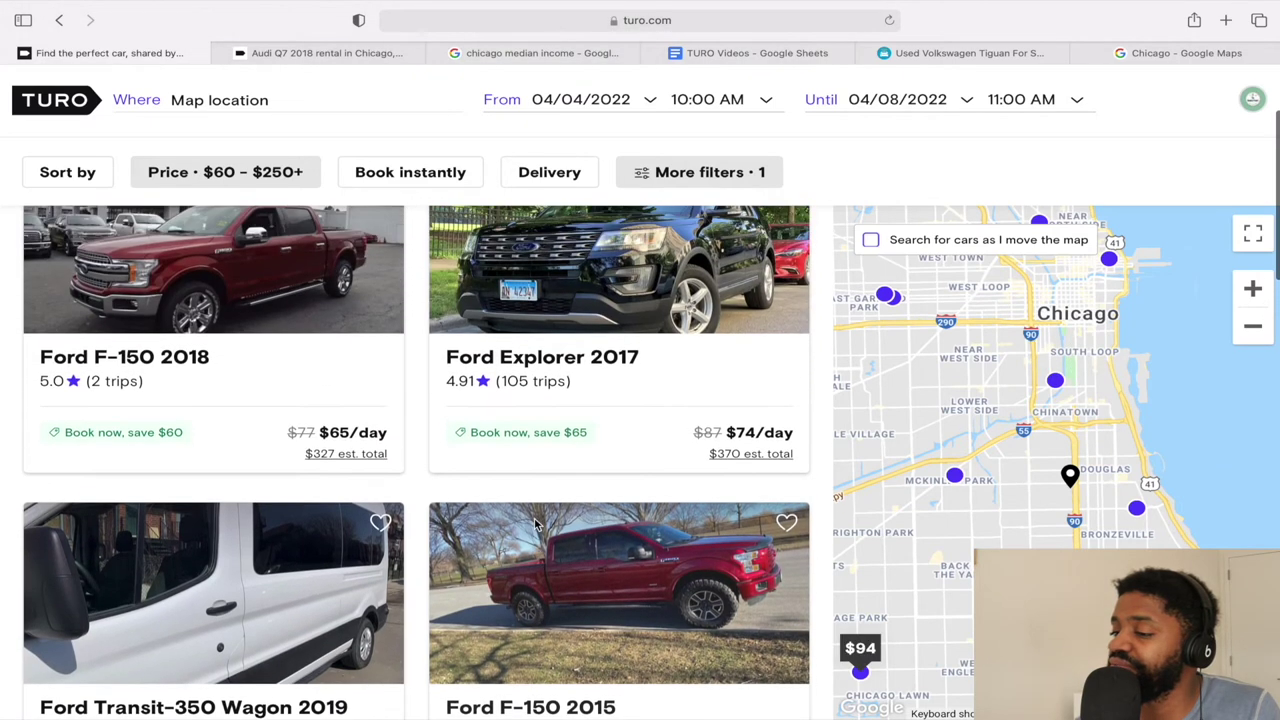
scroll(535, 523, "down", 8)
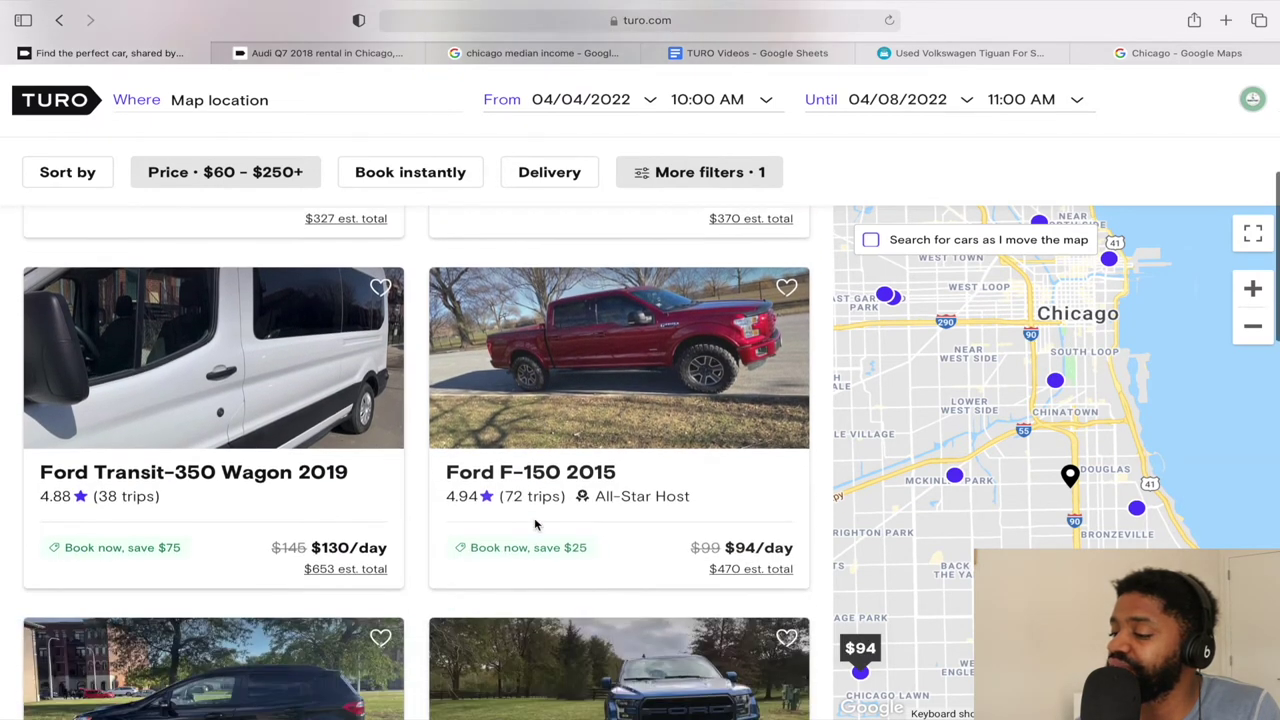
scroll(535, 525, "down", 9)
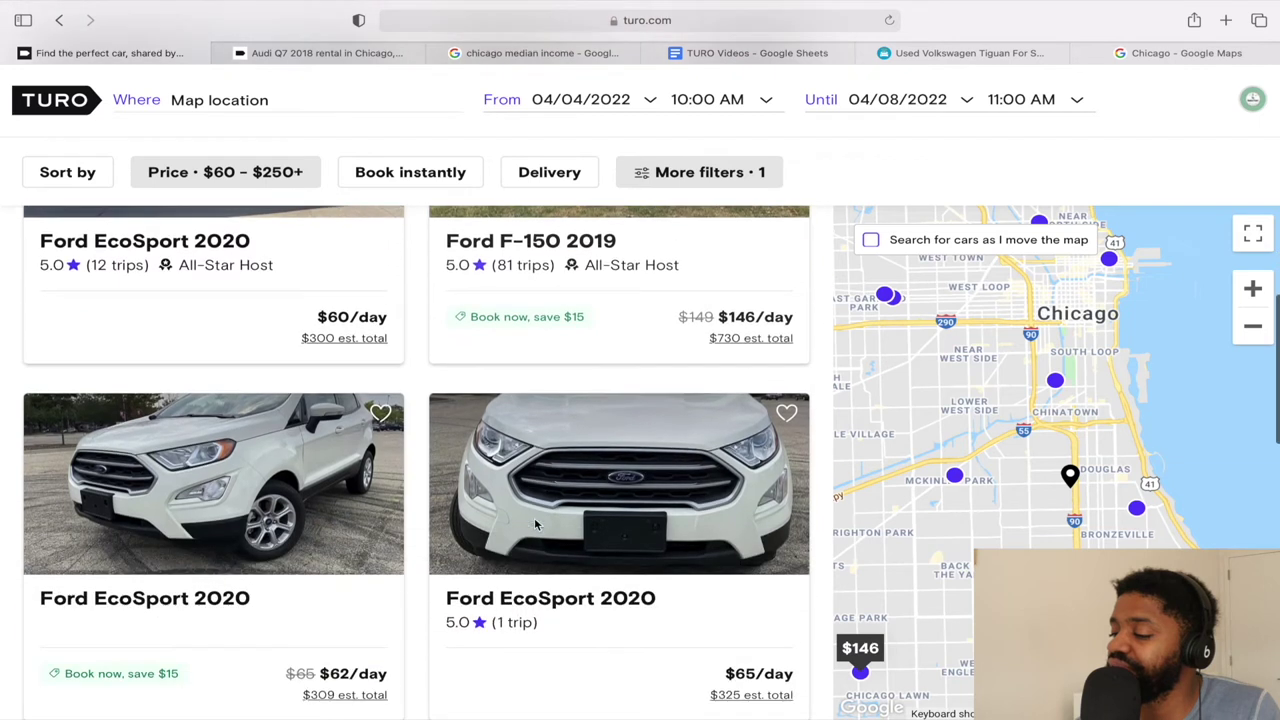
scroll(534, 522, "down", 5)
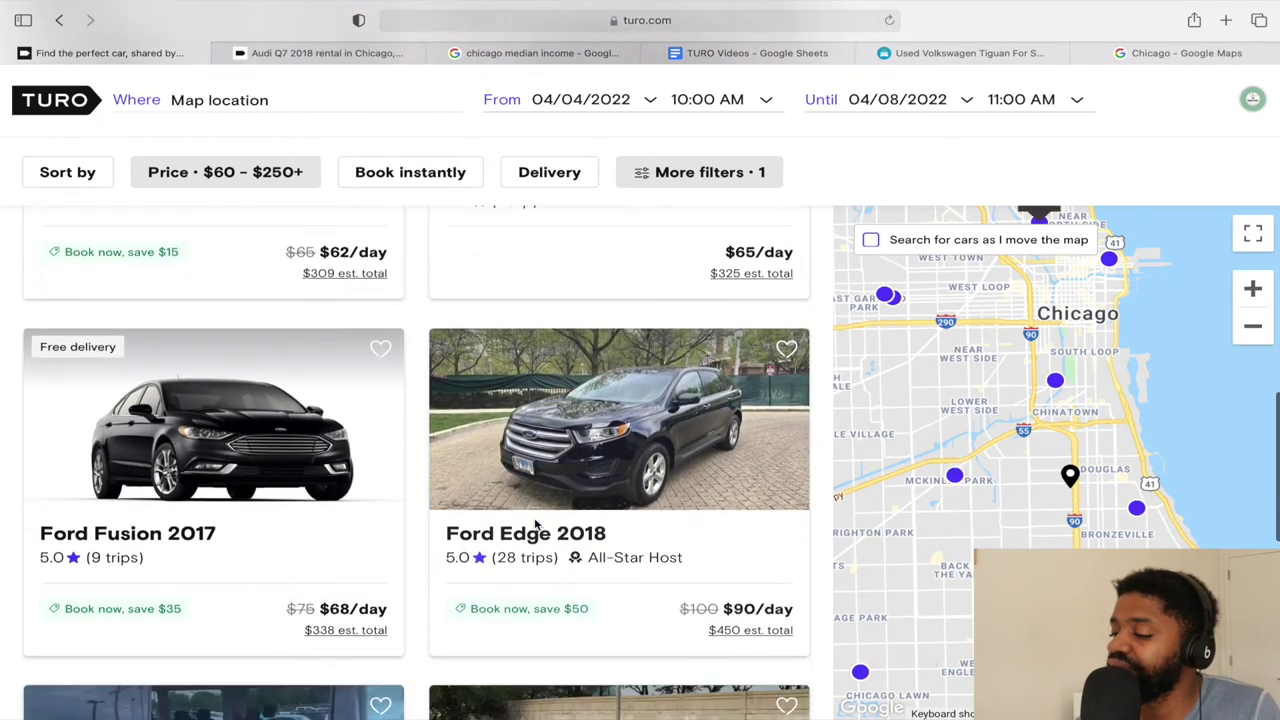
scroll(534, 520, "down", 8)
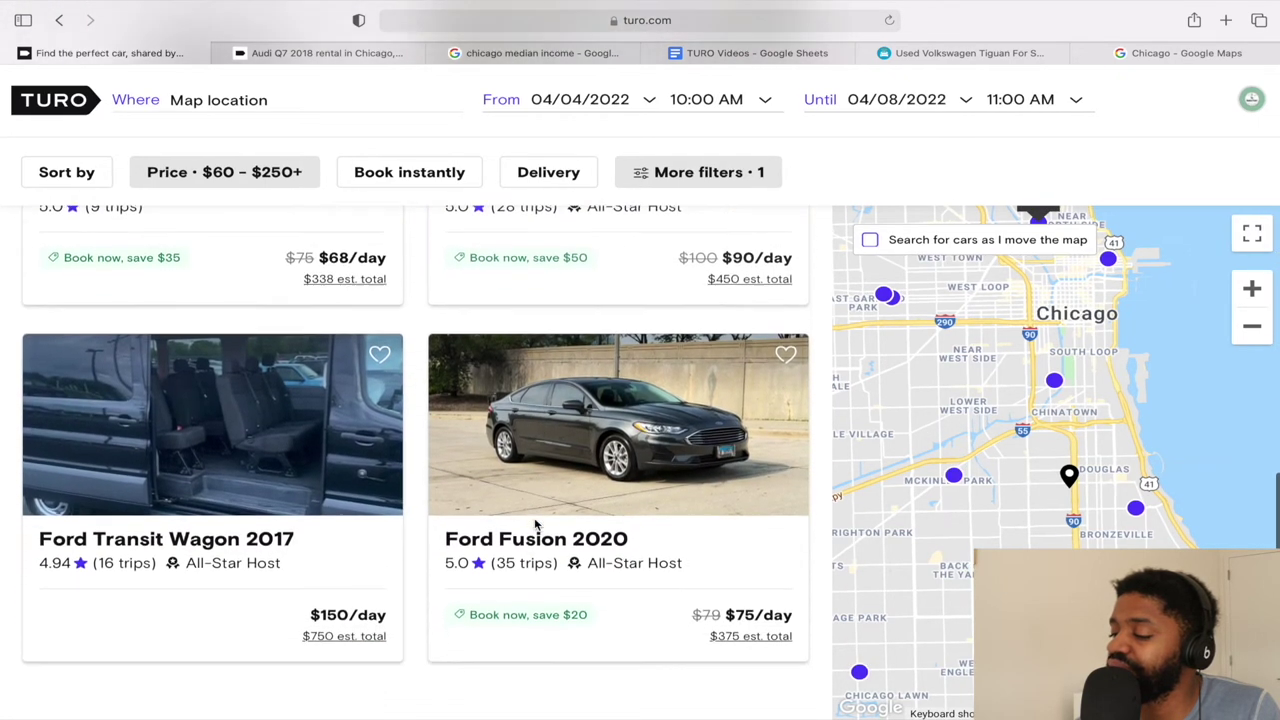
scroll(534, 520, "up", 9)
scroll(534, 520, "up", 15)
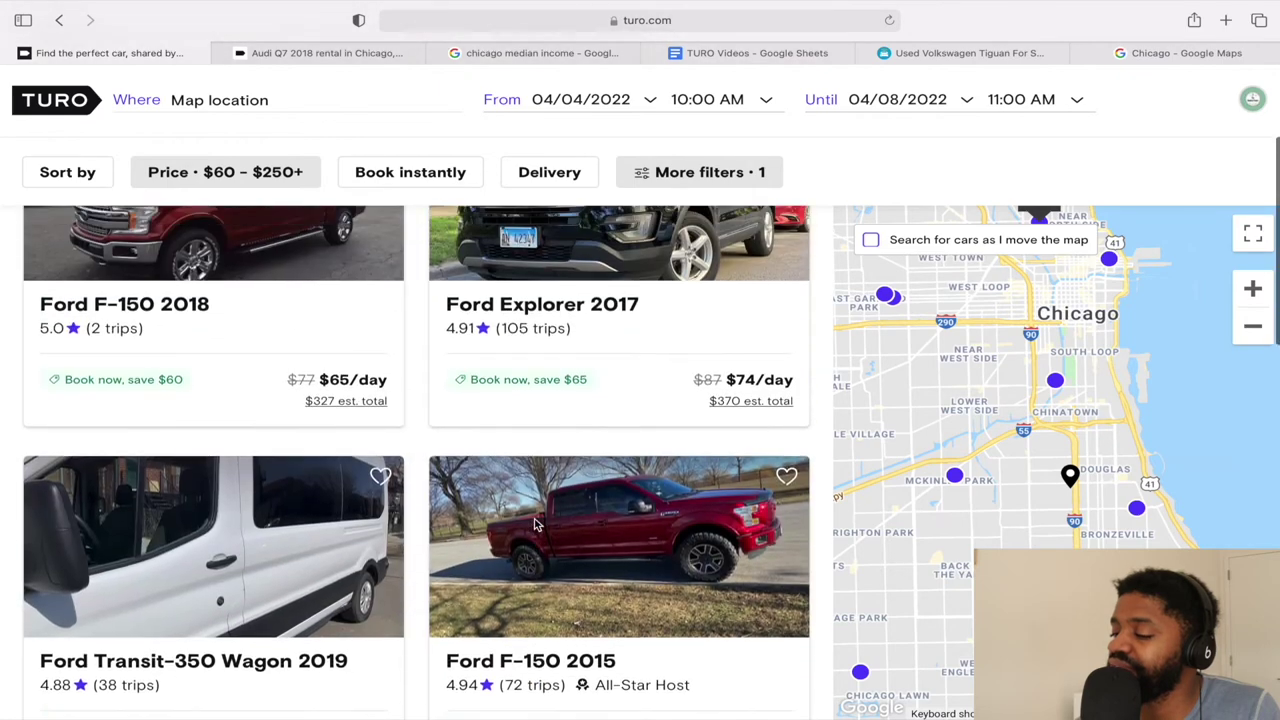
Open the Ford F-150 2019 listing from the filtered results.
scroll(534, 522, "down", 7)
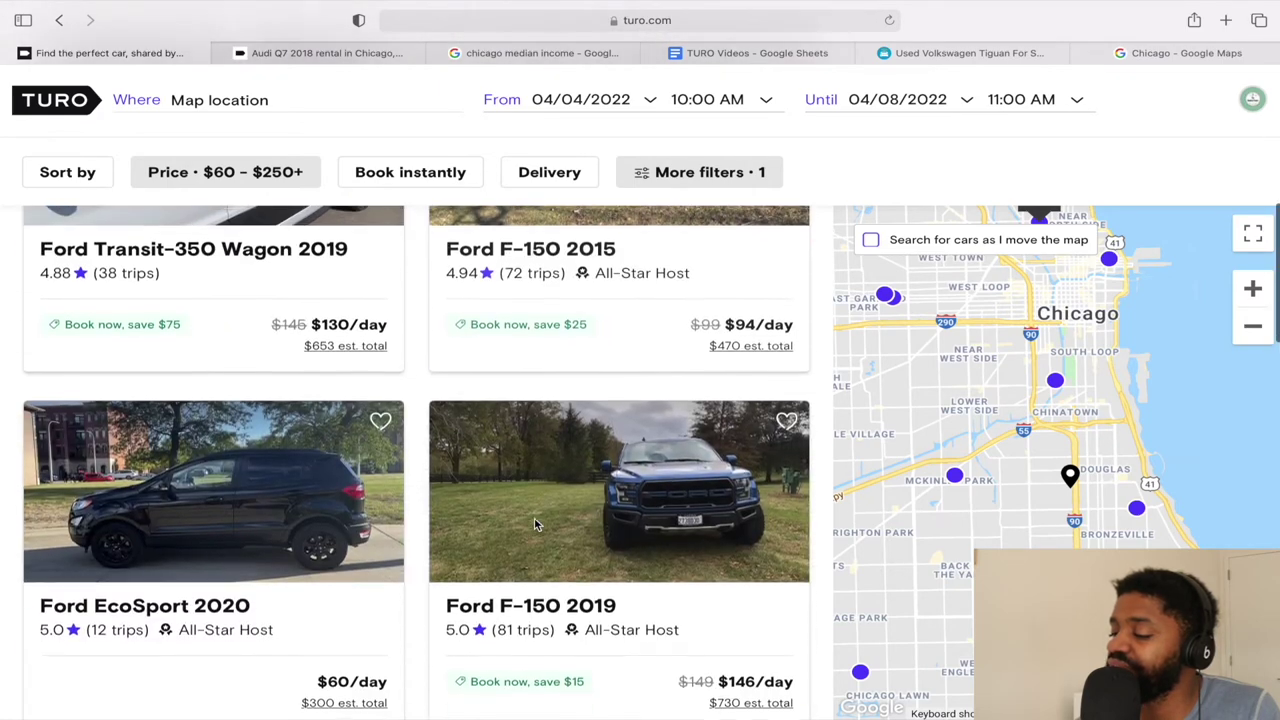
scroll(534, 517, "up", 1)
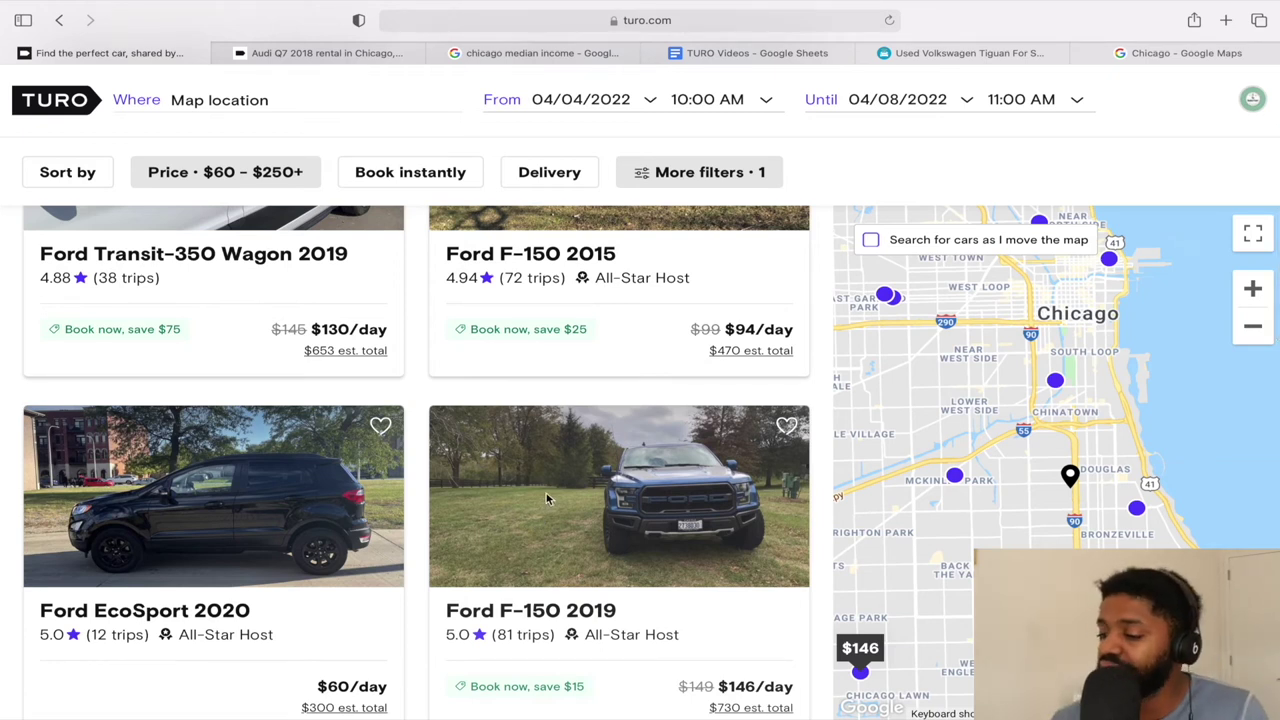
left_click(566, 499)
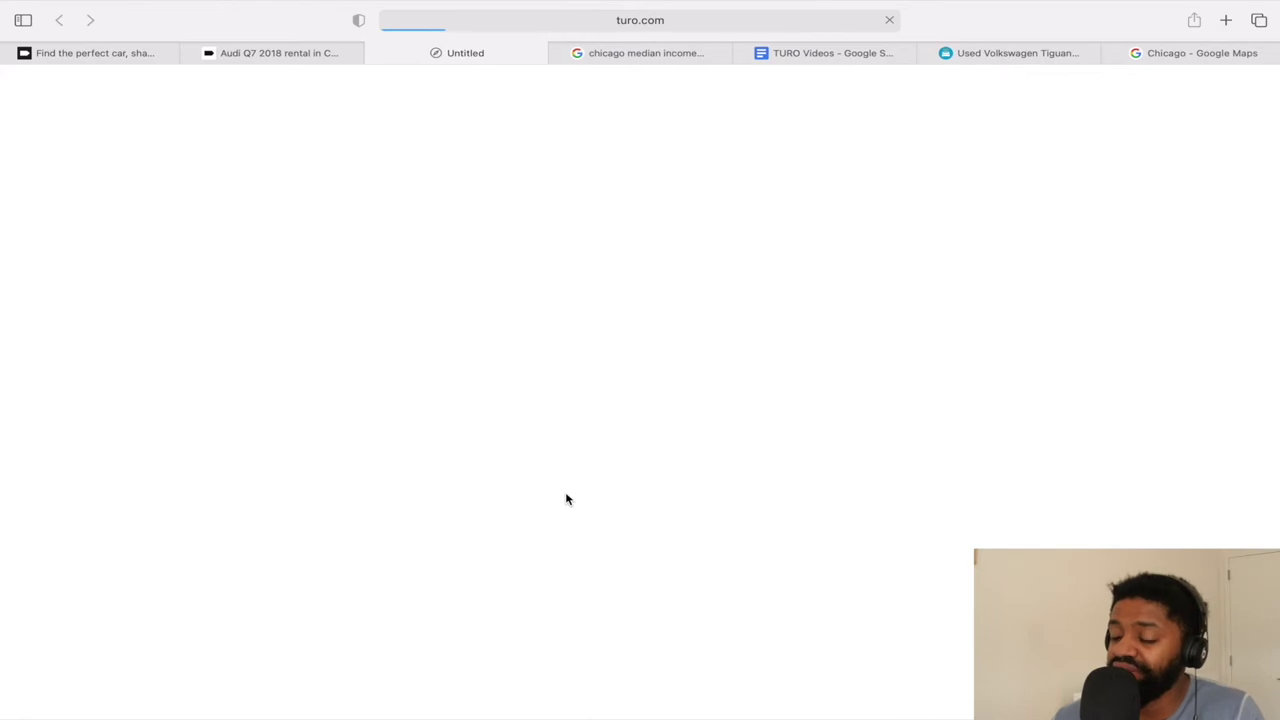
Read through the Ford F-150 2019 listing from its price and host details down to the renter reviews.
scroll(566, 499, "down", 5)
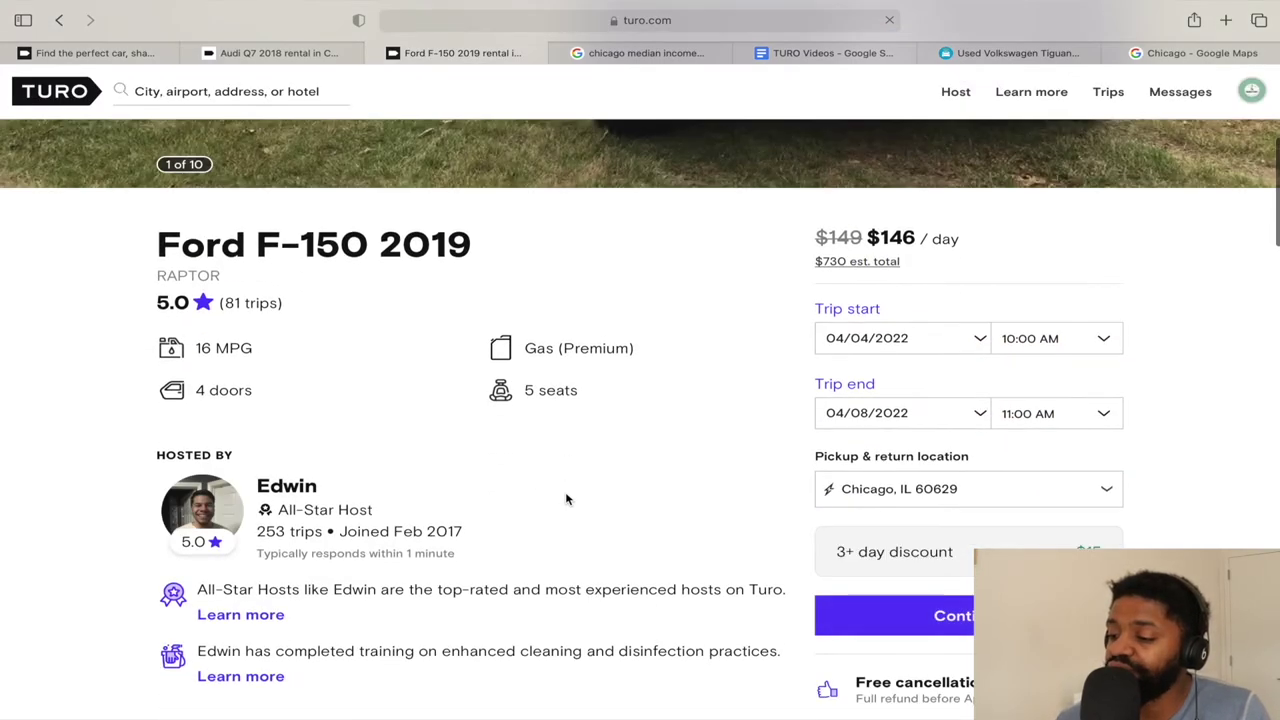
scroll(566, 499, "down", 4)
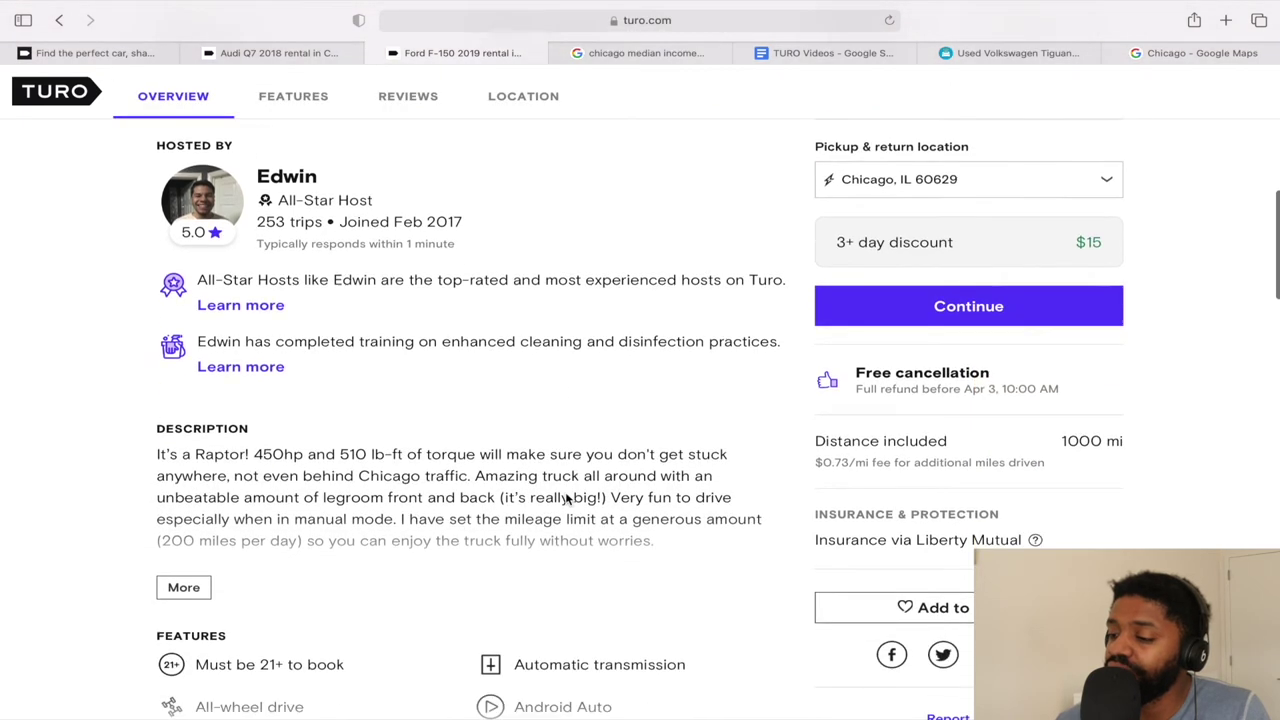
scroll(566, 499, "down", 1)
scroll(566, 499, "down", 10)
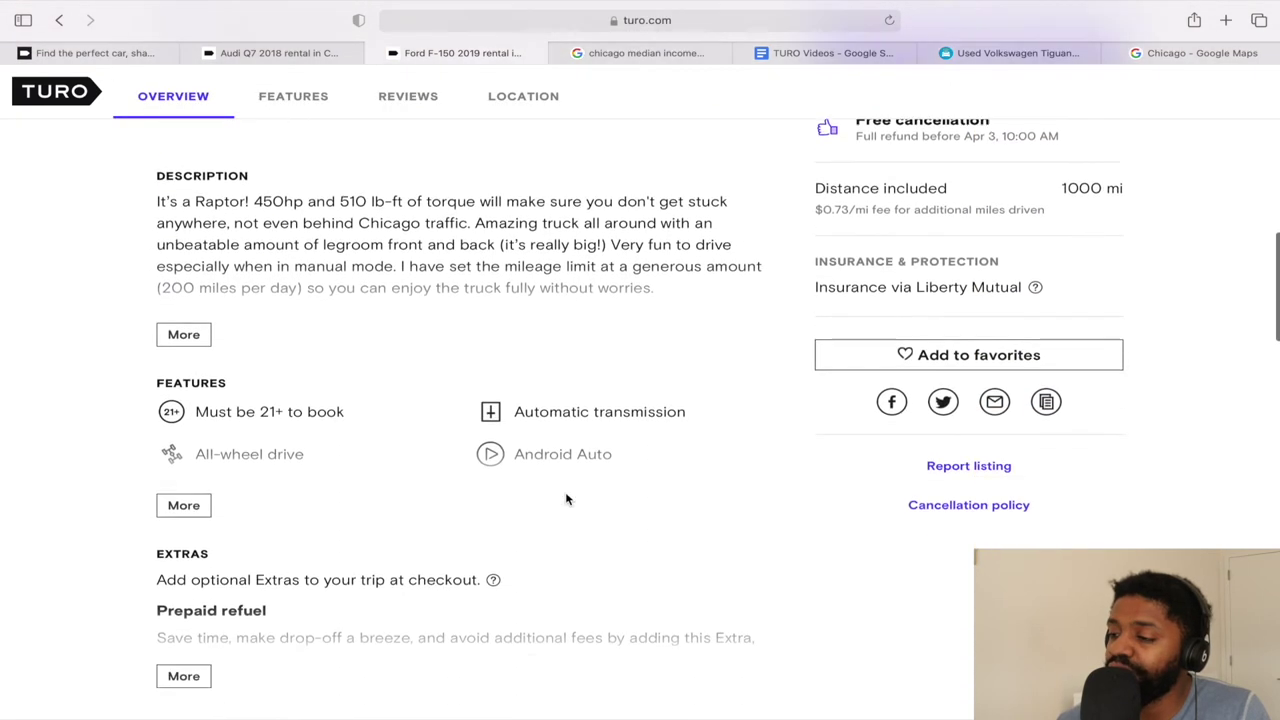
scroll(566, 499, "down", 2)
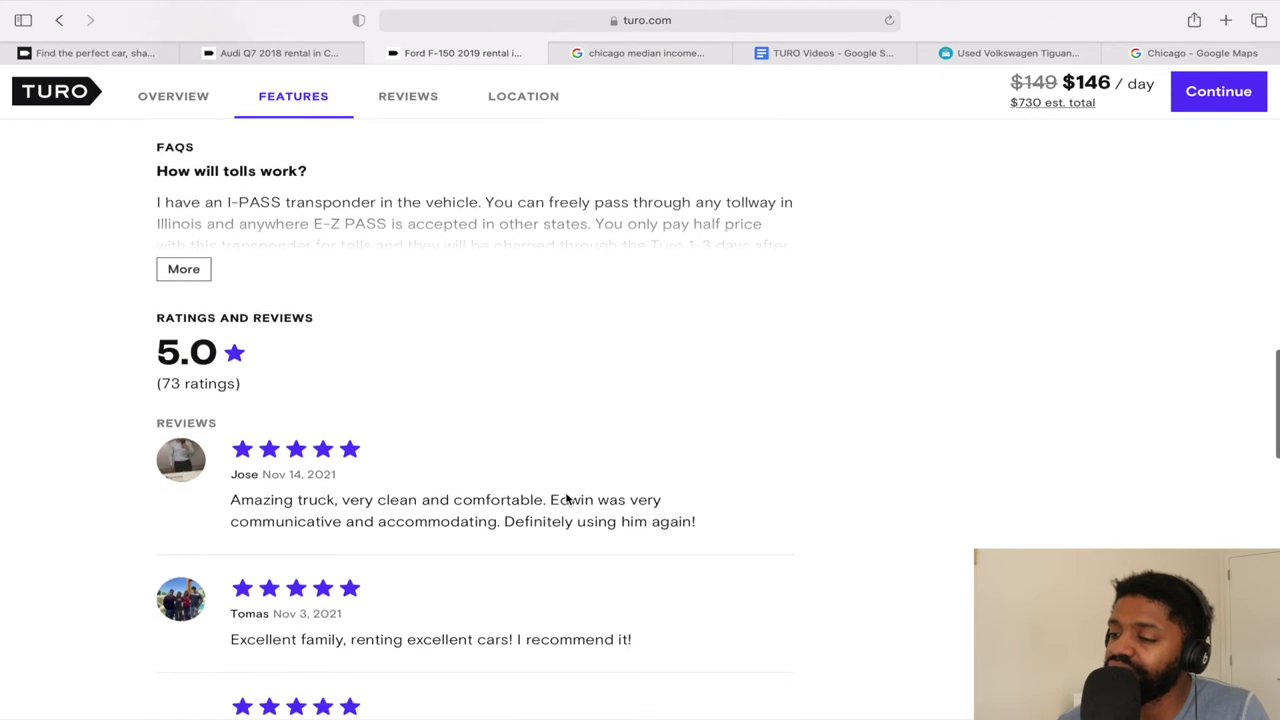
scroll(566, 499, "down", 4)
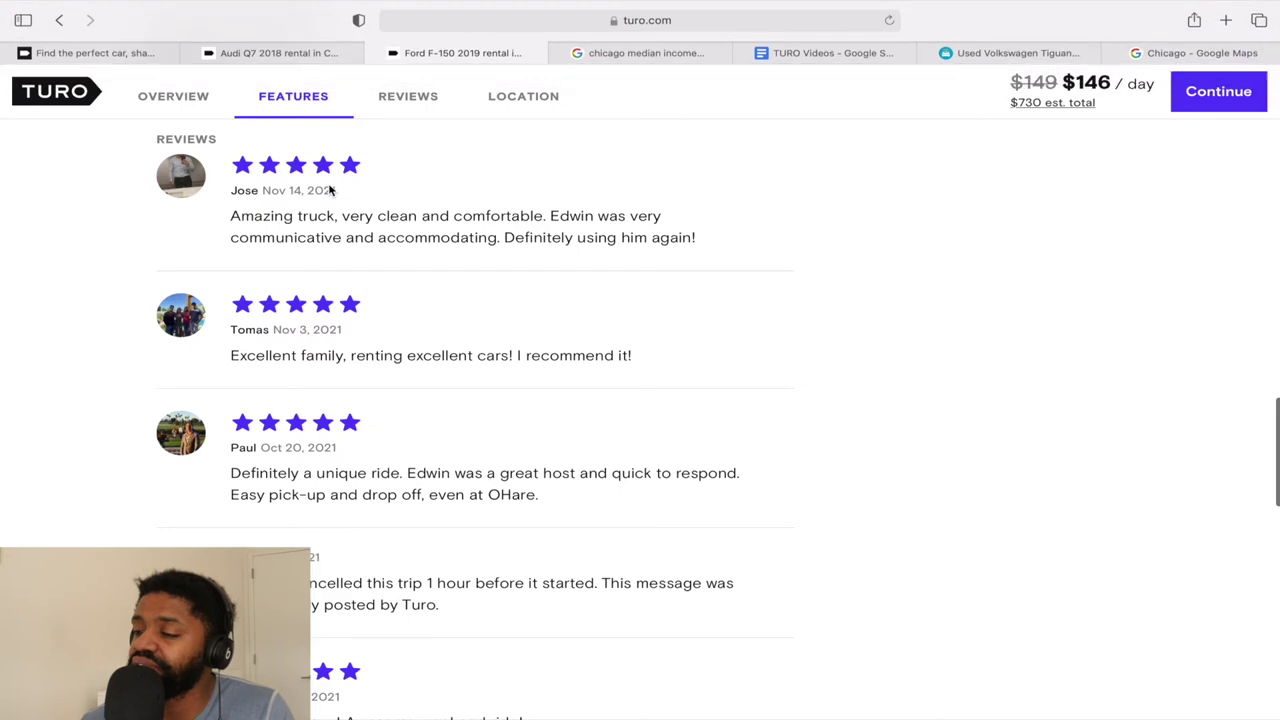
Check the Ford F-150 2019's trip start availability calendar back to December 2021, and return to the Ford results.
scroll(329, 190, "up", 20)
scroll(858, 557, "down", 3)
left_click(885, 512)
left_click(855, 550)
left_click(855, 550)
scroll(1000, 615, "down", 2)
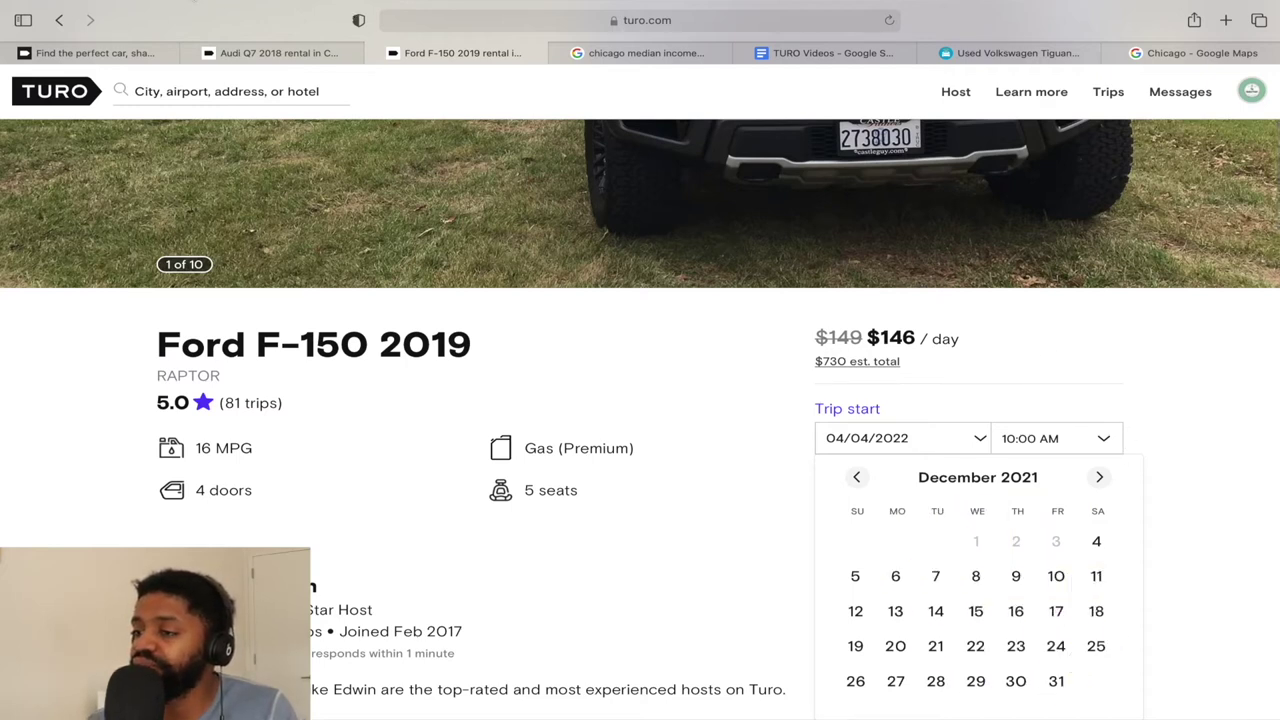
left_click(57, 20)
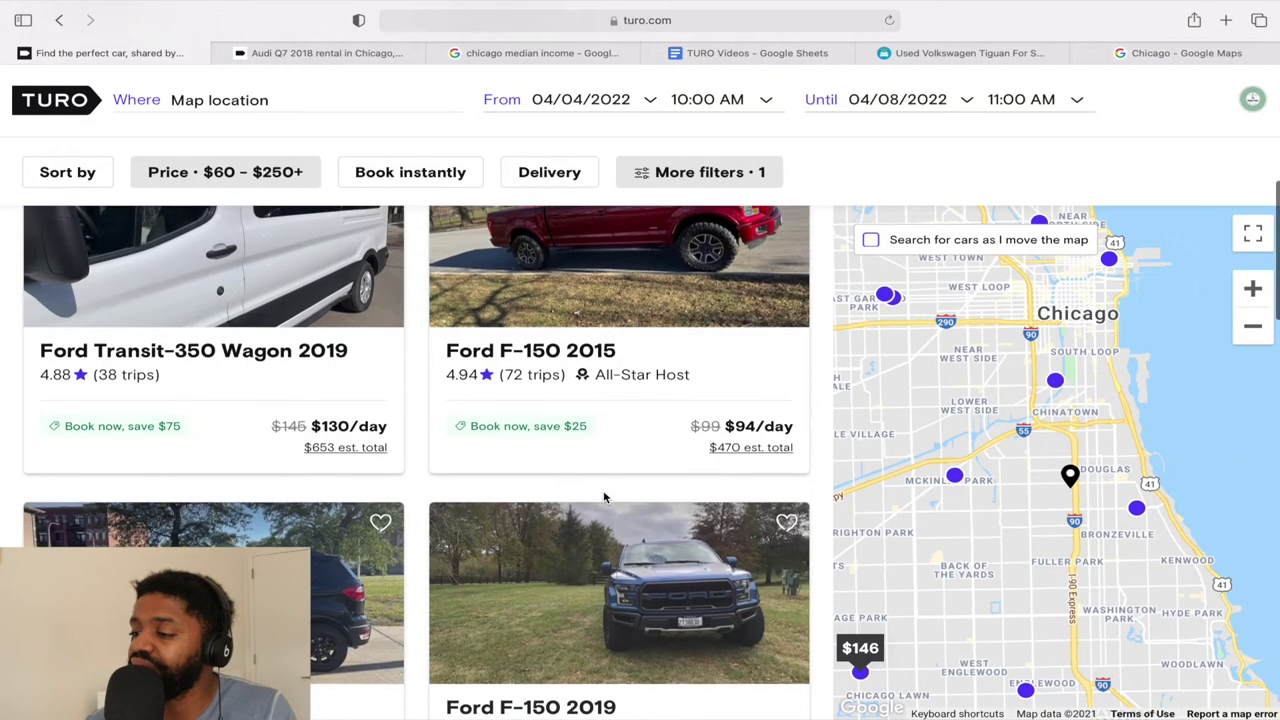
Compare daily rates and trip counts in the Ford results, down to the Fusion 2017 and Edge 2018 and back up.
scroll(603, 497, "up", 5)
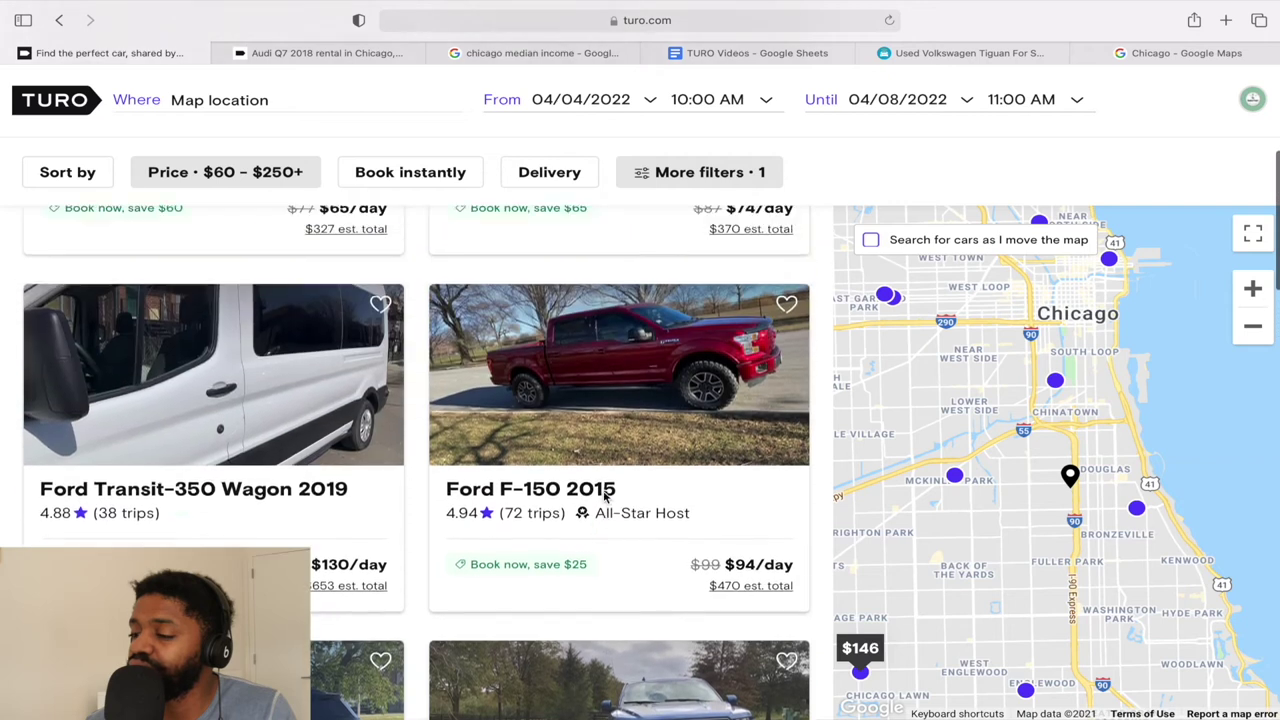
scroll(603, 497, "up", 2)
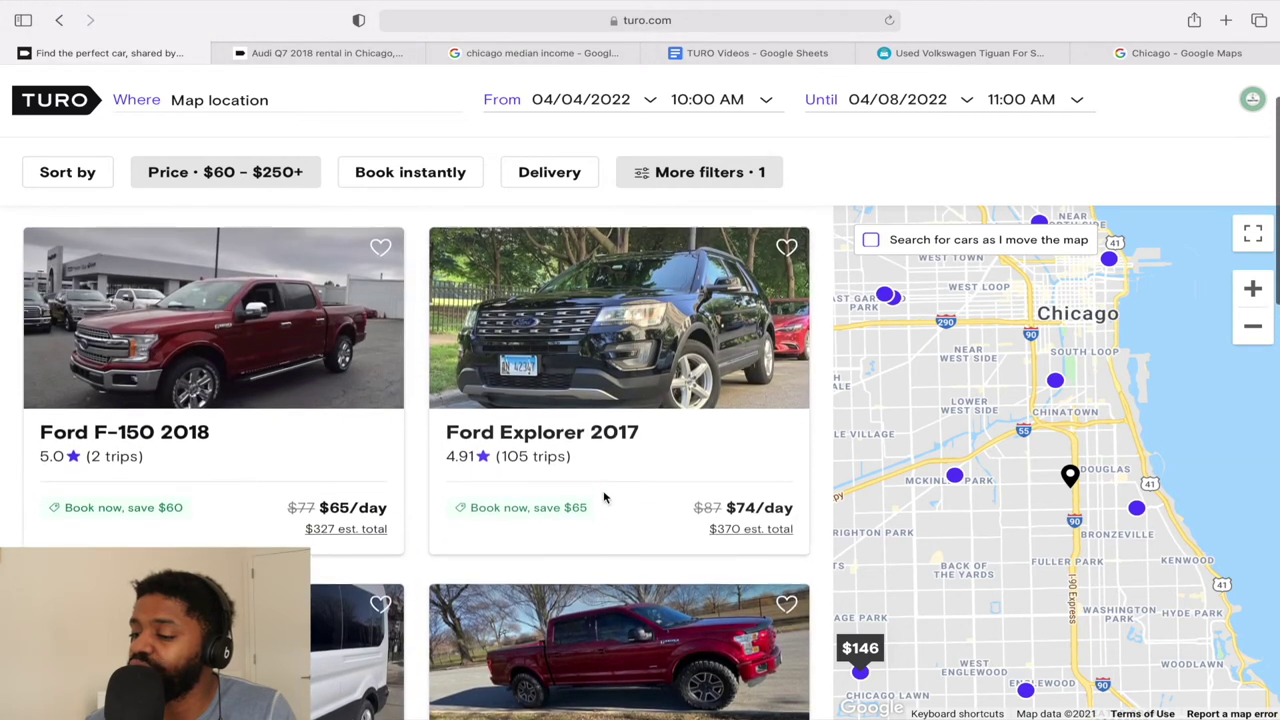
scroll(603, 497, "down", 6)
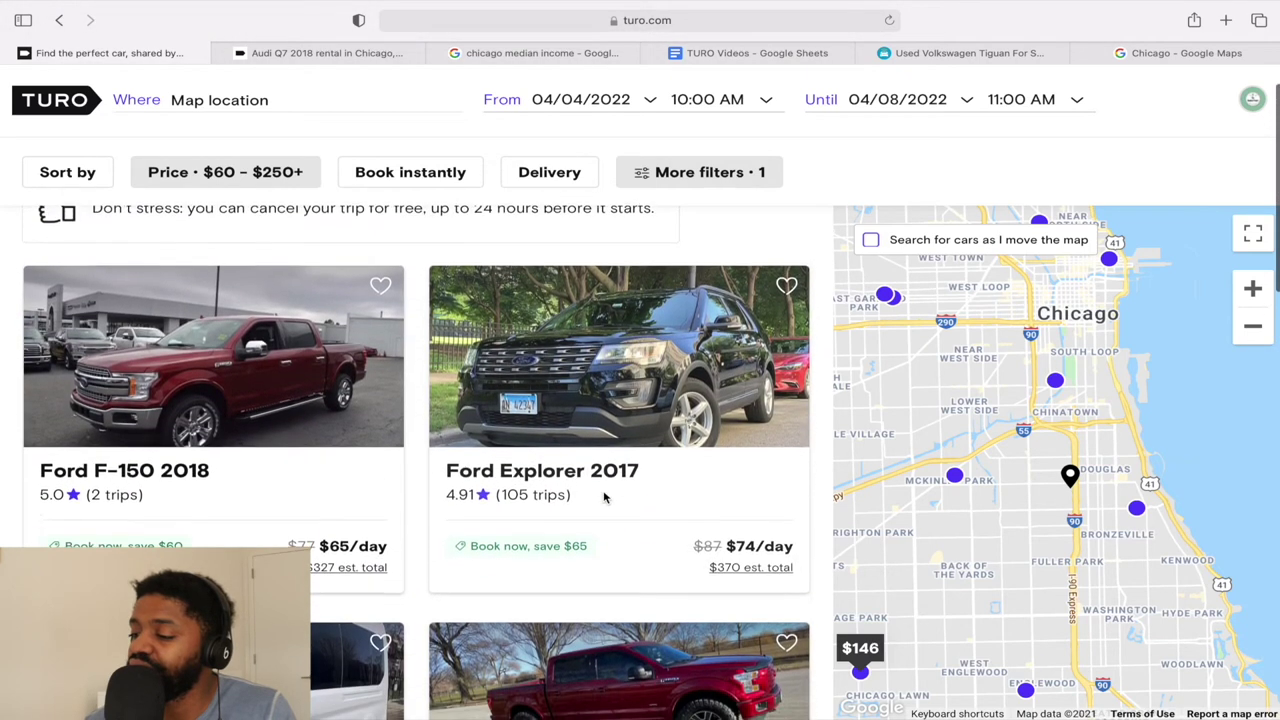
scroll(603, 497, "down", 2)
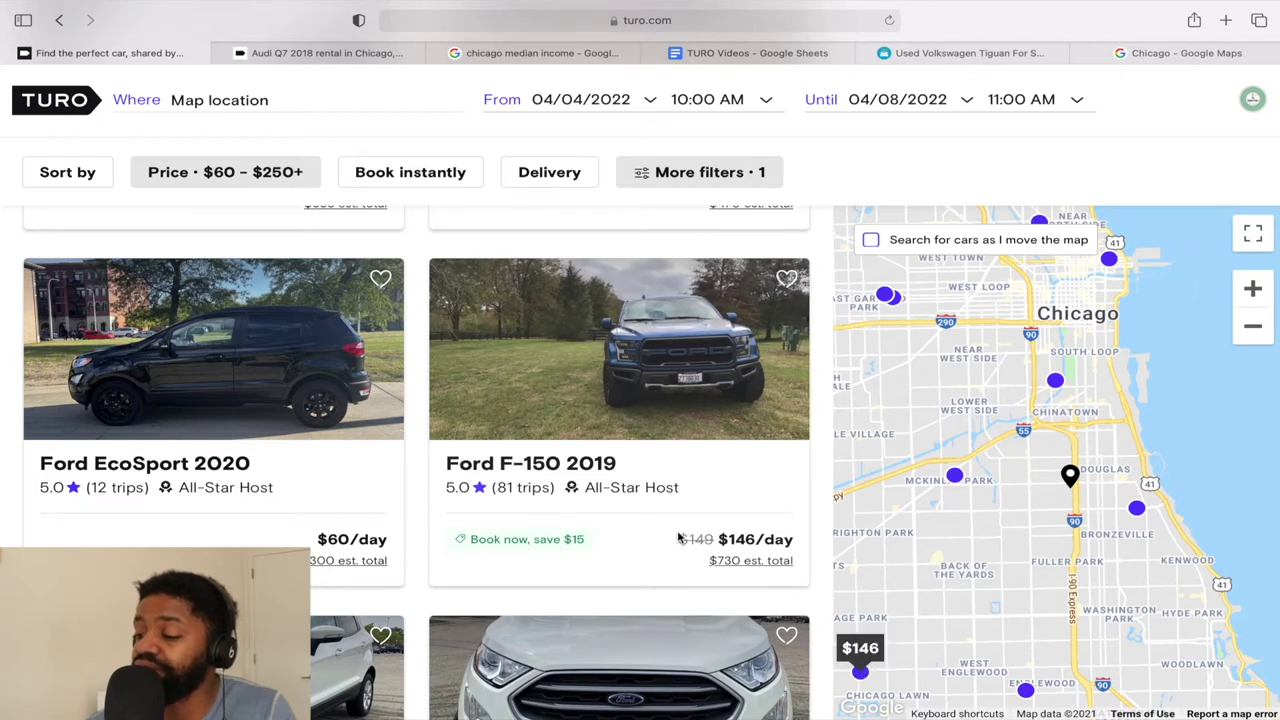
scroll(677, 530, "down", 5)
scroll(679, 539, "down", 8)
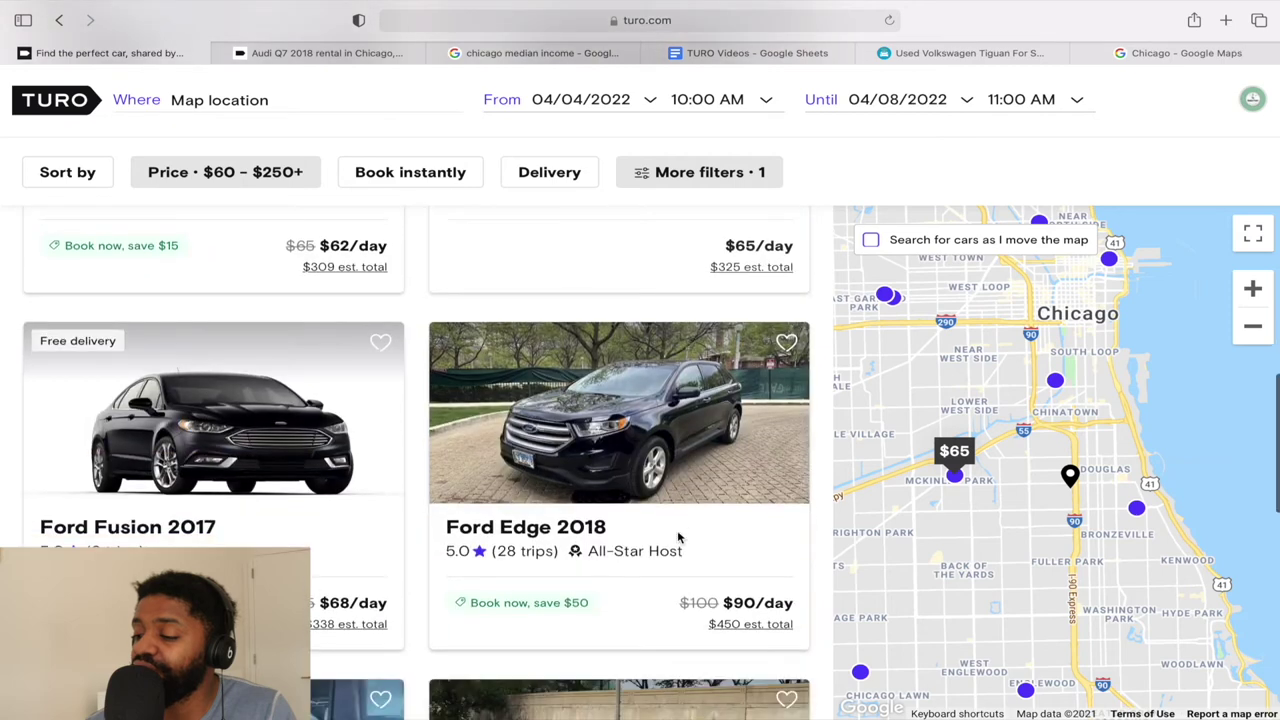
scroll(677, 538, "up", 3)
scroll(677, 538, "up", 10)
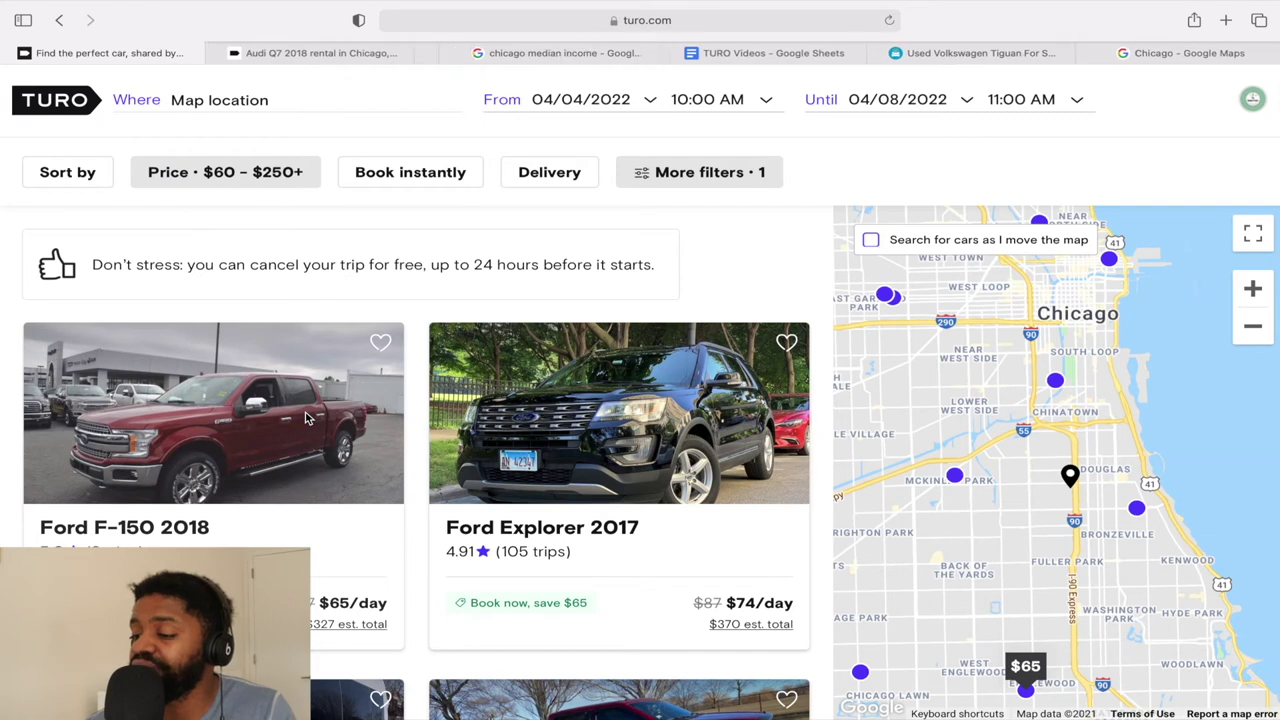
Open the Ford F-150 2018 listing, examine its description and reviews, and return to the Ford results.
left_click(308, 418)
scroll(565, 518, "down", 8)
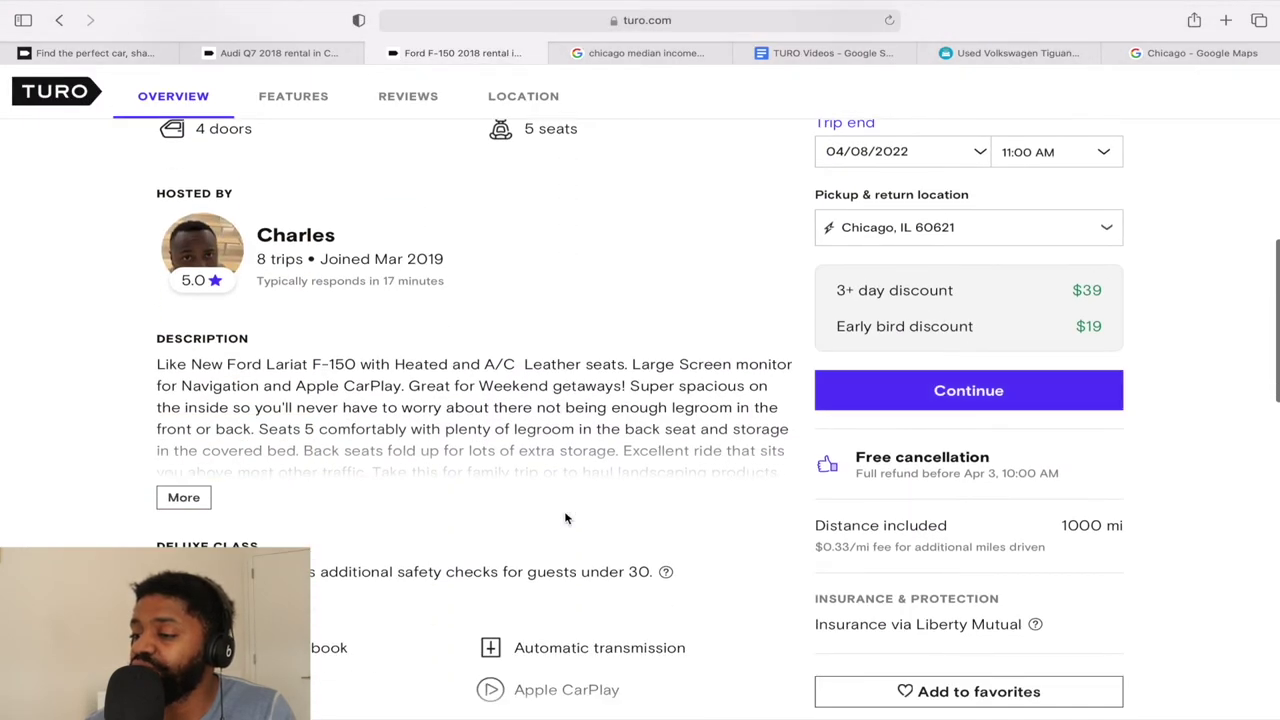
scroll(565, 518, "down", 8)
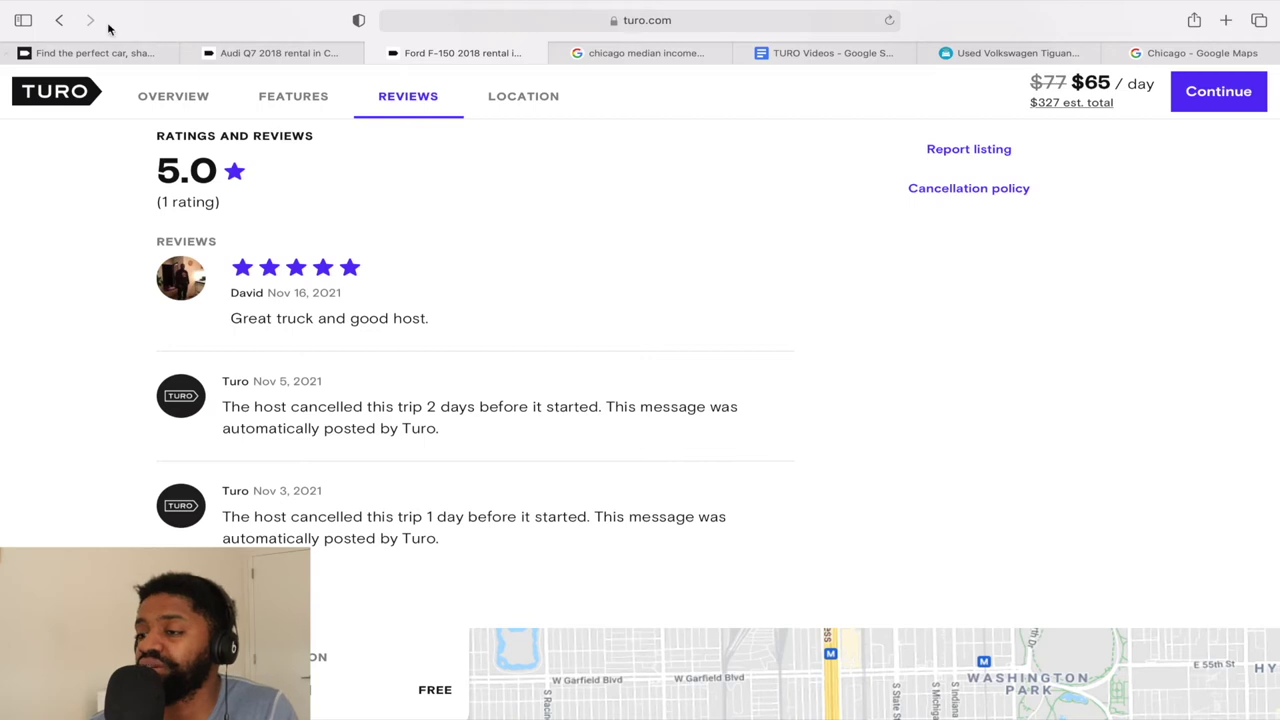
left_click(58, 22)
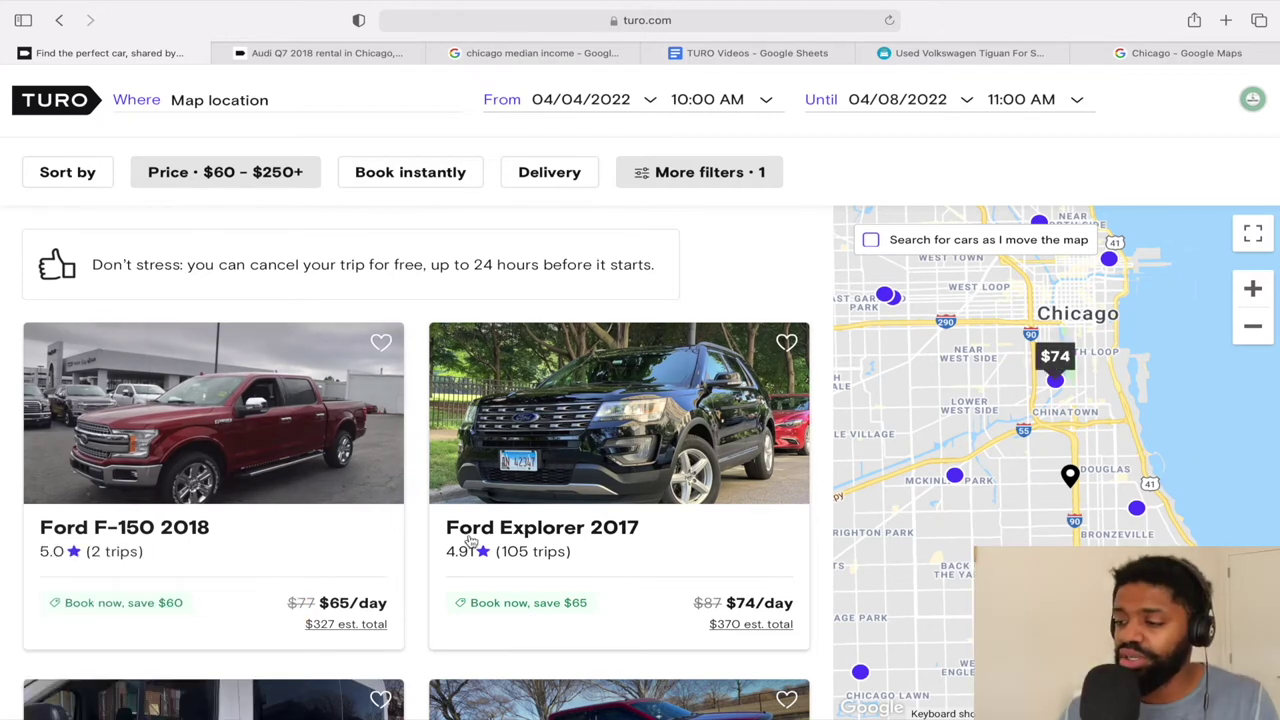
Compare the F-150, Explorer, Transit and EcoSport results, and briefly view the Ford F-150 2015 listing.
scroll(445, 525, "down", 3)
scroll(485, 565, "down", 1)
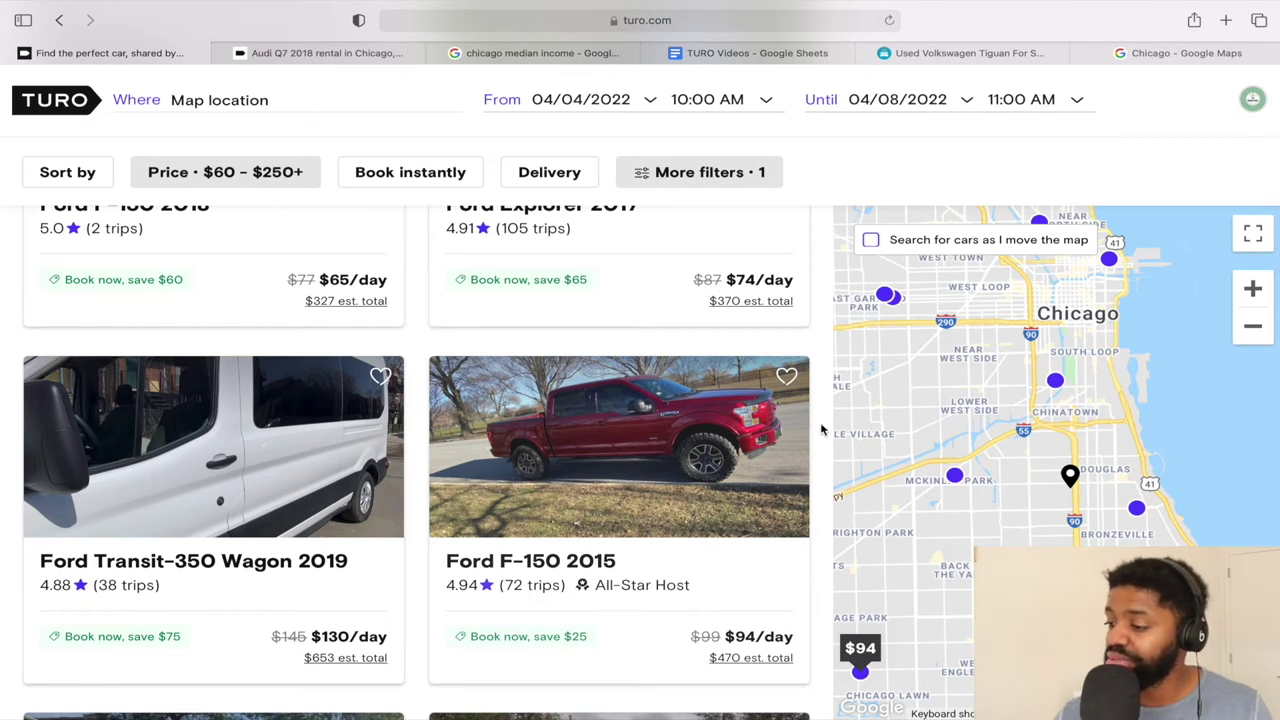
scroll(566, 455, "up", 3)
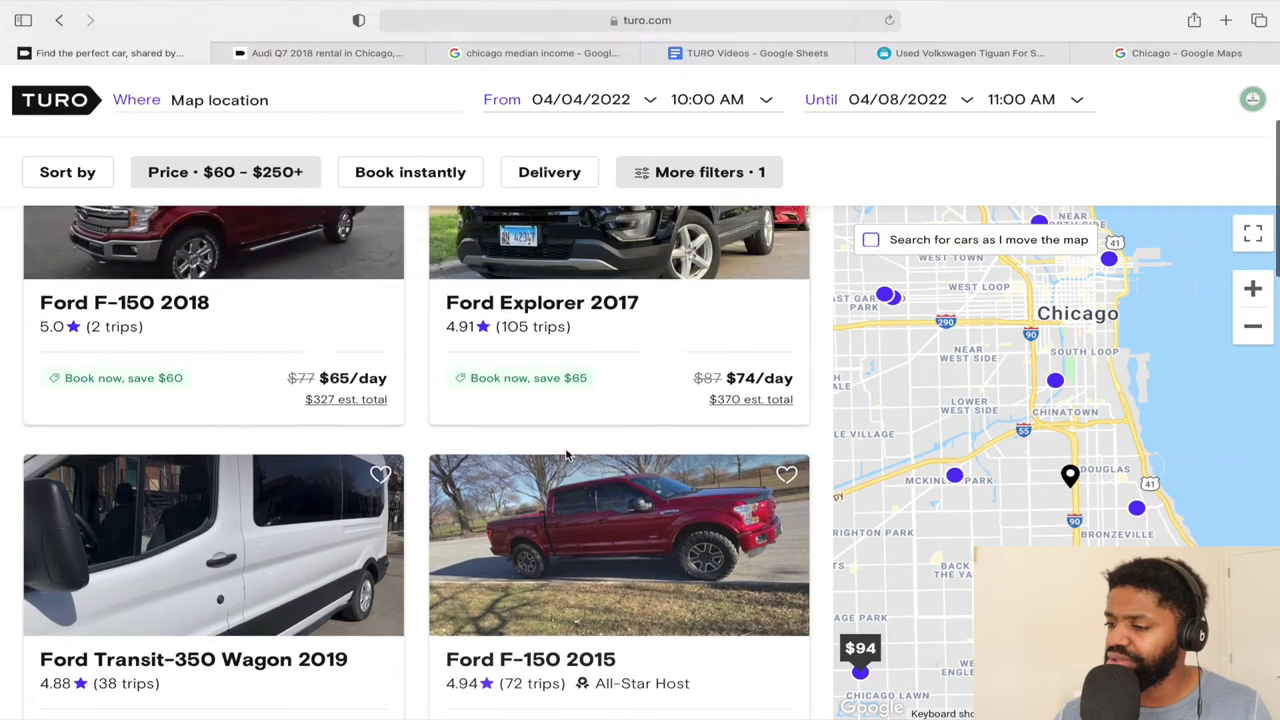
scroll(566, 455, "down", 5)
scroll(566, 455, "down", 3)
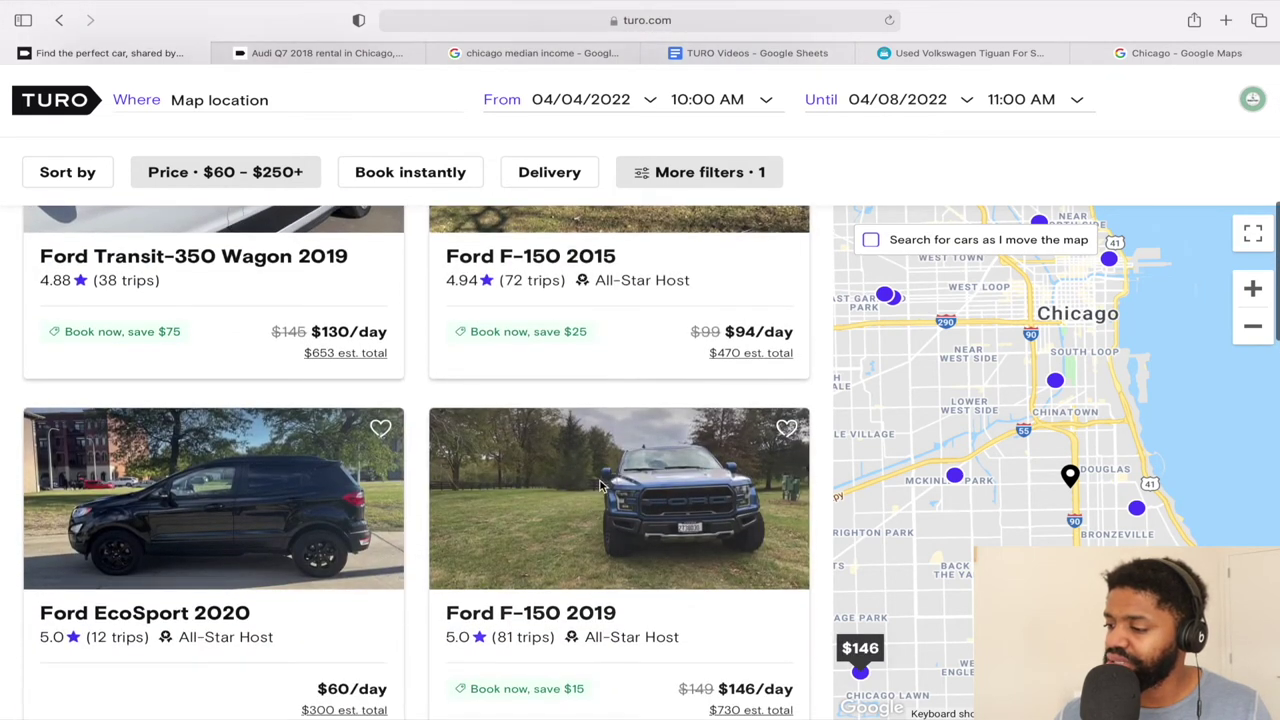
scroll(600, 486, "up", 4)
scroll(600, 486, "down", 3)
scroll(577, 318, "up", 1)
left_click(576, 309)
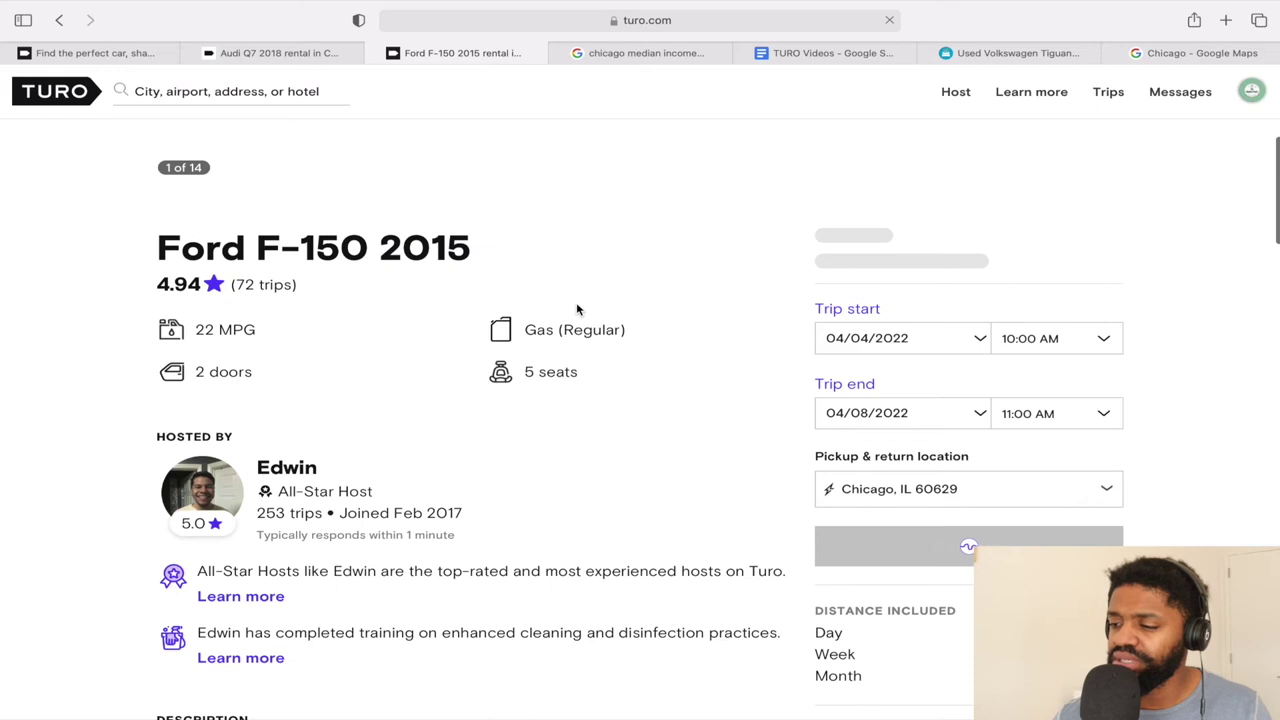
left_click(60, 20)
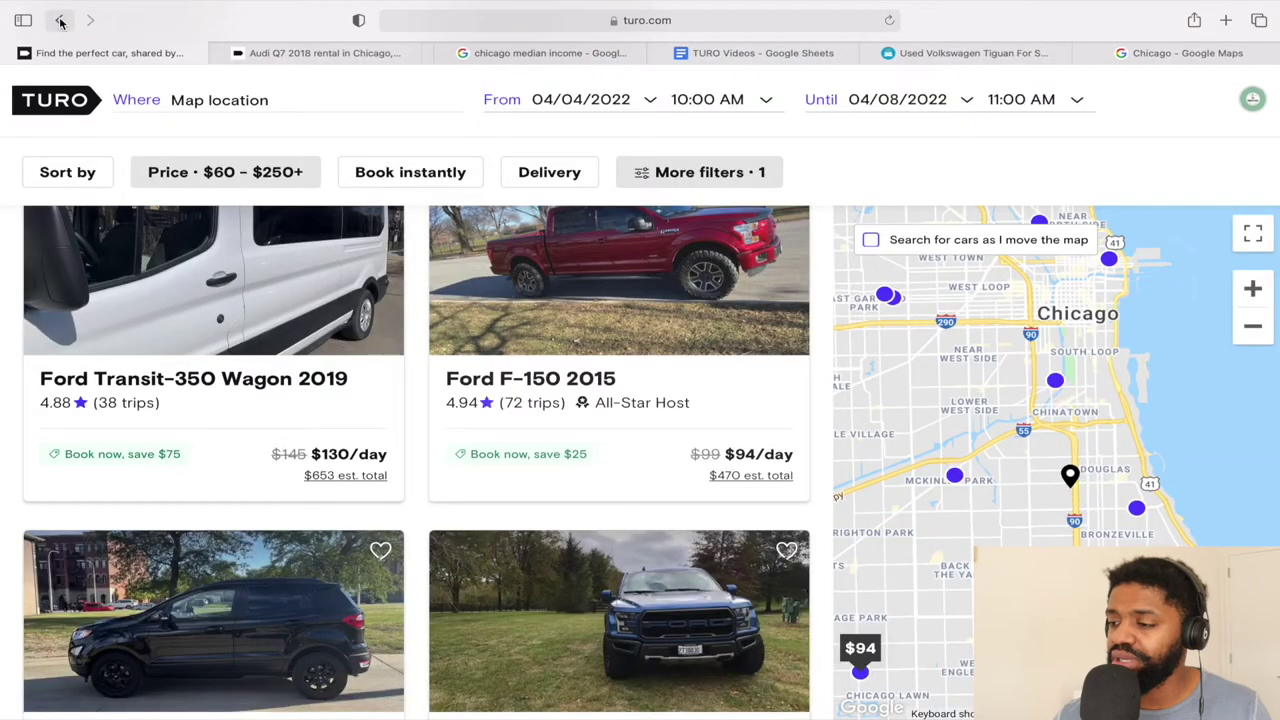
Reopen the Ford F-150 2019 listing, read its full description and tolls FAQ, and return to the results.
scroll(554, 489, "down", 3)
left_click(554, 489)
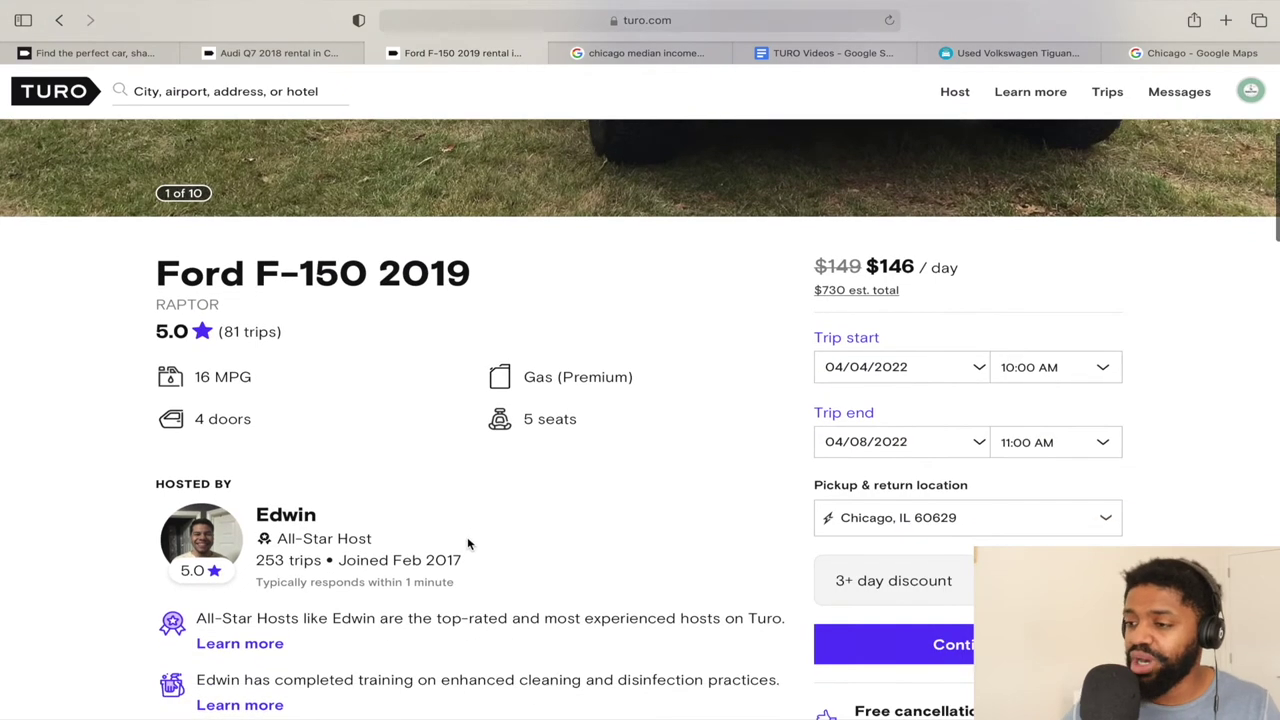
scroll(468, 543, "down", 1)
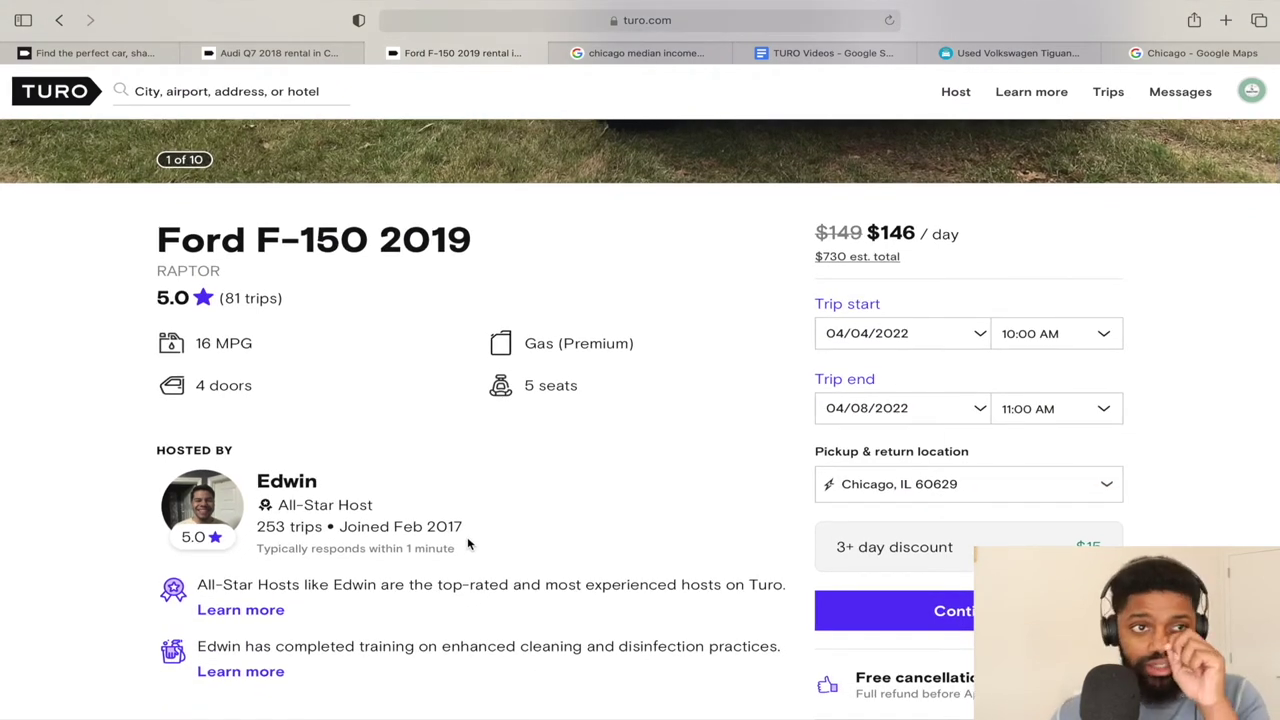
scroll(468, 543, "down", 5)
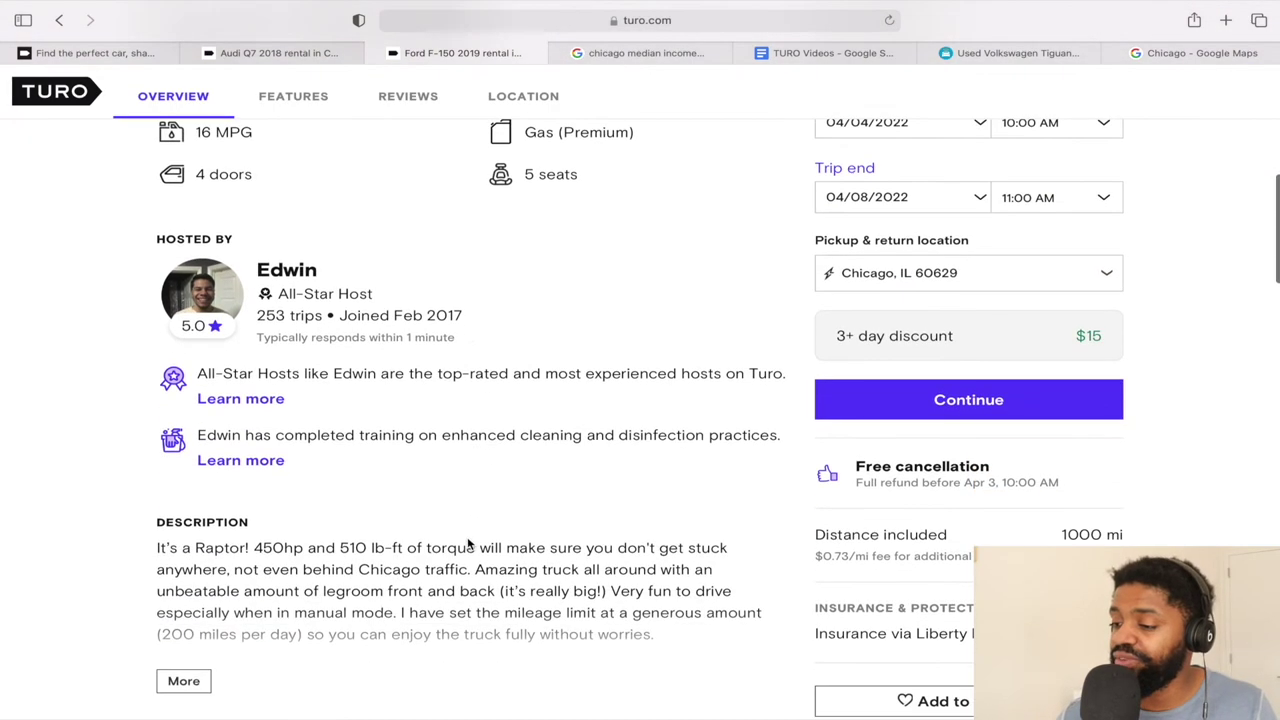
left_click(184, 535)
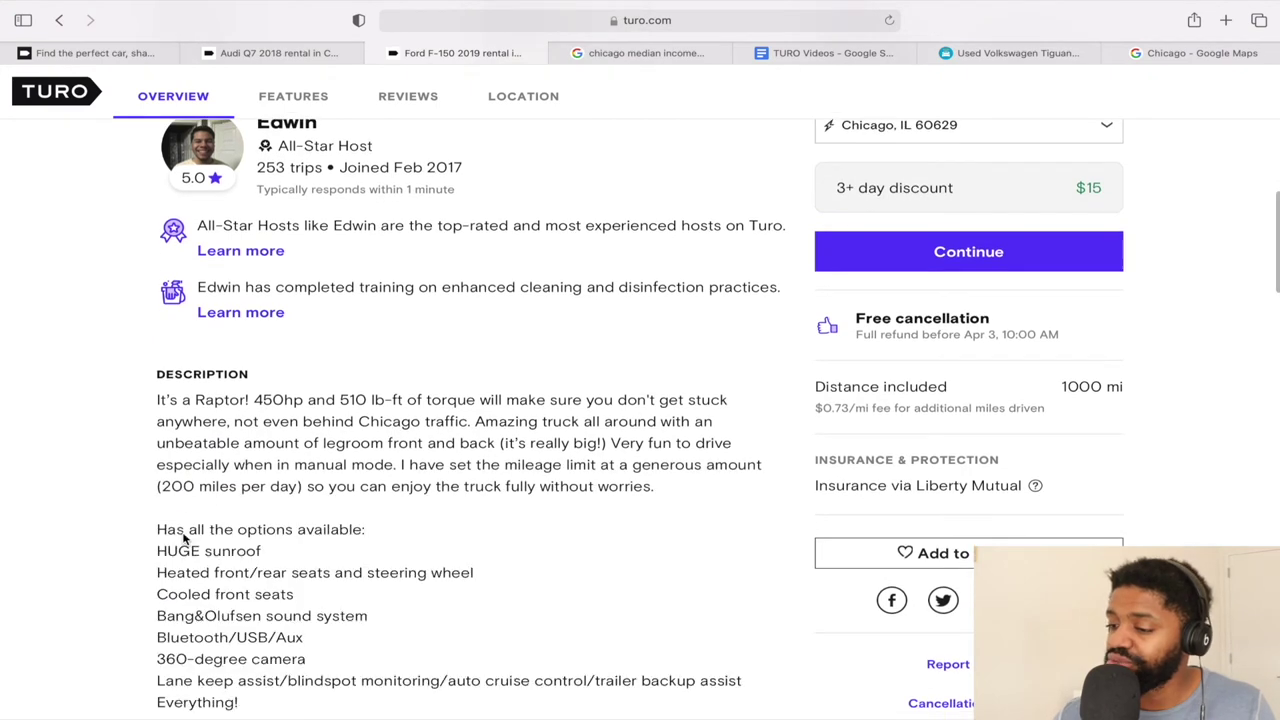
scroll(400, 596, "down", 12)
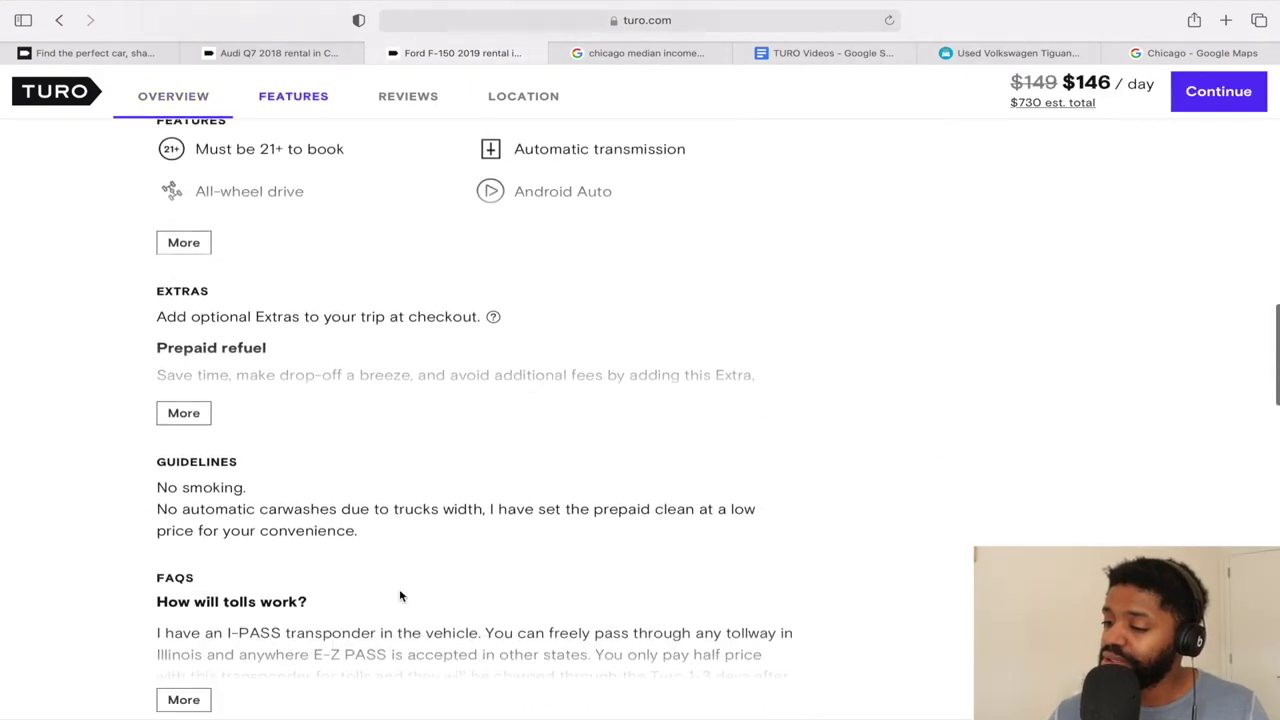
scroll(398, 593, "down", 1)
left_click(180, 497)
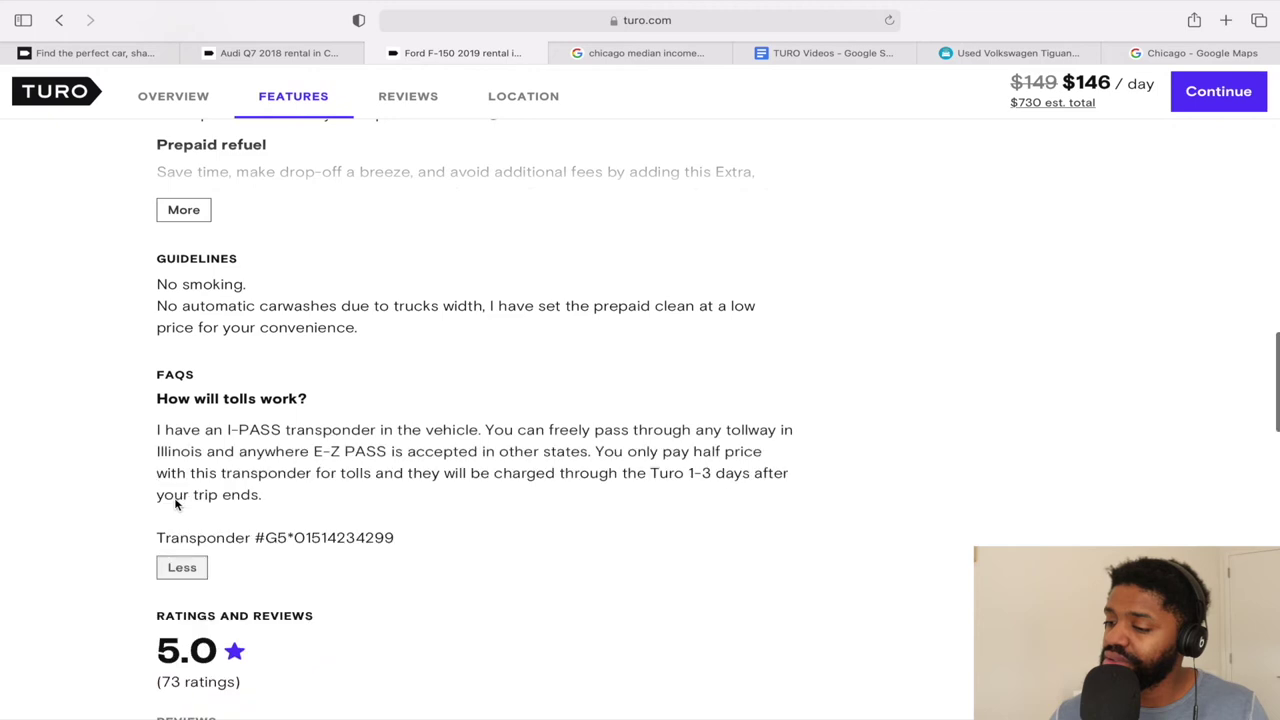
left_click(59, 21)
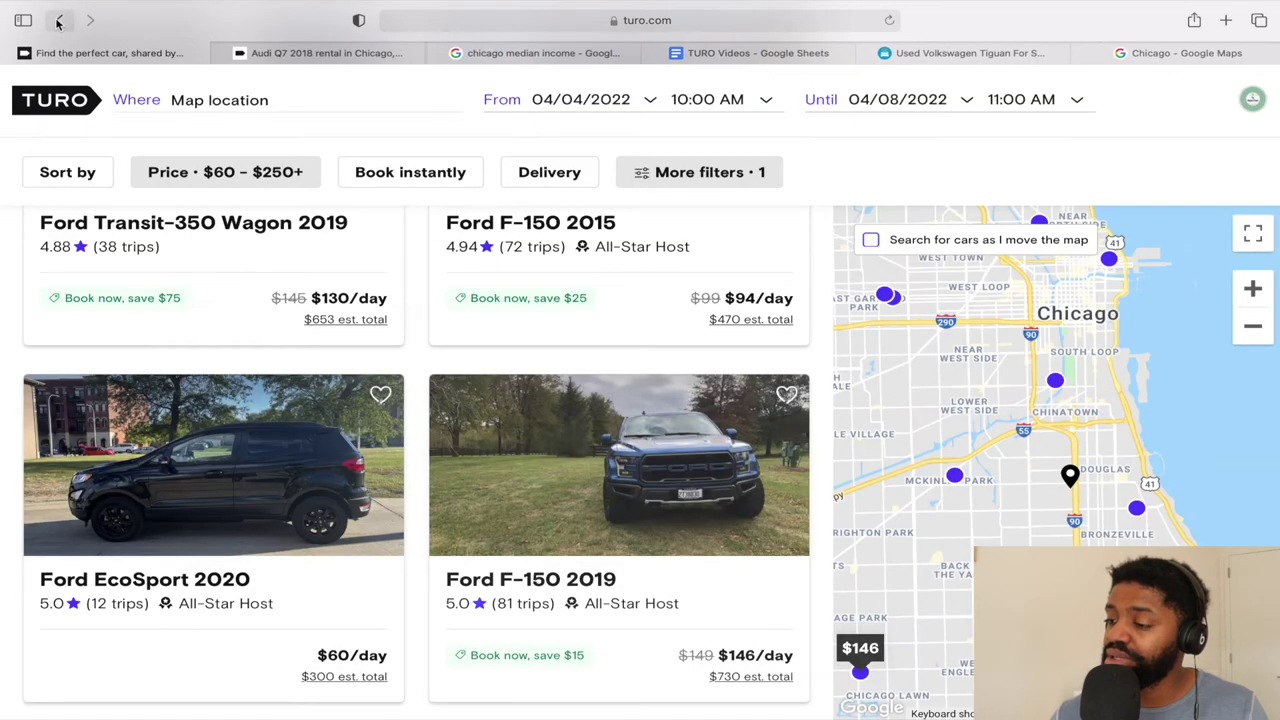
Scan the remaining Ford results once more, ending at the F-150 2015 and F-150 2019 listings.
scroll(468, 440, "down", 3)
scroll(468, 446, "down", 9)
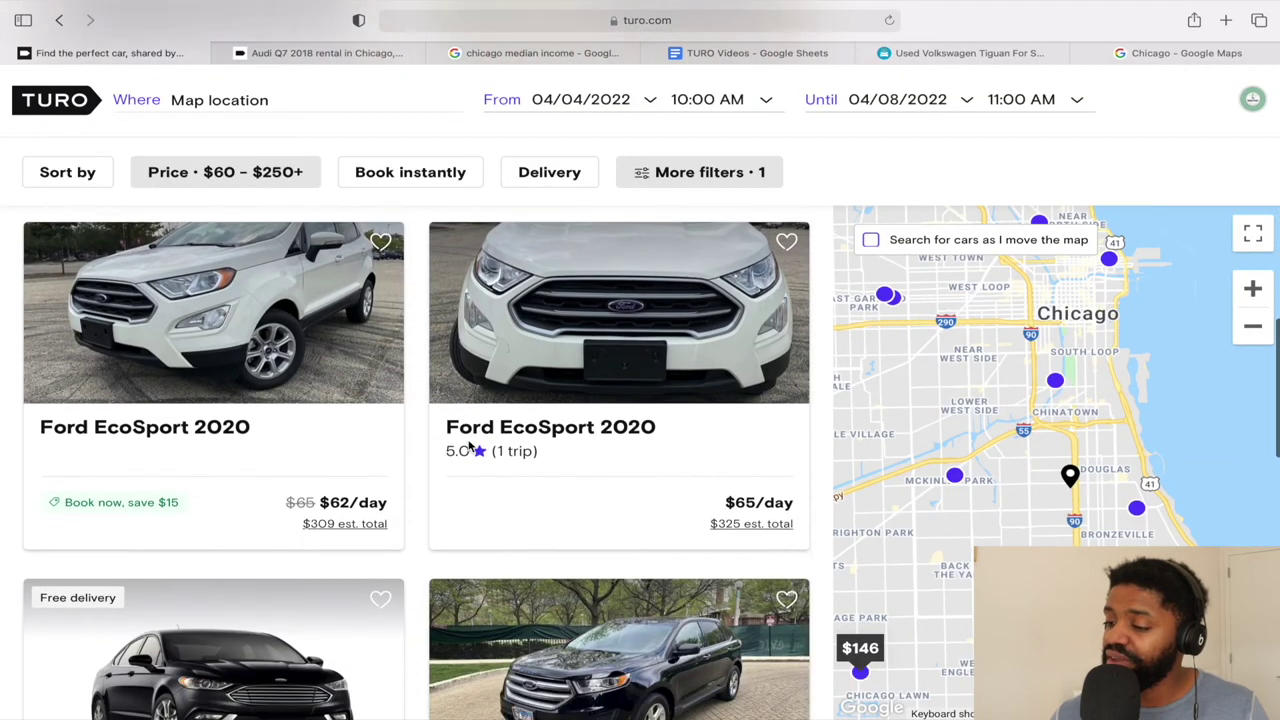
scroll(468, 440, "up", 9)
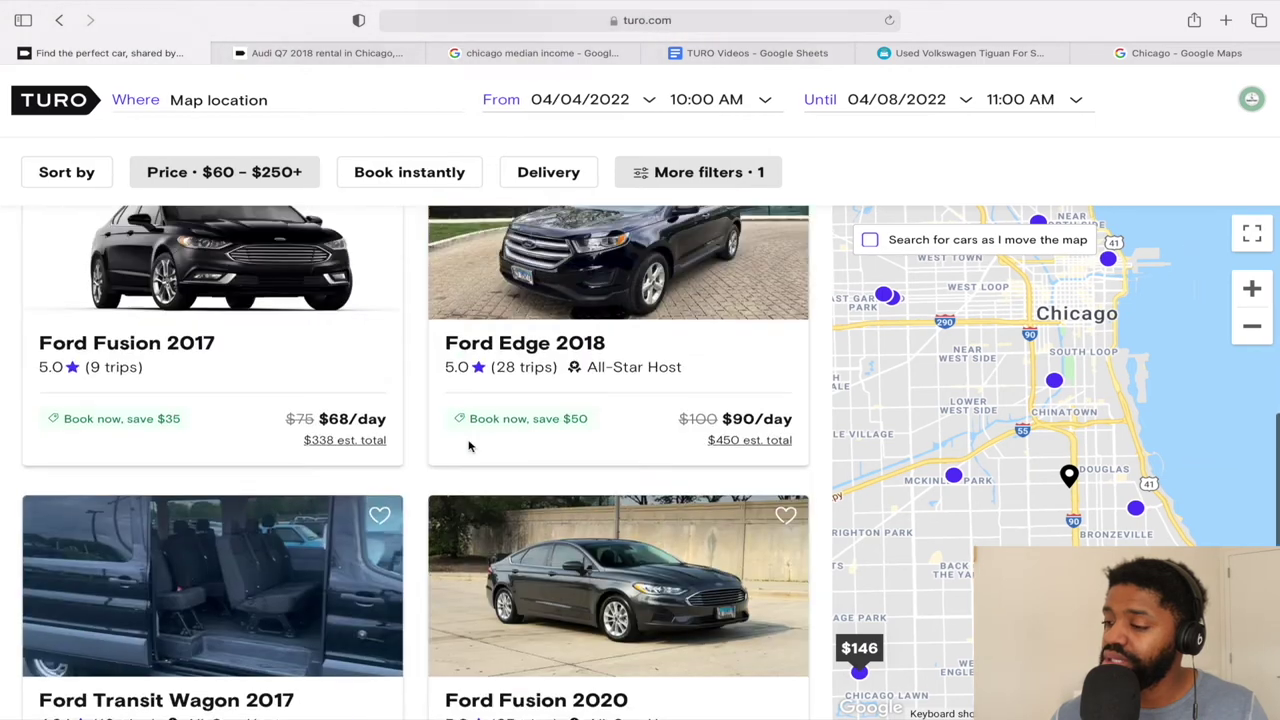
scroll(468, 446, "up", 3)
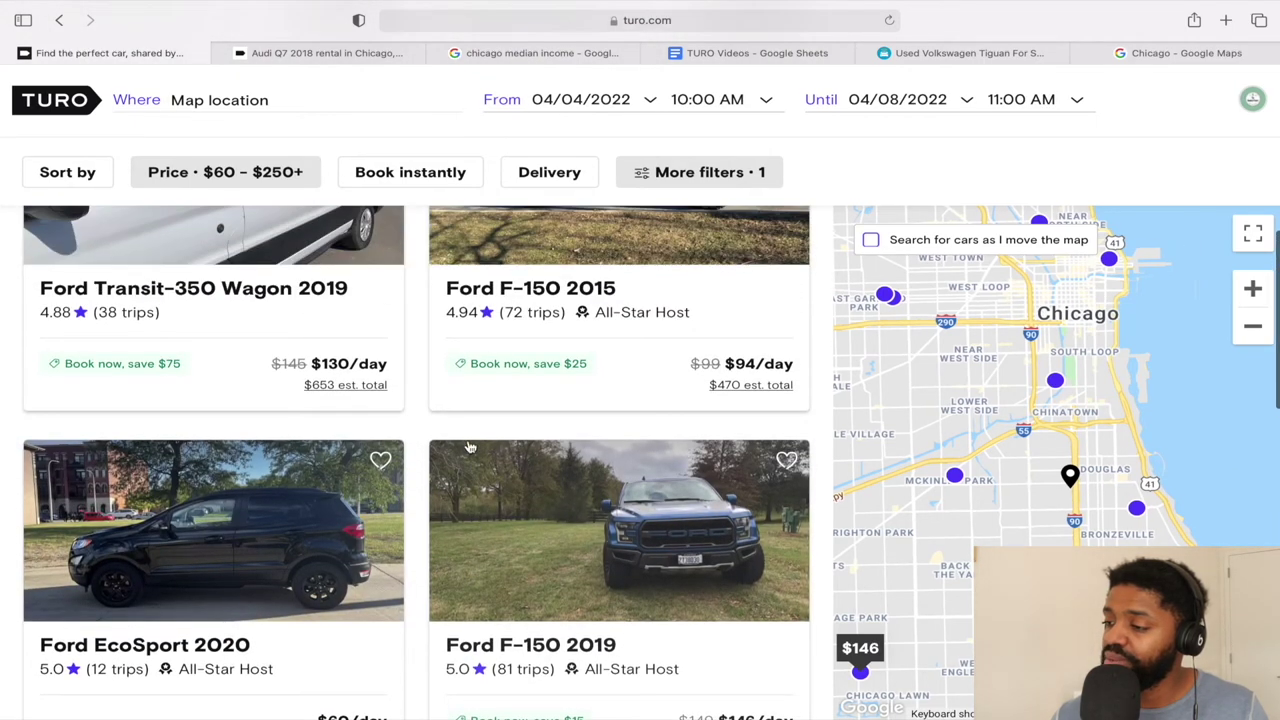
scroll(470, 447, "down", 1)
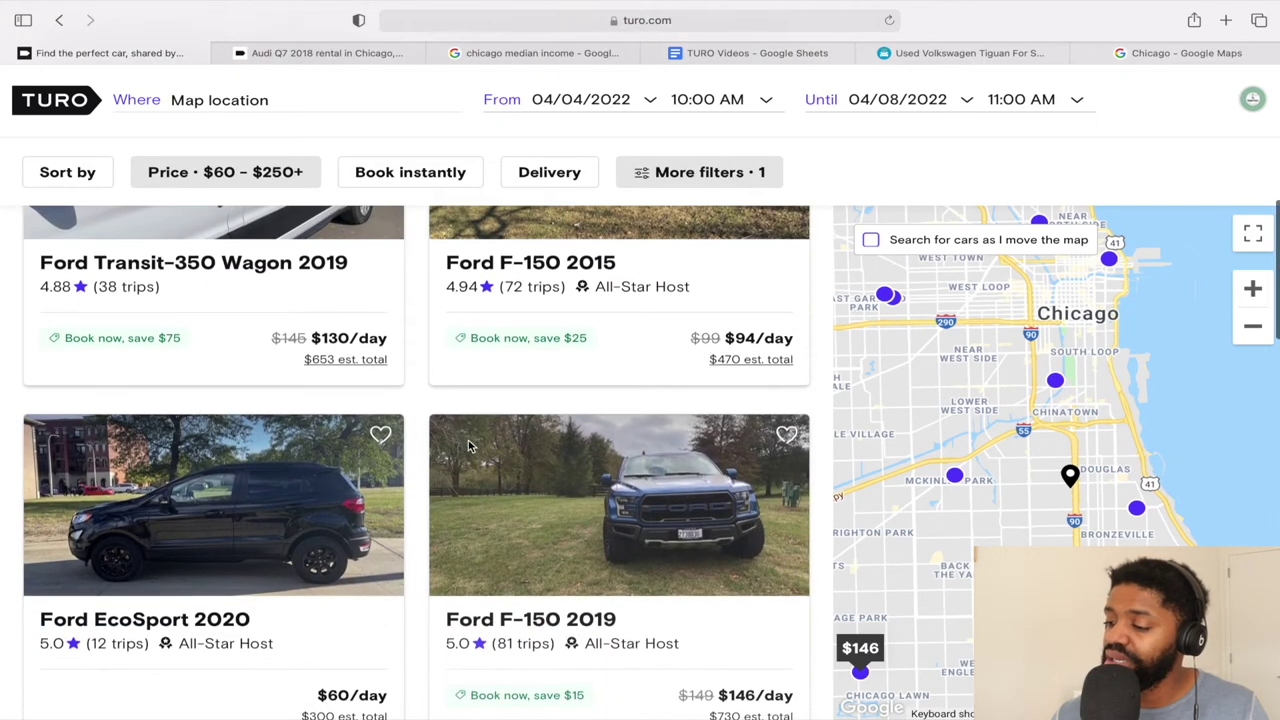
scroll(470, 447, "down", 1)
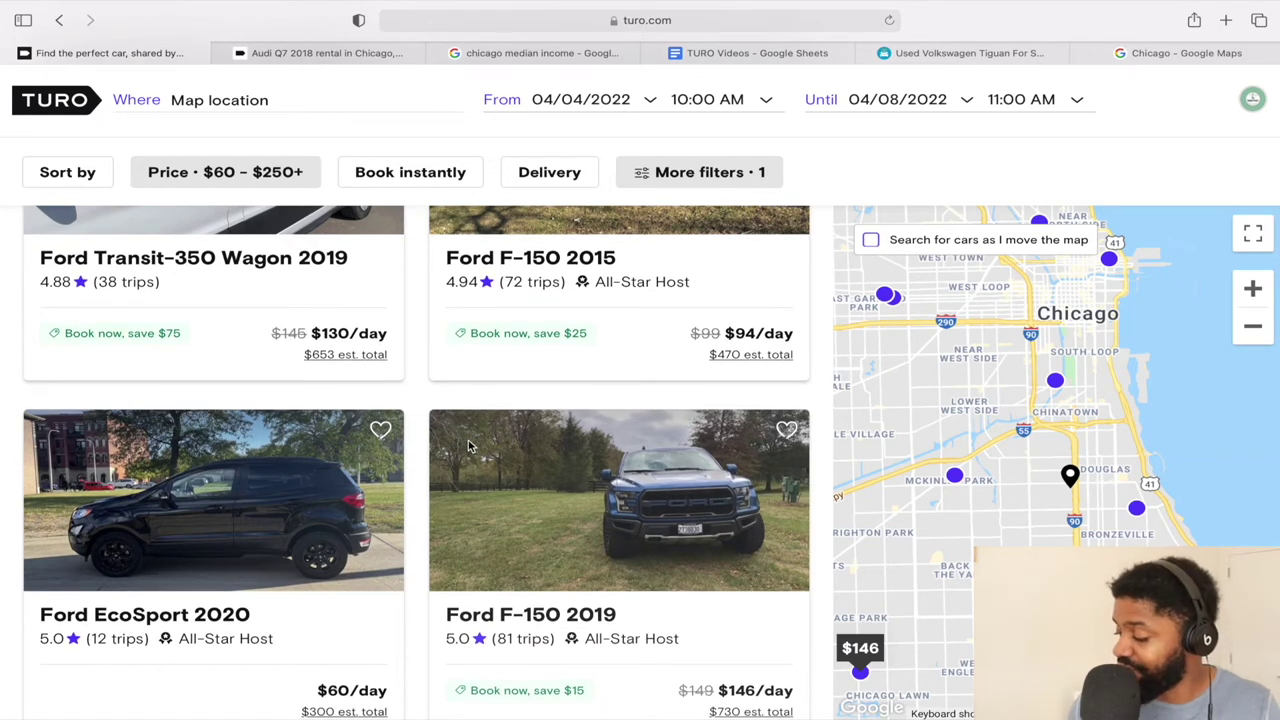
Change the vehicle make filter to Hyundai and show the matching results.
left_click(758, 53)
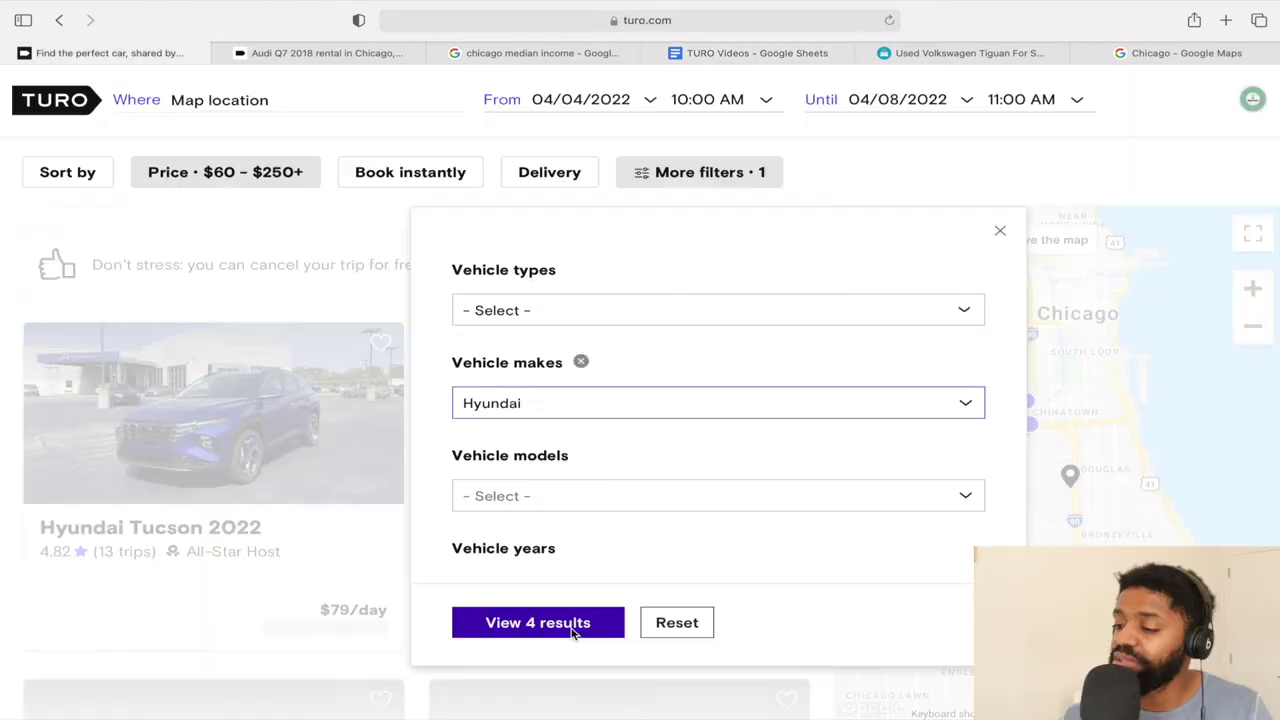
left_click(580, 623)
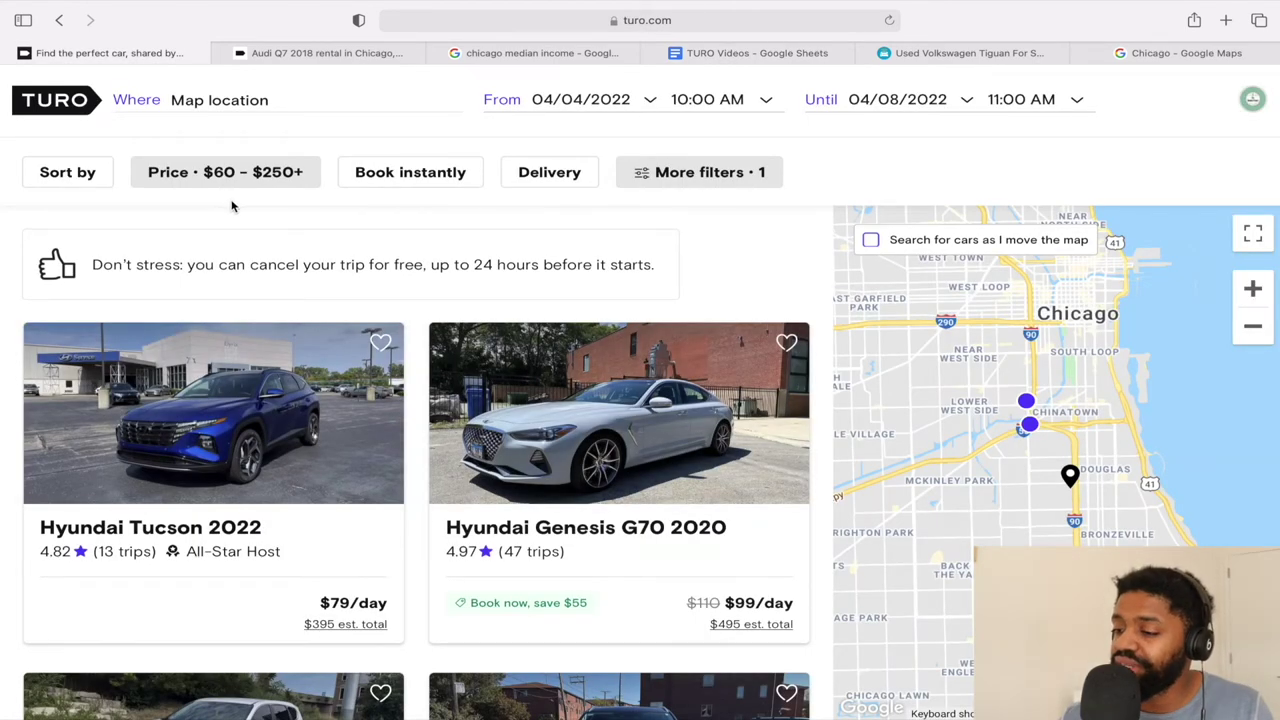
Compare the Hyundai results from $60 per day, and lower the price filter's minimum to $15 per day.
scroll(255, 322, "down", 1)
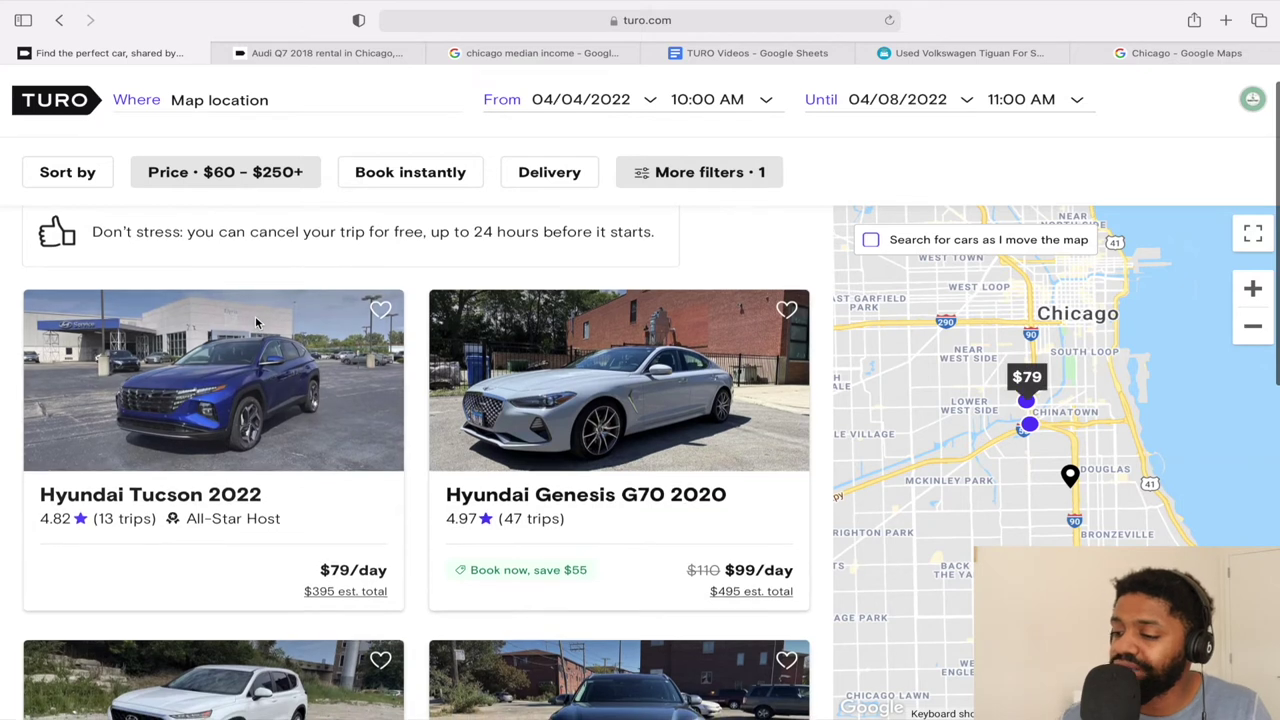
scroll(255, 316, "down", 5)
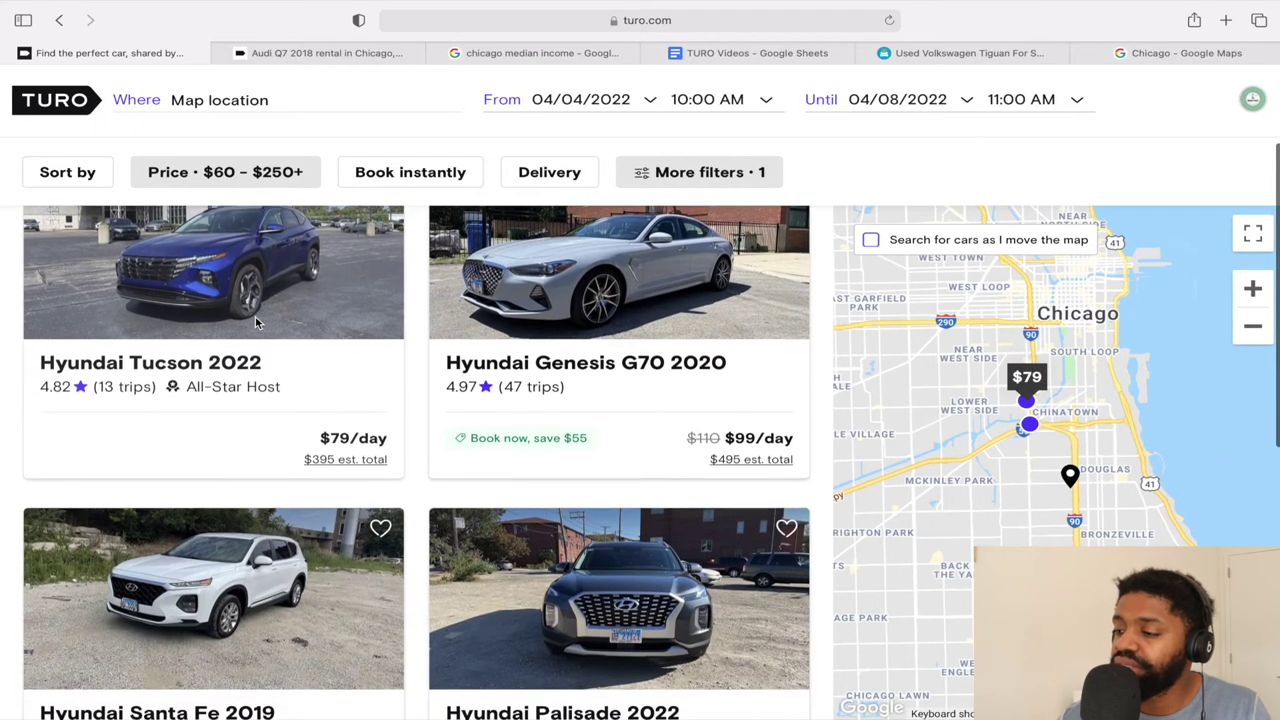
scroll(255, 322, "down", 6)
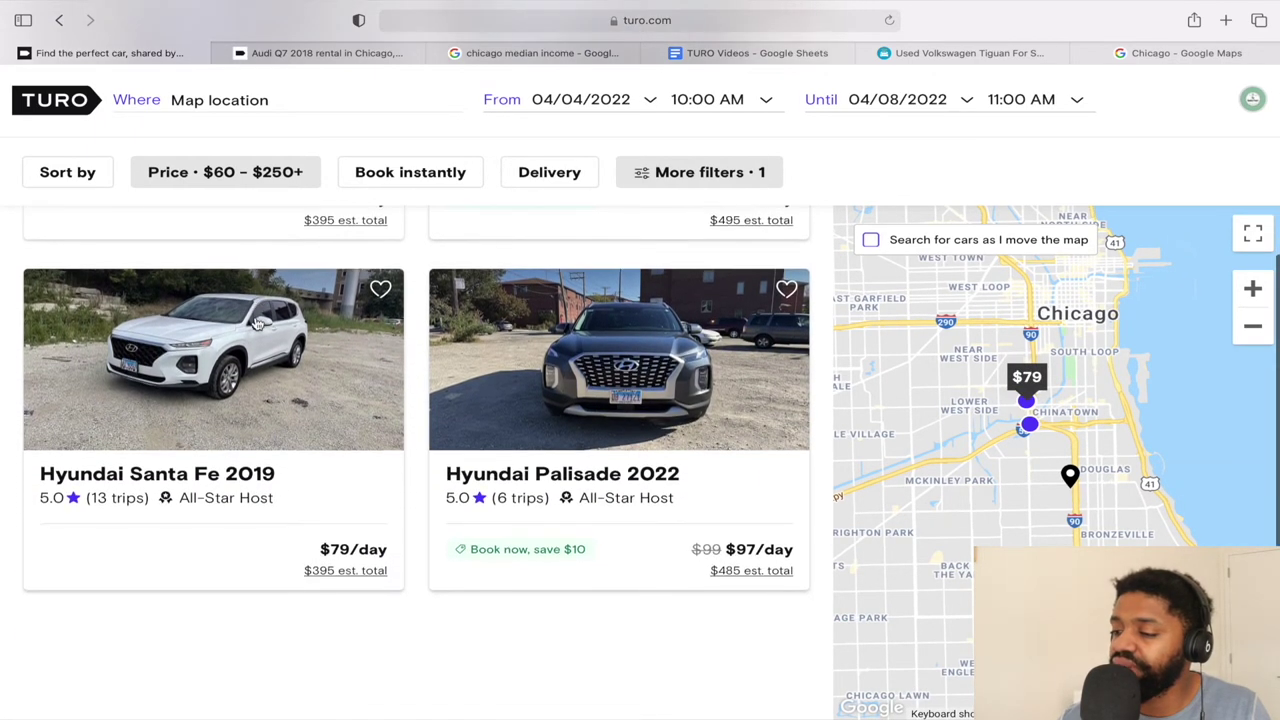
scroll(255, 322, "up", 2)
scroll(255, 322, "up", 1)
left_click(243, 172)
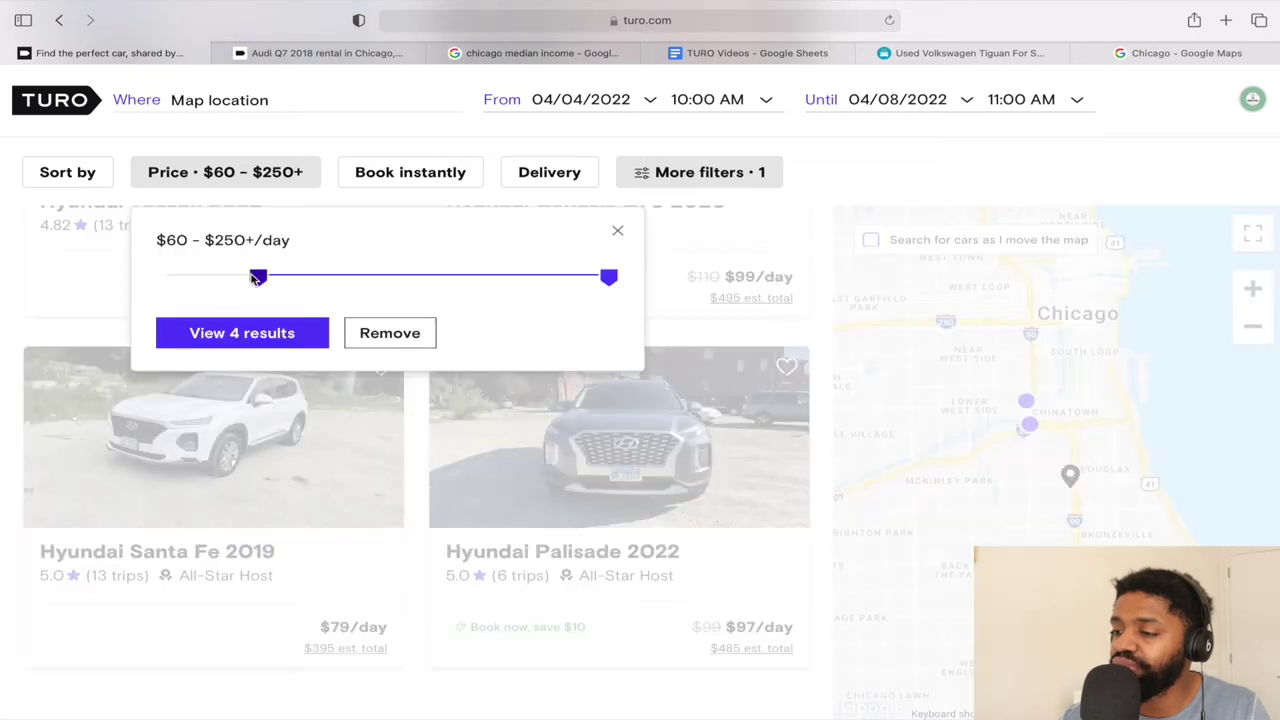
left_click_drag(222, 278, 172, 275)
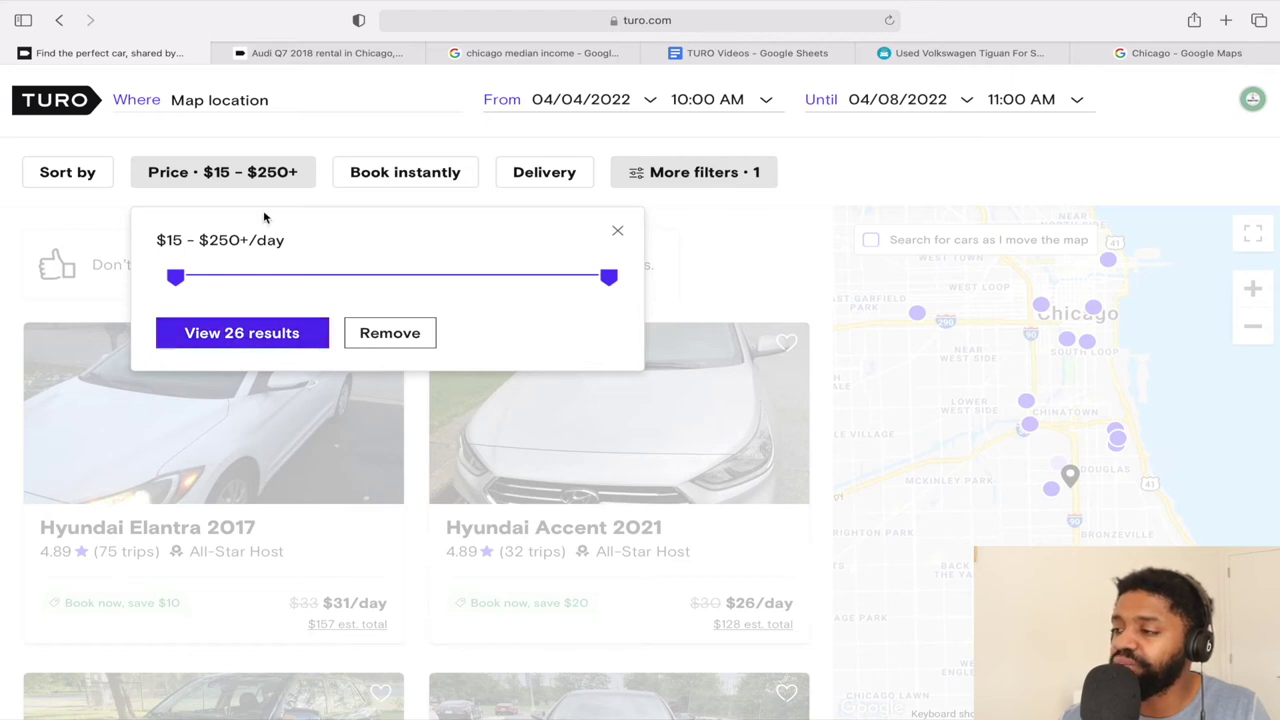
Change the vehicle make filter to Kia, and widen the price range to $10 – $250+ per day.
left_click(757, 53)
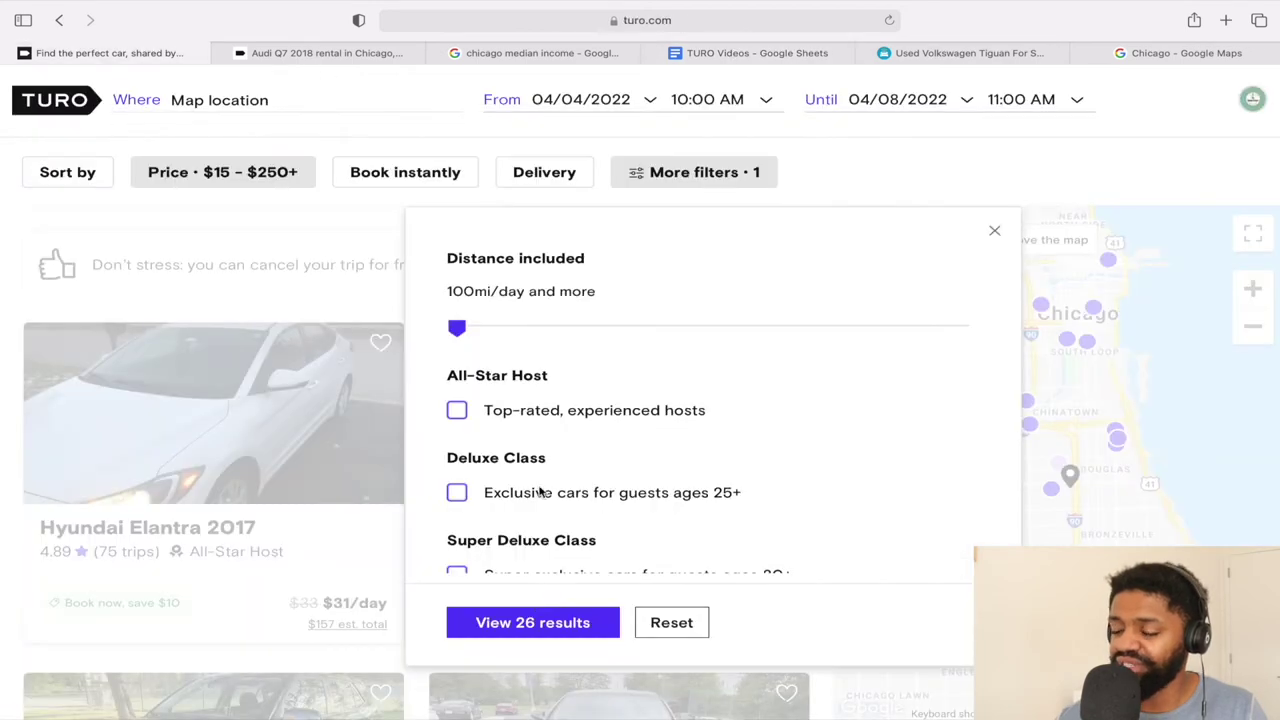
scroll(539, 491, "down", 1)
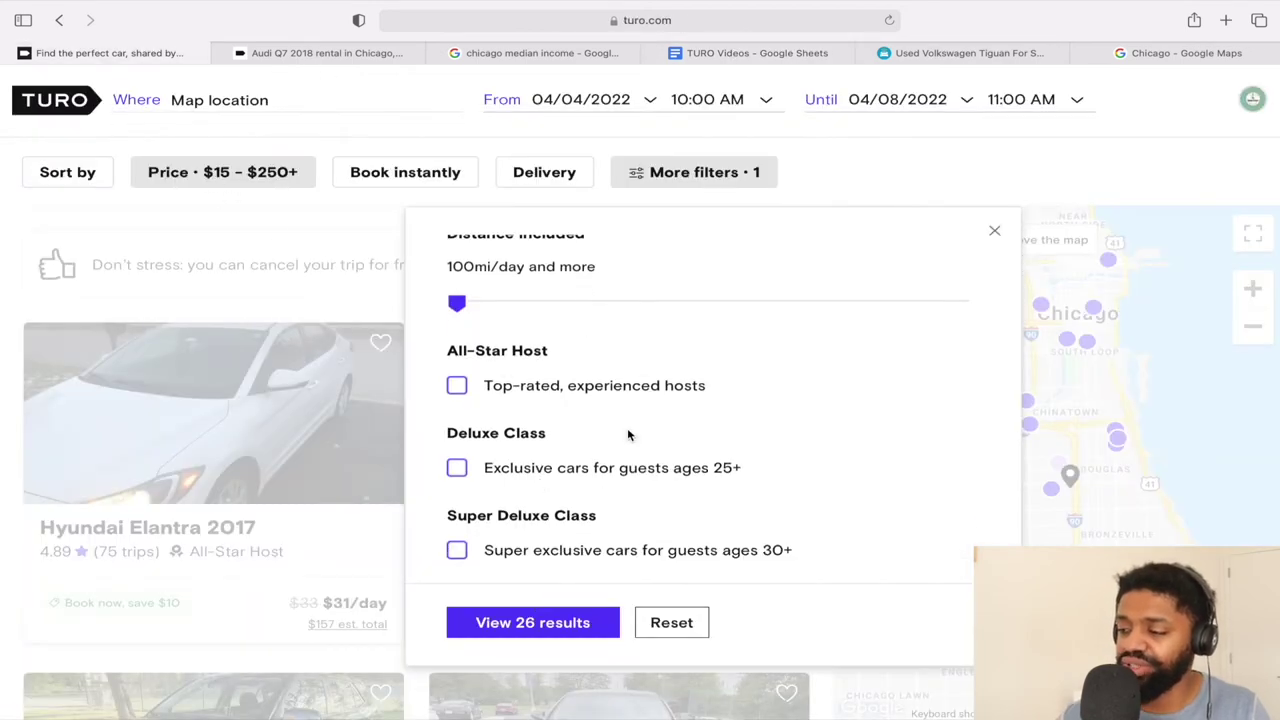
scroll(633, 532, "down", 3)
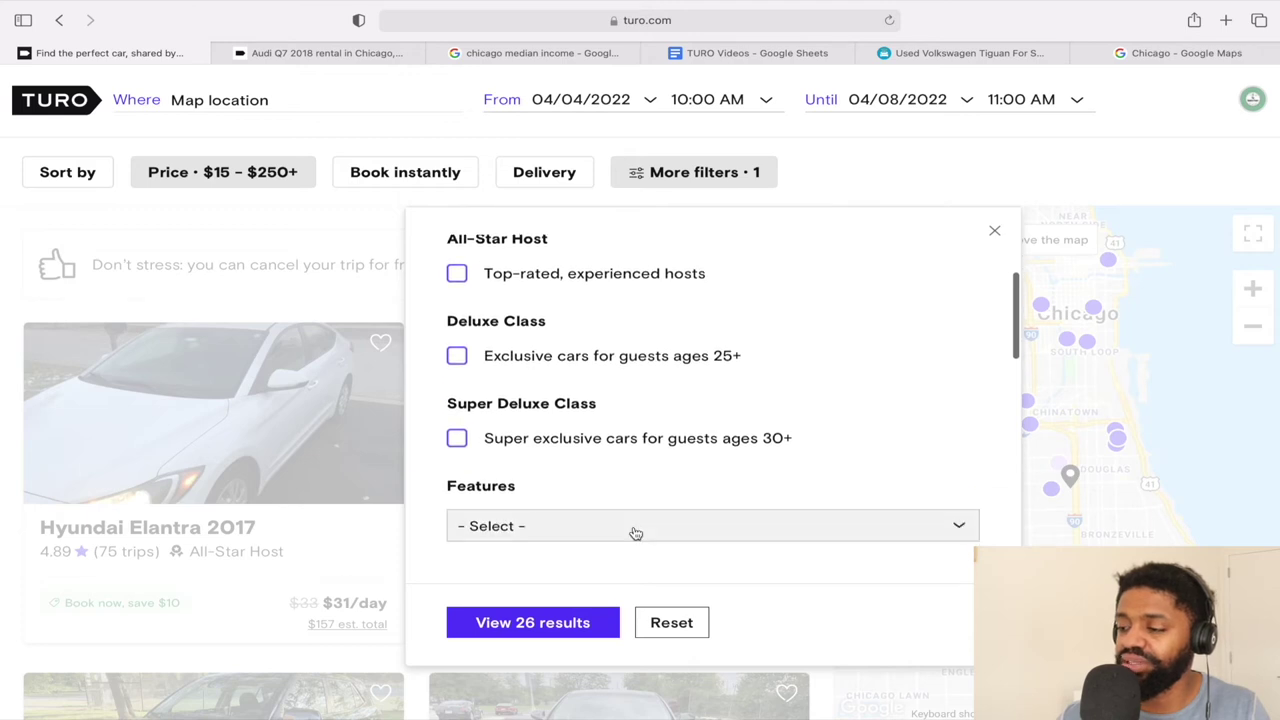
scroll(633, 532, "down", 3)
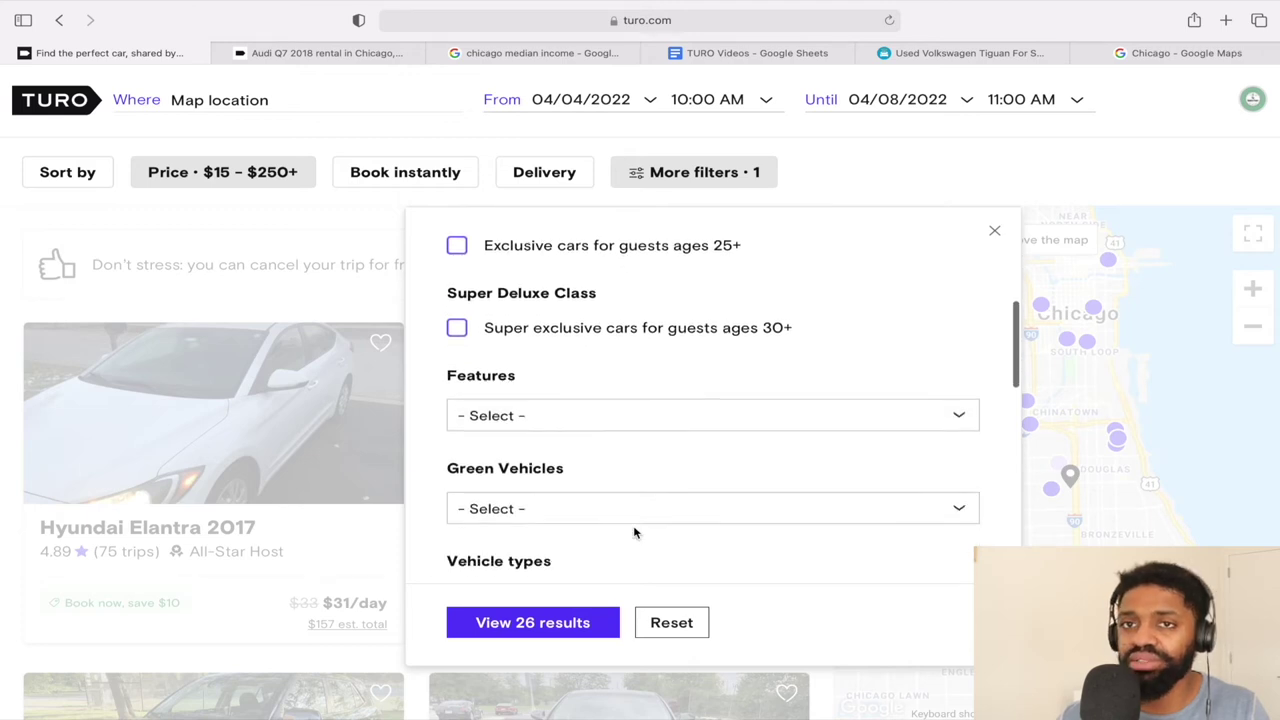
scroll(633, 532, "down", 1)
scroll(610, 528, "down", 3)
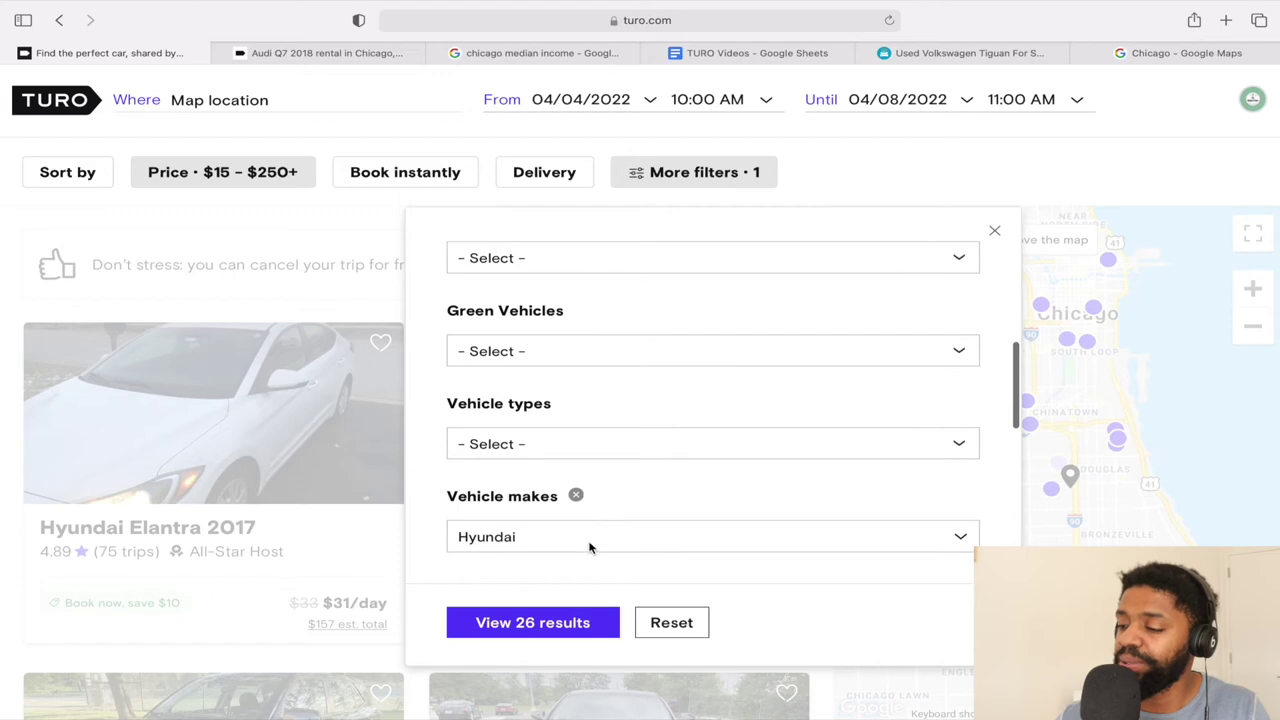
left_click(592, 547)
left_click(559, 632)
left_click(530, 622)
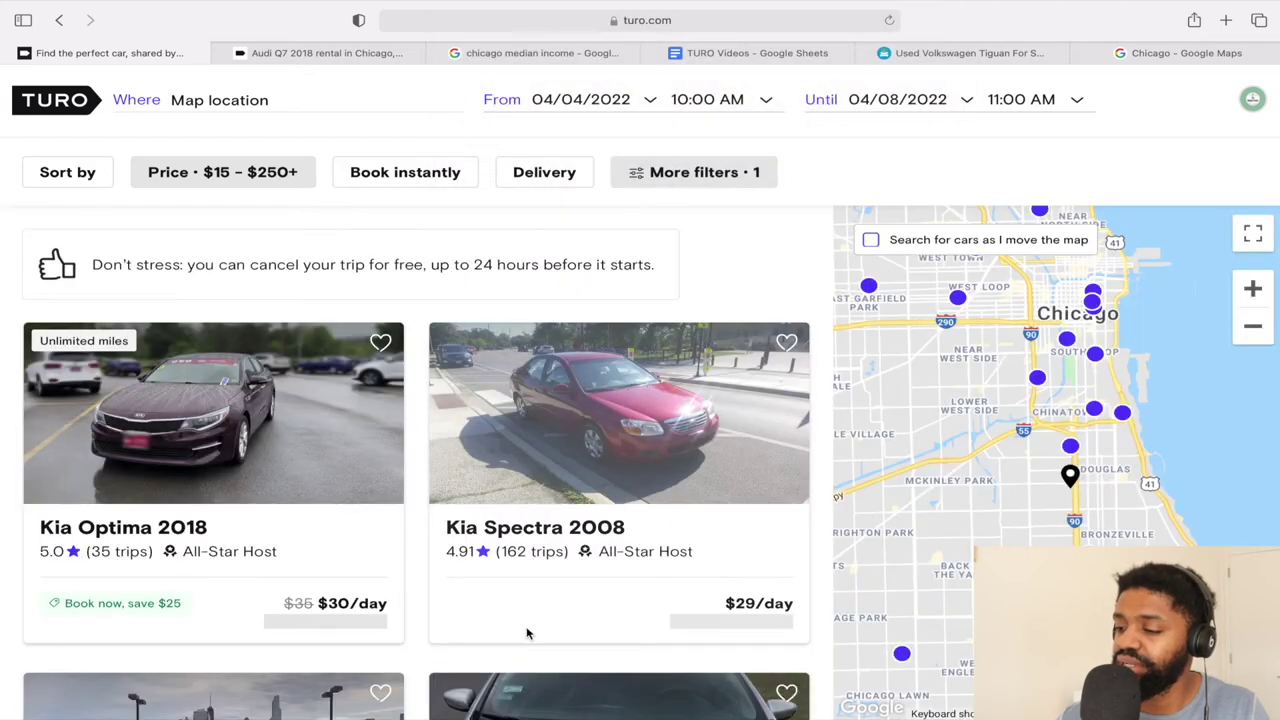
left_click(211, 178)
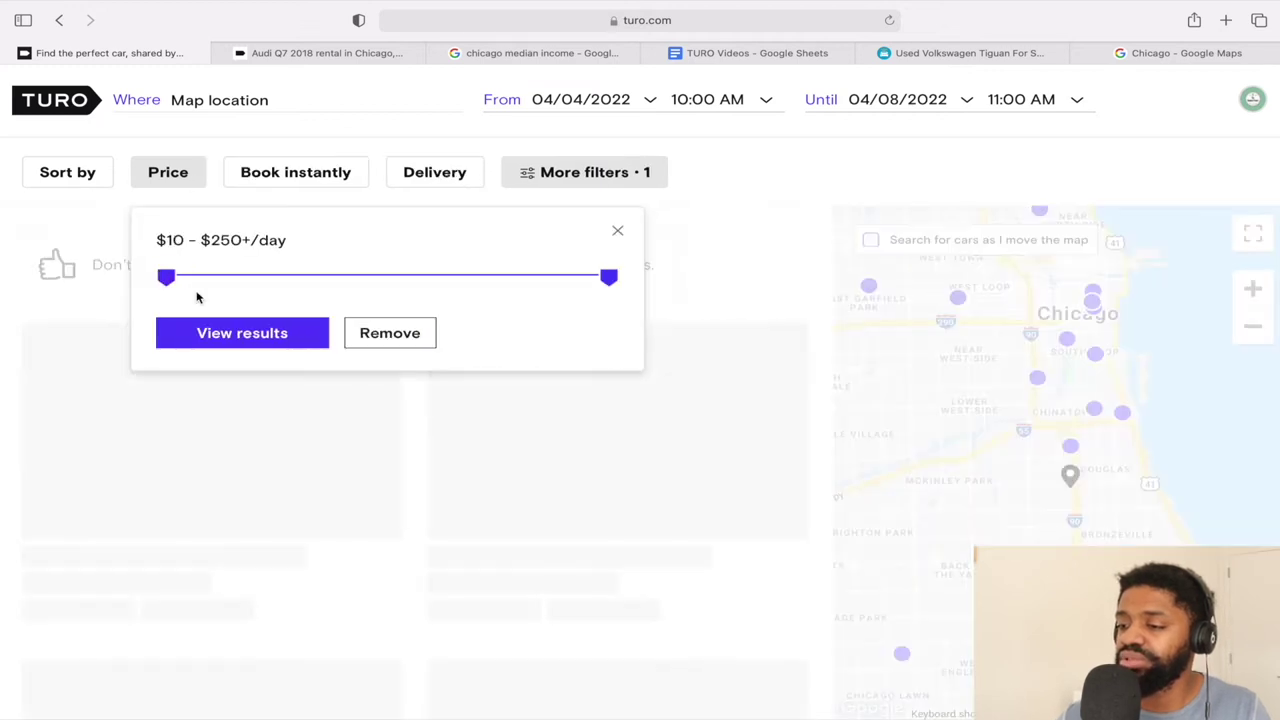
left_click(264, 333)
Examine the full list of Kia results, comparing daily rates of the Optima, Rio, K5, Sorento, Telluride and Stinger listings.
scroll(431, 487, "down", 3)
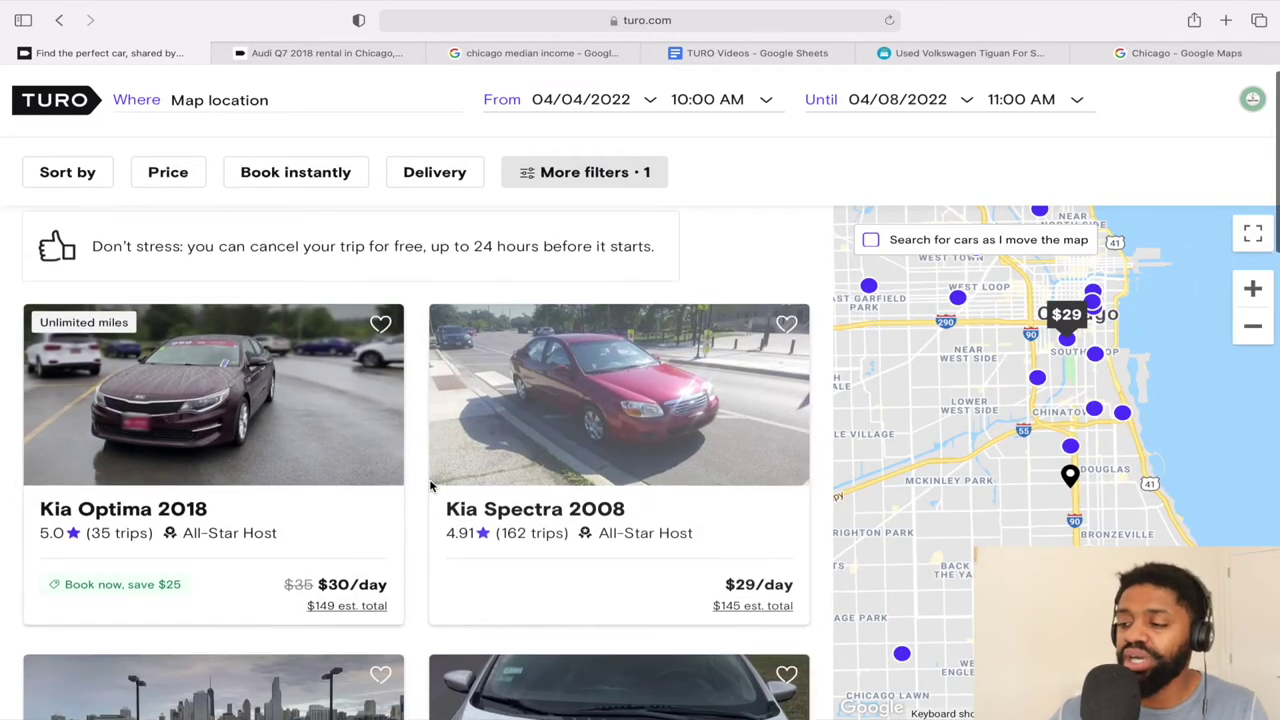
scroll(431, 487, "down", 1)
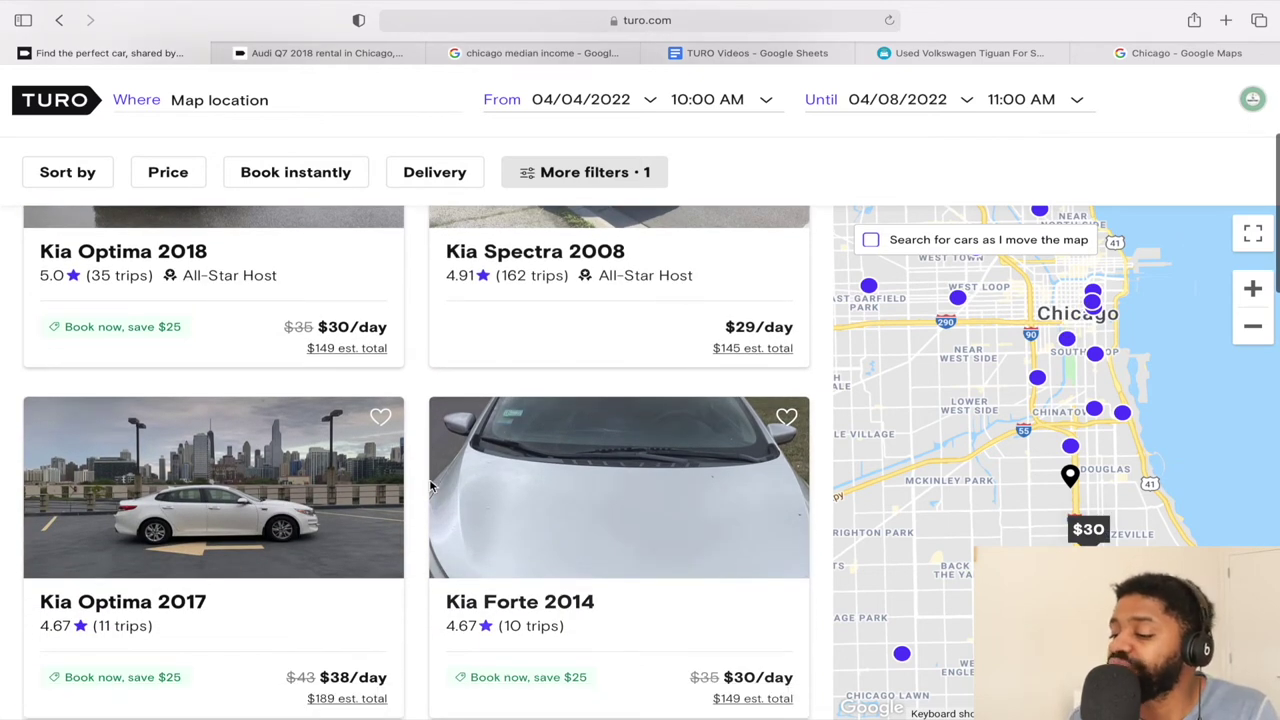
scroll(431, 487, "down", 1)
scroll(431, 487, "down", 6)
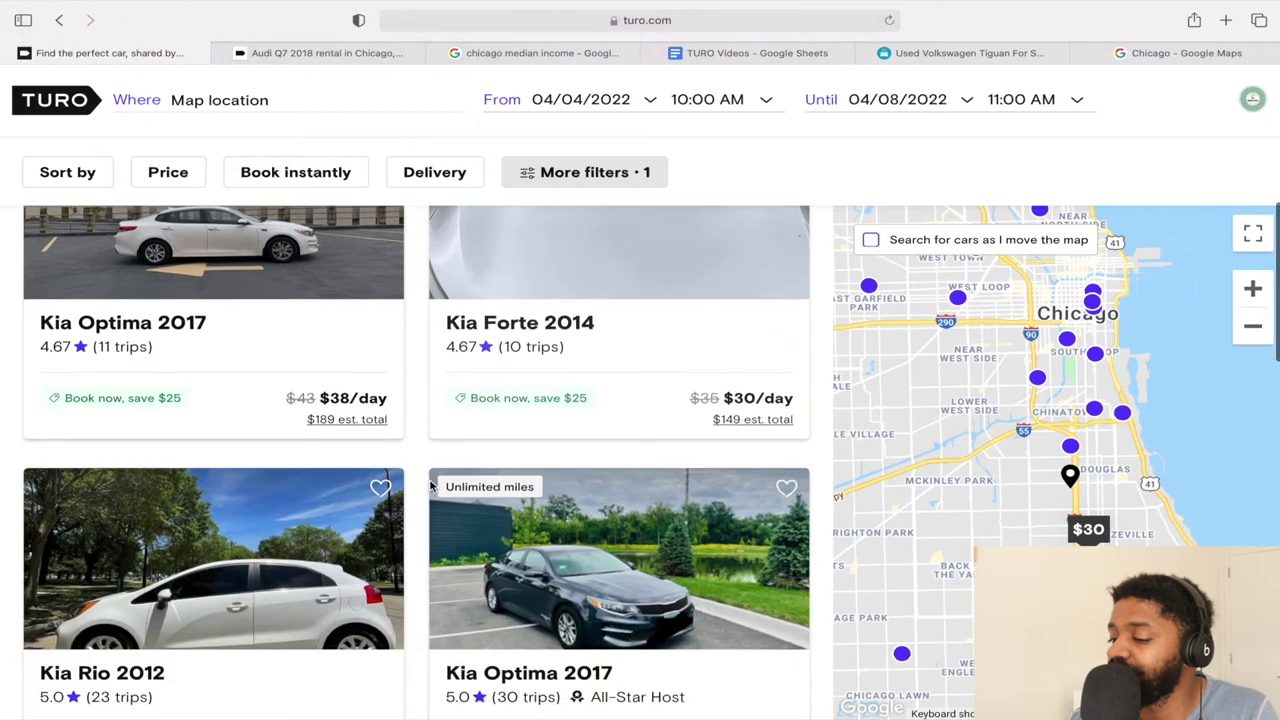
scroll(431, 487, "down", 6)
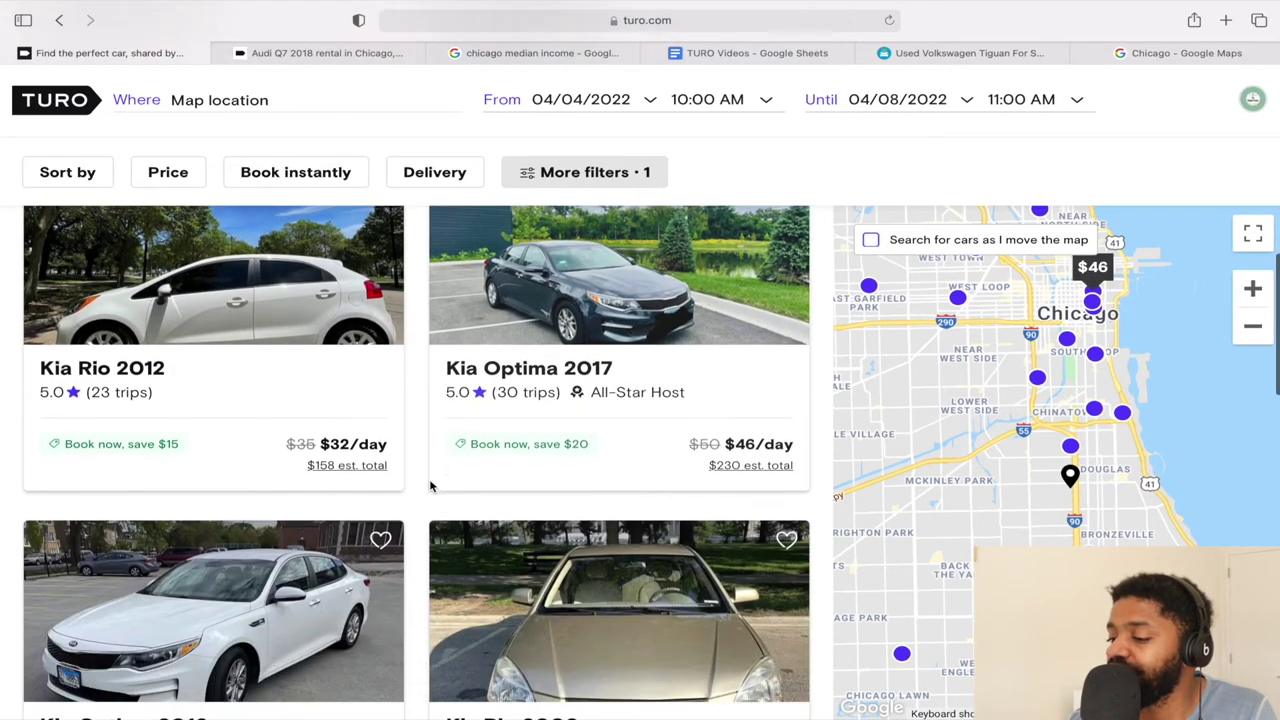
scroll(431, 487, "down", 5)
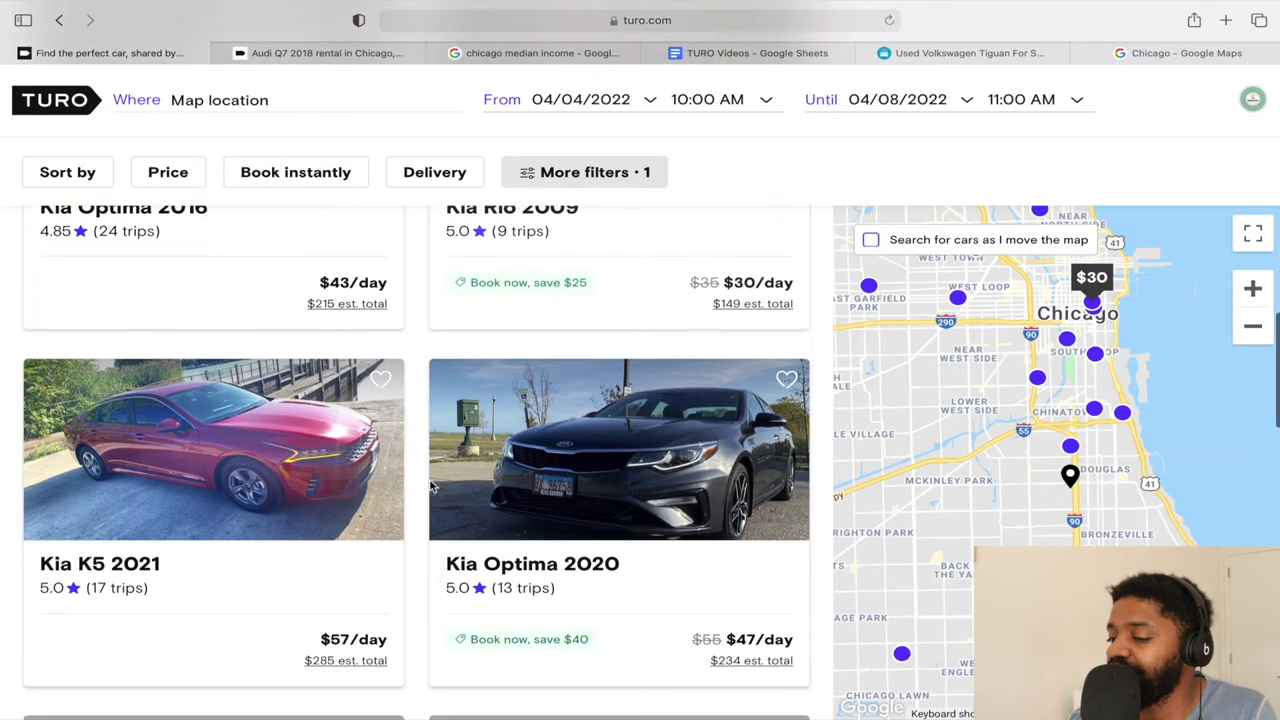
scroll(431, 487, "down", 6)
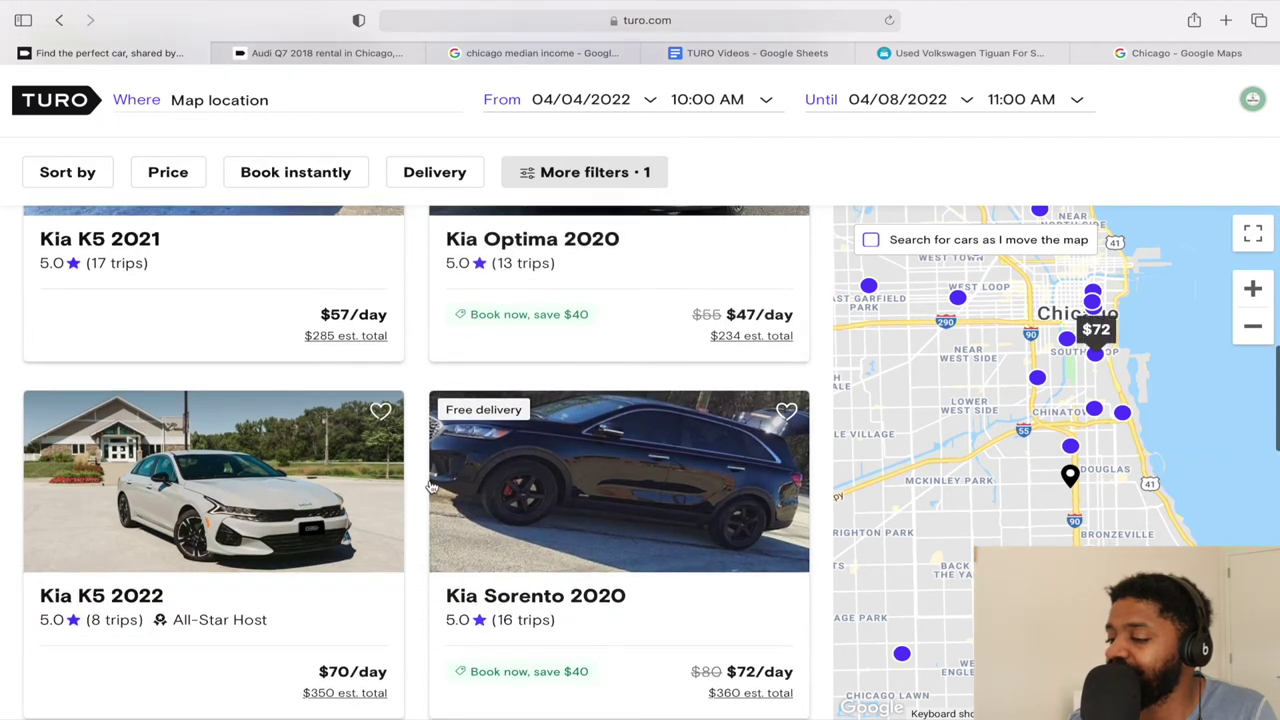
scroll(431, 487, "down", 2)
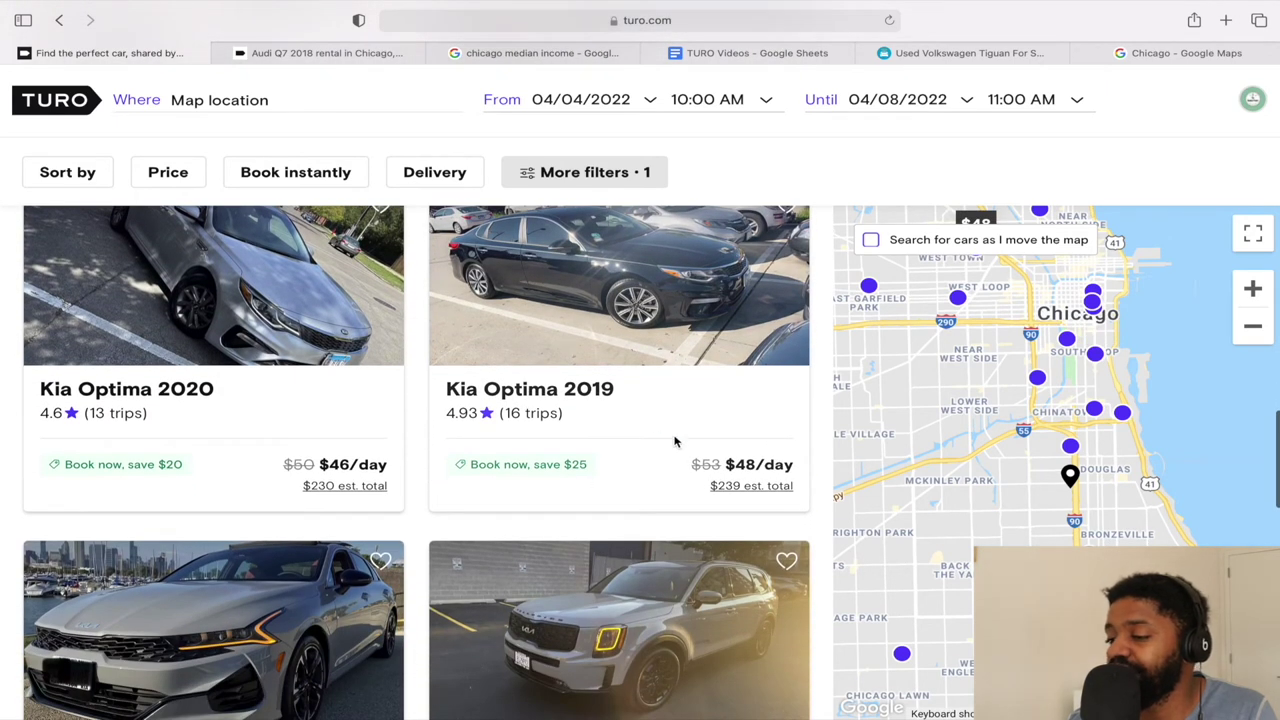
scroll(335, 407, "down", 4)
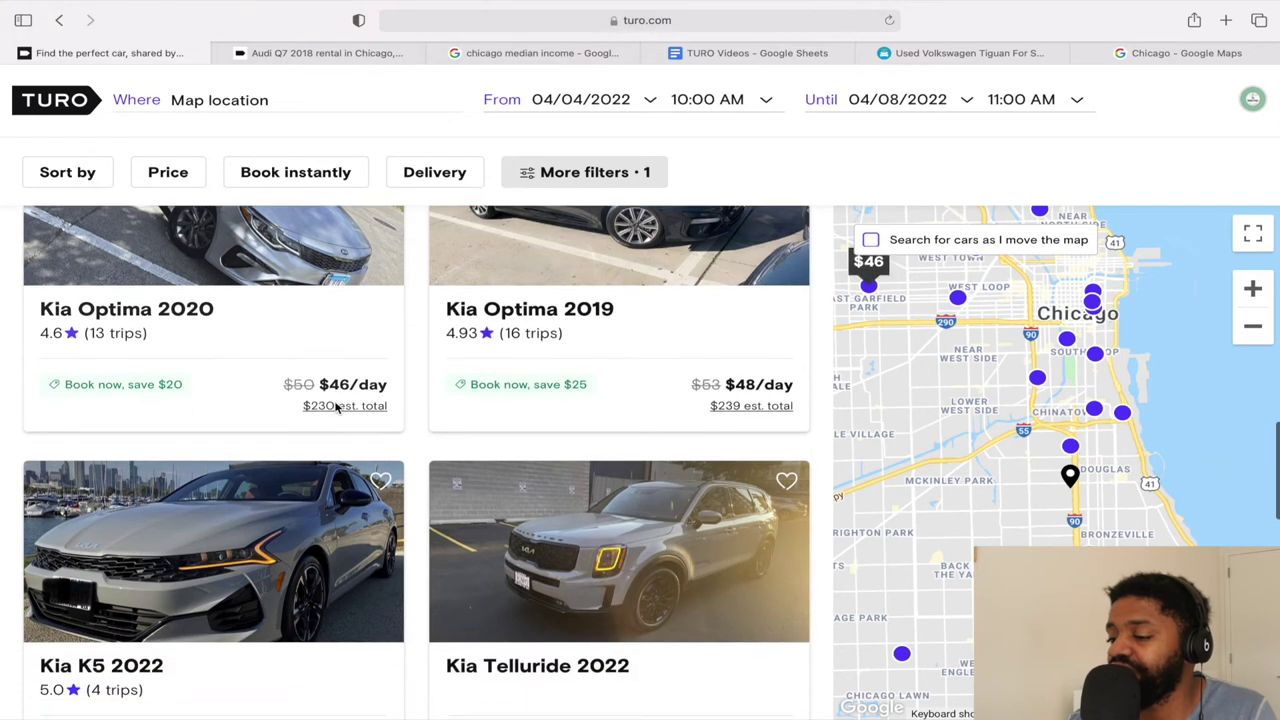
scroll(335, 407, "down", 4)
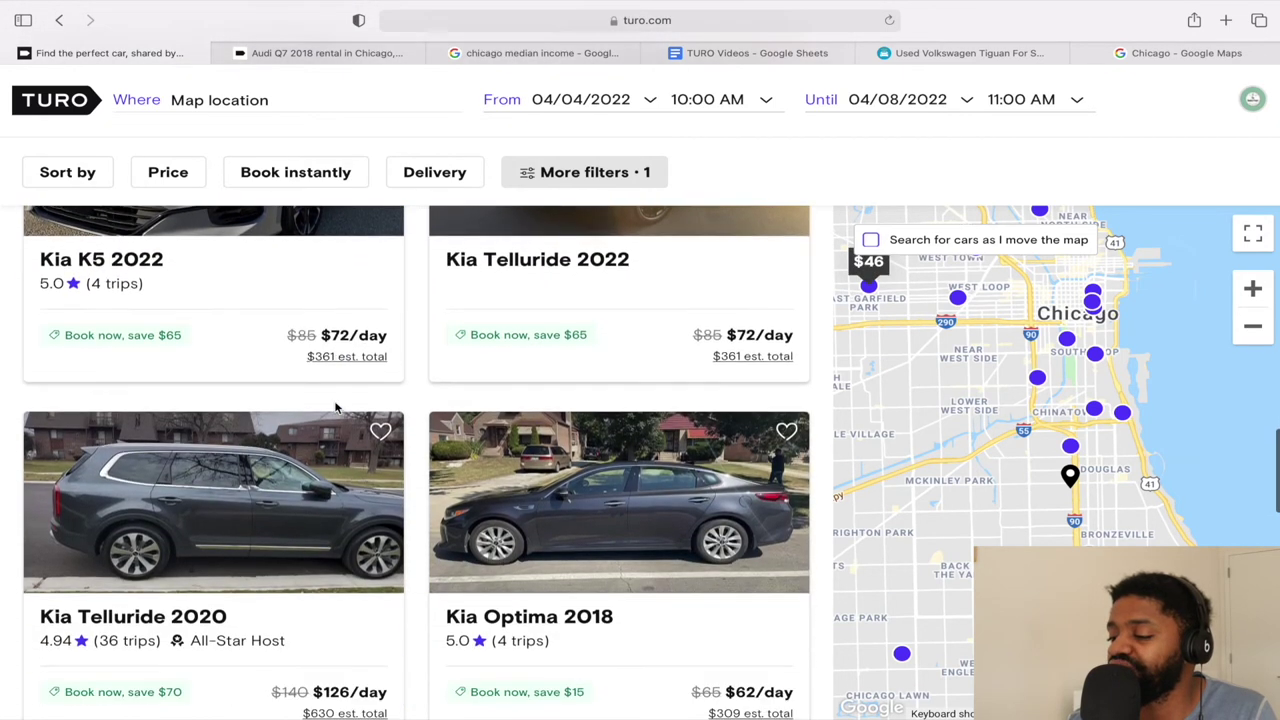
scroll(337, 408, "down", 4)
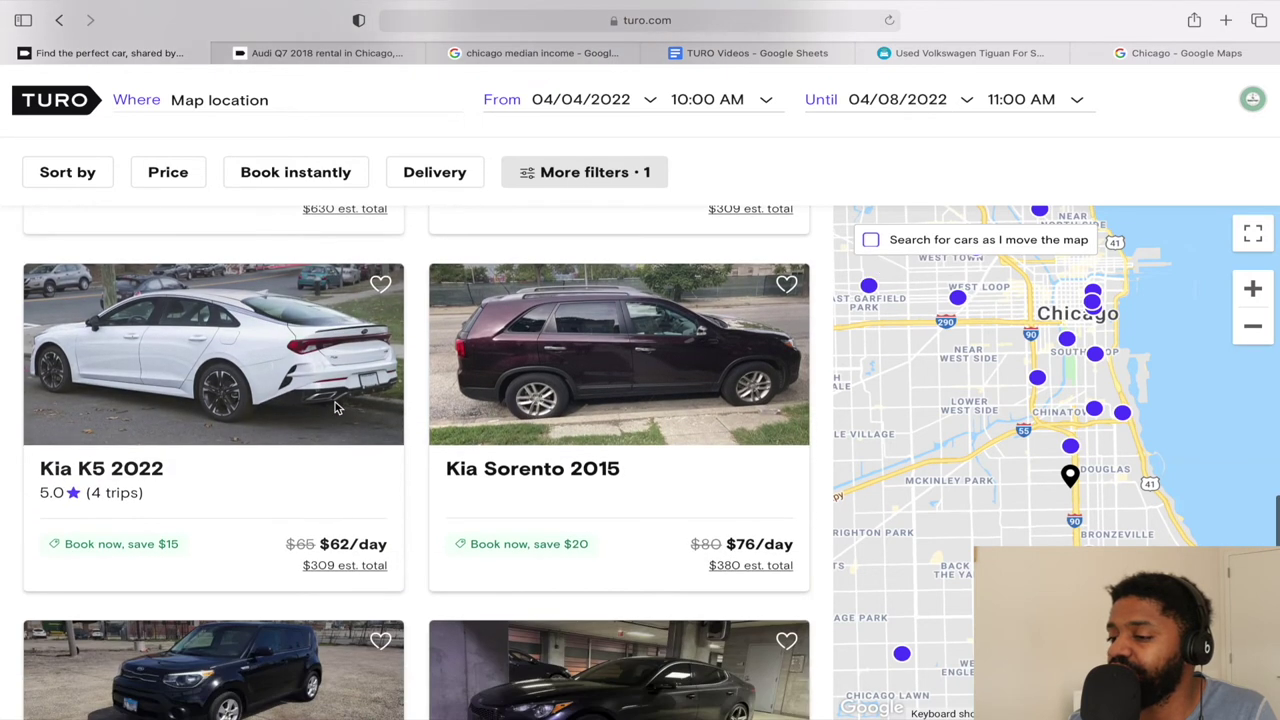
scroll(457, 444, "down", 5)
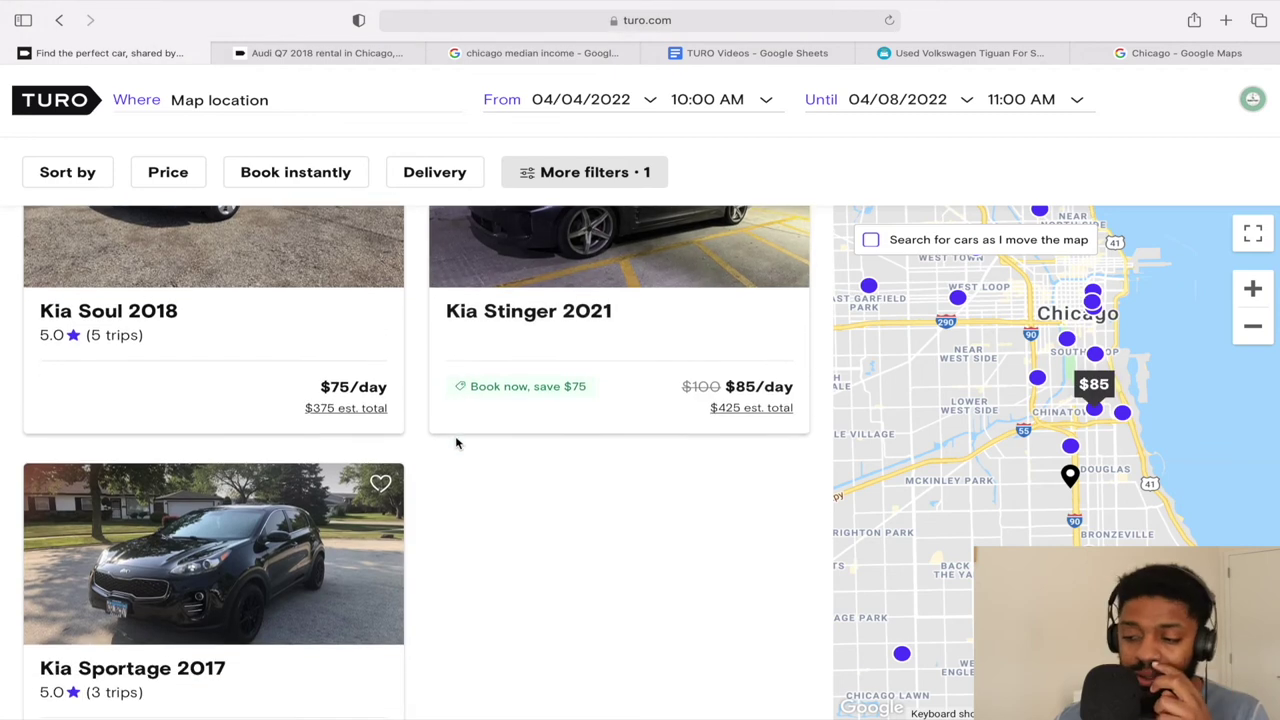
scroll(456, 444, "up", 4)
scroll(456, 437, "up", 12)
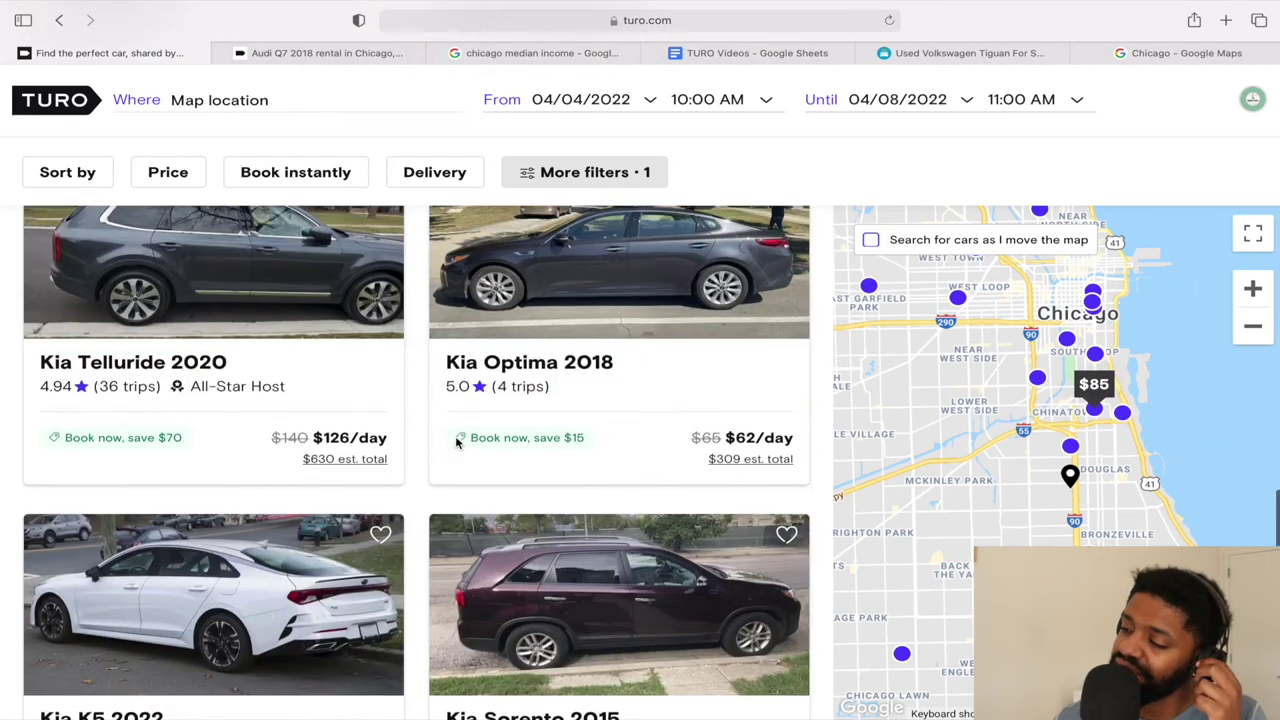
scroll(456, 444, "up", 5)
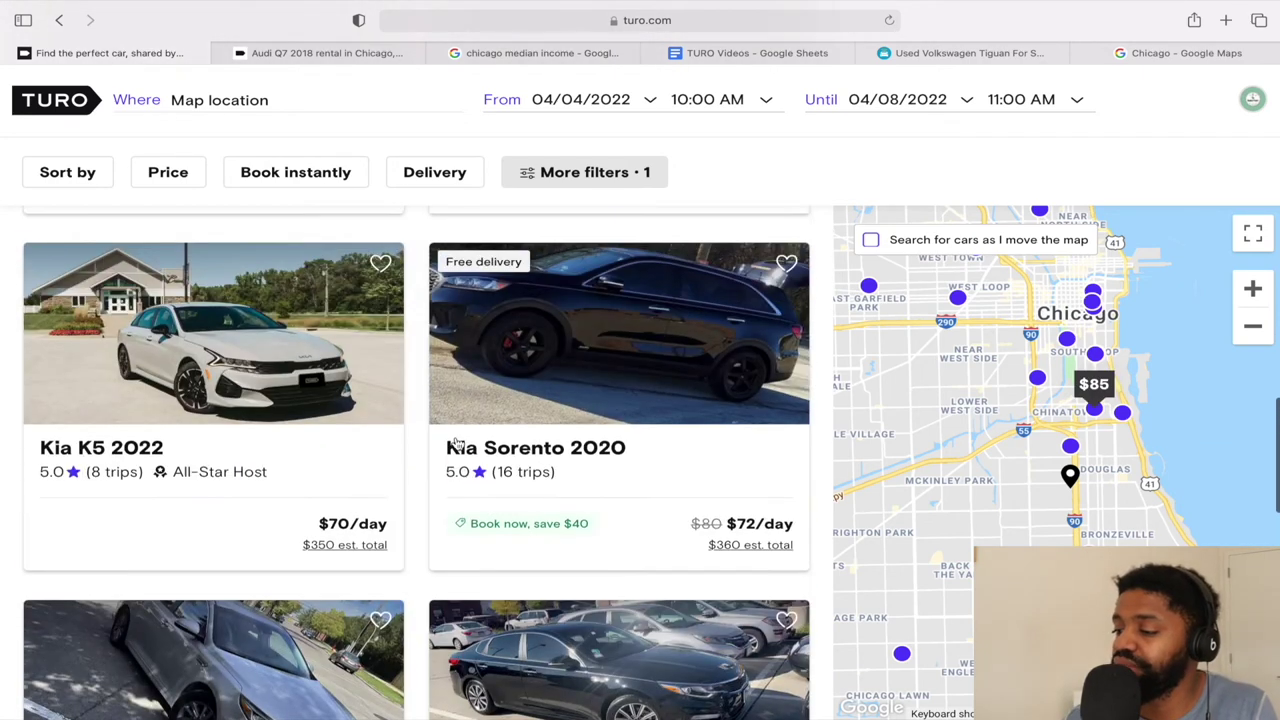
scroll(456, 444, "up", 7)
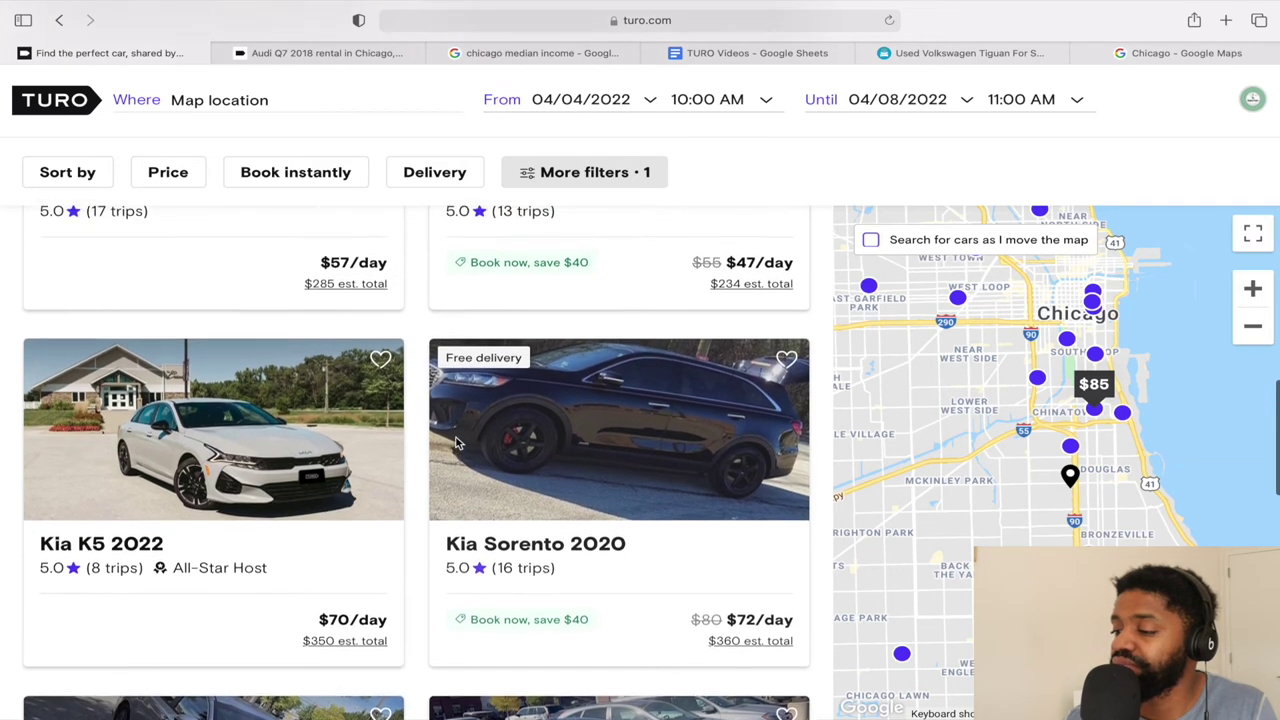
scroll(456, 444, "up", 8)
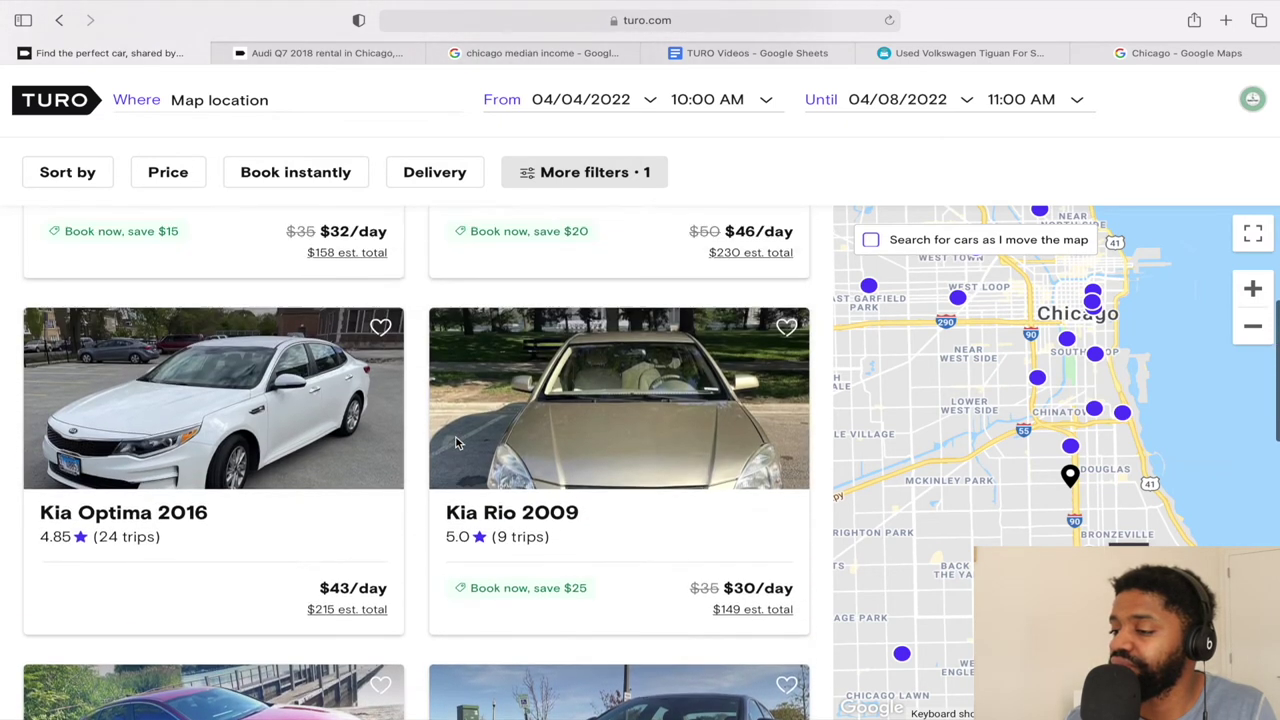
scroll(456, 444, "up", 7)
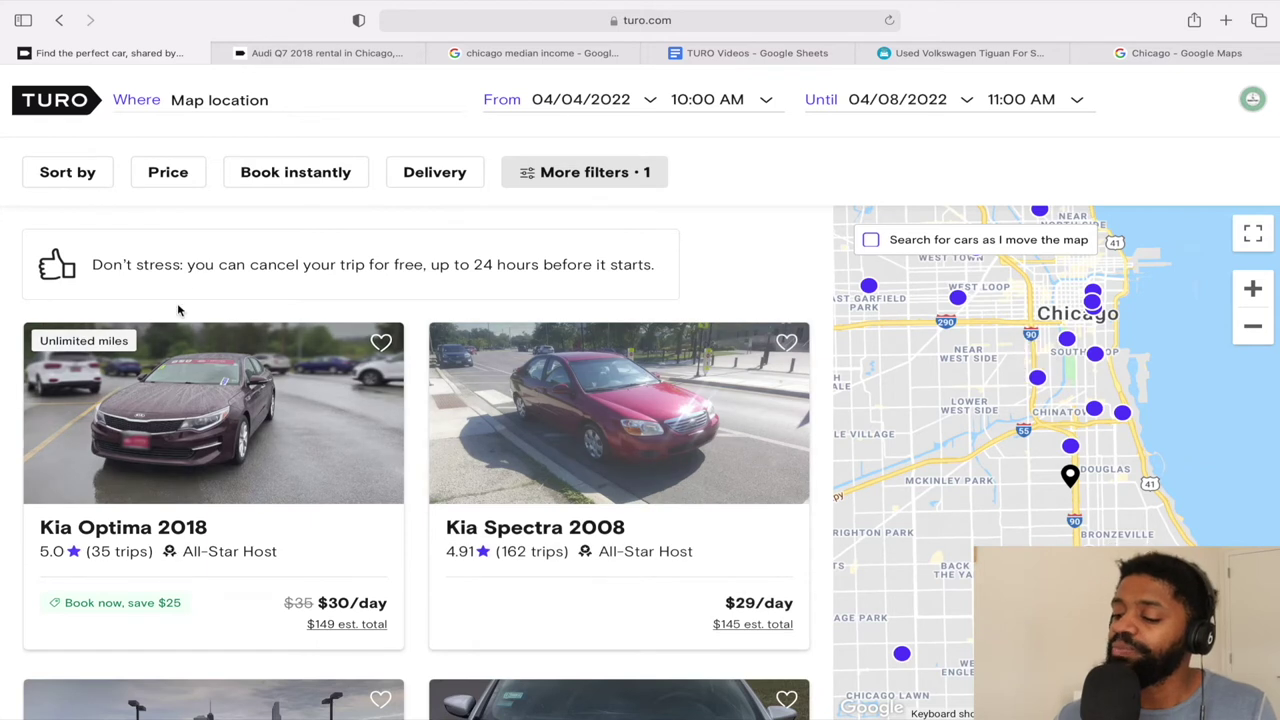
Raise the price filter's minimum to $60 per day and show the matching Kia results.
left_click(183, 176)
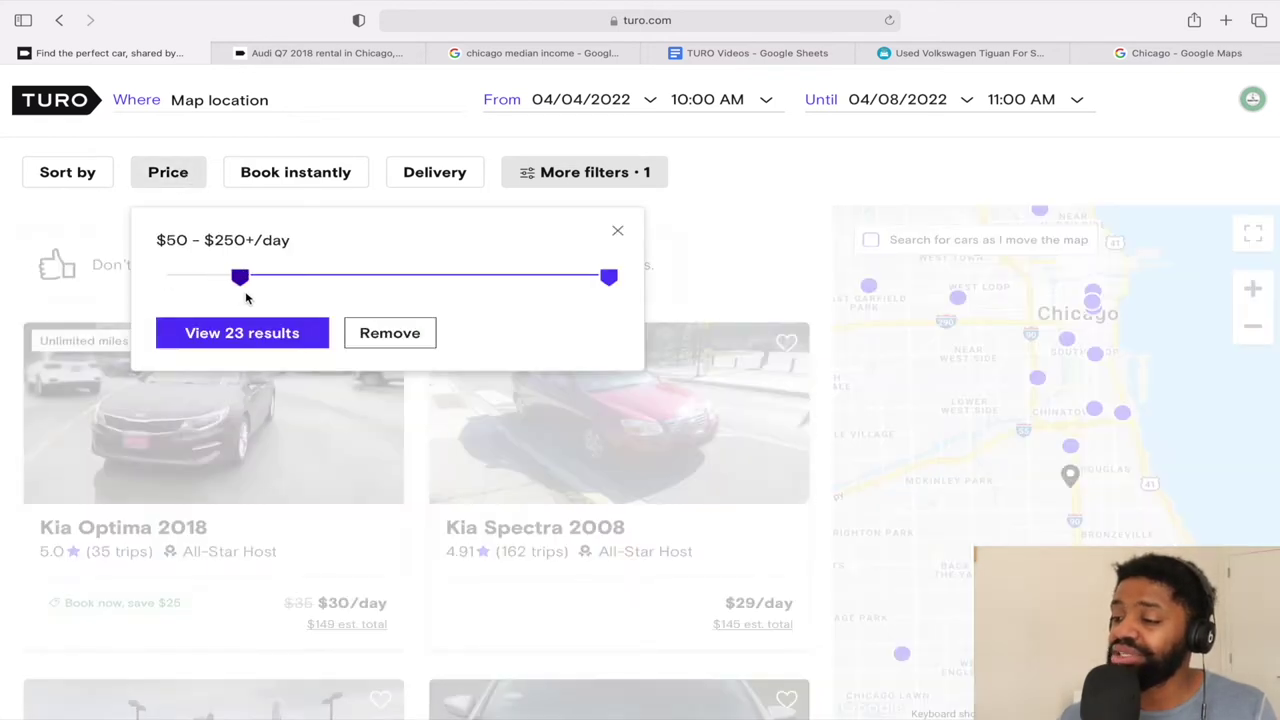
left_click_drag(256, 295, 260, 288)
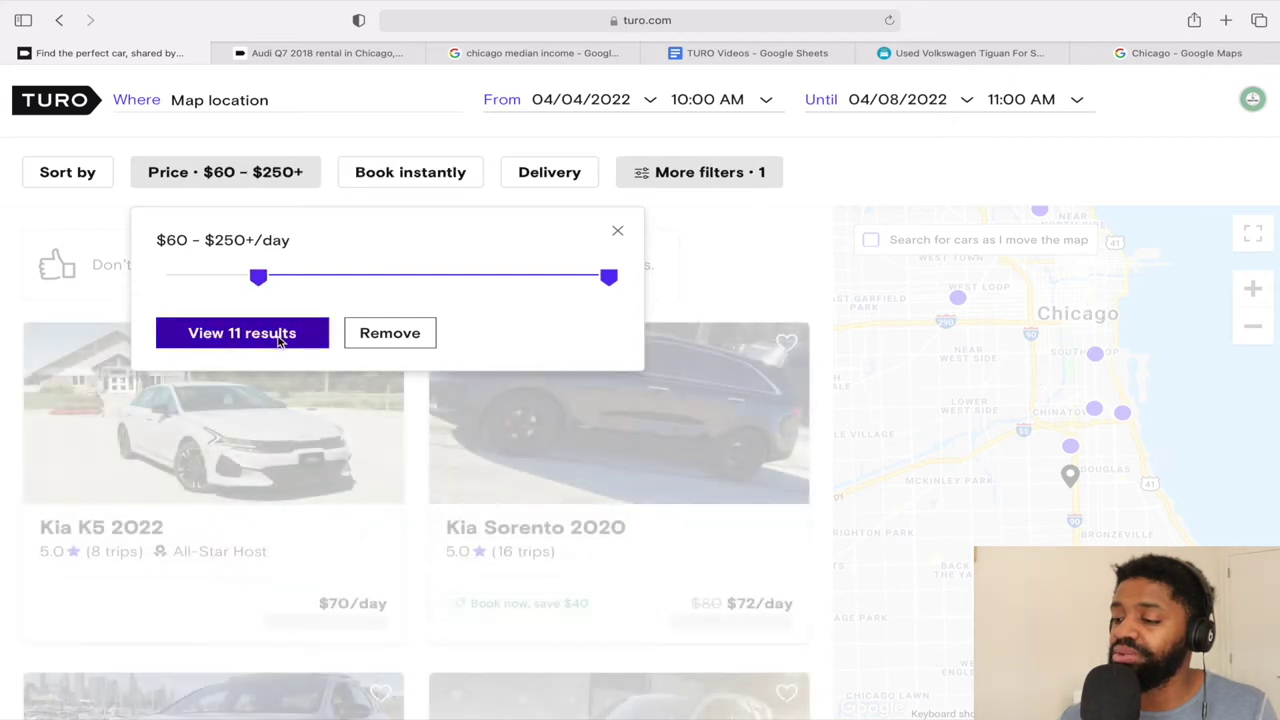
left_click(199, 336)
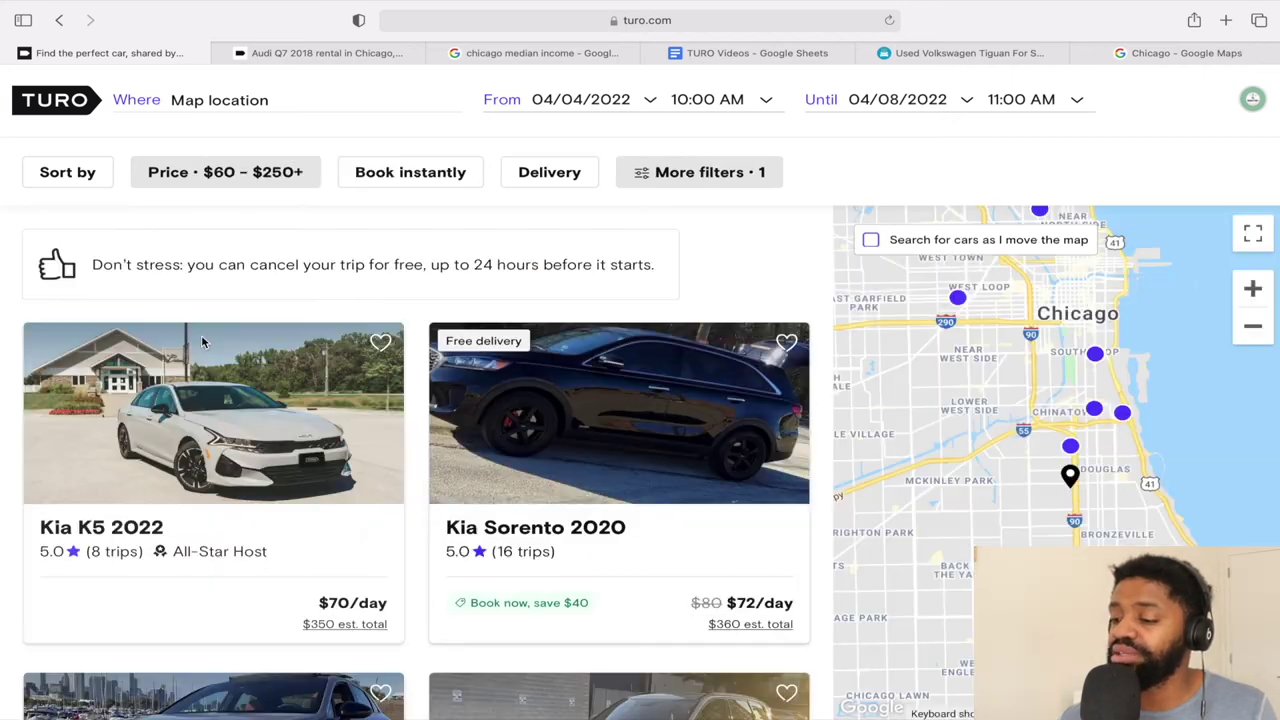
Scan the Kia results from $60 per day, comparing the K5, Telluride, Sorento, Soul and Stinger listings.
scroll(401, 524, "down", 8)
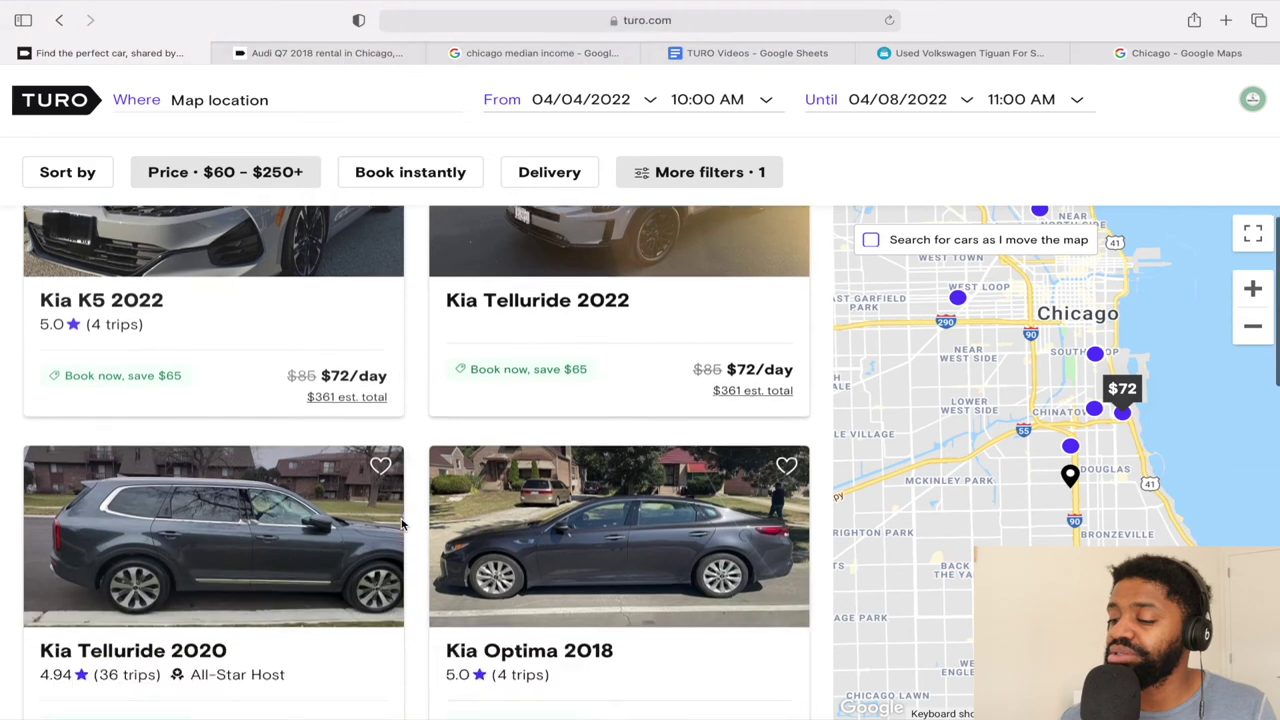
scroll(401, 524, "down", 6)
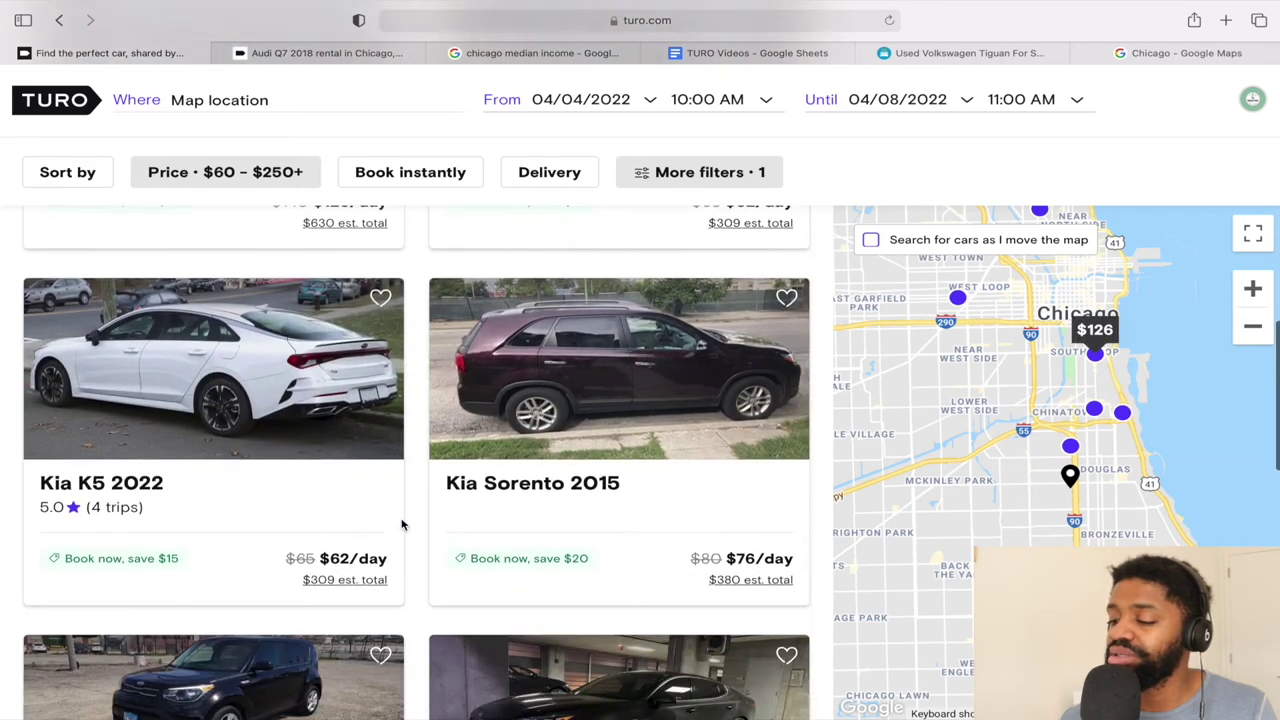
scroll(401, 524, "down", 4)
scroll(401, 524, "up", 10)
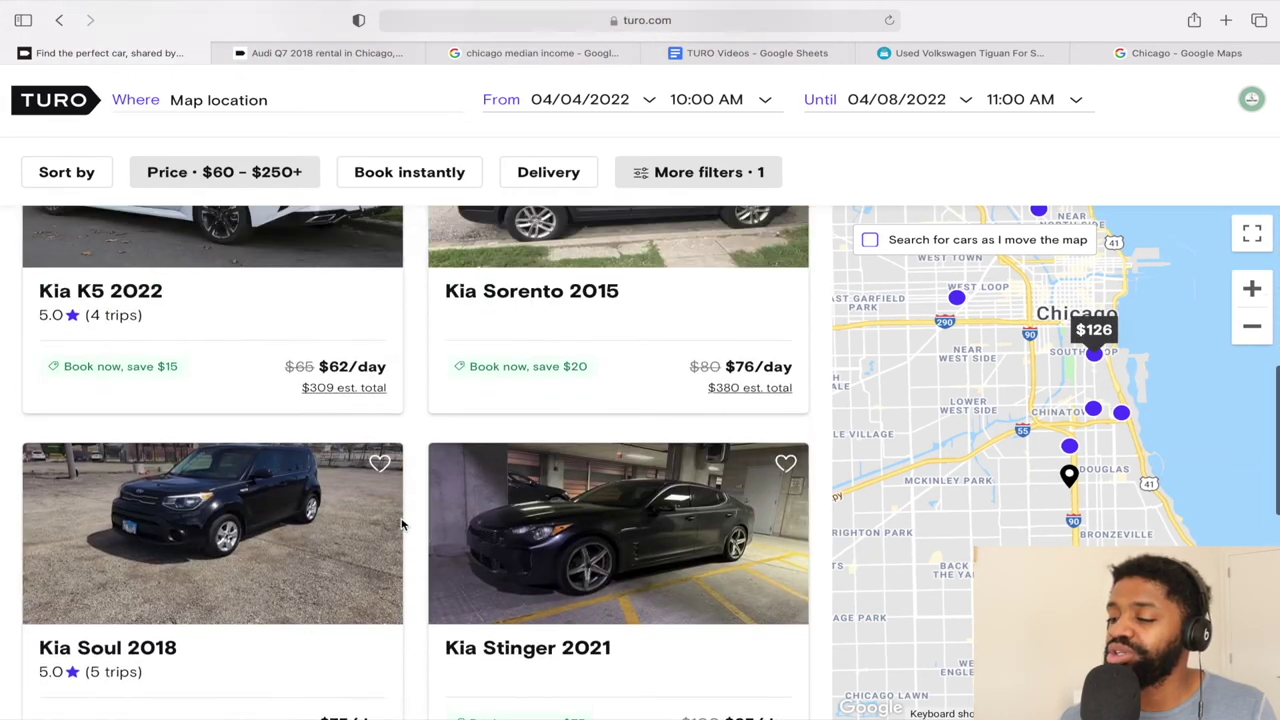
scroll(401, 524, "up", 8)
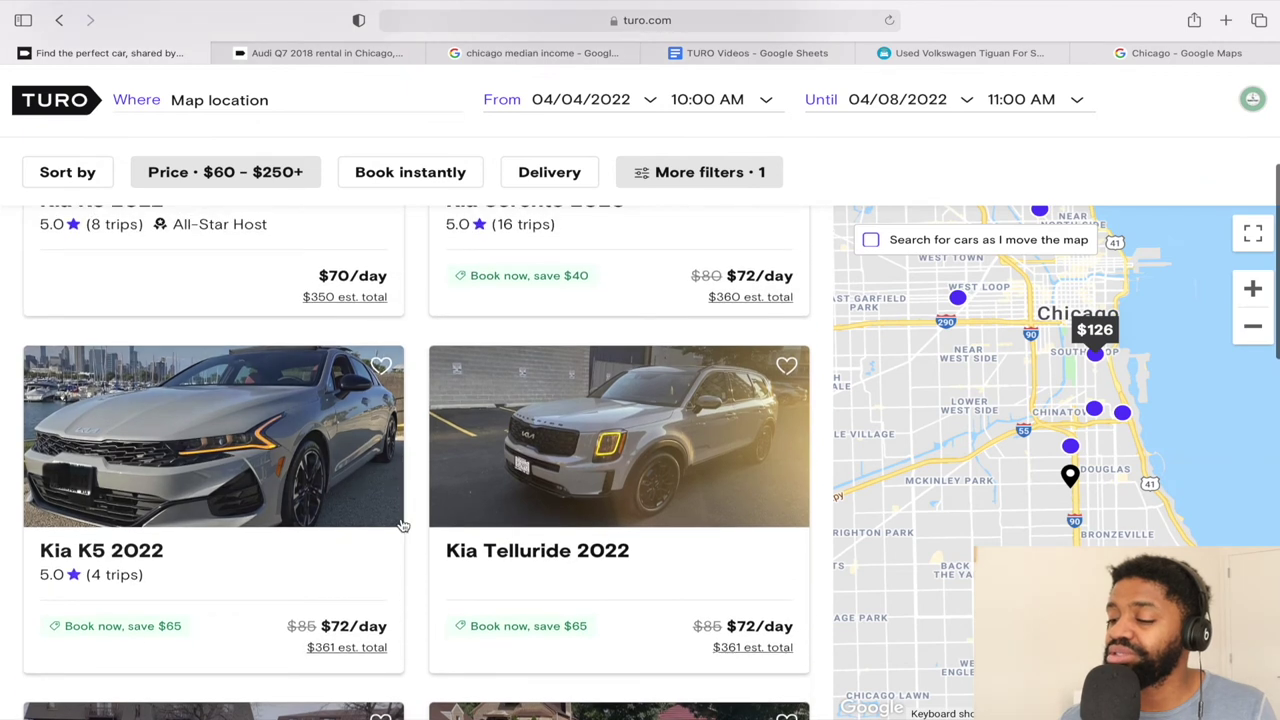
Open the $72/day Kia K5 2022 listing from the results, check its ratings and reviews, and return to the results.
scroll(401, 524, "up", 3)
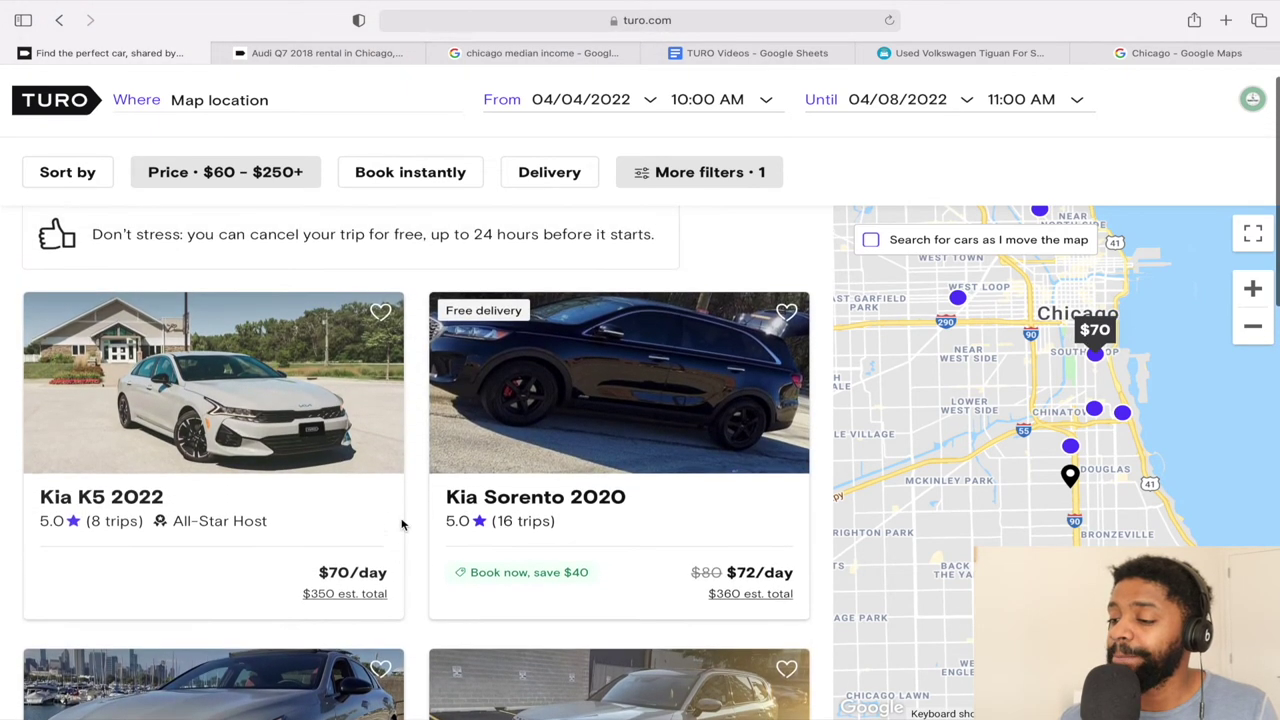
scroll(401, 524, "down", 5)
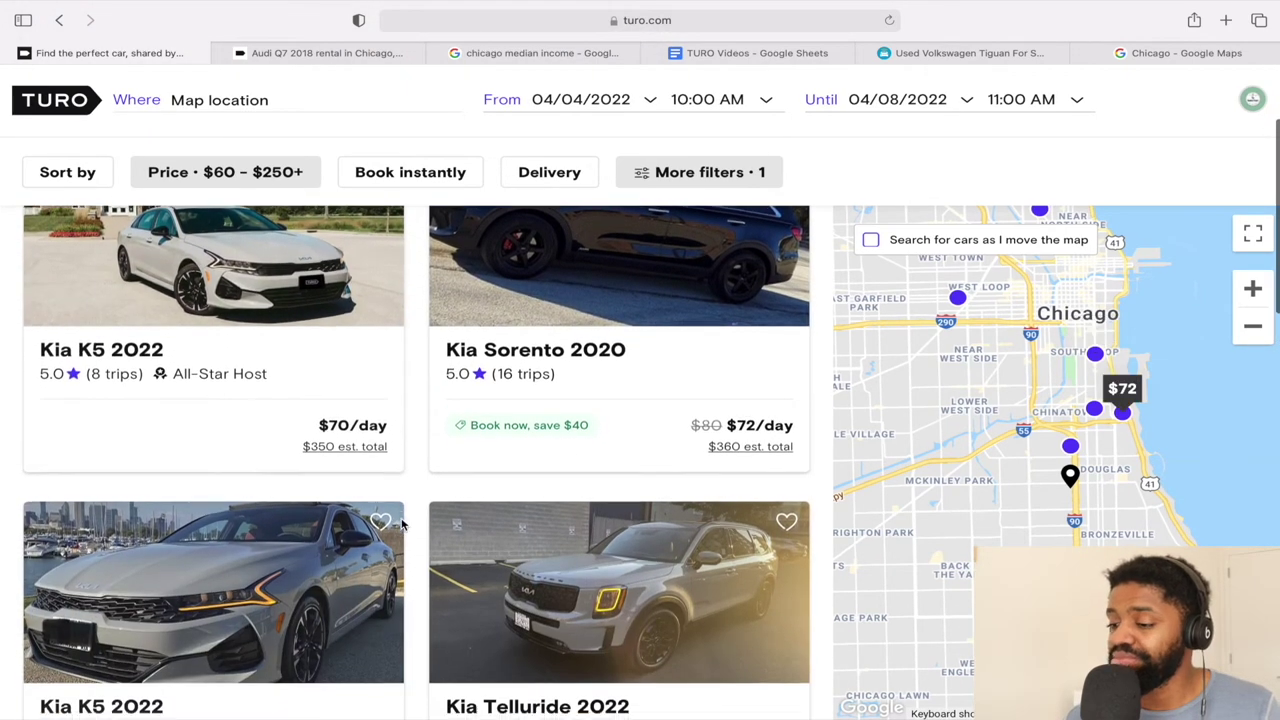
scroll(437, 505, "down", 10)
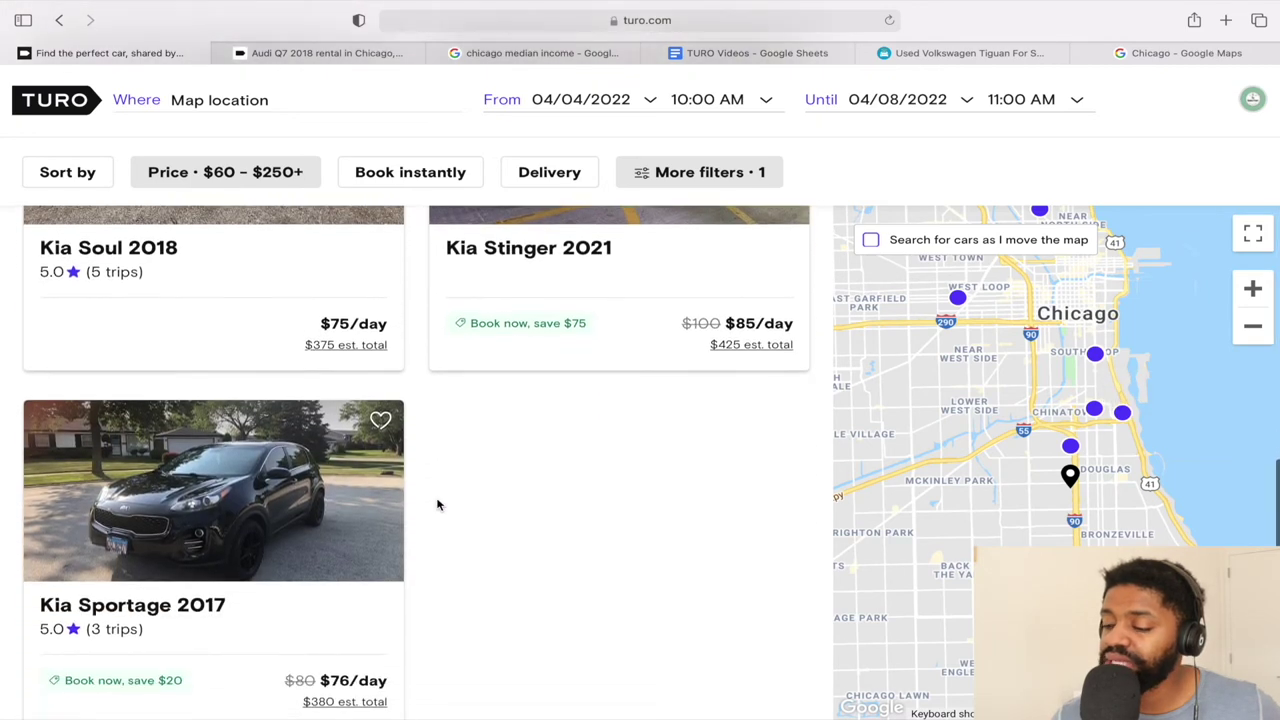
scroll(437, 505, "up", 5)
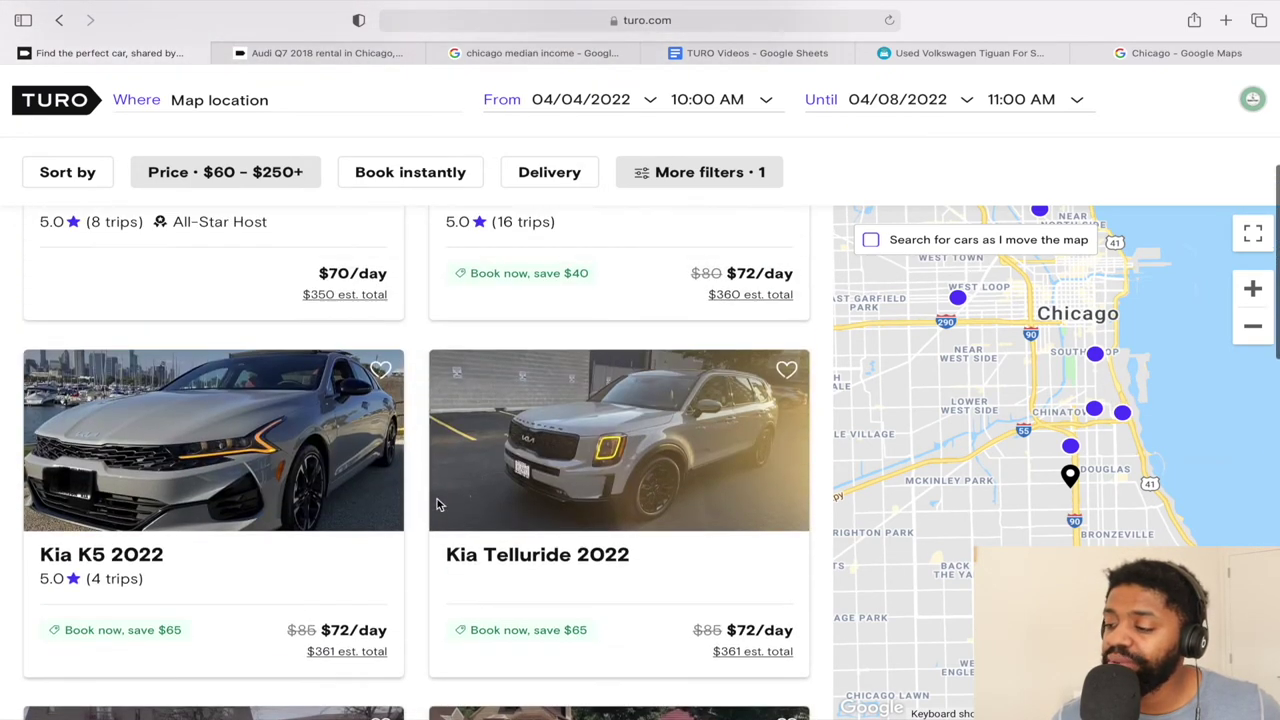
scroll(437, 505, "up", 1)
scroll(437, 505, "up", 1)
left_click(277, 539)
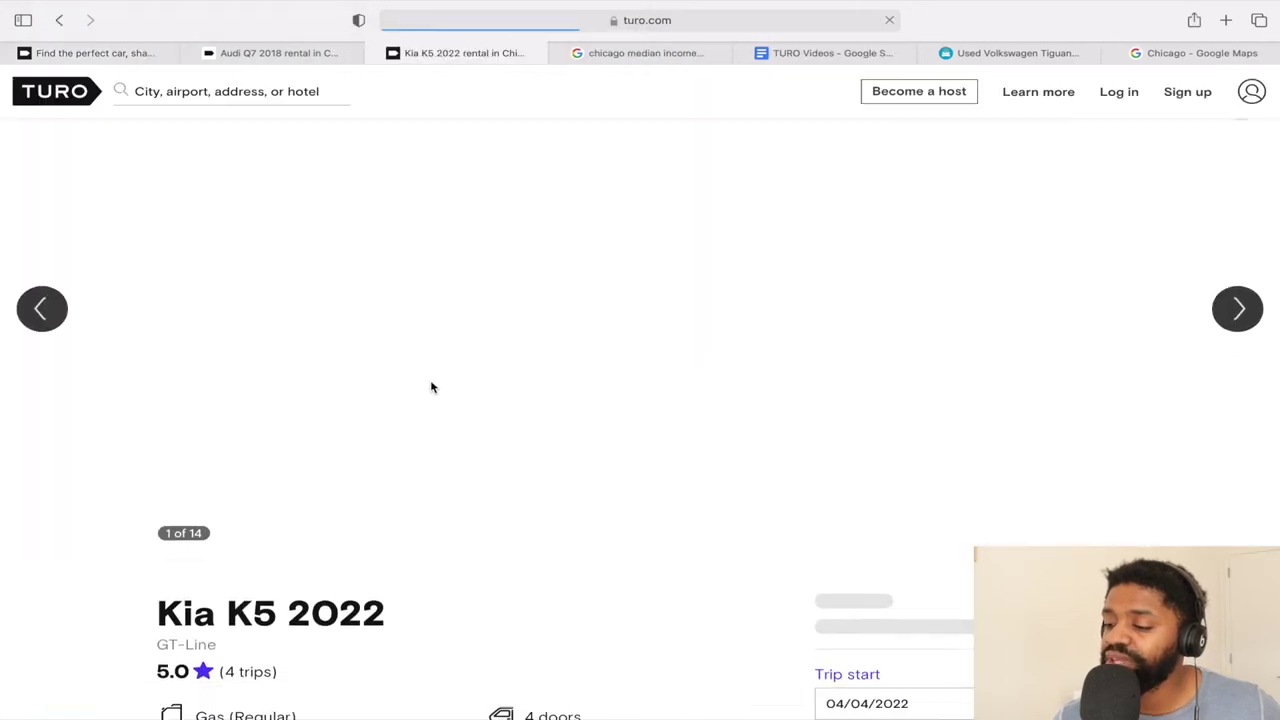
scroll(432, 387, "down", 6)
scroll(432, 387, "down", 8)
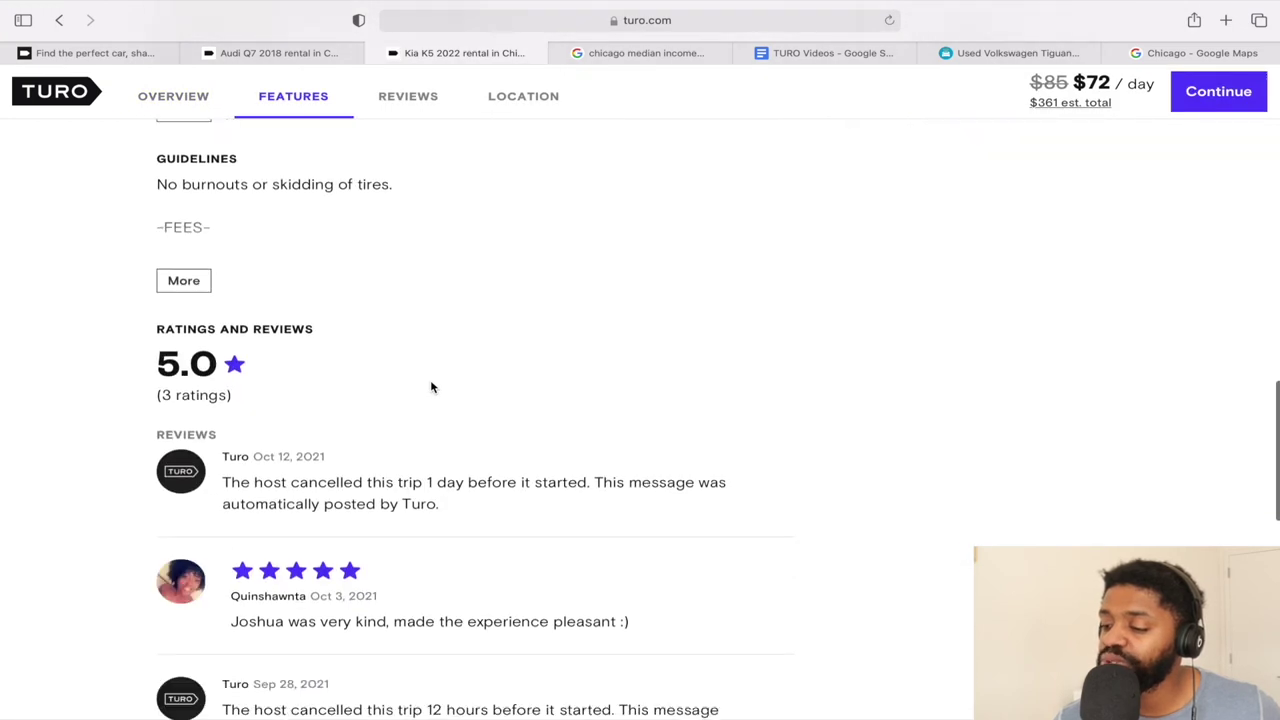
scroll(432, 387, "down", 2)
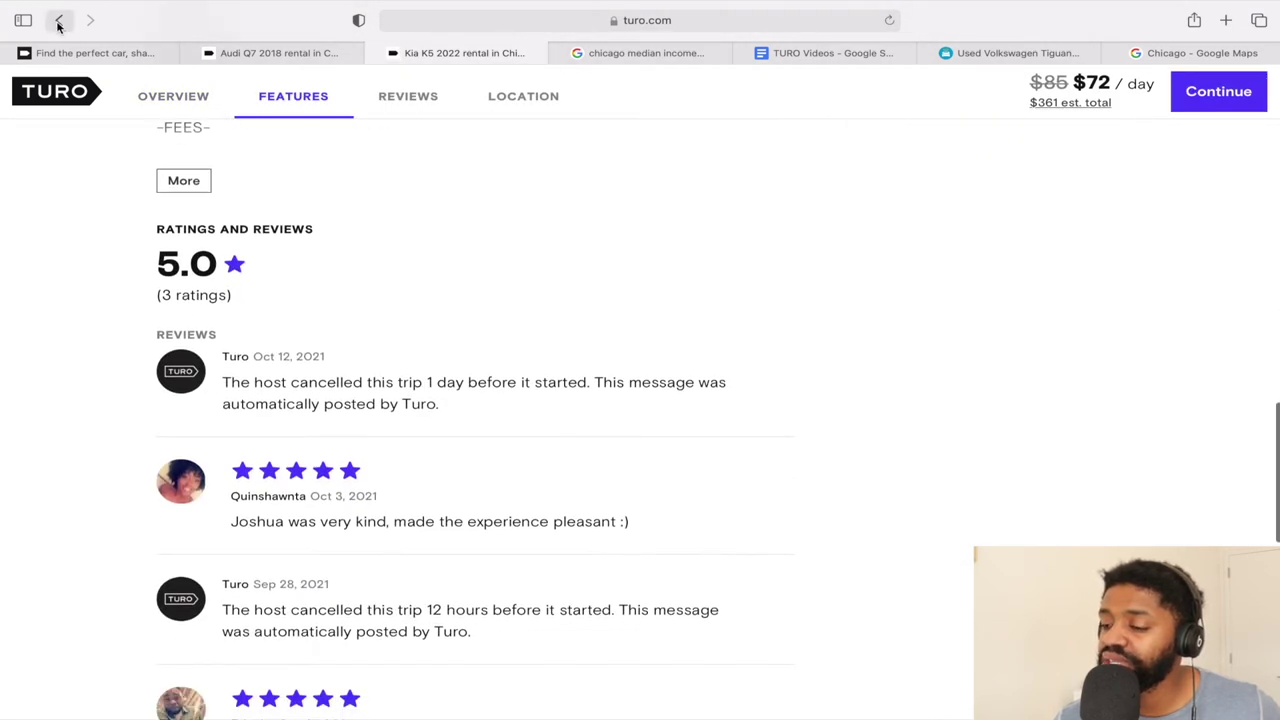
left_click(59, 20)
Review the All-Star Host's $70/day Kia K5 2022 listing, including host details, description and reviews, and return to the results.
scroll(362, 406, "up", 2)
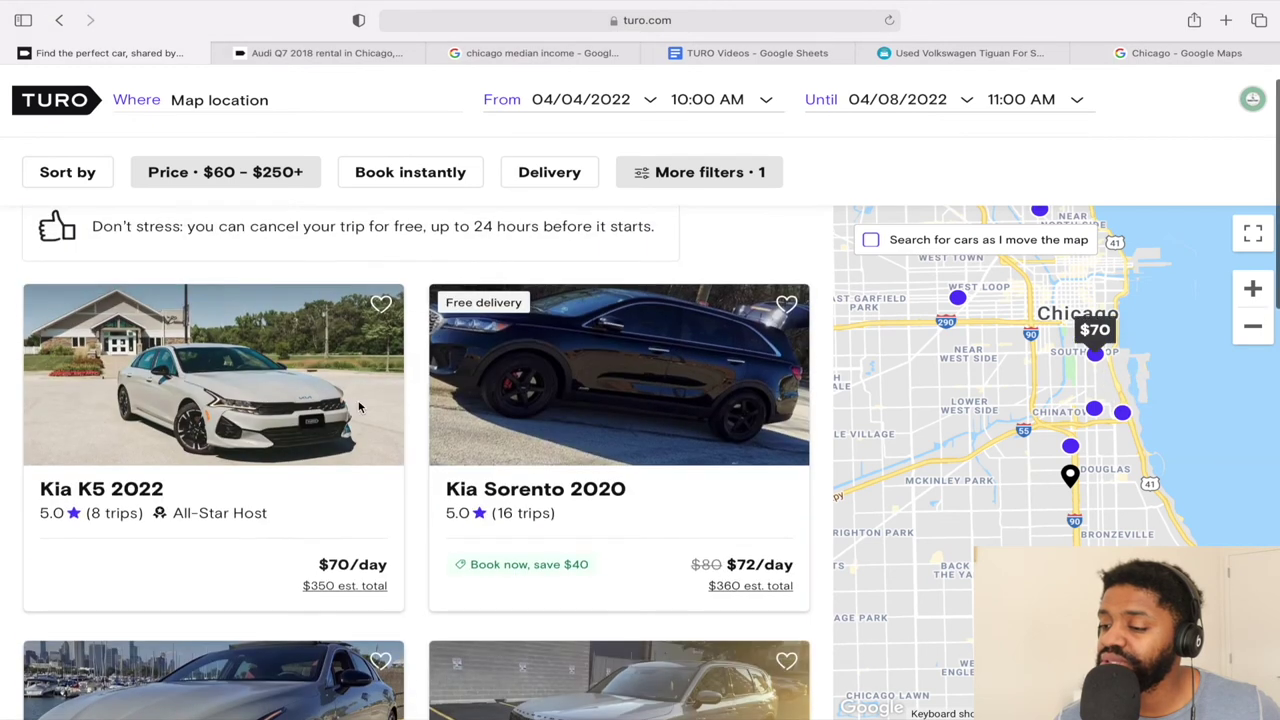
left_click(355, 405)
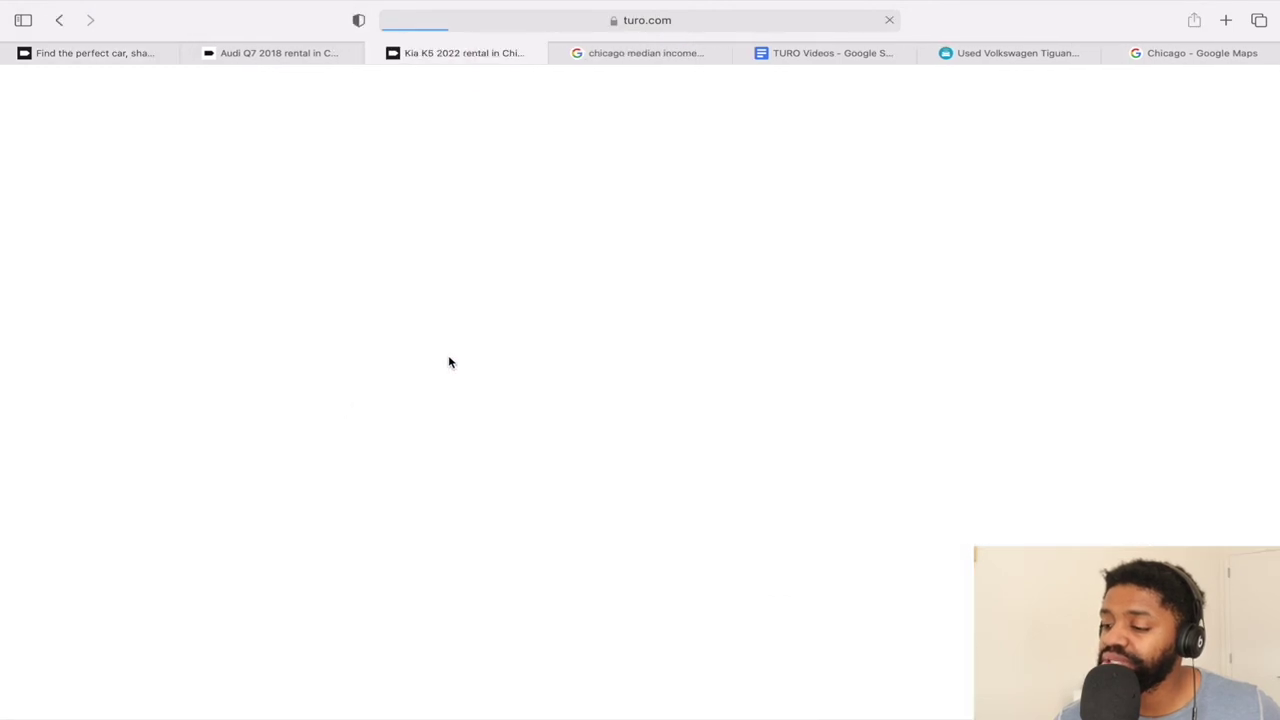
scroll(449, 362, "down", 3)
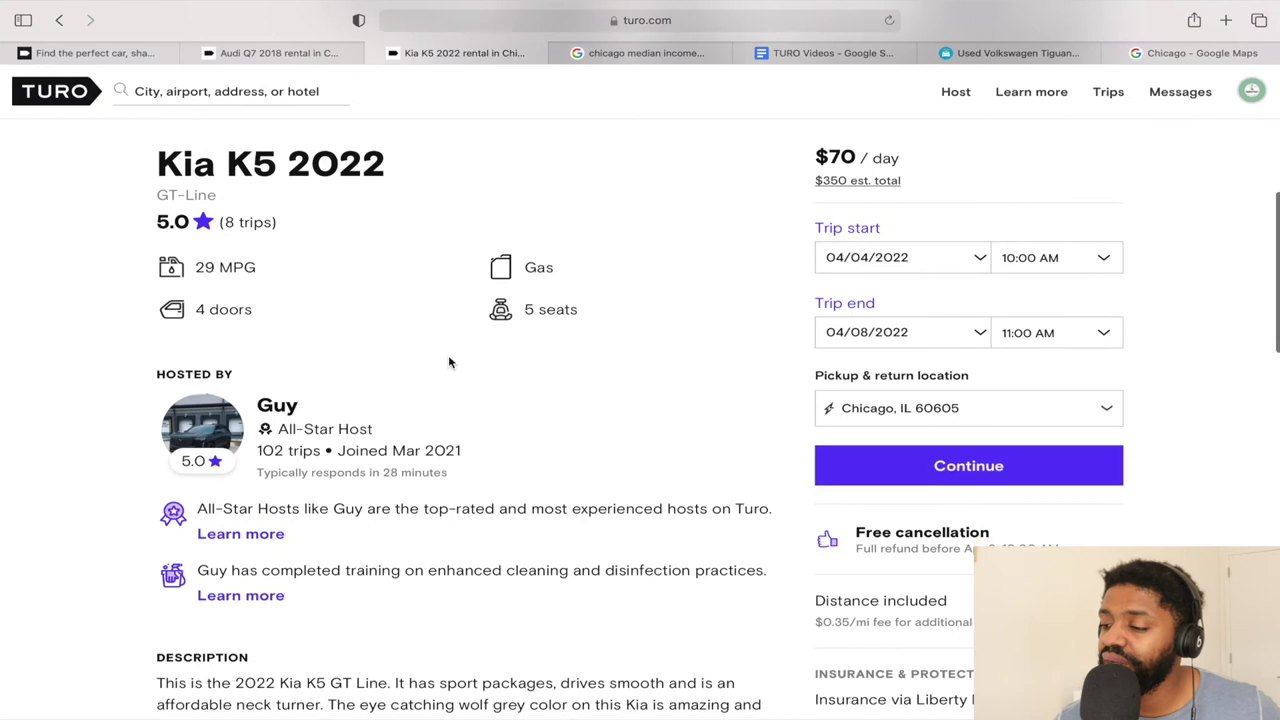
scroll(449, 362, "down", 3)
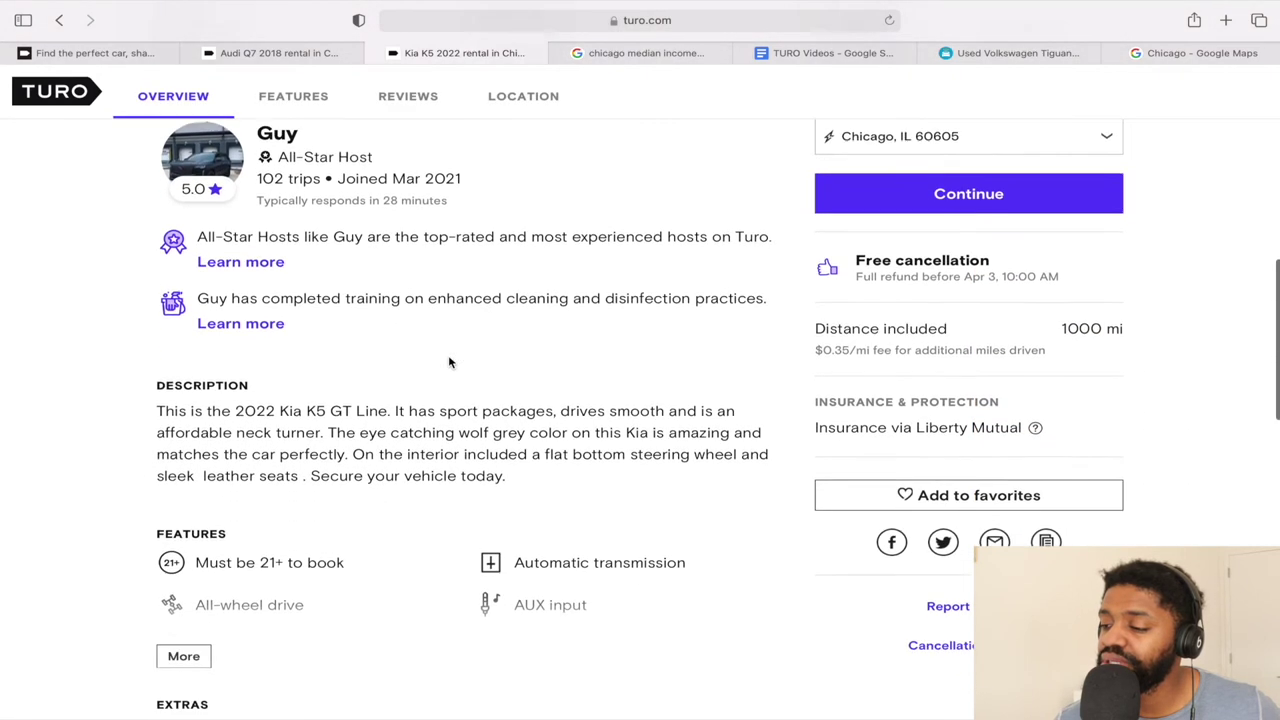
scroll(449, 362, "down", 6)
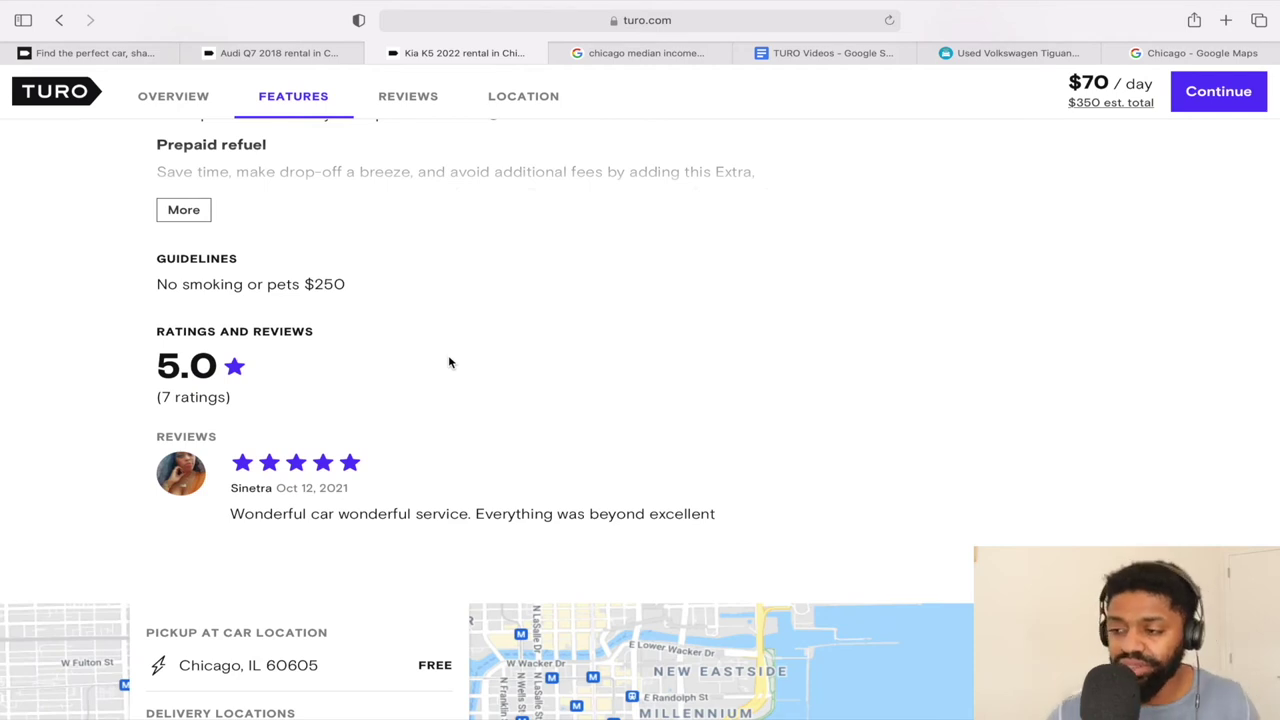
scroll(449, 362, "up", 10)
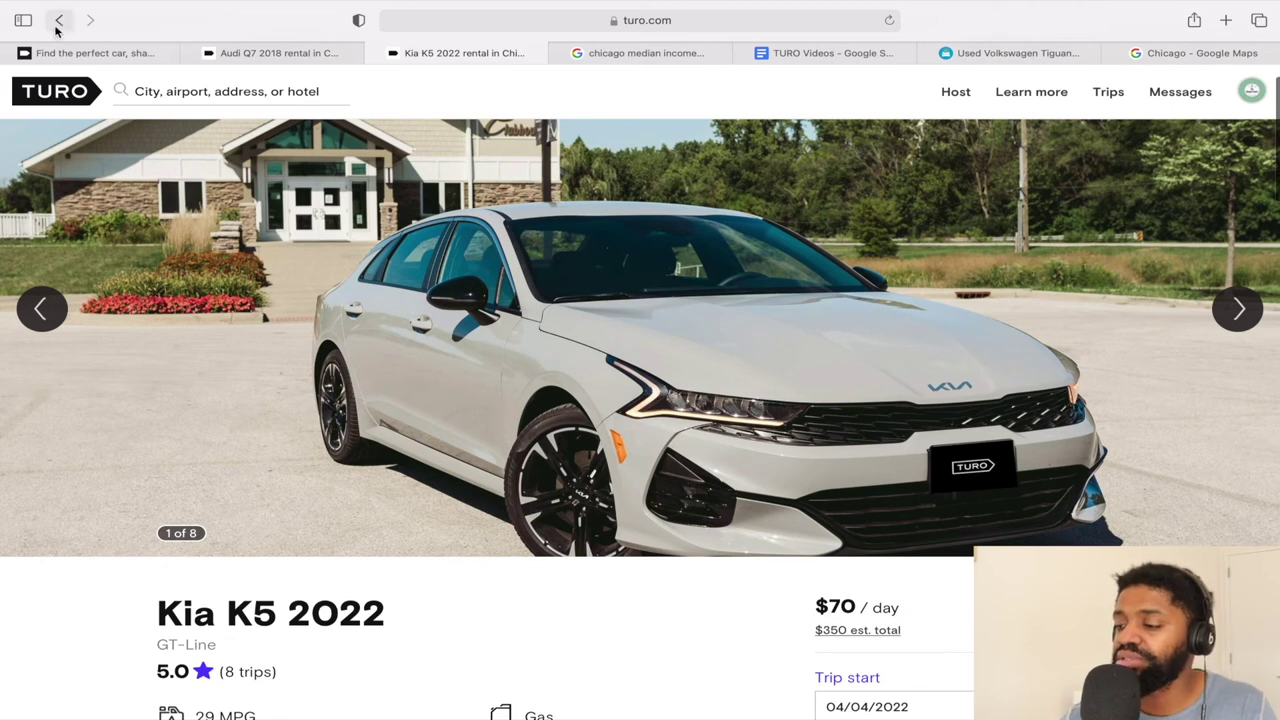
left_click(58, 21)
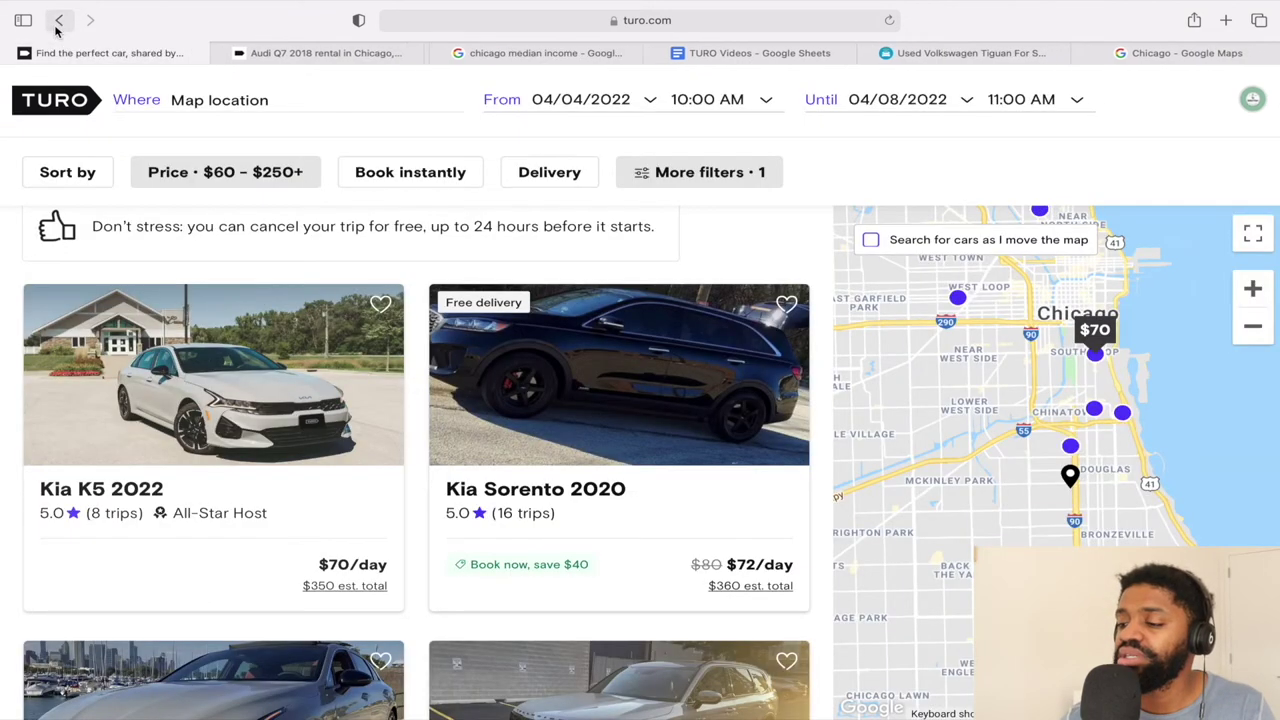
Open the $62/day Kia K5 2022 listing, read its guidelines and guest reviews, and go back to the results.
scroll(526, 429, "down", 1)
scroll(528, 436, "down", 4)
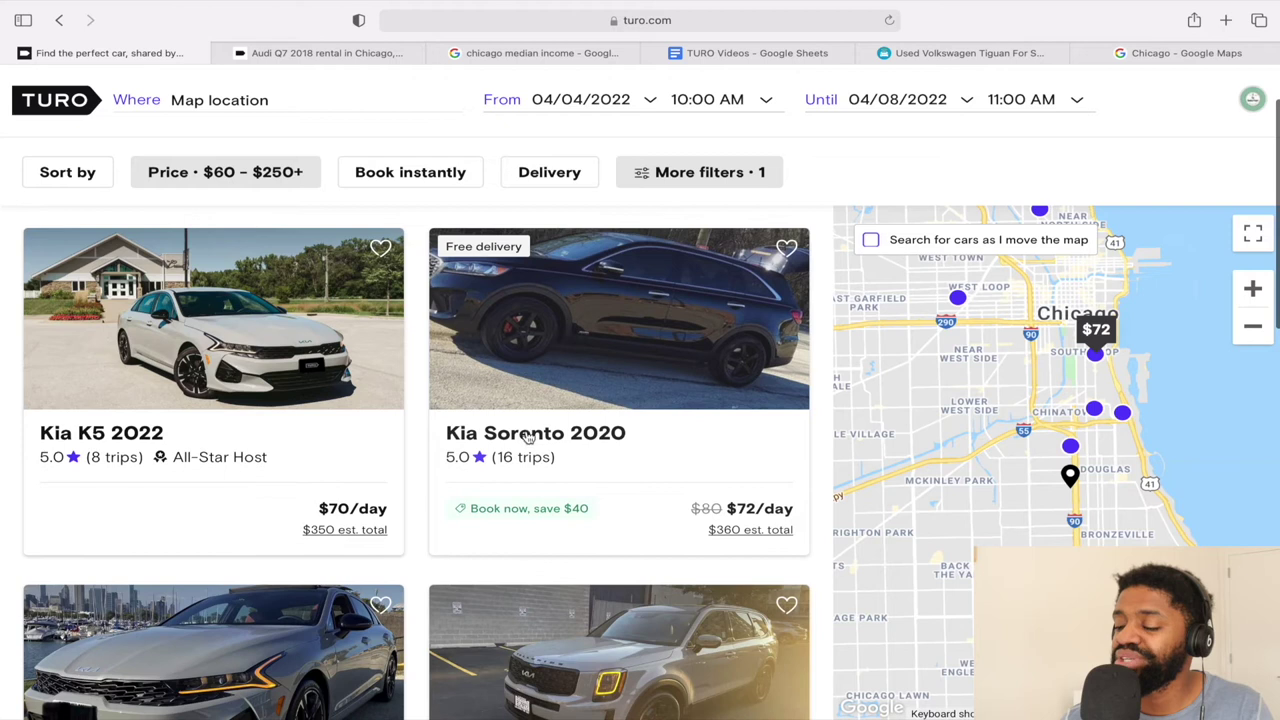
scroll(526, 429, "down", 9)
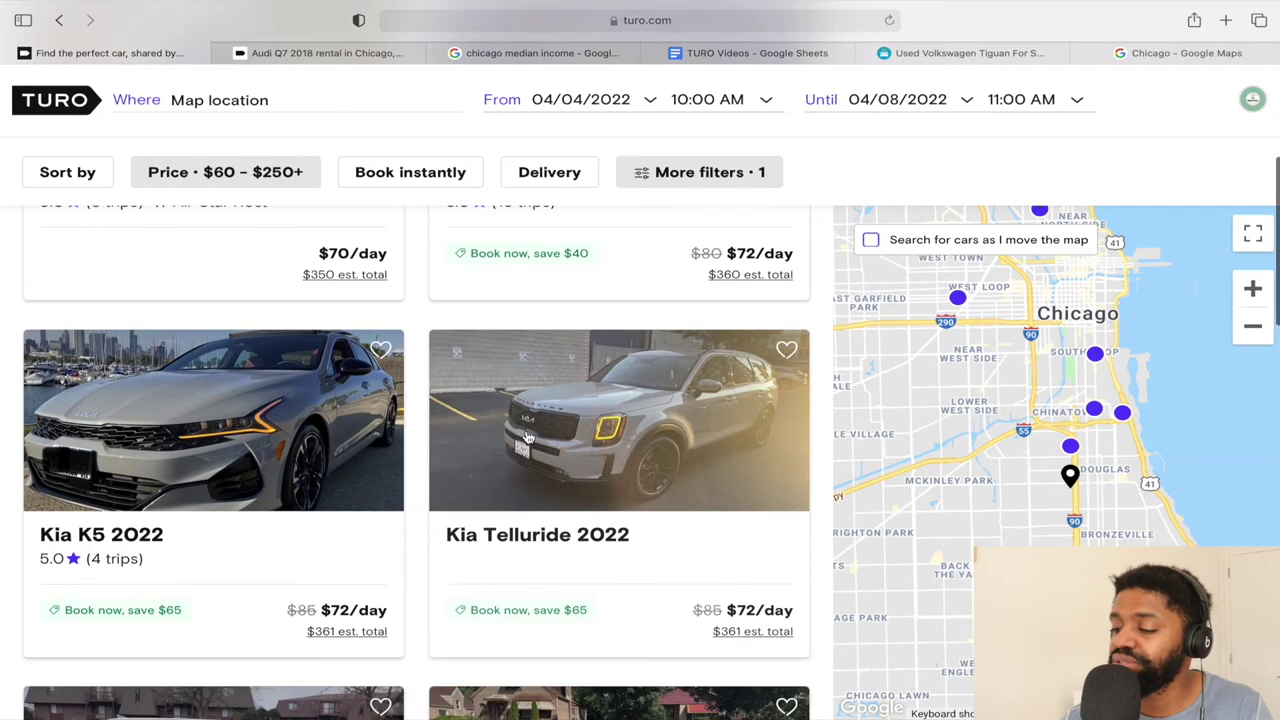
scroll(526, 436, "down", 8)
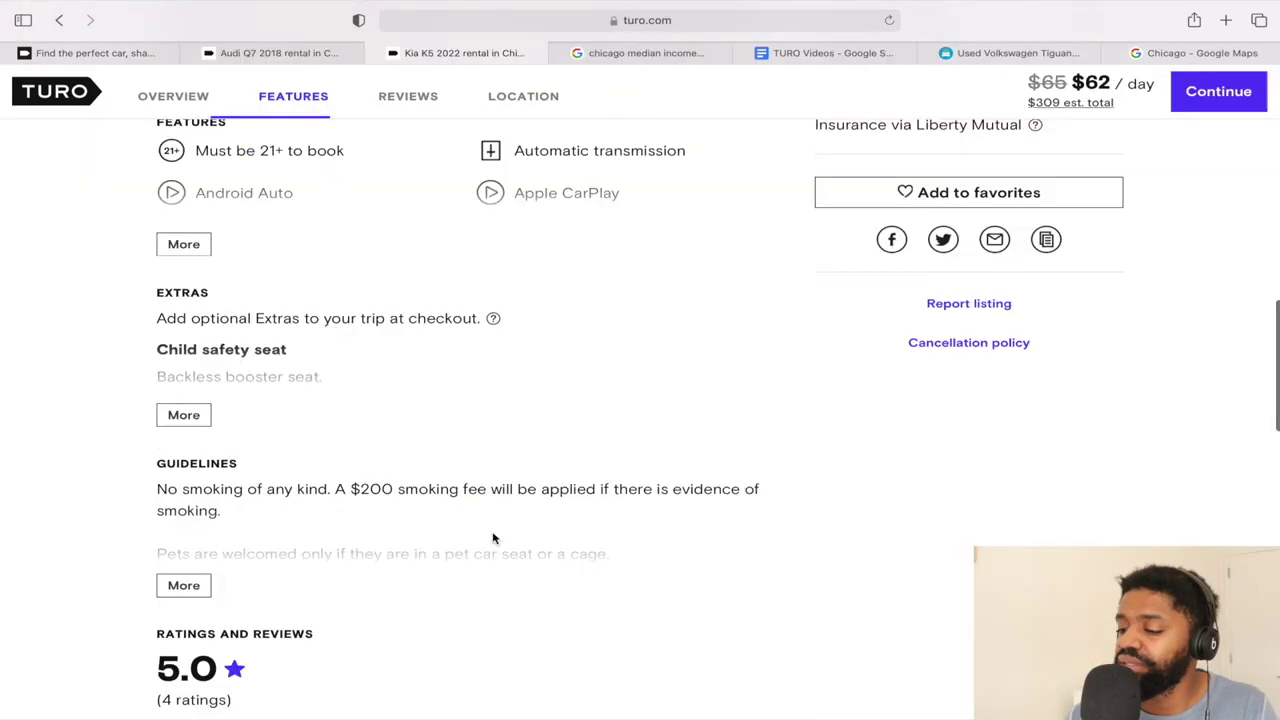
scroll(492, 536, "down", 6)
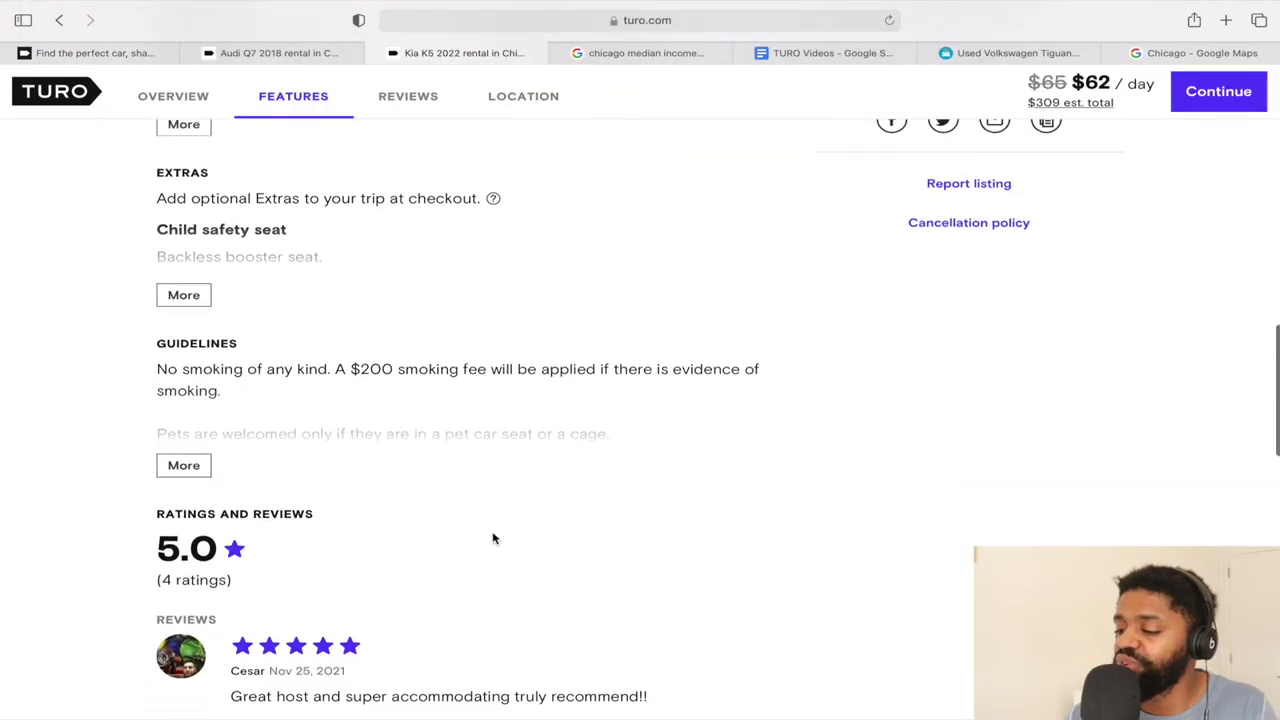
scroll(492, 538, "down", 10)
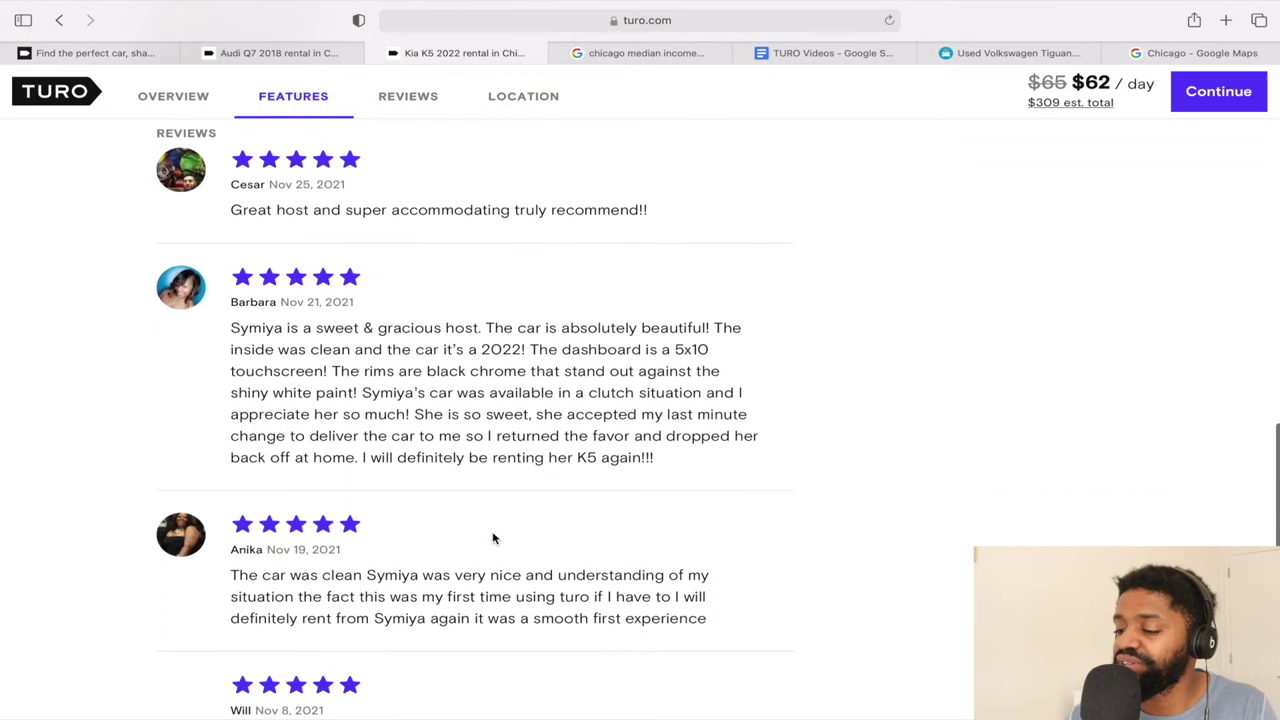
scroll(491, 534, "up", 10)
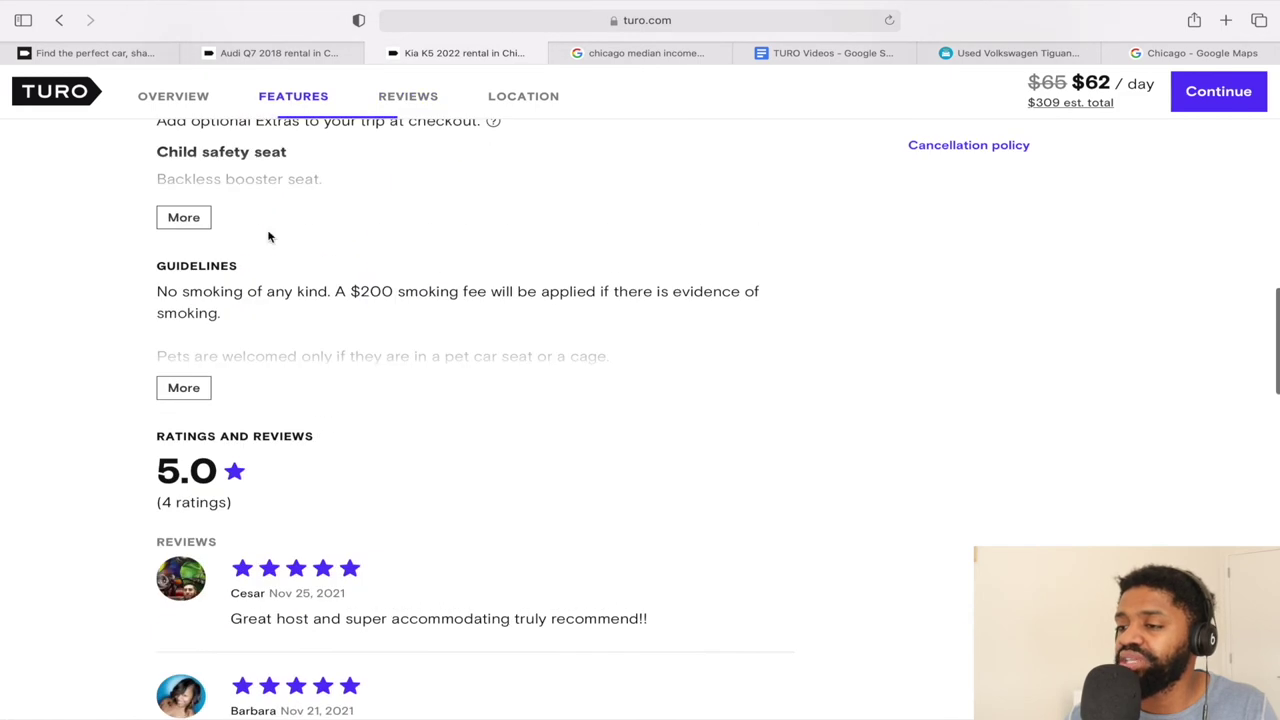
left_click(60, 20)
Look through the $126/day Kia Telluride 2020 listing's details and close it to return to the Kia results.
scroll(272, 316, "down", 5)
scroll(272, 316, "down", 5)
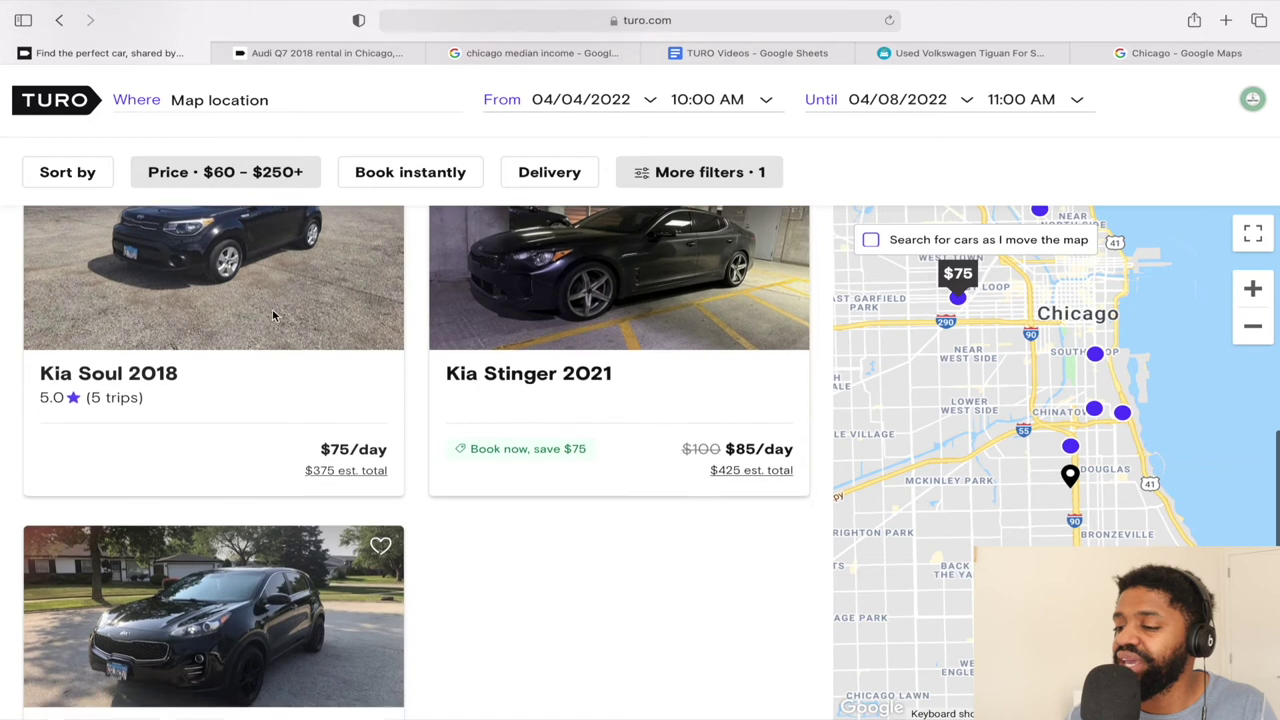
scroll(272, 316, "up", 8)
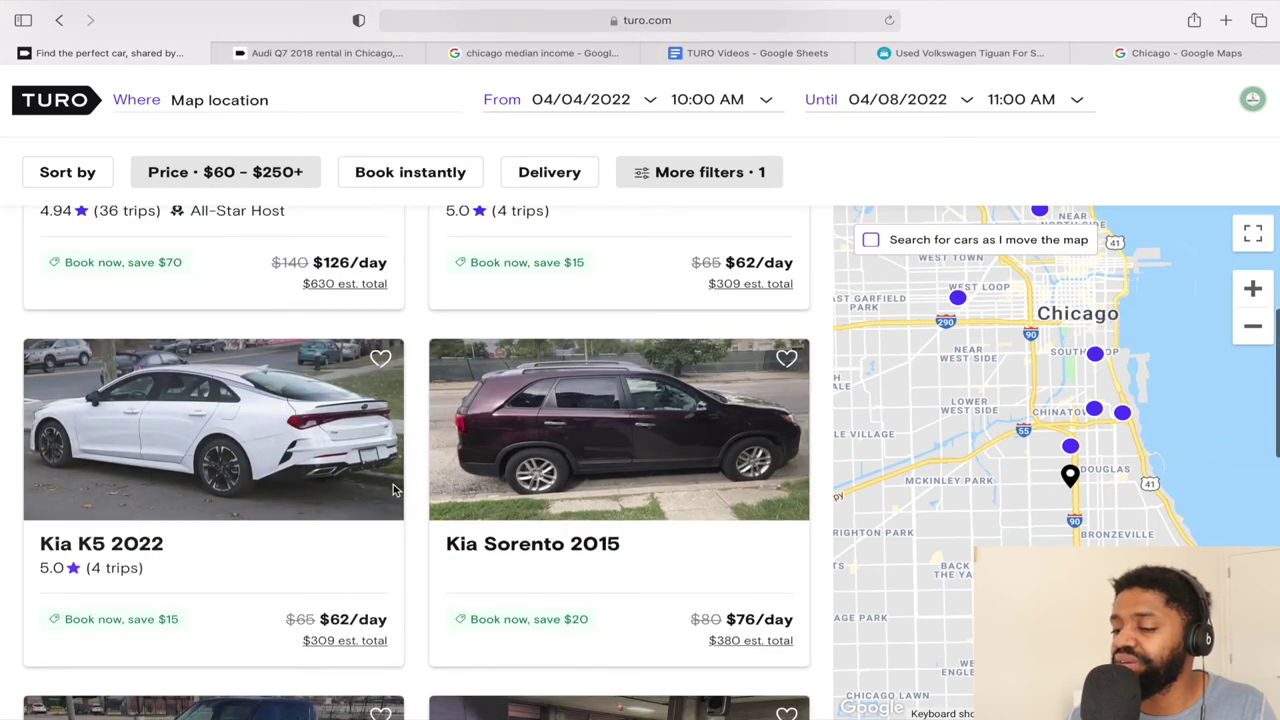
scroll(395, 503, "up", 5)
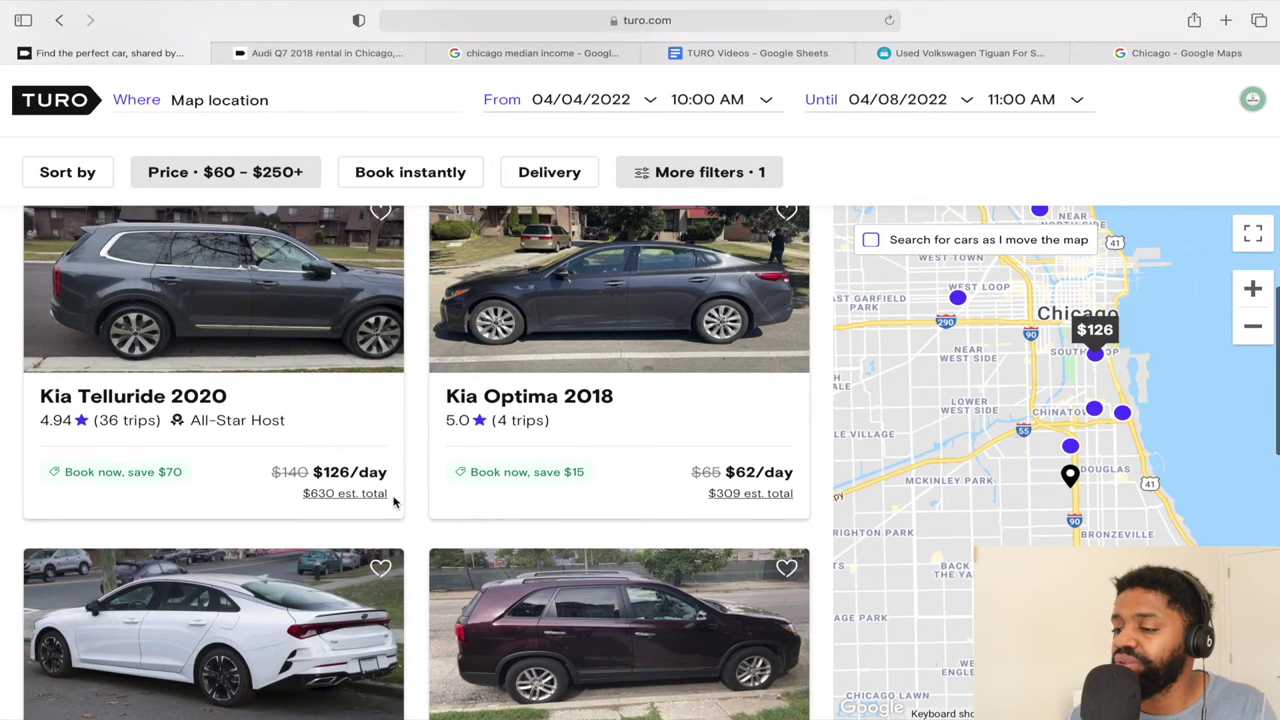
scroll(395, 503, "up", 2)
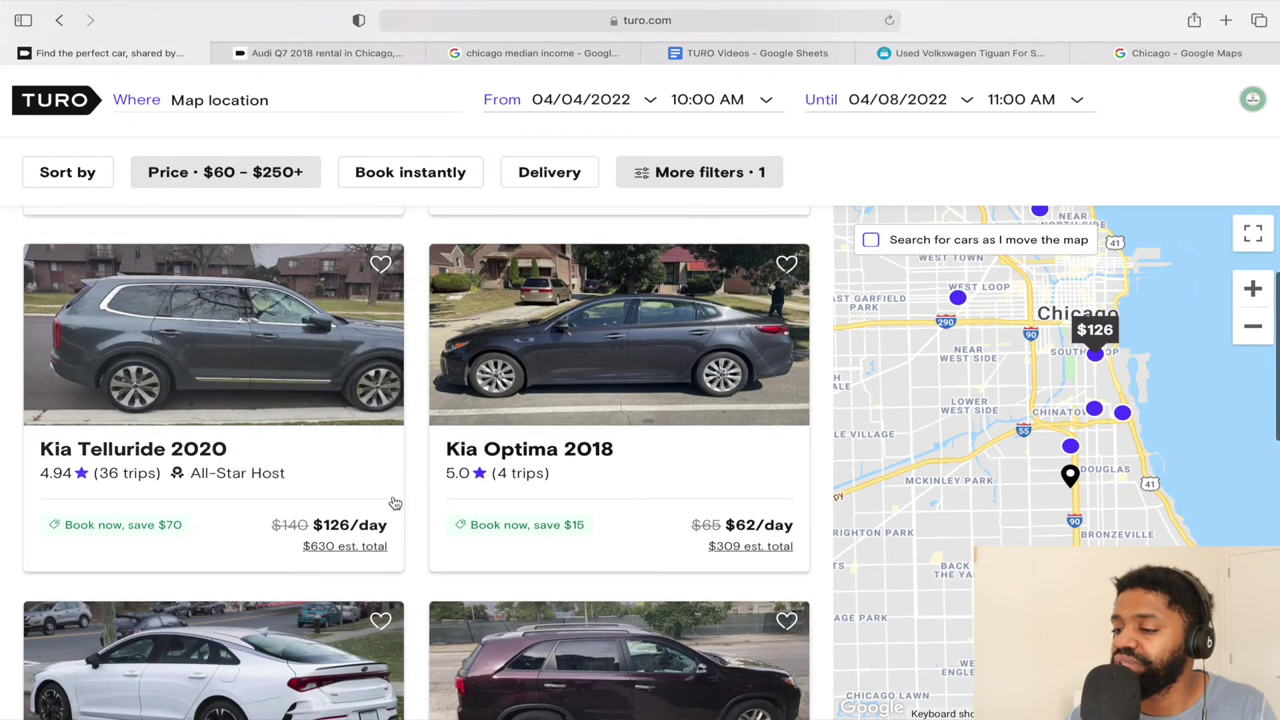
left_click(323, 399)
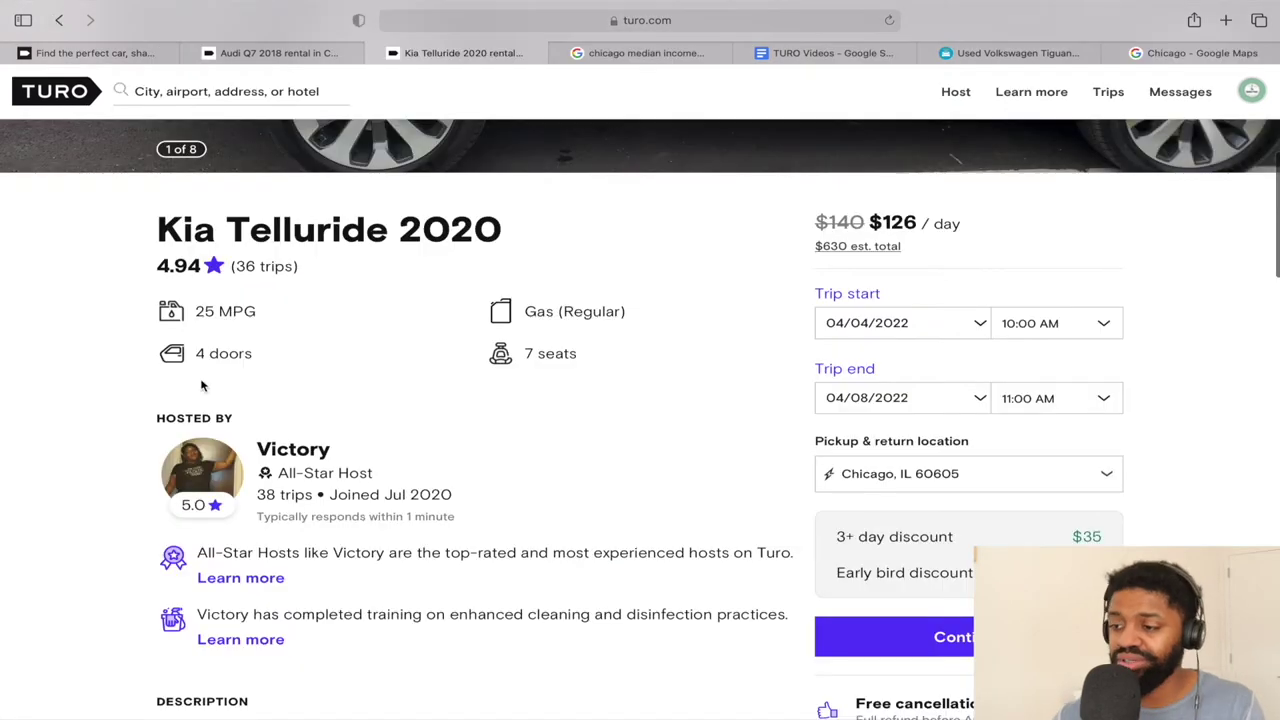
scroll(200, 400, "down", 15)
key("super+w")
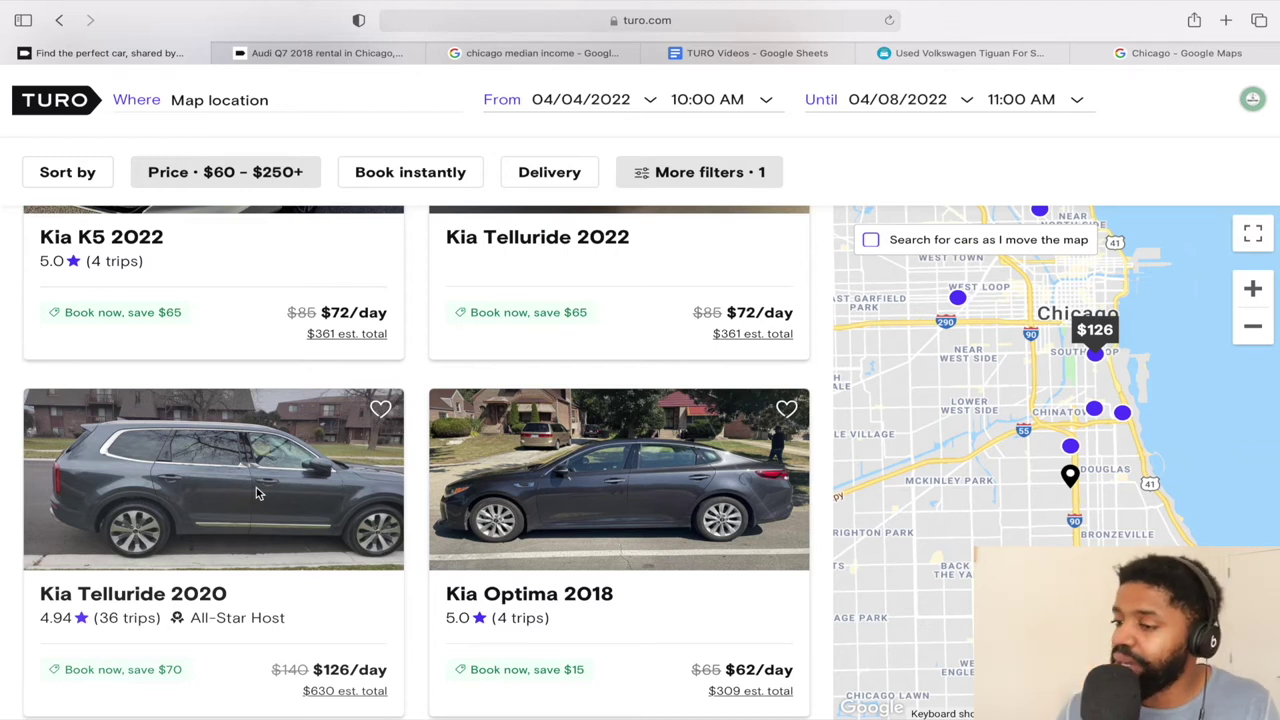
Compare the daily rates and trip counts of the K5, Sorento, Telluride and Optima in the Kia results.
scroll(256, 487, "up", 5)
scroll(256, 493, "up", 1)
scroll(256, 493, "down", 3)
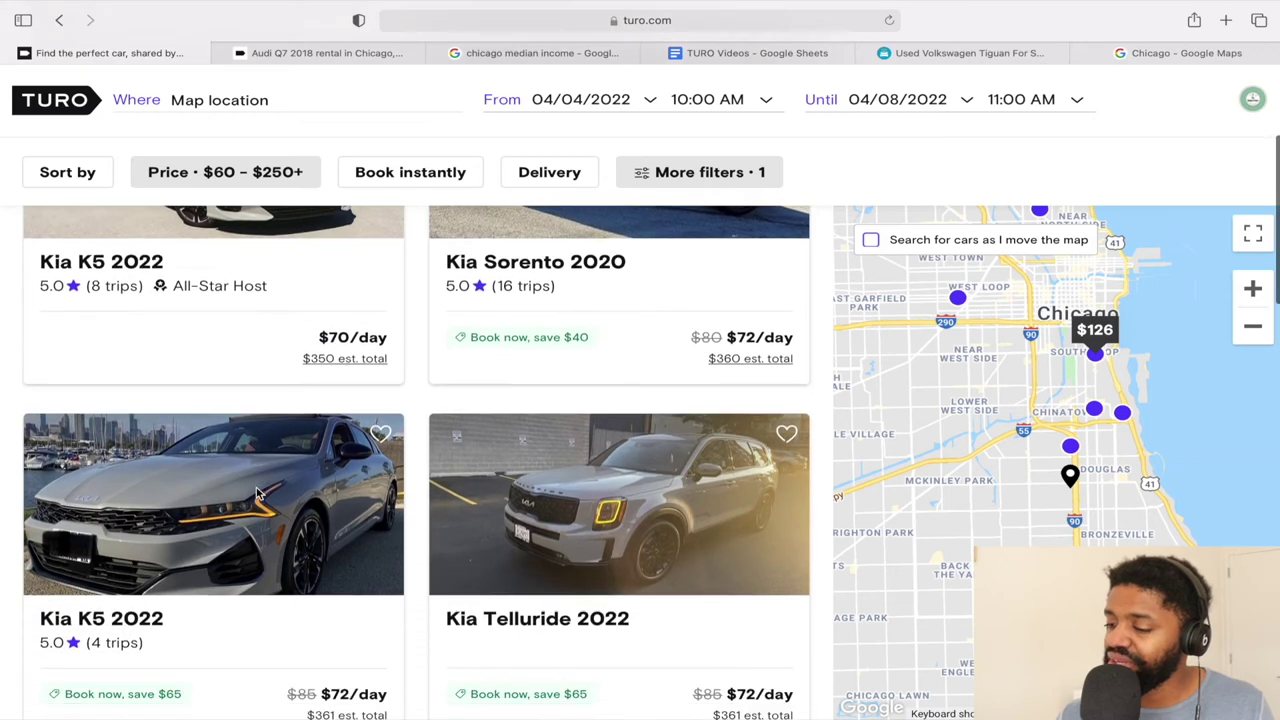
scroll(256, 493, "down", 1)
scroll(256, 489, "down", 4)
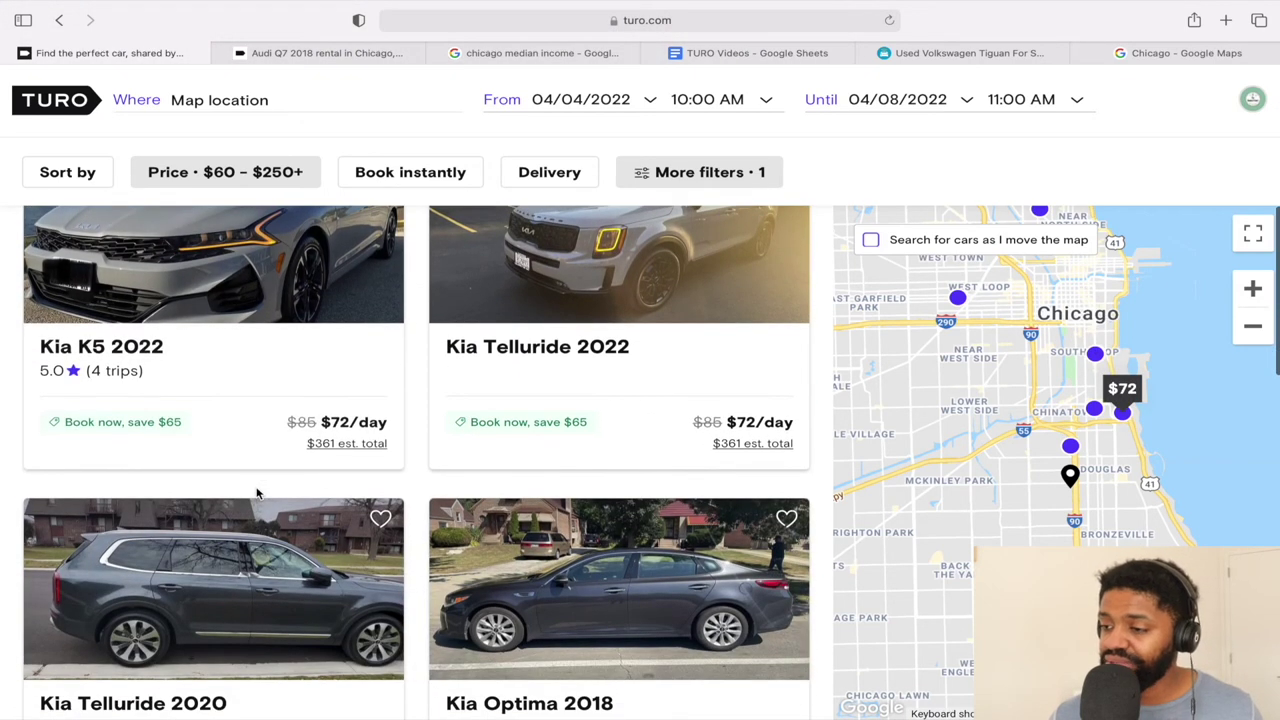
scroll(256, 493, "down", 1)
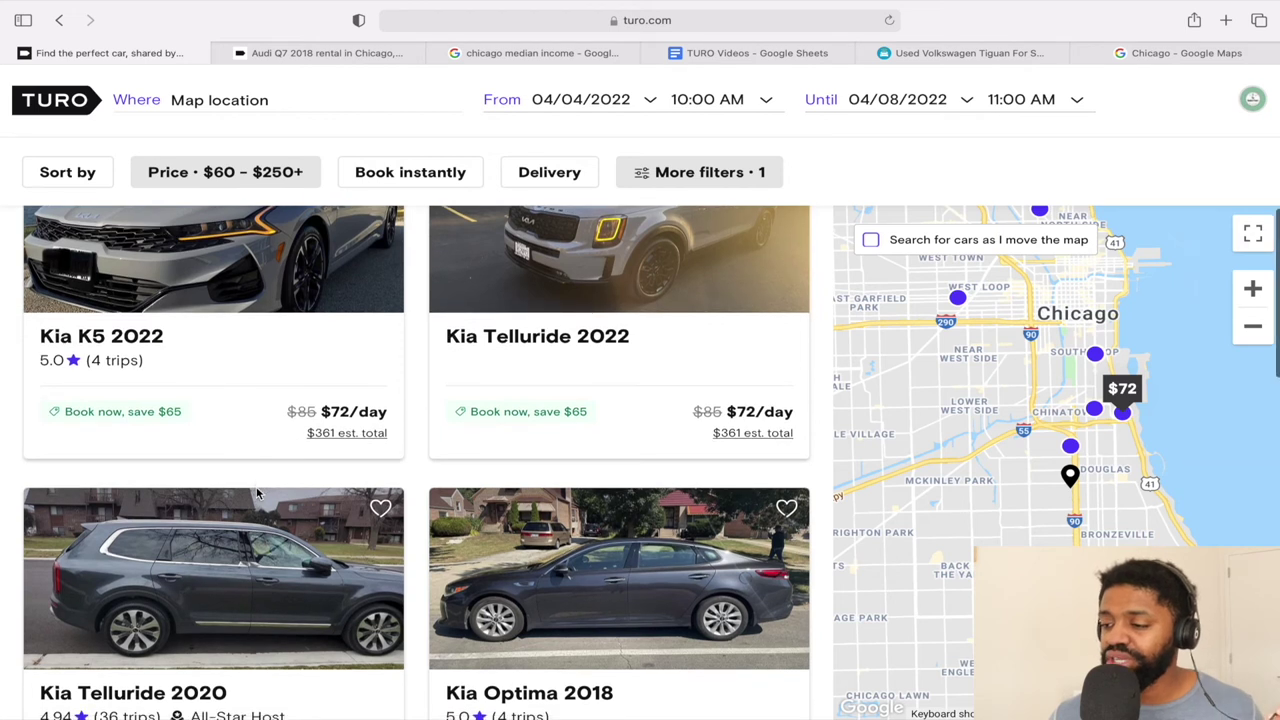
Review the remaining Kia listings in Chicago and check the list of makes in the TURO Videos spreadsheet.
scroll(256, 493, "down", 2)
scroll(256, 493, "down", 8)
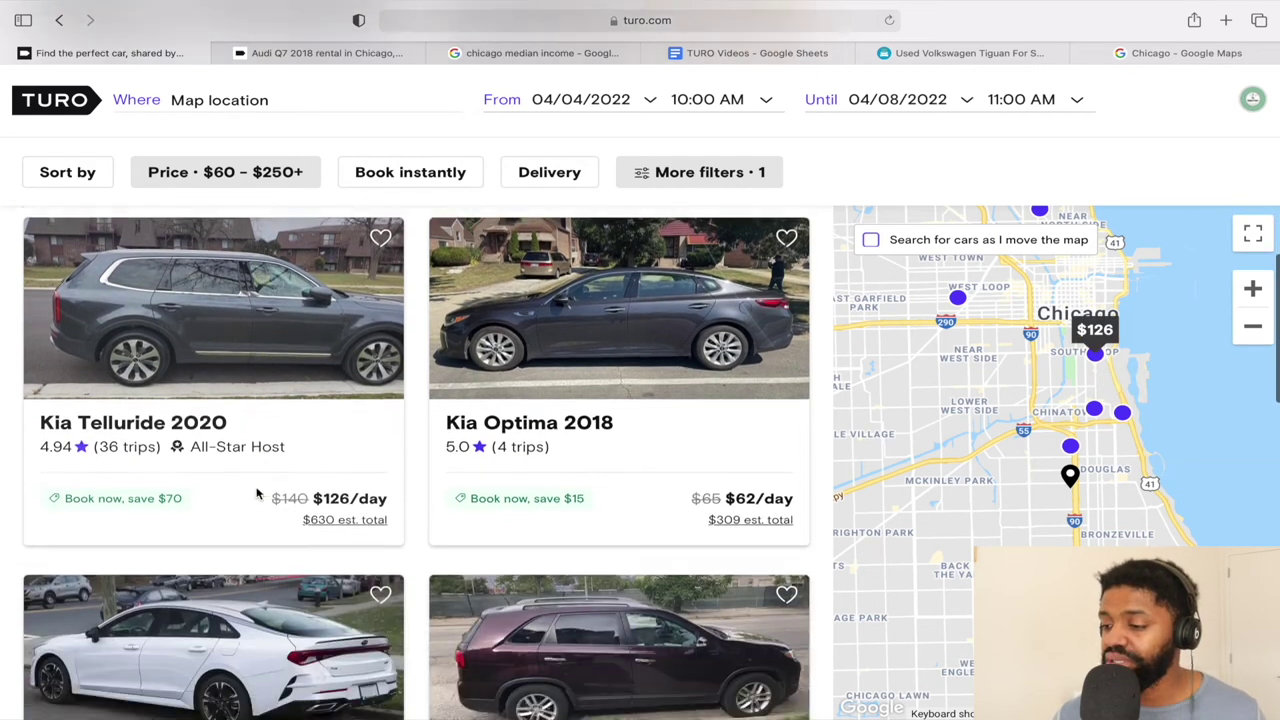
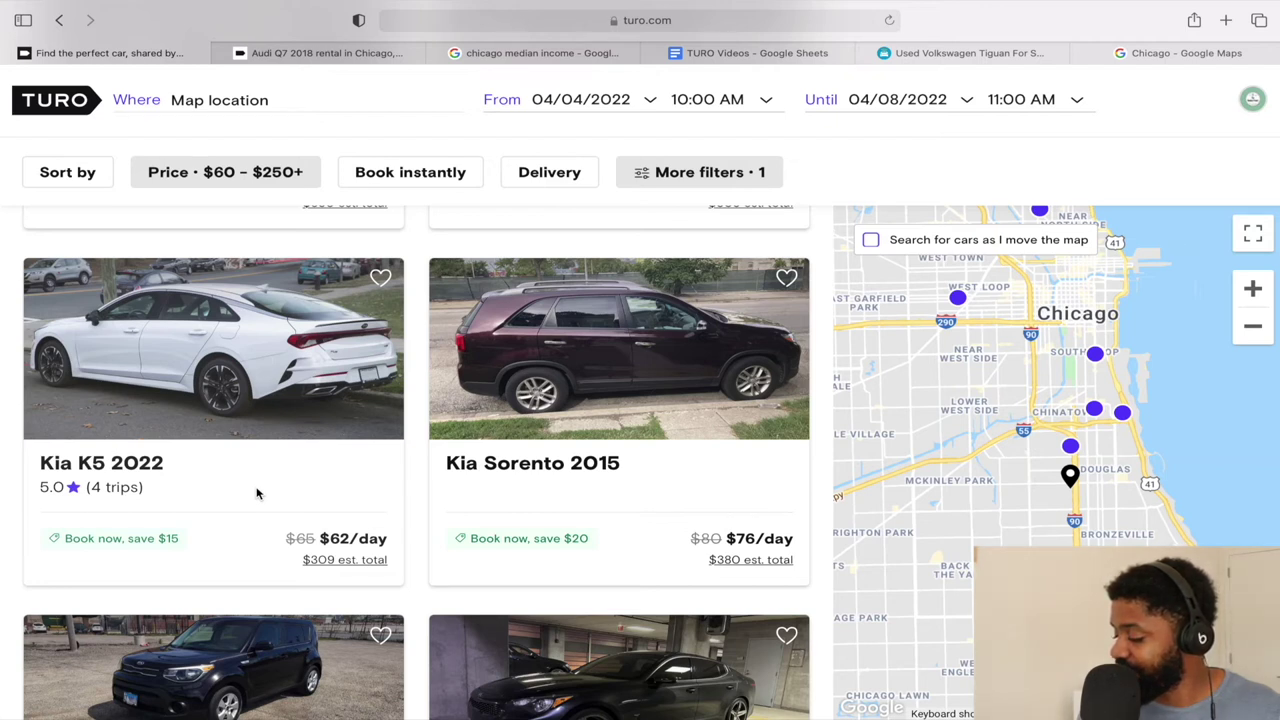
left_click(754, 53)
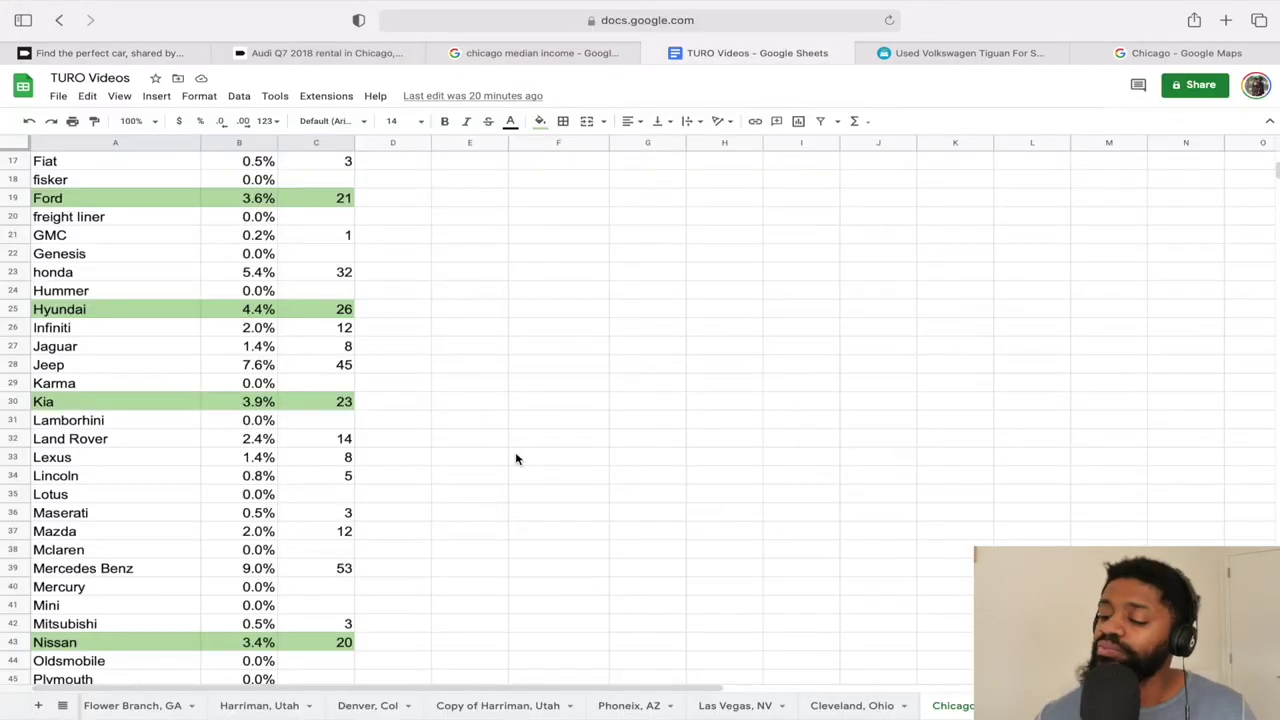
Return to Turo and review the Nissan listings priced from $60 per day.
left_click(163, 53)
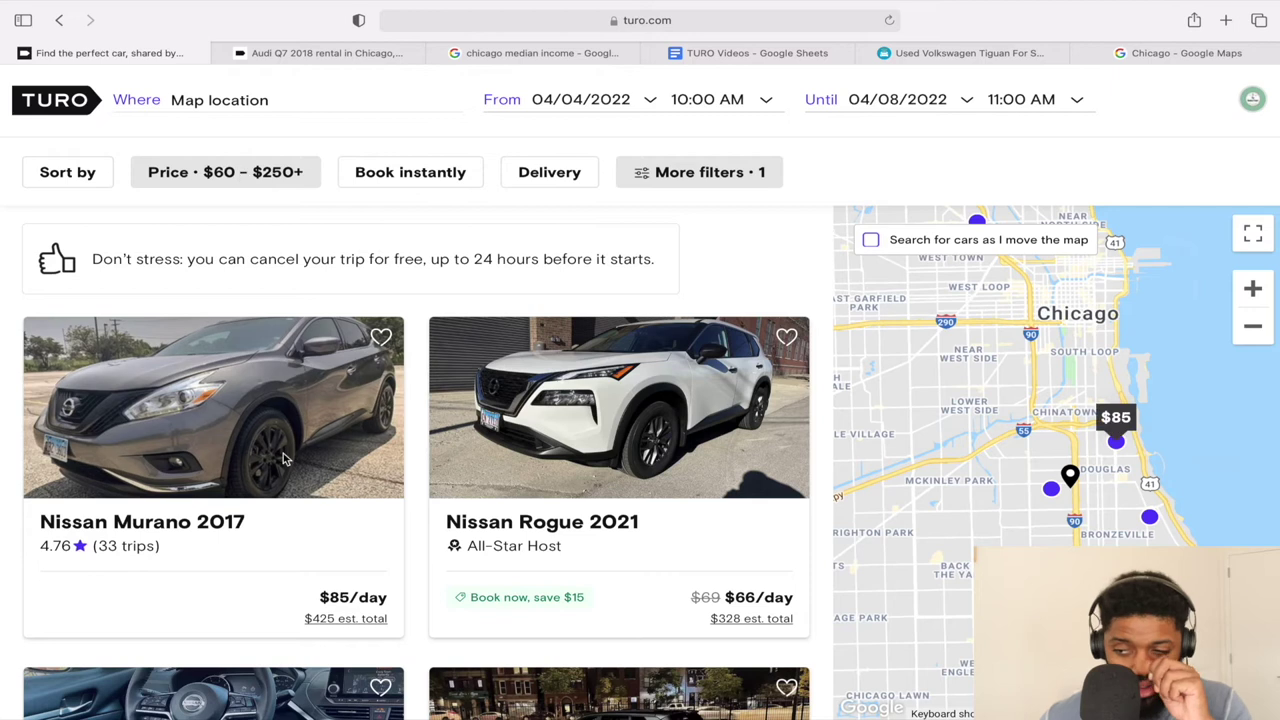
scroll(290, 492, "down", 10)
scroll(290, 495, "up", 5)
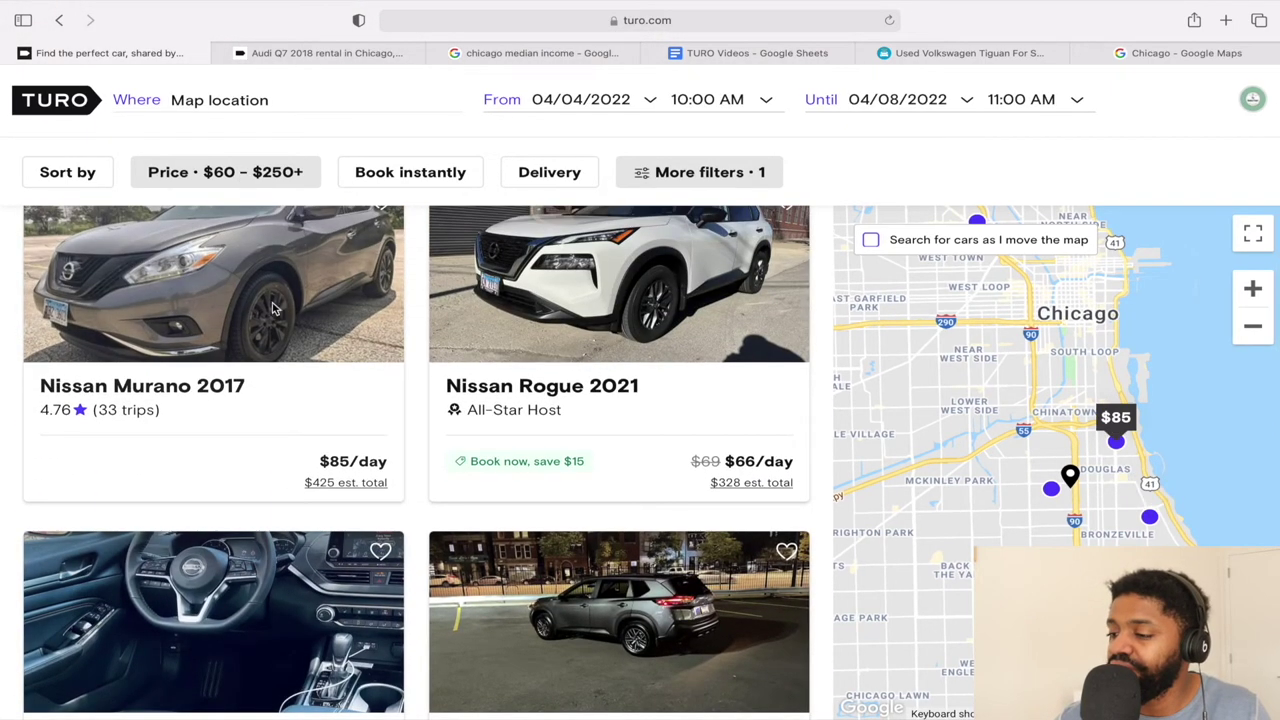
Lower the minimum price filter for the Nissan listings to $10 per day.
scroll(272, 314, "up", 2)
left_click(250, 167)
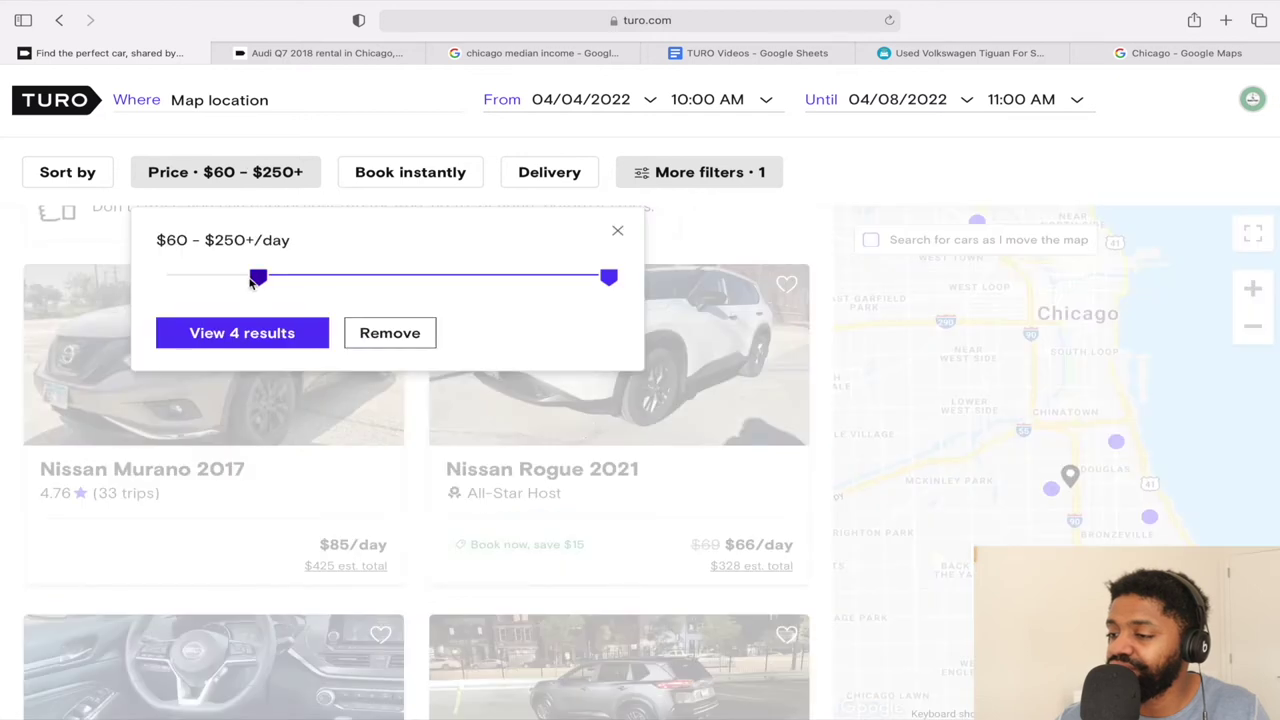
left_click_drag(257, 278, 126, 277)
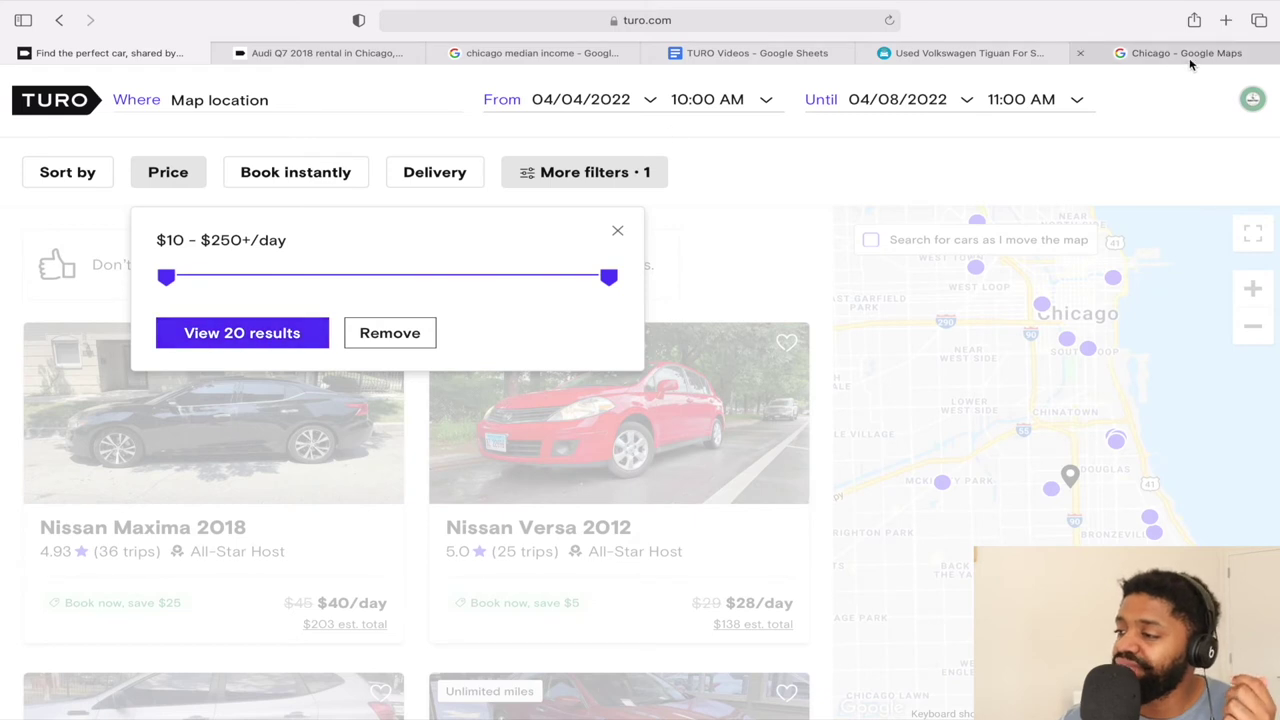
Switch to the TURO Videos spreadsheet and check the Chicago make list from Nissan down to Volkswagen.
mouse_move(976, 52)
left_click(757, 52)
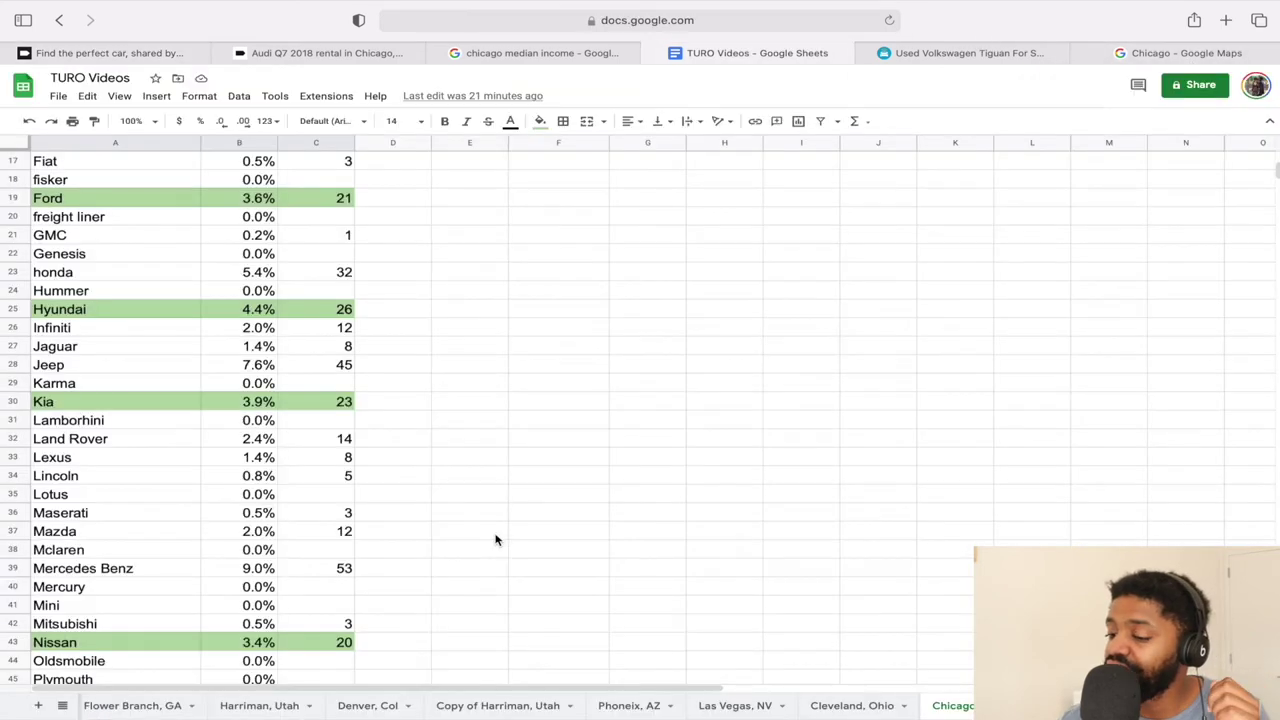
scroll(494, 538, "down", 8)
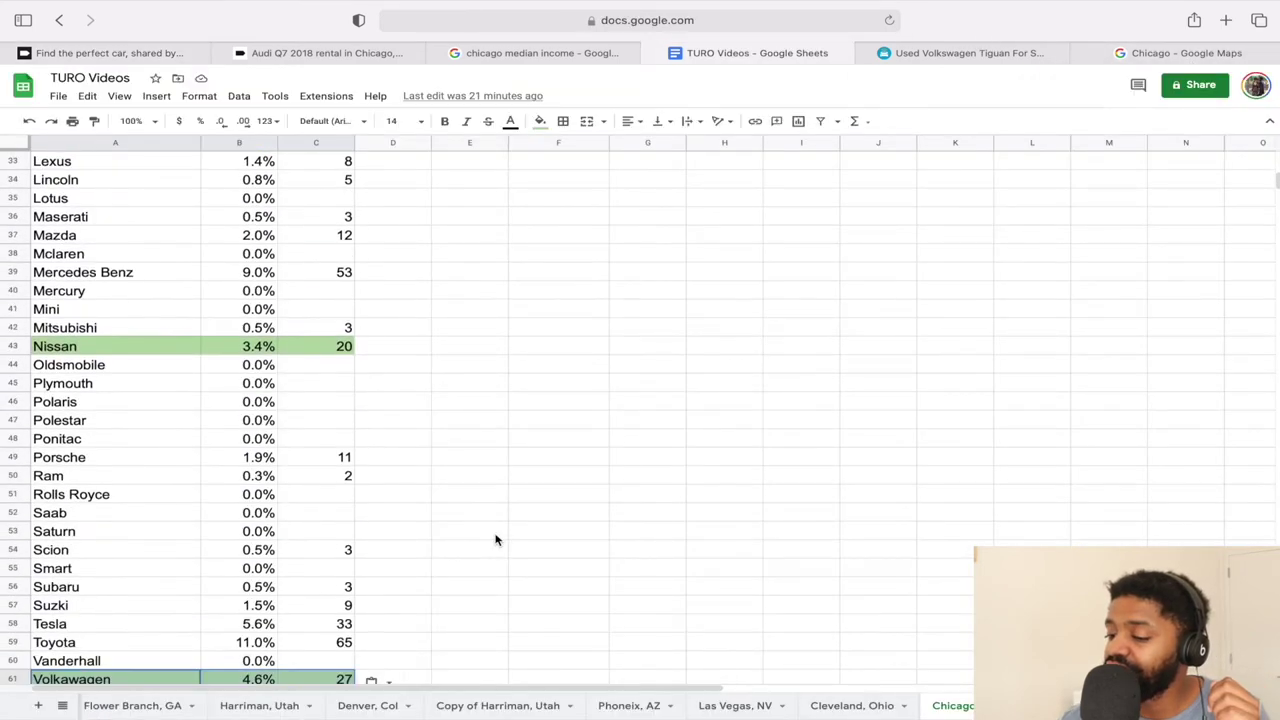
Return to Turo and examine the models, years, trip counts and daily rates of the Volkswagen listings from $60 per day.
left_click(135, 53)
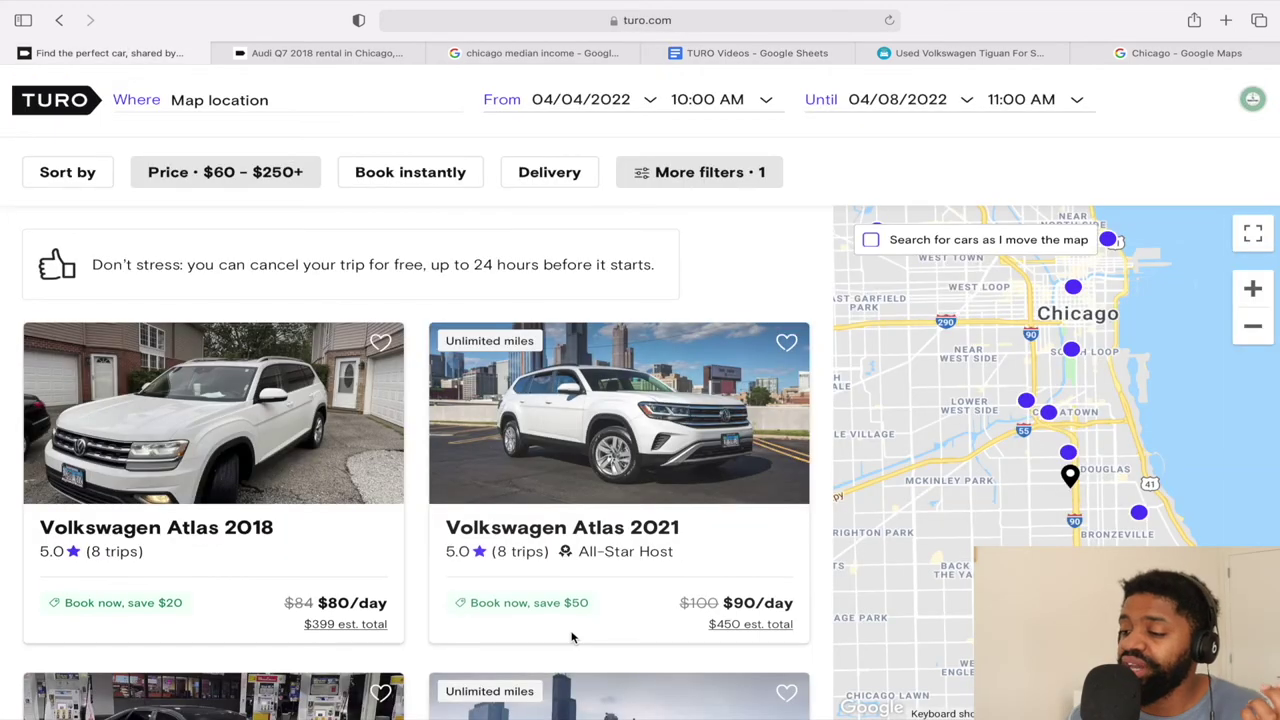
scroll(572, 637, "down", 5)
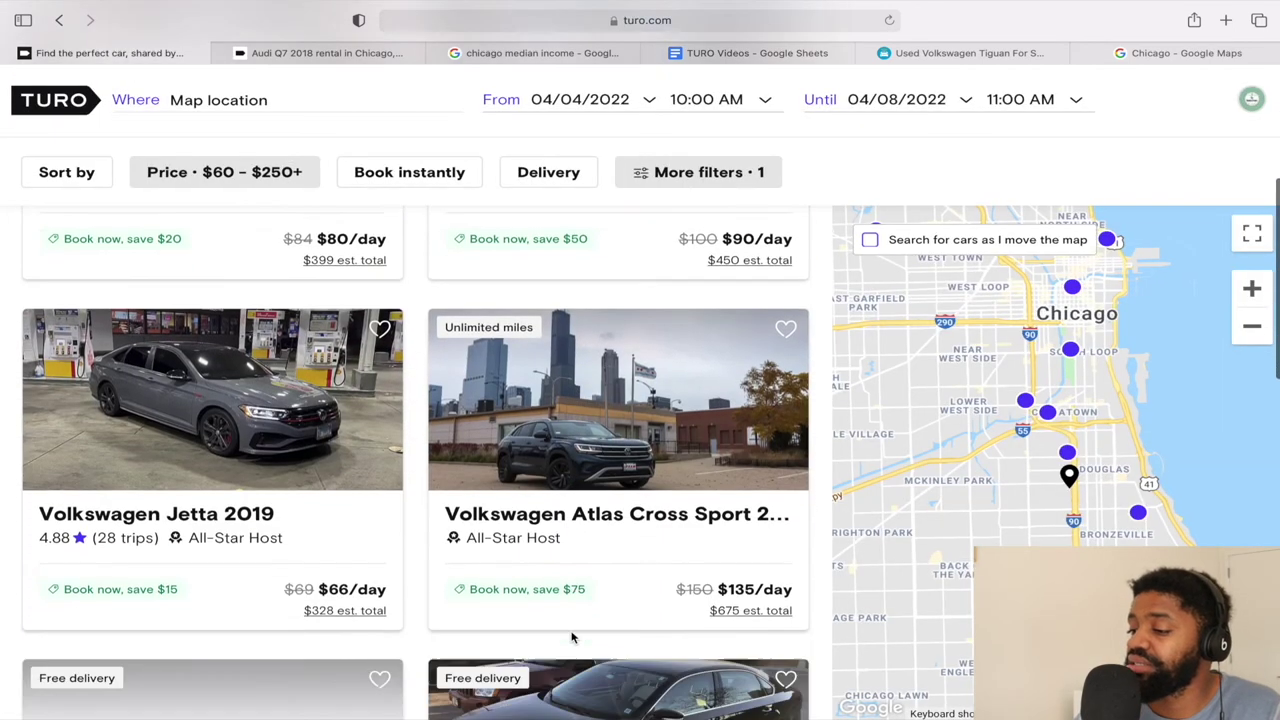
scroll(572, 637, "down", 5)
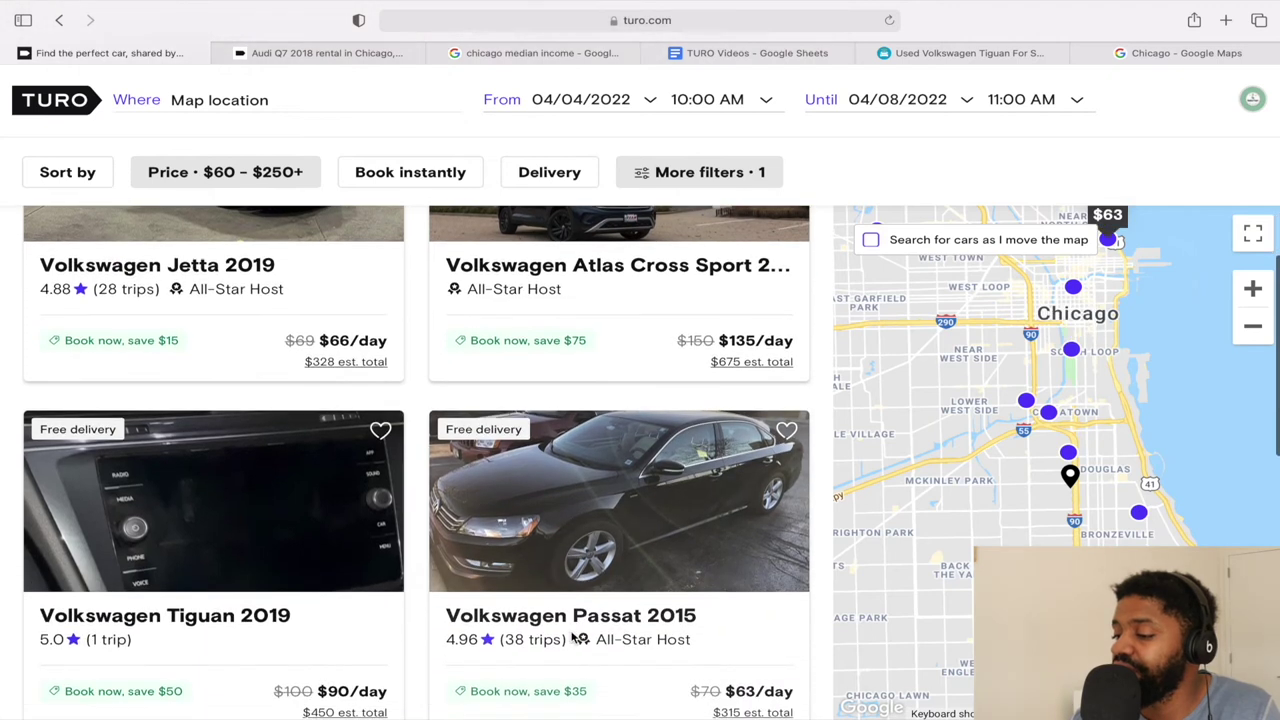
scroll(572, 637, "down", 5)
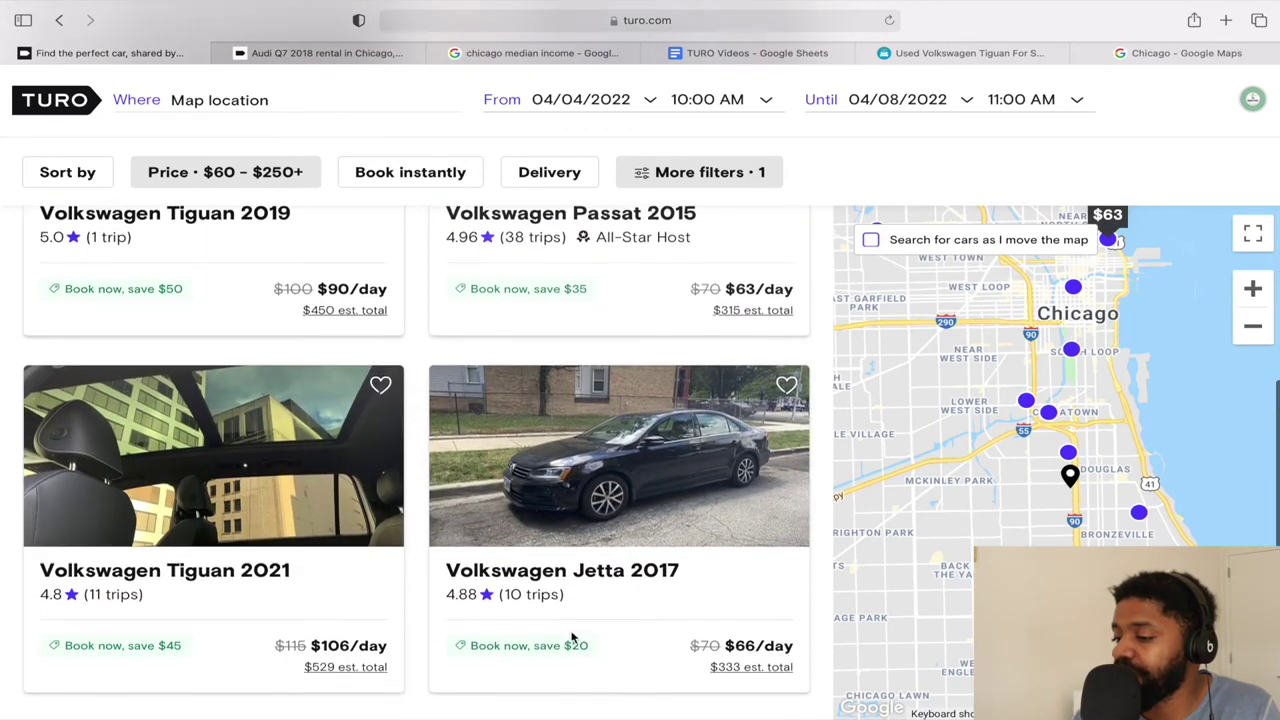
scroll(572, 637, "down", 1)
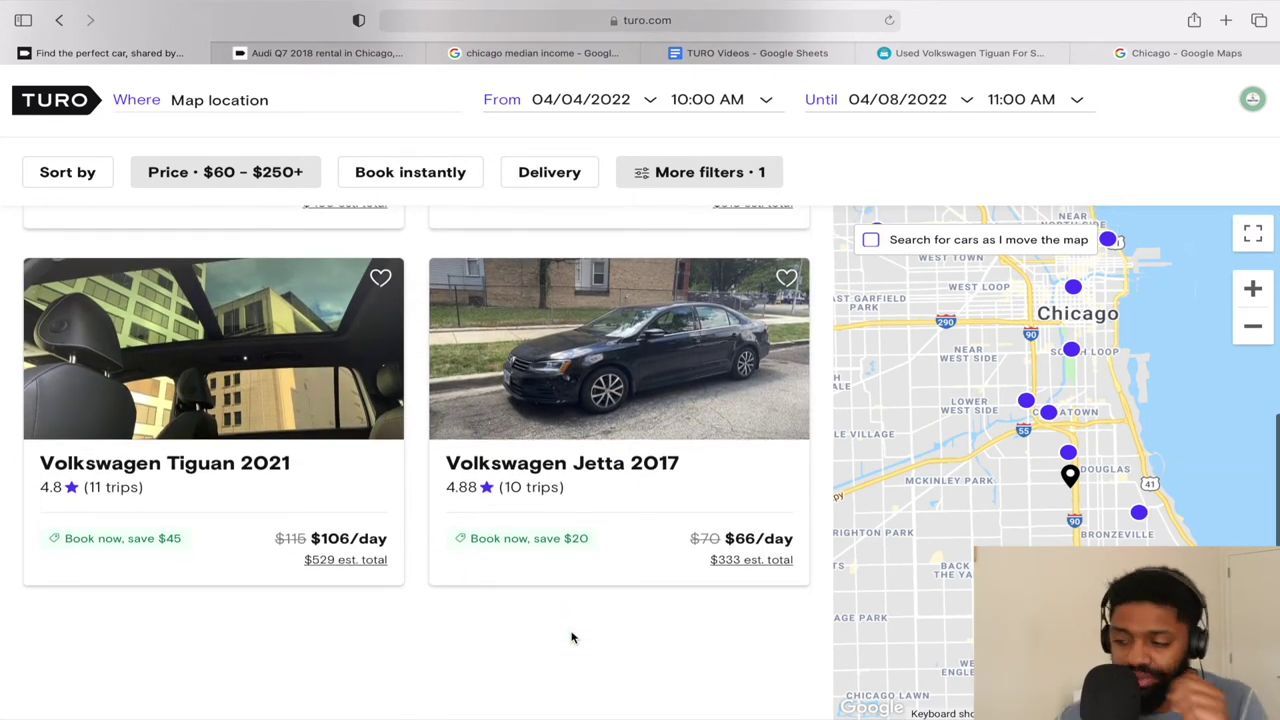
scroll(572, 637, "up", 2)
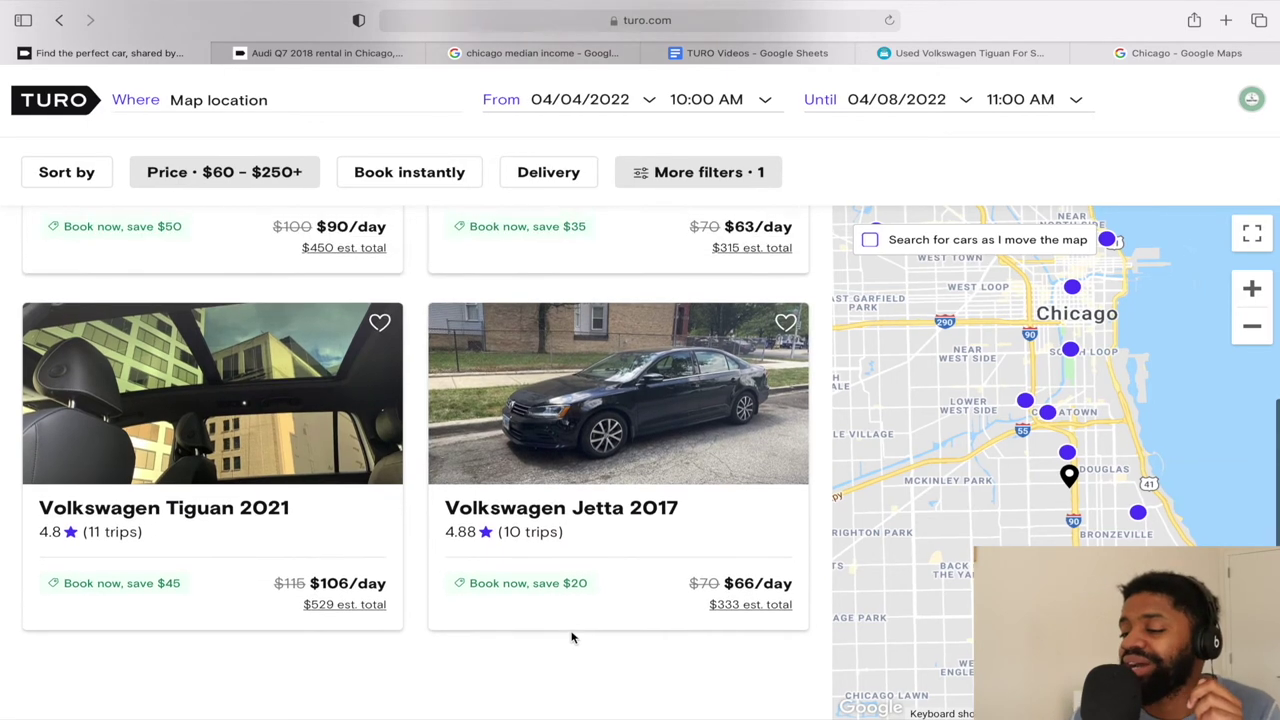
scroll(572, 637, "up", 2)
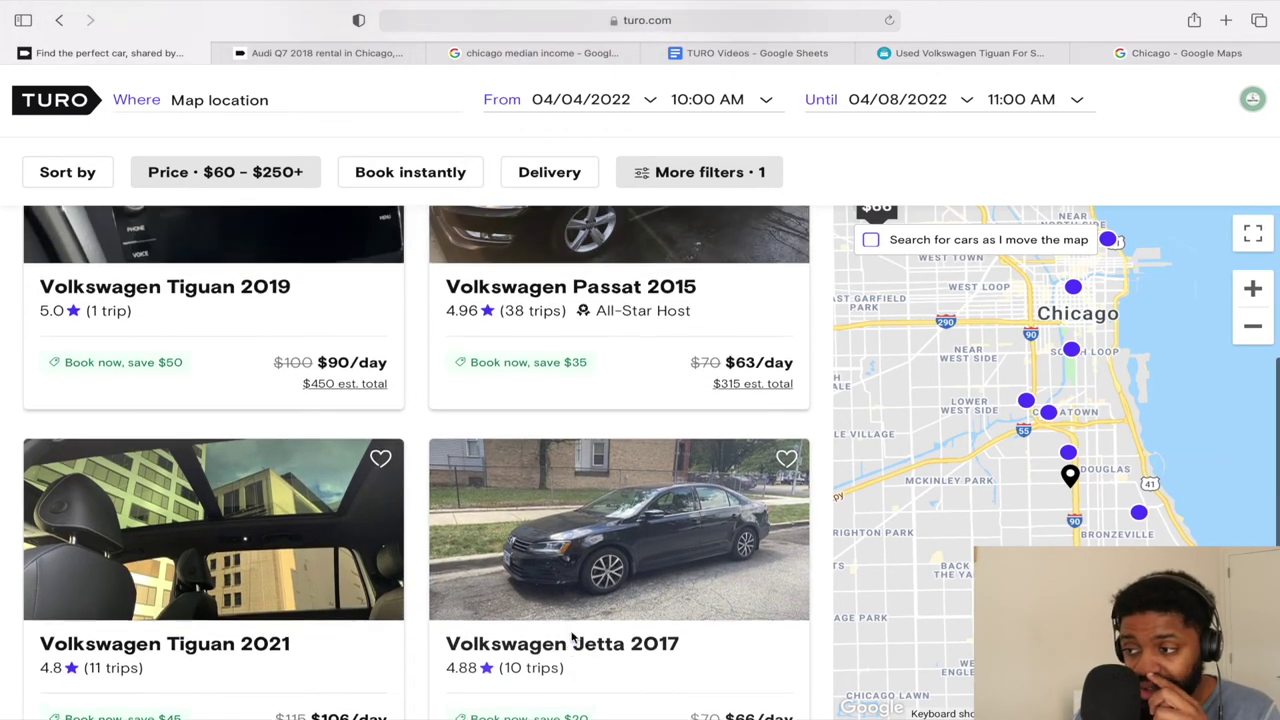
scroll(572, 637, "up", 5)
scroll(571, 637, "up", 4)
scroll(571, 637, "up", 3)
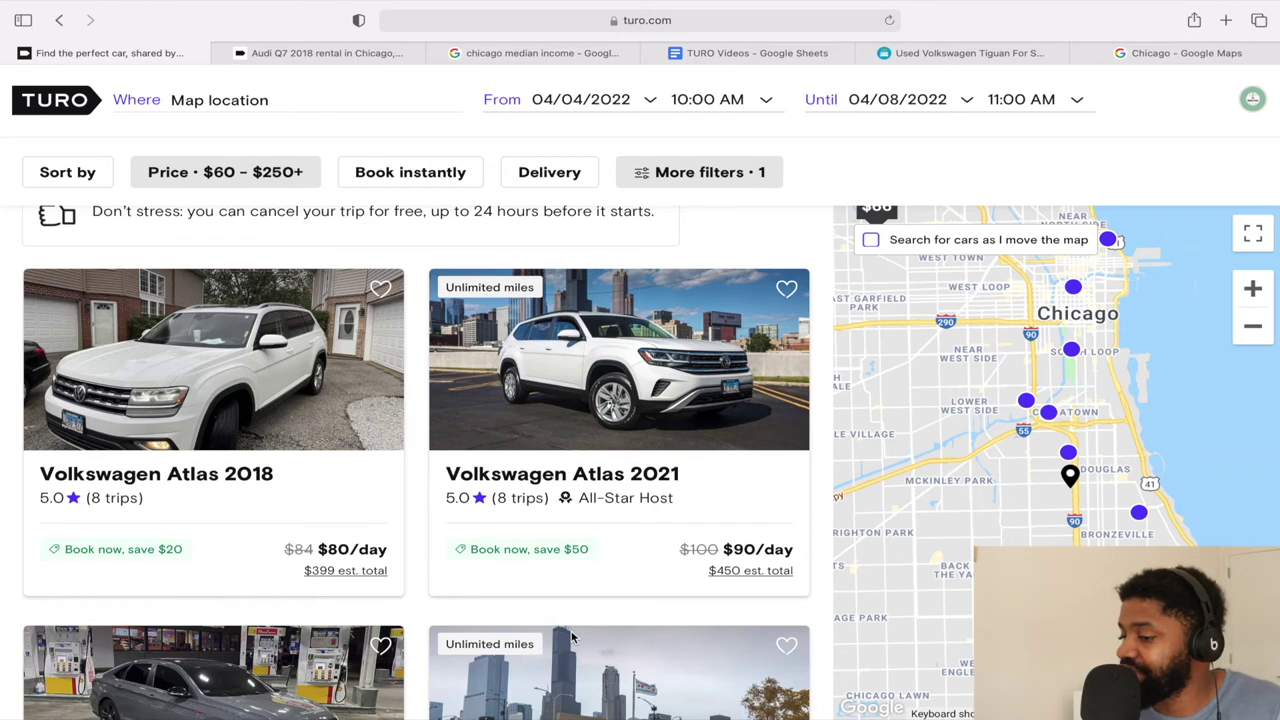
scroll(571, 637, "down", 8)
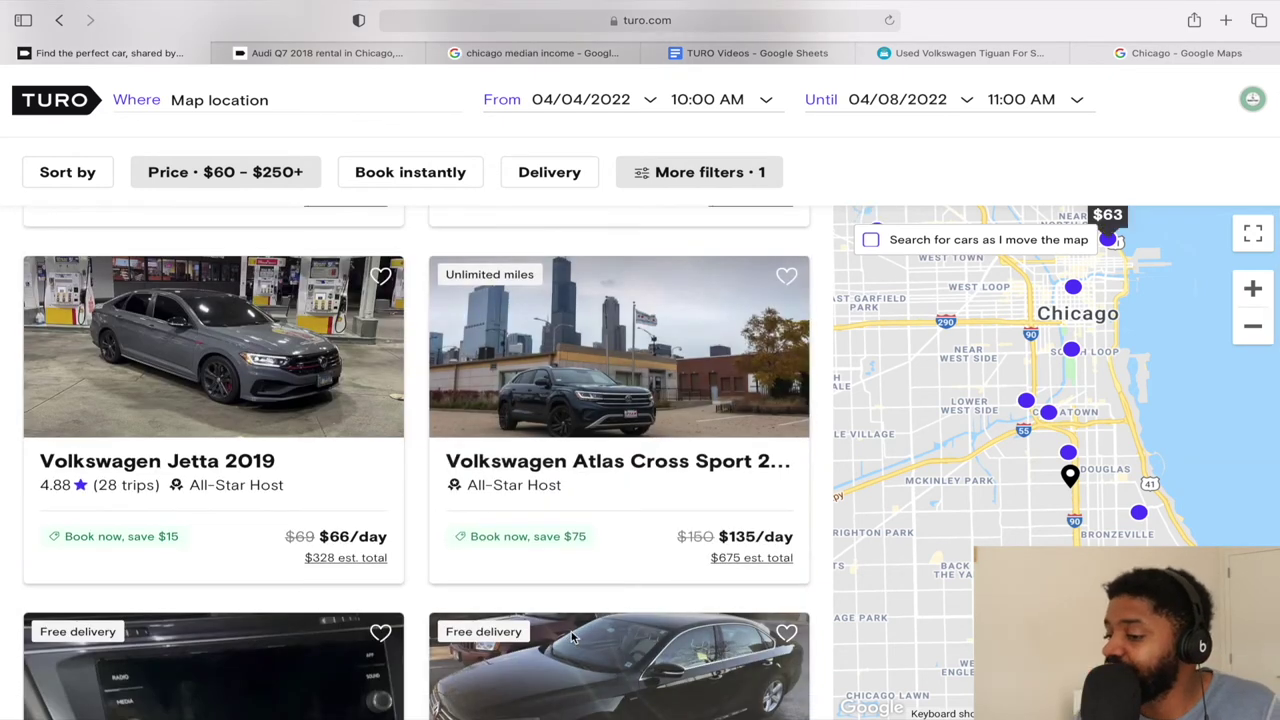
scroll(573, 637, "down", 4)
scroll(573, 637, "down", 3)
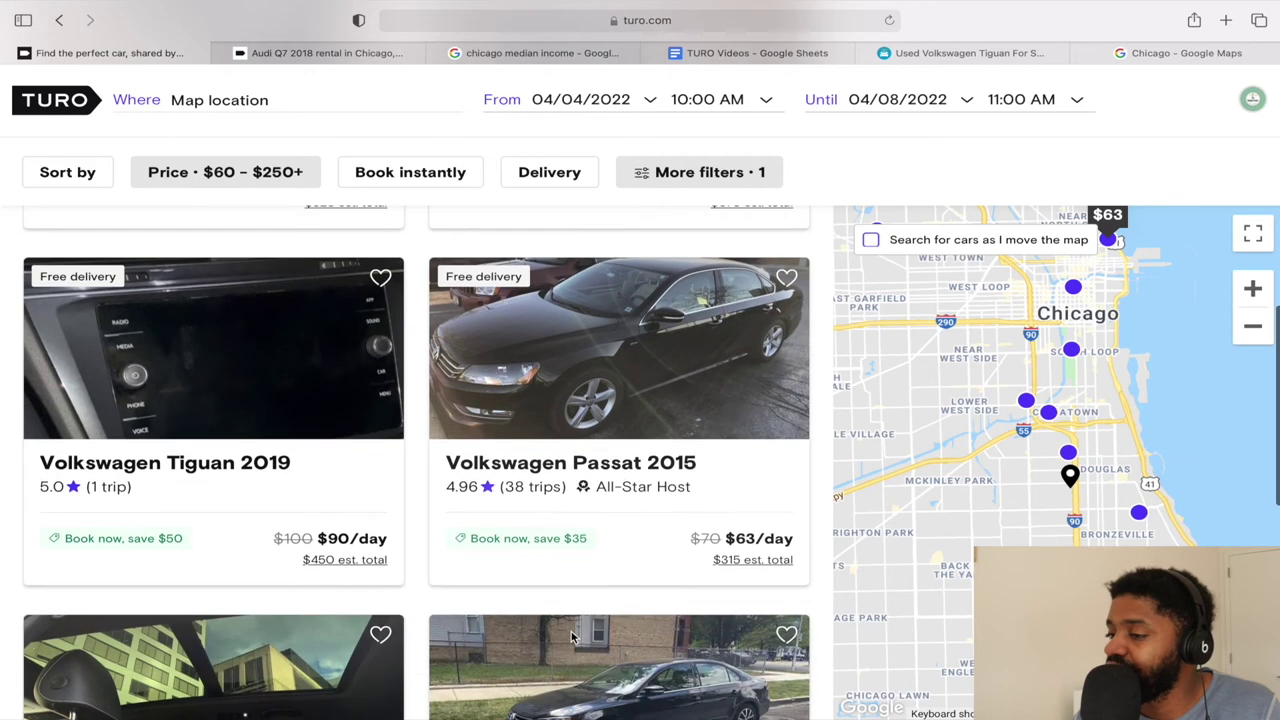
scroll(573, 638, "down", 5)
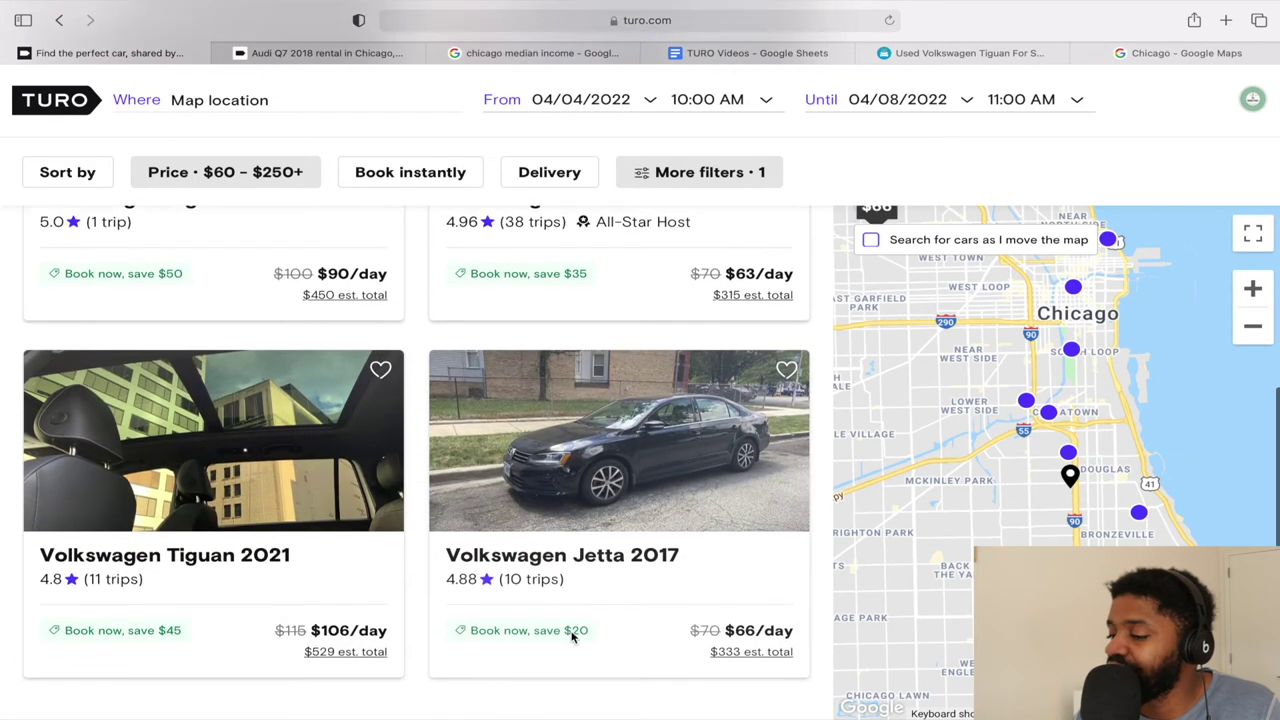
Lower the minimum price filter to $10 per day and show the matching Volkswagen listings.
scroll(573, 637, "up", 4)
left_click(200, 174)
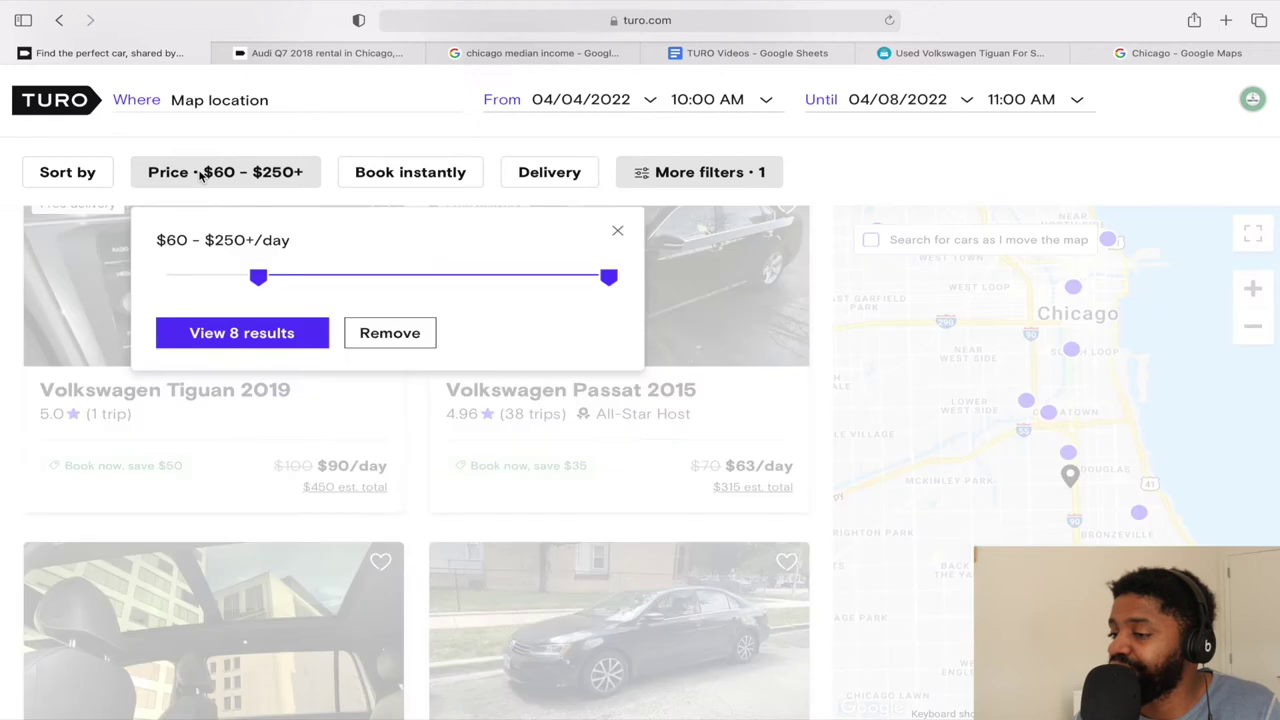
left_click_drag(257, 277, 163, 277)
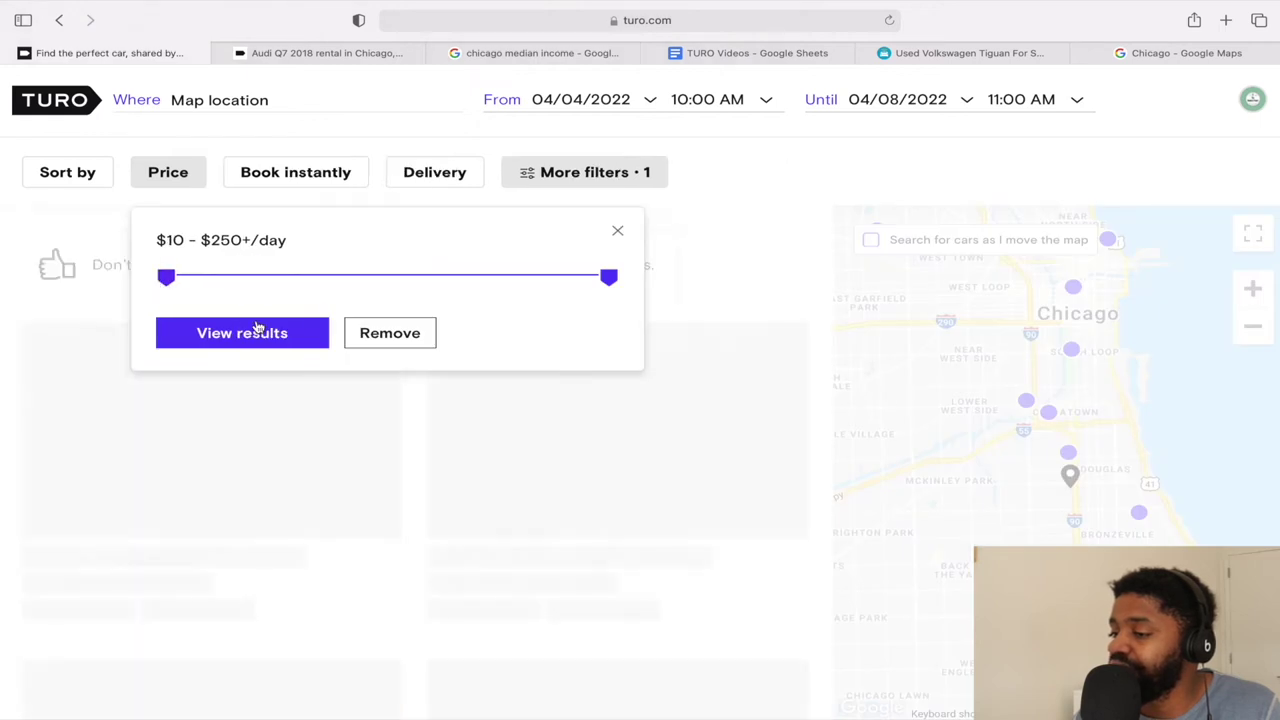
left_click(283, 340)
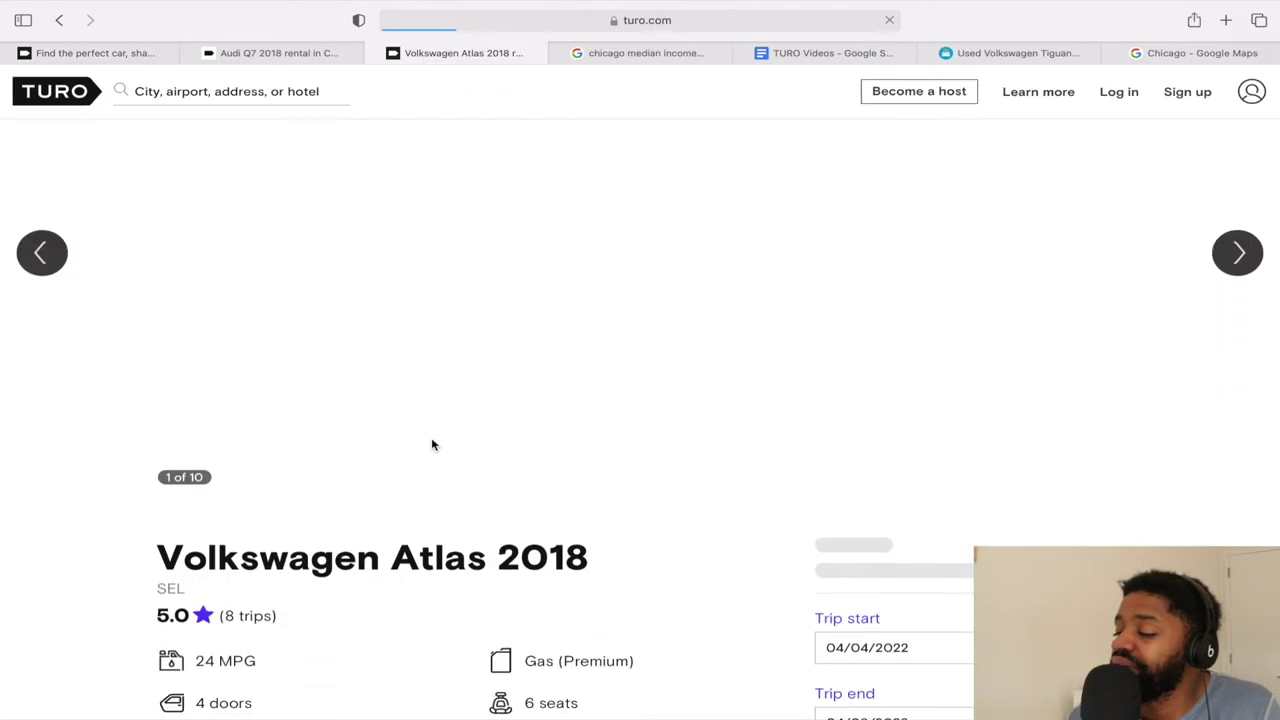
Review the Volkswagen Atlas 2018 listing's details, guest reviews and pickup location, and go back to the search results.
scroll(431, 440, "down", 5)
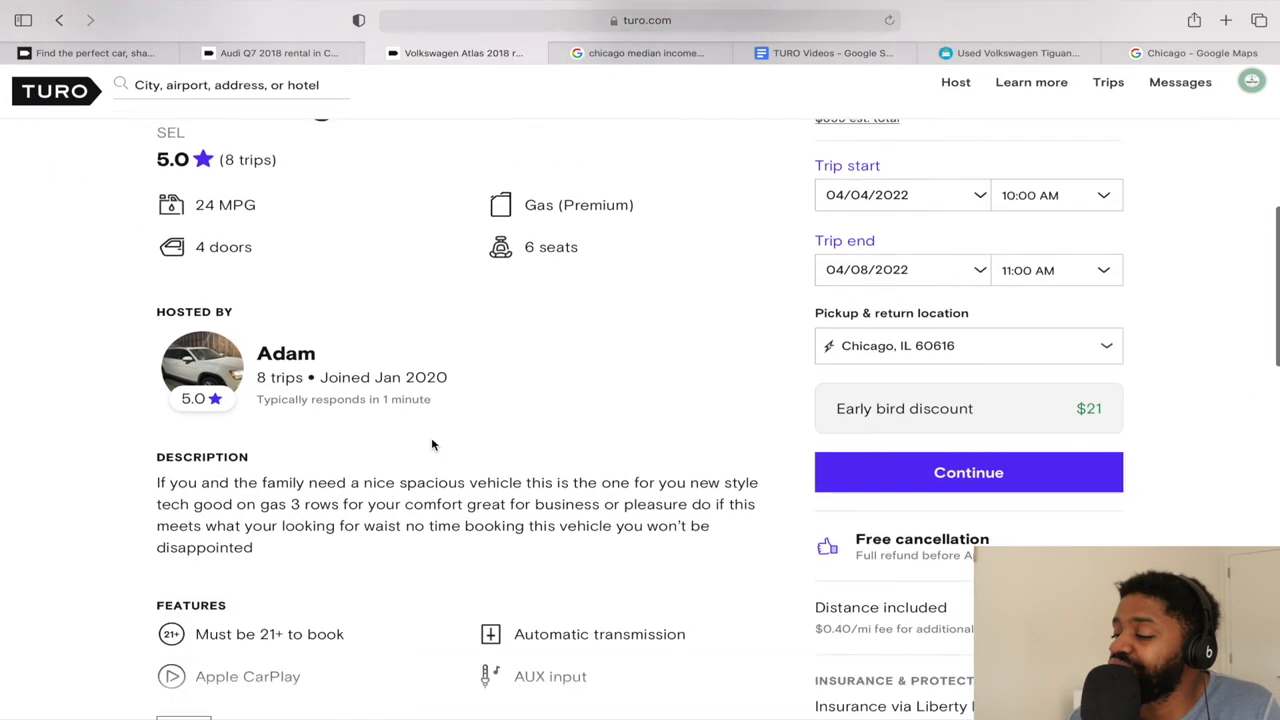
scroll(432, 444, "down", 15)
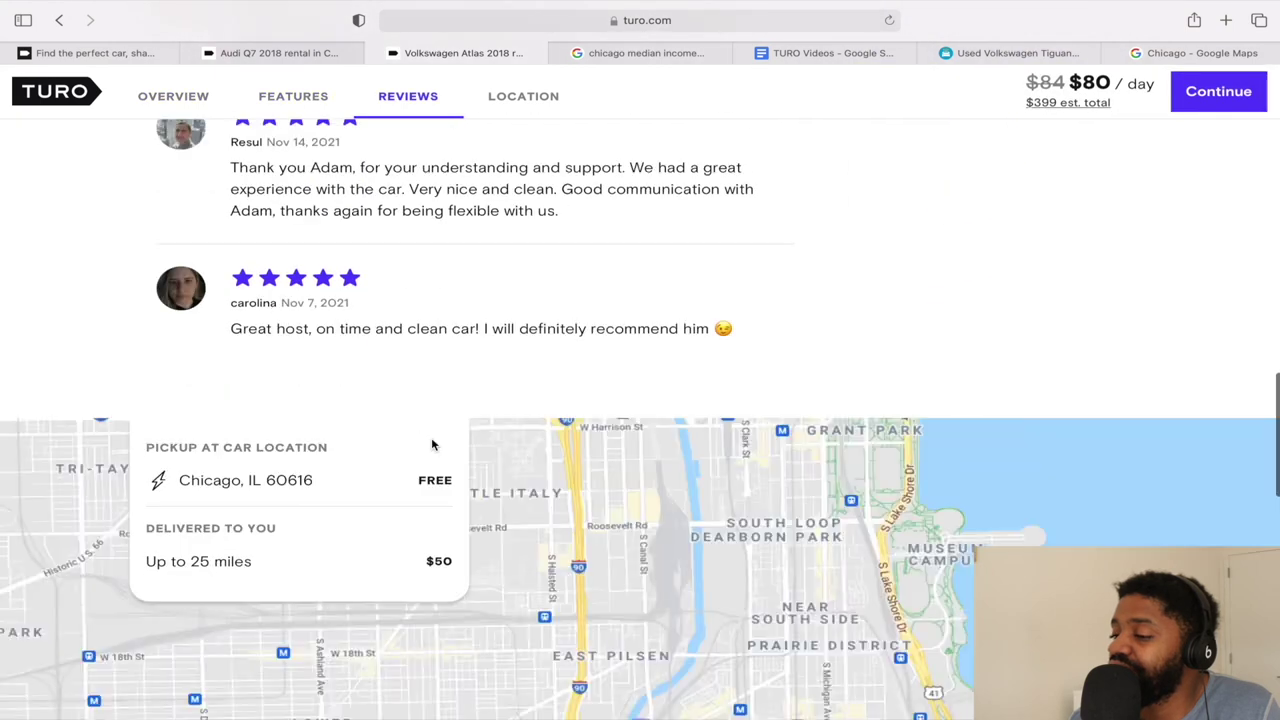
scroll(432, 444, "up", 3)
scroll(431, 440, "up", 1)
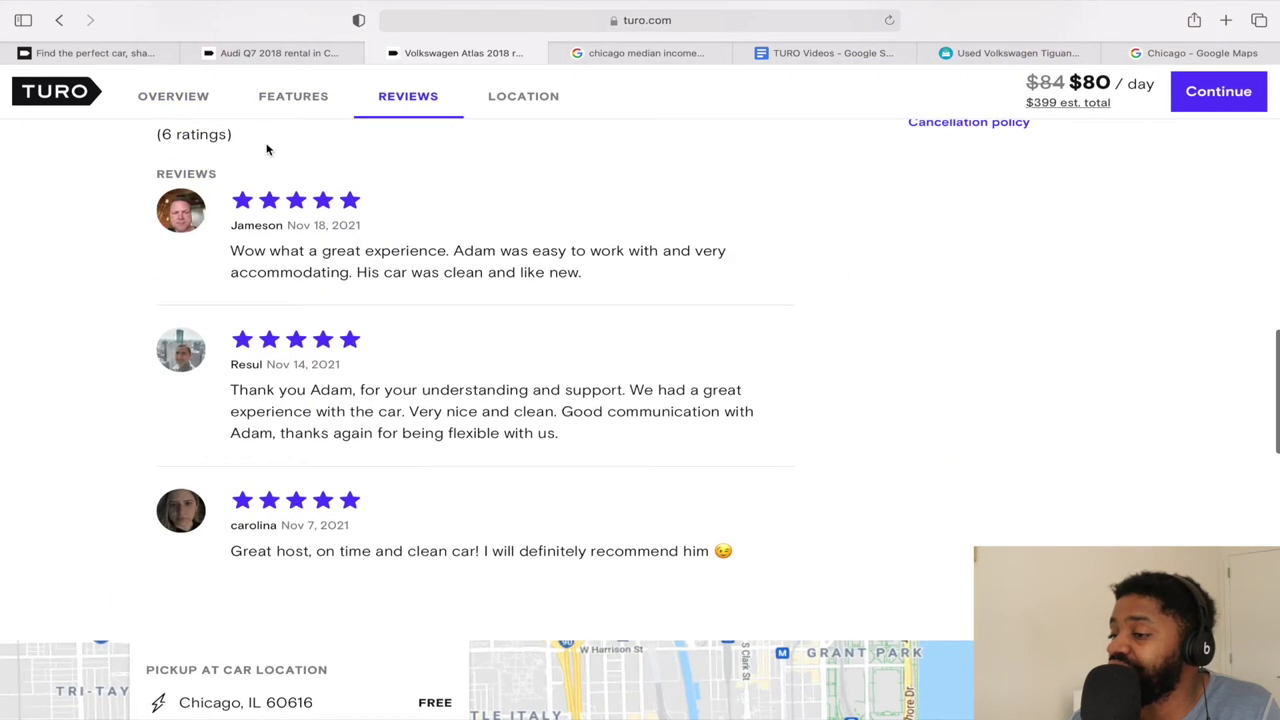
scroll(310, 320, "up", 20)
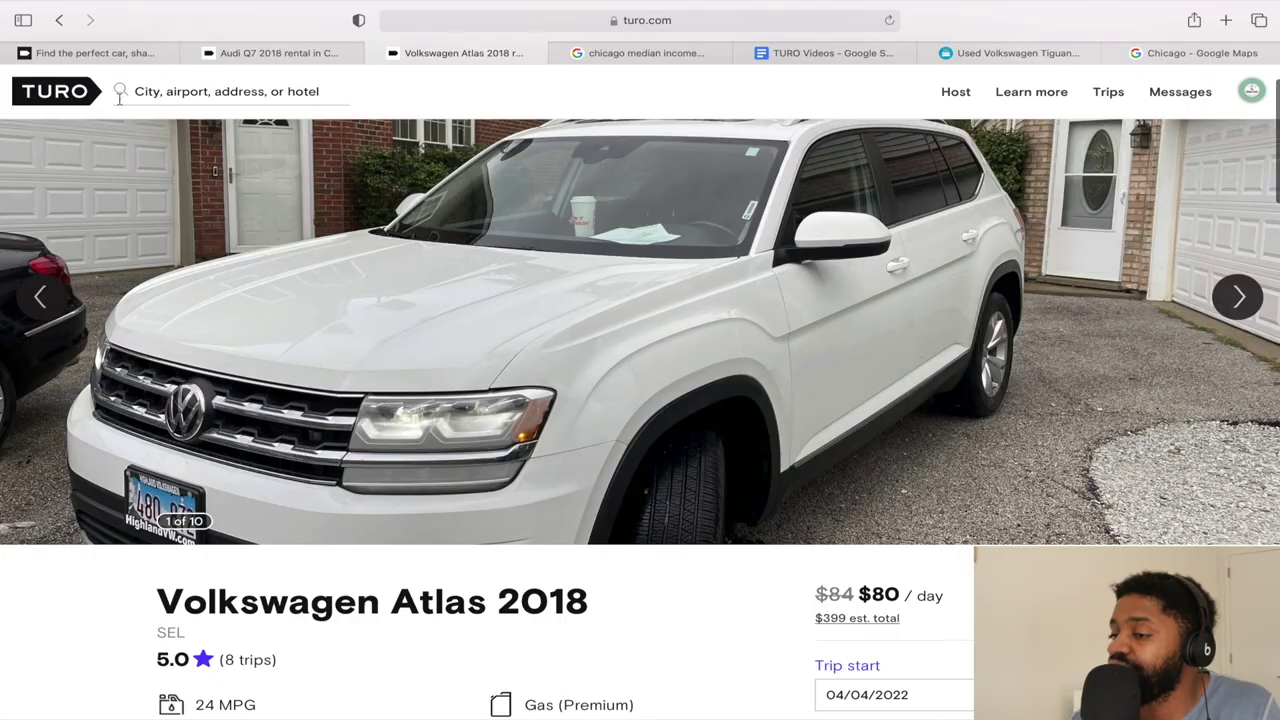
left_click(60, 20)
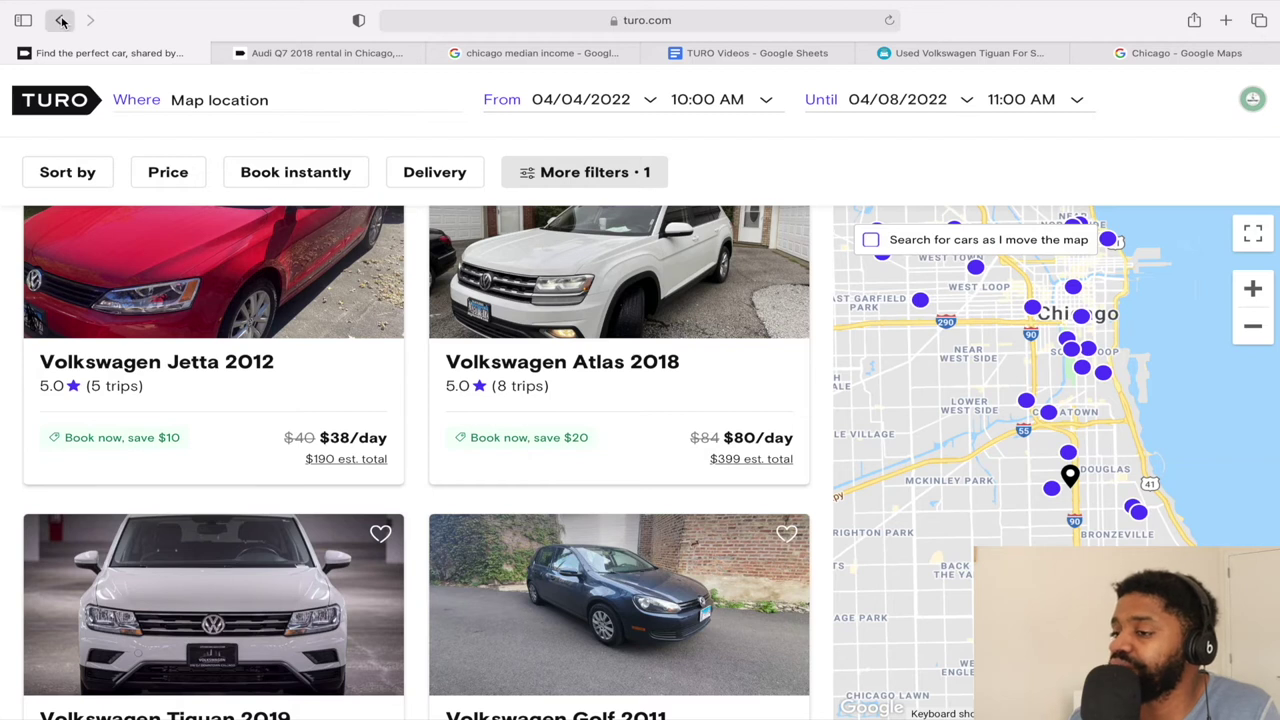
right_click(60, 20)
left_click(152, 24)
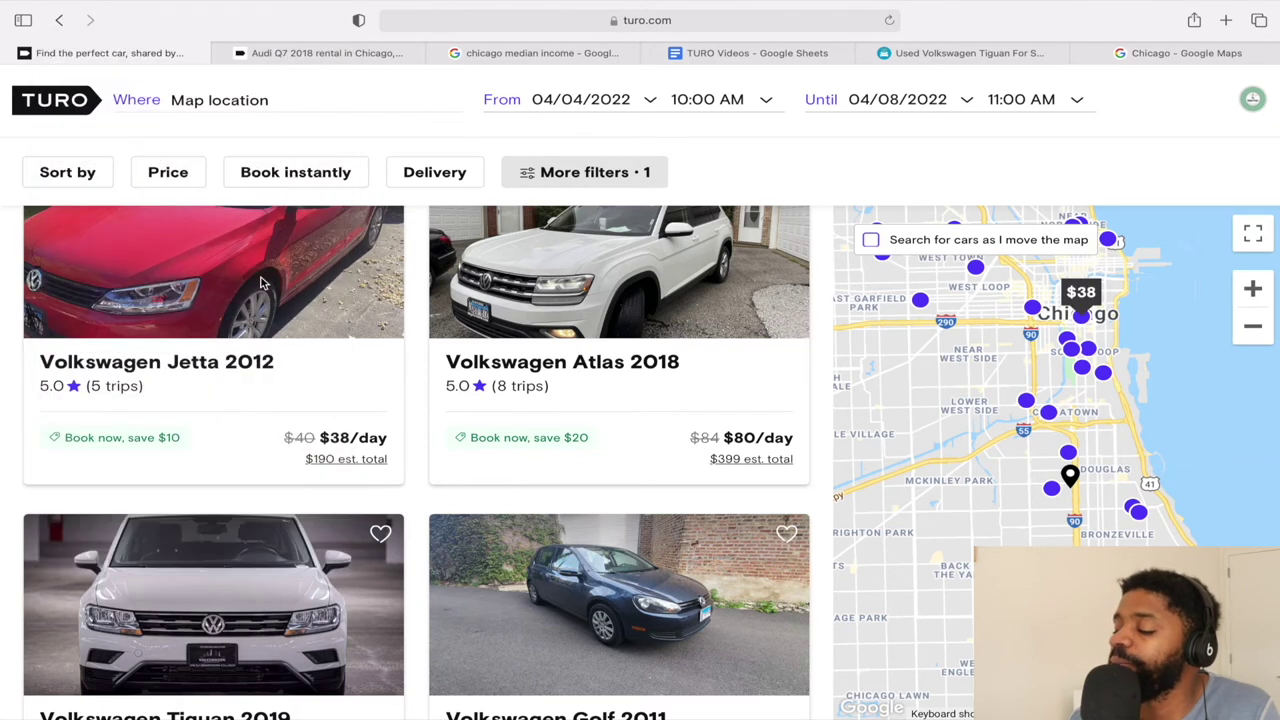
Examine the unfiltered-price Volkswagen listings, comparing daily rates and trip counts across the Jetta, Tiguan, Golf, CC and Passat models.
scroll(290, 350, "down", 3)
scroll(340, 410, "down", 5)
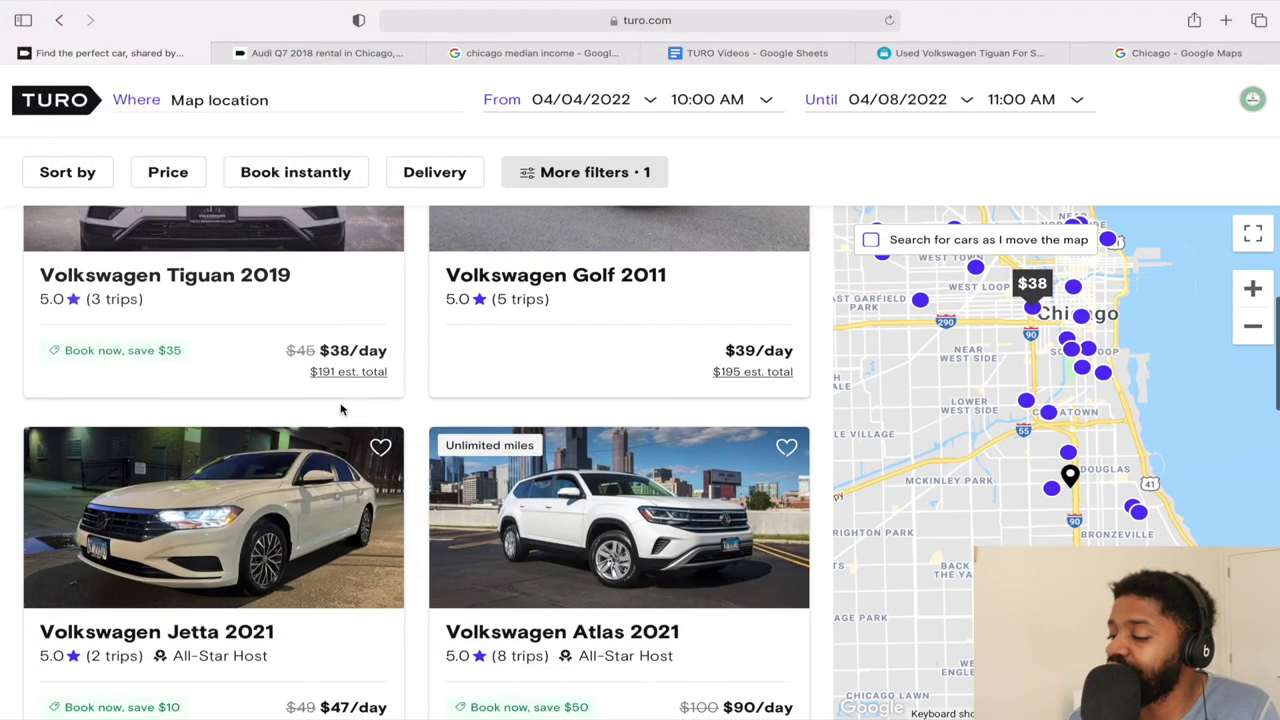
scroll(340, 410, "down", 8)
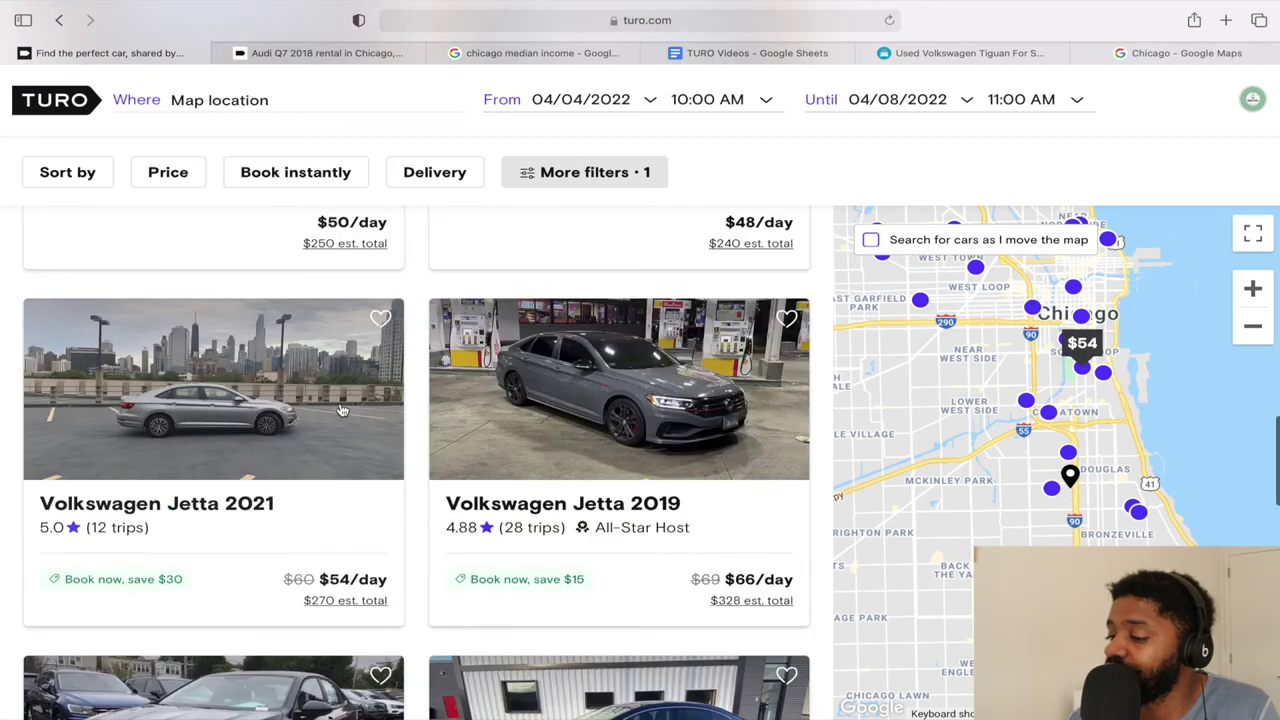
scroll(343, 406, "down", 1)
scroll(343, 406, "up", 1)
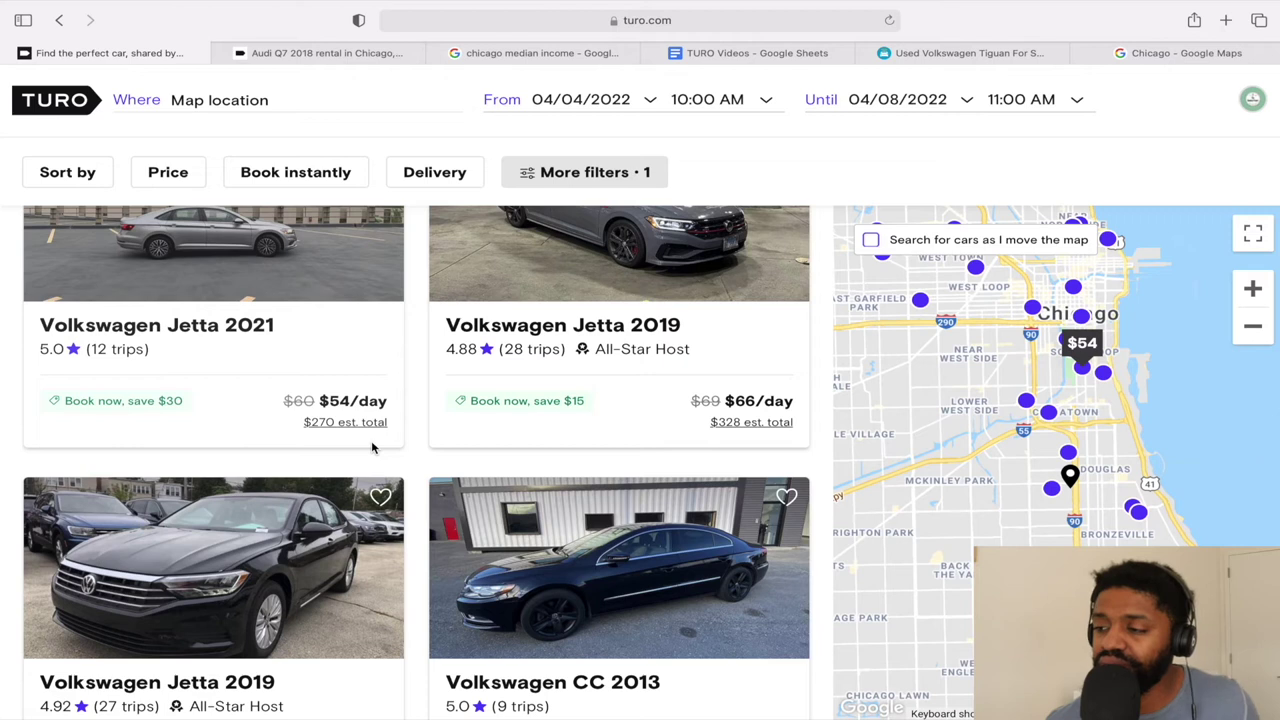
scroll(371, 446, "down", 1)
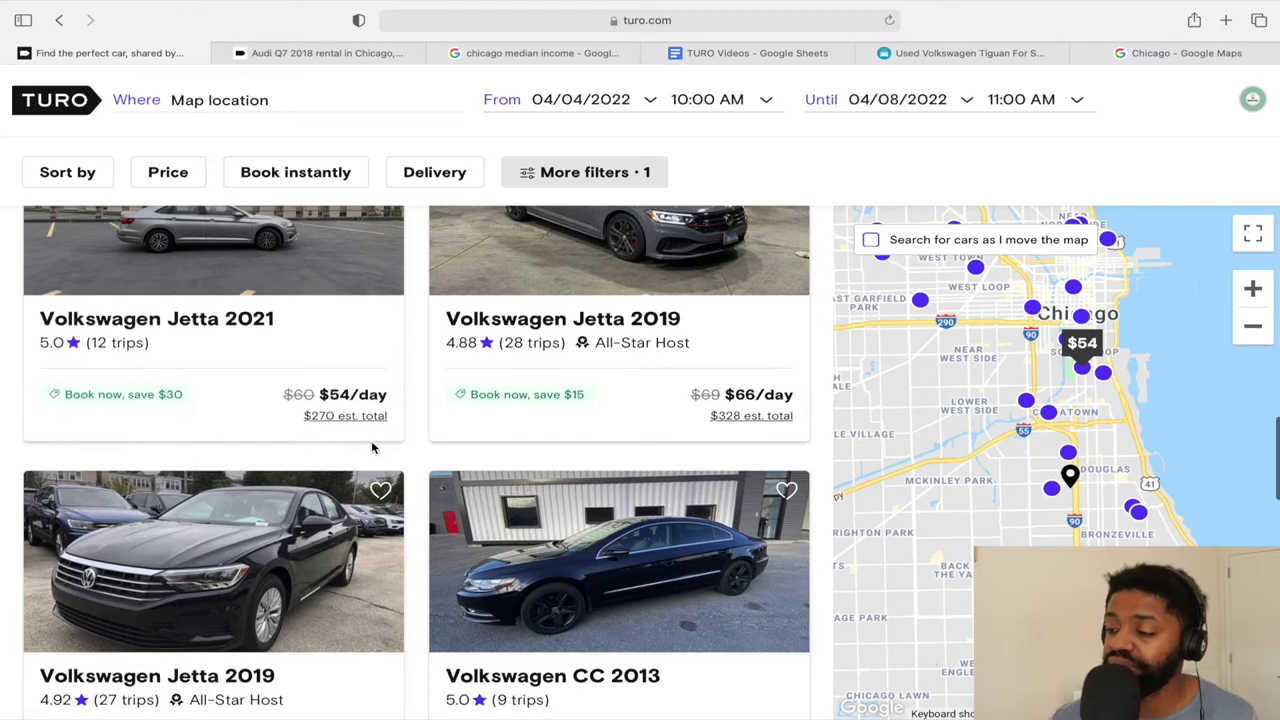
scroll(371, 447, "down", 3)
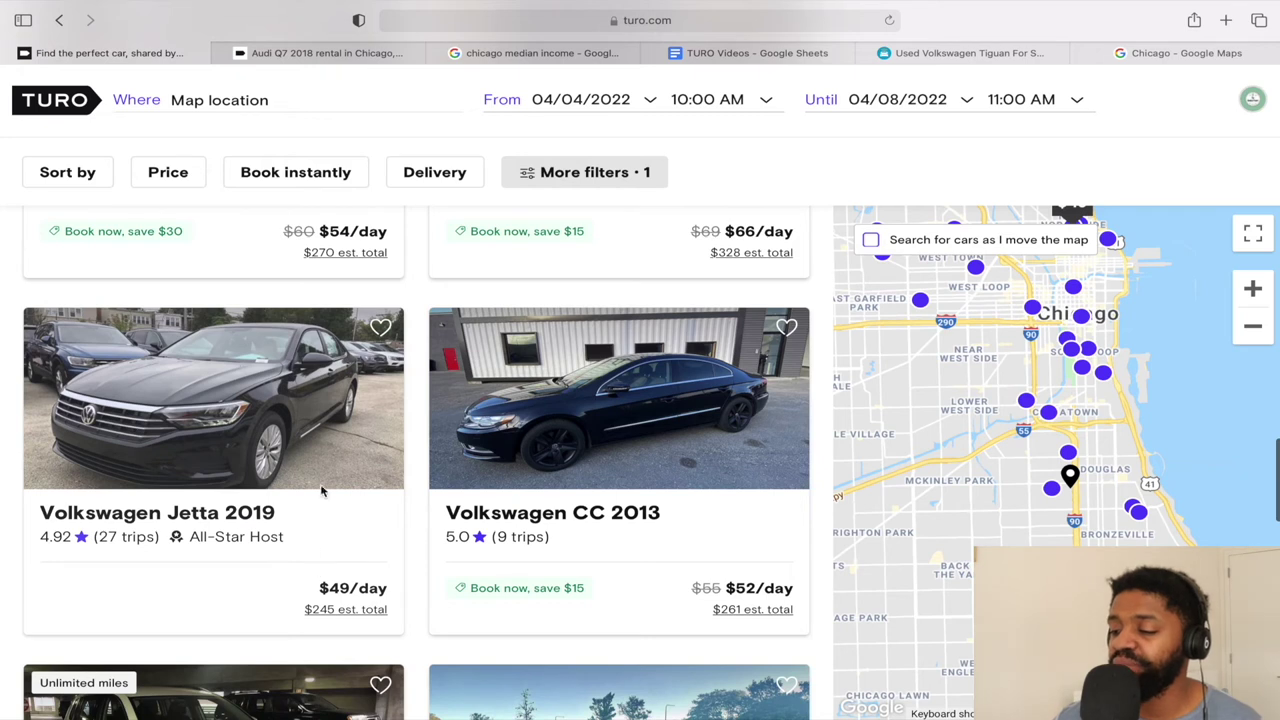
scroll(340, 585, "down", 5)
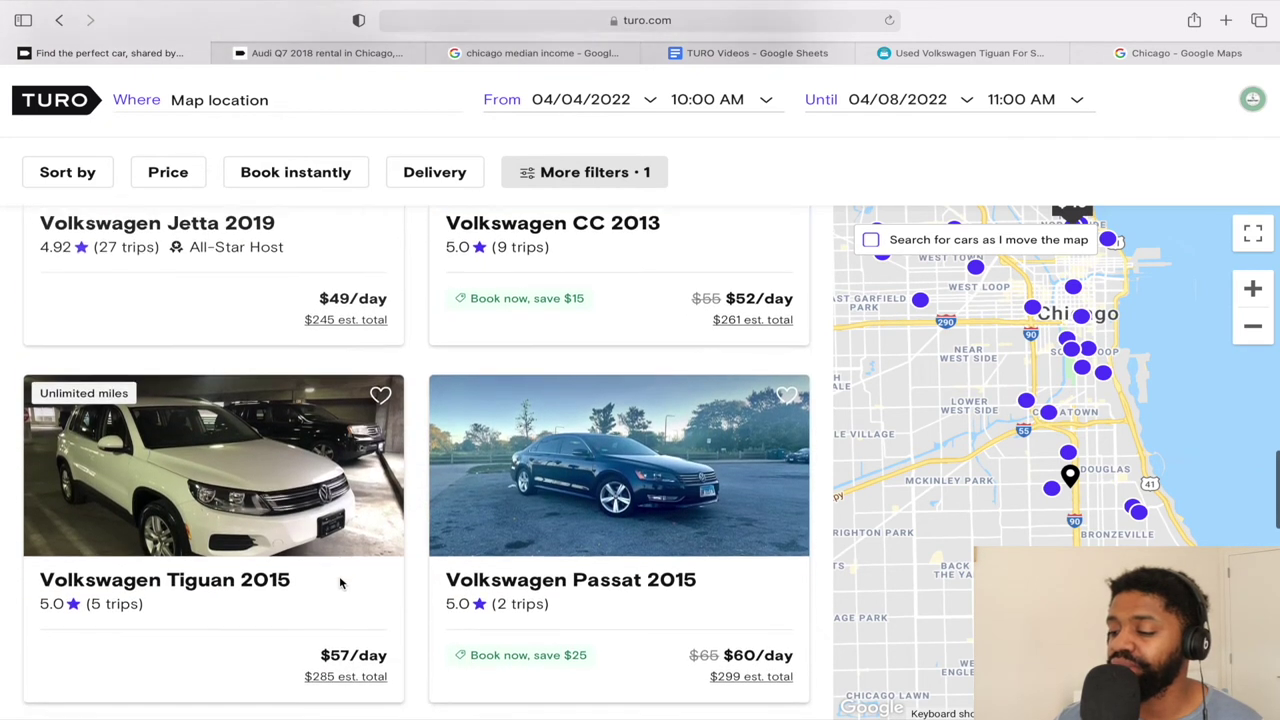
Review the Volkswagen Atlas Cross Sport 2021 listing's details, ratings and pickup location, and go back to the search results.
scroll(293, 581, "down", 5)
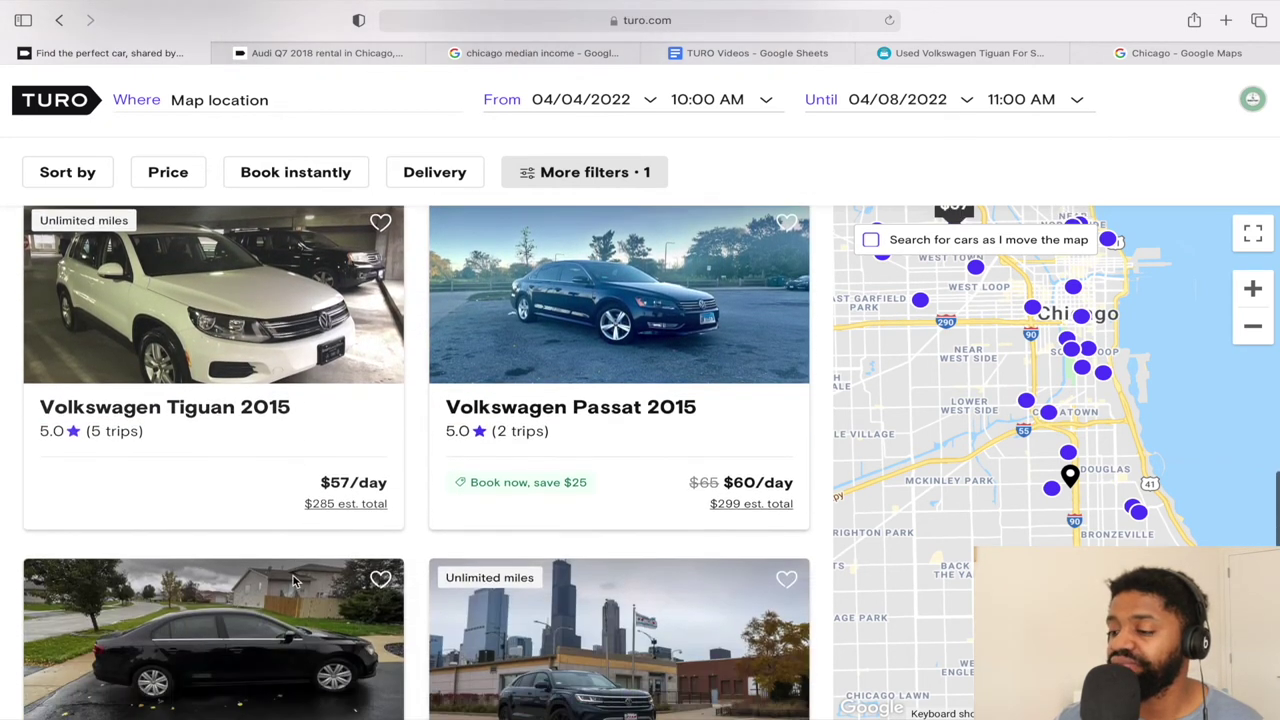
scroll(293, 581, "down", 5)
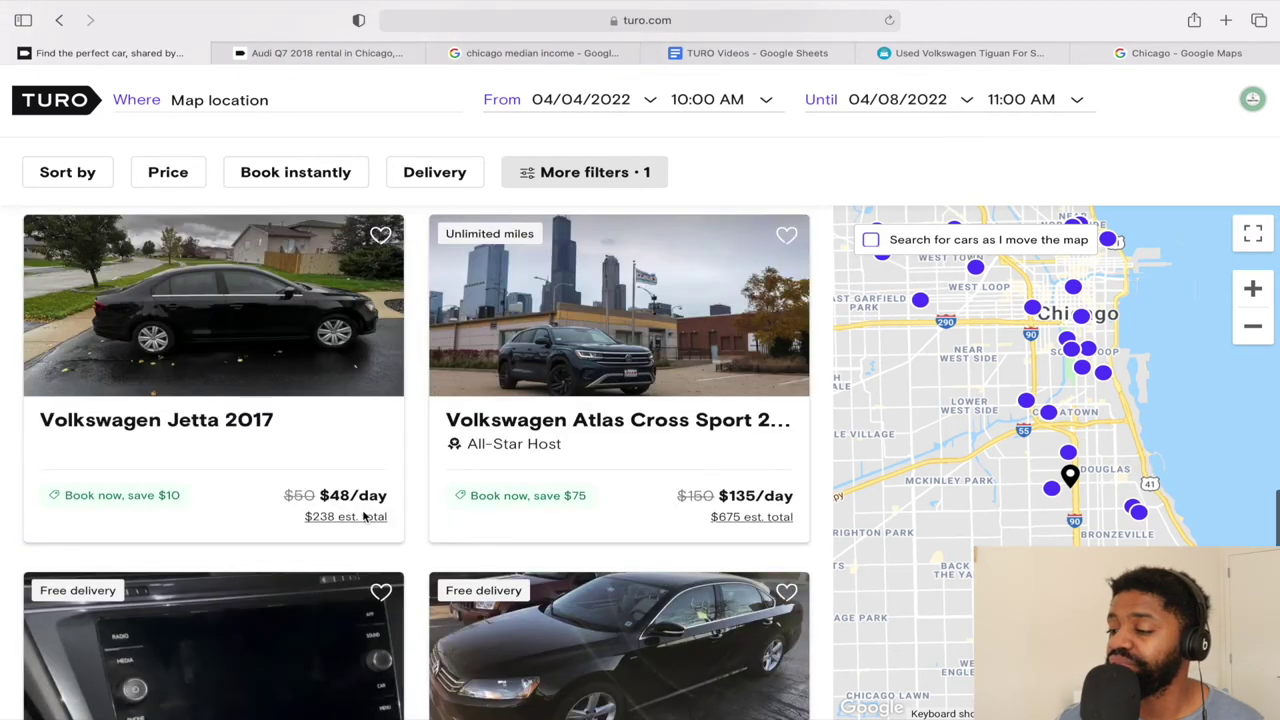
left_click(497, 407)
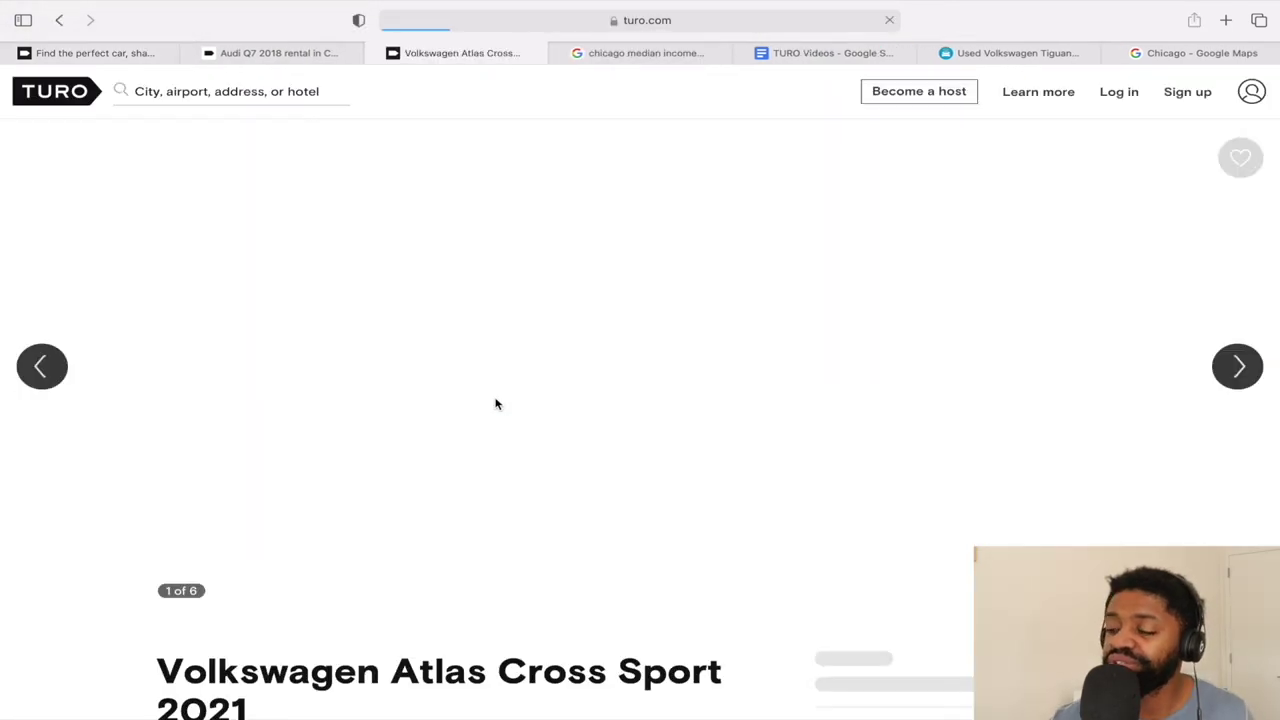
scroll(497, 404, "down", 5)
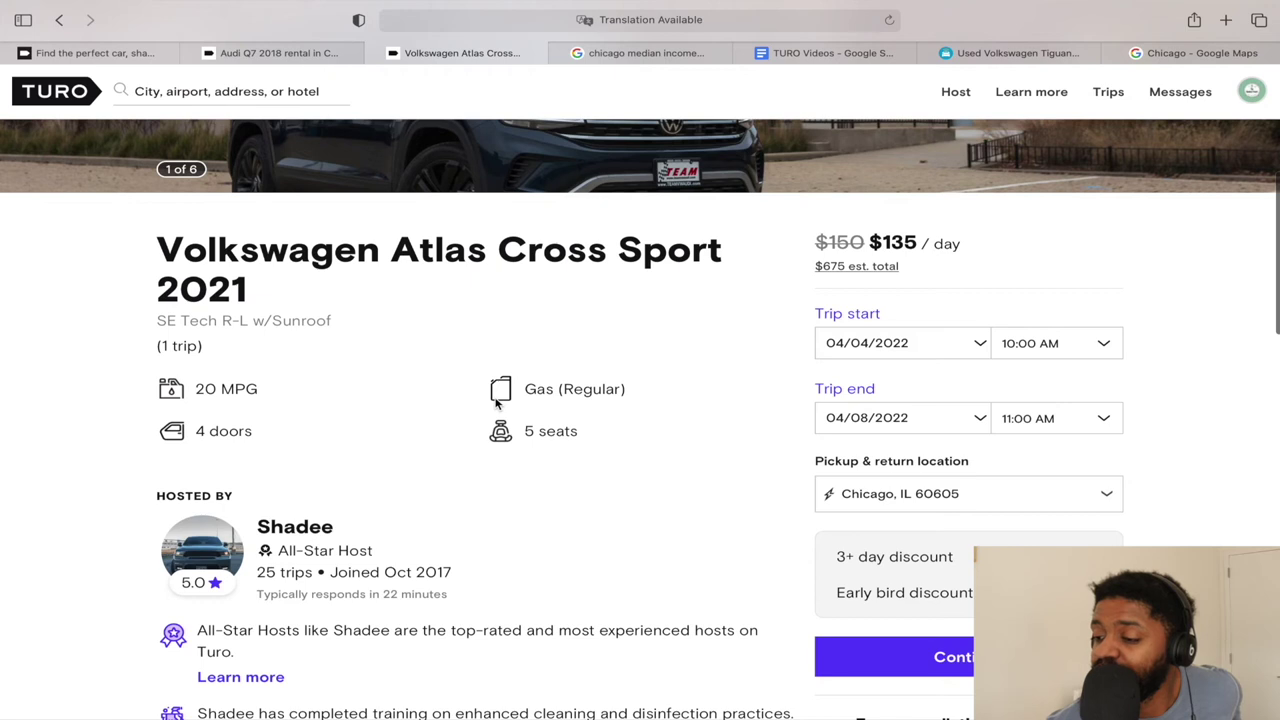
scroll(497, 404, "down", 15)
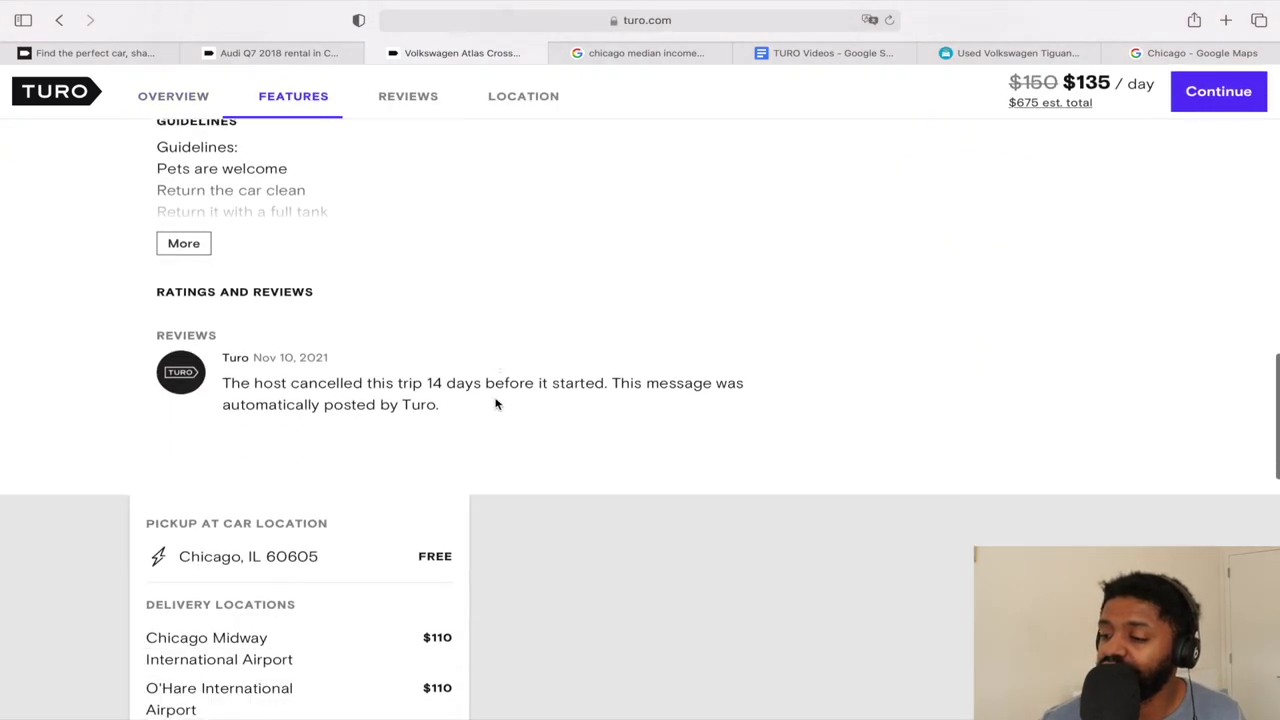
scroll(497, 404, "up", 4)
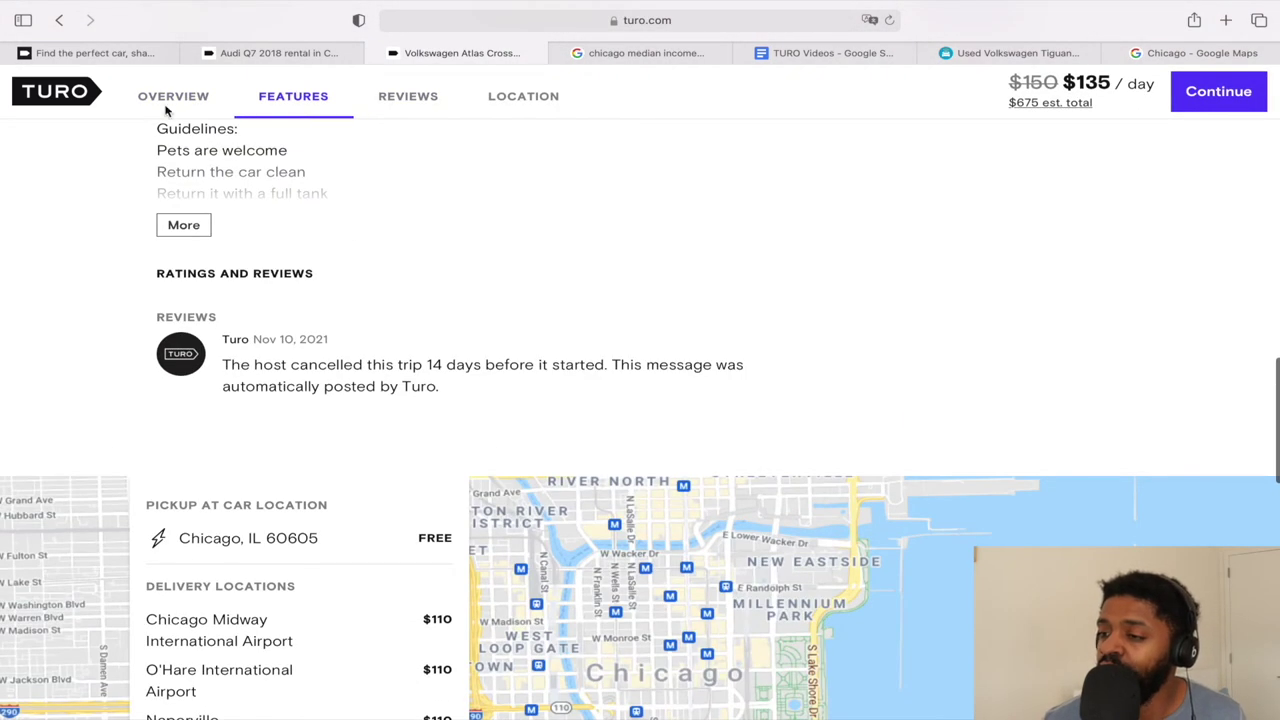
left_click(62, 22)
Open the Volkswagen Tiguan 2019 listing with one trip and browse through all its photos.
scroll(401, 585, "down", 4)
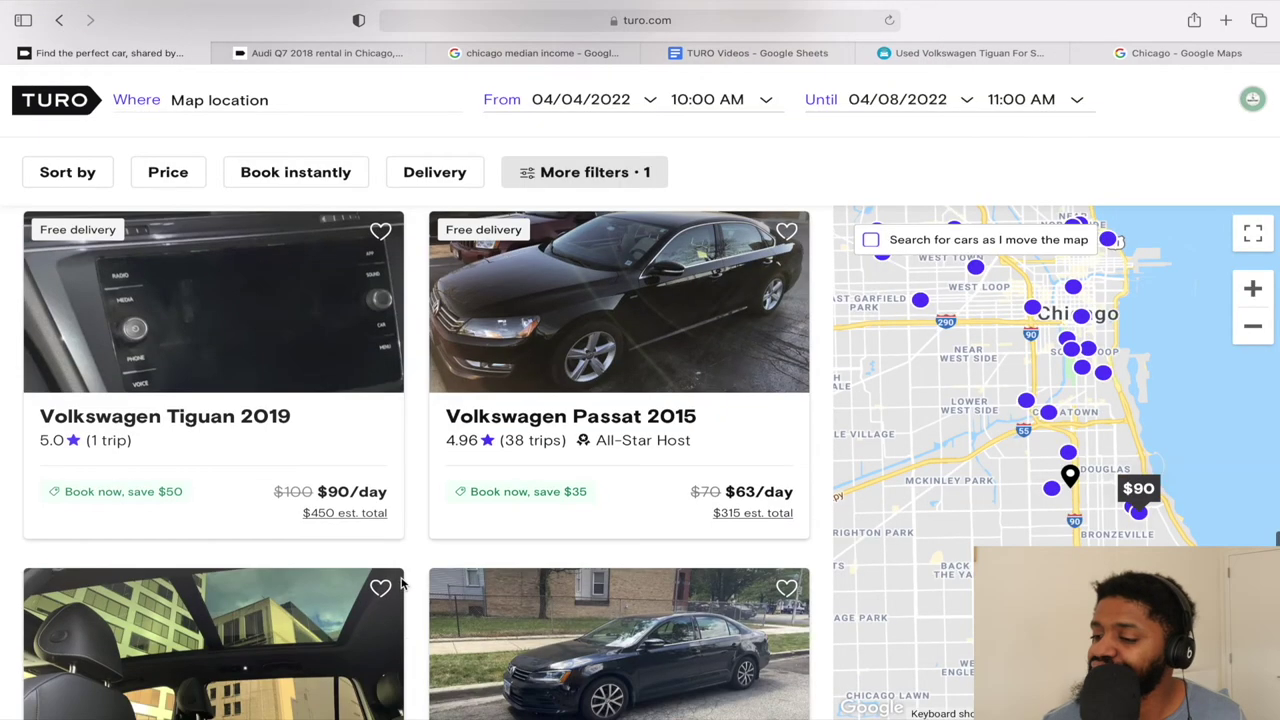
scroll(401, 585, "down", 3)
scroll(250, 460, "up", 4)
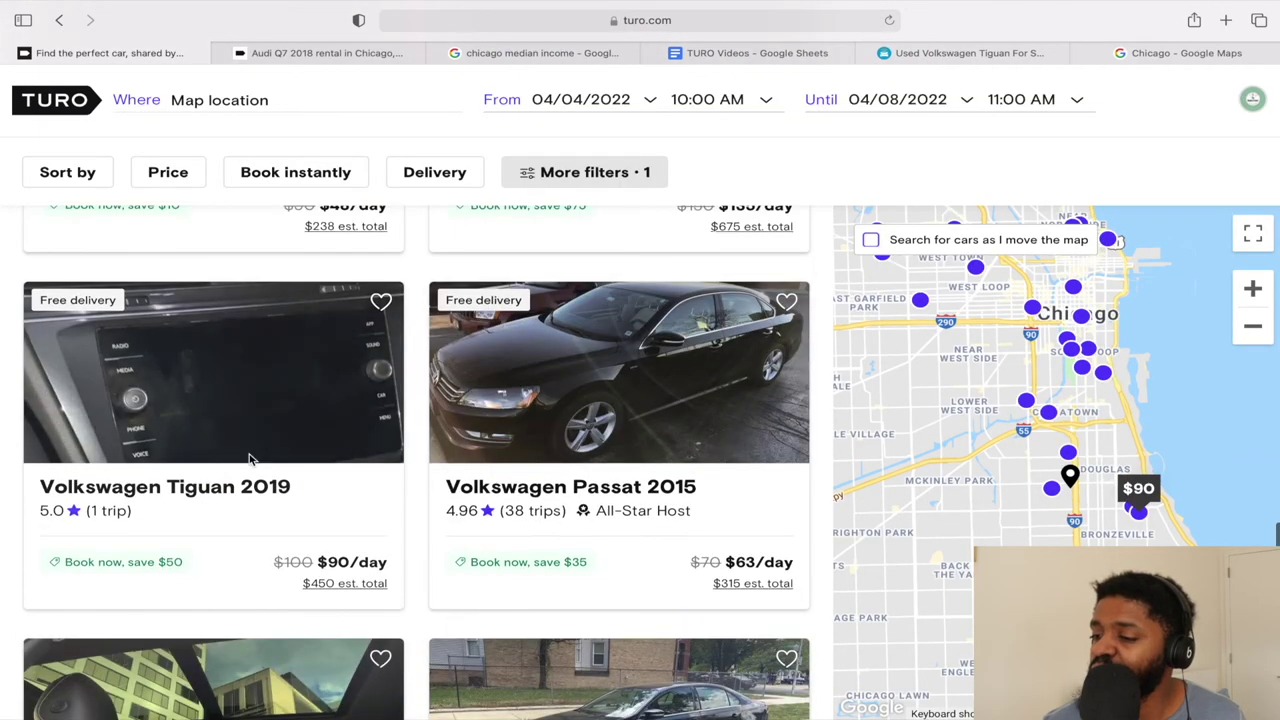
left_click(254, 390)
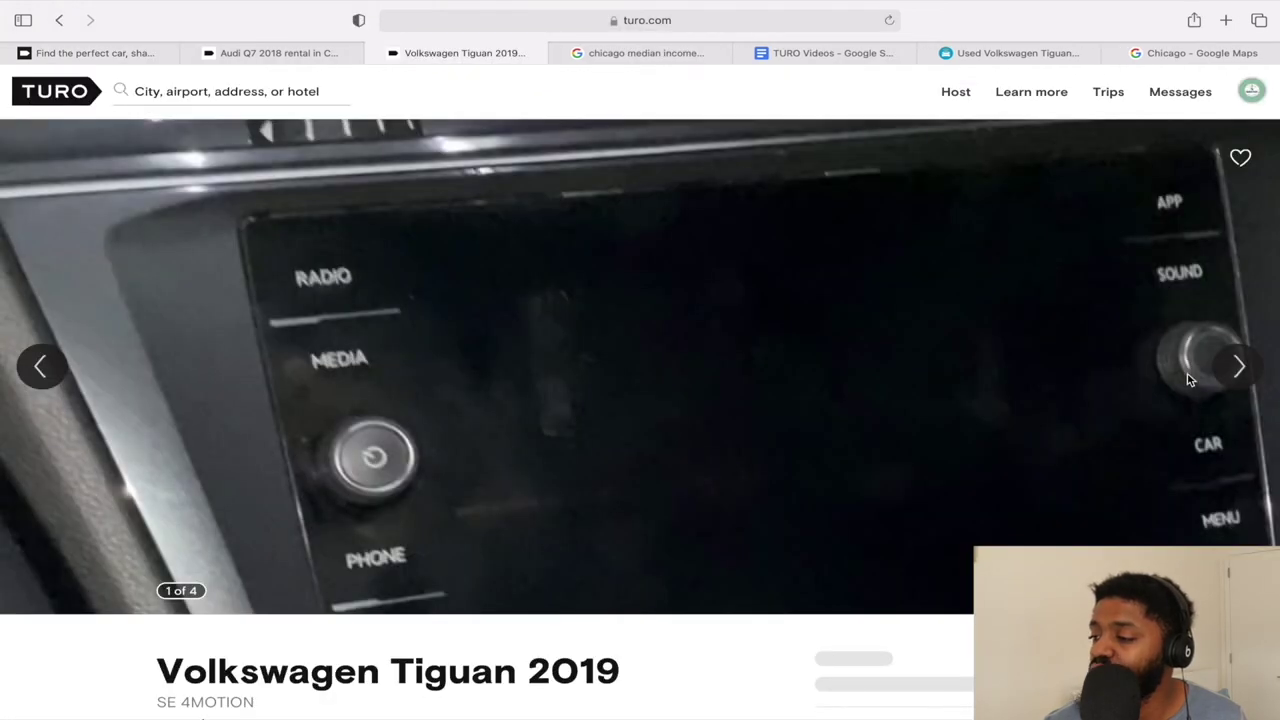
left_click(1232, 377)
left_click(1232, 377)
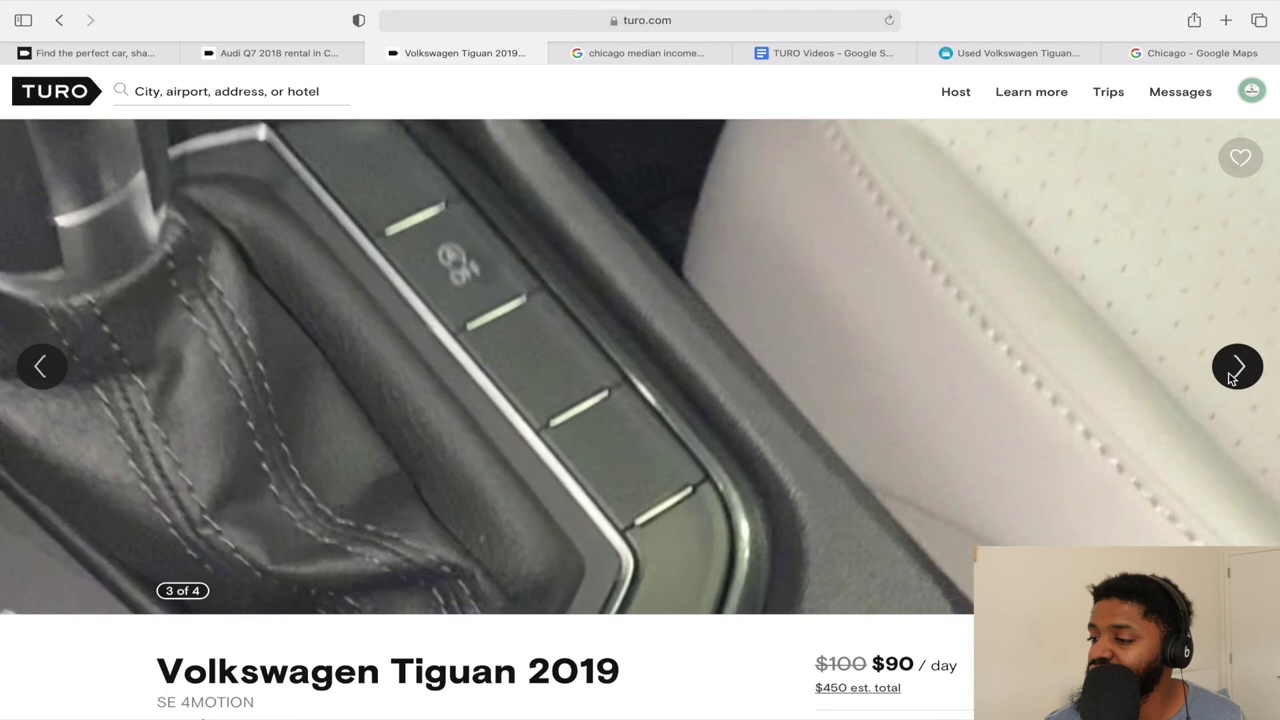
left_click(1232, 377)
Read the Tiguan 2019 listing's specifications, full description, parking details and guest reviews, and return to the search results.
scroll(975, 427, "down", 5)
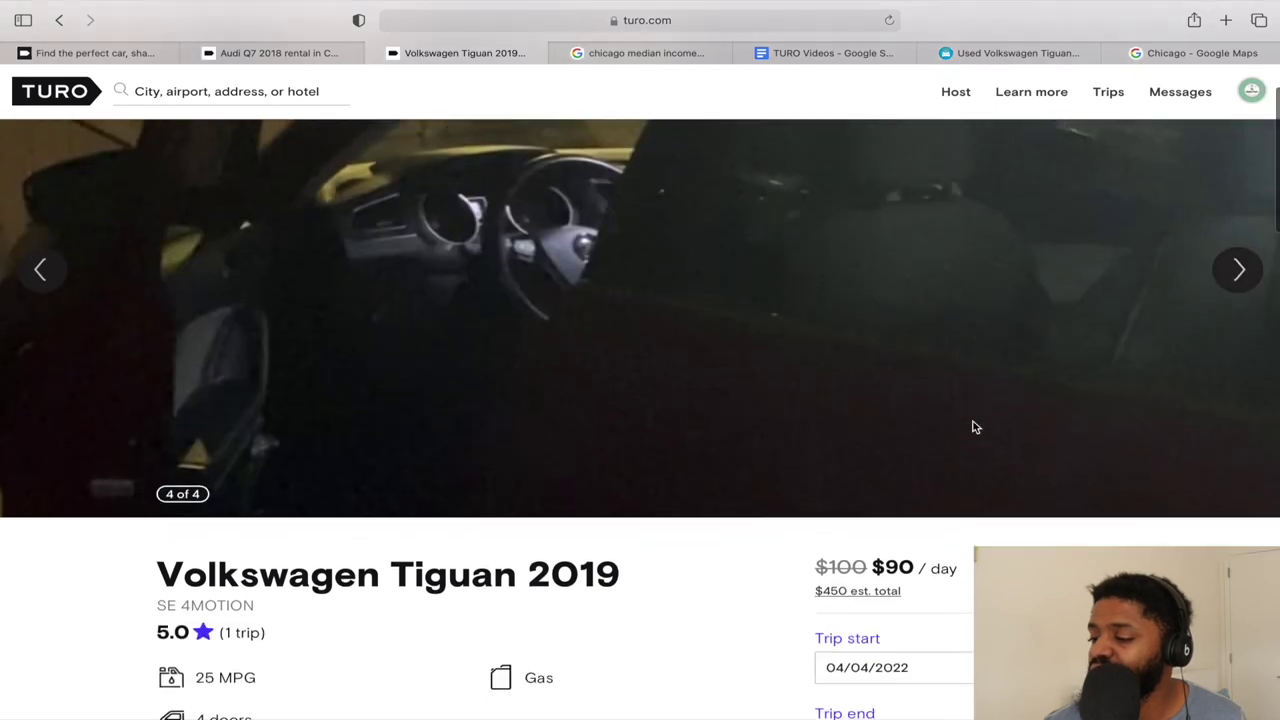
scroll(975, 427, "down", 1)
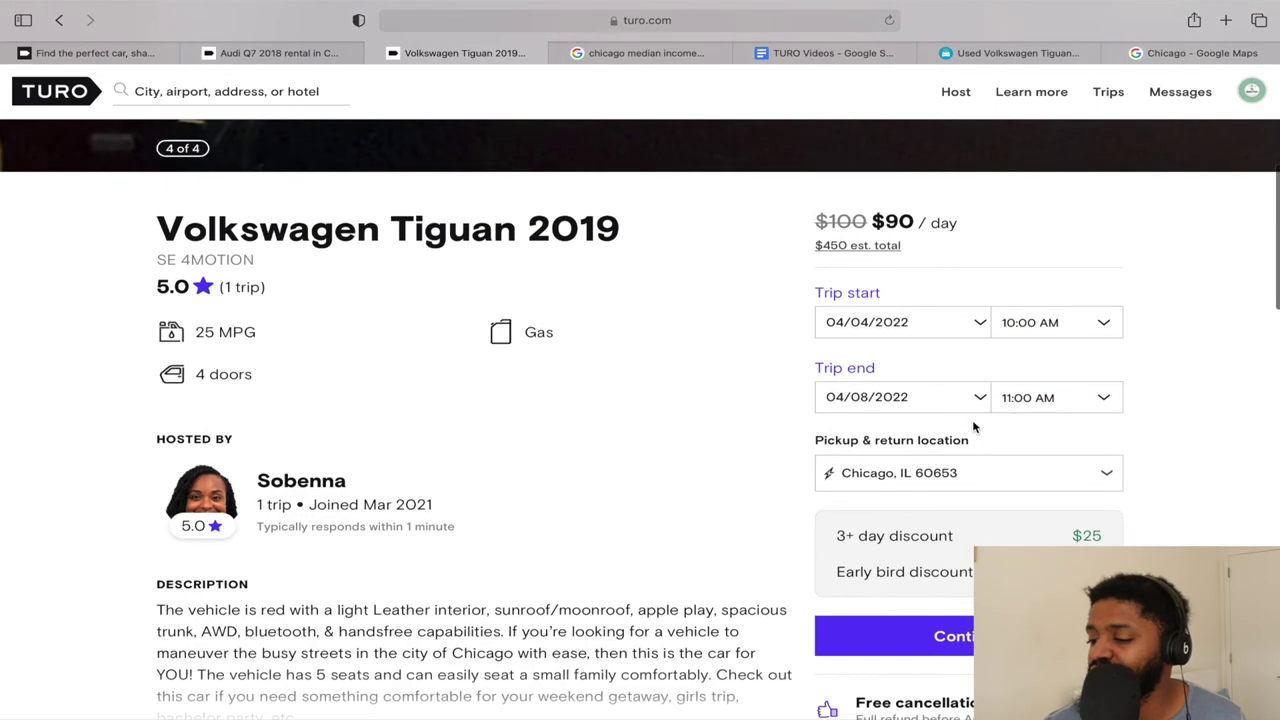
scroll(701, 484, "down", 2)
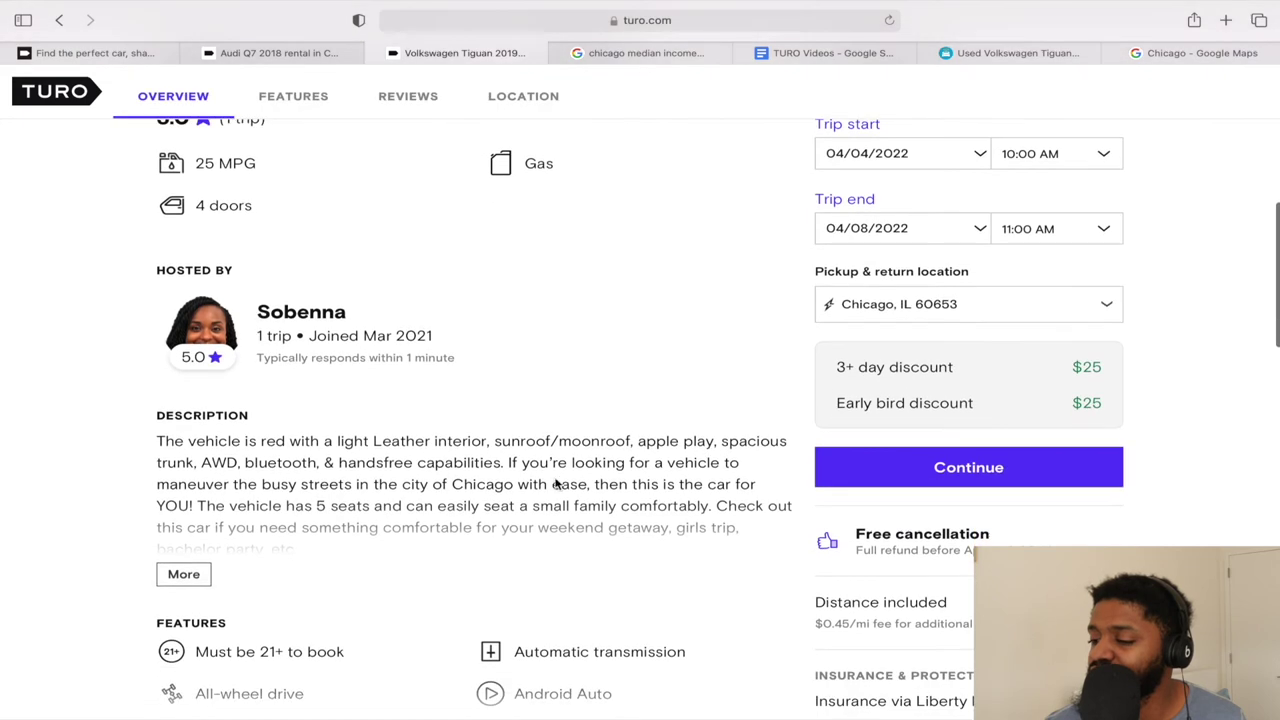
left_click(180, 575)
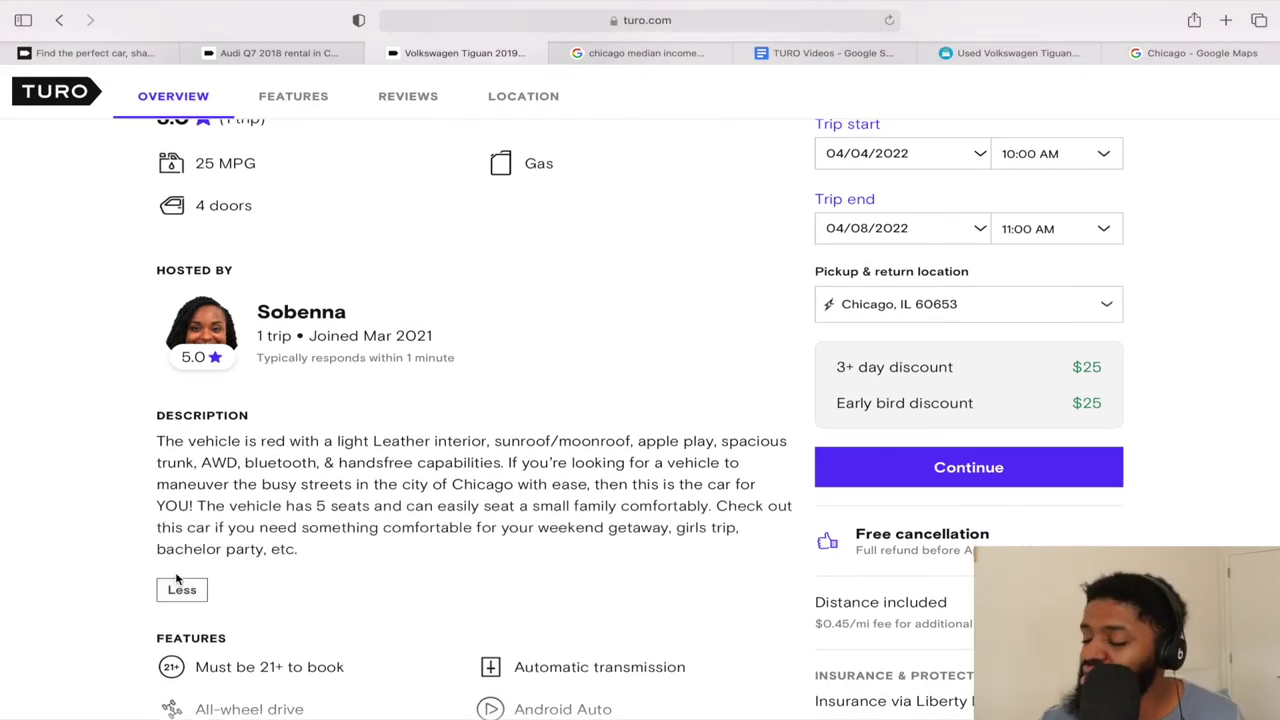
scroll(176, 578, "up", 5)
scroll(177, 578, "down", 2)
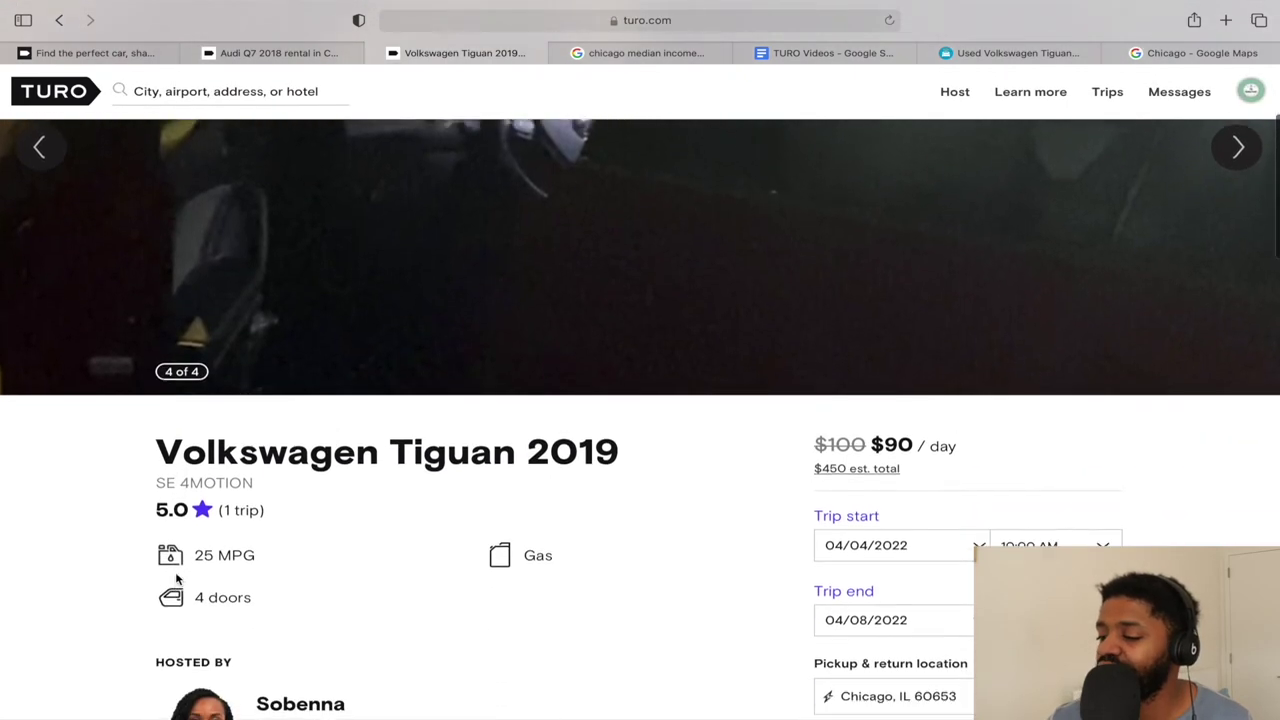
scroll(176, 578, "down", 15)
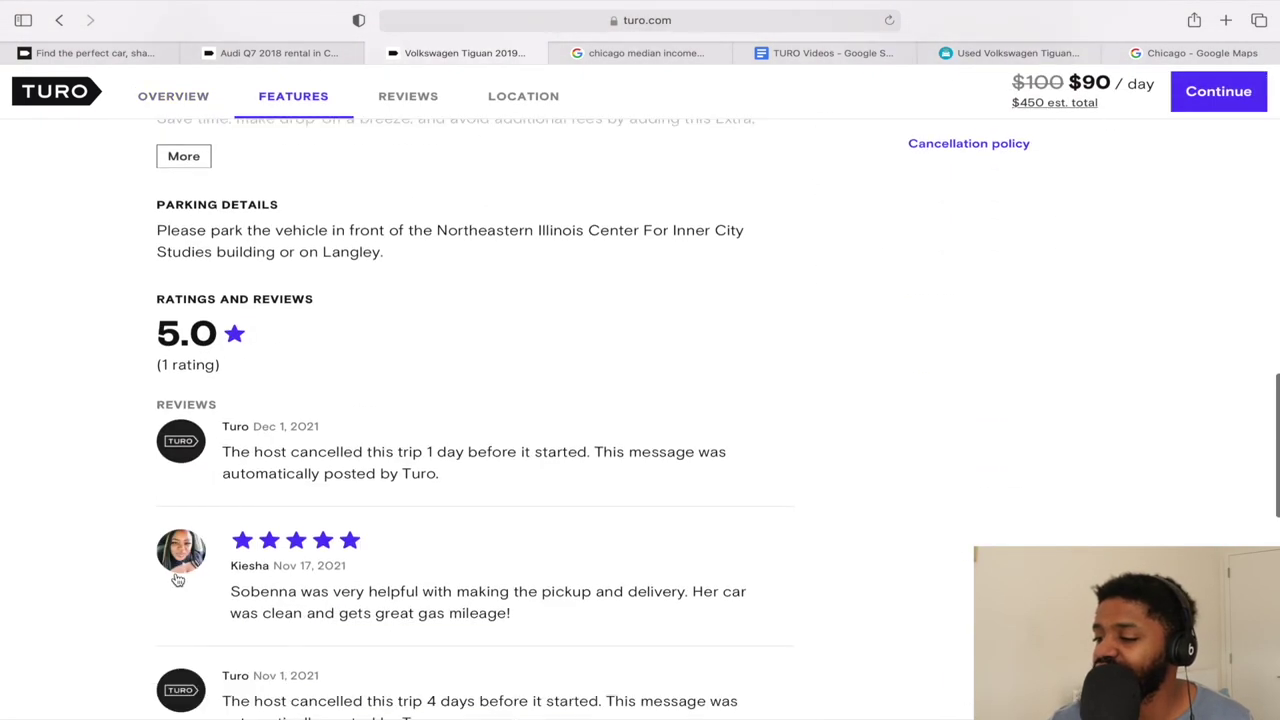
scroll(176, 578, "down", 4)
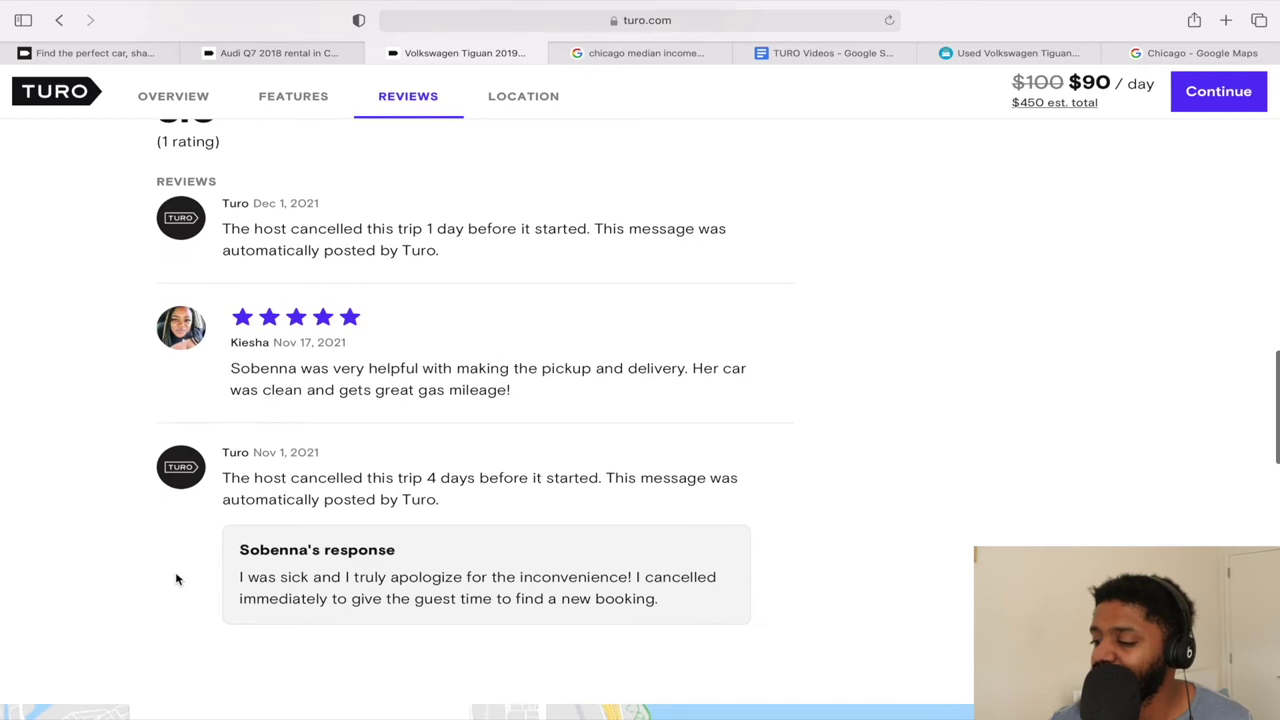
left_click(61, 22)
Examine the remaining Volkswagen listings and recheck the earlier ones, comparing daily rates and trip counts by model and year.
scroll(337, 605, "down", 3)
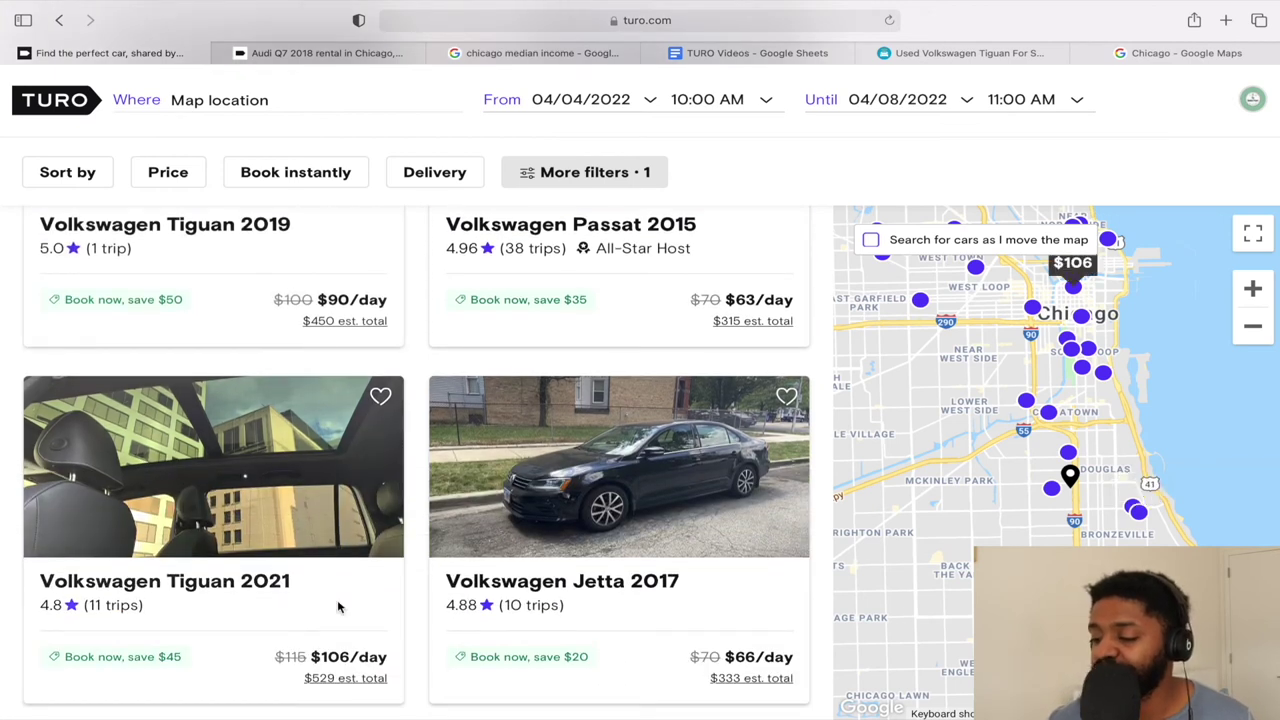
scroll(337, 606, "down", 5)
scroll(337, 606, "up", 5)
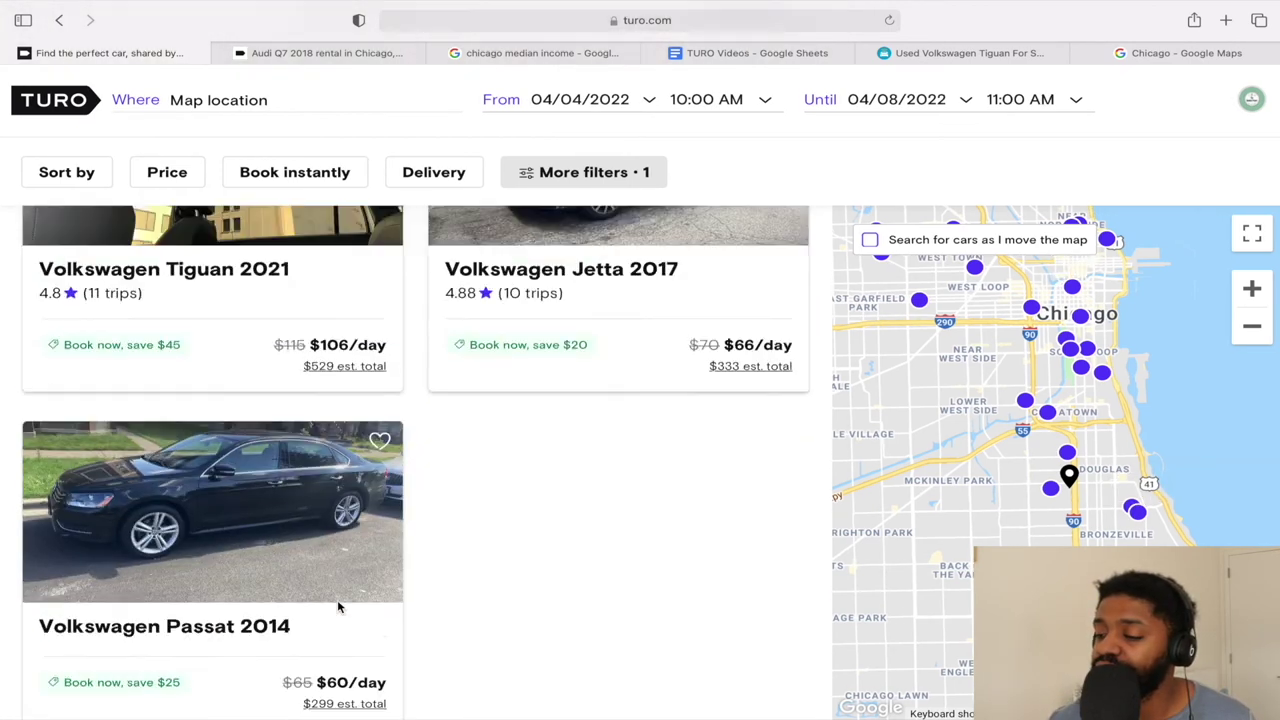
scroll(337, 606, "up", 6)
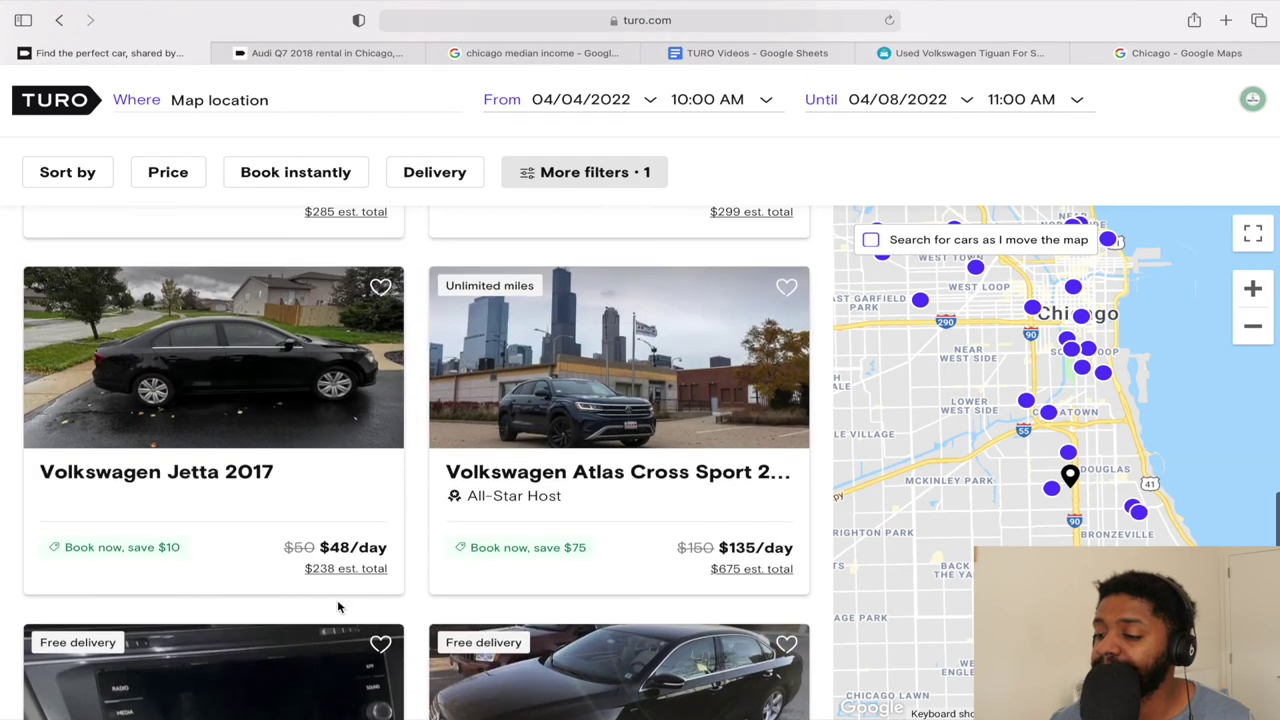
scroll(337, 606, "up", 4)
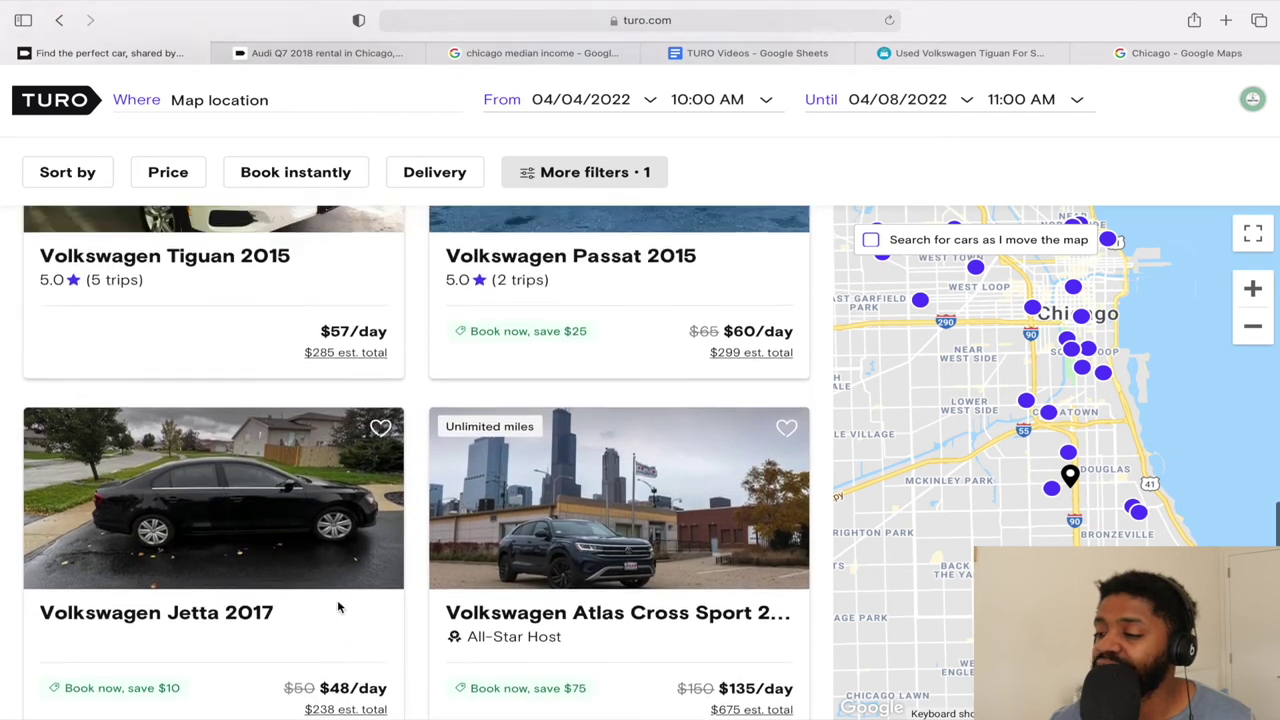
scroll(337, 606, "up", 5)
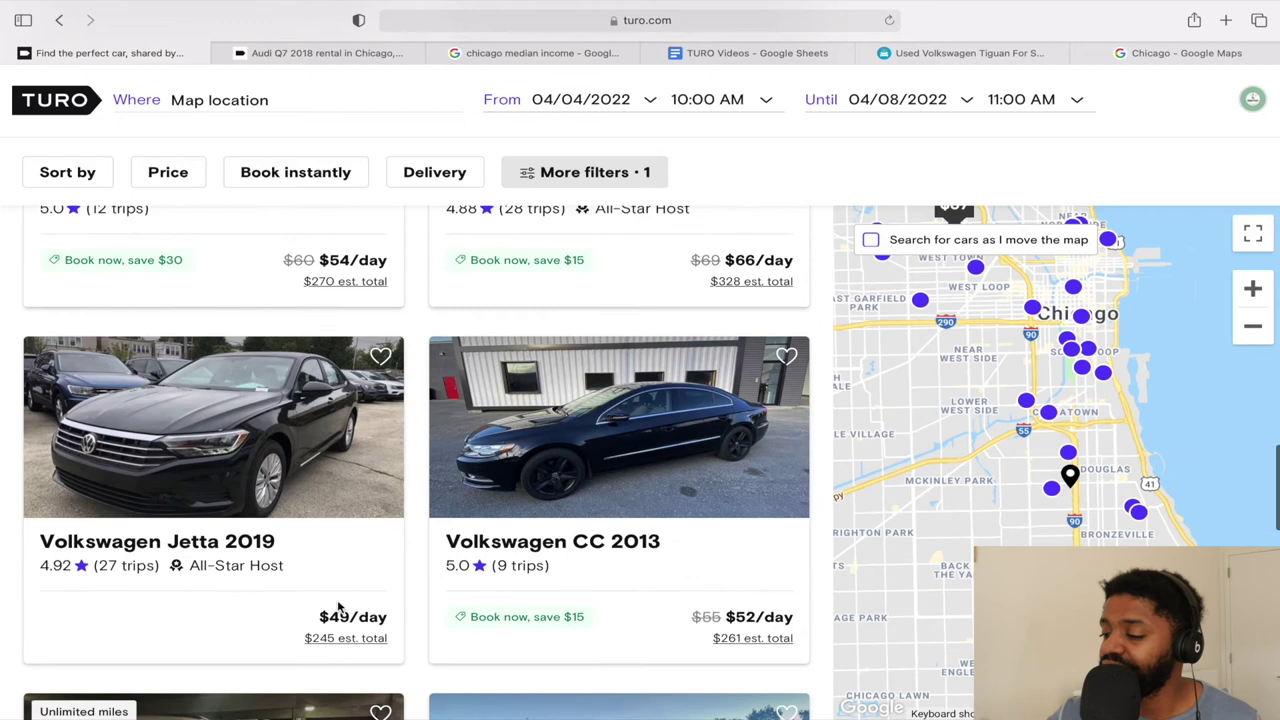
scroll(337, 606, "up", 6)
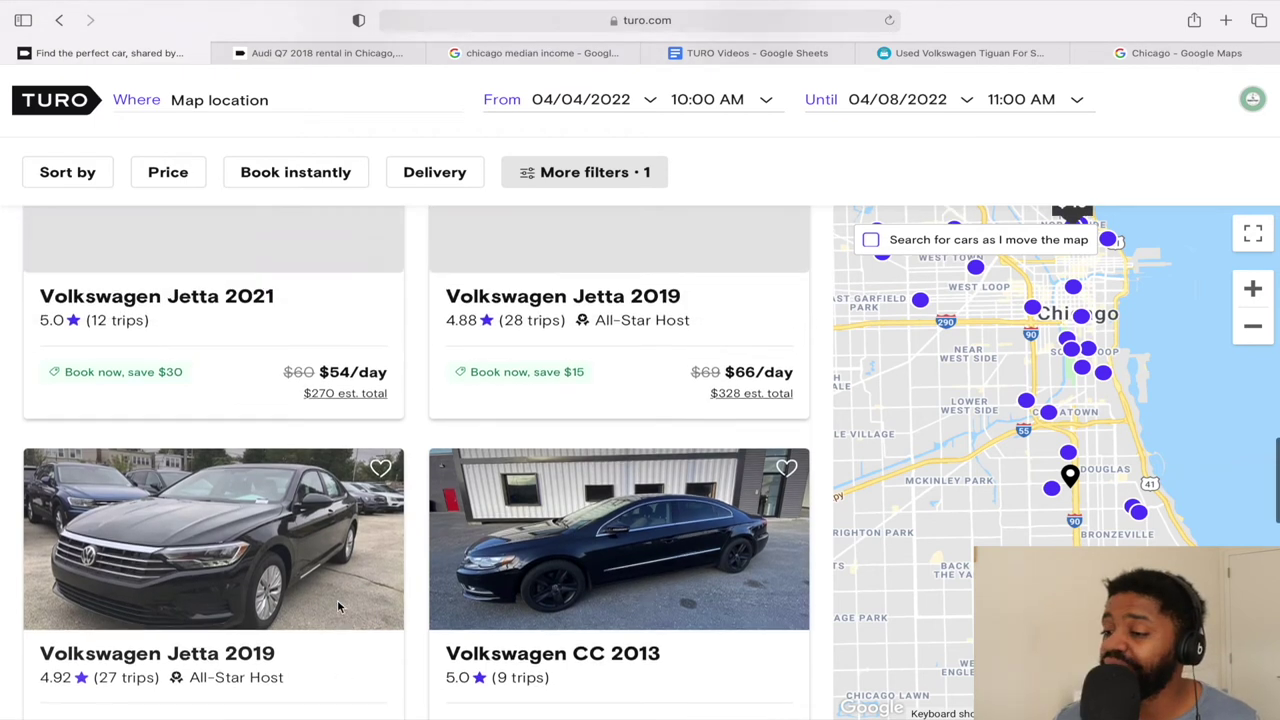
scroll(337, 606, "up", 10)
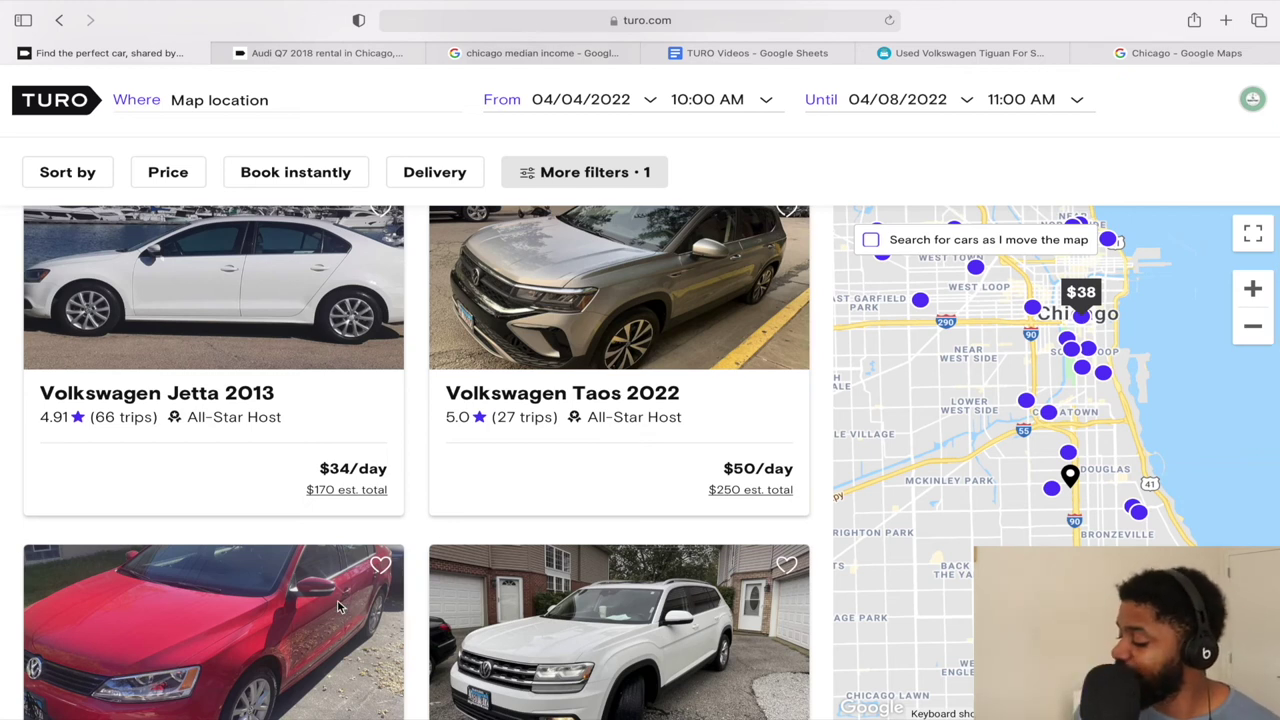
scroll(337, 606, "down", 5)
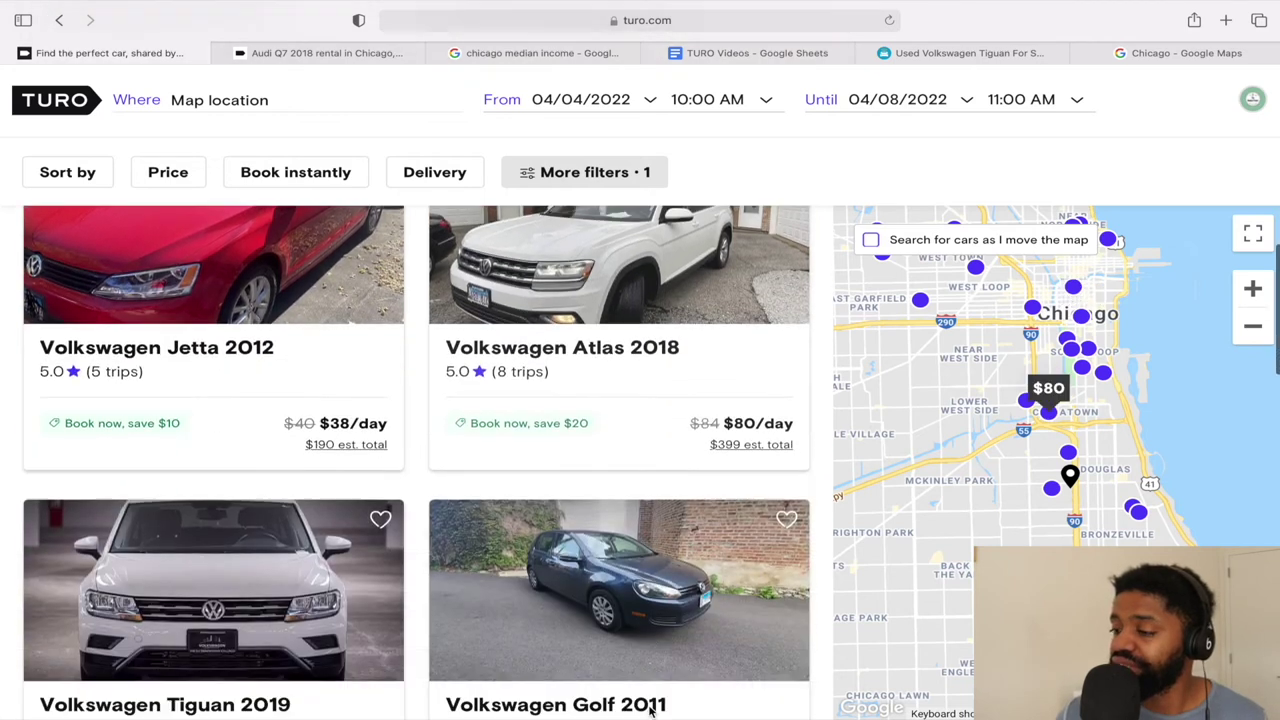
Open the Volkswagen Atlas 2018 listing and page its trip start calendar back to December 2021.
scroll(648, 703, "up", 1)
left_click(632, 334)
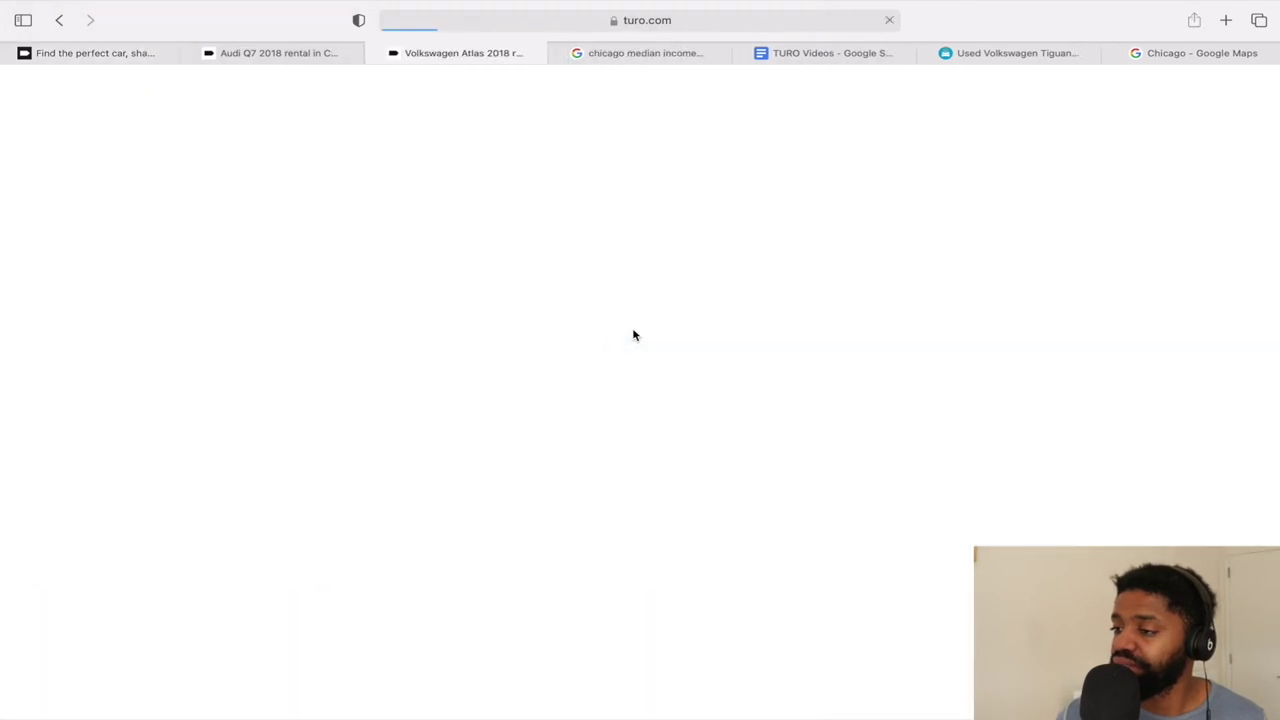
scroll(1024, 397, "down", 5)
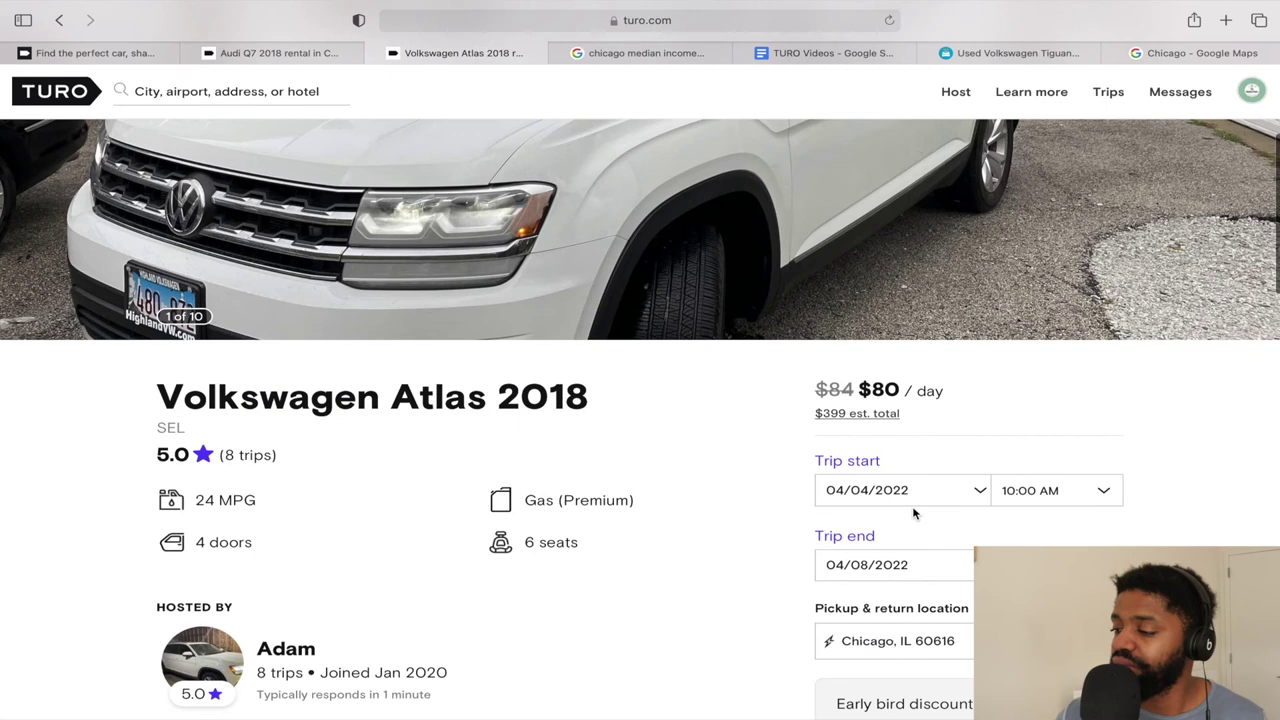
left_click(910, 497)
left_click(860, 531)
left_click(860, 531)
left_click(860, 531)
left_click(864, 533)
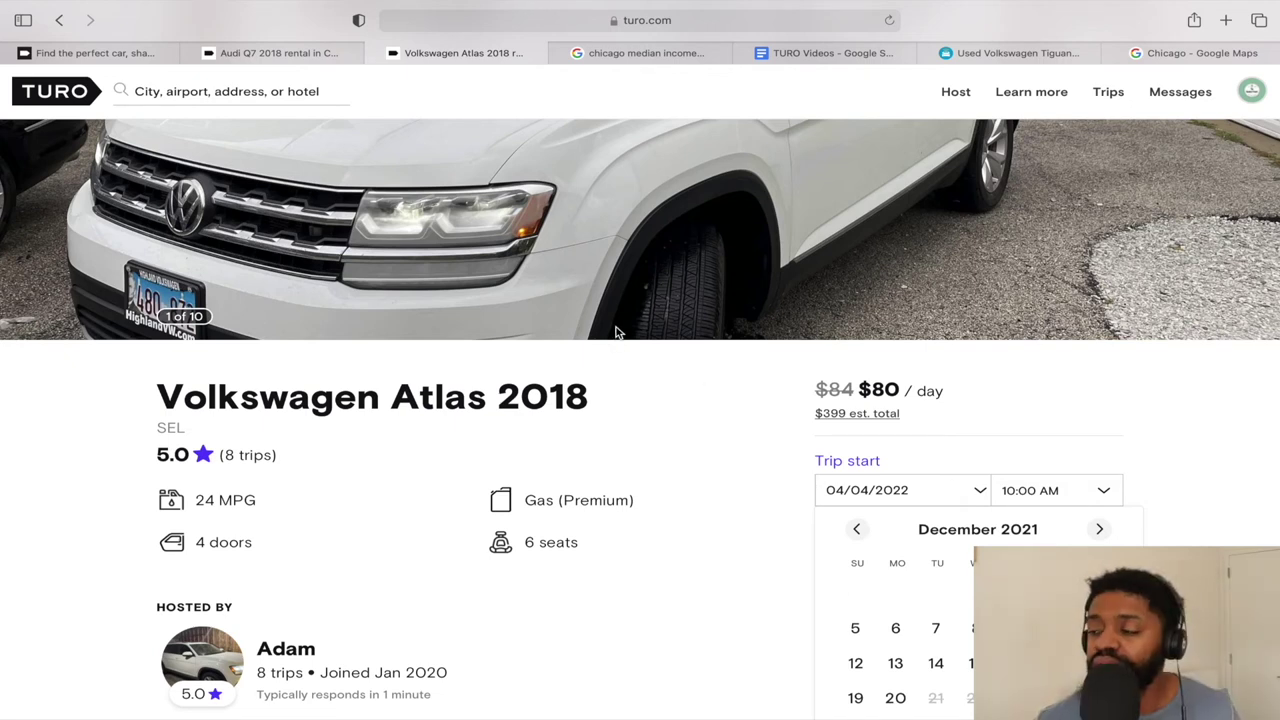
Switch to the Carvana page and search its used cars for the Audi Q7.
mouse_move(820, 57)
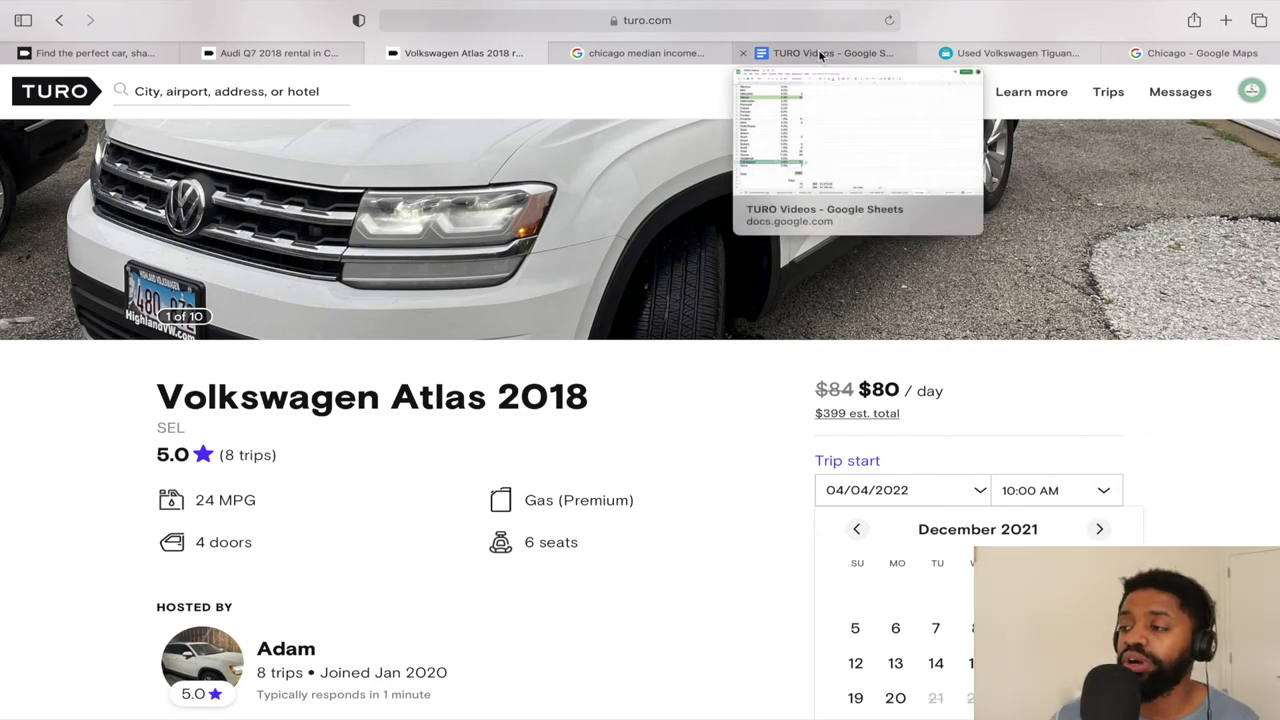
left_click(1015, 52)
scroll(551, 207, "up", 1)
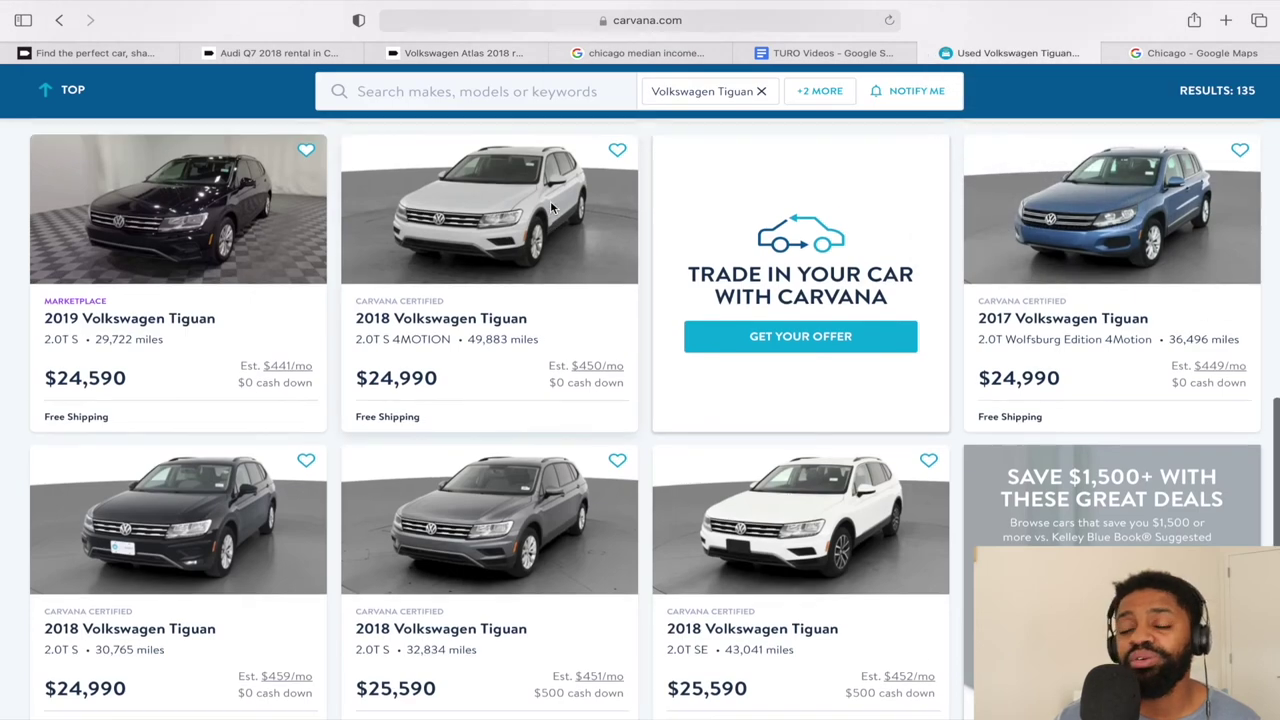
scroll(551, 207, "up", 5)
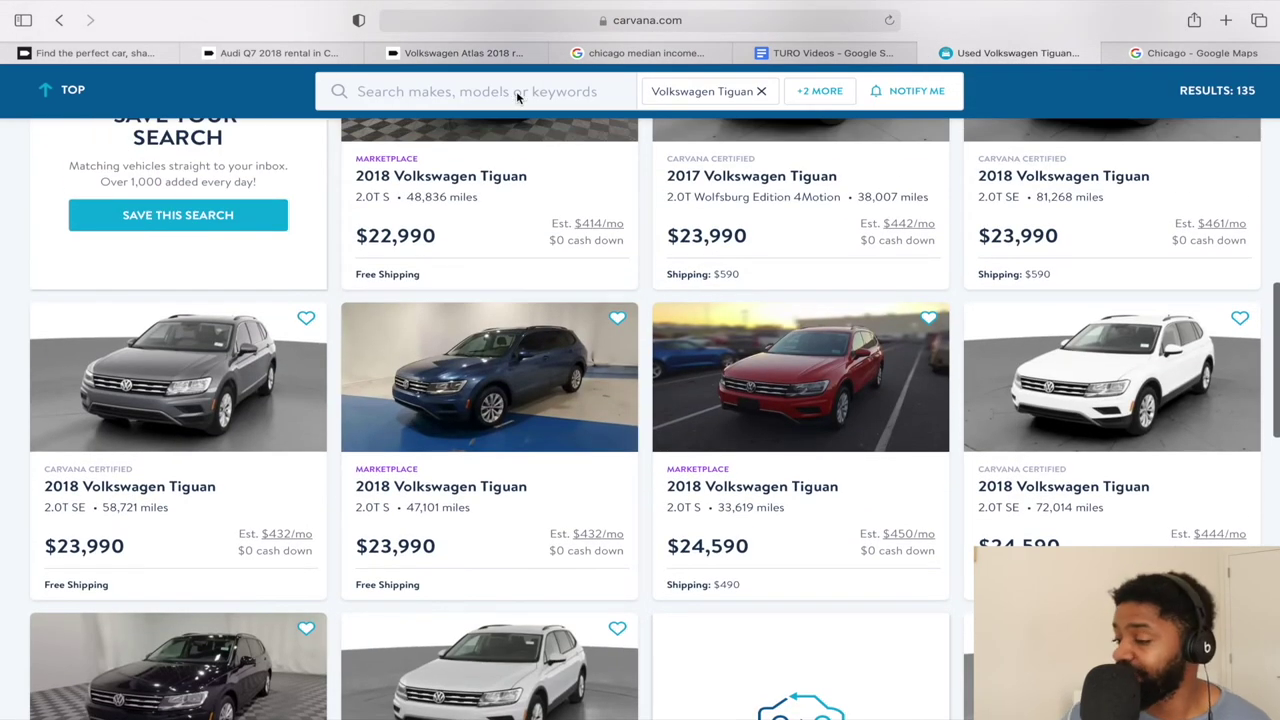
left_click(512, 93)
type("audi ")
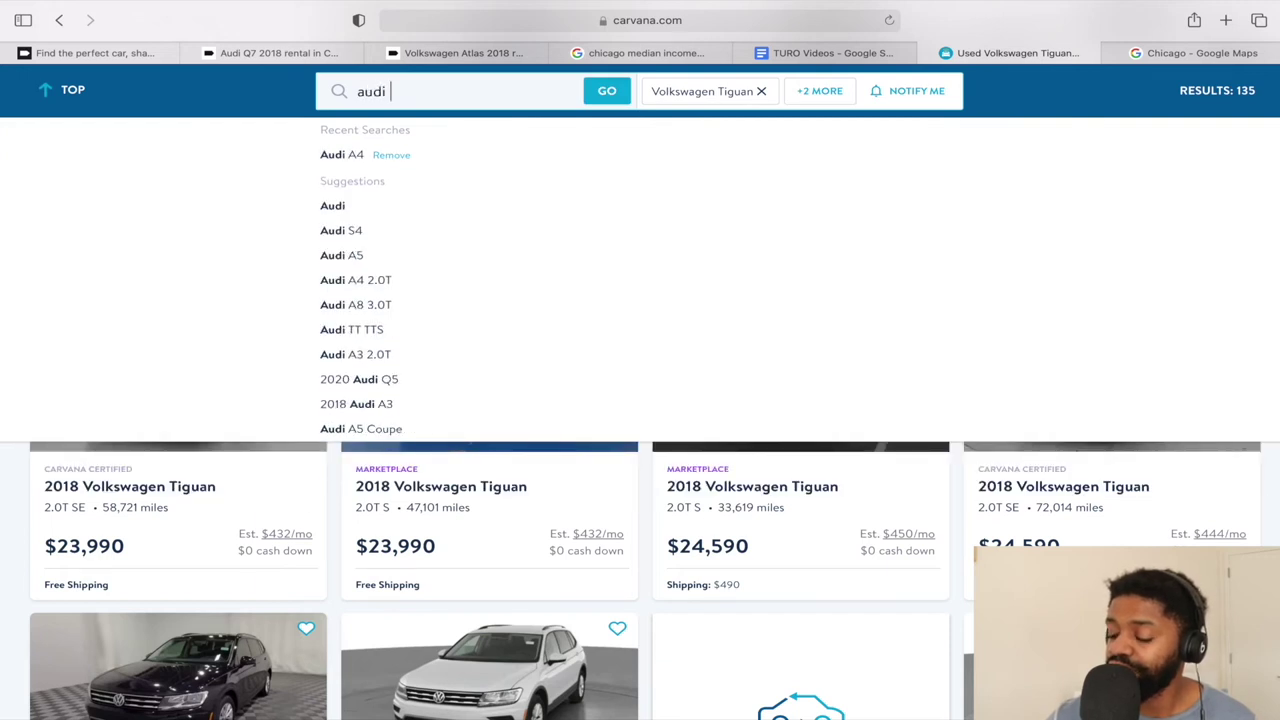
type("q7")
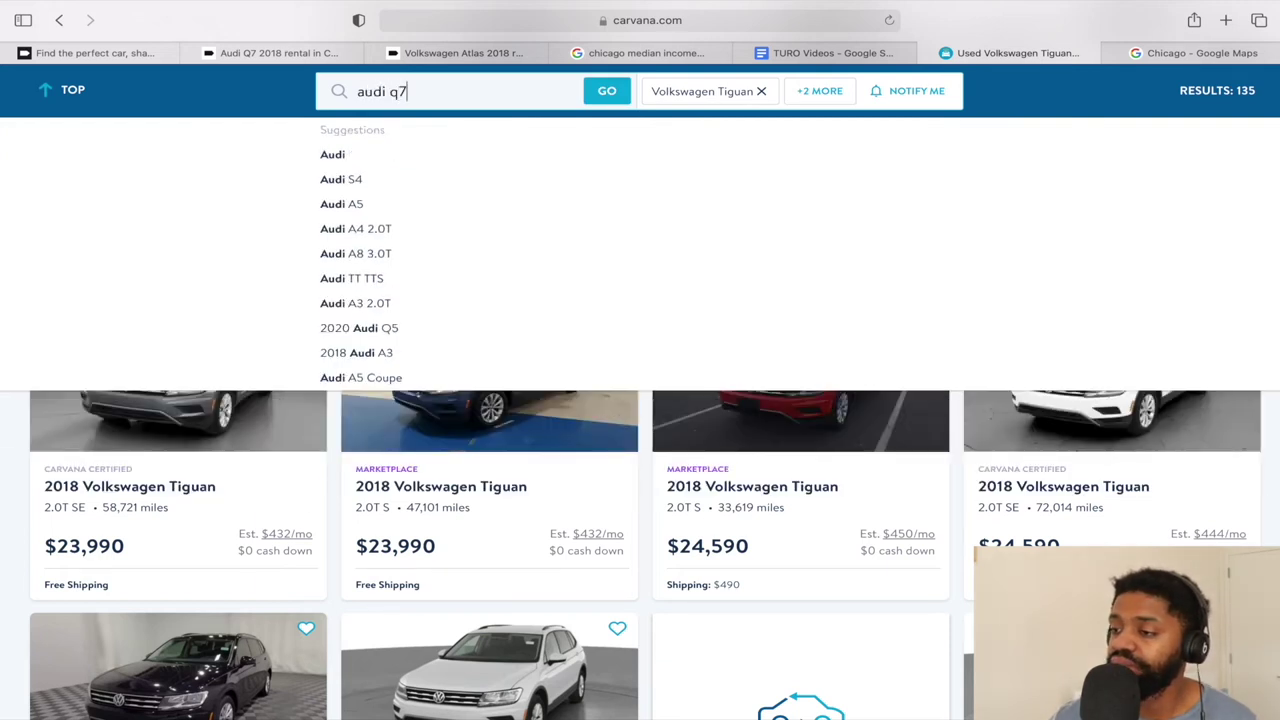
left_click(403, 154)
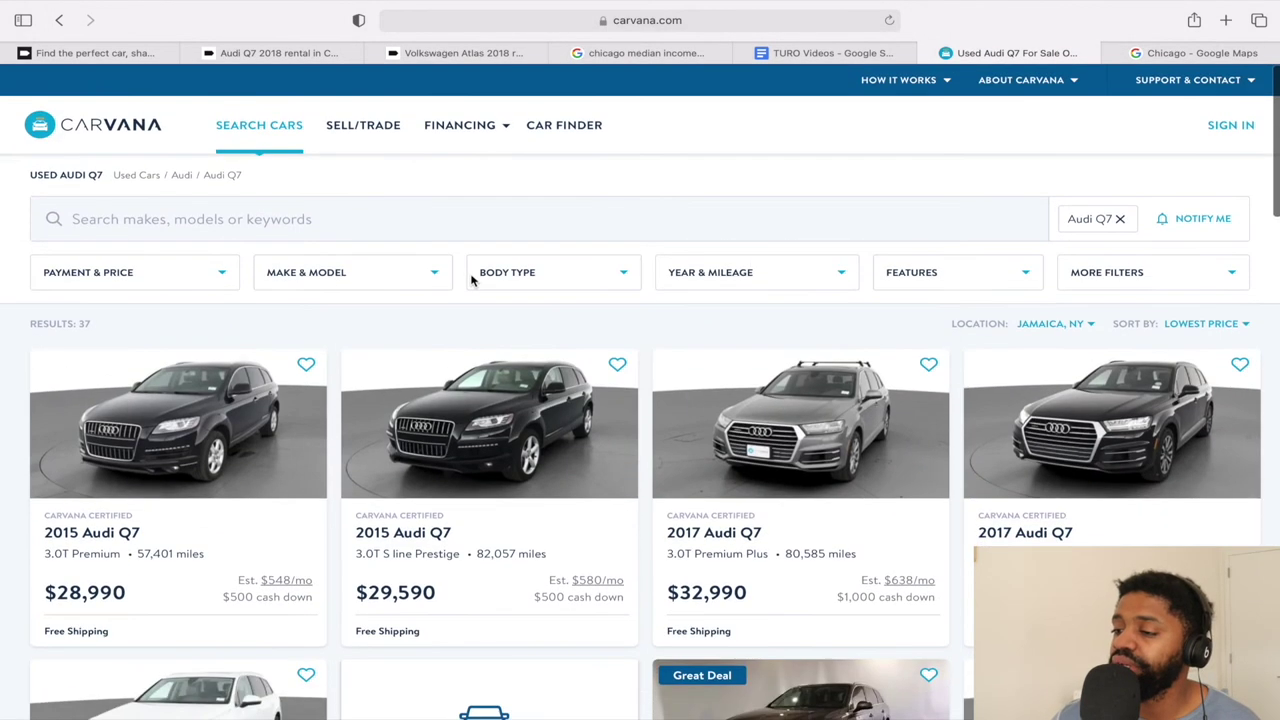
Limit the Audi Q7 results to model years 2017 to 2022.
left_click(745, 274)
left_click_drag(267, 306, 475, 309)
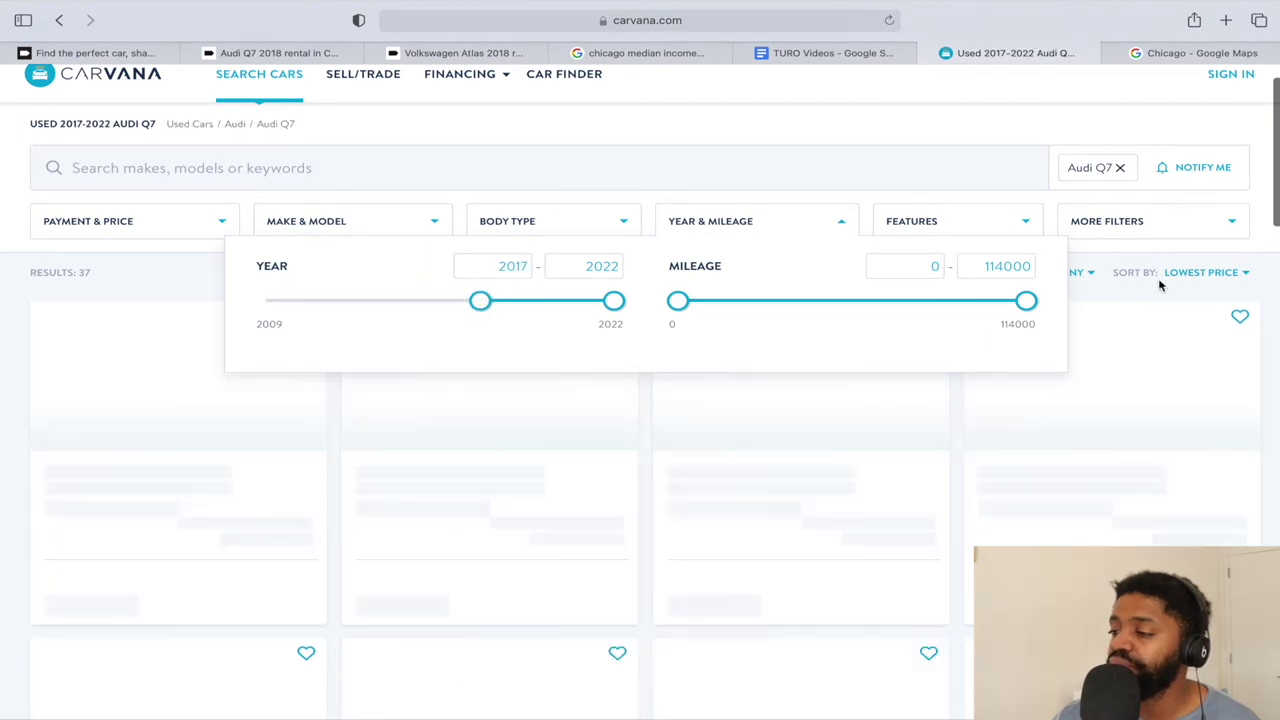
Apply the year filter and review the prices, mileages and estimated monthly payments of the 2017 to 2022 Audi Q7 results.
left_click(1140, 150)
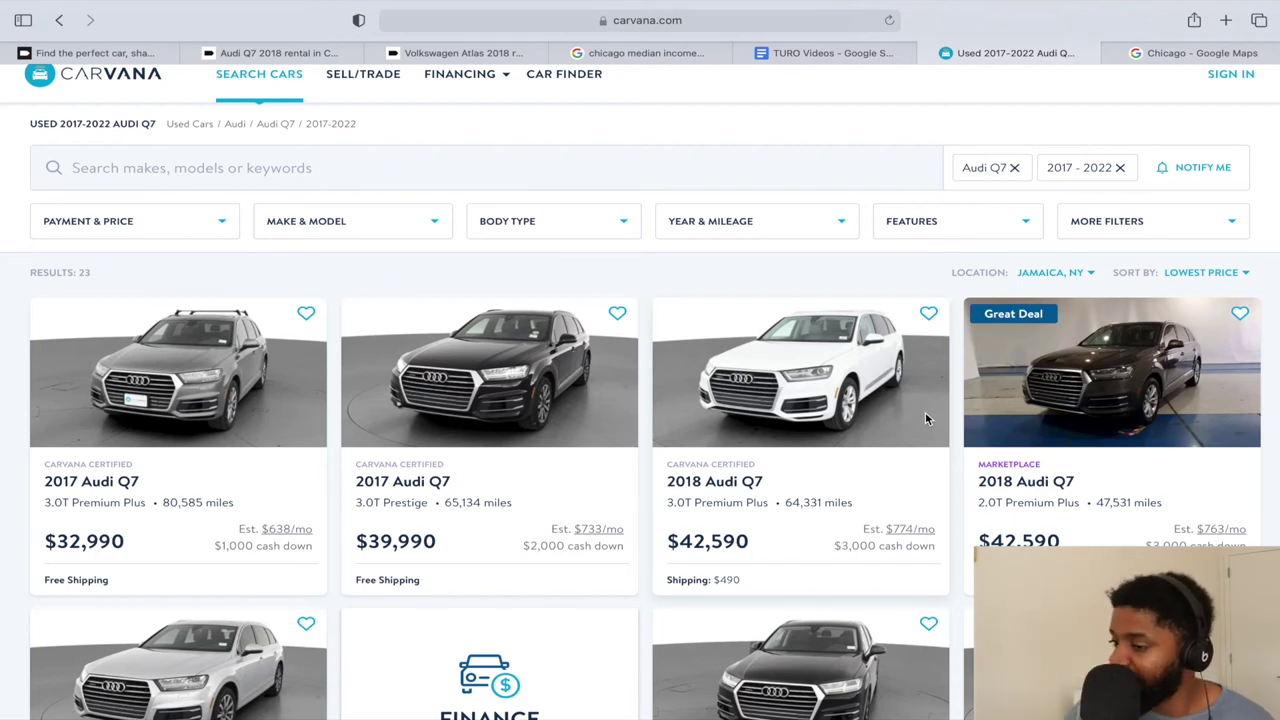
scroll(701, 604, "down", 5)
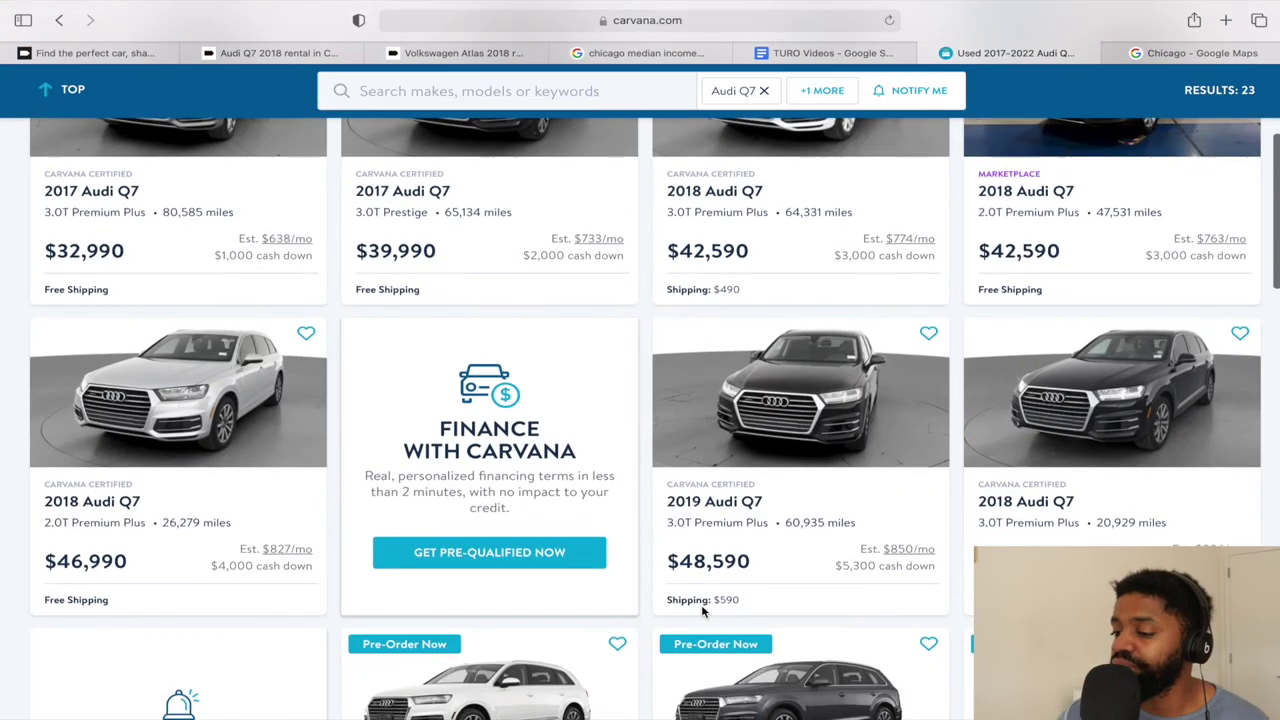
scroll(701, 604, "down", 5)
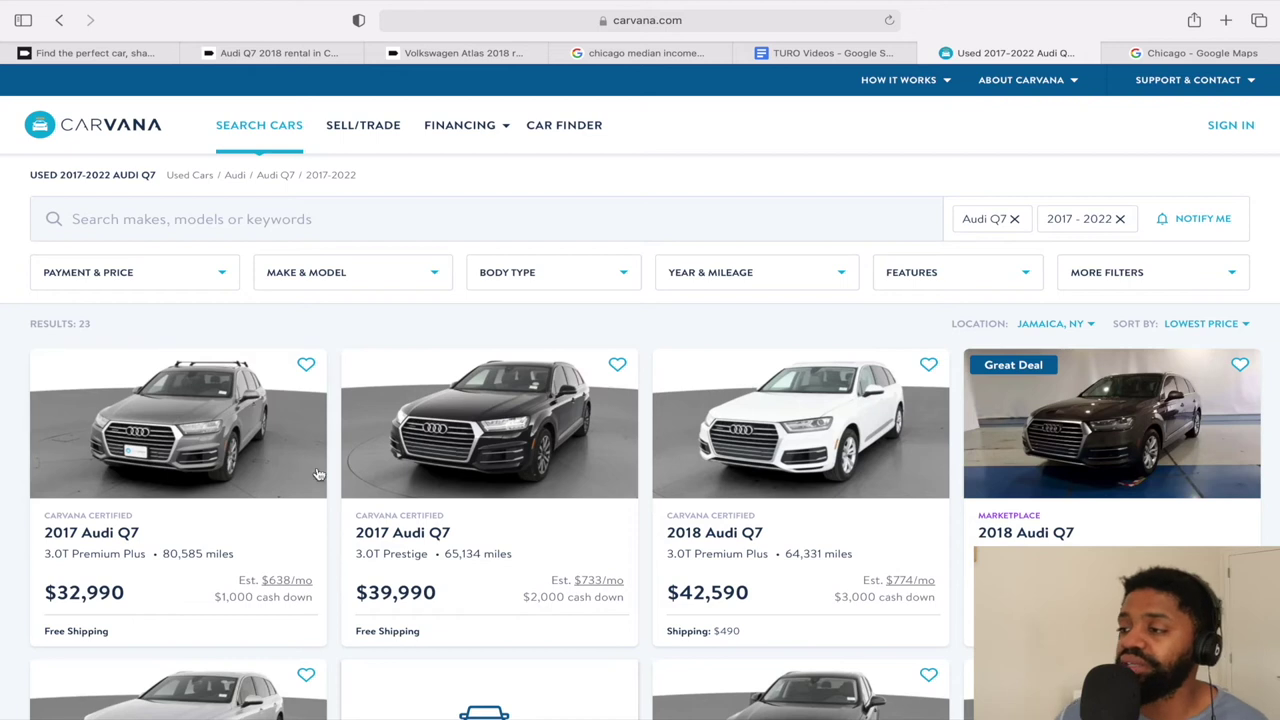
Check the Chicago sheet's earnings table, then examine the Audi listings on Turo, comparing daily rates and trip counts by model and year.
left_click(805, 55)
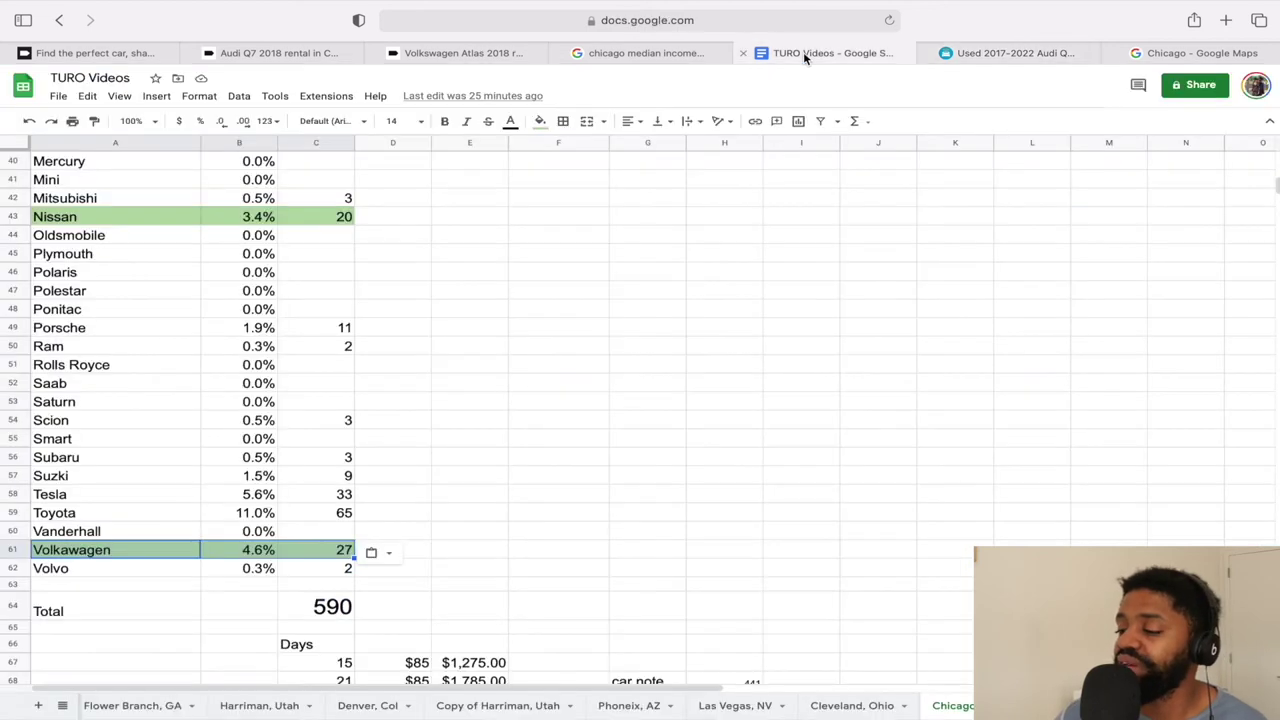
scroll(594, 417, "down", 3)
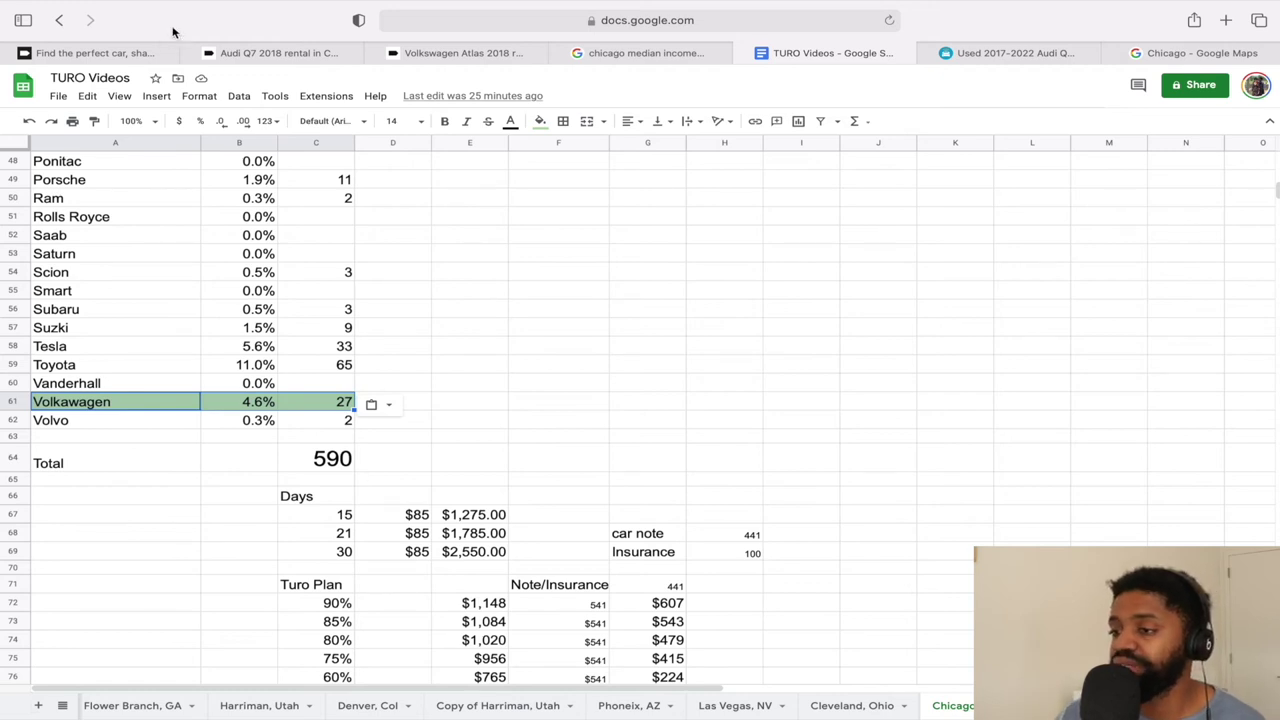
left_click(95, 53)
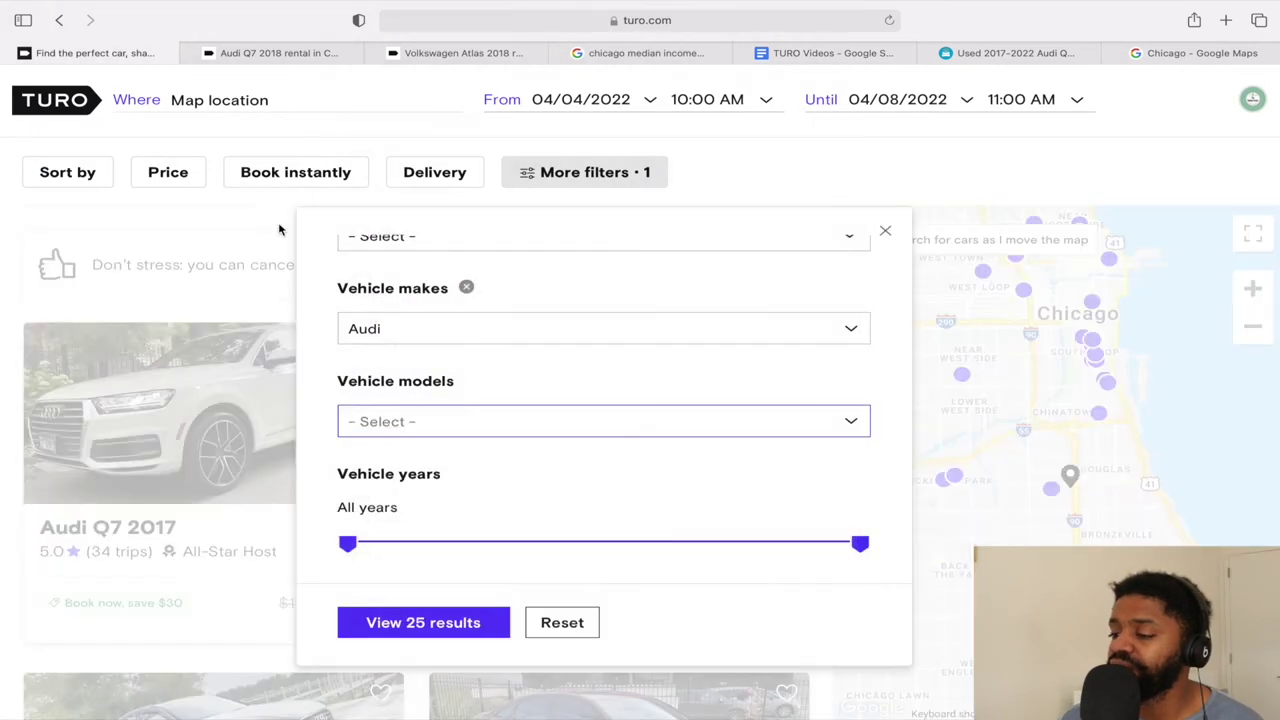
left_click(279, 230)
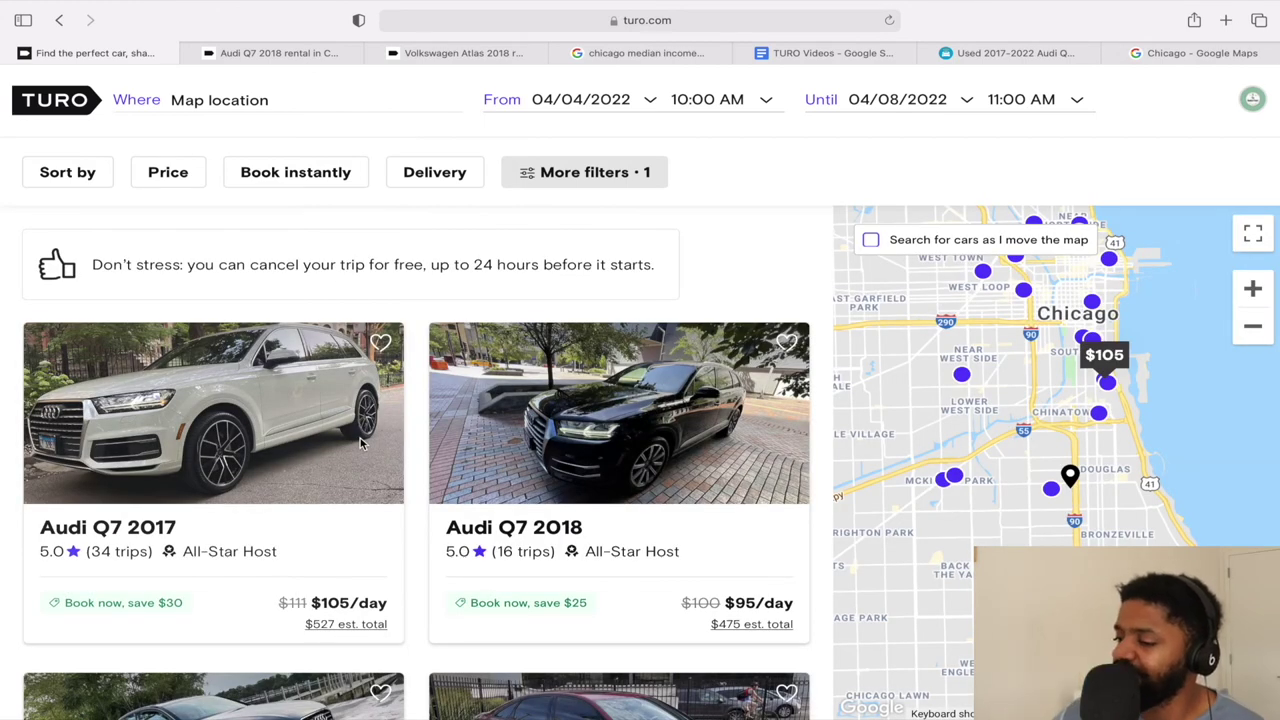
scroll(362, 444, "down", 1)
scroll(362, 444, "down", 5)
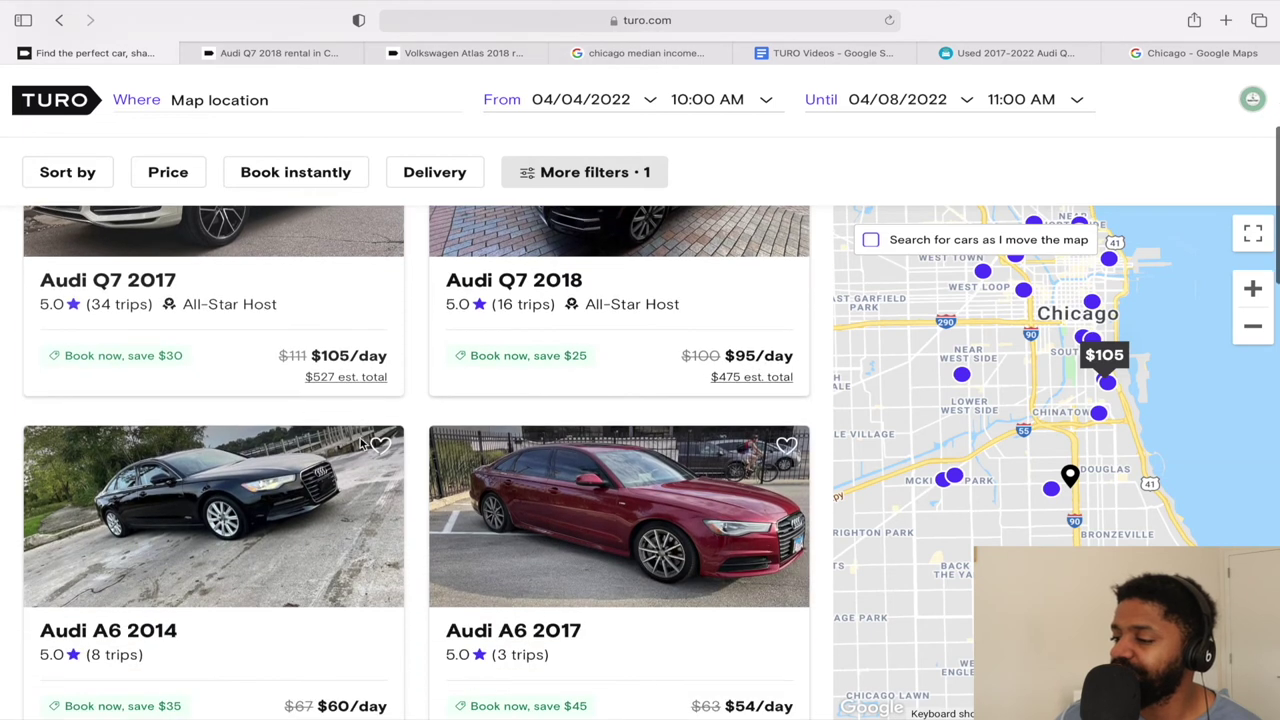
scroll(362, 444, "down", 15)
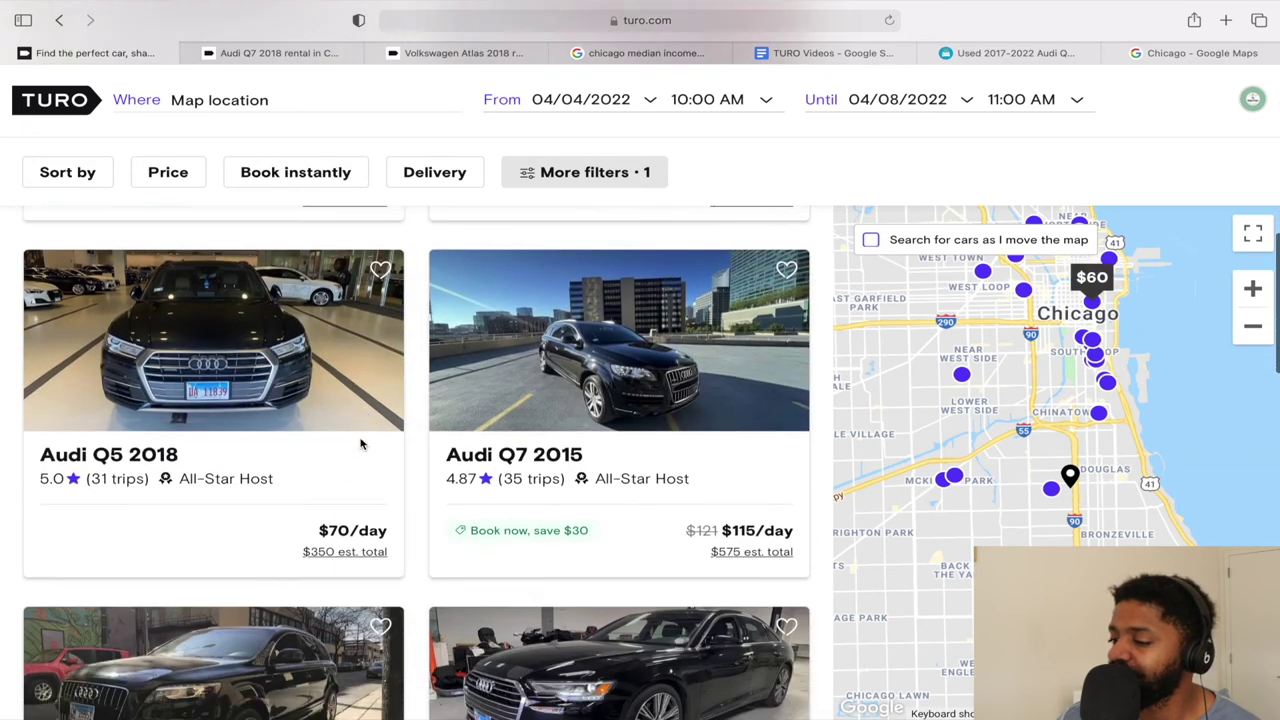
scroll(362, 444, "down", 5)
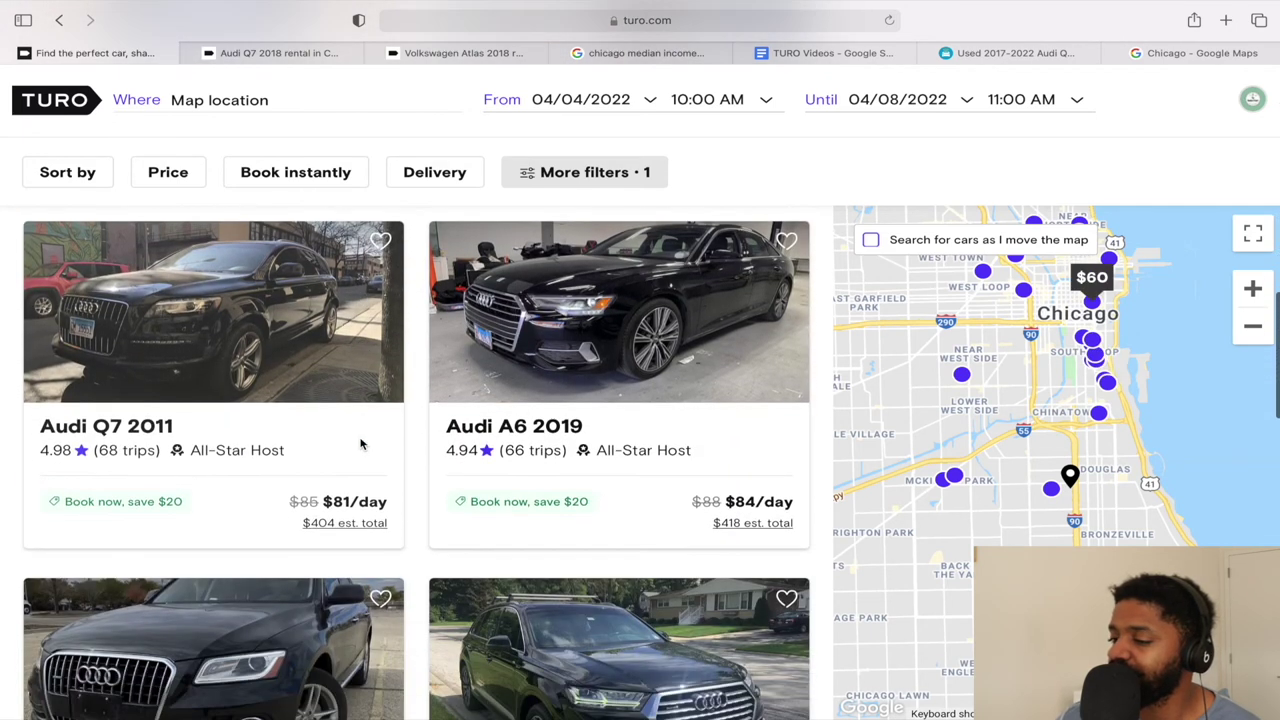
scroll(362, 444, "down", 5)
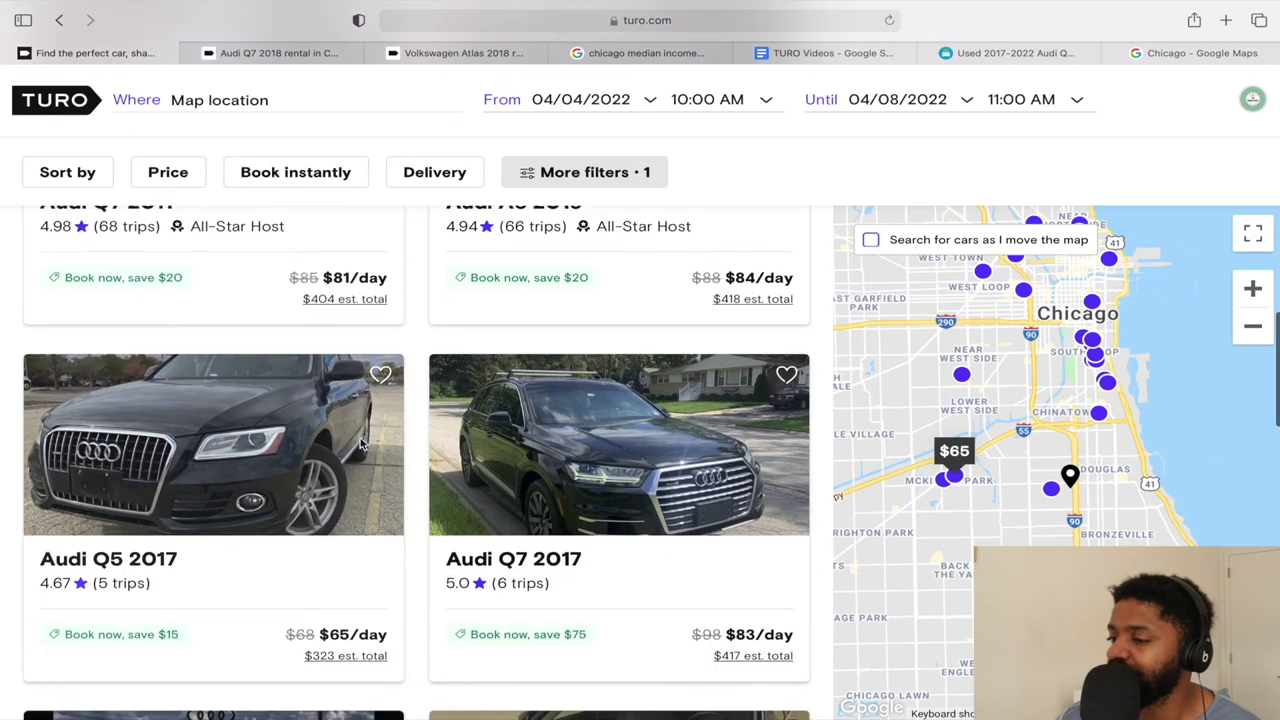
scroll(360, 444, "up", 2)
scroll(360, 444, "down", 3)
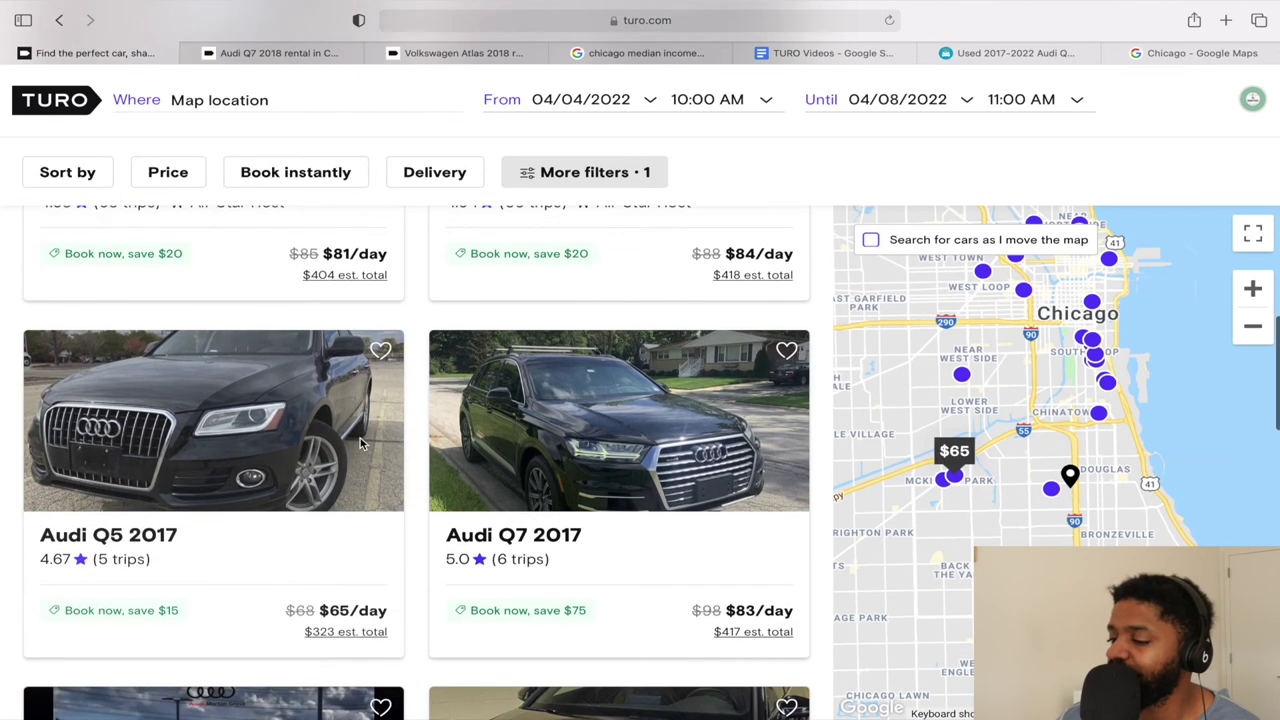
scroll(362, 444, "down", 6)
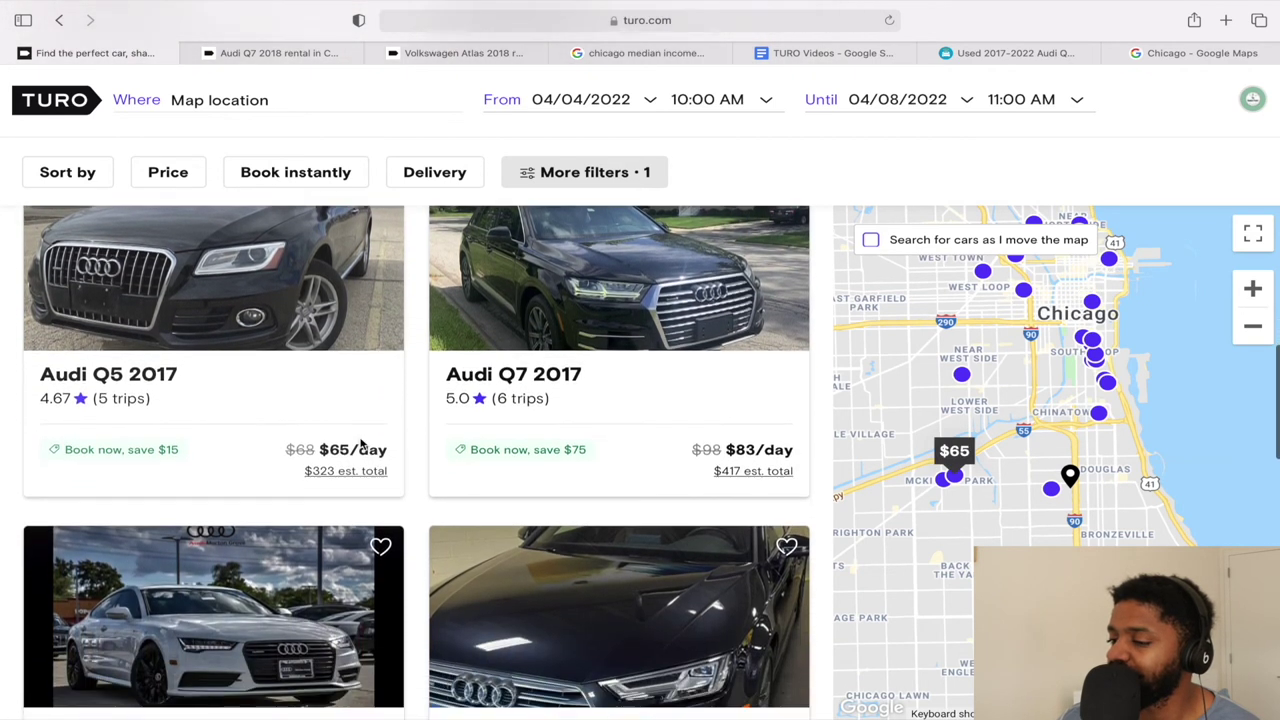
scroll(362, 444, "down", 13)
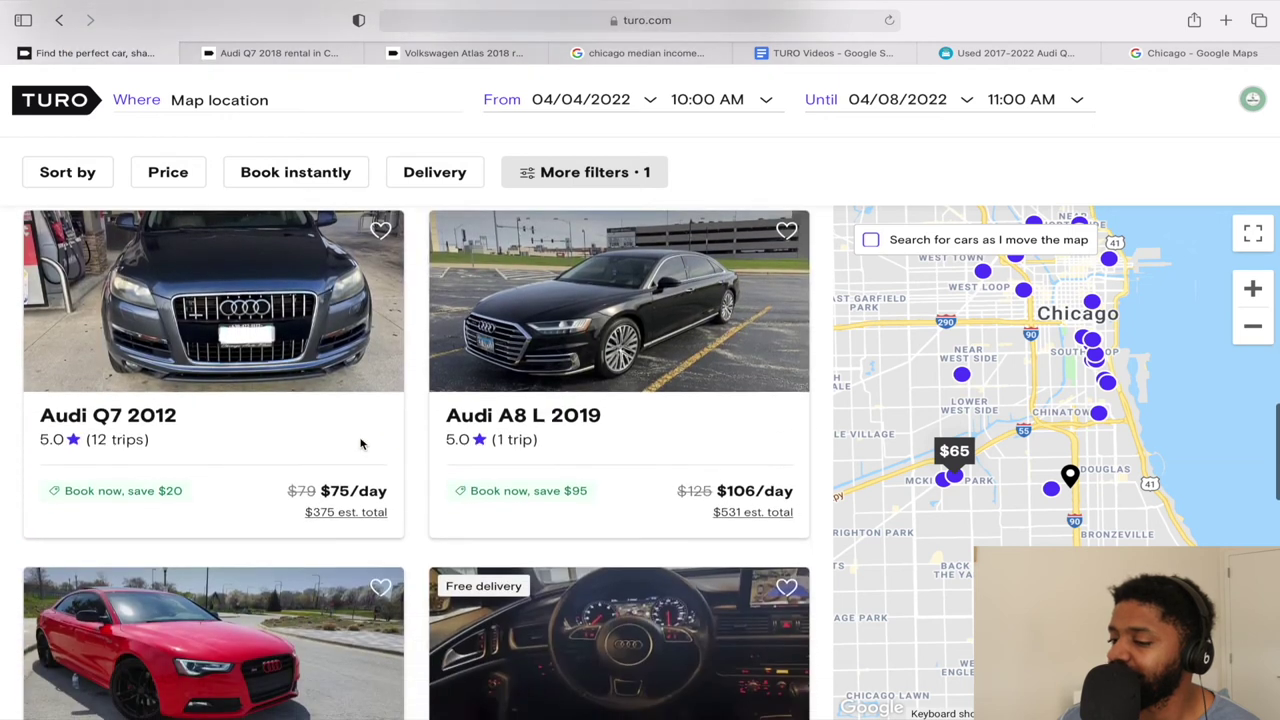
scroll(362, 444, "down", 1)
scroll(362, 444, "up", 1)
scroll(362, 444, "down", 8)
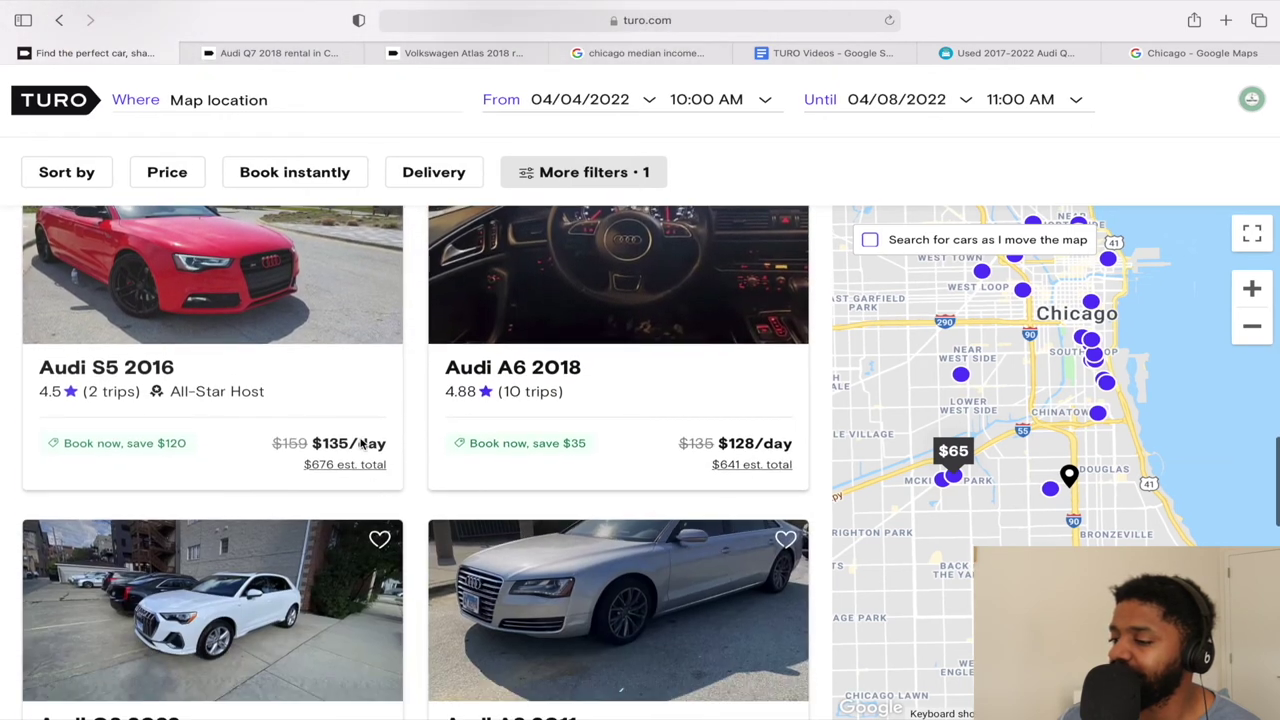
scroll(362, 444, "down", 3)
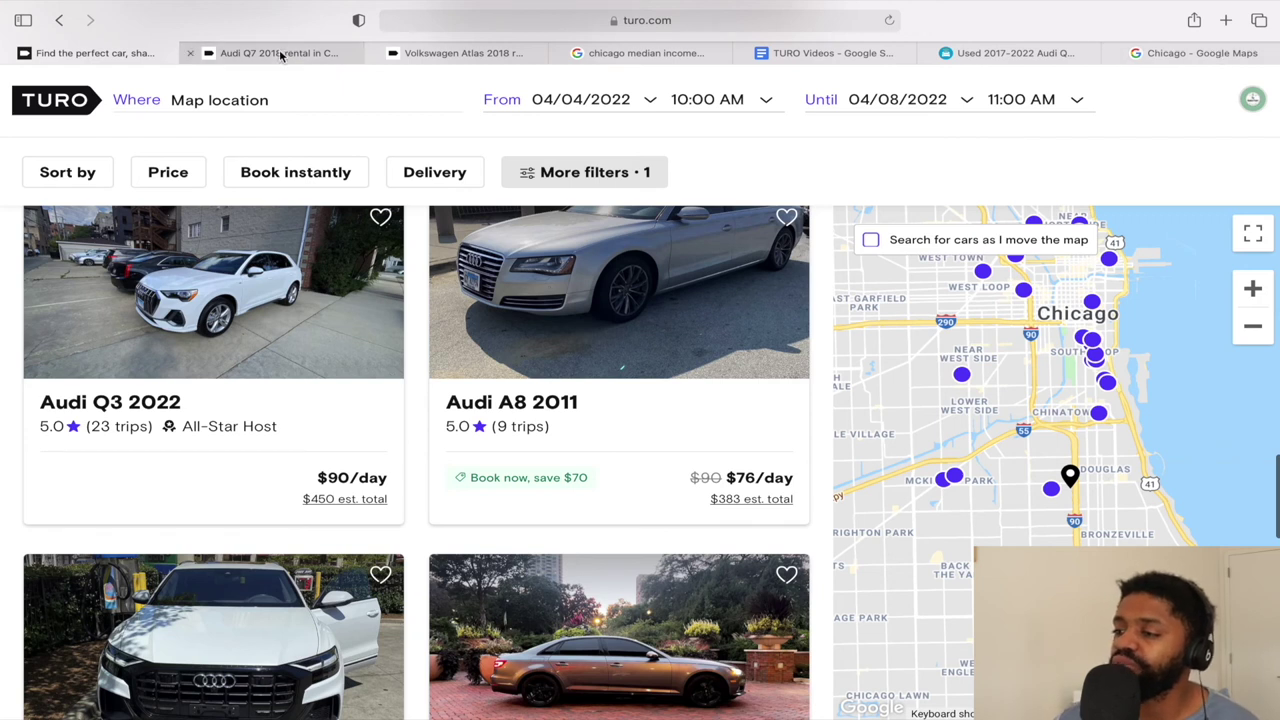
In the Chicago sheet's earnings table, set the daily rate to $110 and the car note to 683, checking Carvana's Audi Q7 monthly payments.
left_click(873, 53)
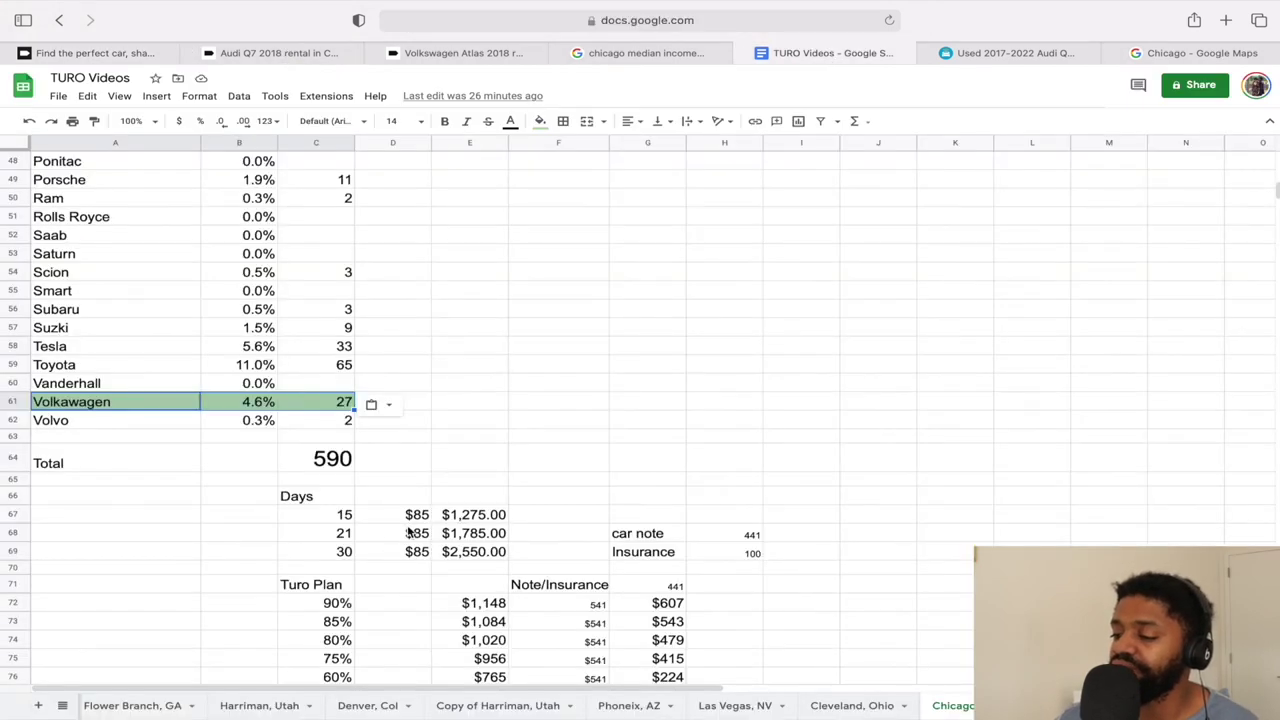
left_click(1010, 53)
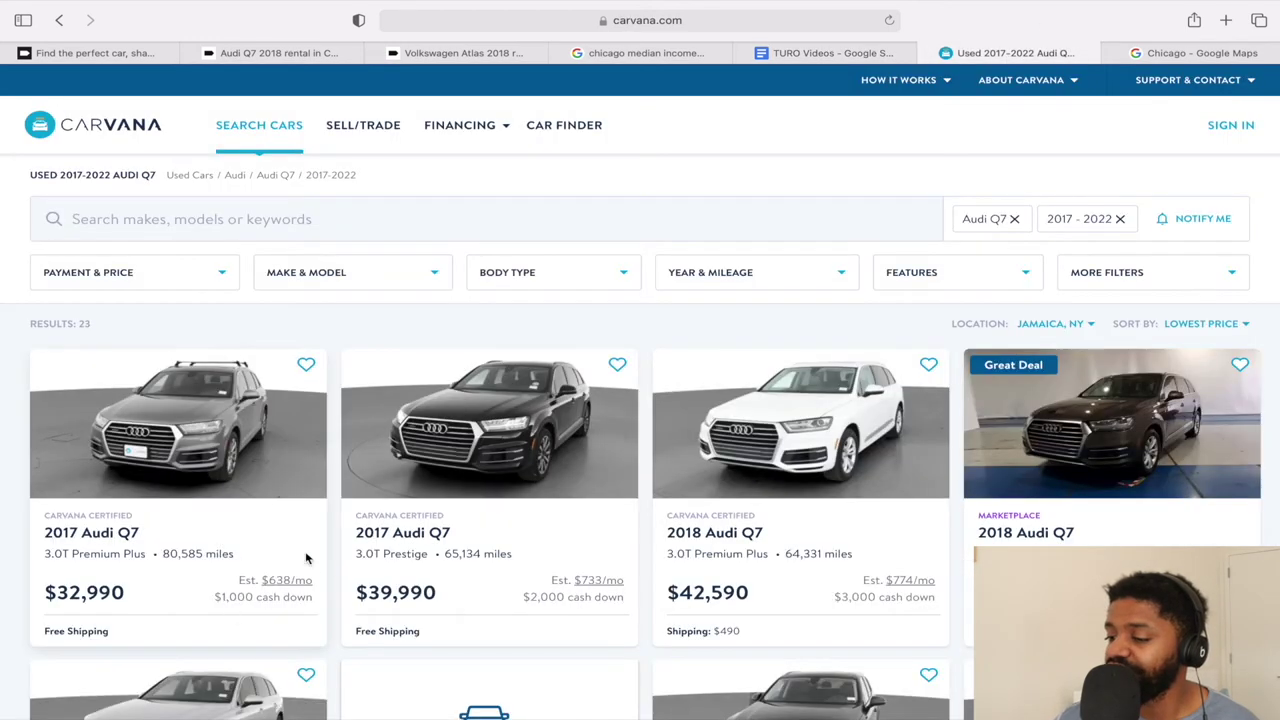
left_click(818, 52)
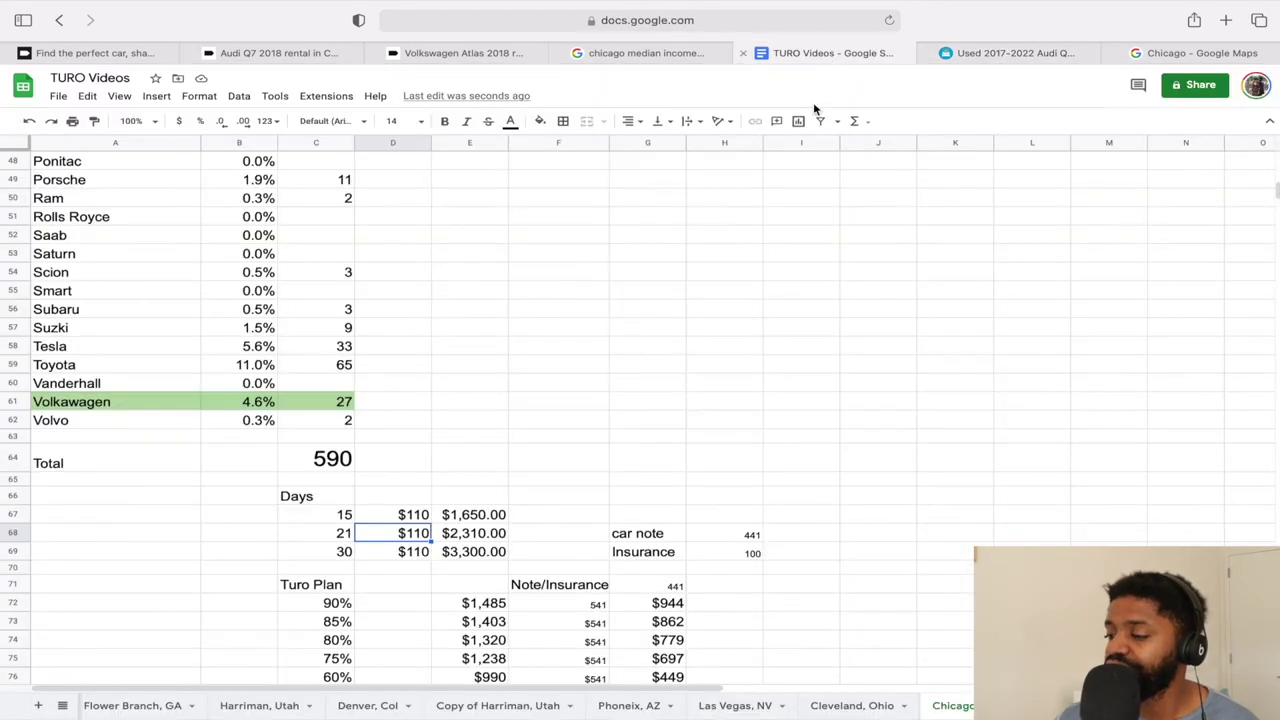
left_click(750, 537)
type("4")
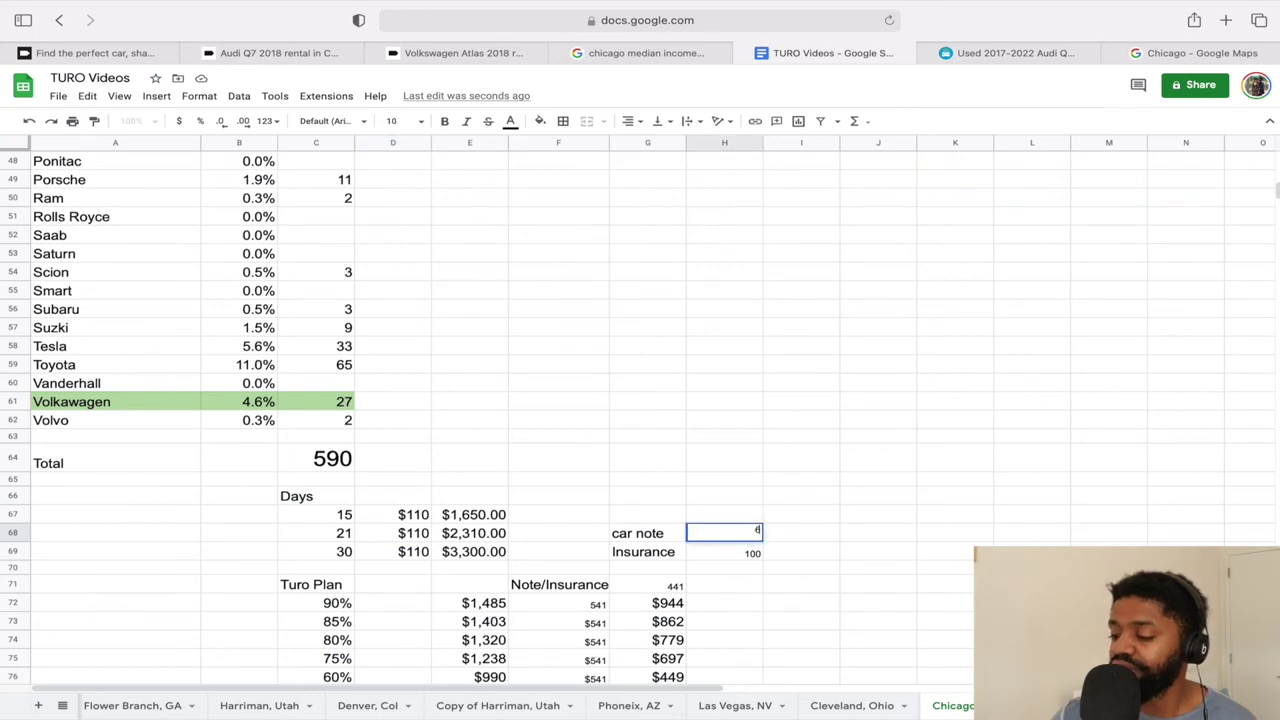
type("83")
key("Return")
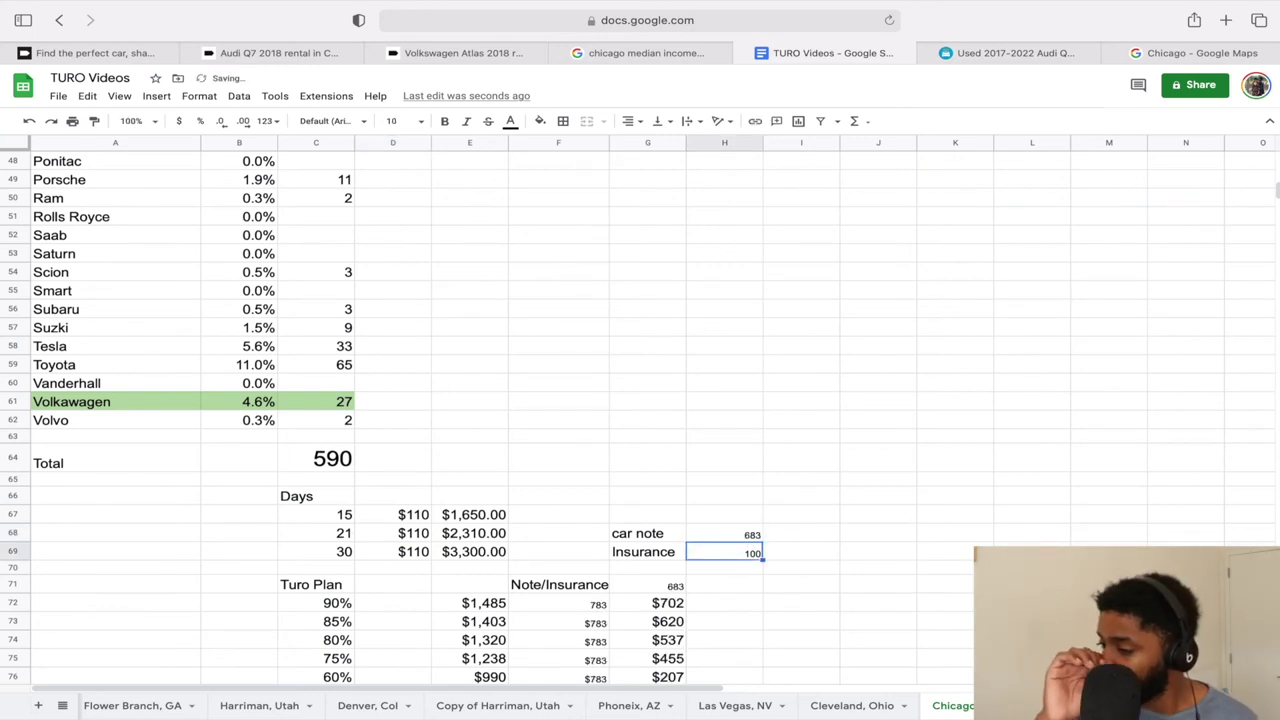
Examine the profit by Turo plan for 15, 21 and 30 rental days and compare it with the desired profit atop the sheet.
scroll(640, 410, "down", 1)
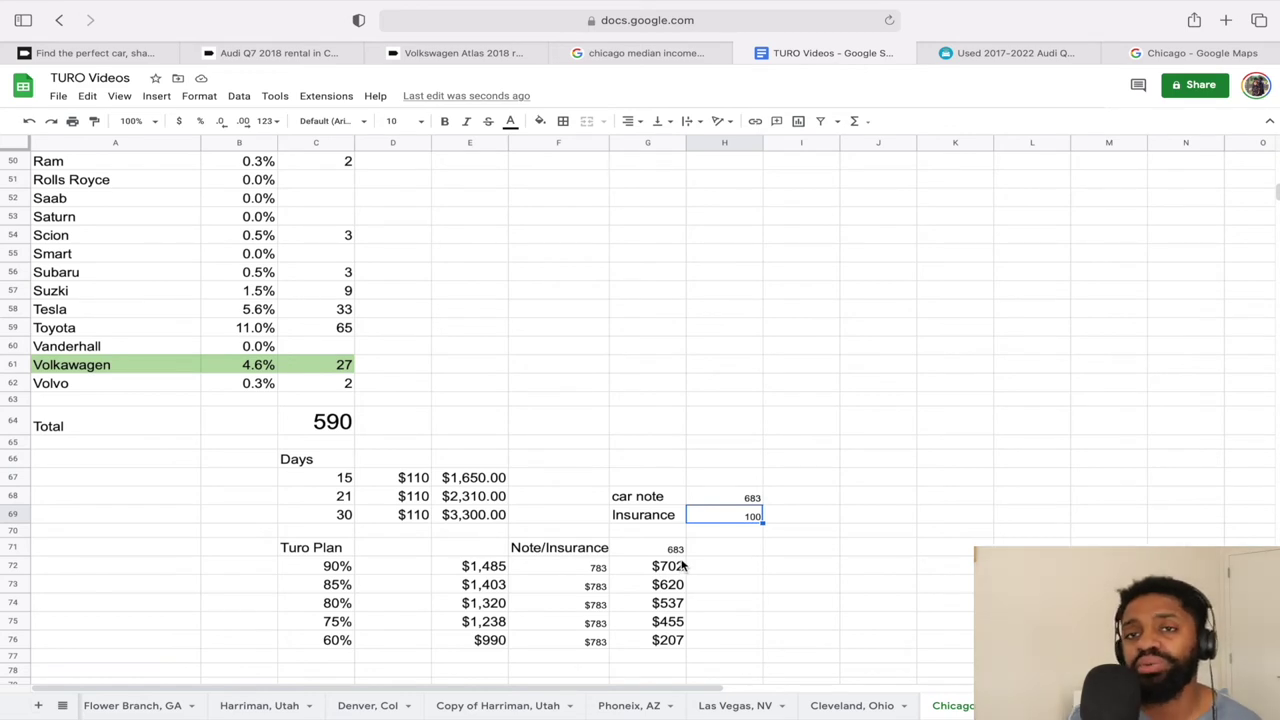
scroll(680, 566, "down", 6)
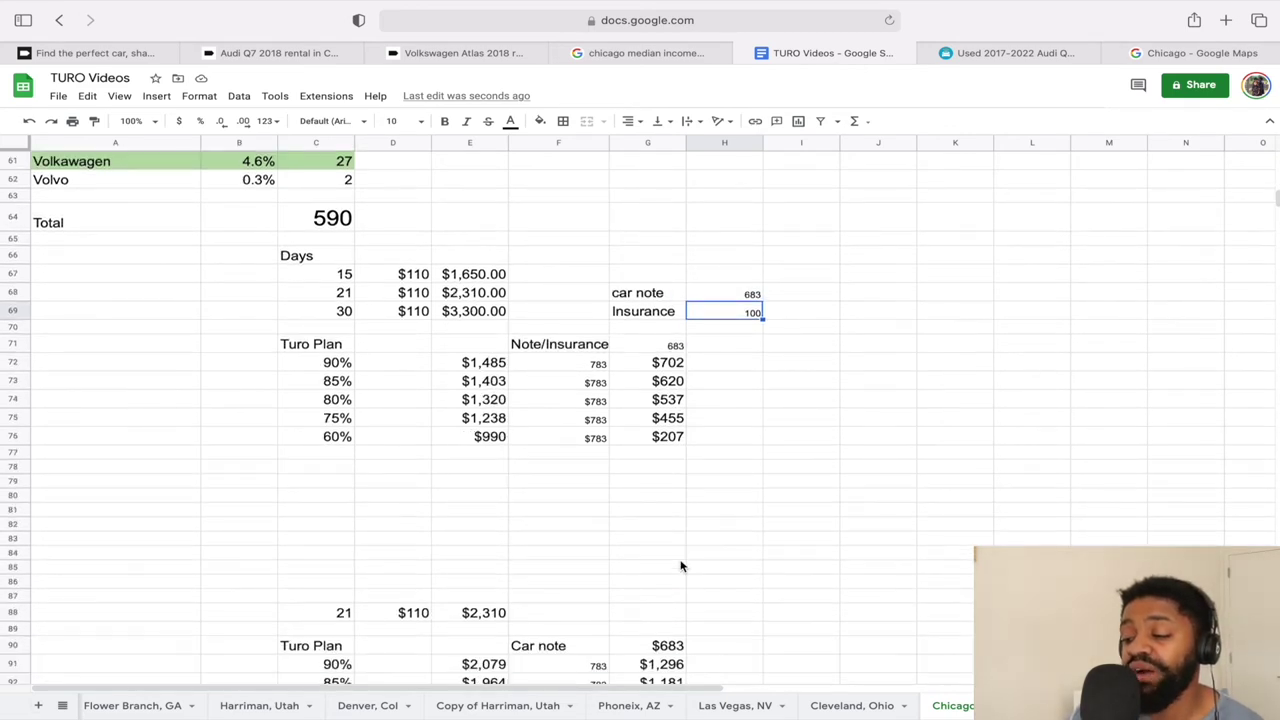
scroll(680, 566, "down", 2)
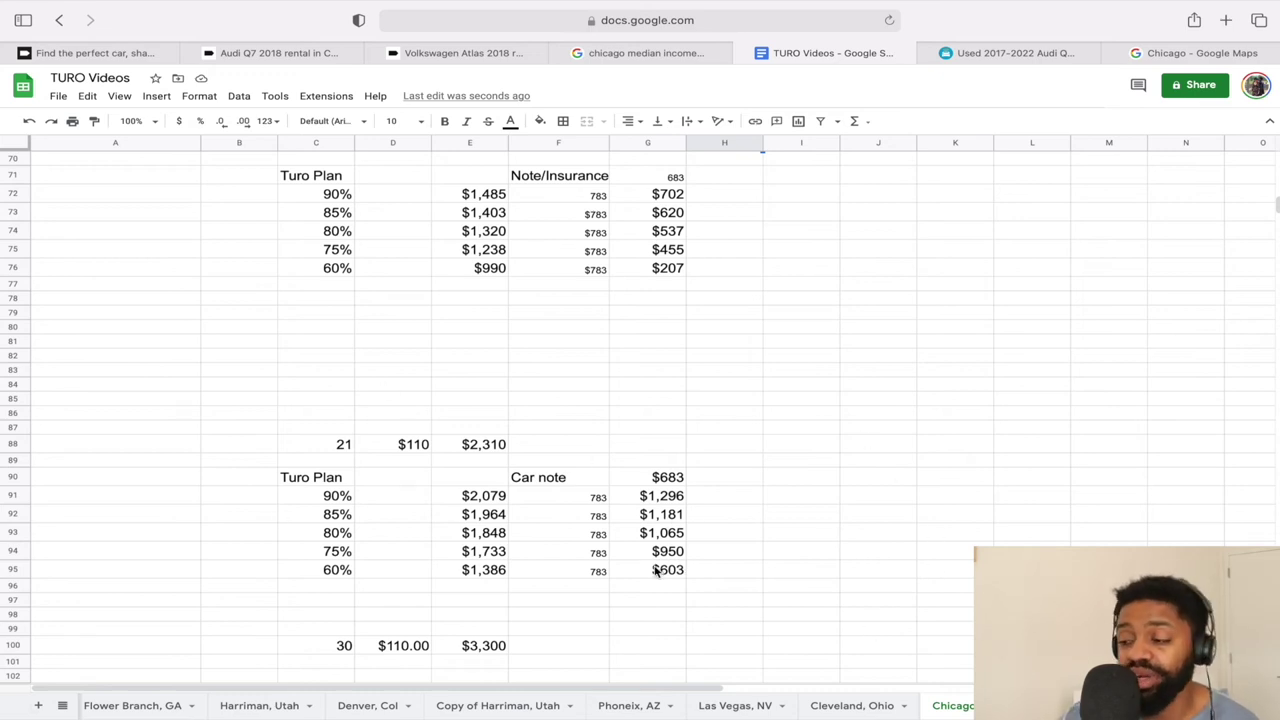
scroll(655, 570, "down", 5)
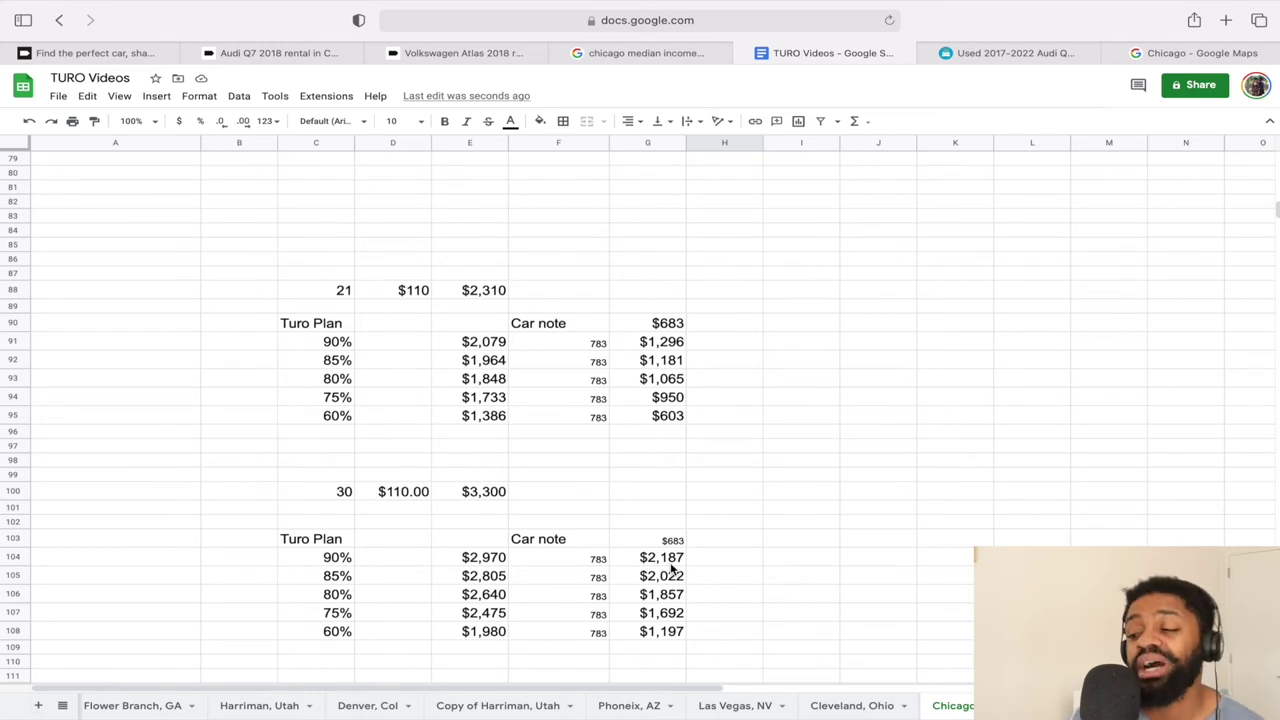
scroll(783, 545, "up", 3)
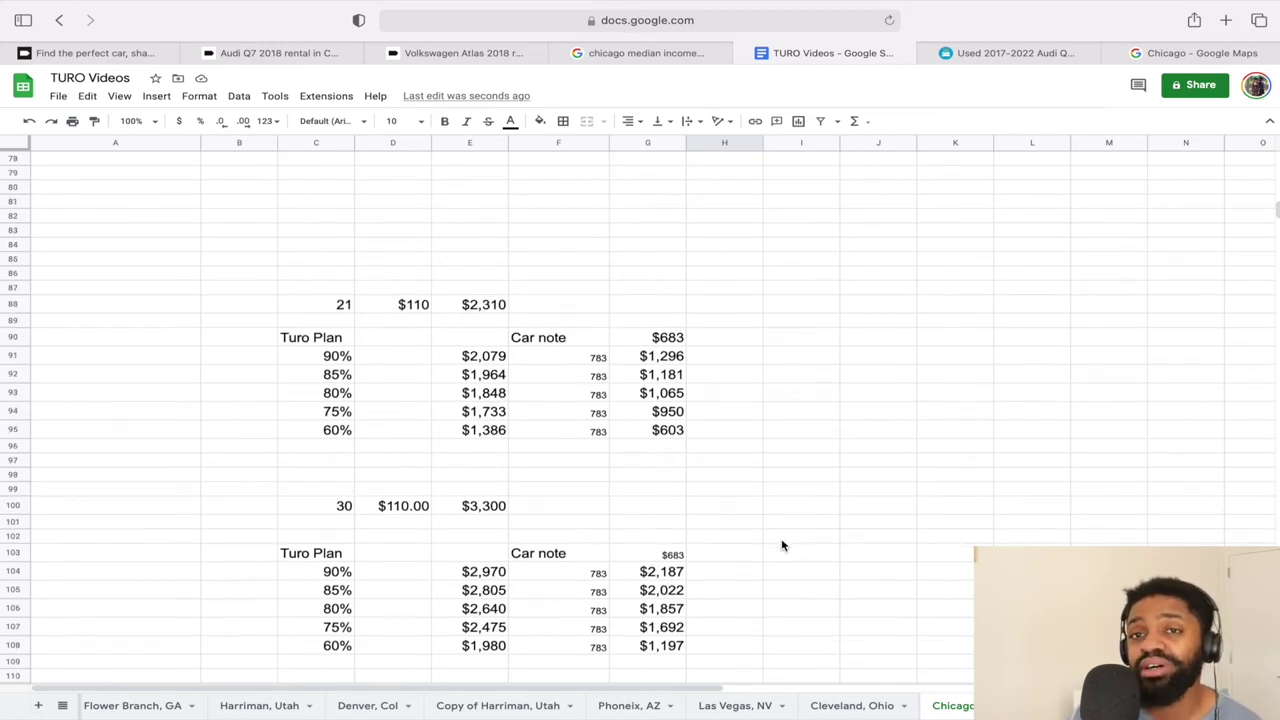
scroll(781, 545, "up", 20)
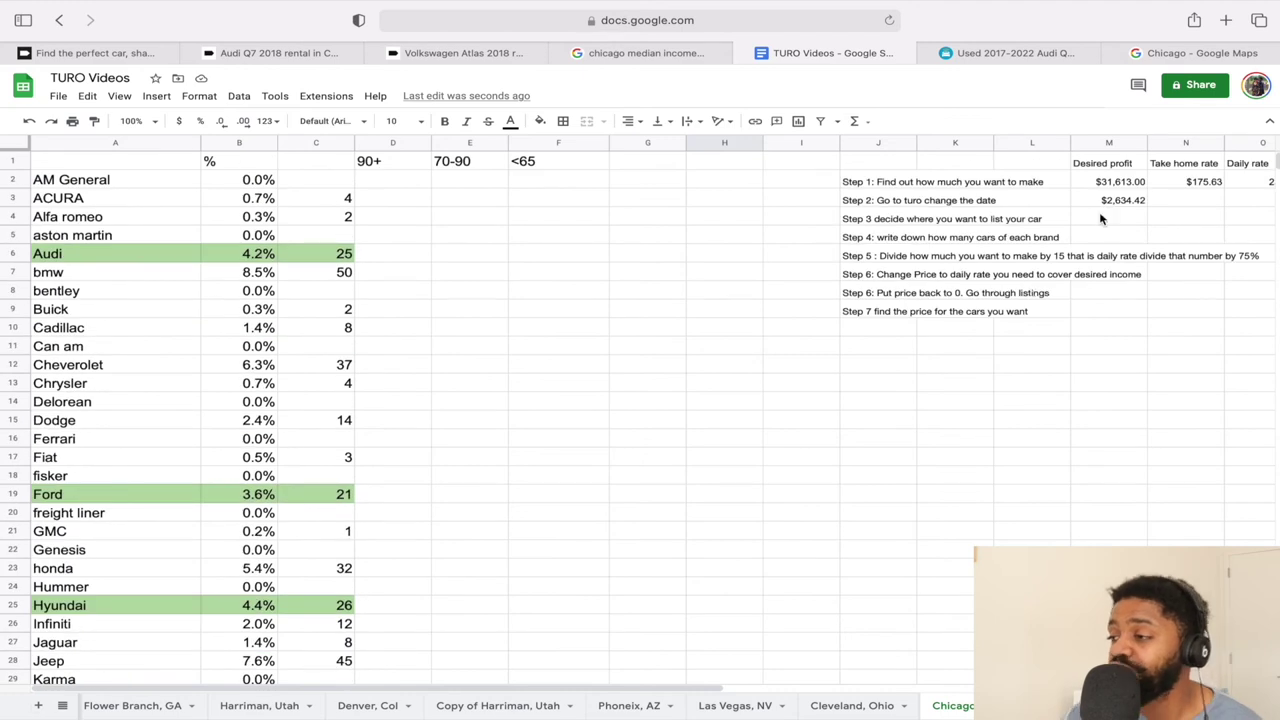
scroll(809, 337, "down", 20)
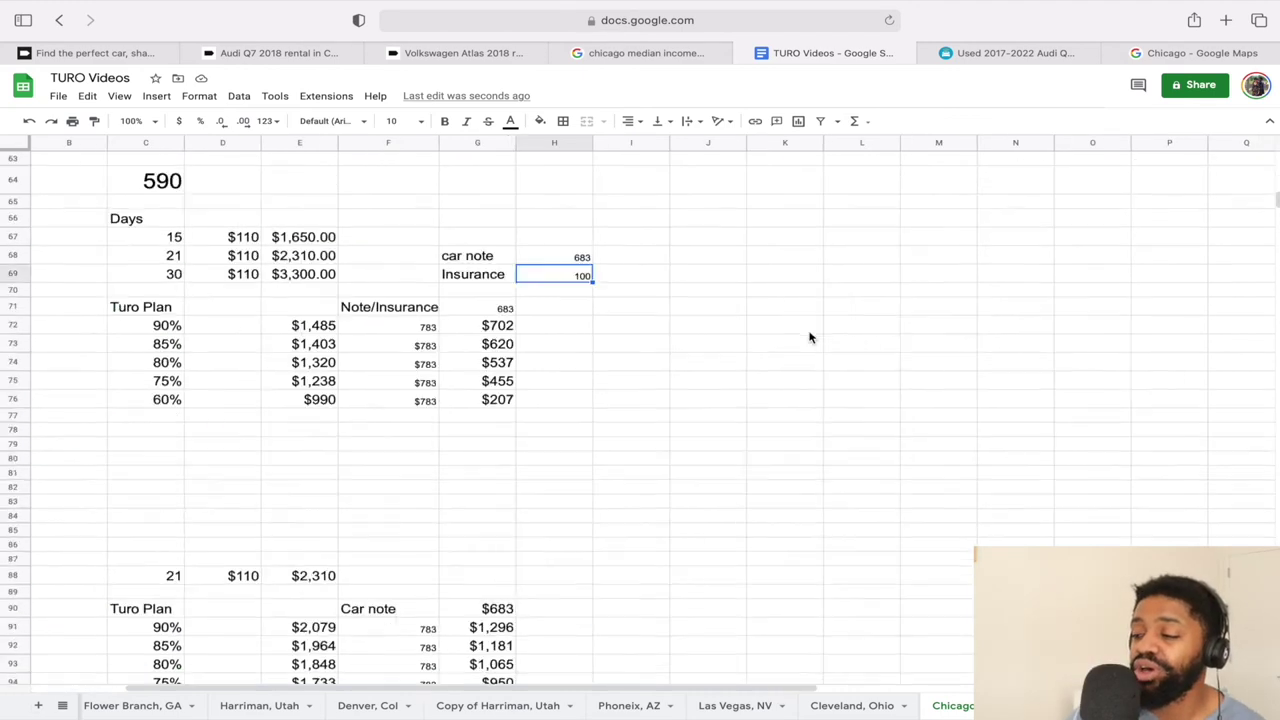
scroll(614, 308, "up", 5)
scroll(614, 308, "left", 2)
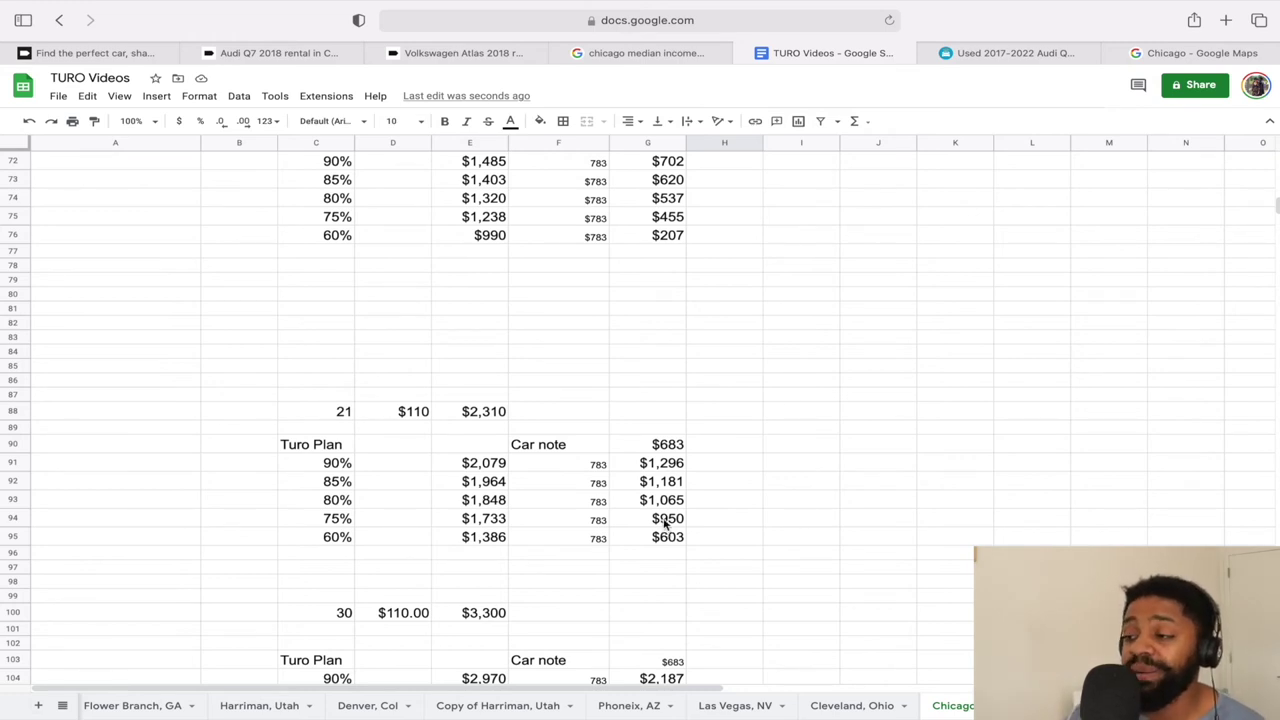
scroll(684, 417, "up", 1)
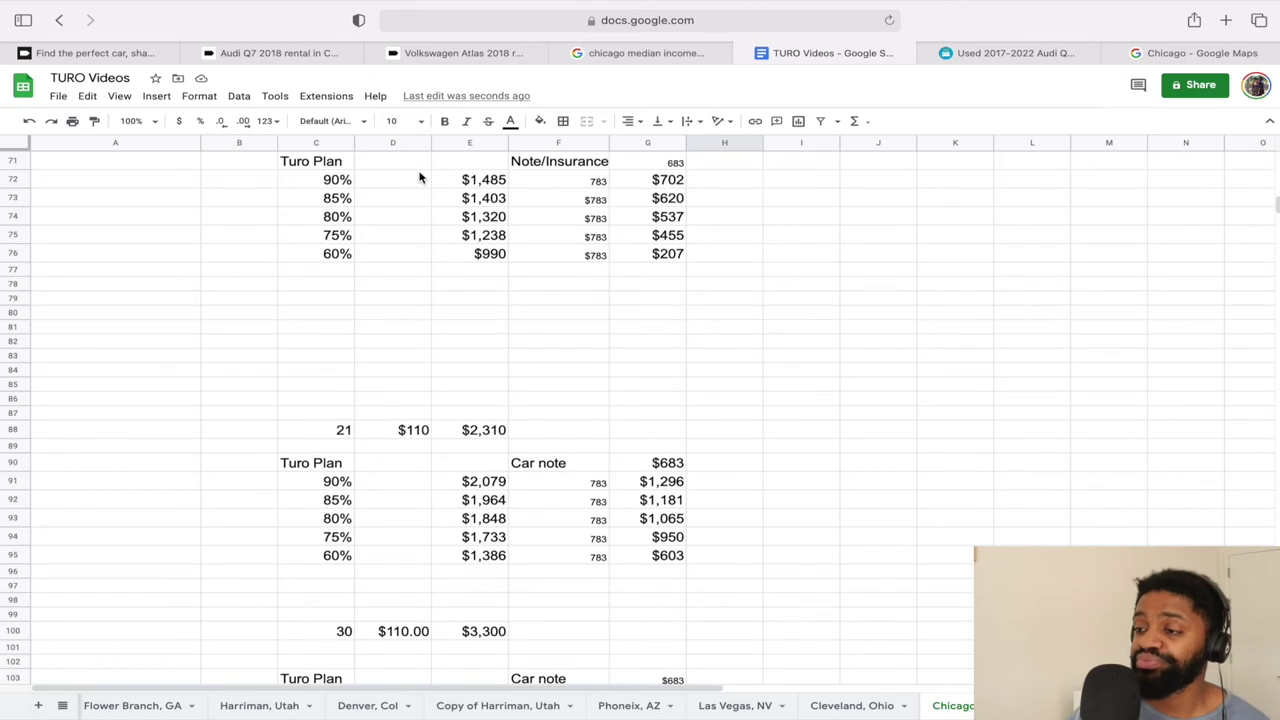
Switch to Carvana, search its used cars for the Ford F150 cab models and sort the results by Recommended.
mouse_move(277, 51)
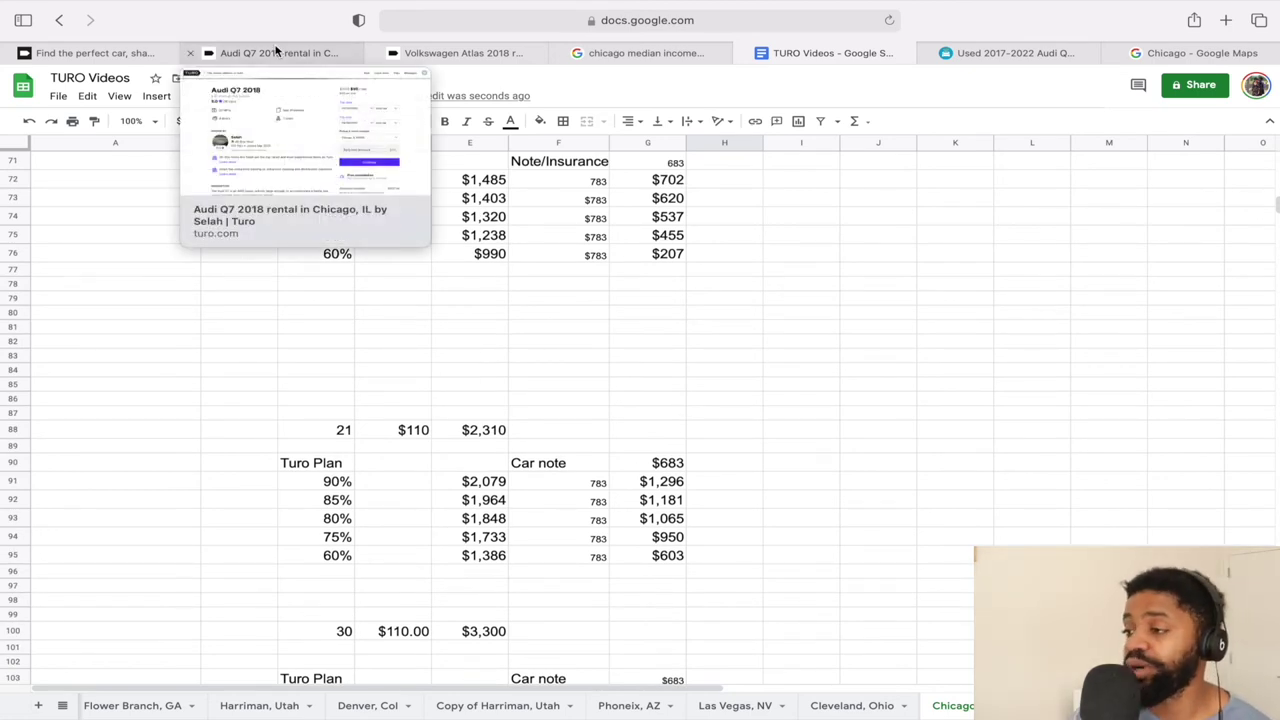
left_click(1020, 53)
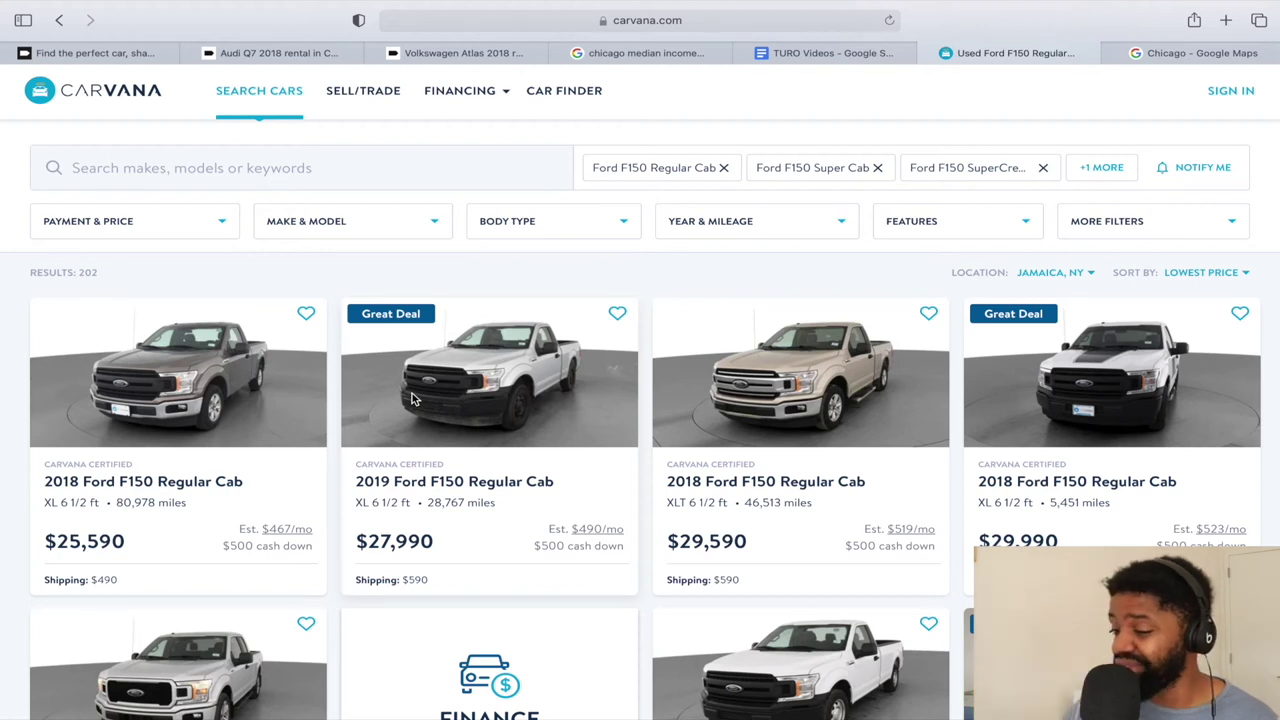
scroll(415, 398, "down", 3)
scroll(420, 400, "up", 5)
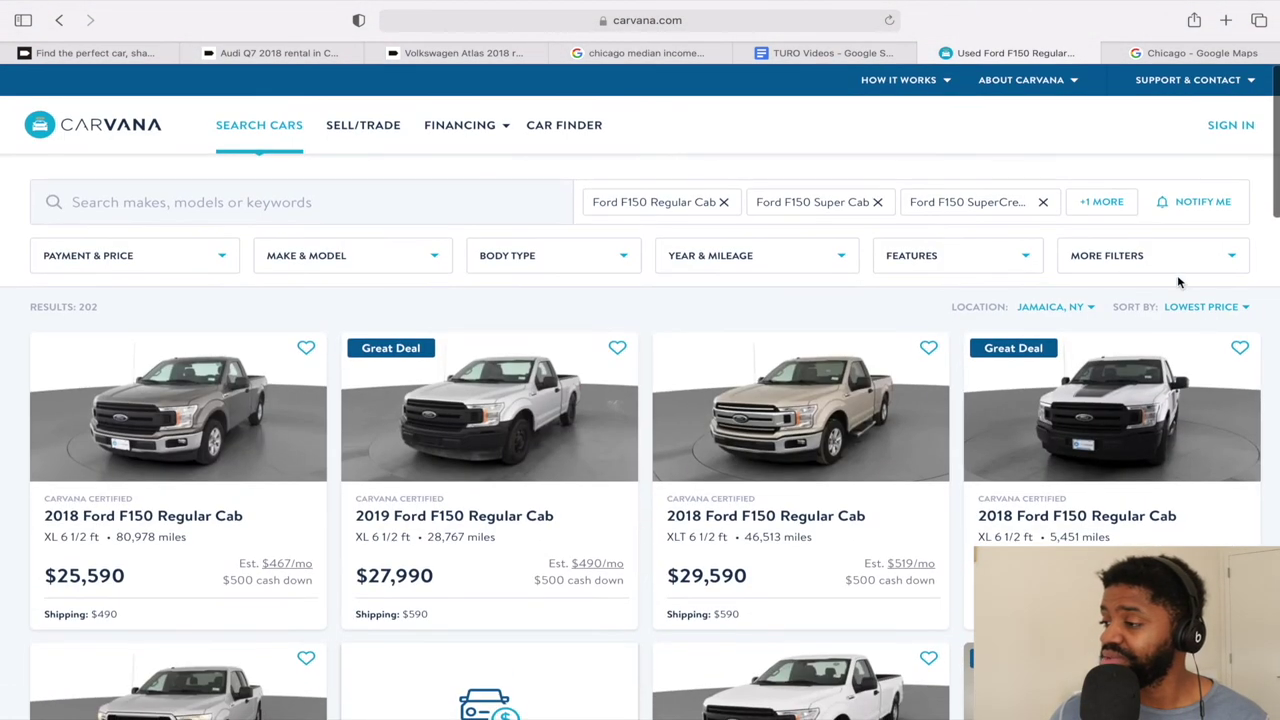
left_click(1210, 310)
left_click(1154, 351)
scroll(385, 447, "down", 1)
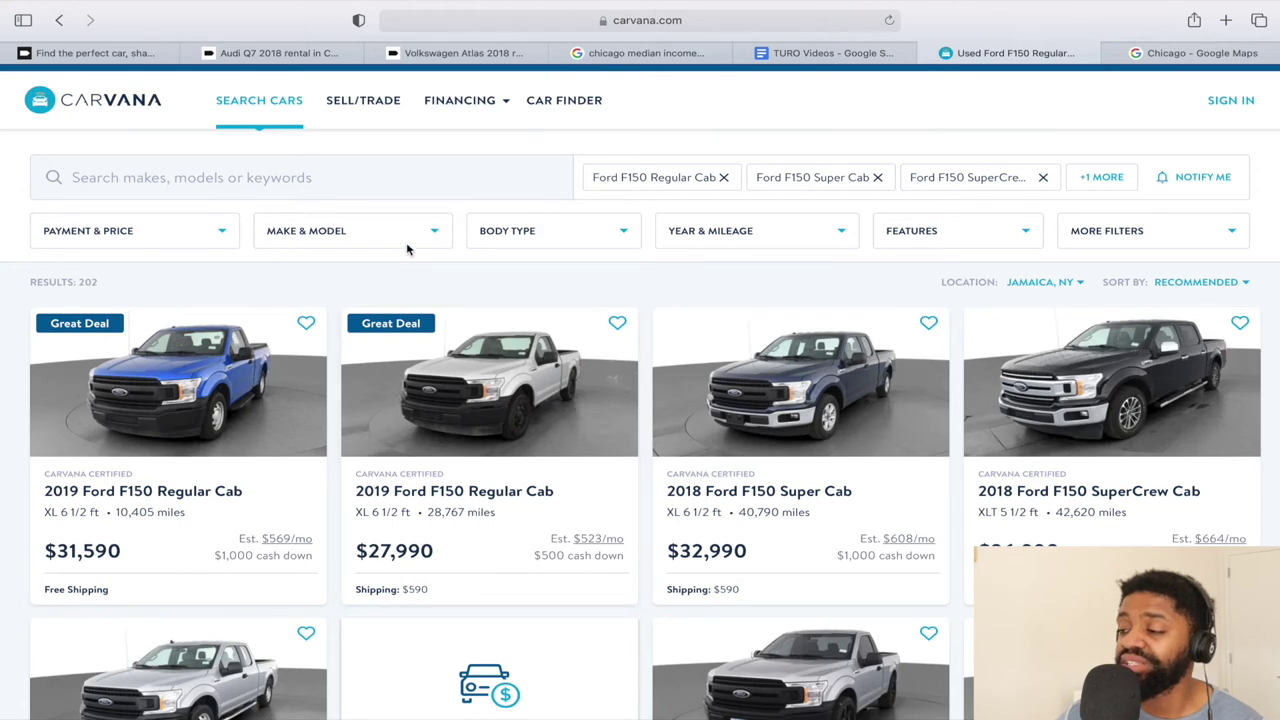
Return to the Chicago sheet and set the car note to 523, the Ford F150 Regular Cab's monthly payment.
left_click(113, 53)
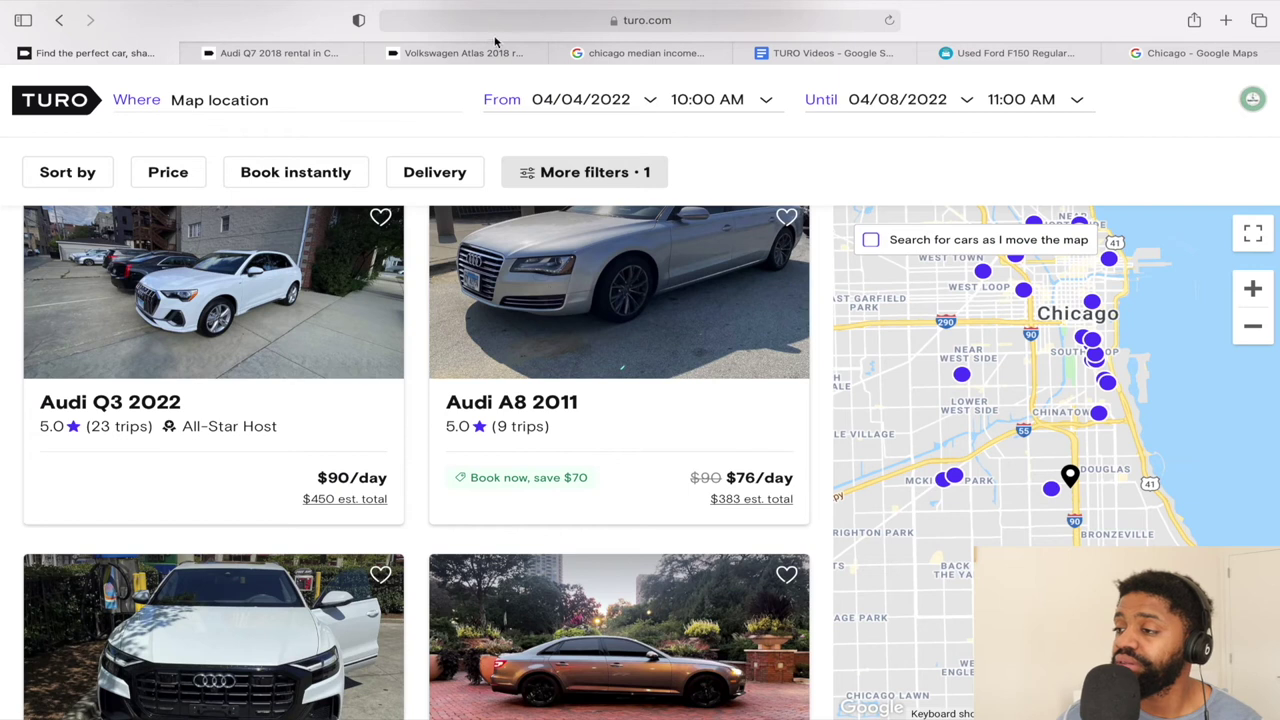
left_click(838, 54)
scroll(692, 458, "up", 10)
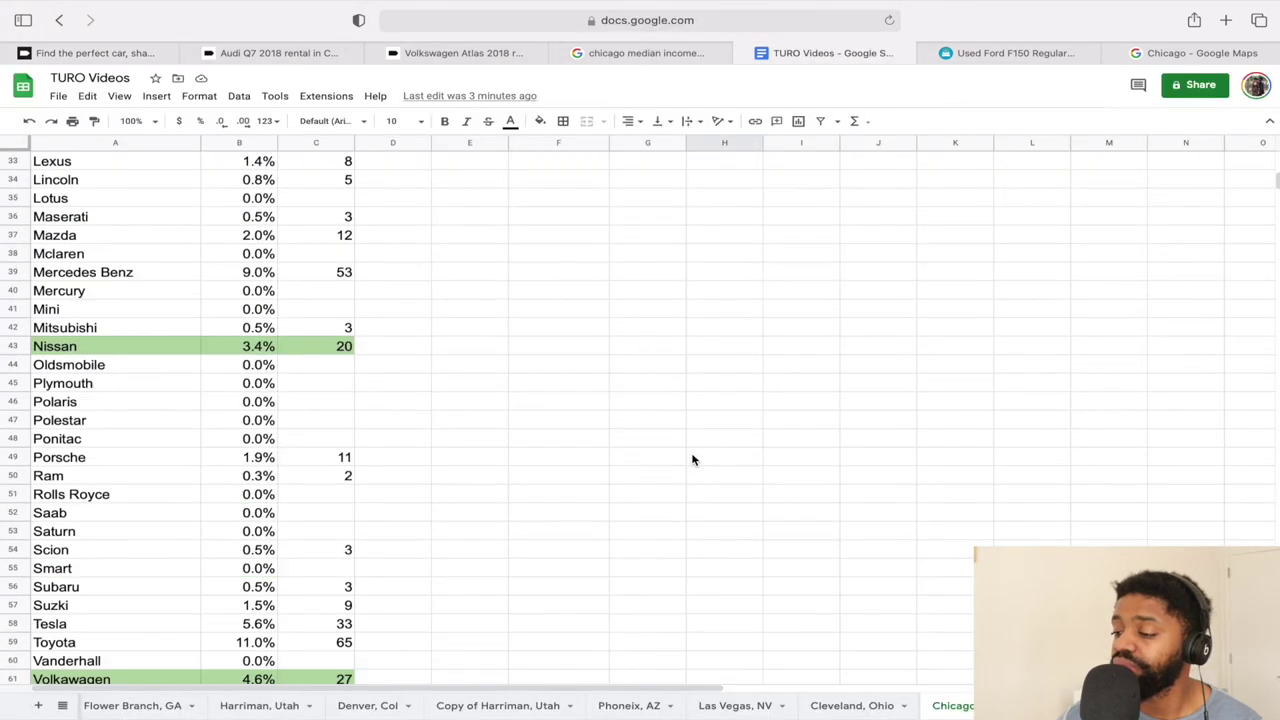
scroll(663, 529, "down", 4)
left_click(741, 573)
type("523")
key("Return")
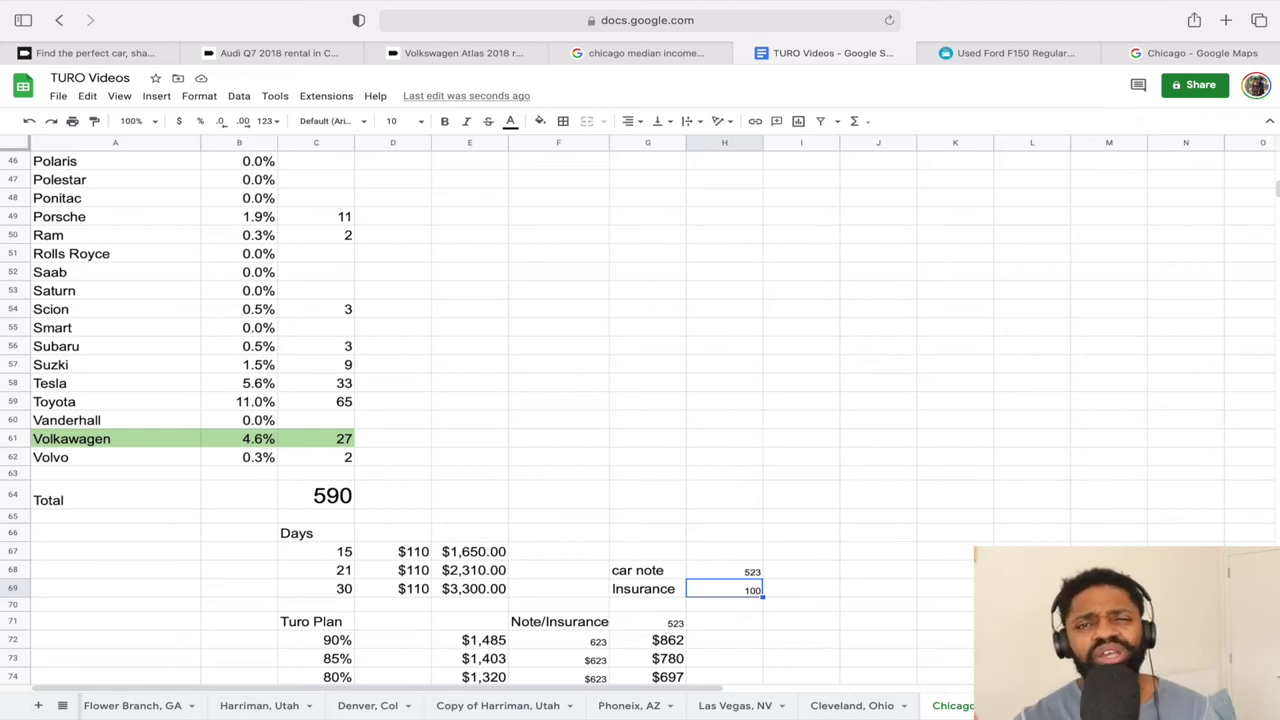
Set the daily rate to $120 and review the profit by Turo plan for 15, 21 and 30 rental days.
scroll(464, 265, "down", 4)
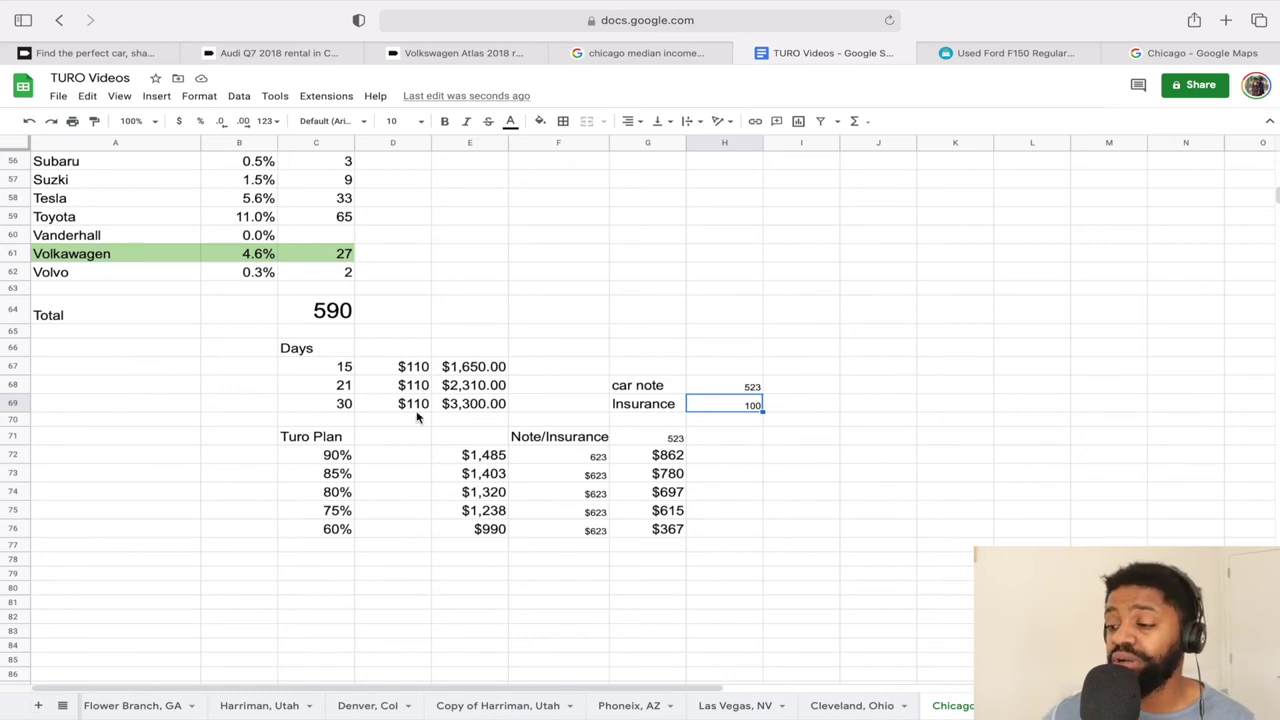
left_click(411, 366)
type("120")
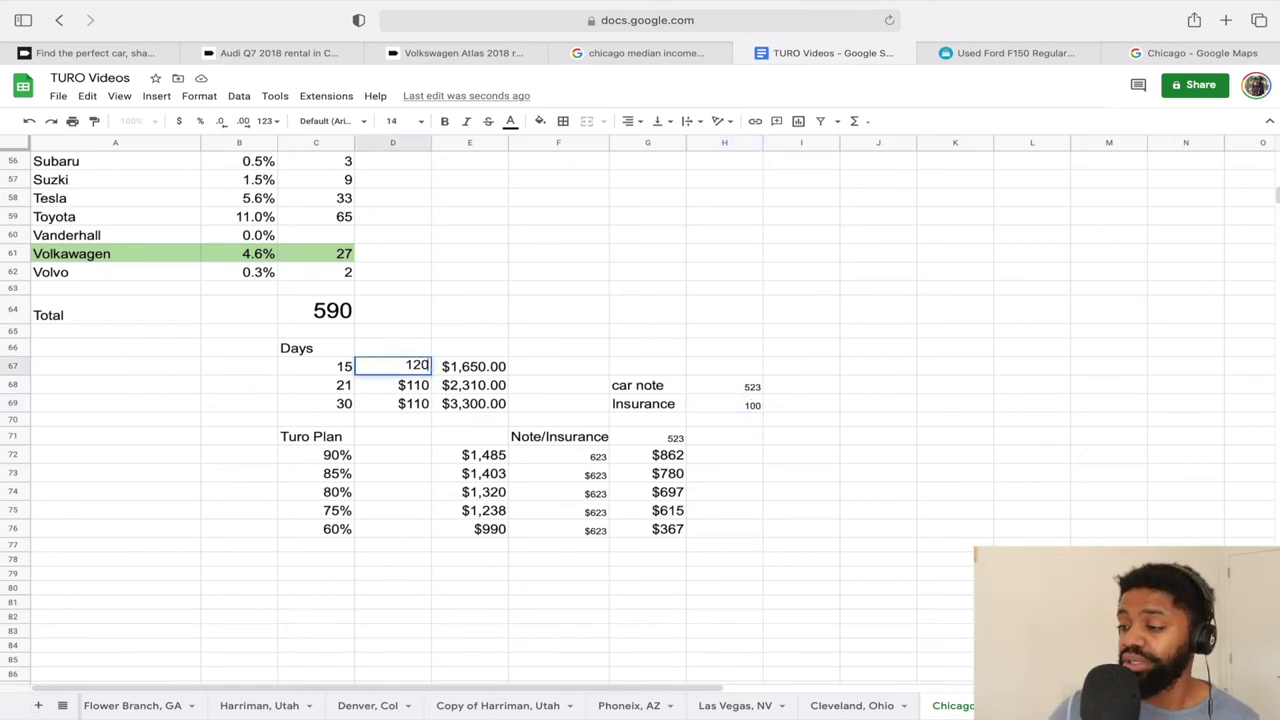
key("Return")
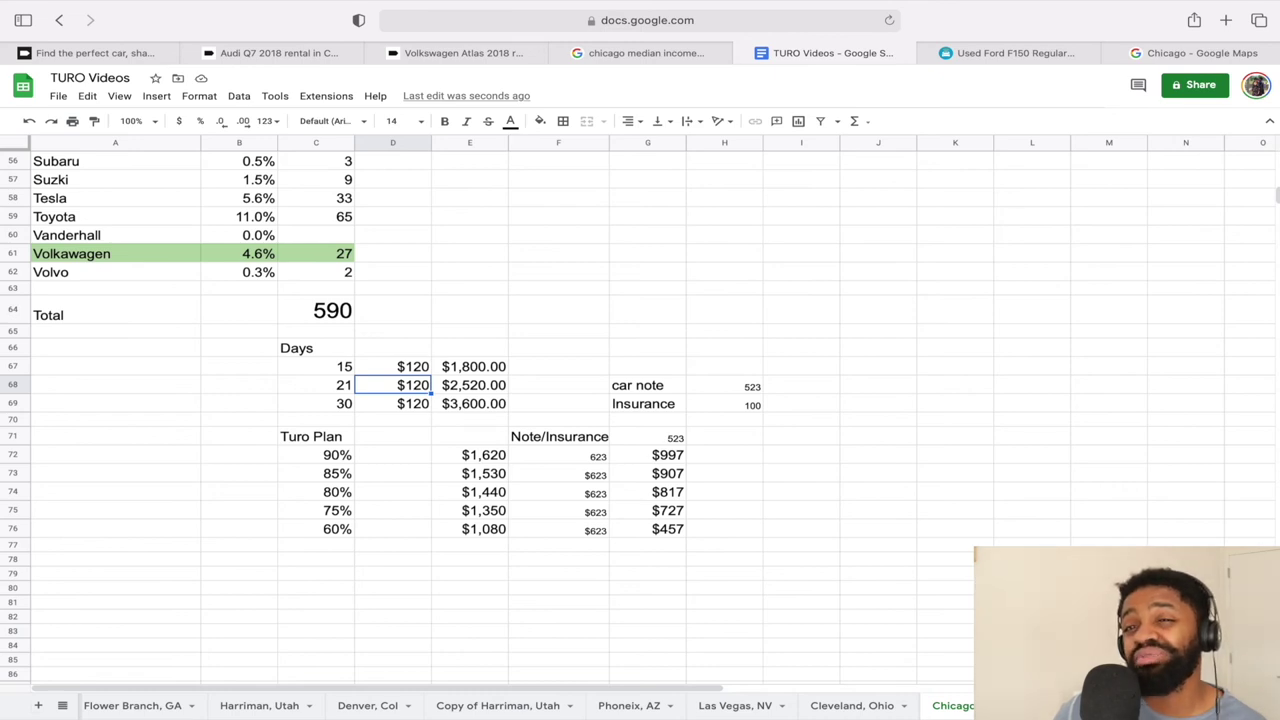
scroll(500, 400, "down", 5)
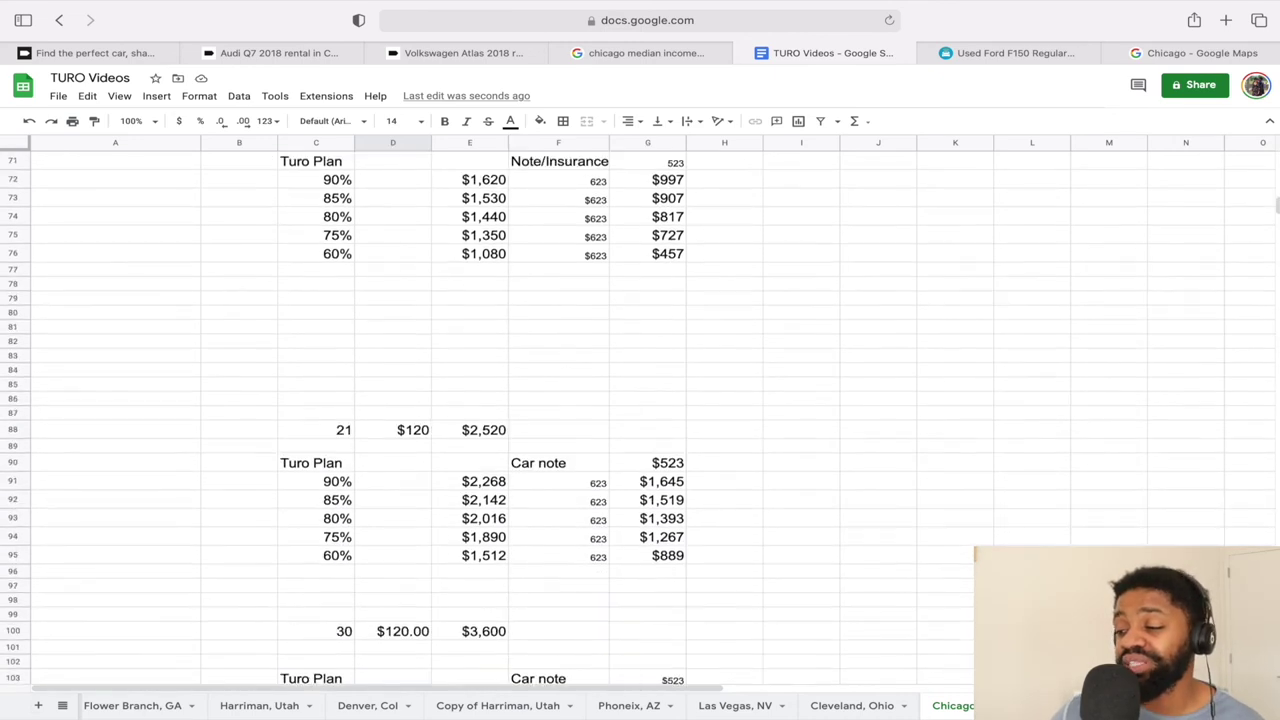
scroll(400, 330, "down", 2)
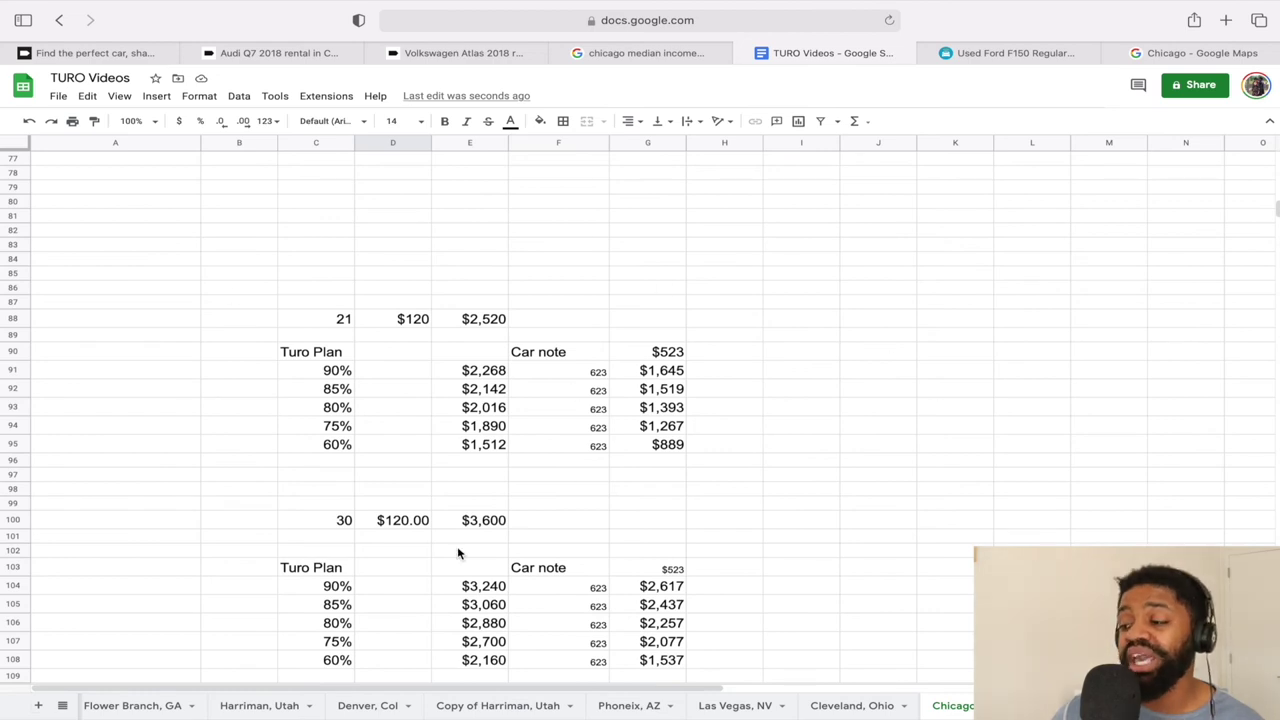
scroll(458, 550, "down", 1)
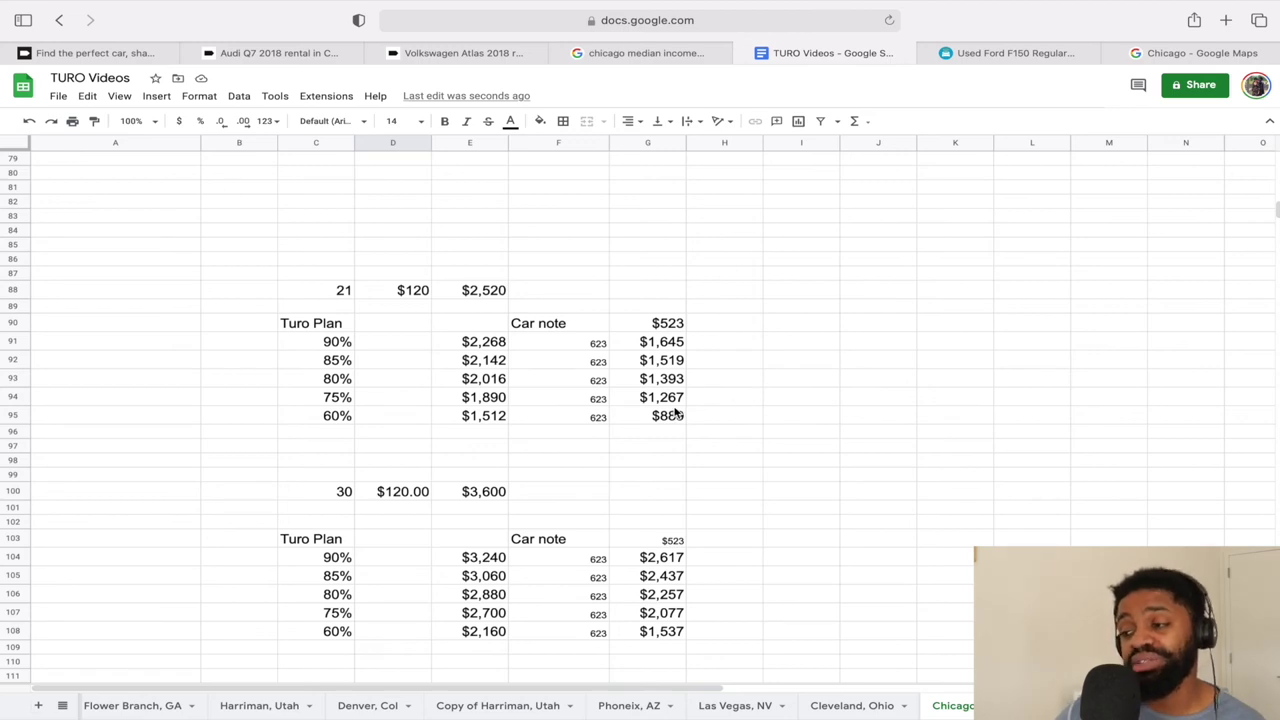
scroll(687, 396, "up", 5)
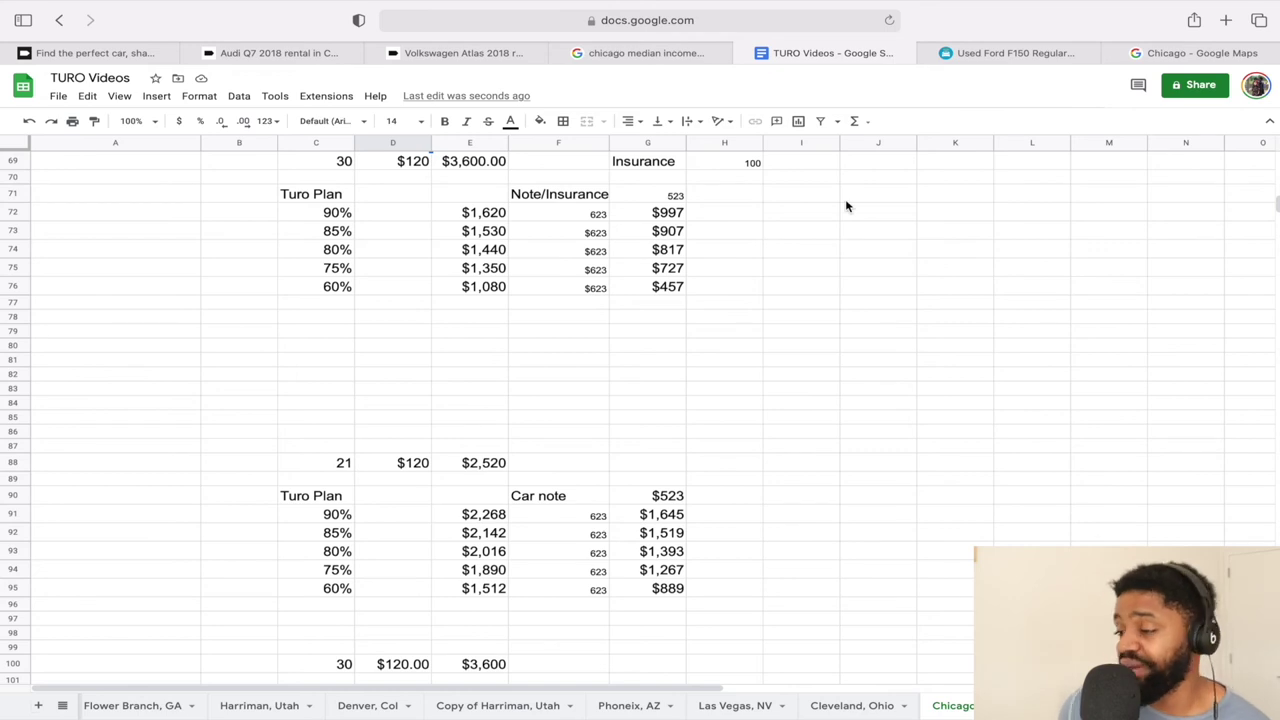
Check Carvana's 2020-2022 Kia K5 monthly payments, and set the daily rate in the Chicago sheet to $85.
left_click(945, 52)
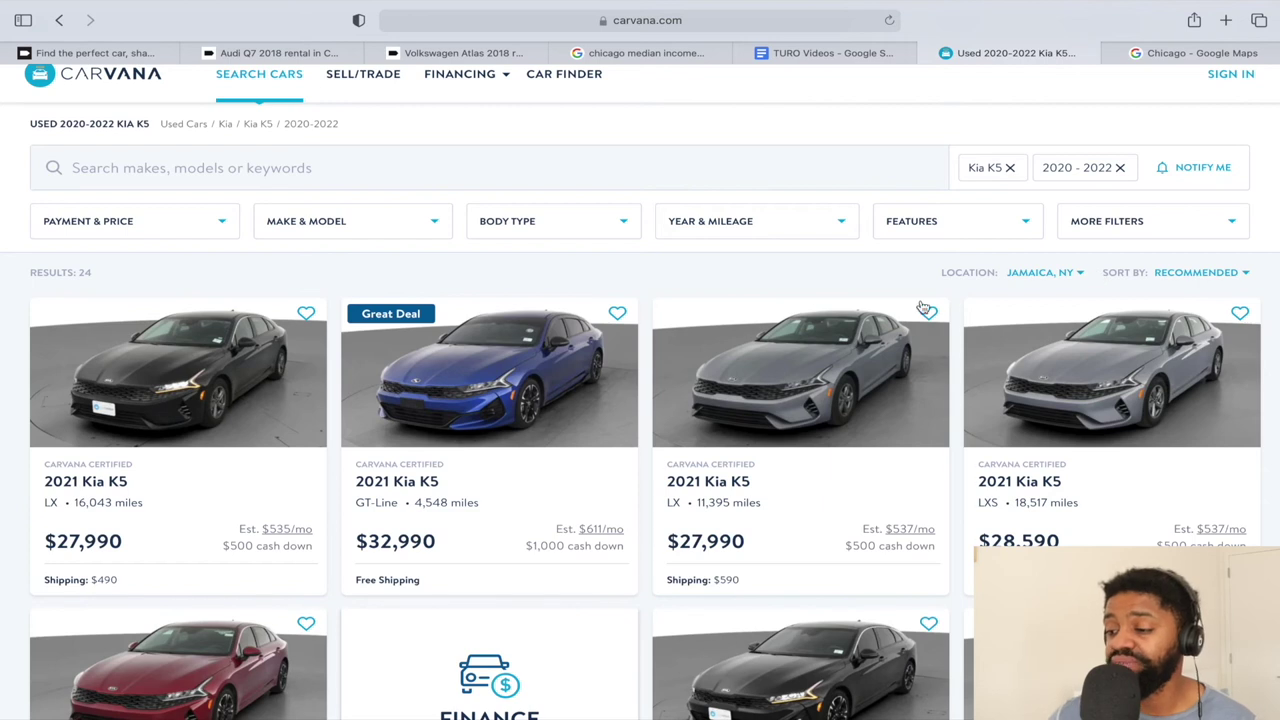
left_click(826, 56)
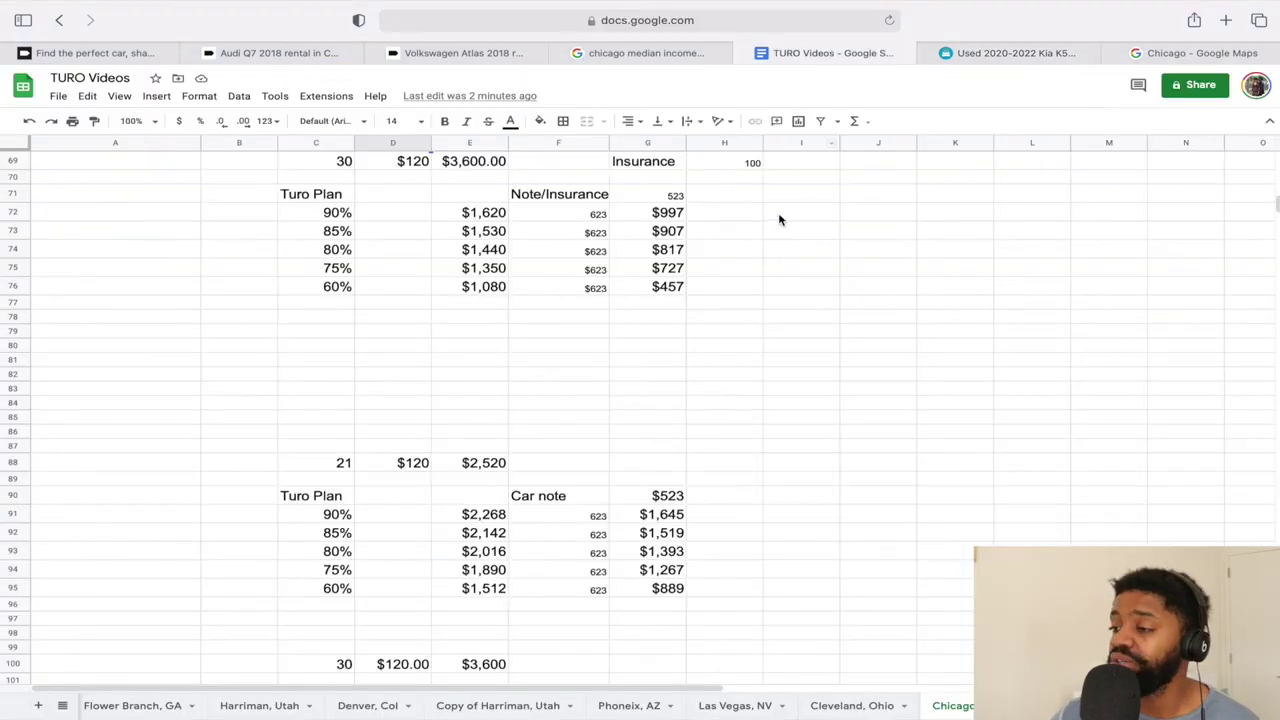
scroll(757, 232, "up", 5)
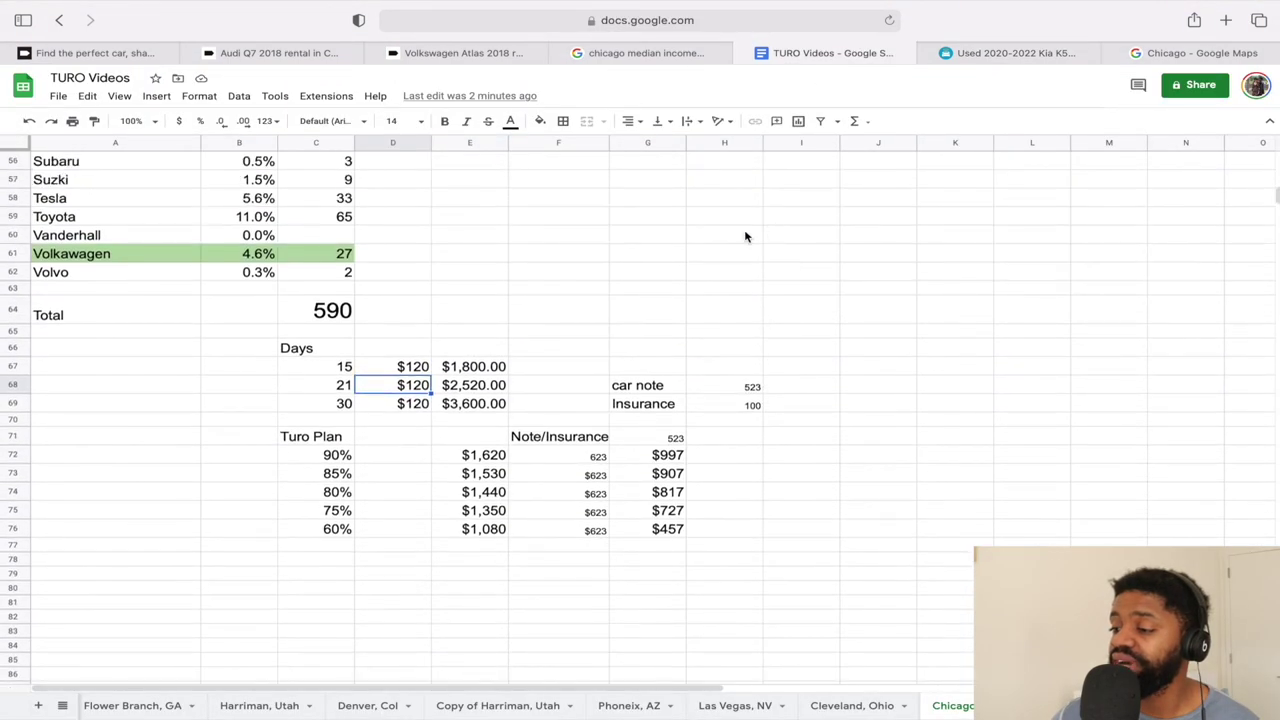
left_click(414, 372)
type("85")
key("Return")
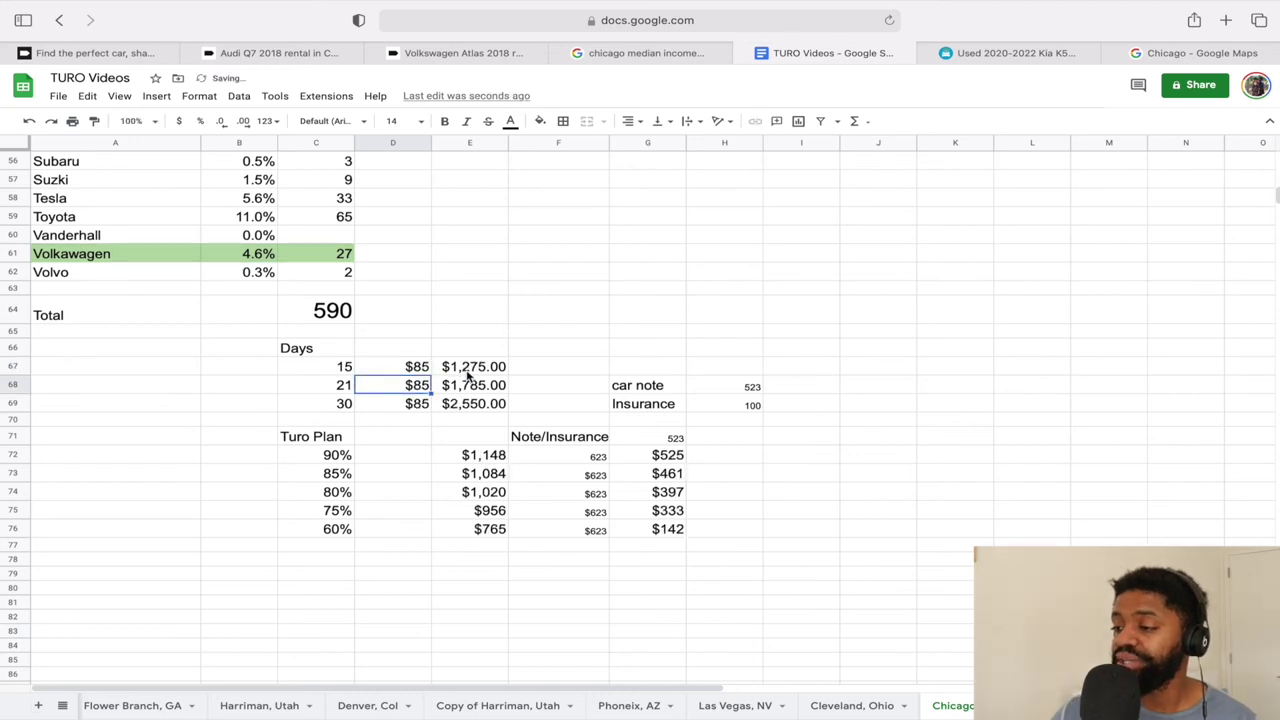
Set the car note to 535 from Carvana's Kia K5 payment and review the profit for each number of rental days.
left_click(724, 390)
left_click(996, 56)
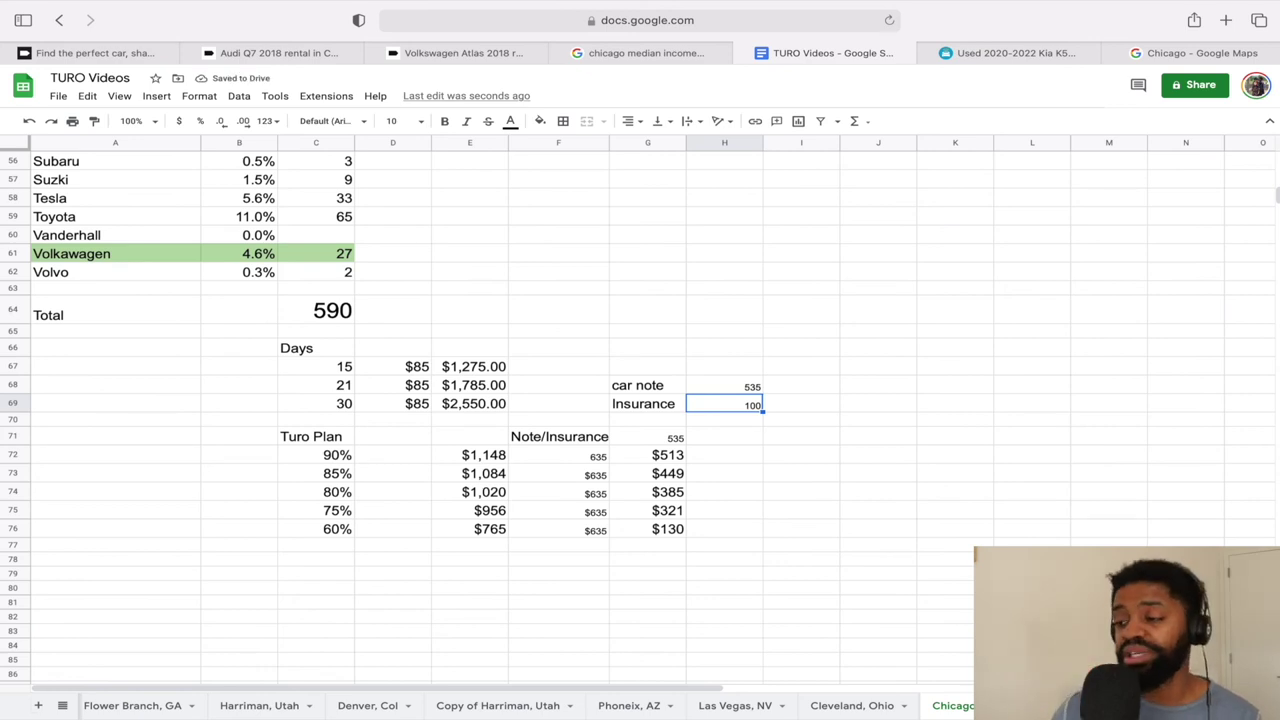
scroll(650, 571, "down", 3)
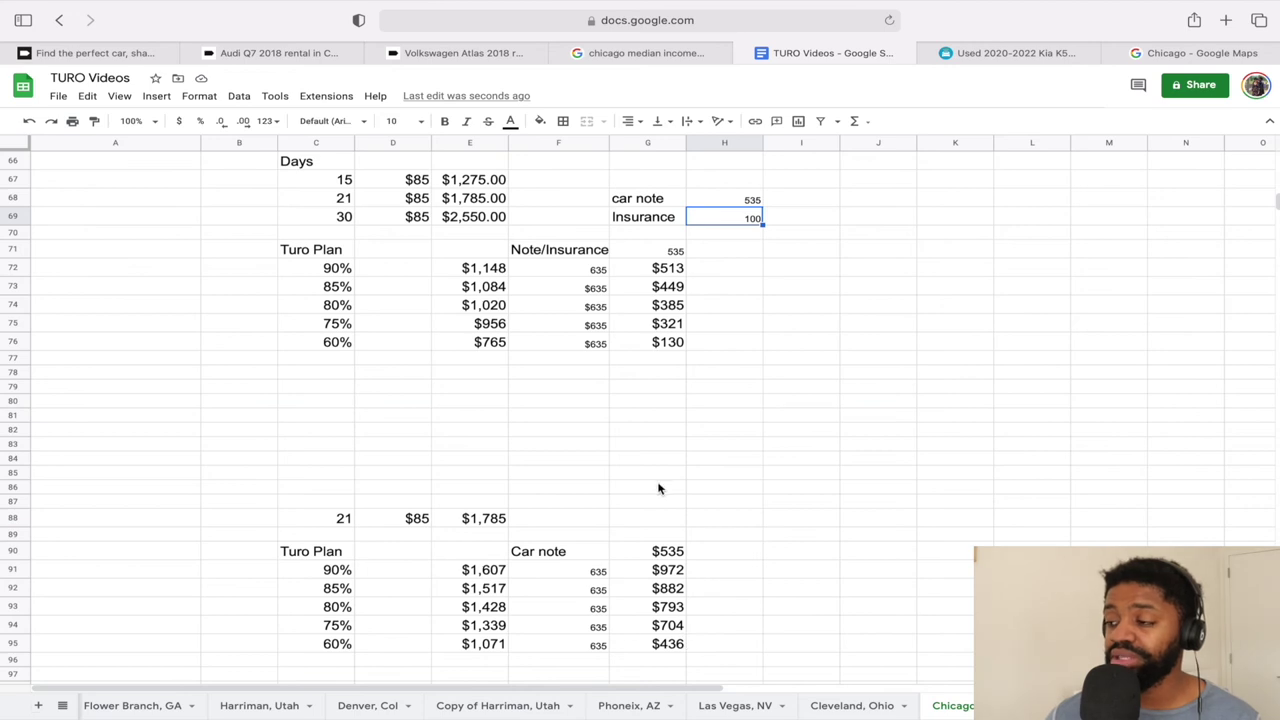
scroll(632, 402, "down", 5)
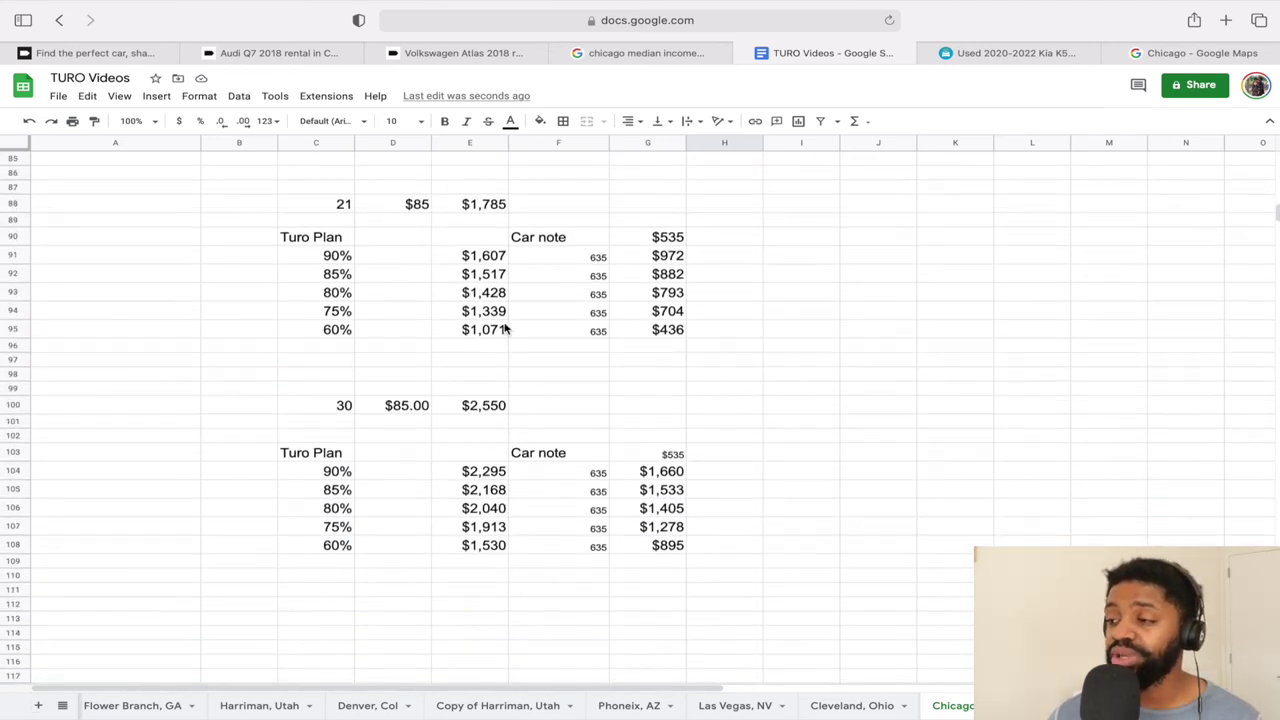
scroll(505, 328, "up", 5)
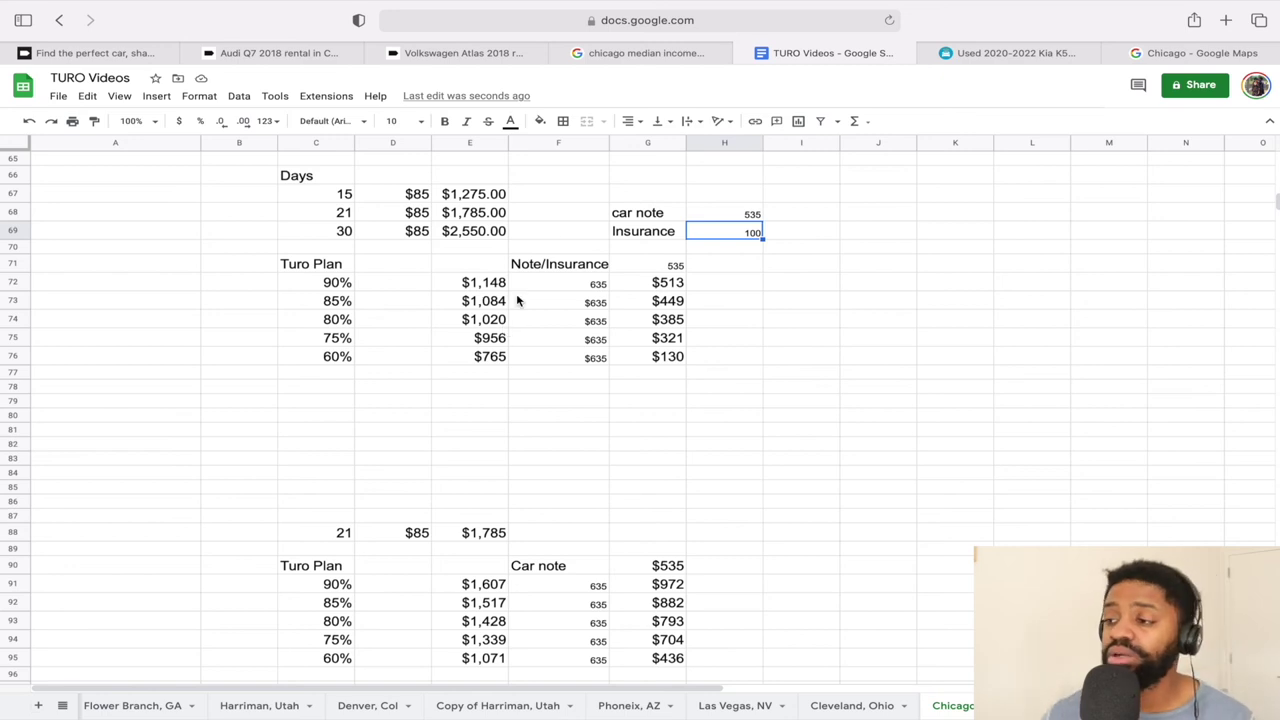
Check Turo's Volkswagen filter and Carvana's monthly payments for the Volkswagen Atlas, and return to the Chicago sheet.
left_click(107, 53)
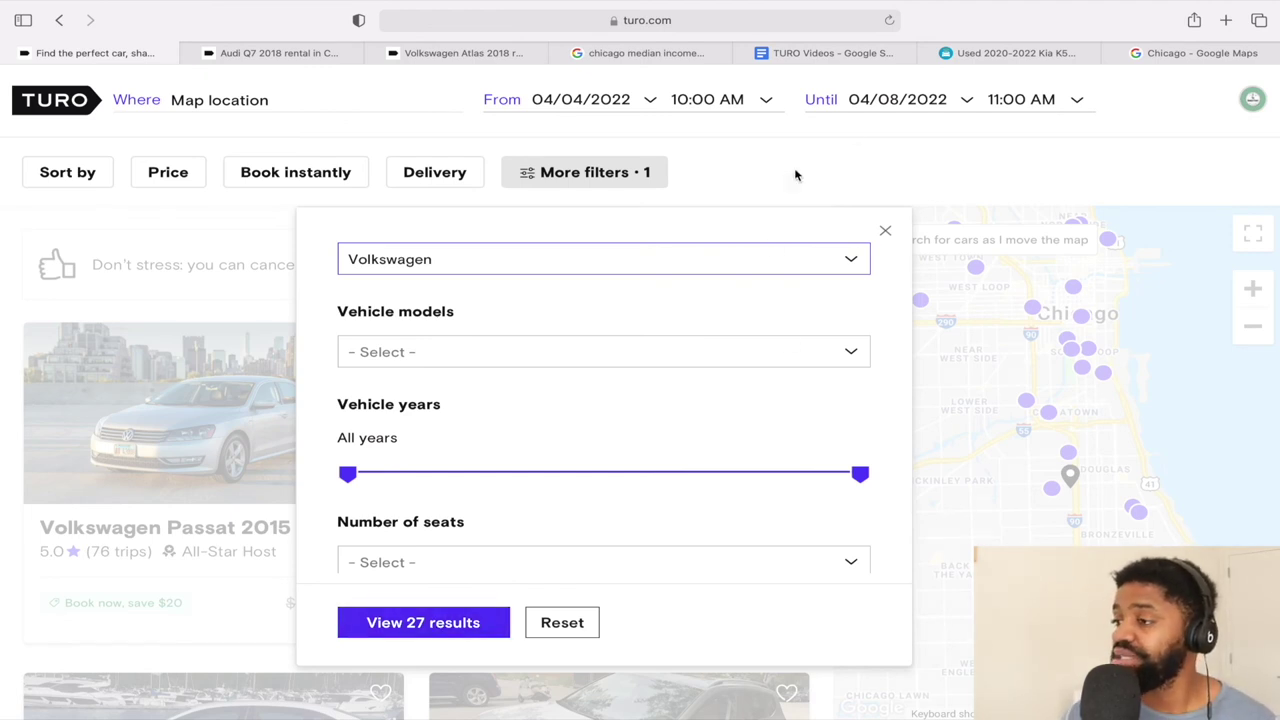
left_click(979, 52)
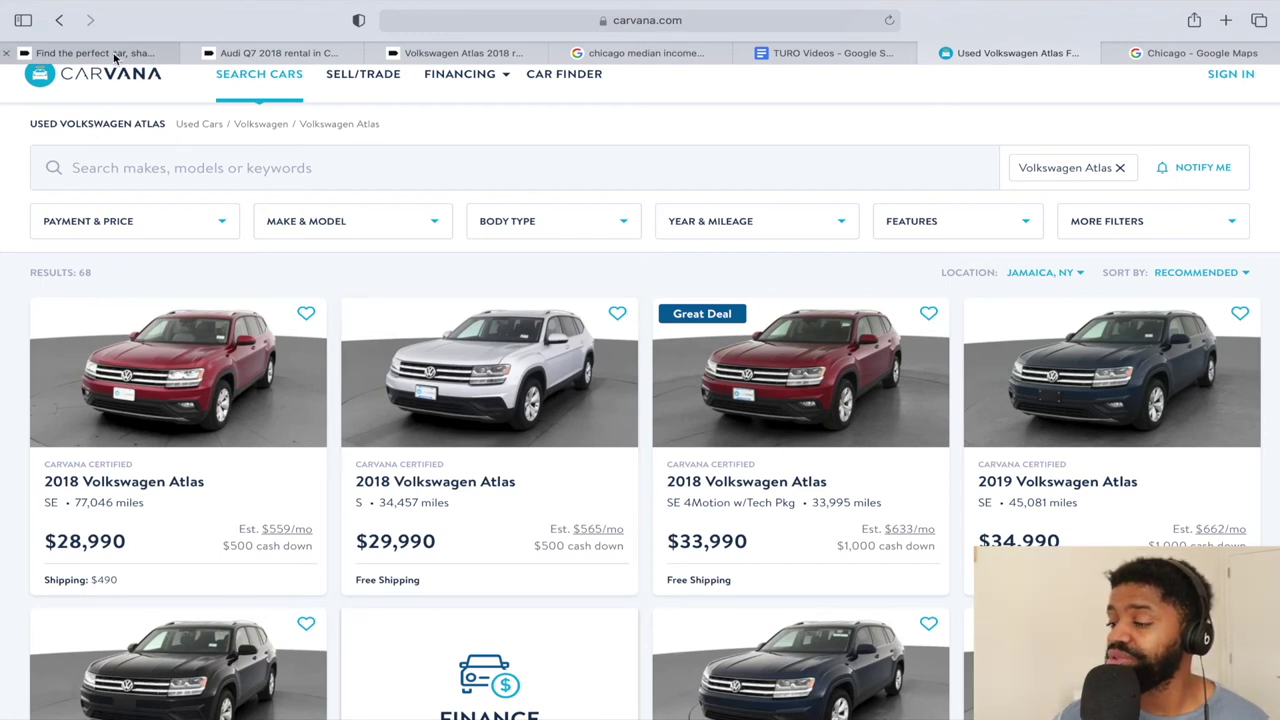
left_click(820, 52)
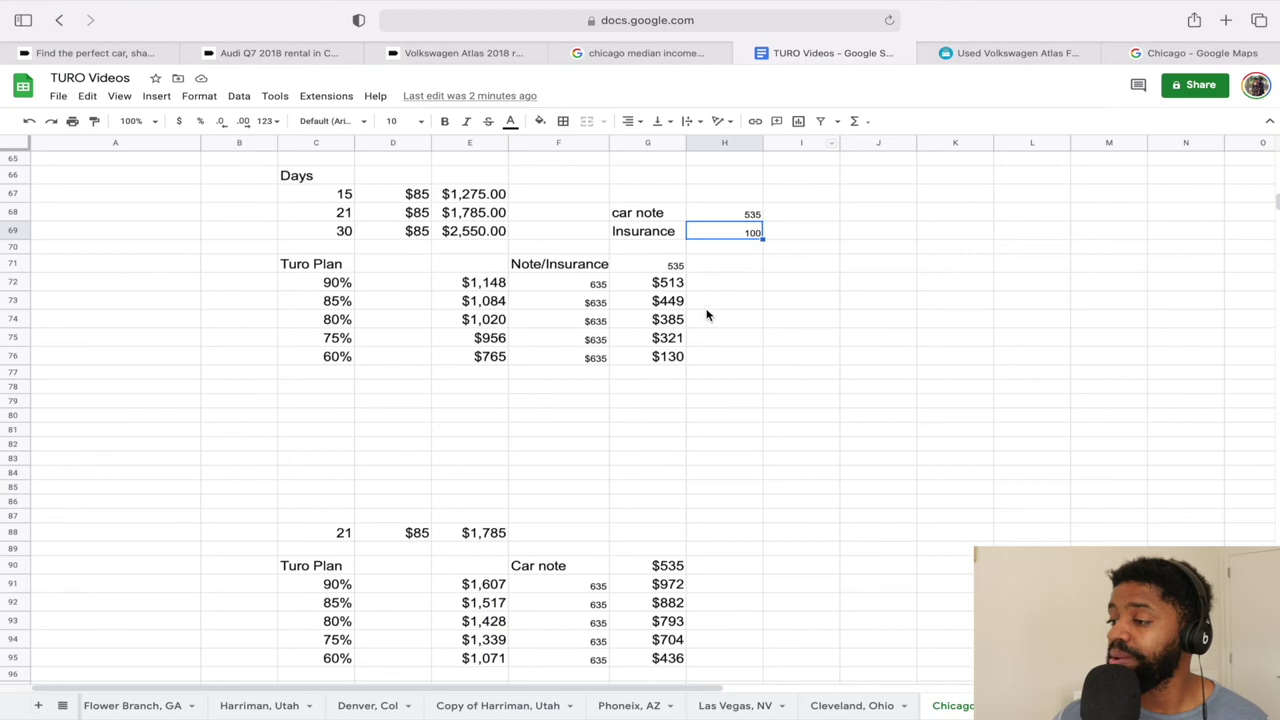
left_click(744, 214)
type("55")
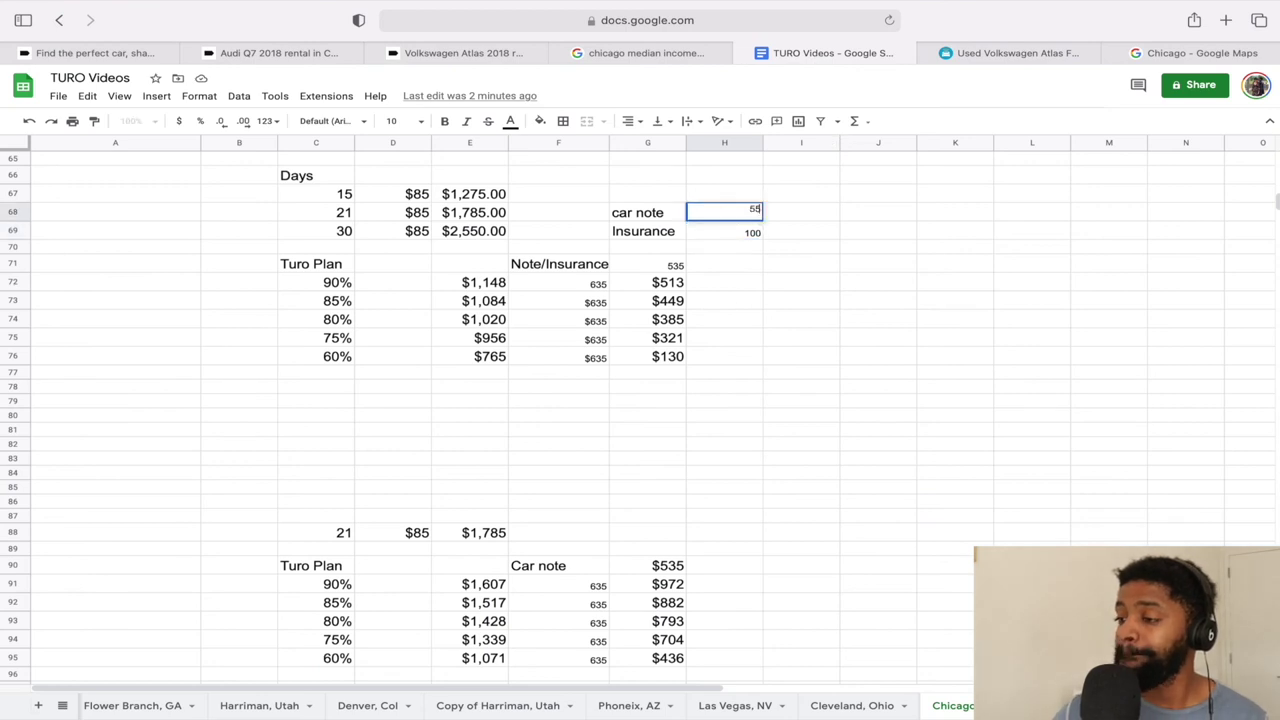
type("0")
key("Return")
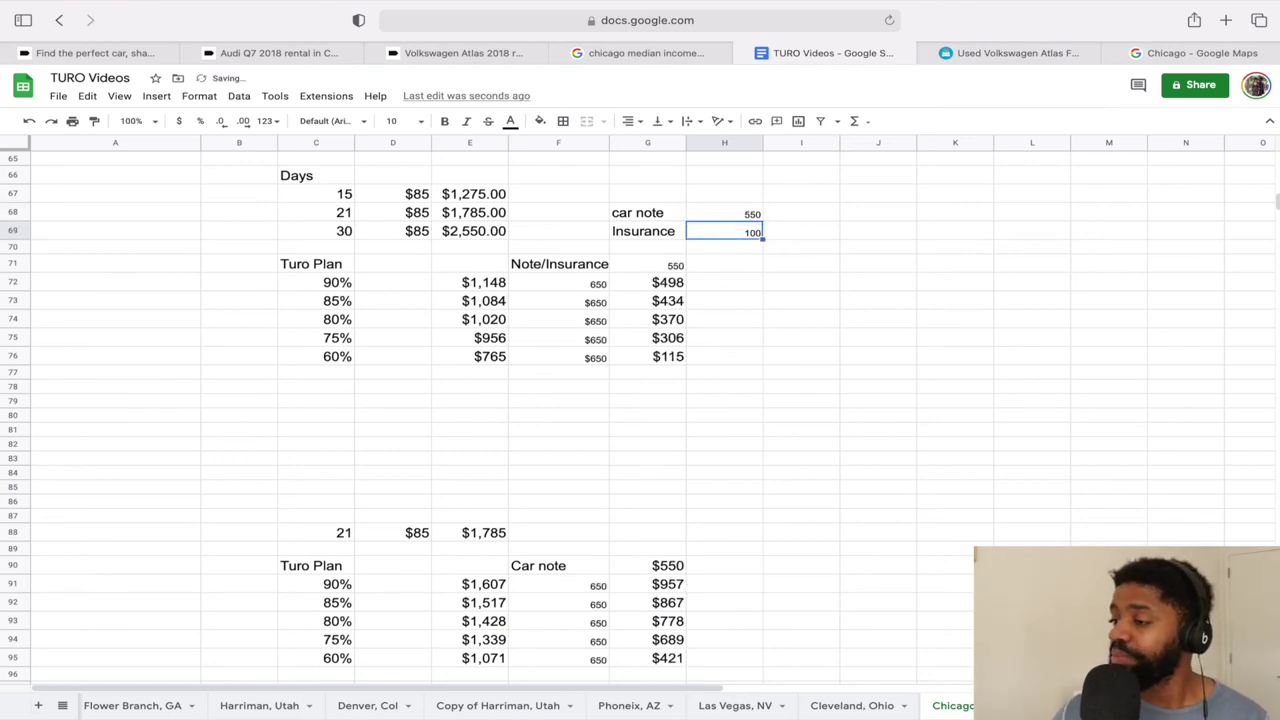
double_click(746, 214)
type("559")
key("Return")
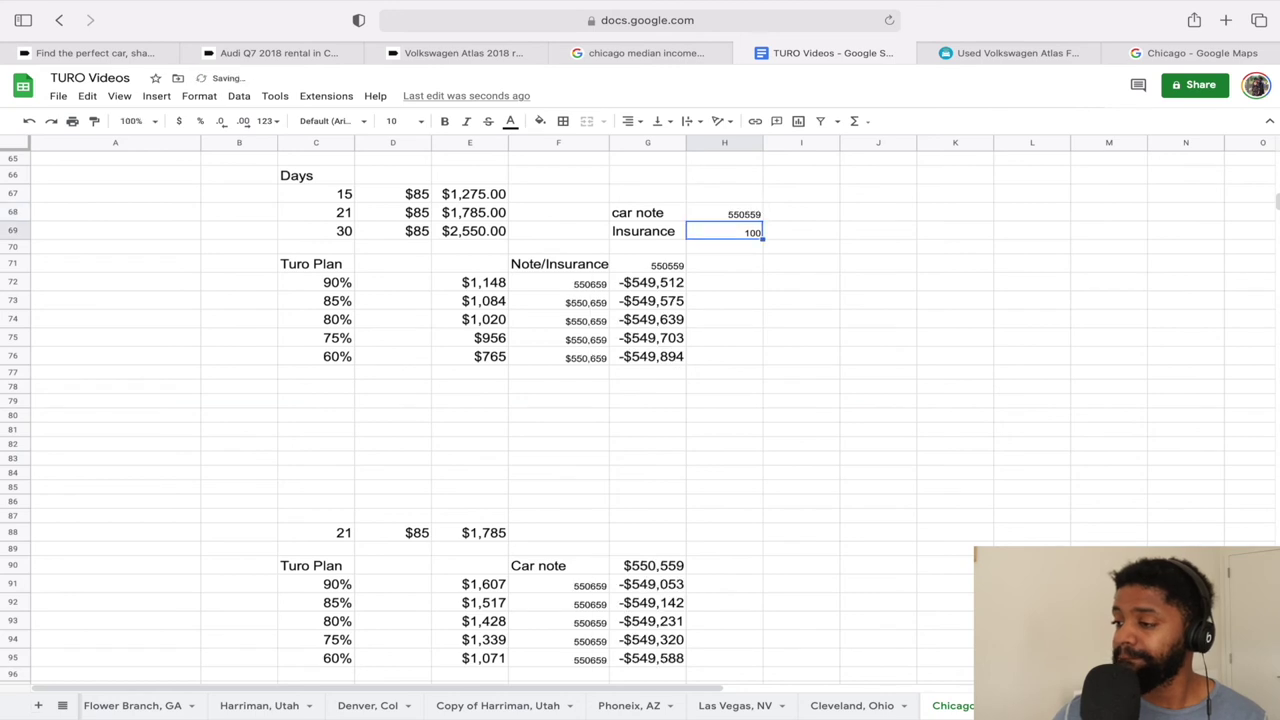
Set the car note to 559 and the daily rate to $90 in the Chicago sheet's earnings table.
left_click(740, 215)
type("55")
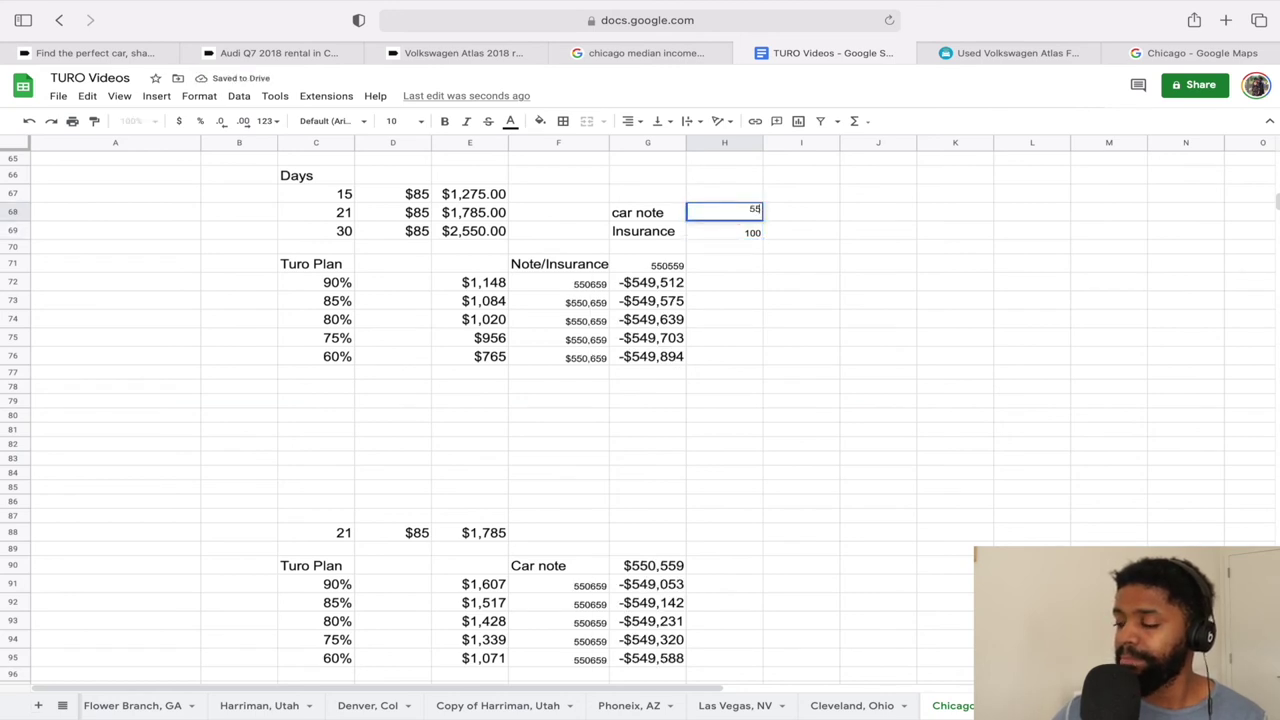
type("9")
key("Return")
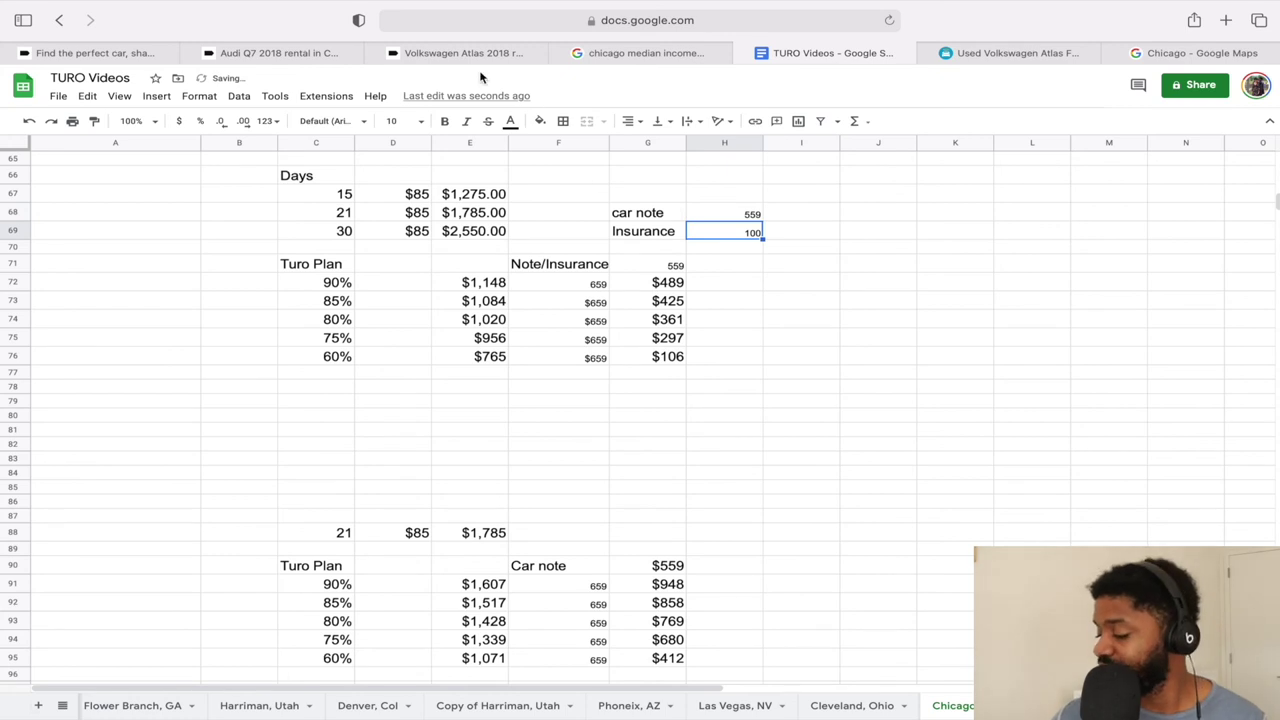
mouse_move(239, 66)
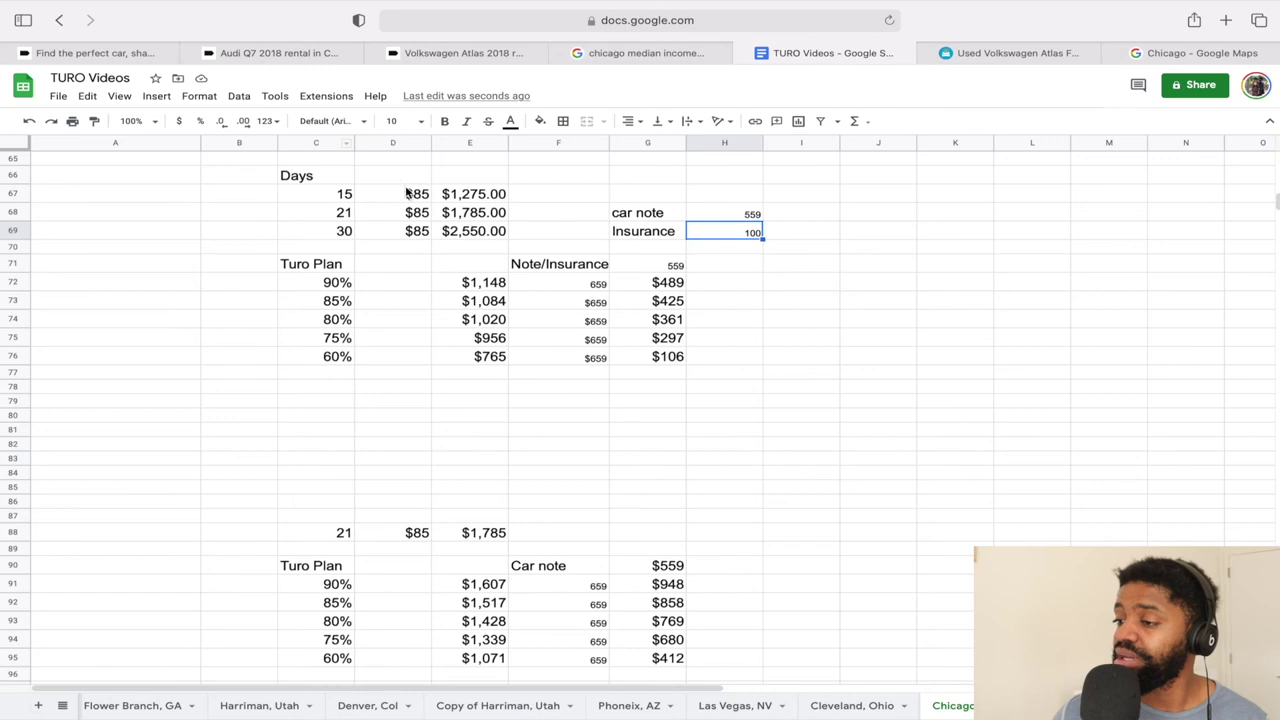
left_click(406, 192)
type("90")
key("Return")
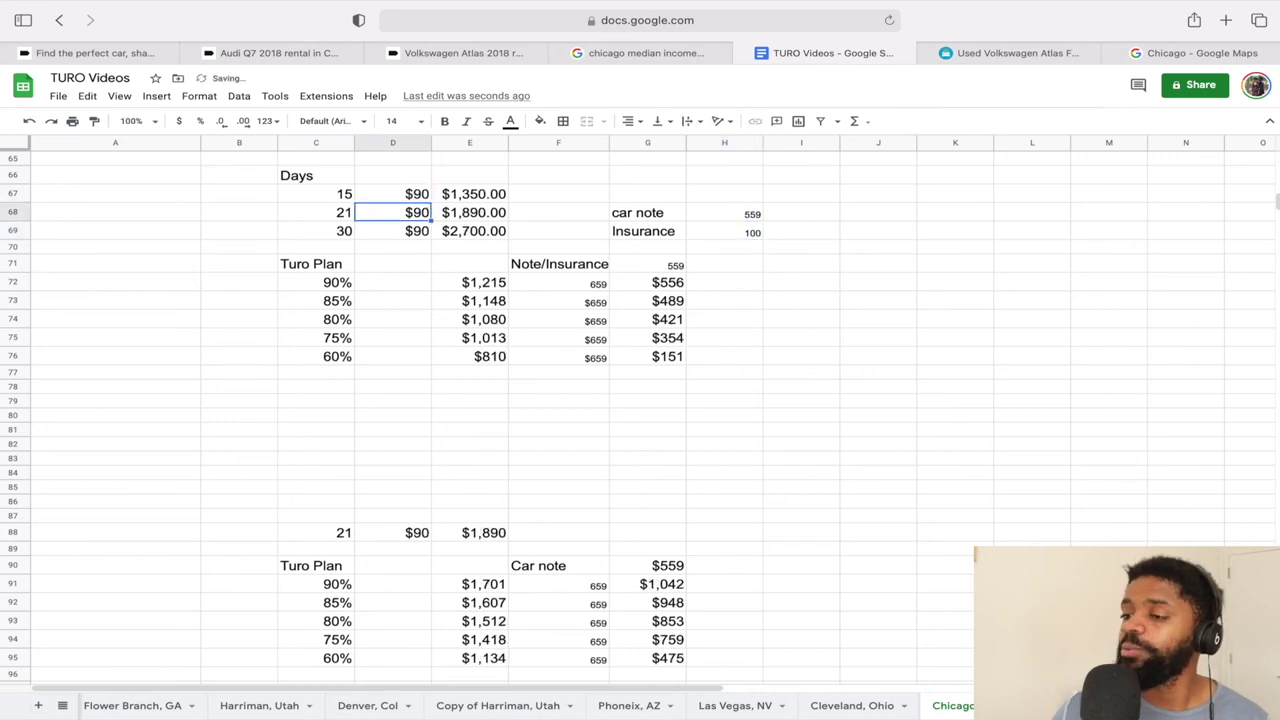
On Turo, narrow the Volkswagen listings to the Atlas model and compare their daily rates and trip counts.
left_click(110, 53)
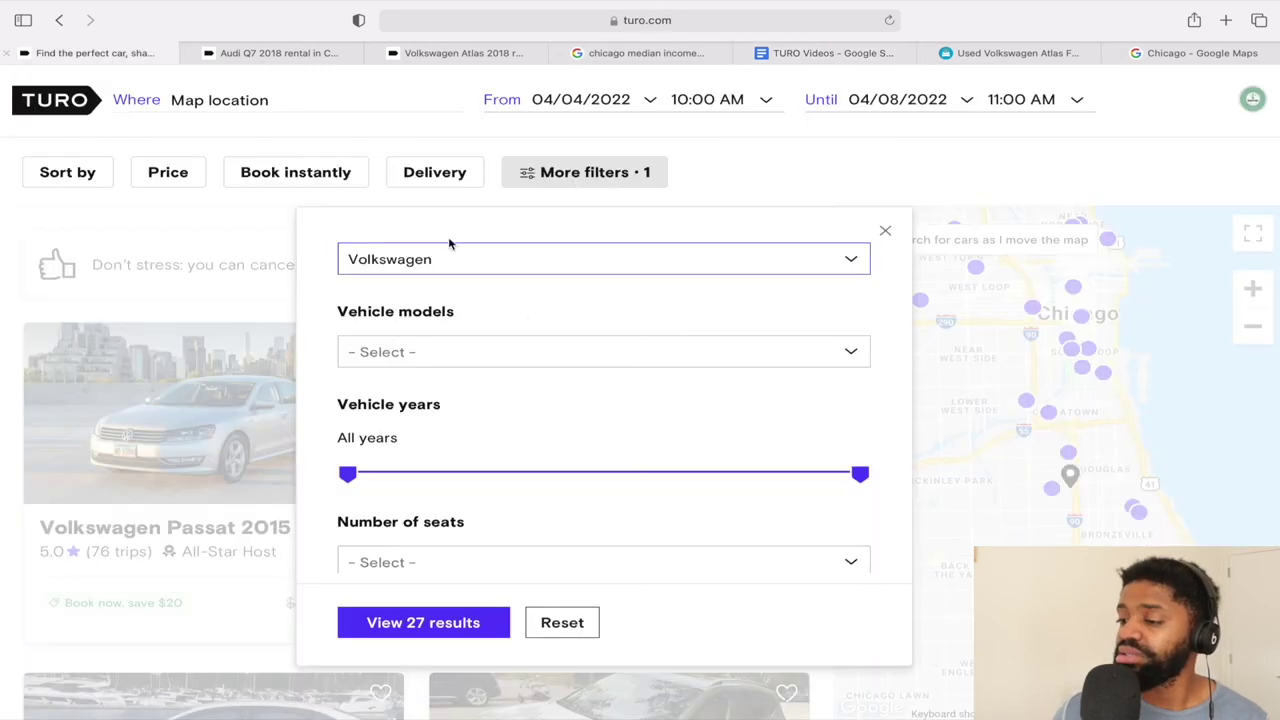
left_click(492, 350)
left_click(484, 392)
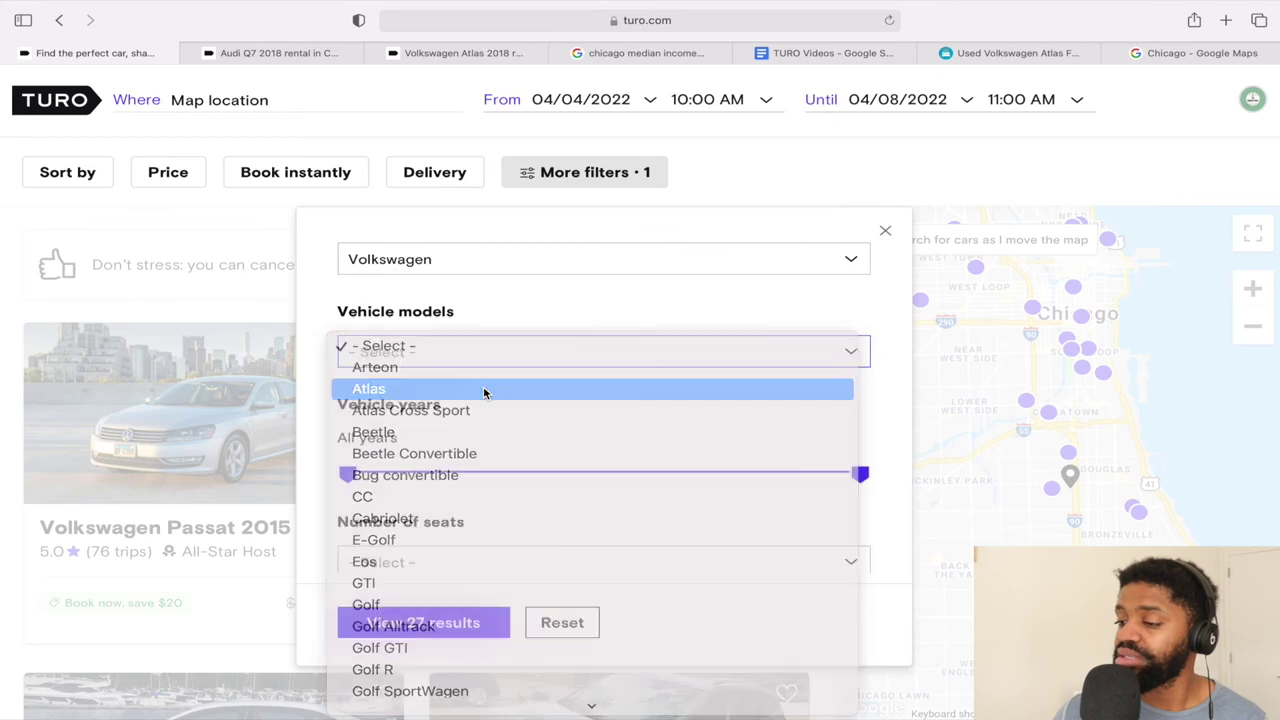
left_click(470, 622)
scroll(468, 631, "down", 5)
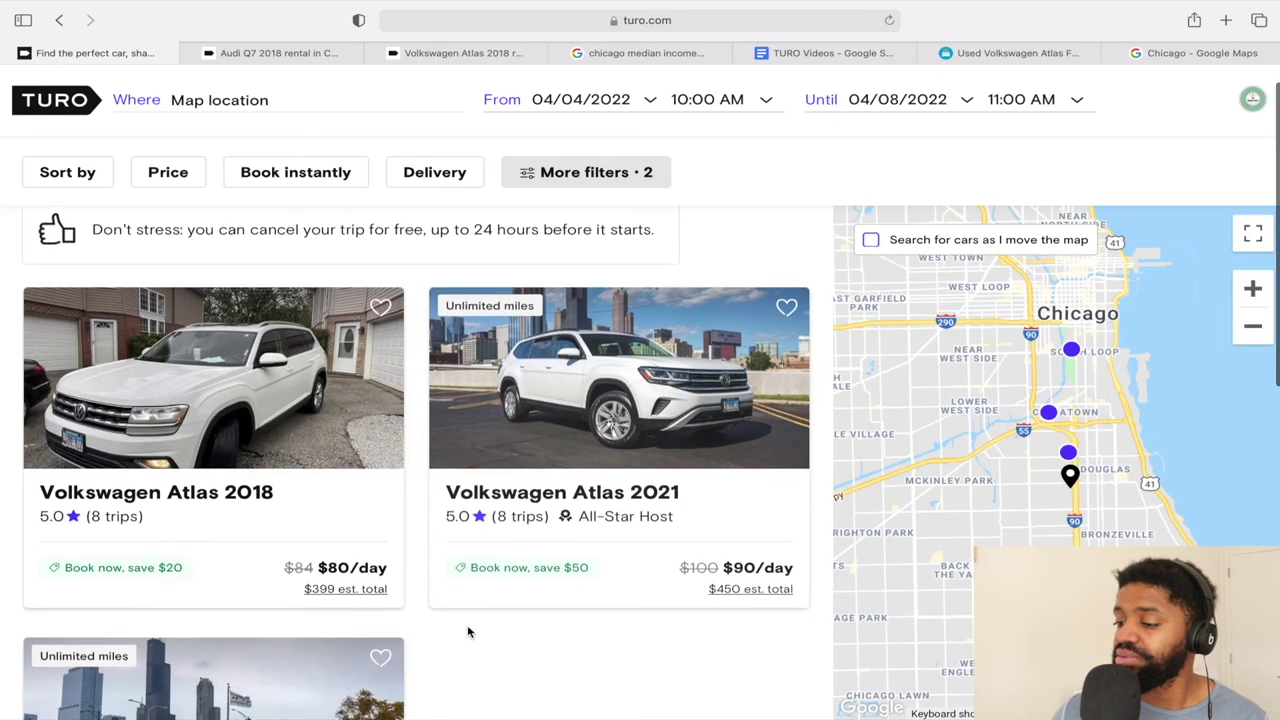
scroll(468, 631, "down", 2)
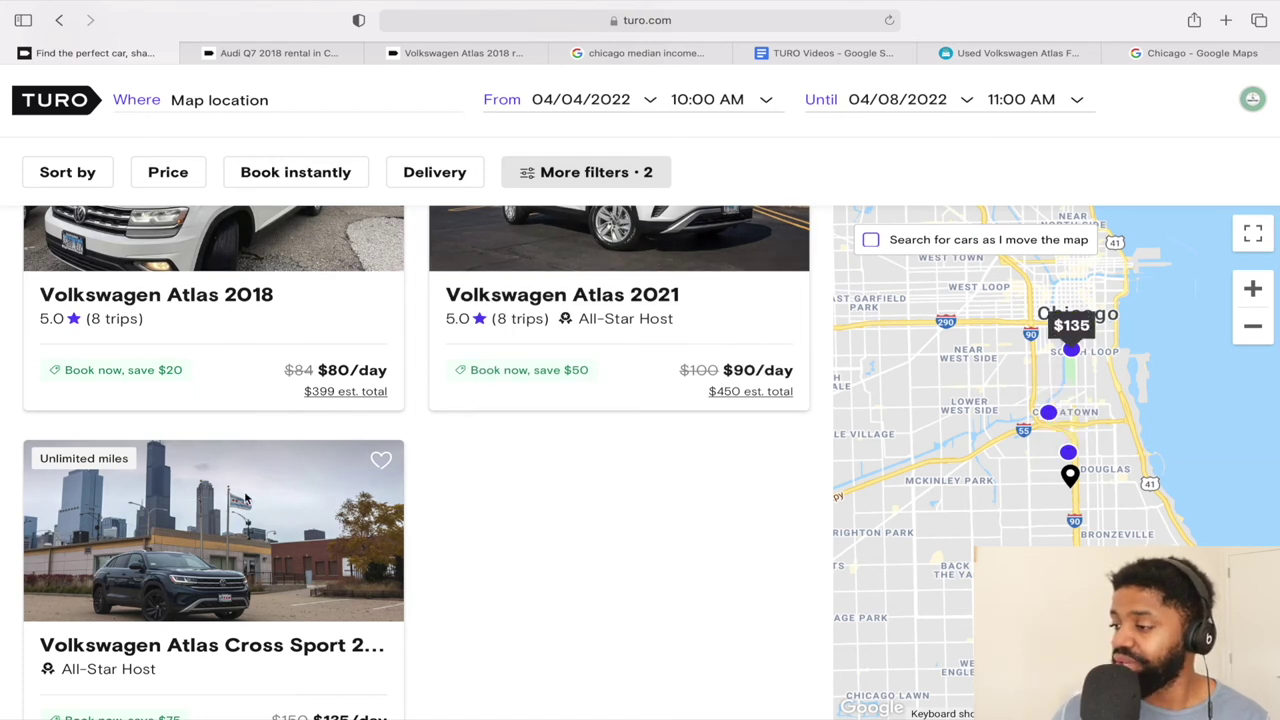
Open the Volkswagen Atlas Cross Sport 2021 listing, examine its trips and reviews, and return to the Atlas results.
left_click(265, 525)
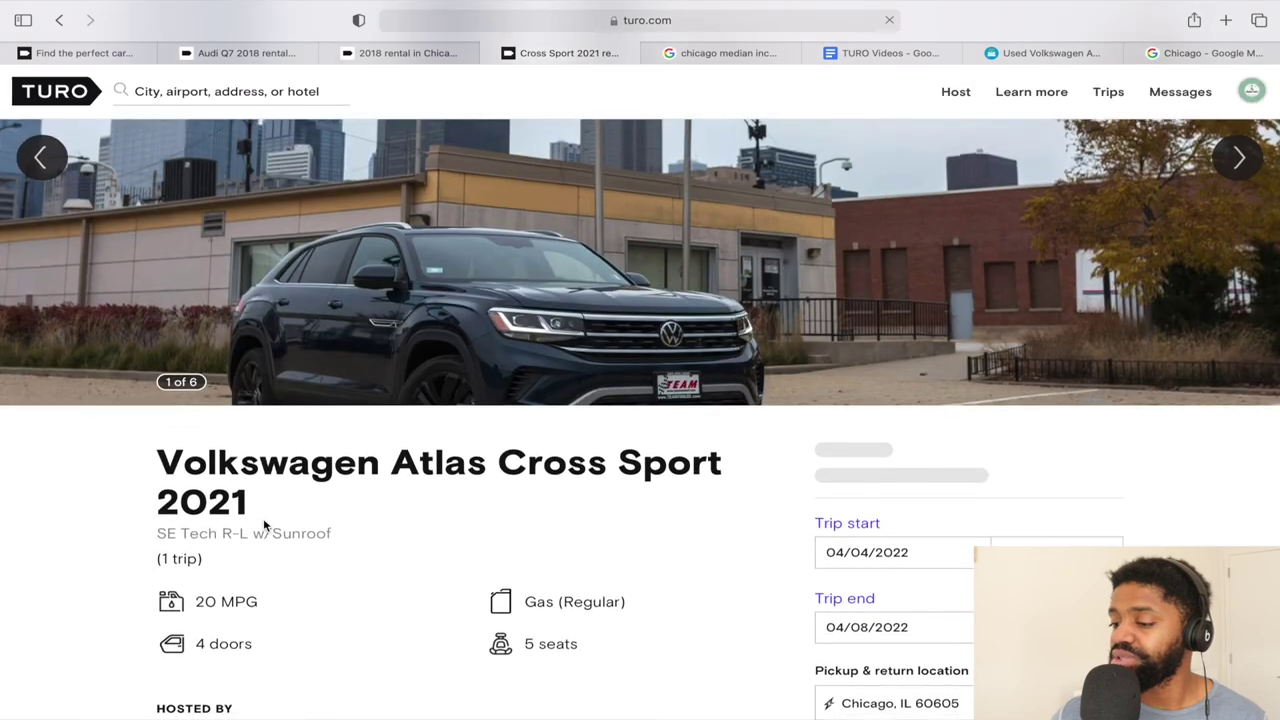
scroll(263, 518, "down", 5)
scroll(263, 521, "down", 15)
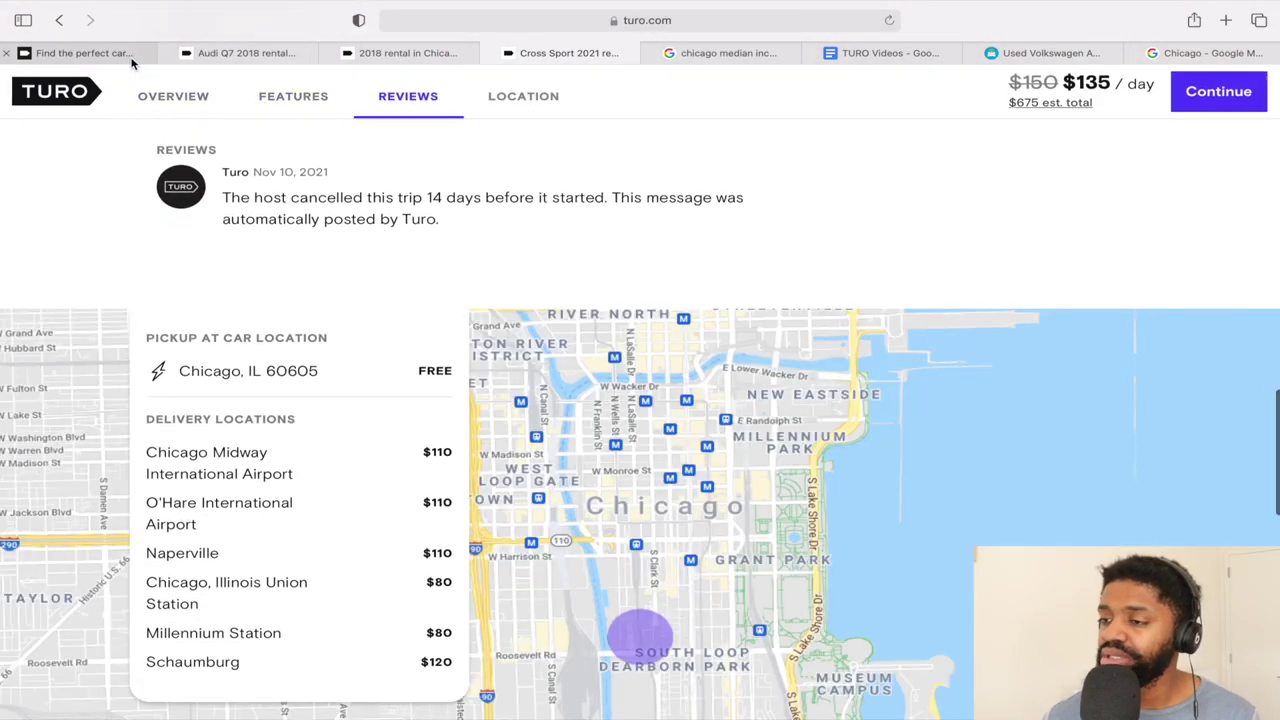
left_click(59, 20)
scroll(663, 342, "up", 3)
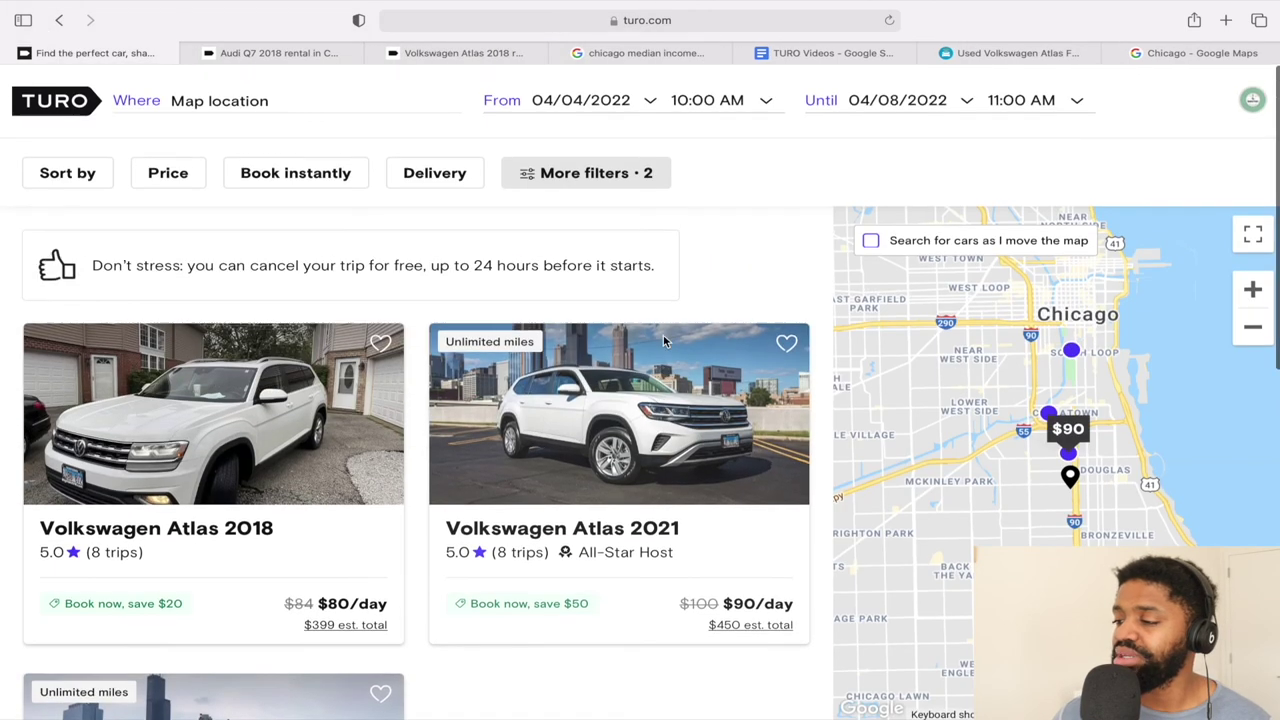
Switch from the Atlas results to the Chicago sheet and check the desired profit, number of cars and price-per-car targets.
scroll(663, 342, "up", 1)
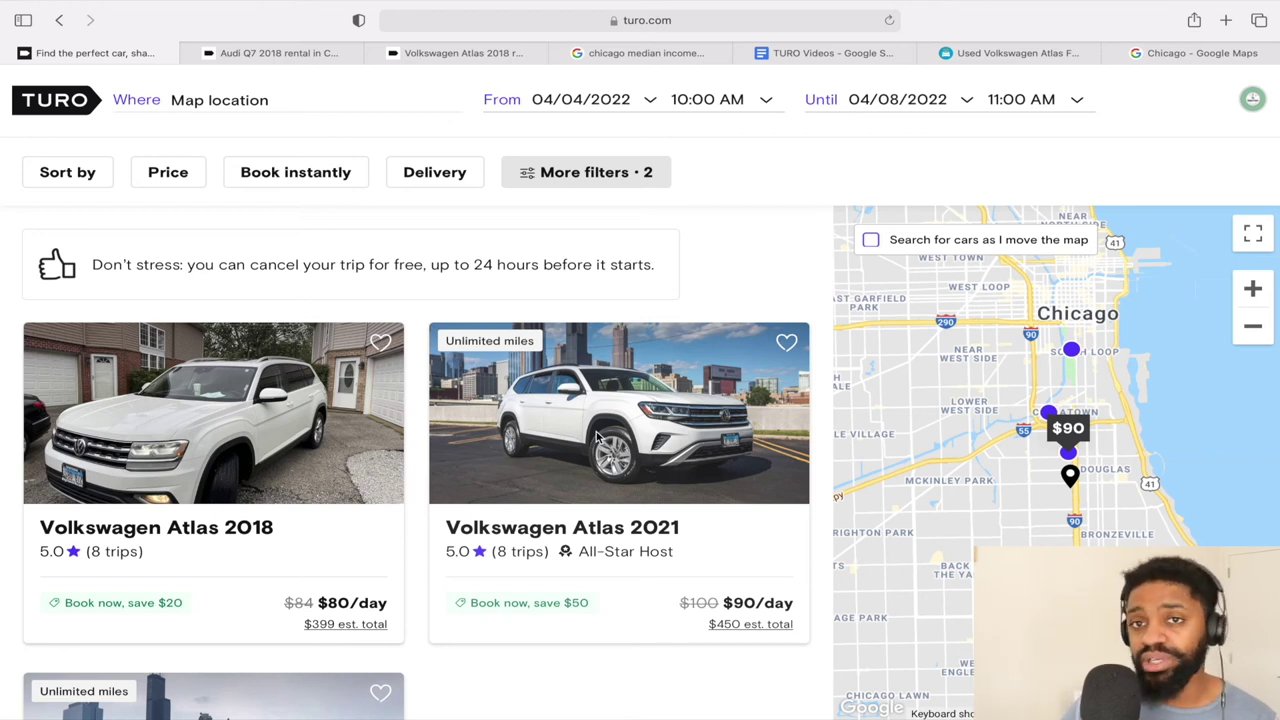
scroll(598, 437, "down", 2)
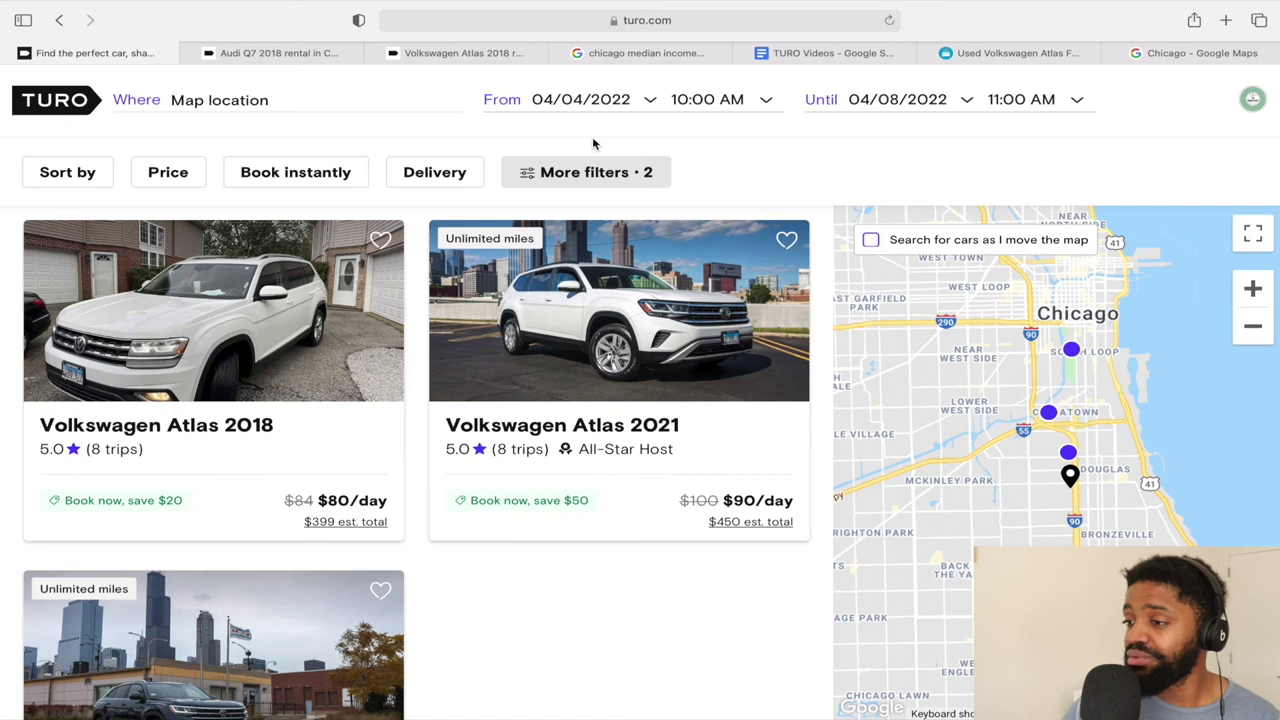
left_click(790, 53)
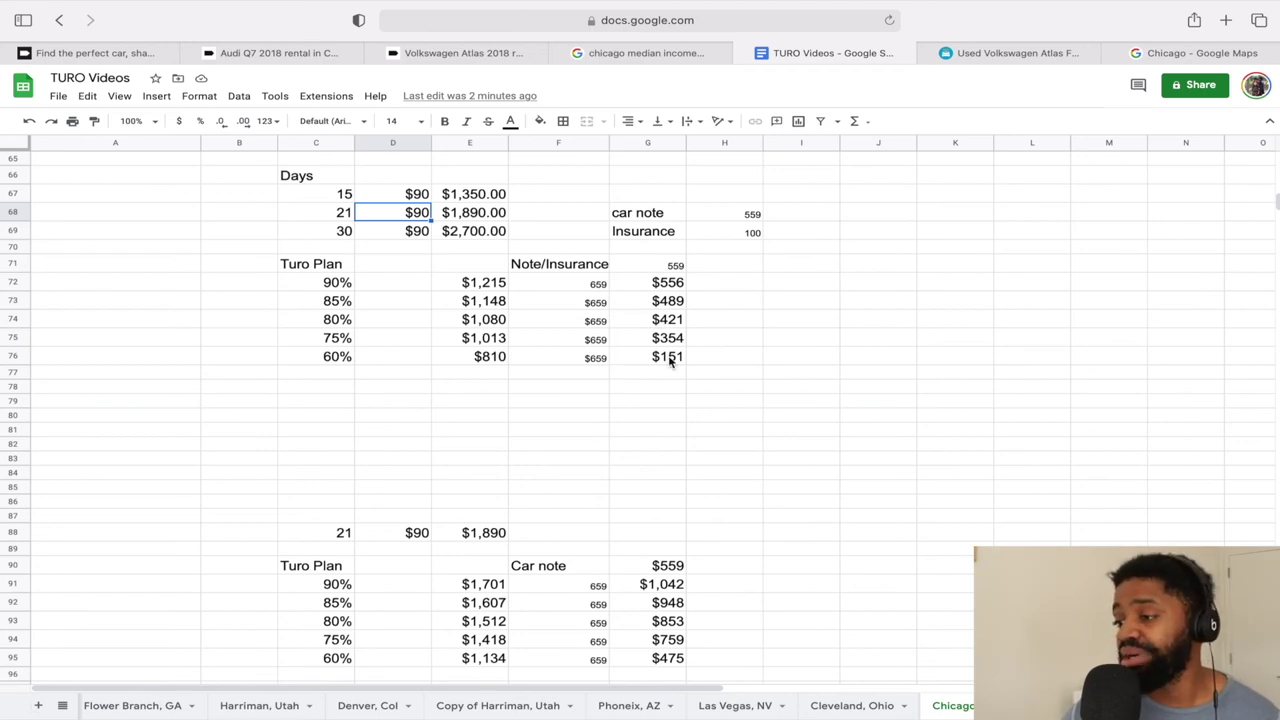
scroll(805, 340, "up", 20)
scroll(805, 340, "right", 5)
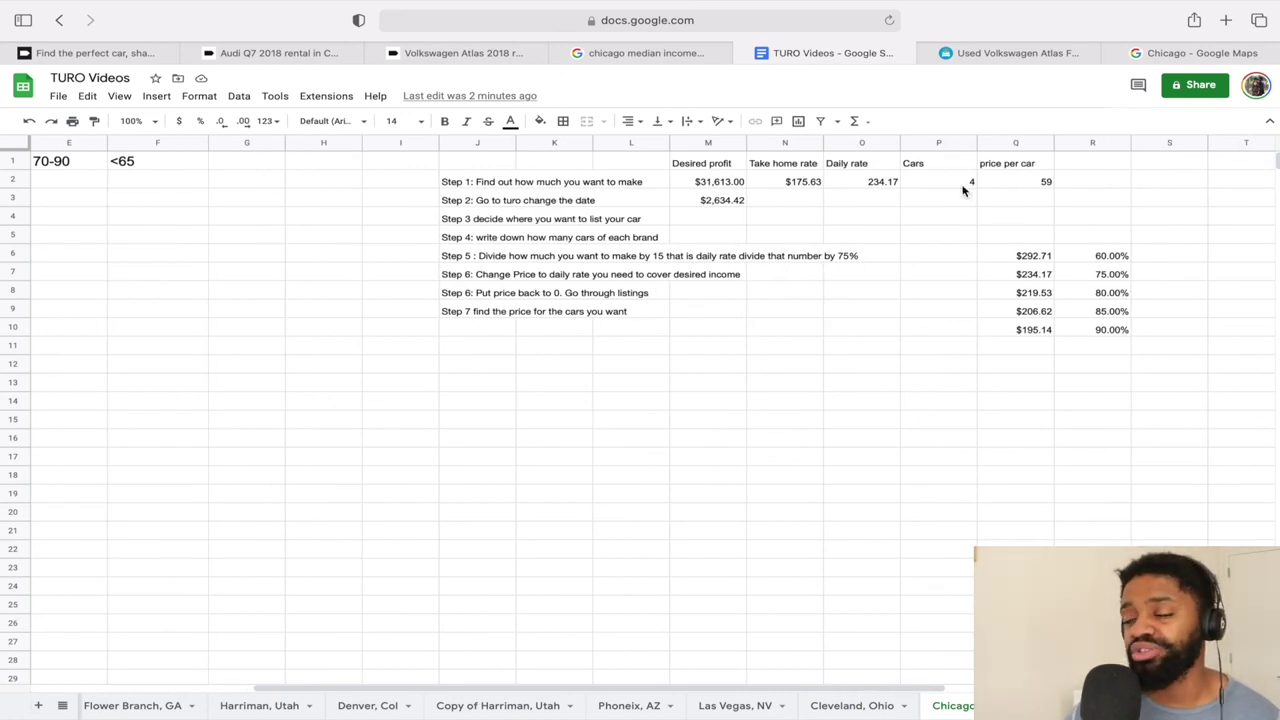
scroll(608, 327, "down", 10)
scroll(608, 327, "left", 3)
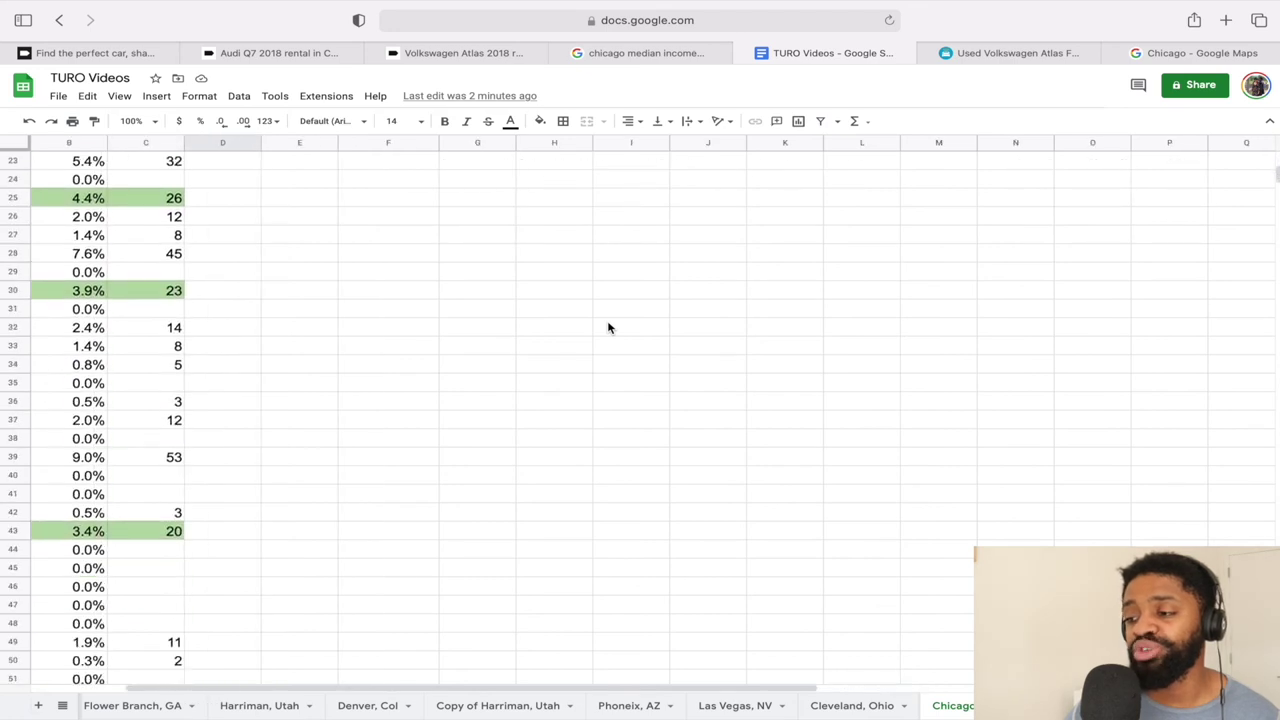
Review the Chicago sheet's monthly profit under each Turo plan for 15, 21 and 30 rental days.
scroll(608, 327, "left", 2)
scroll(608, 327, "down", 15)
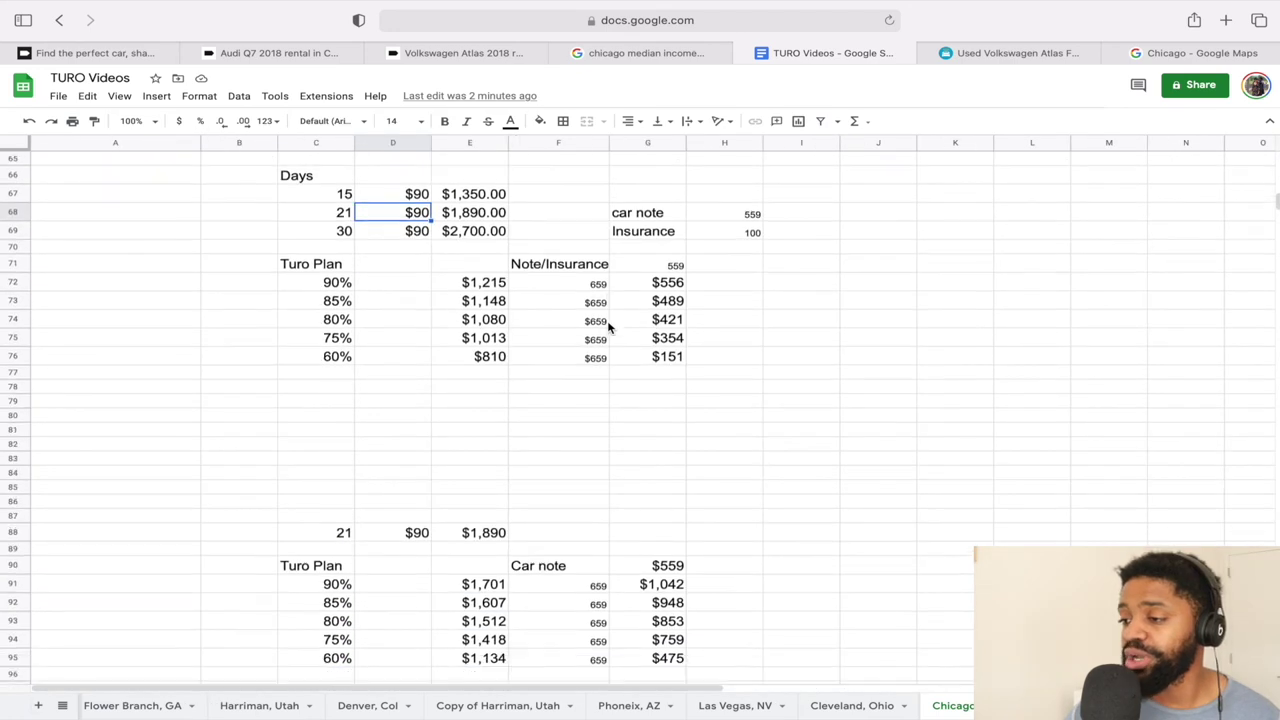
scroll(608, 327, "down", 2)
scroll(596, 475, "down", 2)
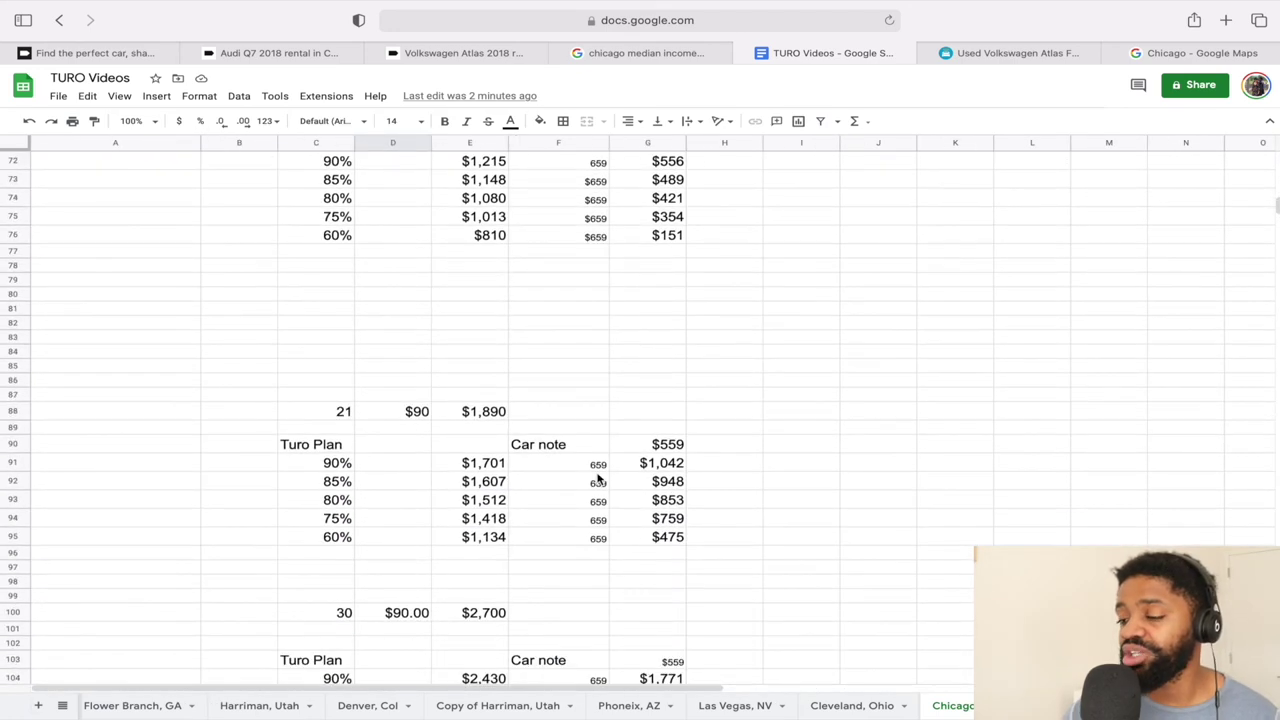
scroll(598, 480, "down", 1)
scroll(545, 500, "down", 4)
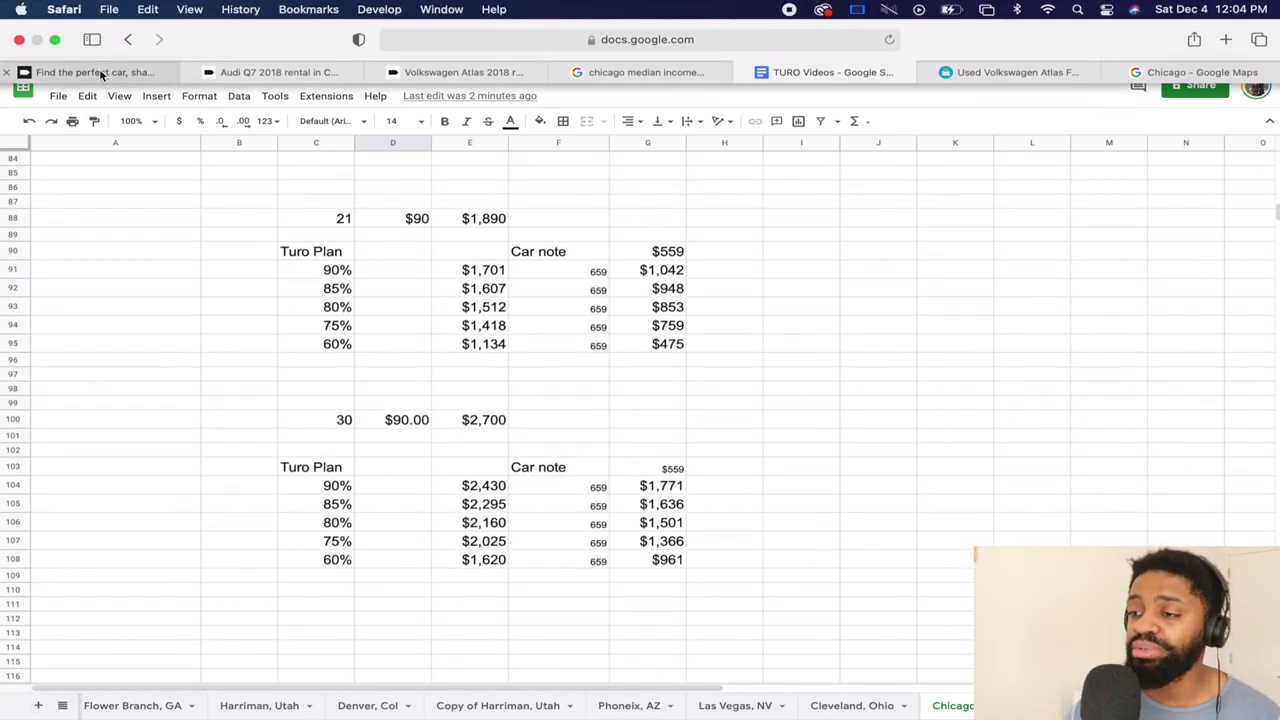
Back on Turo, clear the Atlas model and Volkswagen make filters from the Chicago search.
left_click(101, 75)
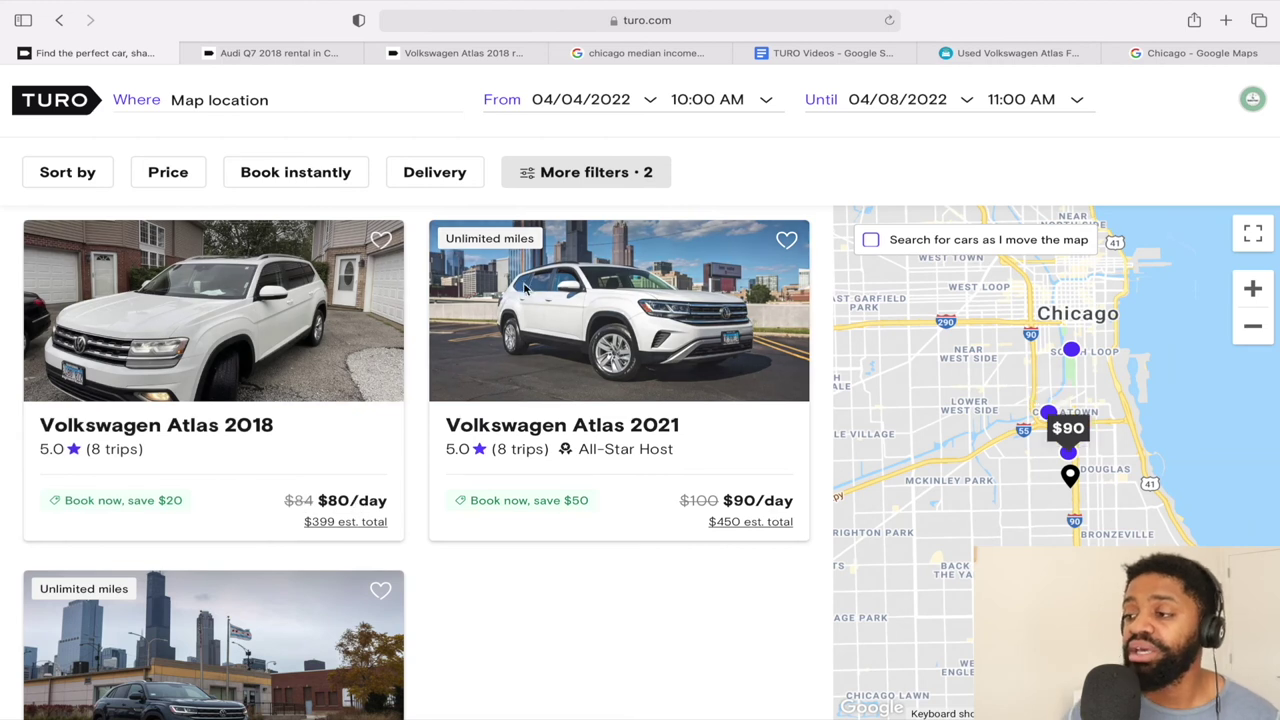
left_click(601, 171)
scroll(585, 427, "down", 5)
scroll(491, 449, "down", 5)
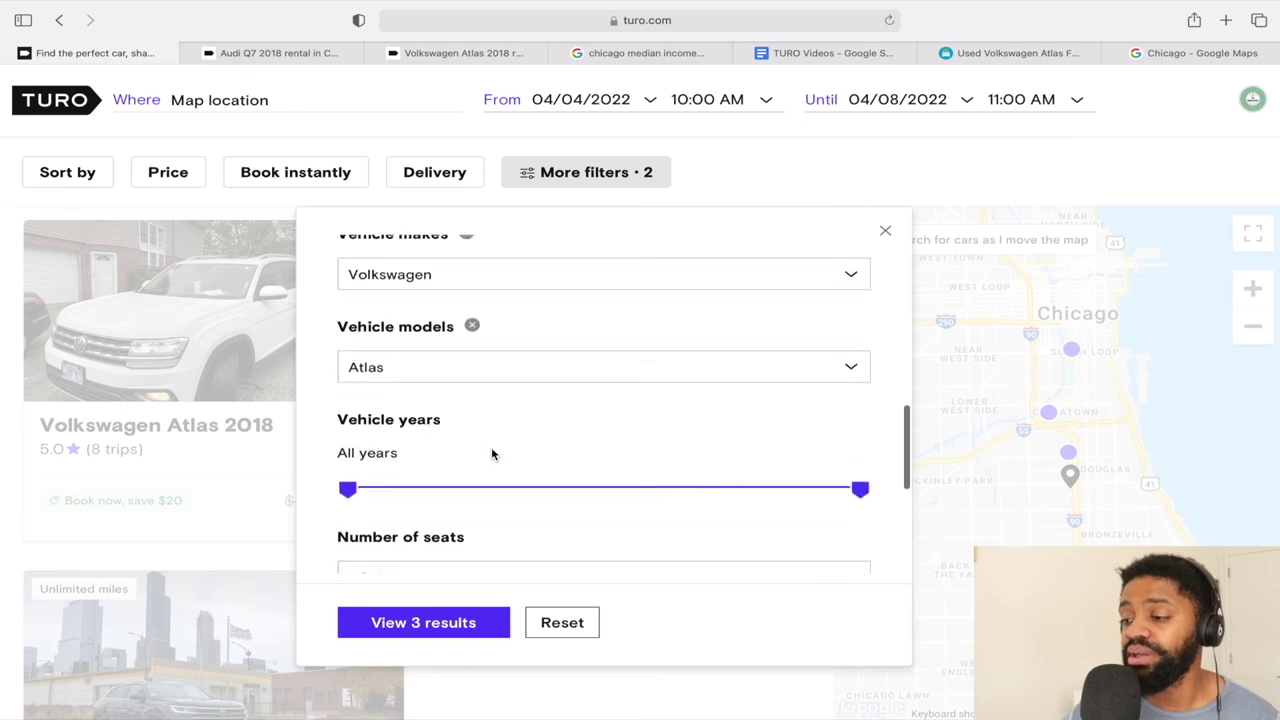
left_click(474, 358)
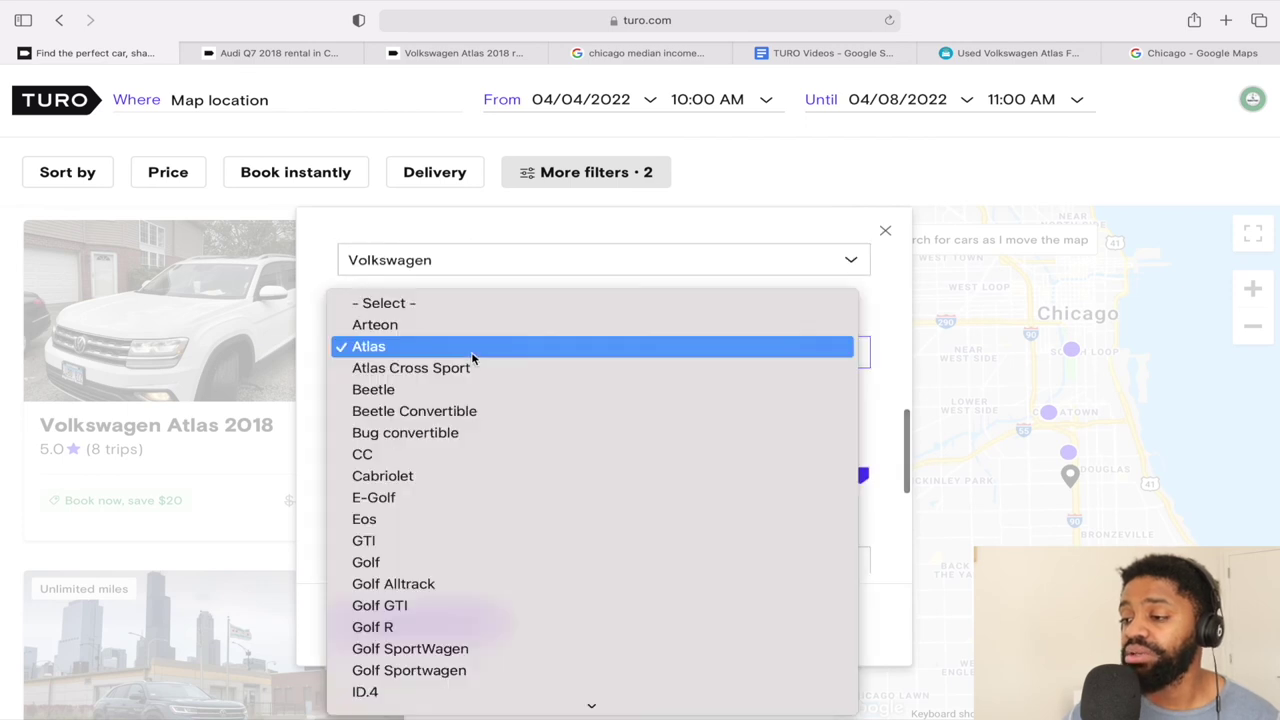
left_click(438, 312)
left_click(434, 259)
scroll(436, 152, "up", 10)
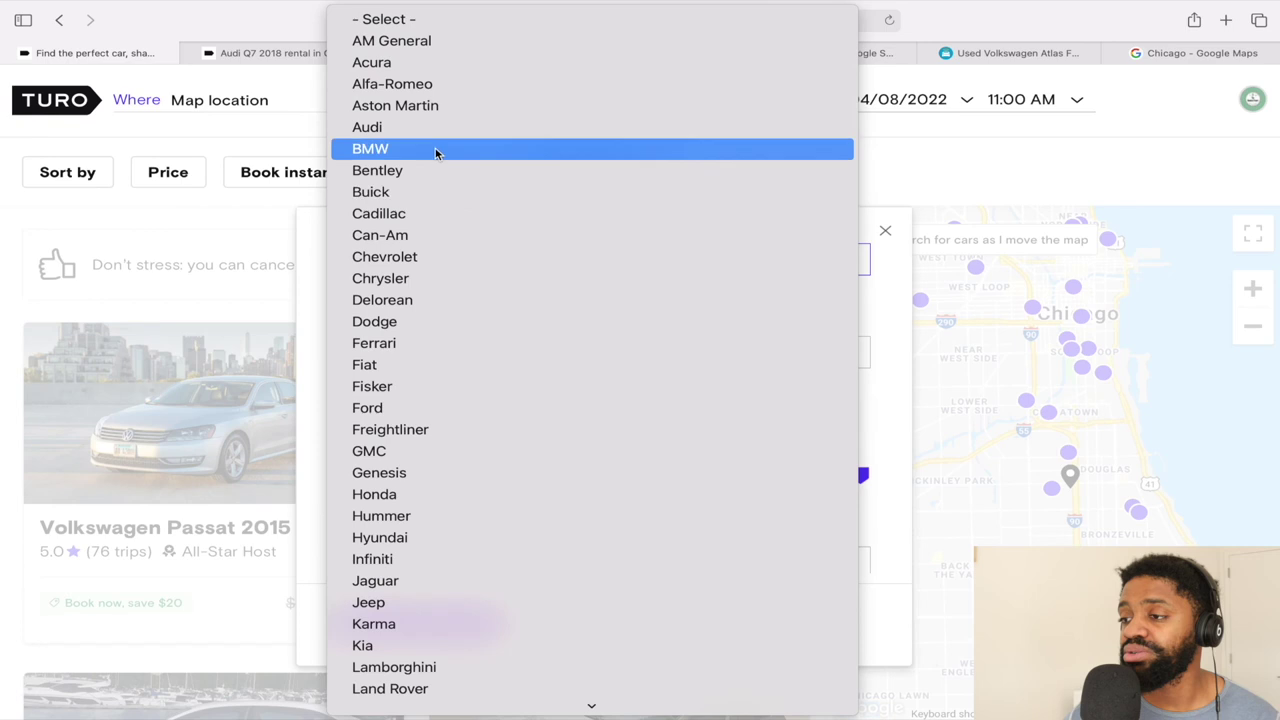
left_click(428, 19)
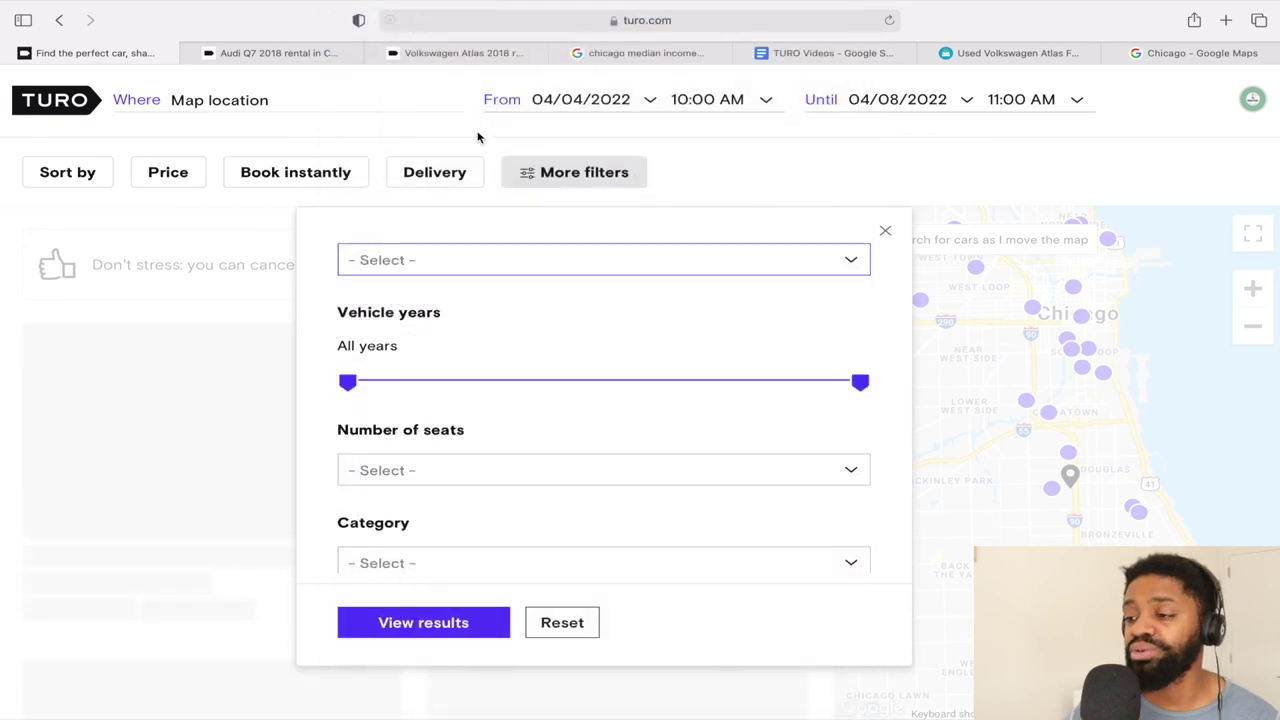
Check how many Turo listings match the Cars and SUVs vehicle types, clearing each selection after viewing it.
scroll(474, 508, "down", 5)
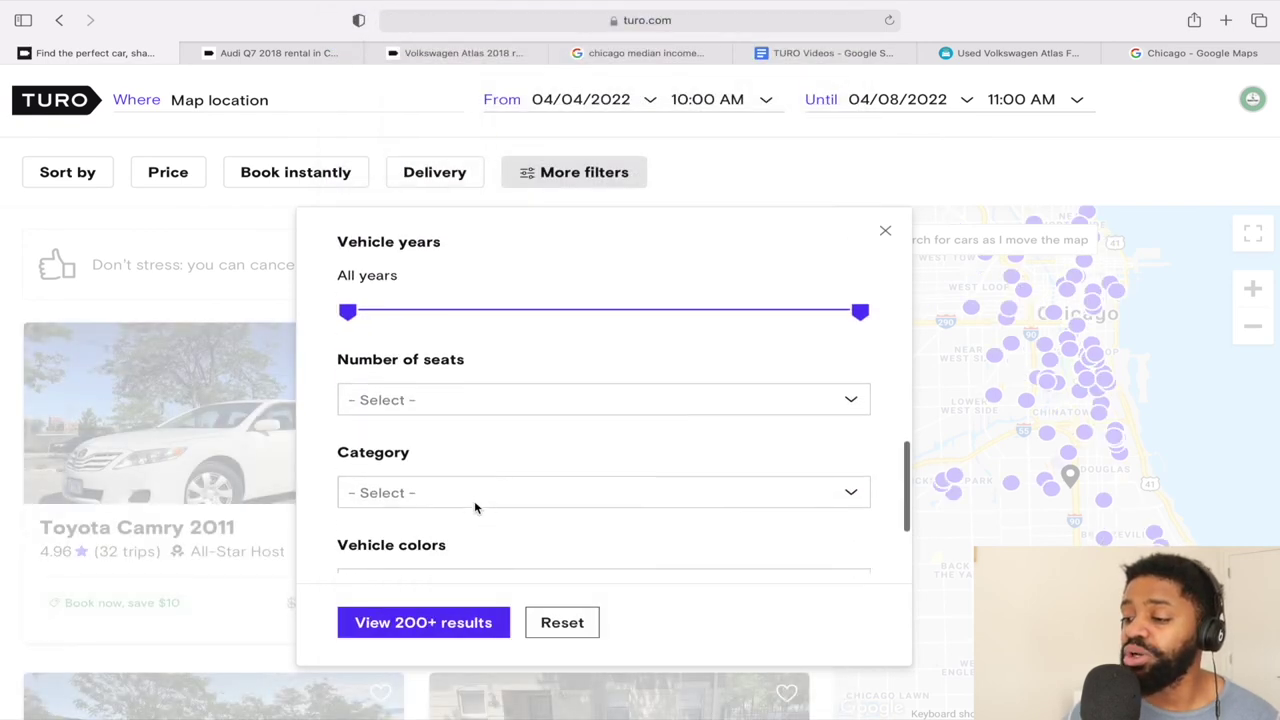
scroll(474, 508, "up", 2)
scroll(474, 505, "up", 10)
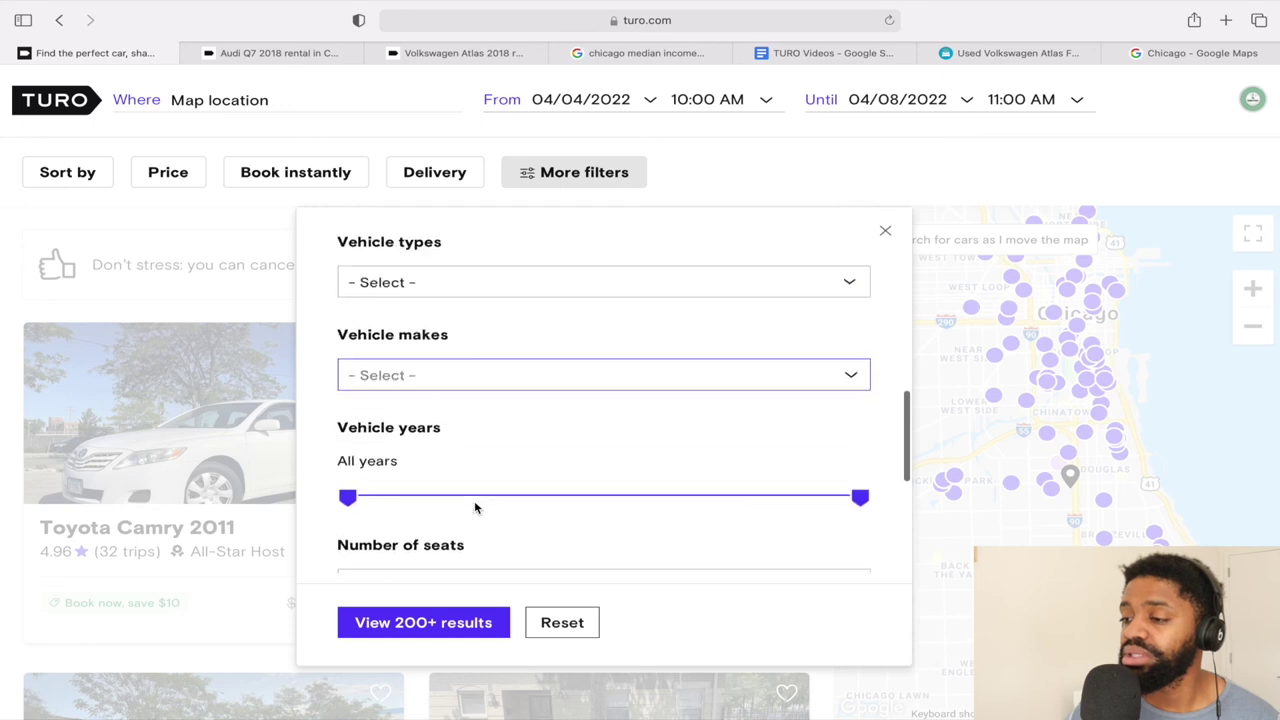
left_click(467, 517)
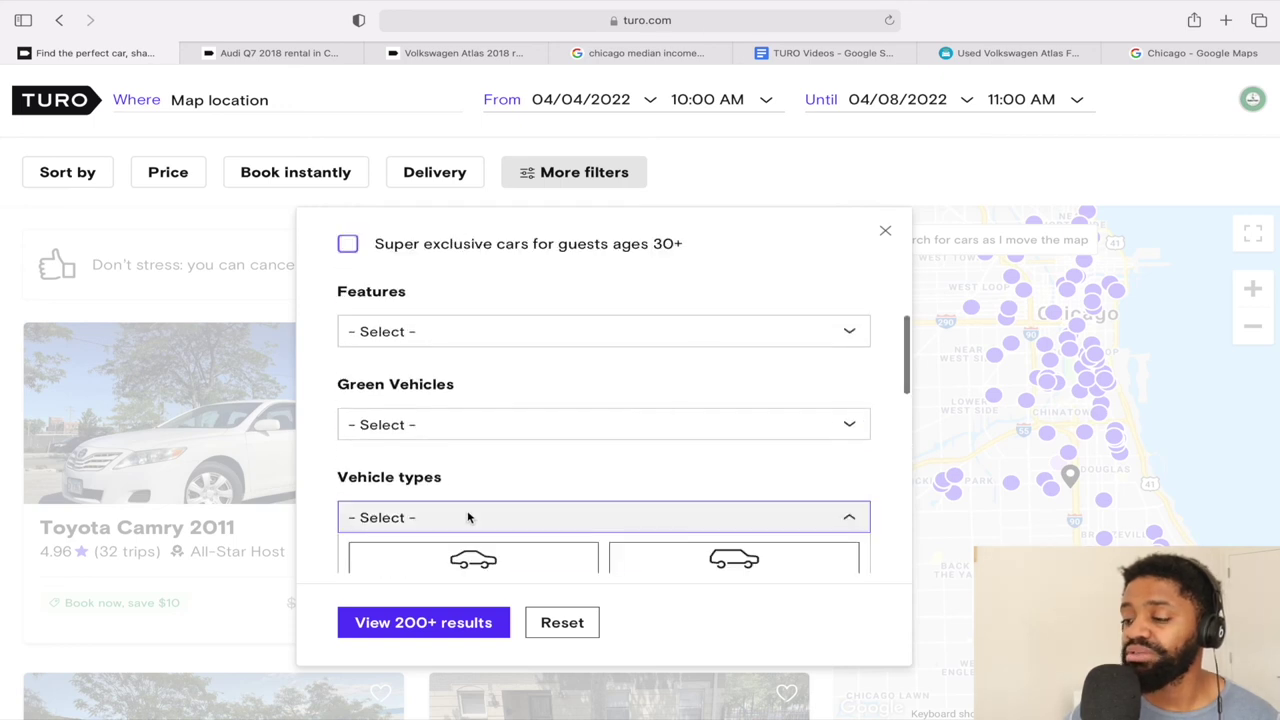
scroll(470, 510, "down", 3)
left_click(499, 474)
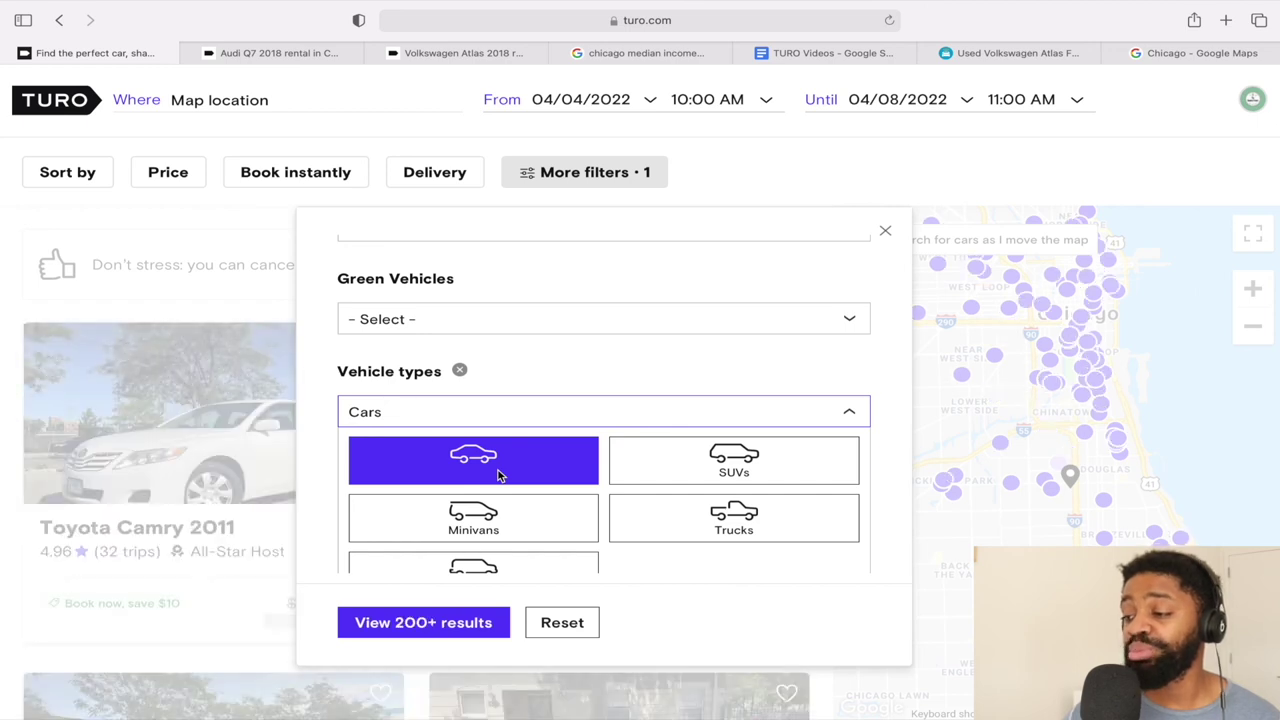
left_click(535, 462)
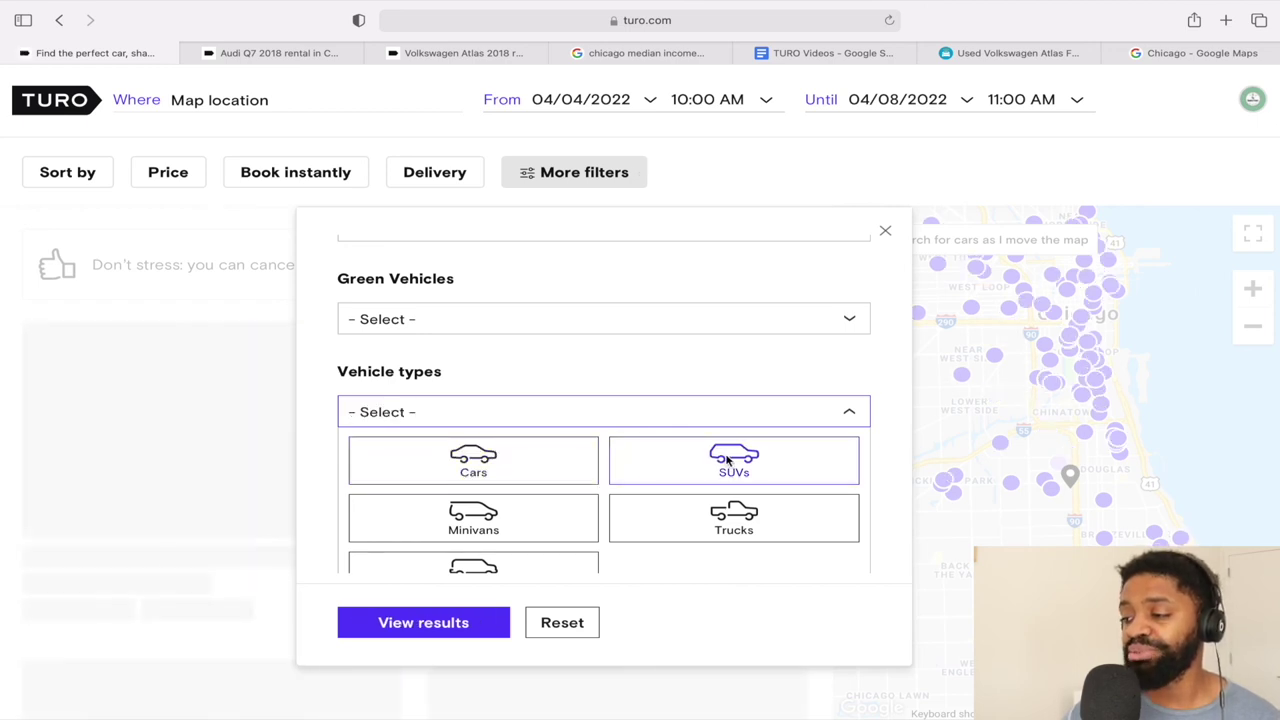
left_click(728, 460)
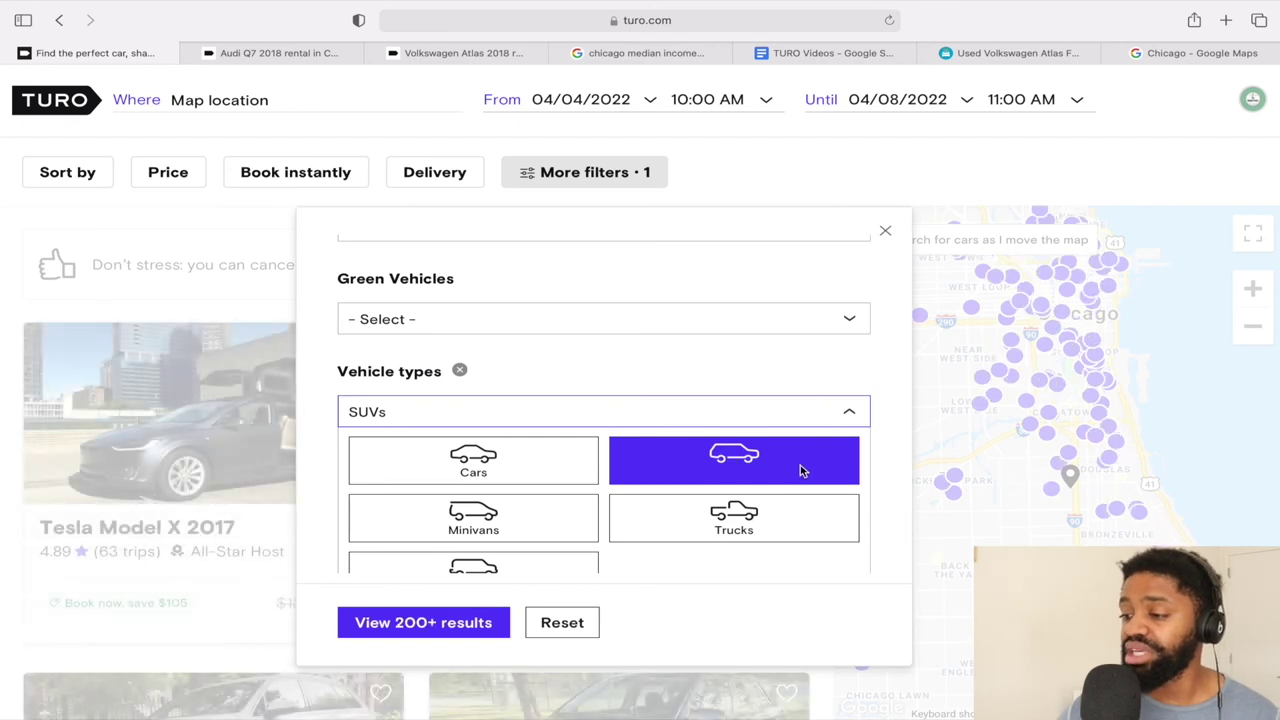
left_click(756, 460)
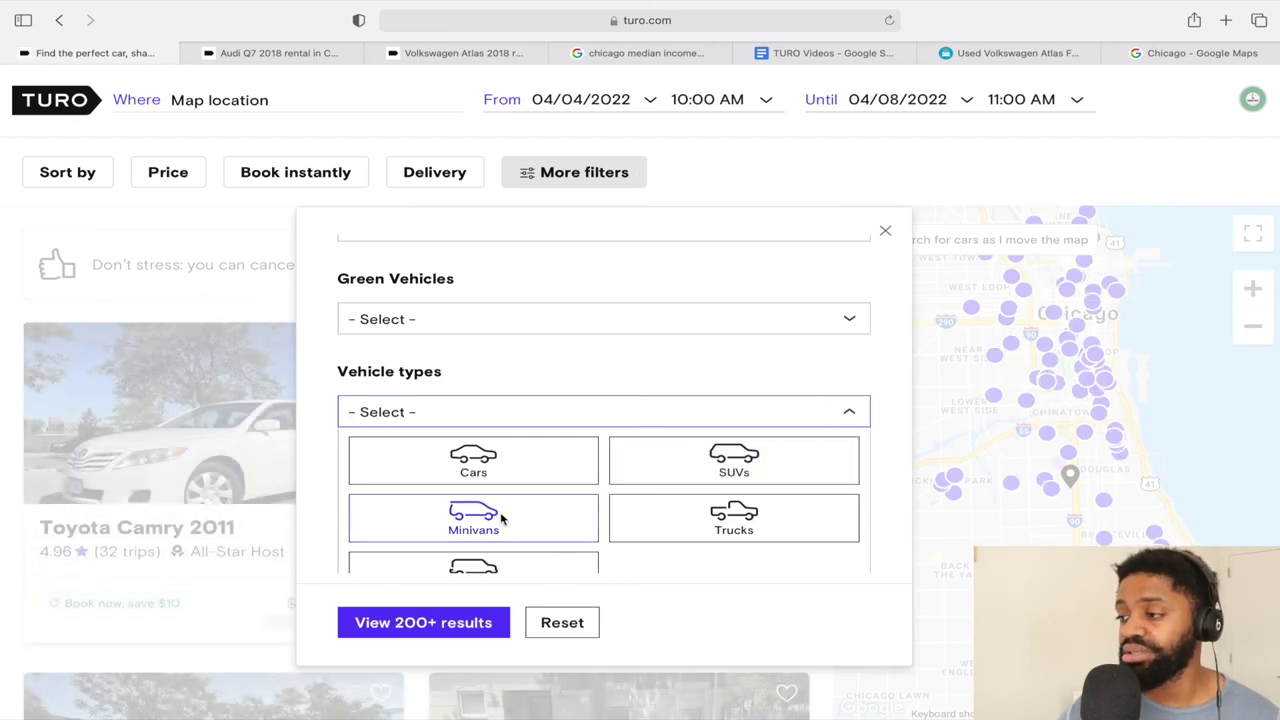
Check how many Turo listings match the Minivans and Trucks vehicle types, one at a time.
left_click(503, 517)
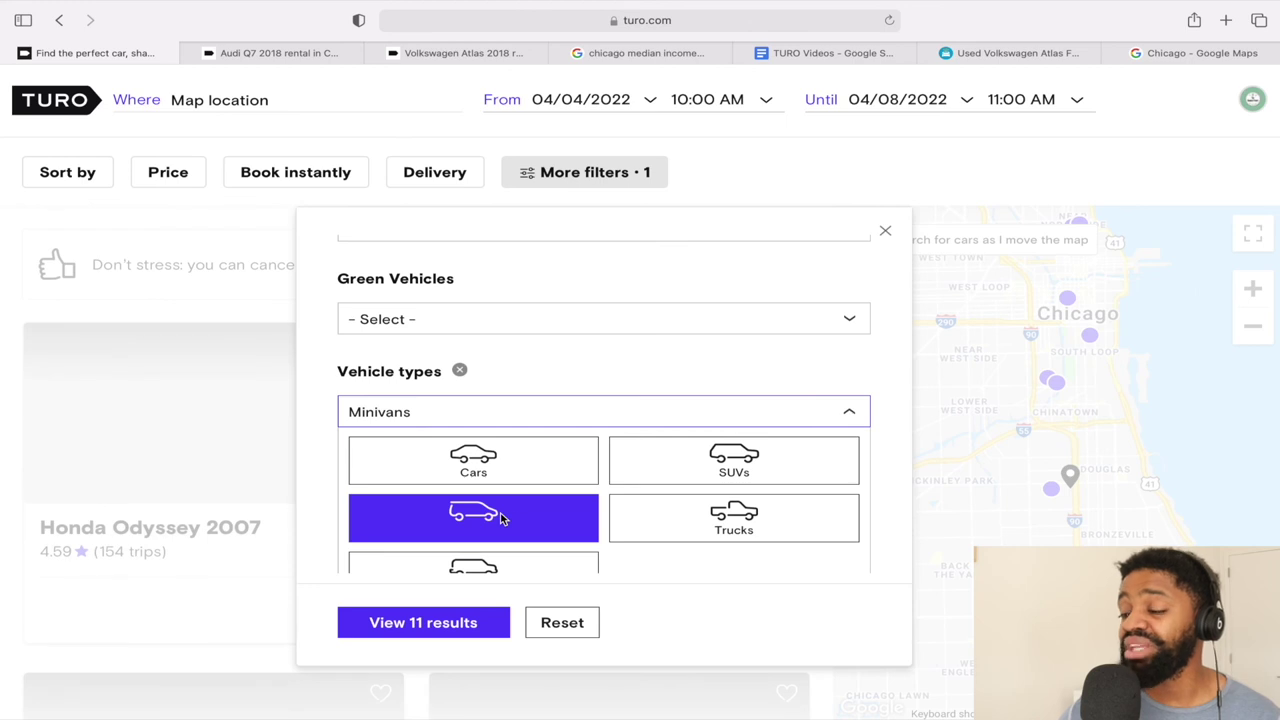
left_click(510, 519)
left_click(709, 527)
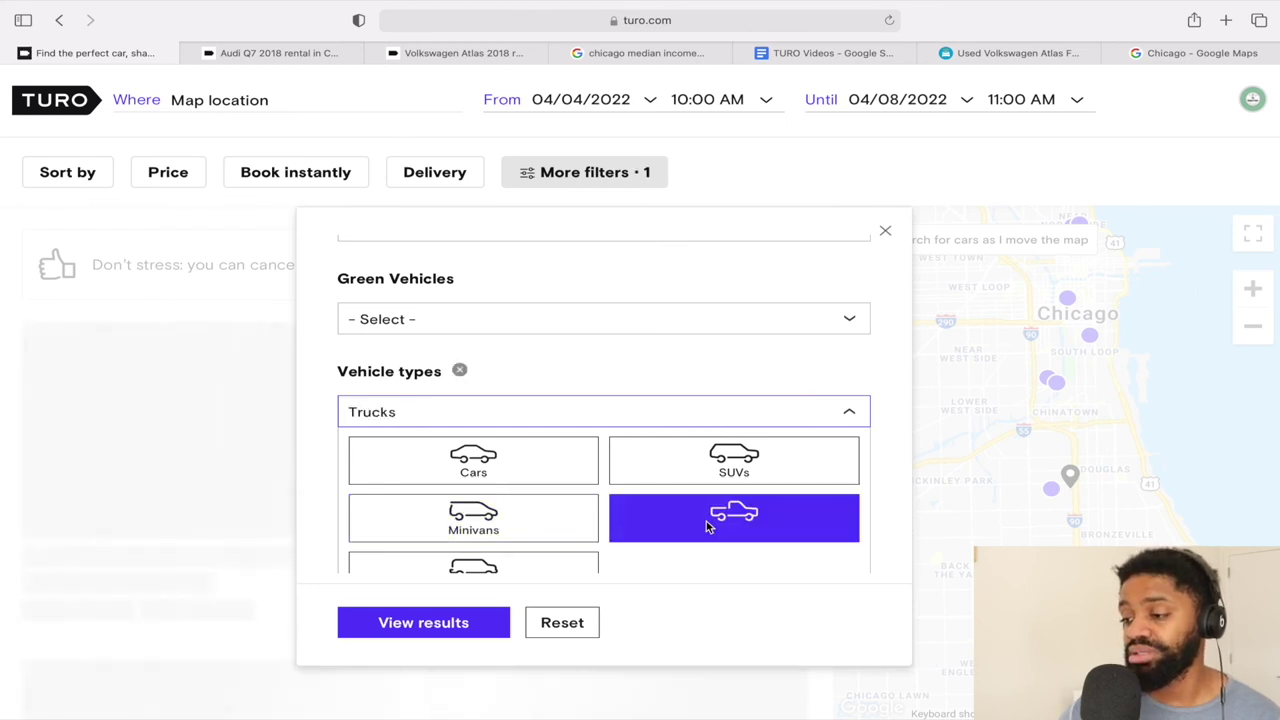
left_click(706, 527)
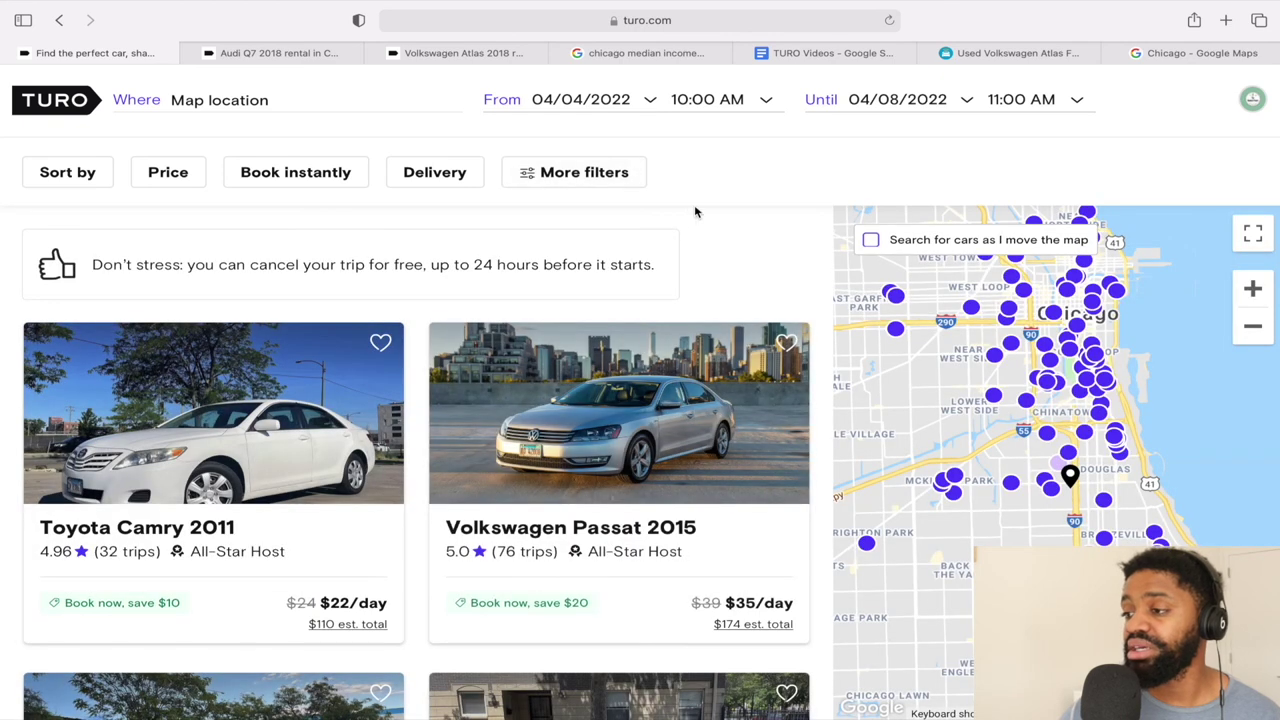
Filter the Turo search to the Vans, Trucks and Minivans vehicle types and show the matching listings.
left_click(604, 175)
scroll(568, 532, "down", 3)
scroll(568, 532, "down", 10)
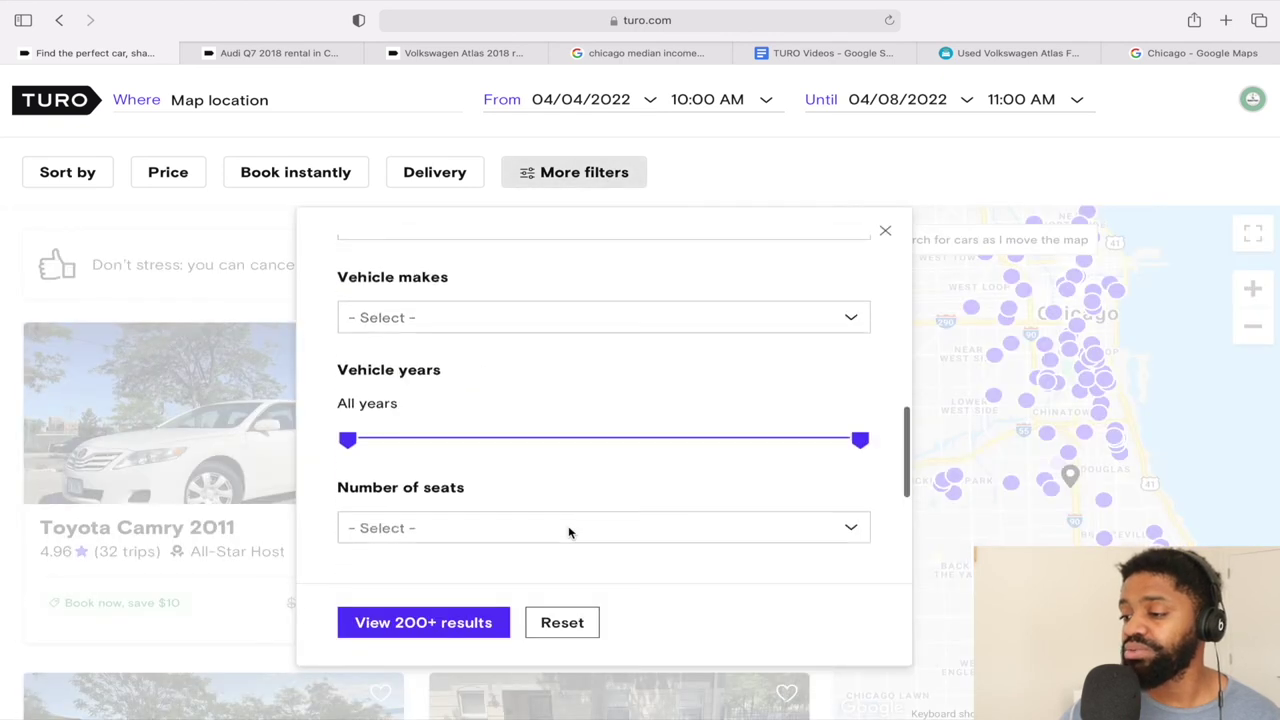
scroll(568, 532, "up", 6)
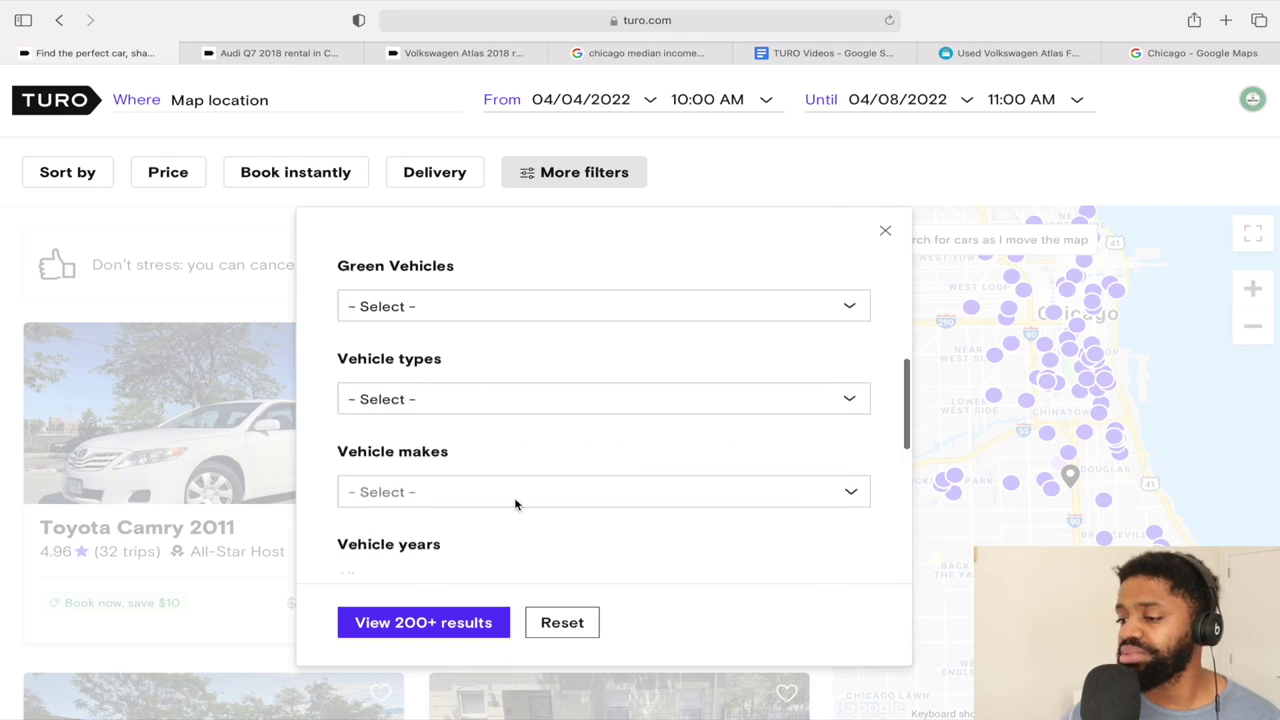
left_click(515, 492)
left_click(492, 445)
left_click(472, 399)
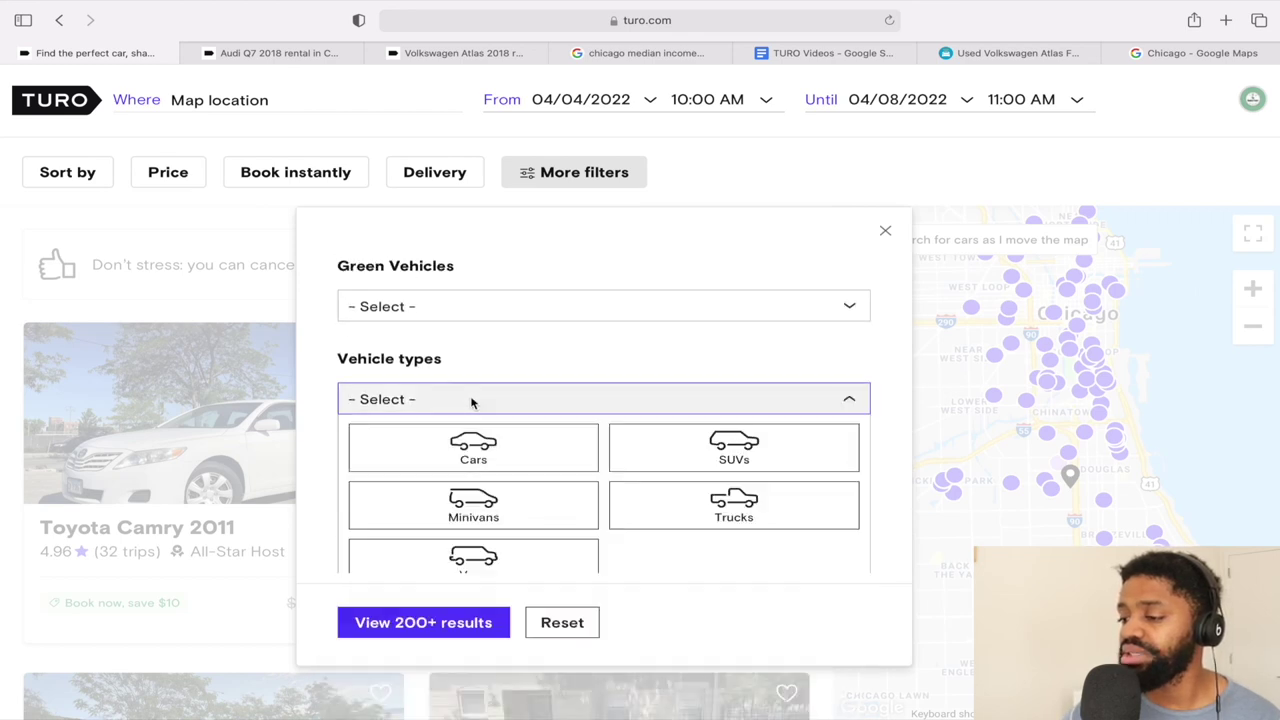
scroll(466, 477, "down", 2)
left_click(480, 490)
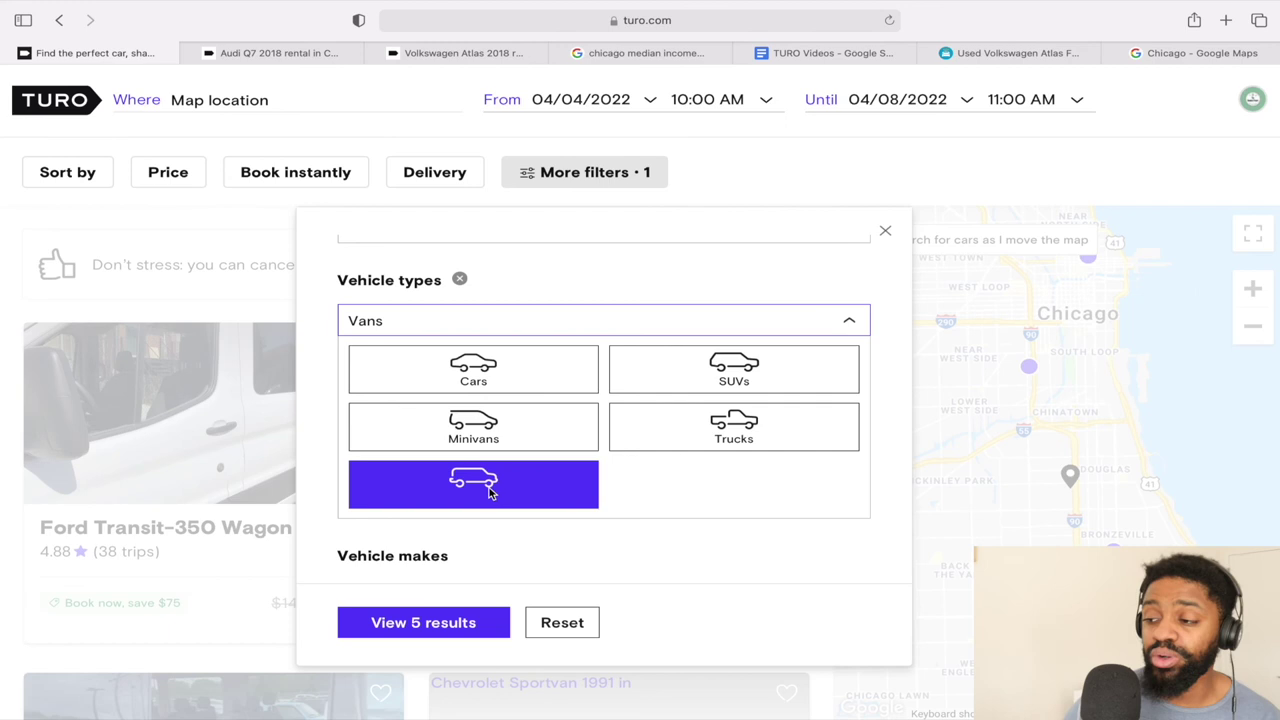
left_click(738, 443)
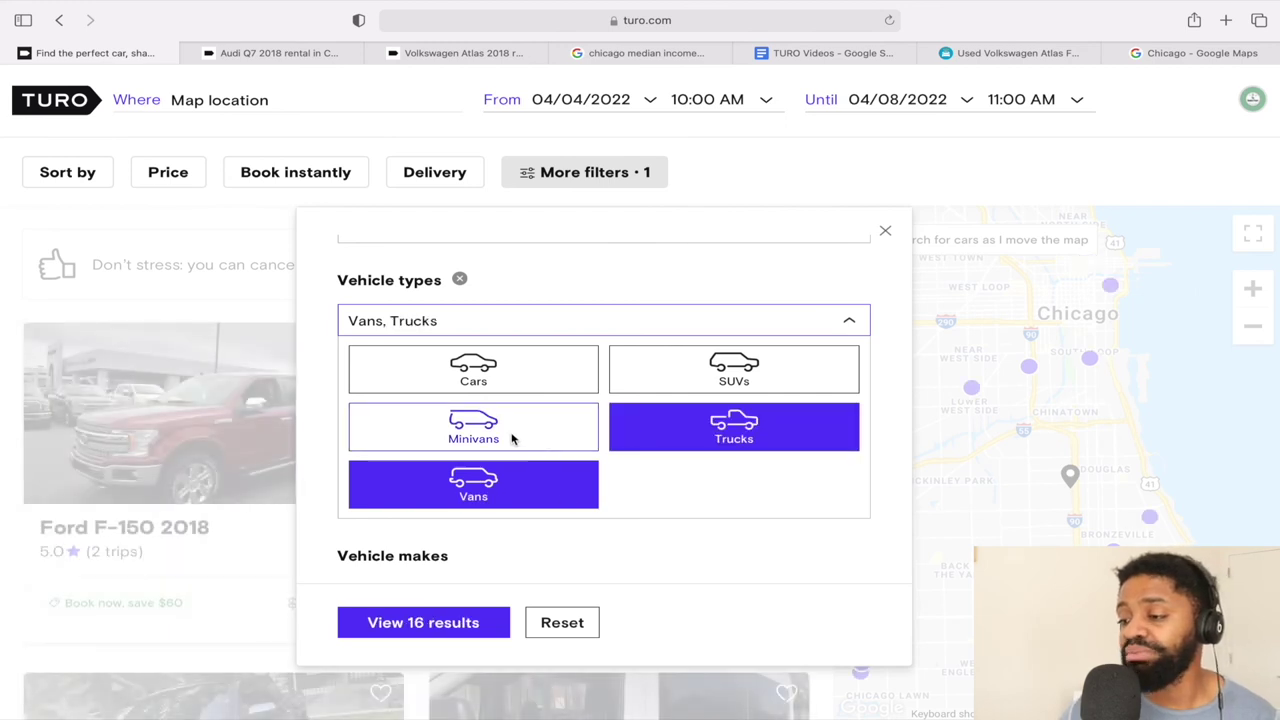
left_click(511, 438)
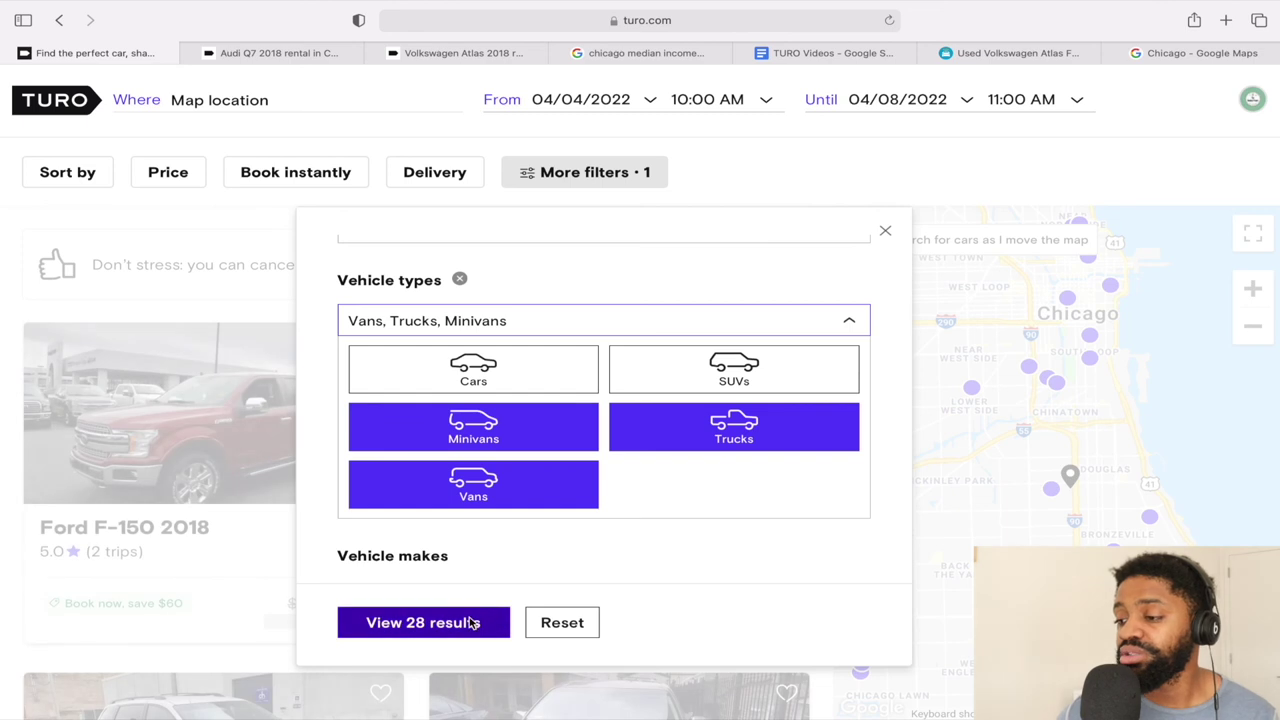
left_click(473, 622)
Compare the daily rates and trip counts of the van, truck and minivan listings in Chicago.
scroll(469, 624, "down", 3)
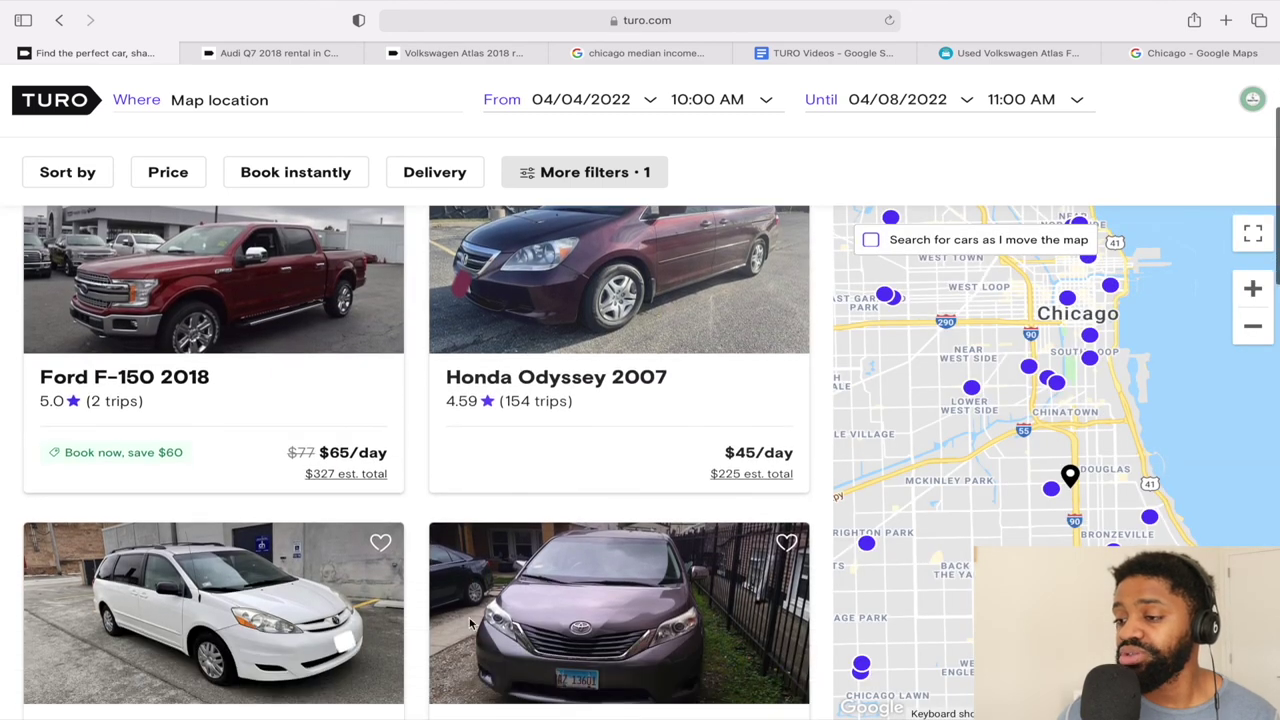
scroll(310, 459, "down", 2)
scroll(310, 459, "down", 4)
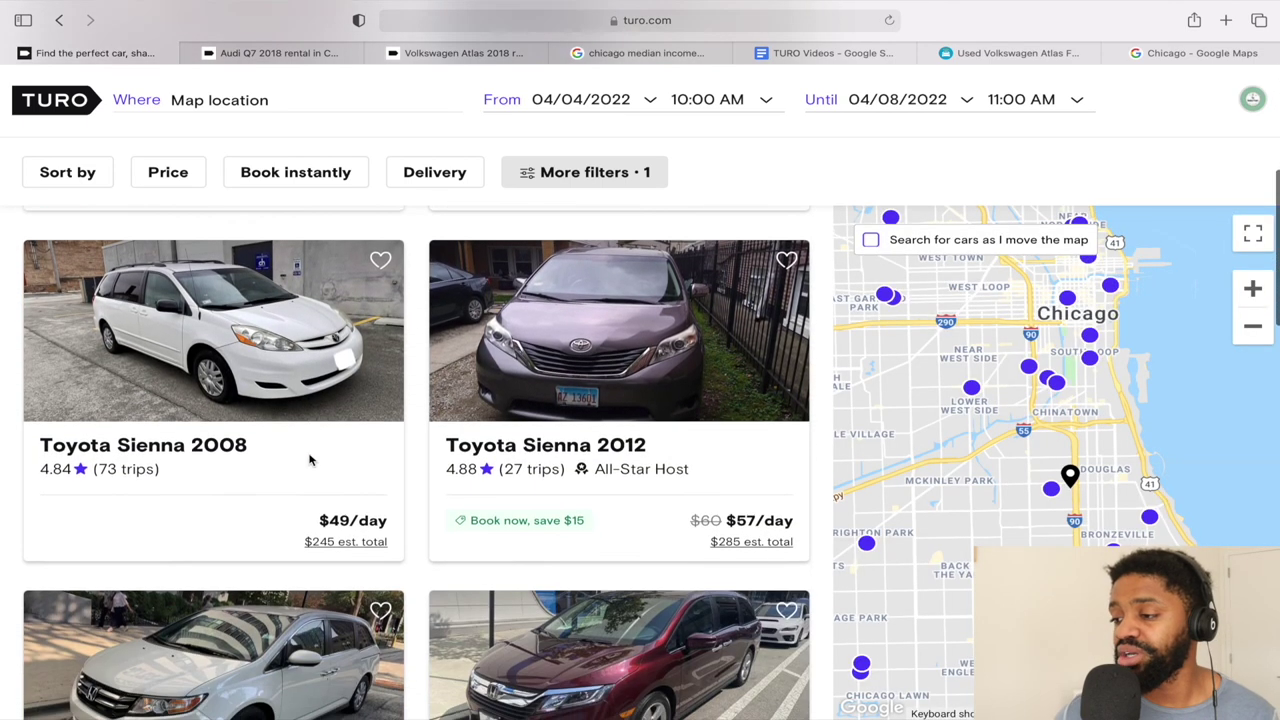
scroll(310, 459, "down", 3)
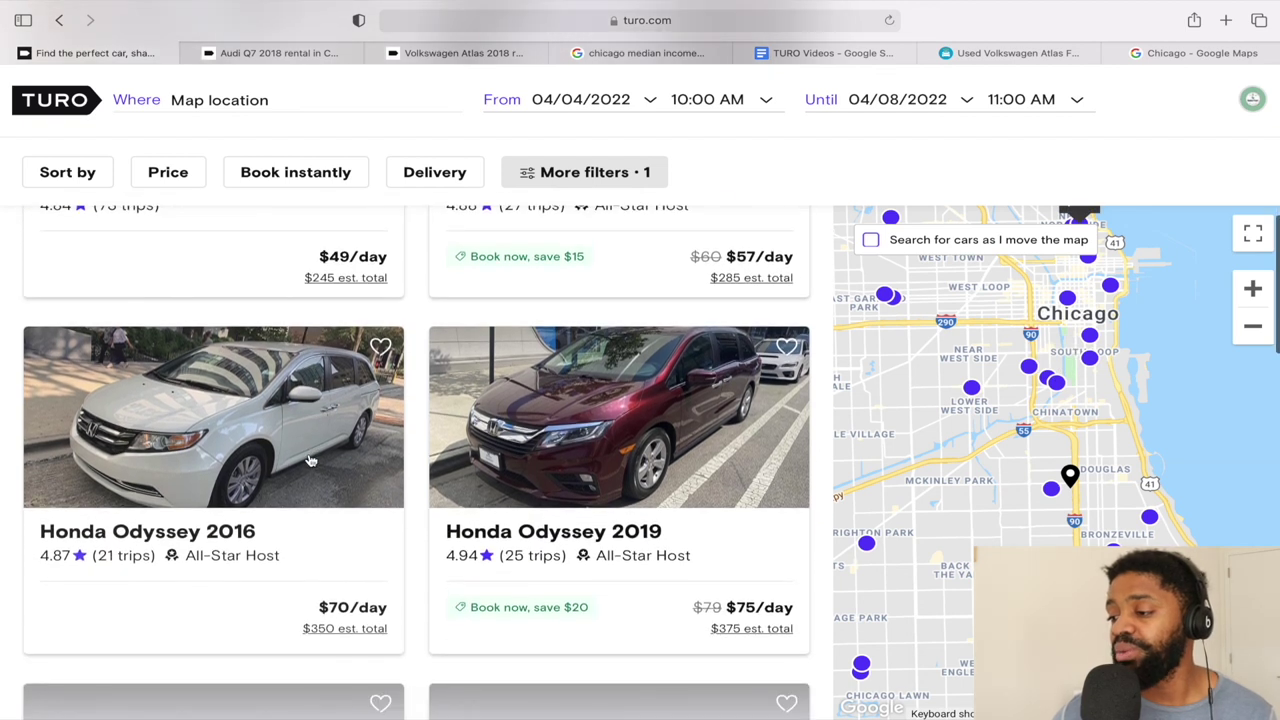
scroll(603, 530, "down", 5)
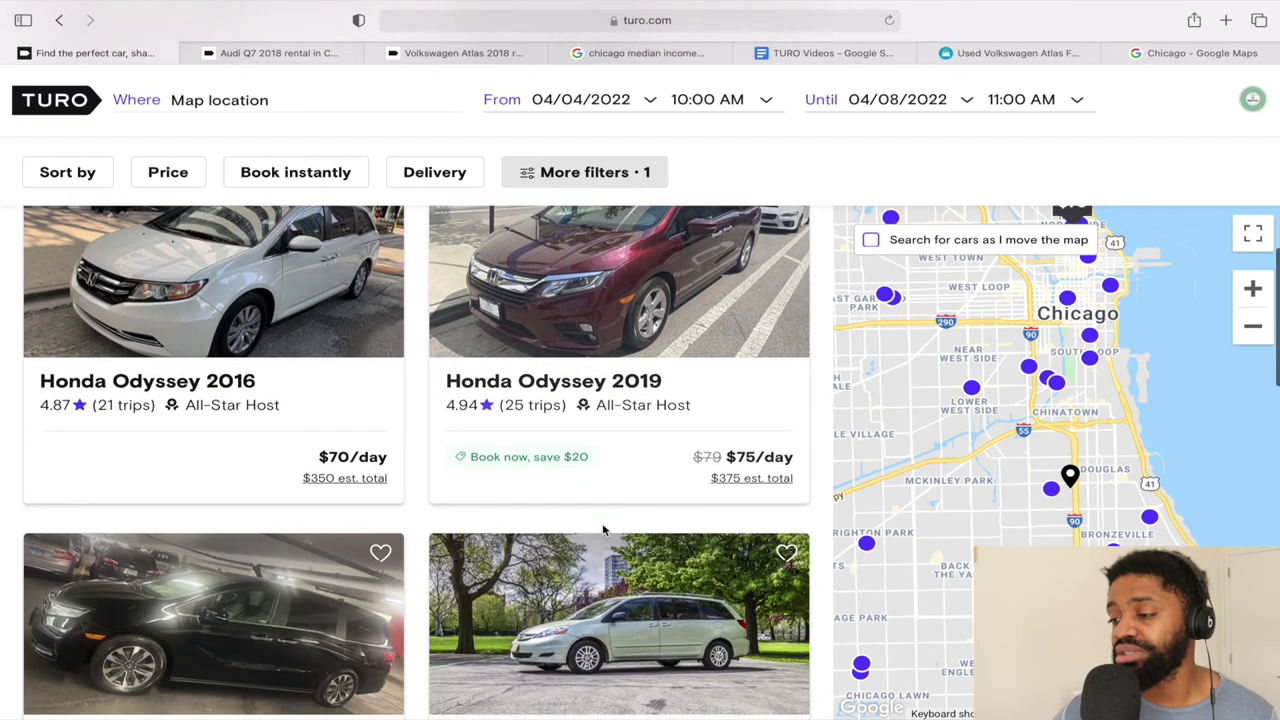
scroll(603, 530, "down", 4)
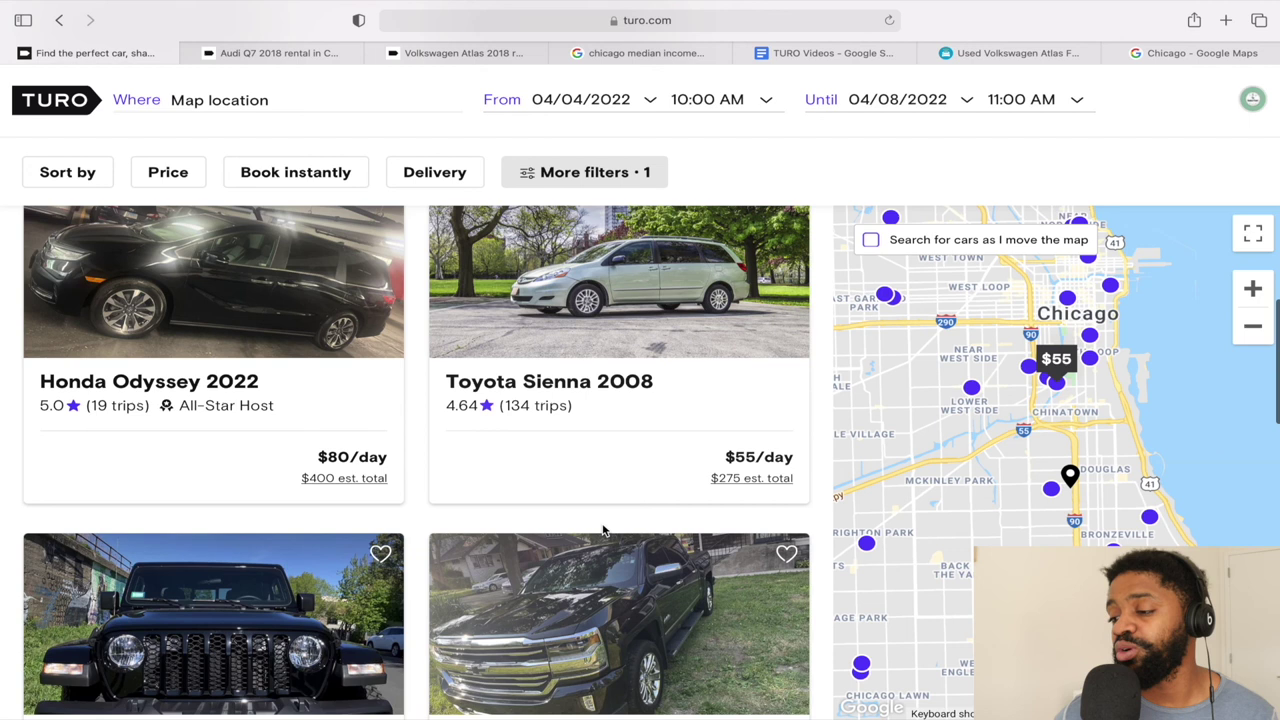
scroll(603, 530, "down", 5)
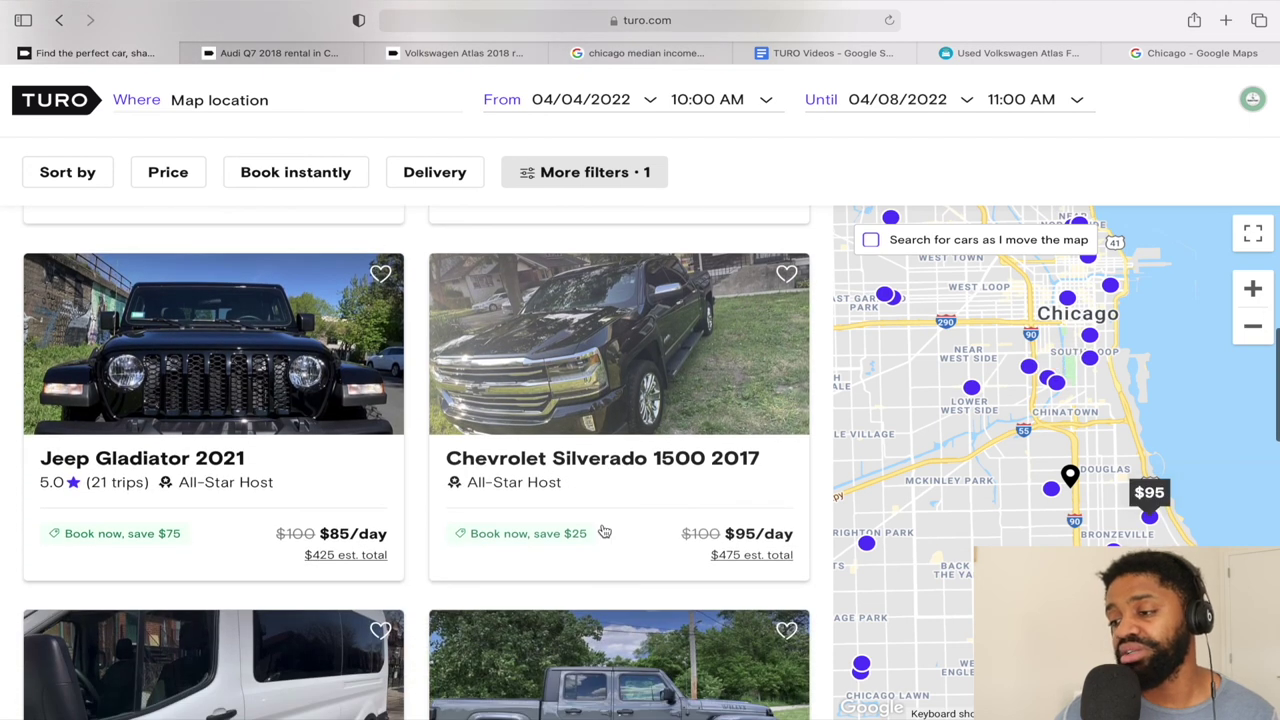
Review the remaining van, truck and minivan listings, including the Ford Transit, Toyota Tacoma and Ford F-150, for daily rates and trip counts.
scroll(603, 530, "down", 2)
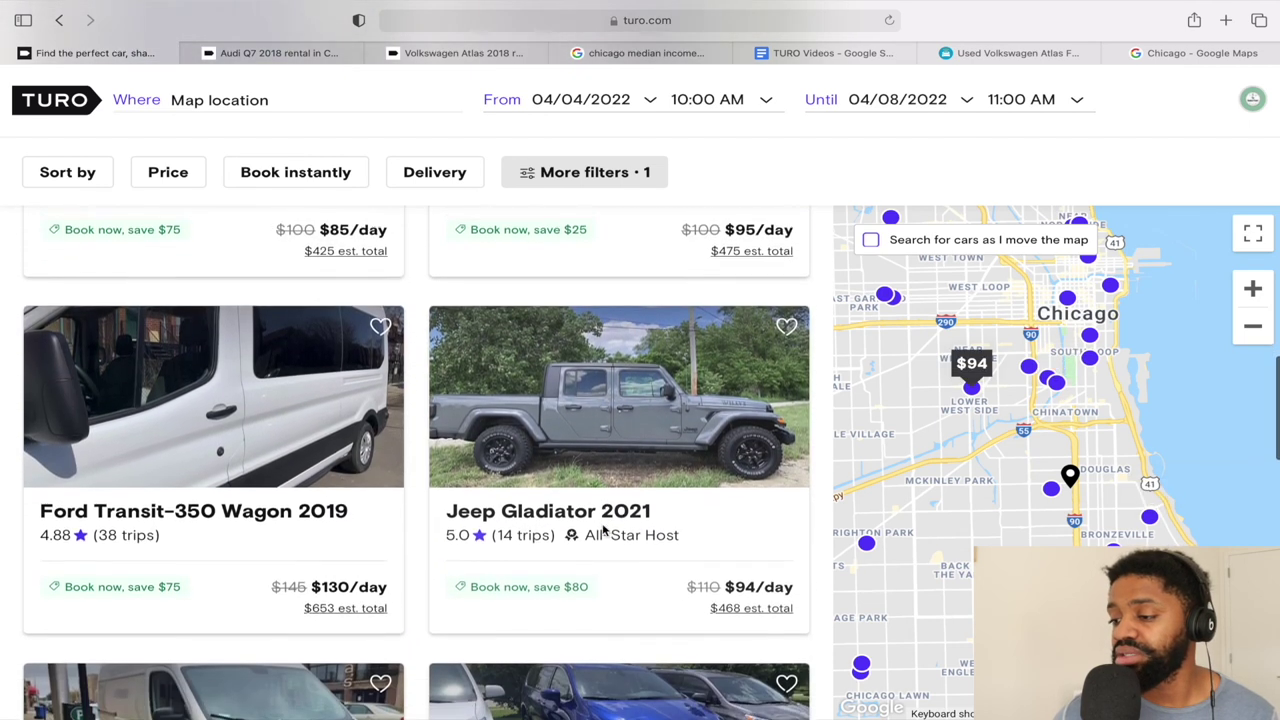
scroll(603, 530, "down", 1)
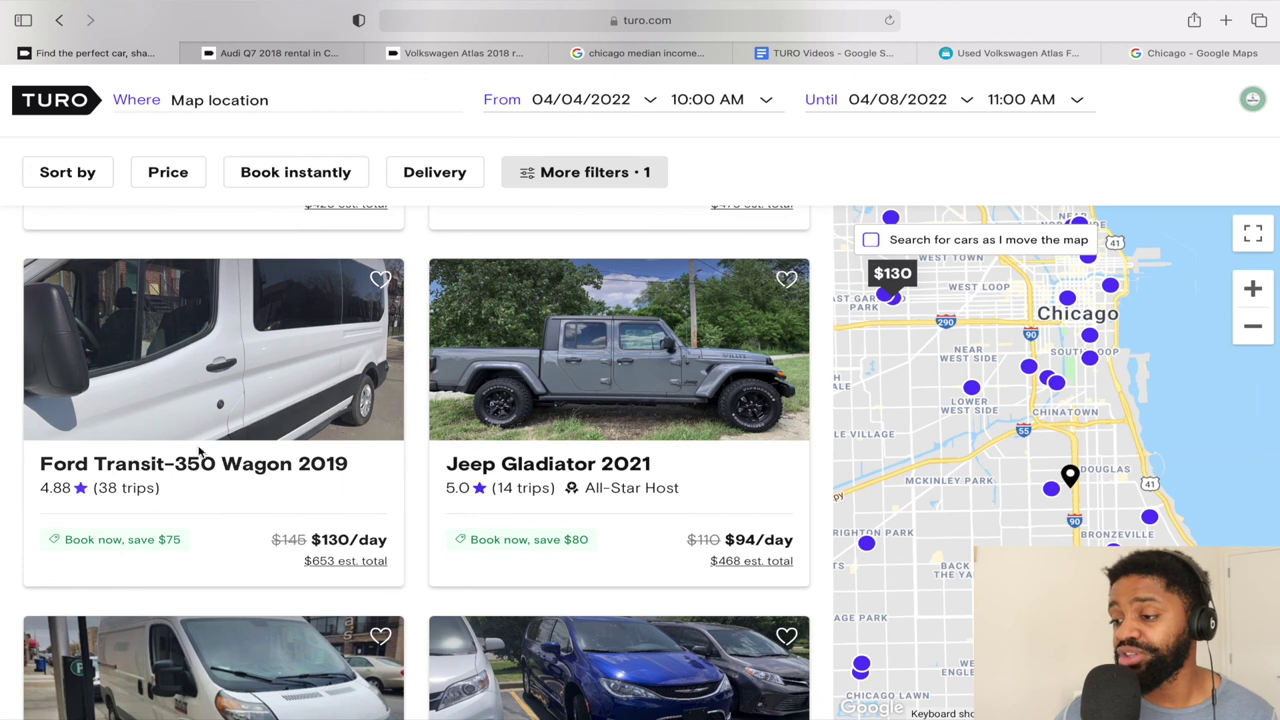
scroll(350, 465, "down", 2)
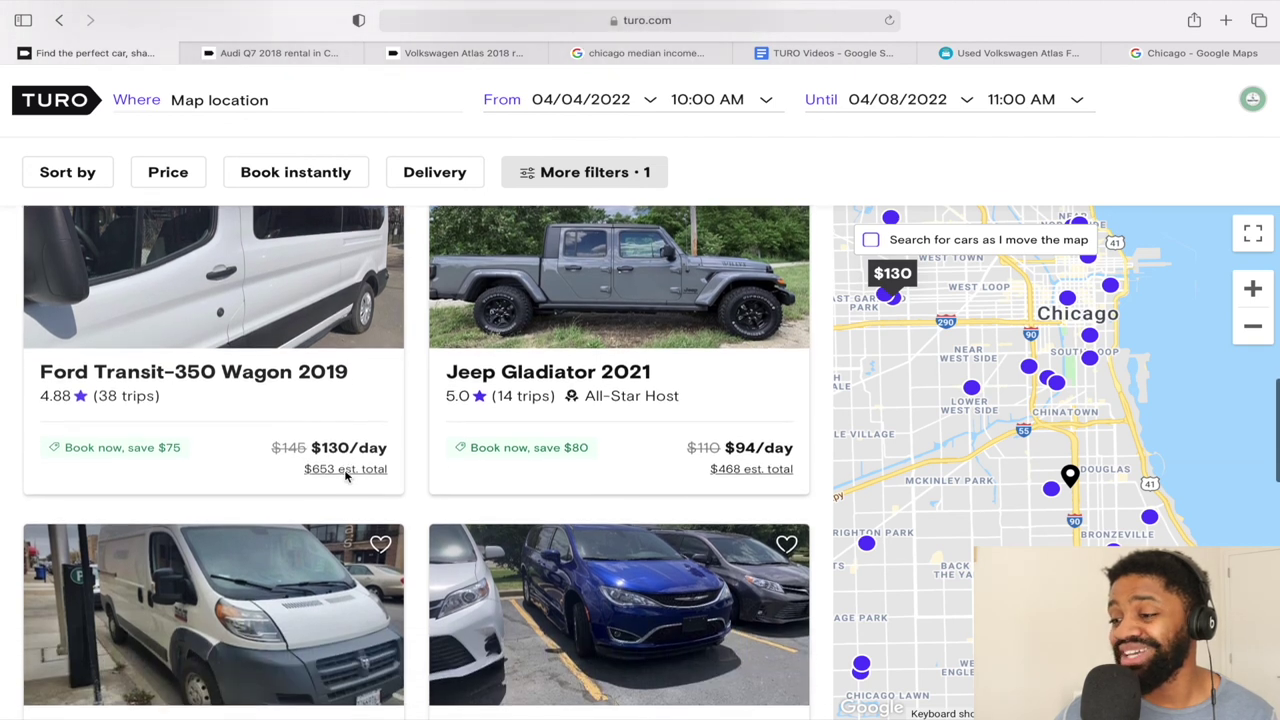
scroll(229, 475, "down", 7)
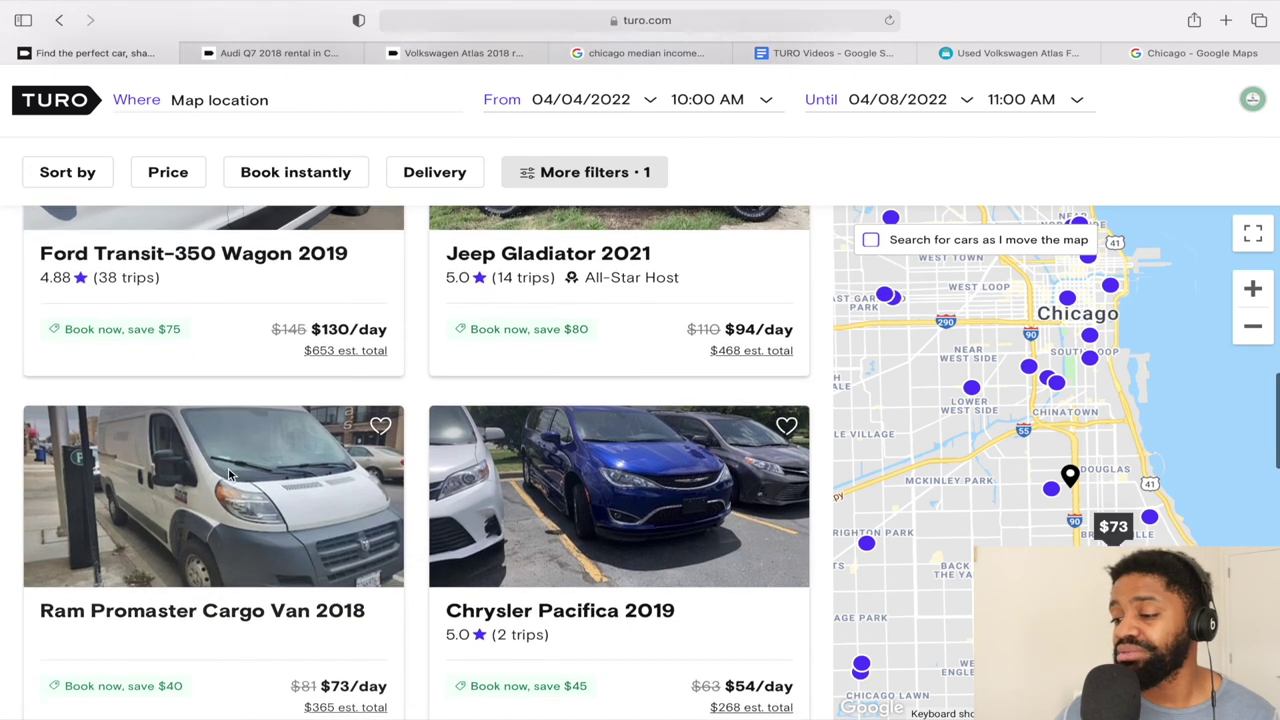
scroll(229, 475, "down", 5)
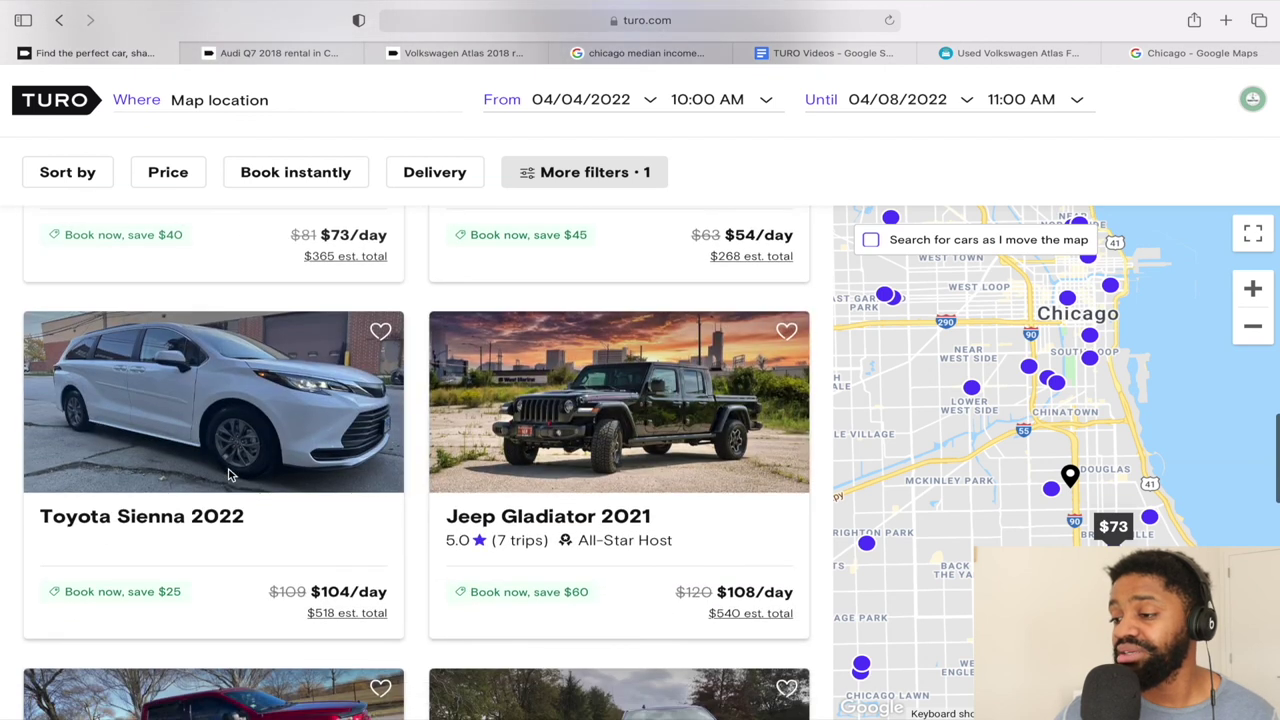
scroll(230, 476, "down", 20)
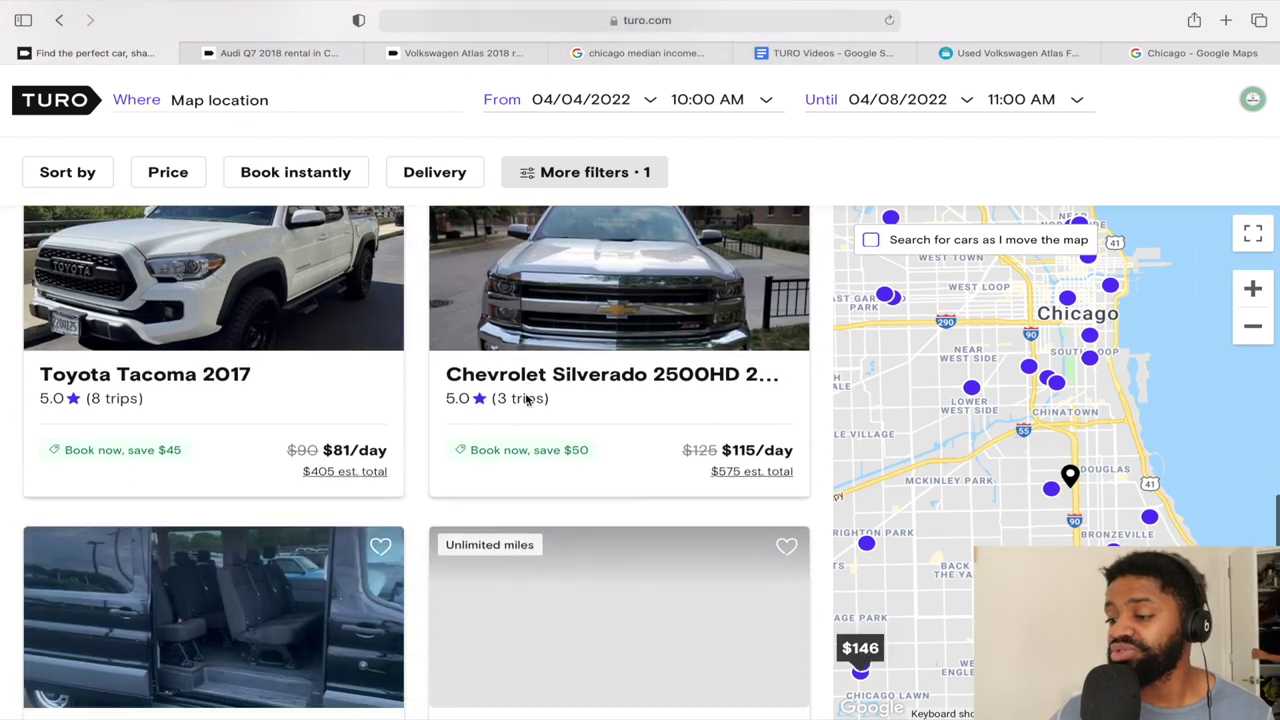
scroll(527, 400, "down", 1)
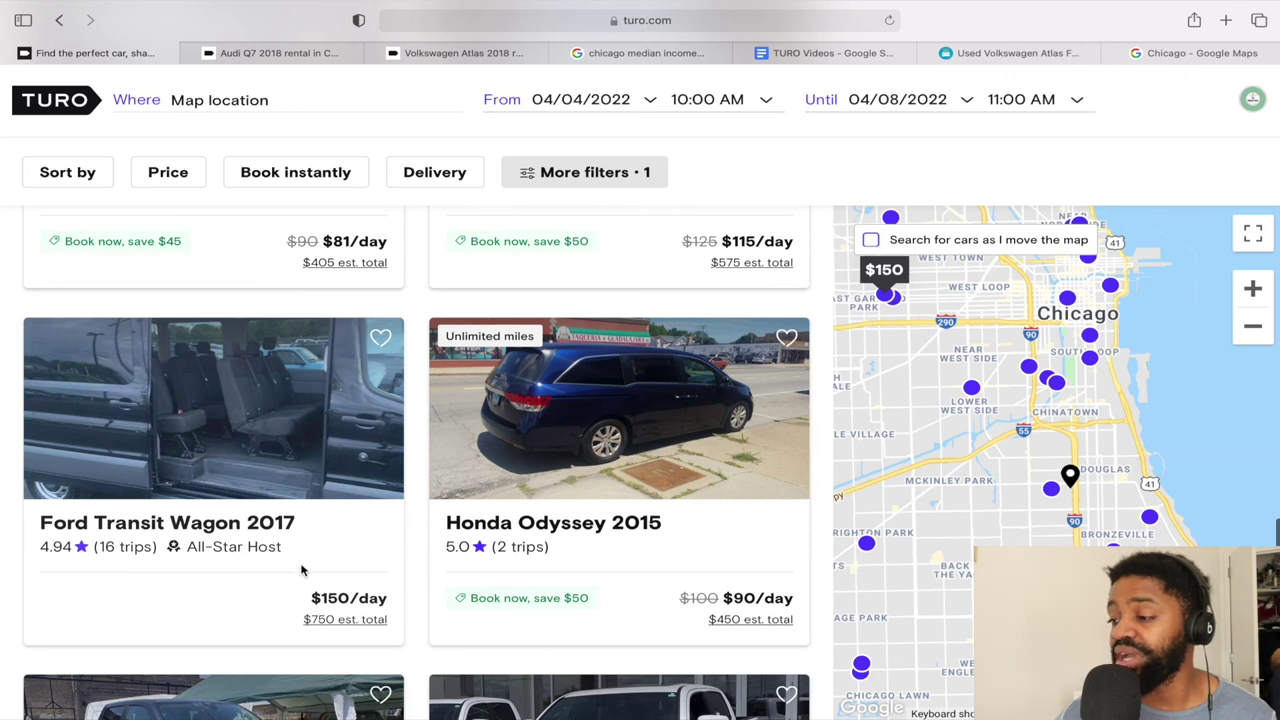
scroll(303, 569, "down", 2)
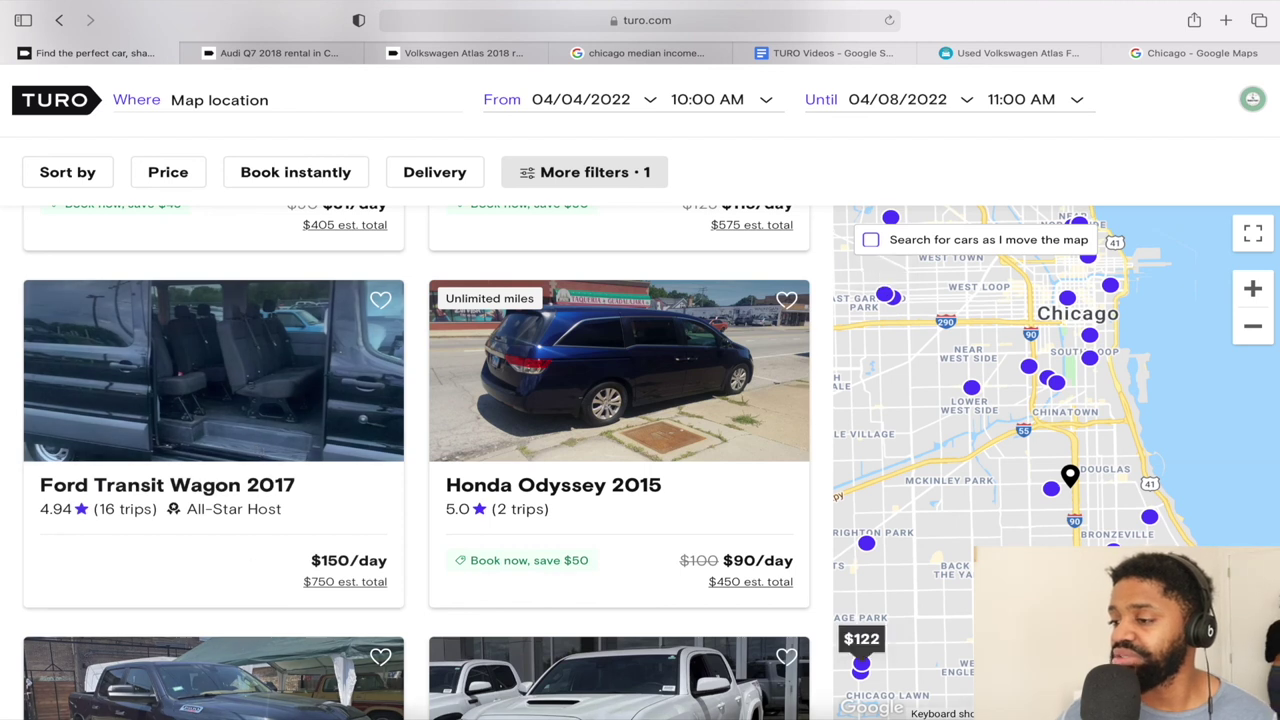
scroll(230, 378, "down", 5)
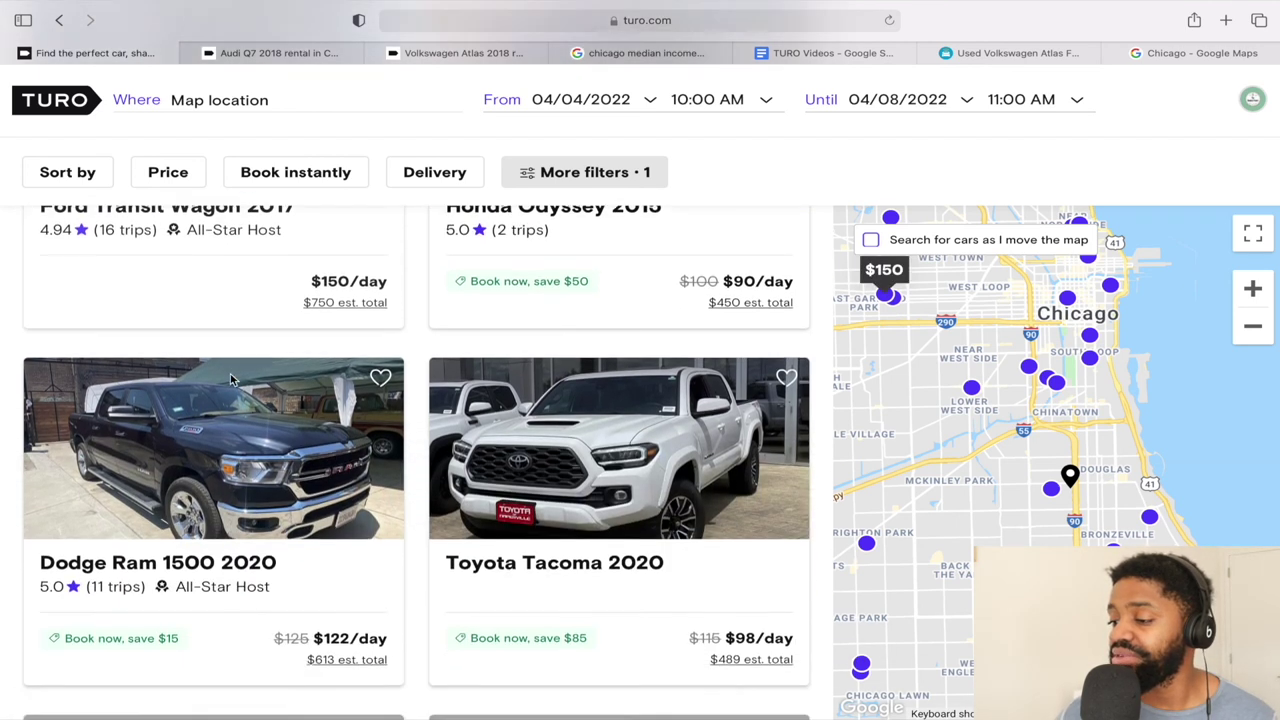
scroll(230, 378, "down", 5)
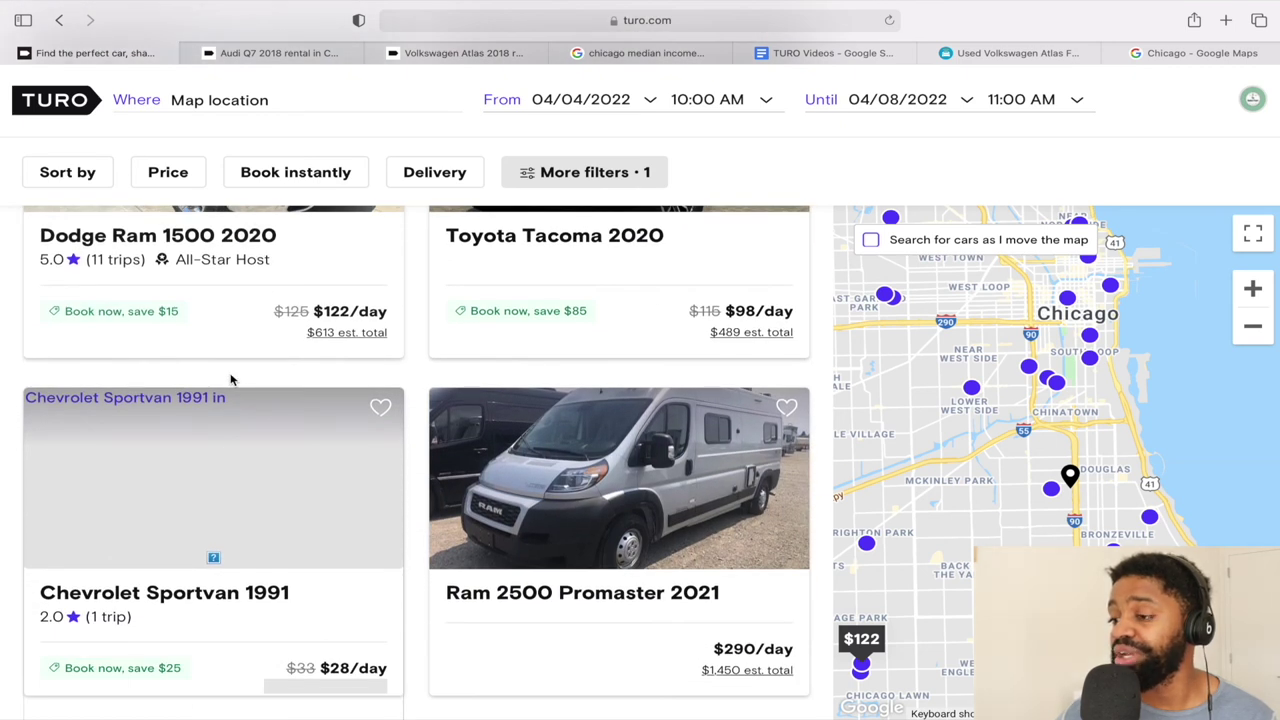
scroll(230, 378, "down", 5)
scroll(230, 378, "up", 10)
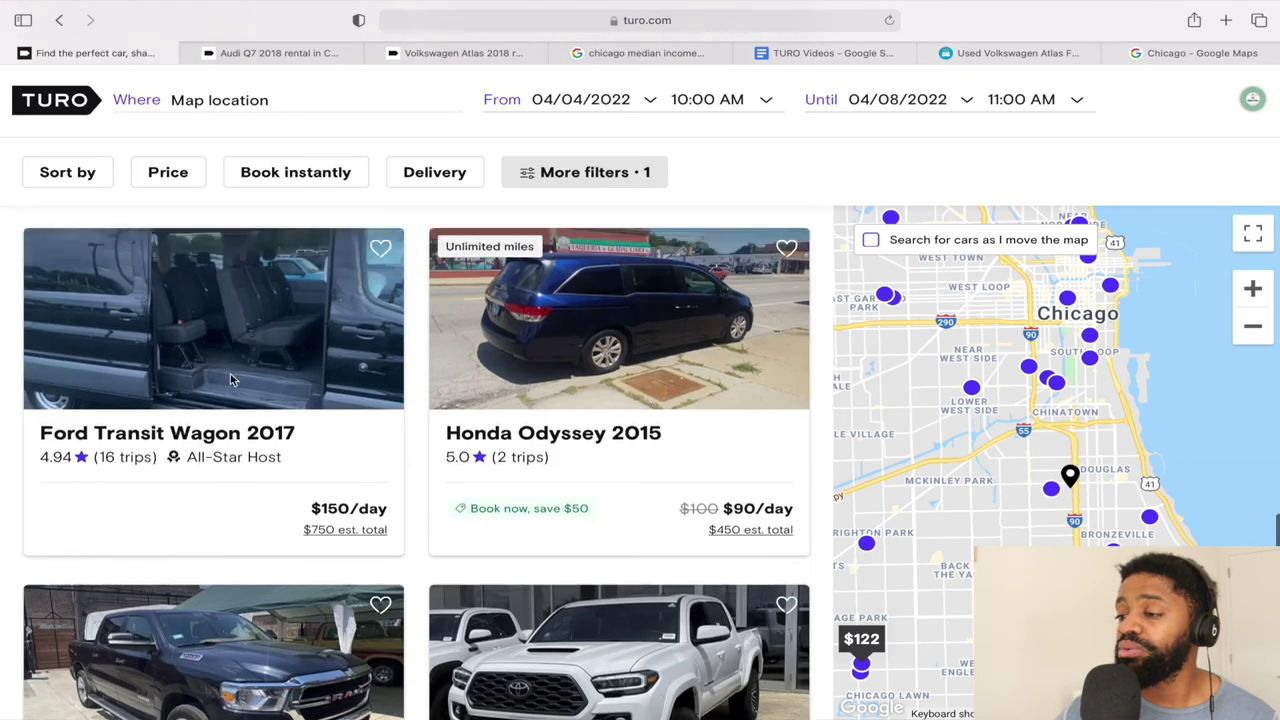
scroll(230, 378, "up", 5)
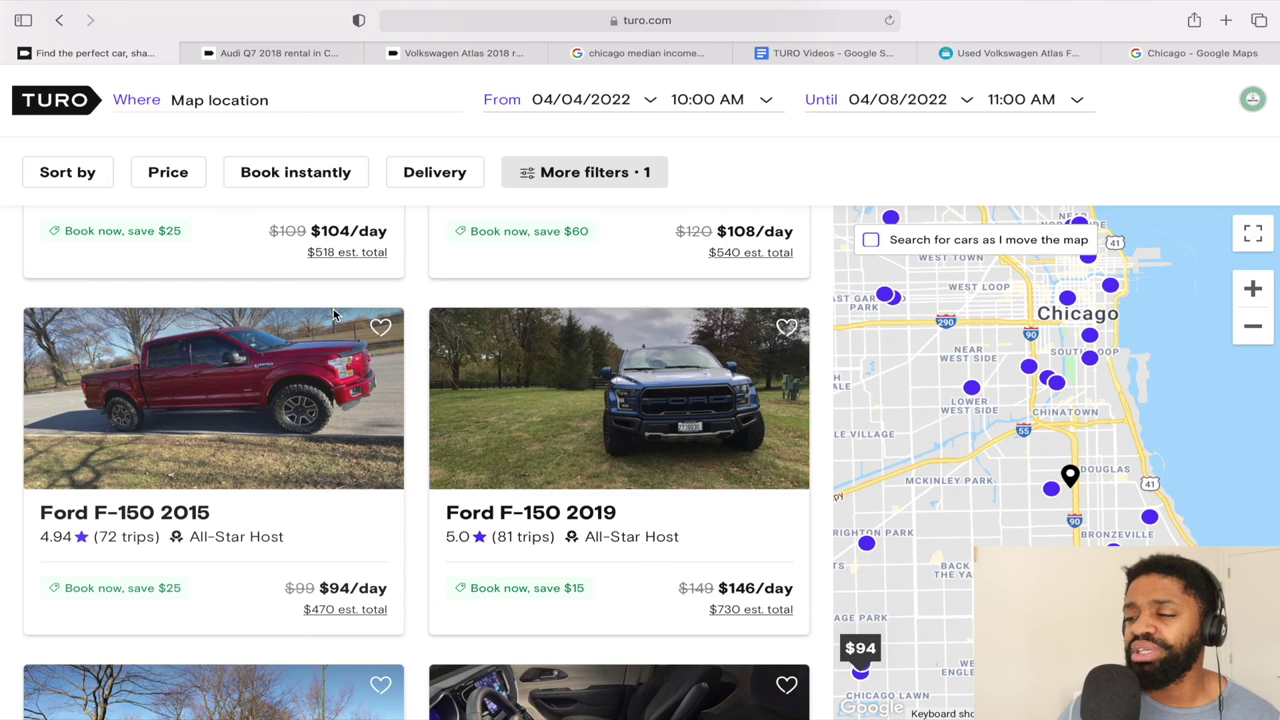
scroll(333, 309, "down", 10)
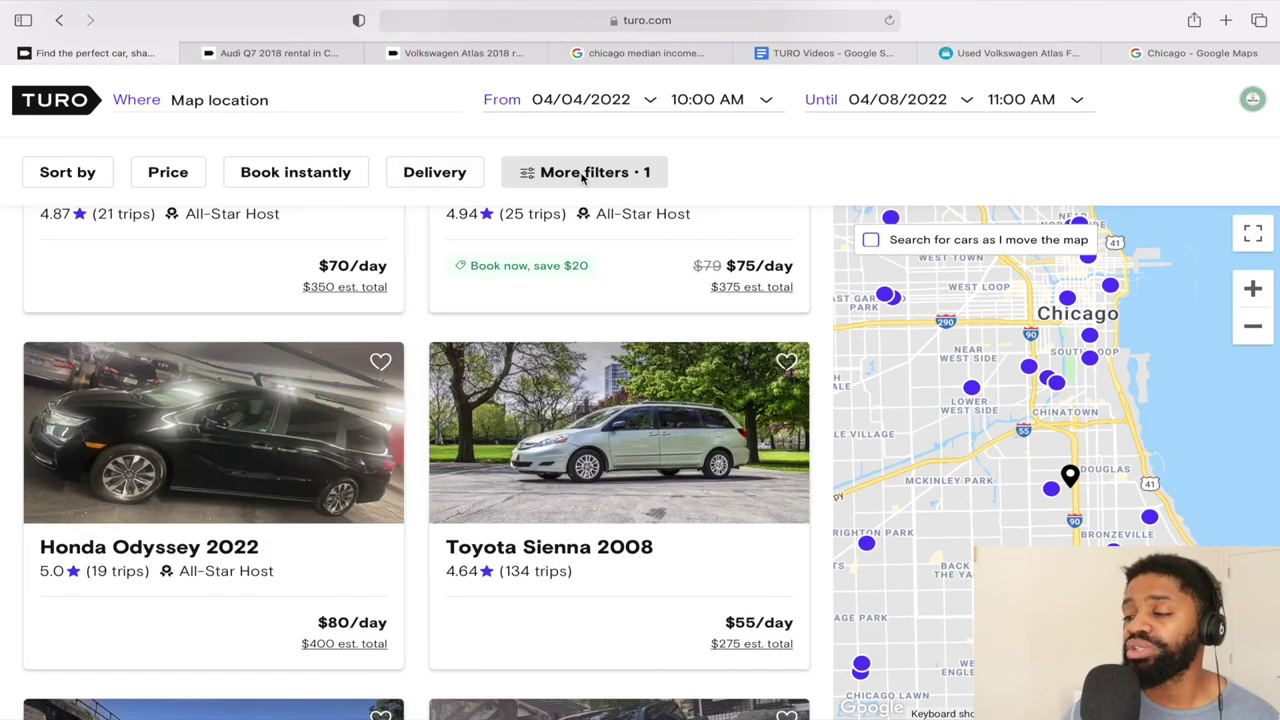
Switch to the TURO Videos spreadsheet and examine the Chicago car counts and market share of each make.
key("super+5")
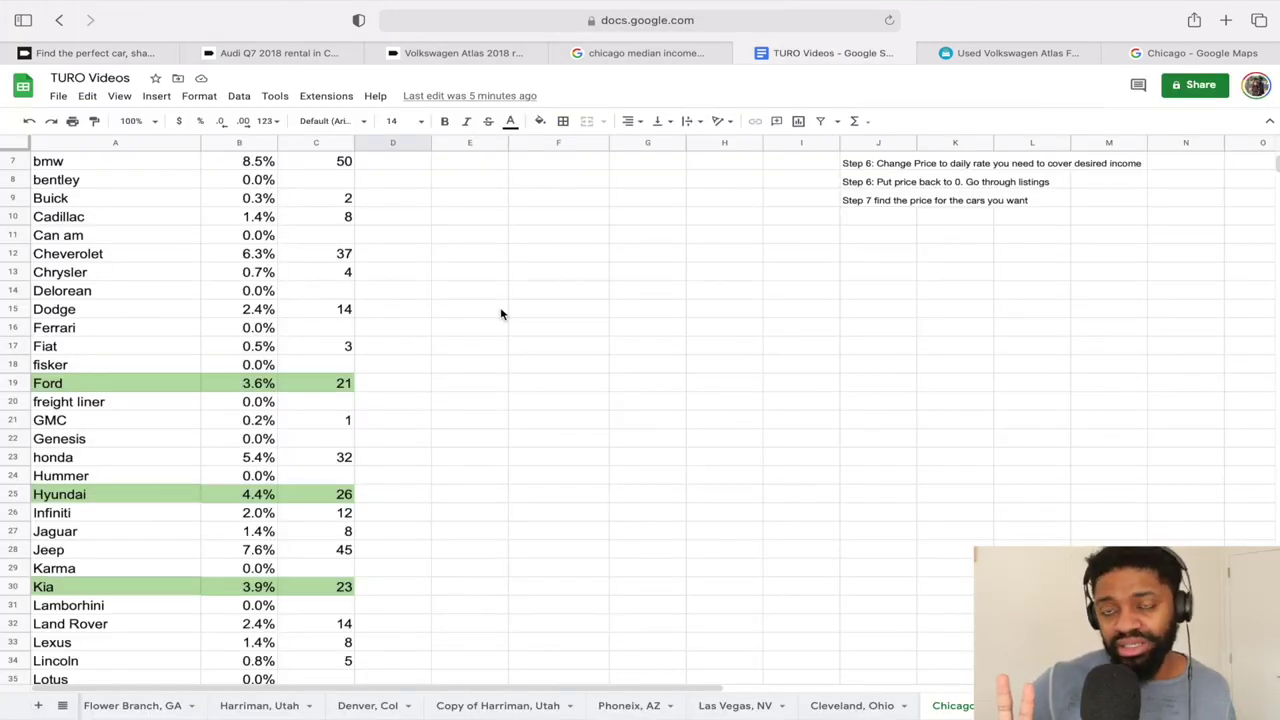
scroll(501, 314, "up", 3)
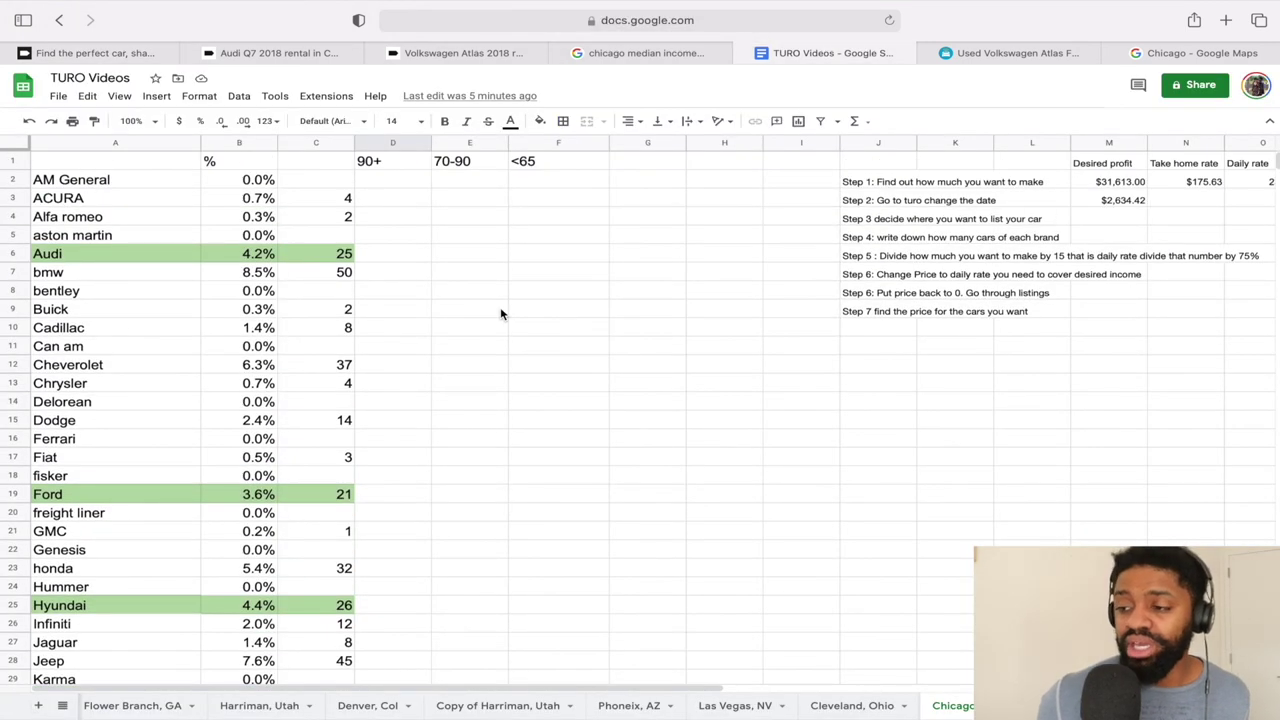
scroll(326, 254, "down", 8)
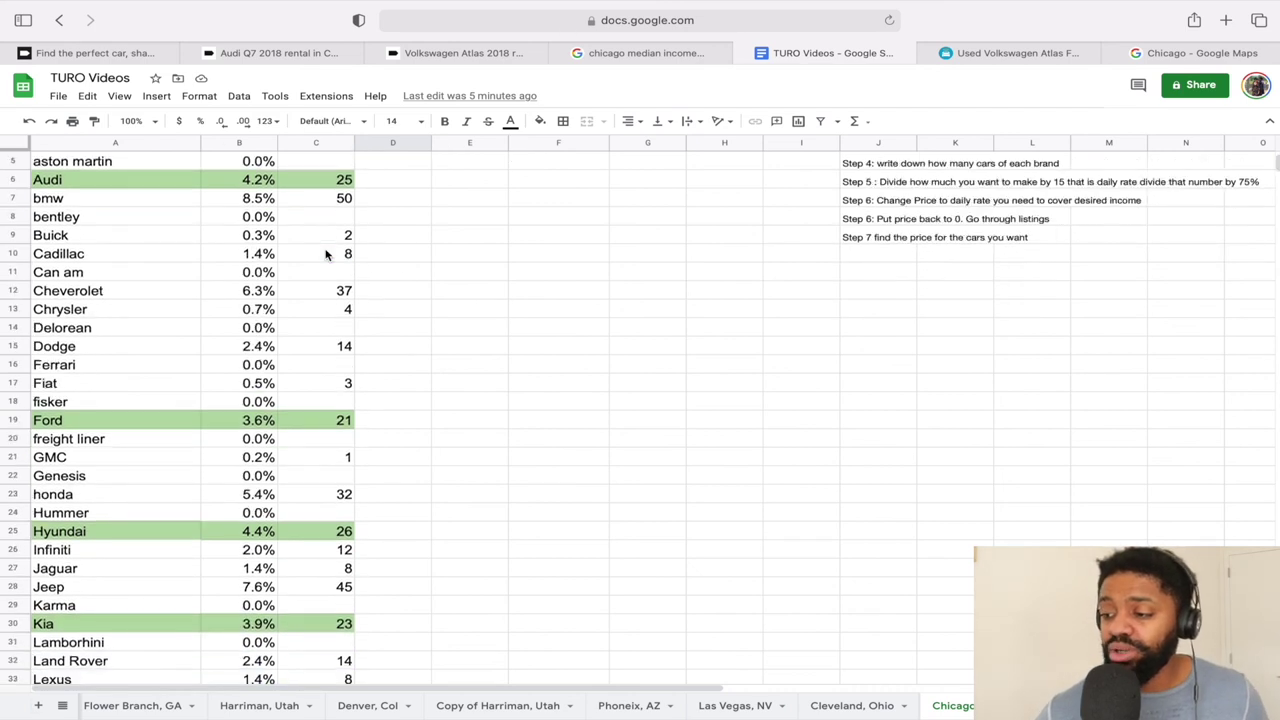
scroll(351, 490, "down", 5)
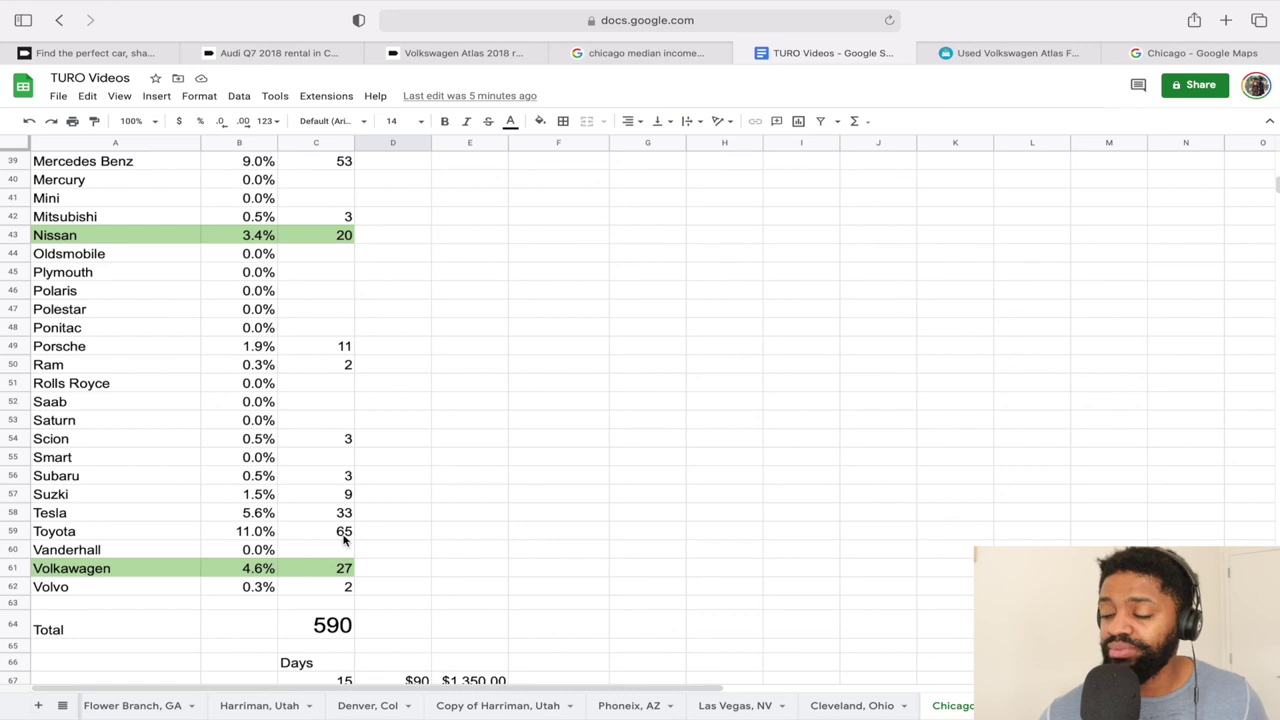
scroll(493, 473, "up", 7)
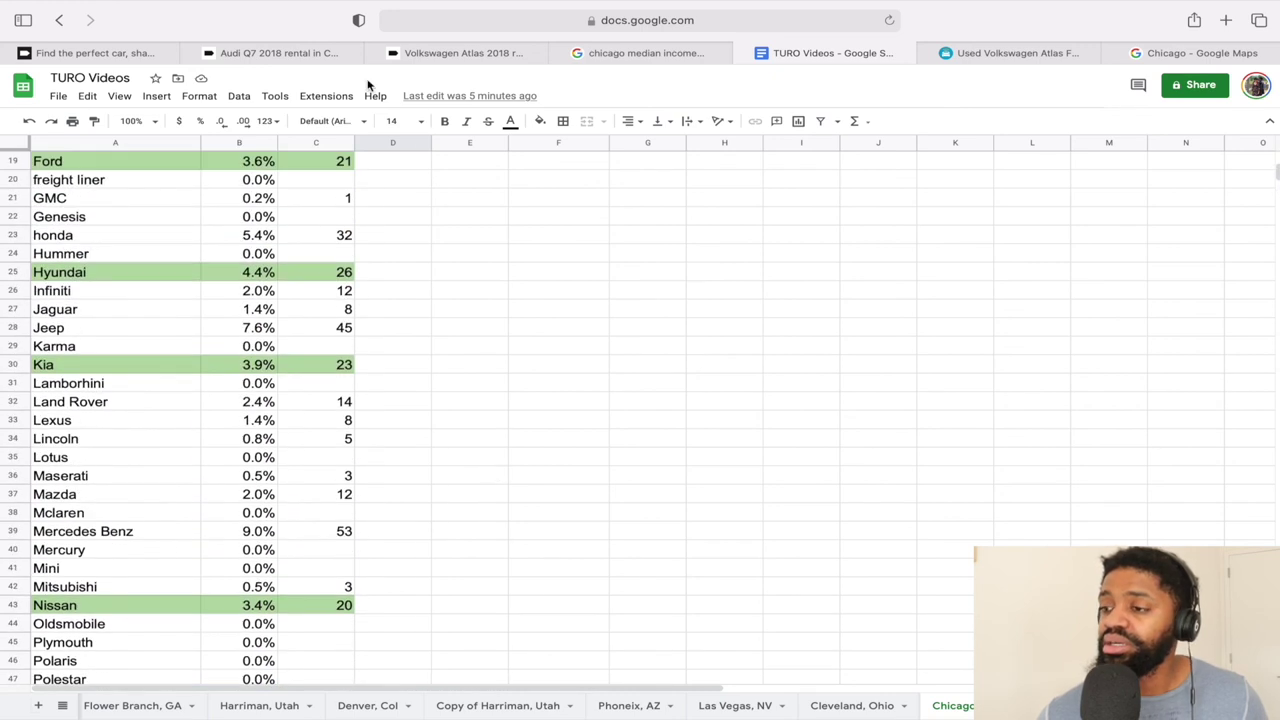
scroll(510, 282, "up", 6)
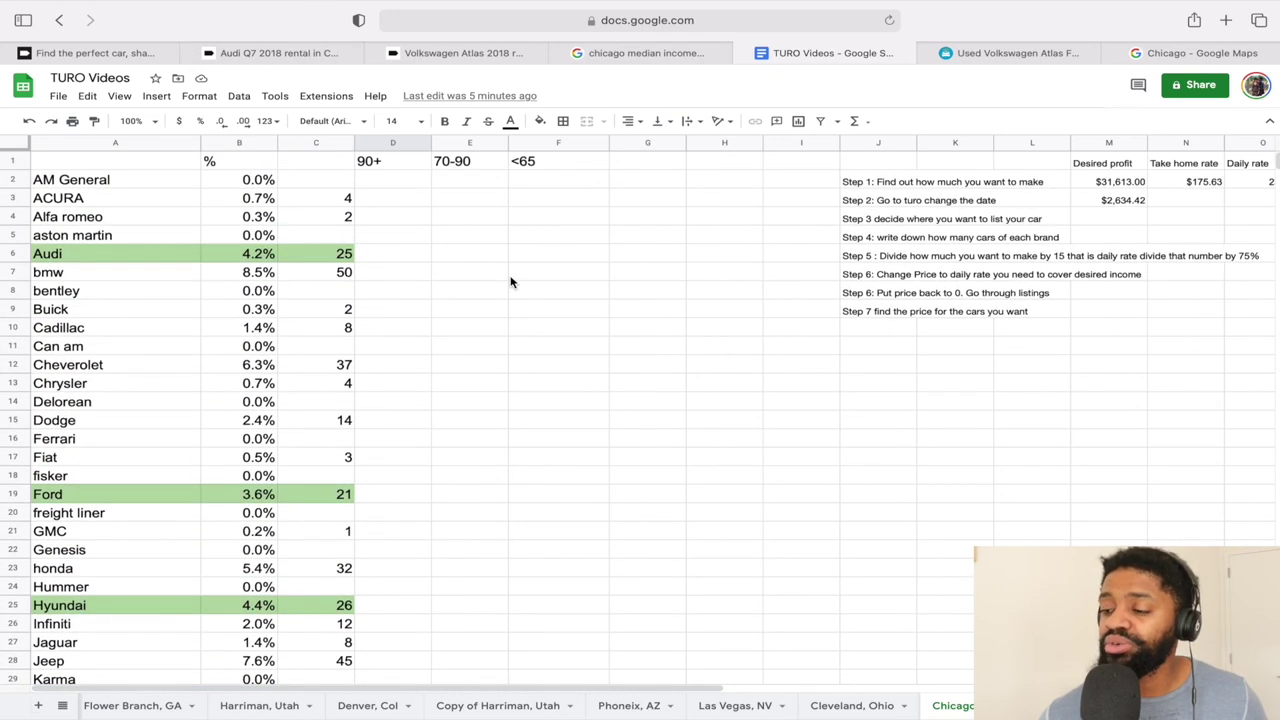
Return to the Turo search, filter it to BMW with a daily price from $60, and check the matching results.
left_click(72, 55)
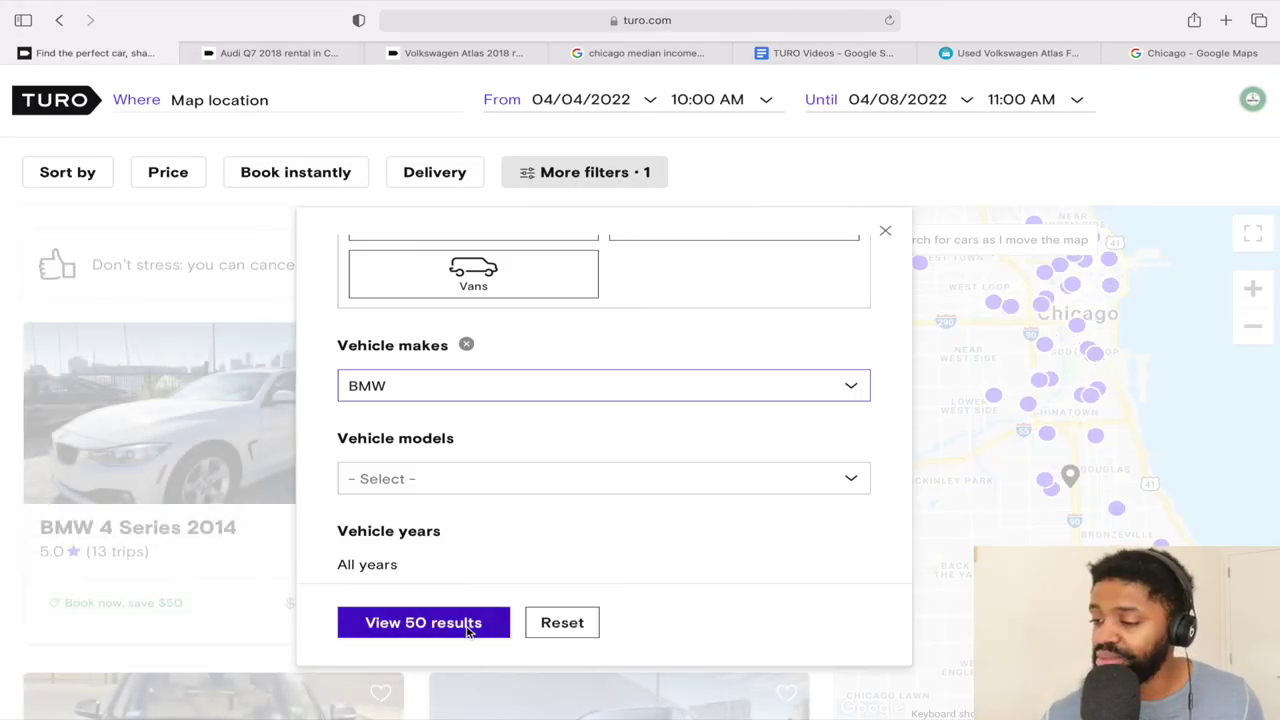
left_click(466, 624)
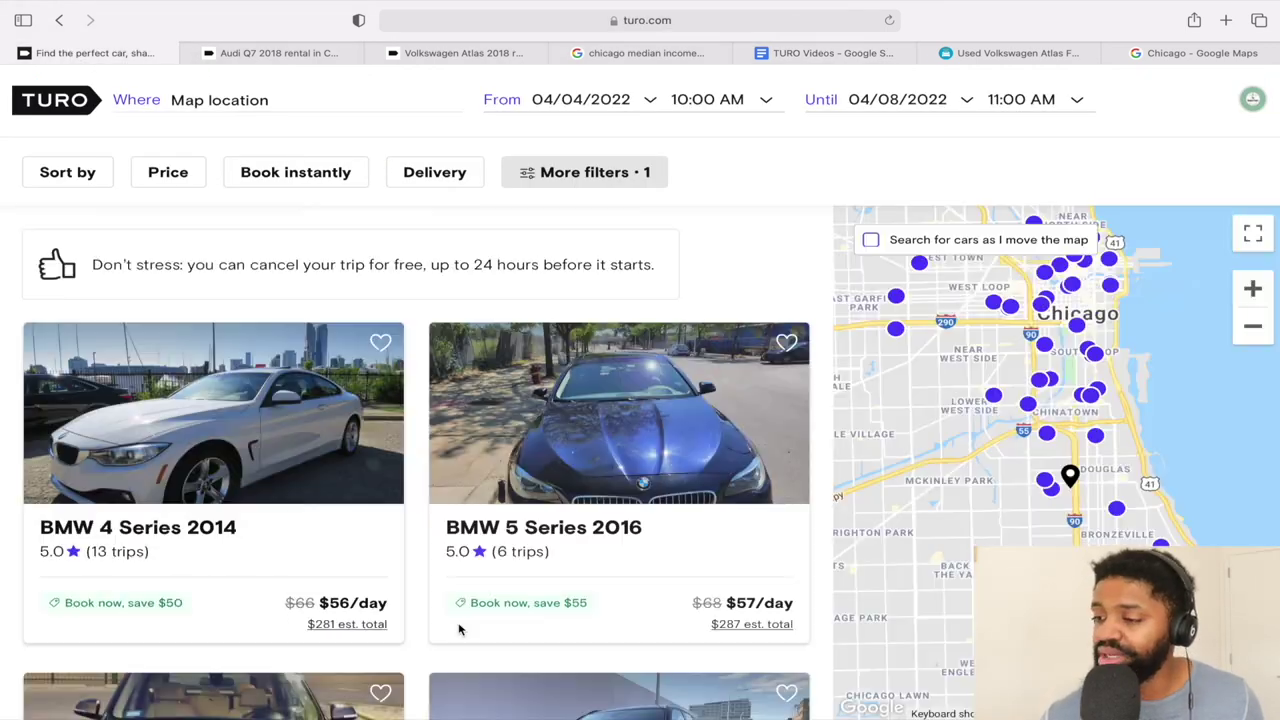
left_click(171, 178)
left_click_drag(167, 275, 258, 277)
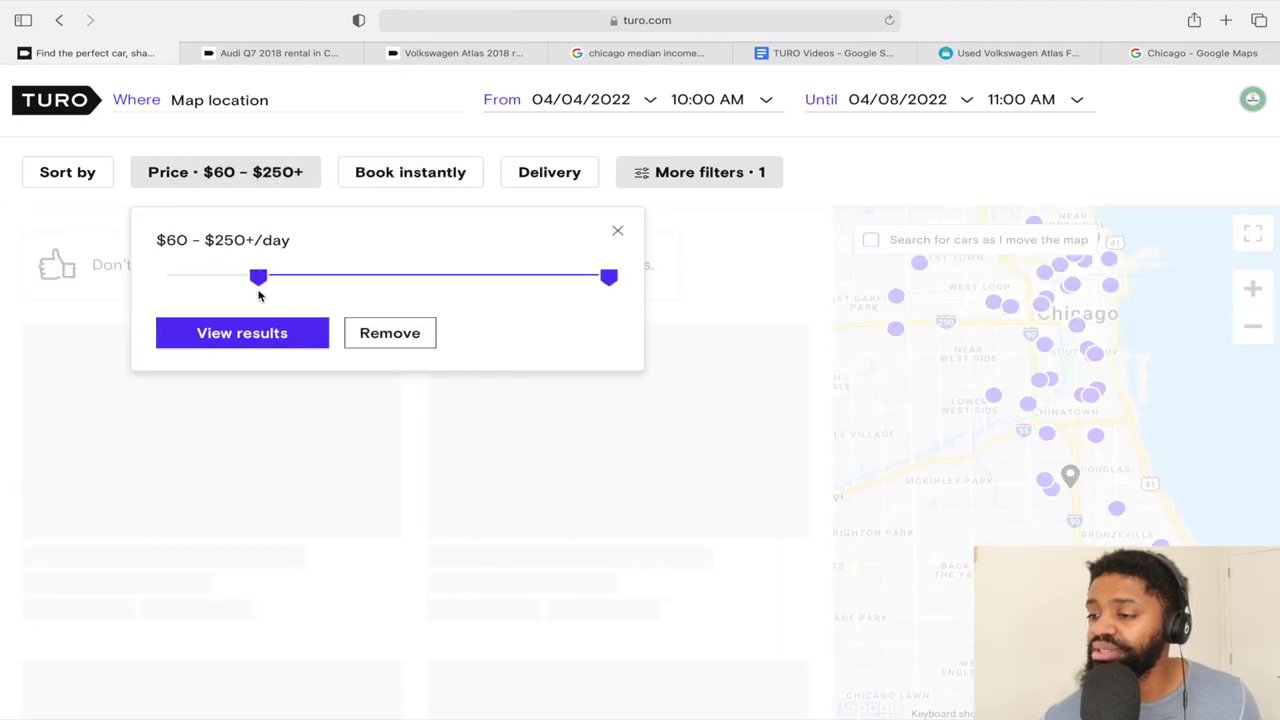
left_click(262, 333)
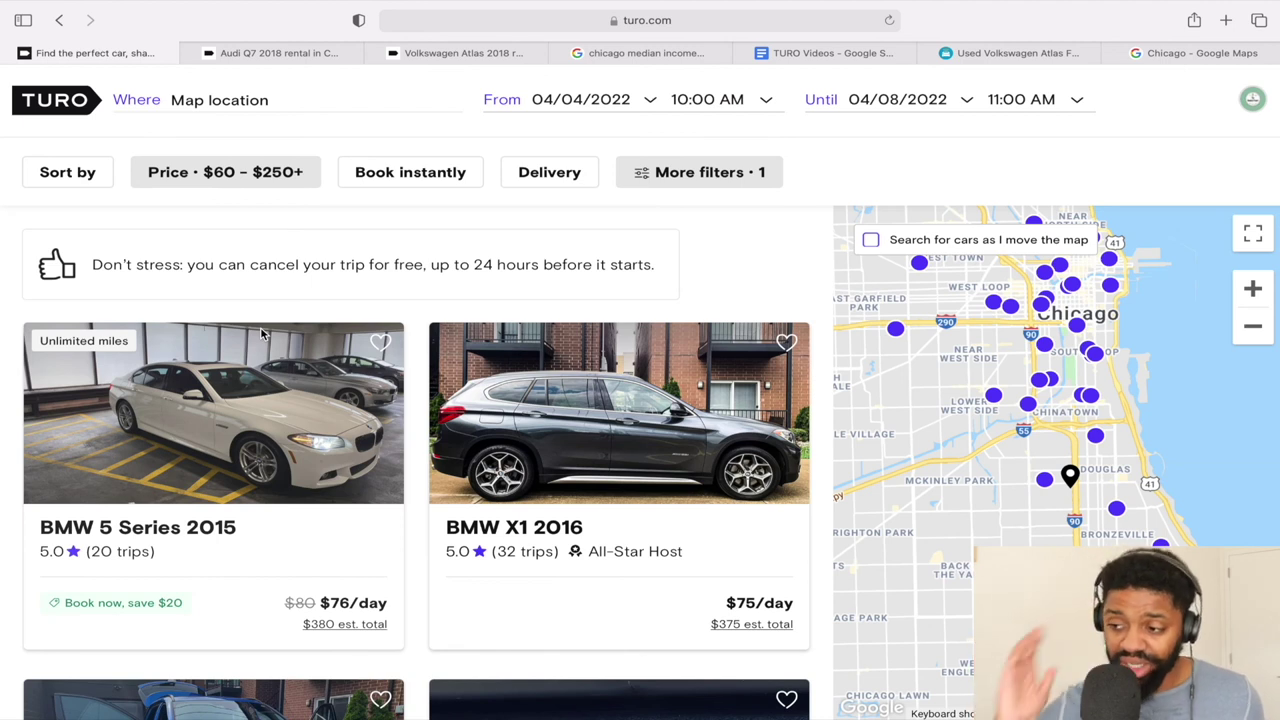
left_click(688, 173)
scroll(563, 437, "down", 5)
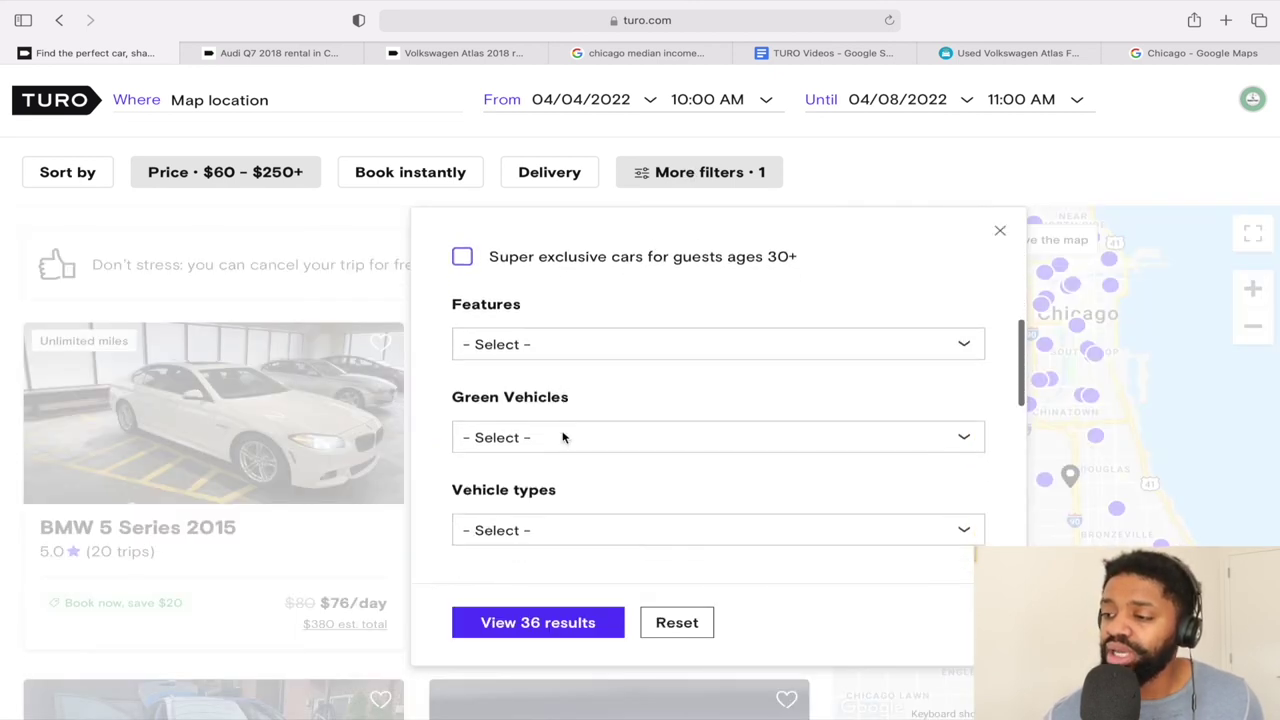
Raise the minimum daily price for the BMW search to $90.
left_click(220, 209)
left_click(225, 174)
left_click_drag(257, 277, 313, 277)
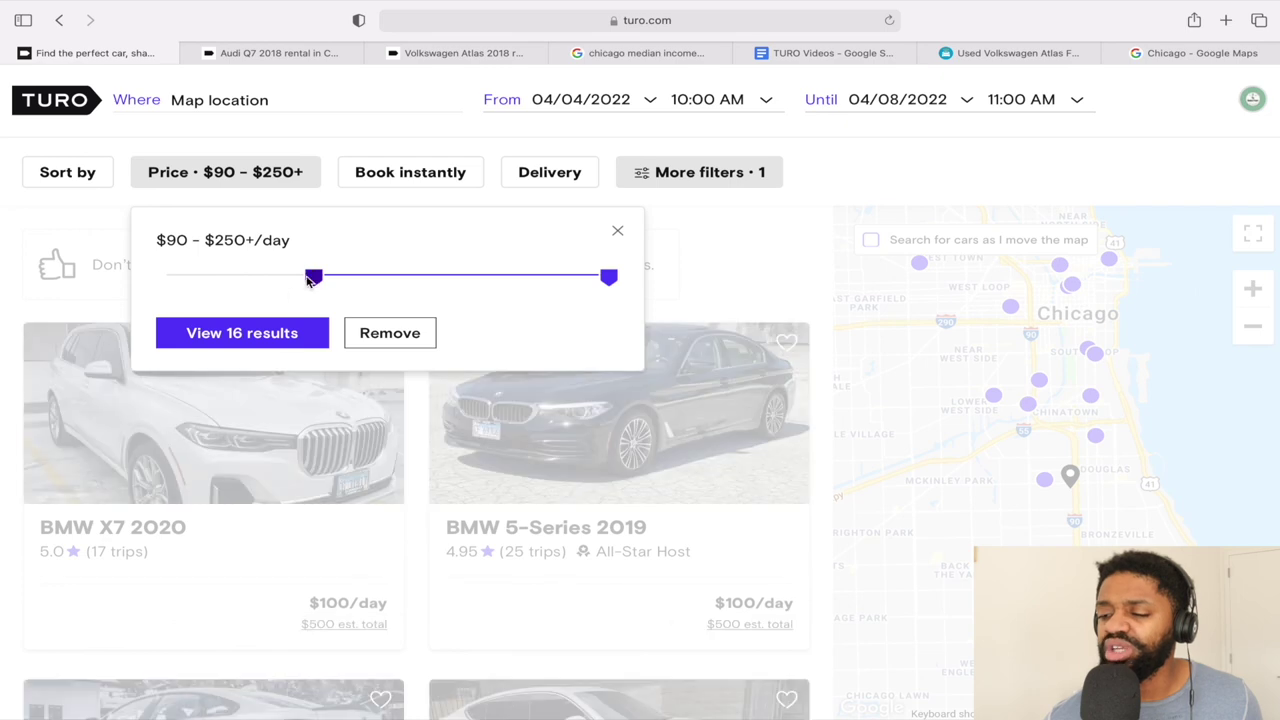
Check how many BMW listings from $90 per day match the Cars and SUVs vehicle types, one at a time.
left_click(694, 176)
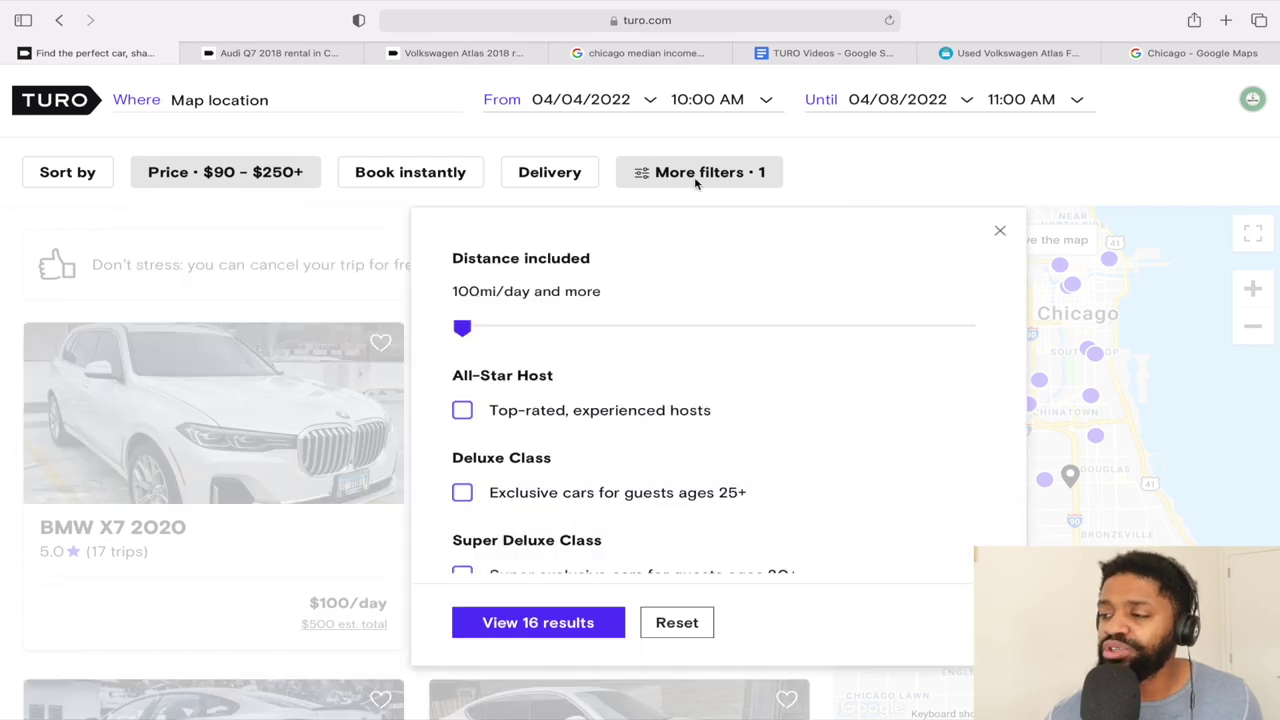
scroll(643, 437, "down", 10)
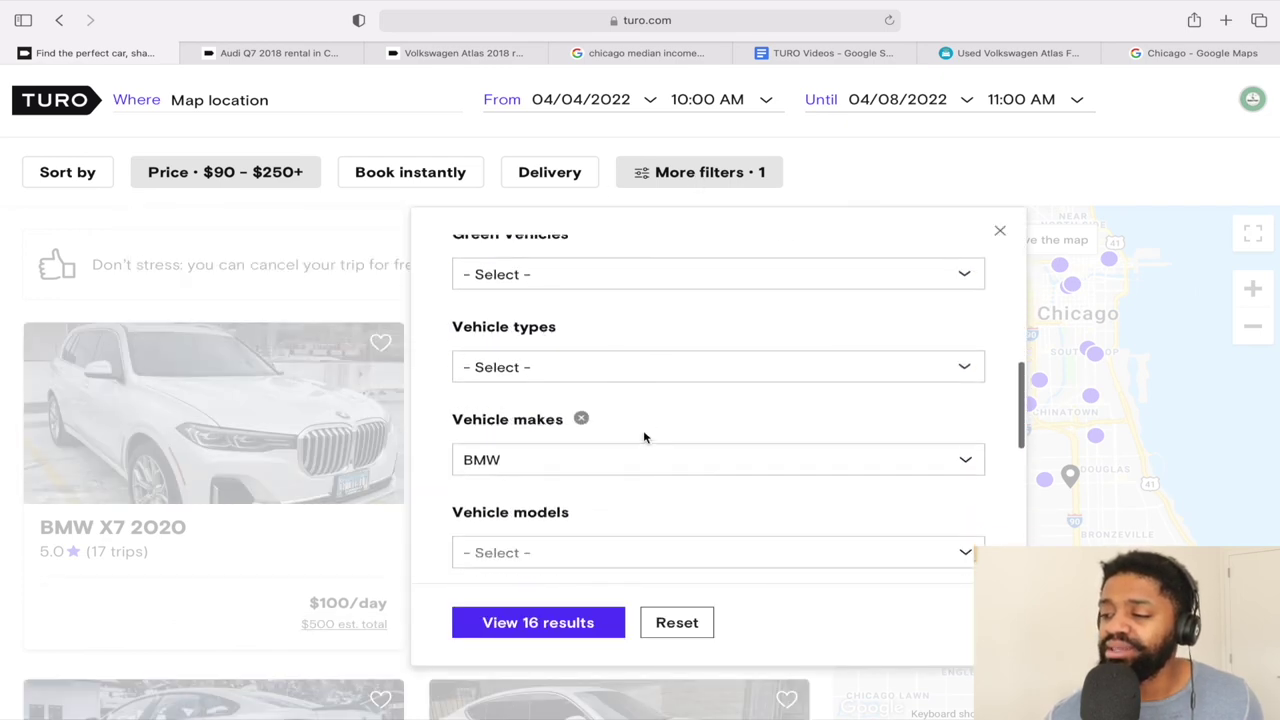
scroll(643, 437, "down", 3)
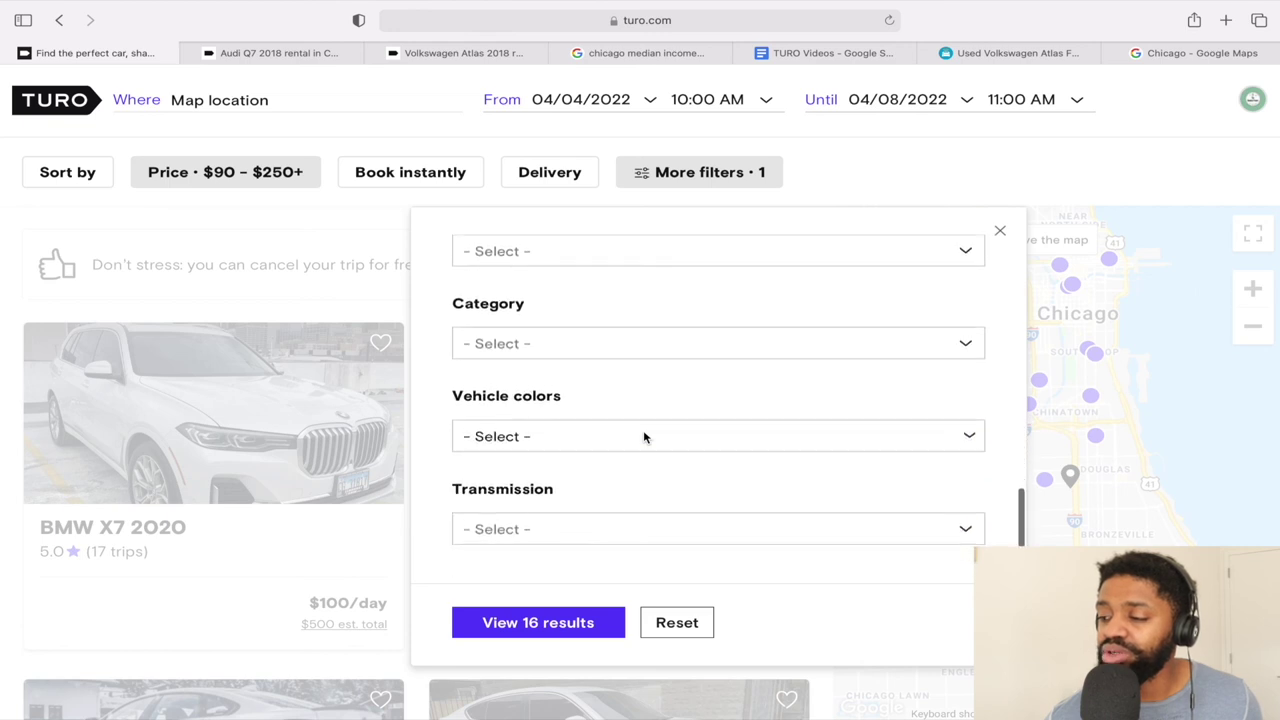
scroll(643, 437, "up", 6)
scroll(643, 437, "up", 1)
left_click(599, 391)
left_click(586, 438)
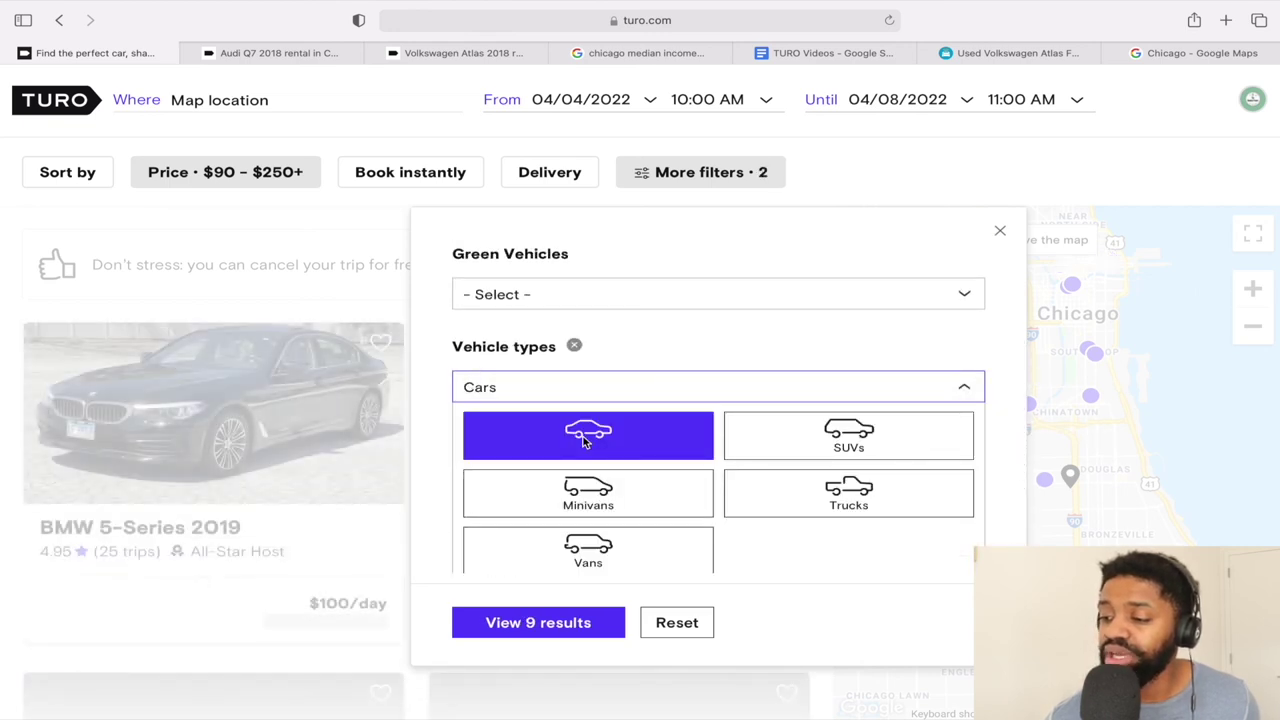
left_click(586, 441)
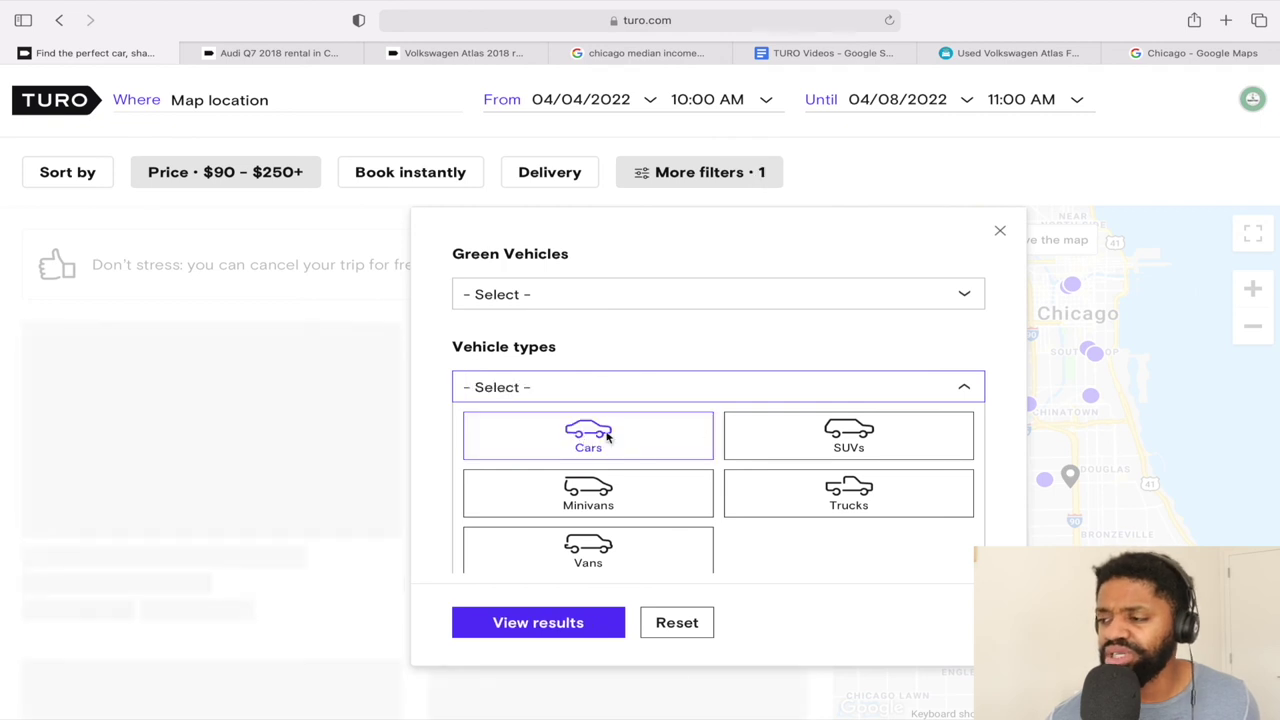
left_click(846, 436)
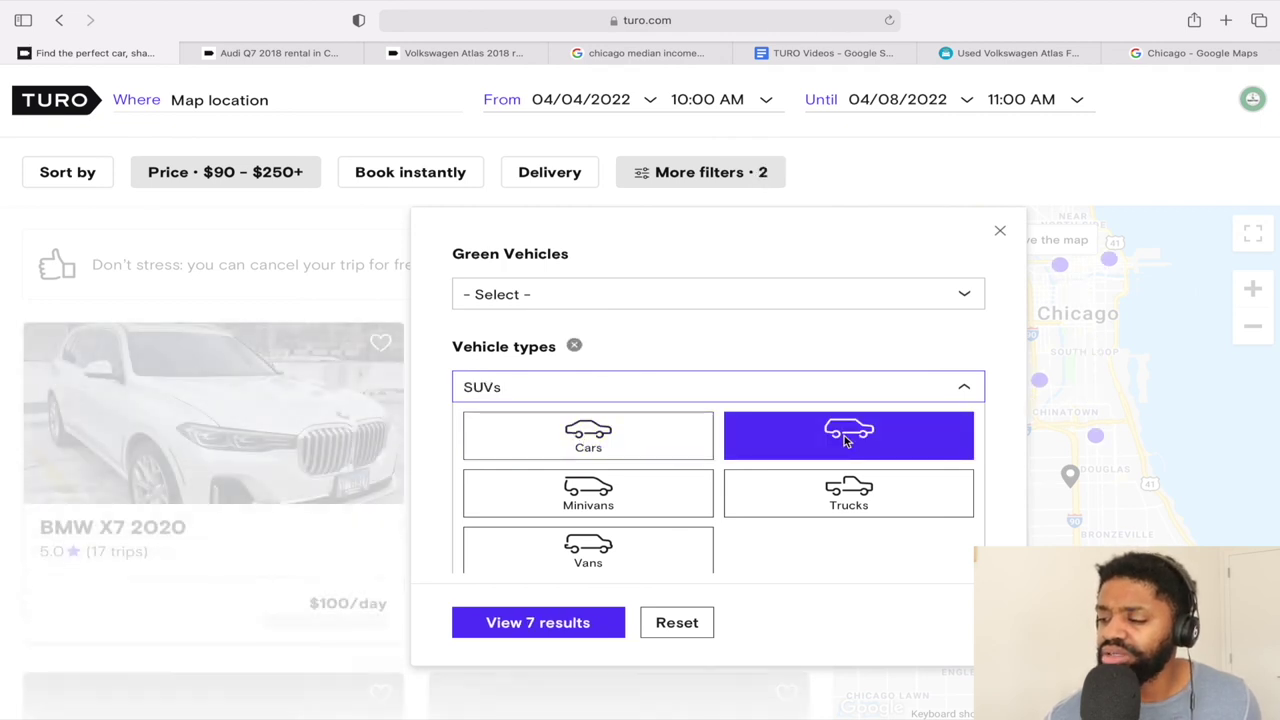
Check how many BMW listings from $90 per day match the Minivans, Trucks and Vans vehicle types.
left_click(612, 490)
left_click(795, 450)
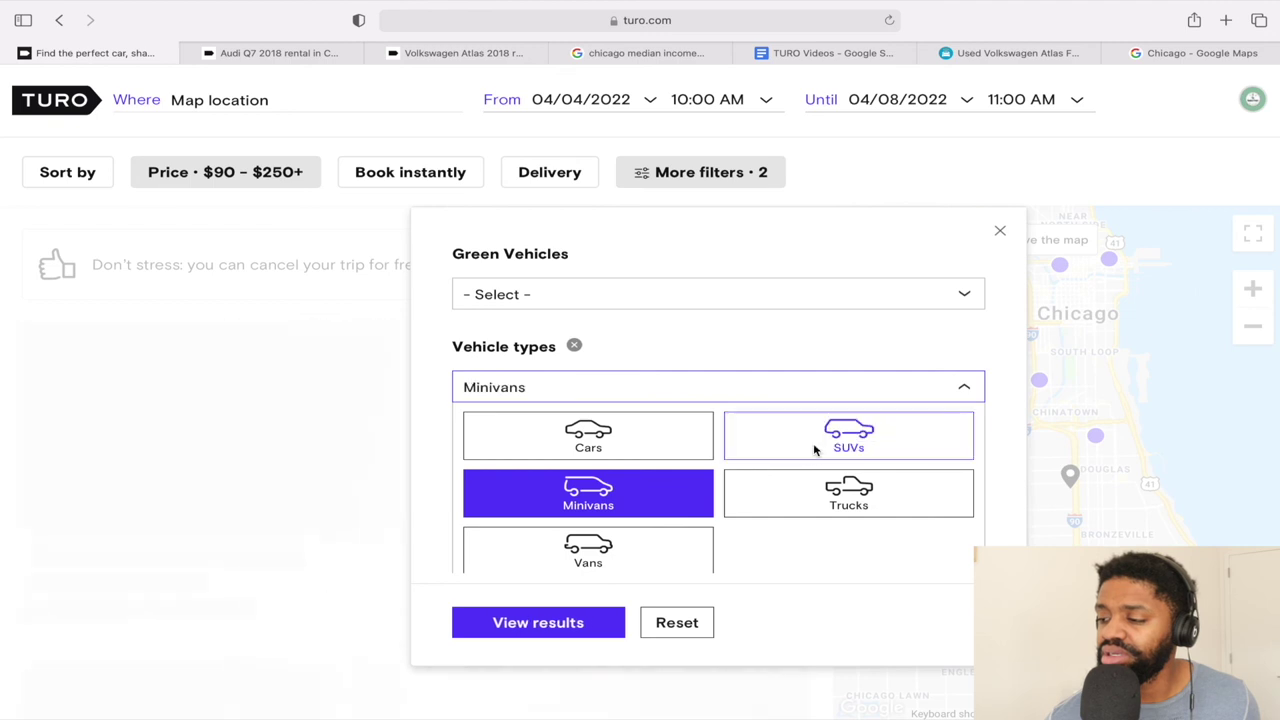
left_click(818, 487)
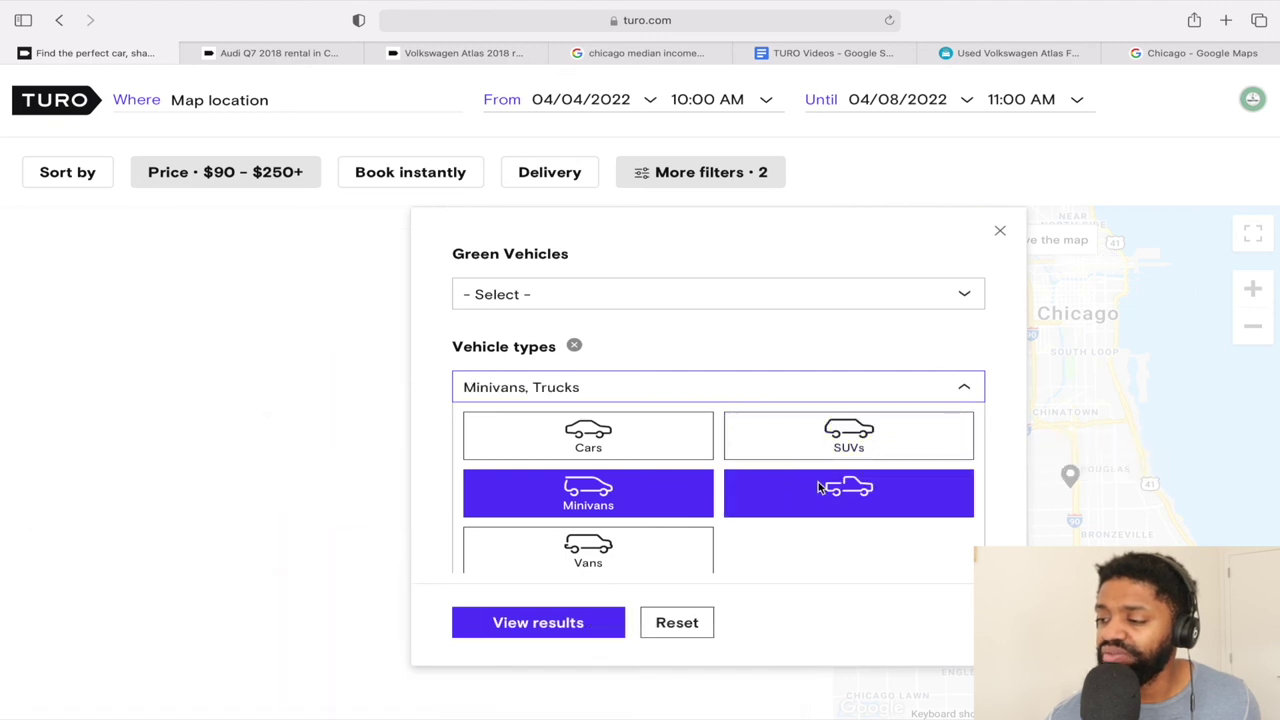
left_click(628, 500)
left_click(605, 541)
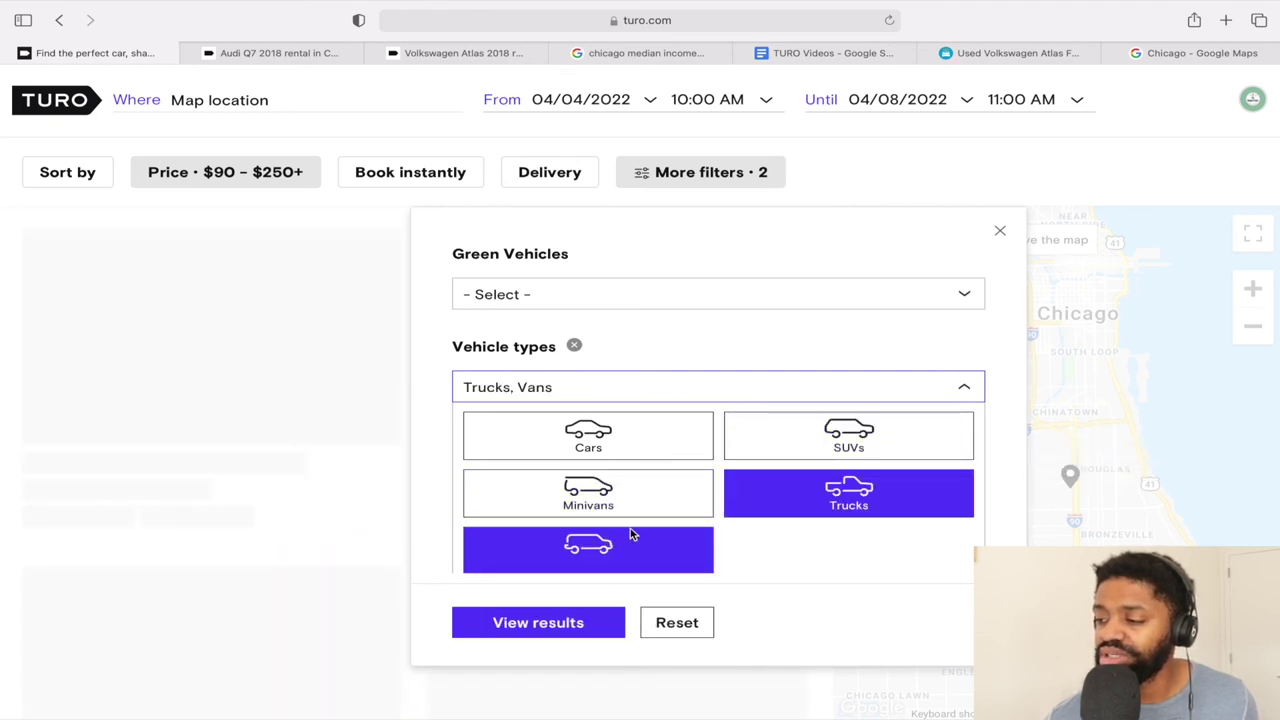
left_click(868, 490)
Widen the BMW search to Vans, Cars and SUVs at any daily price and compare the listings' prices.
left_click(624, 446)
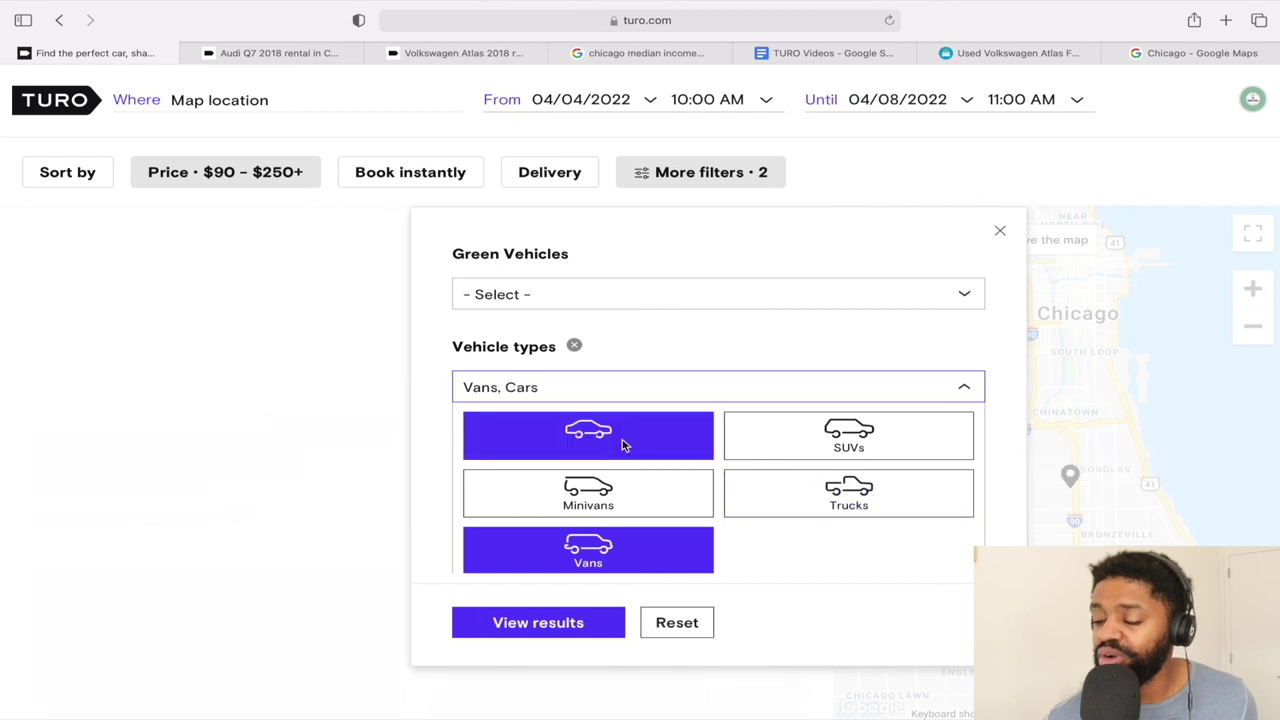
left_click(851, 437)
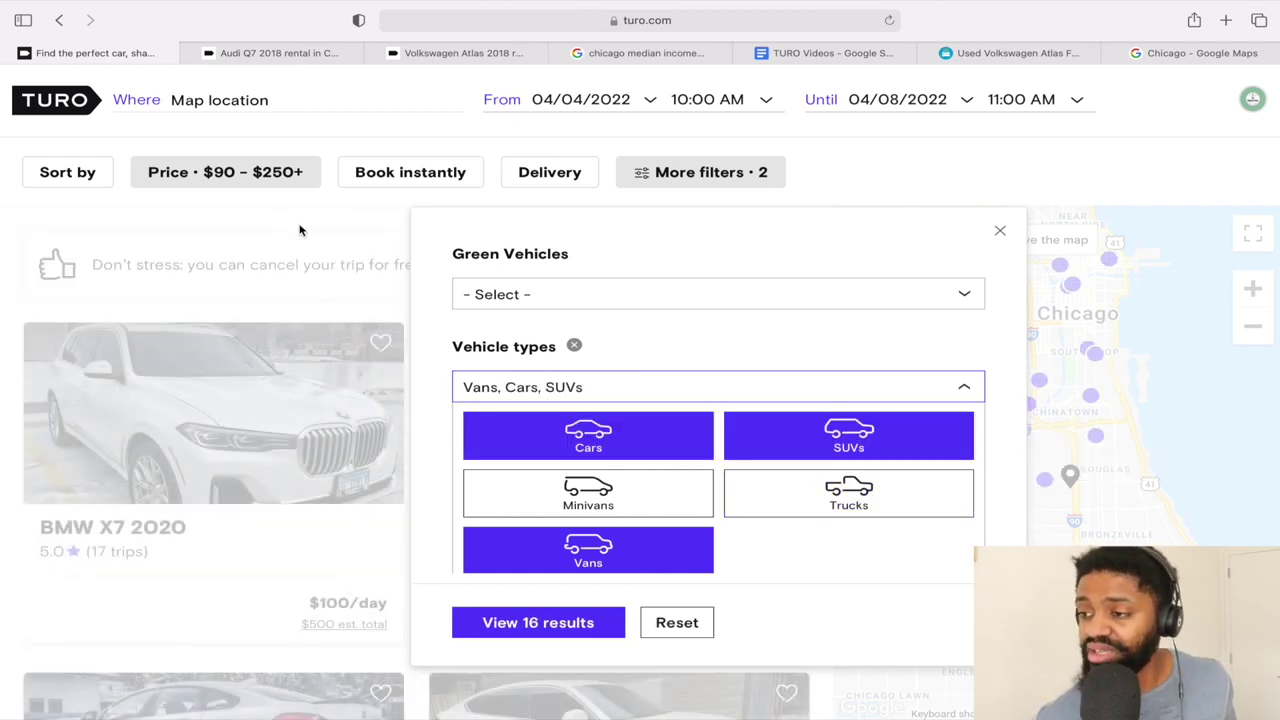
left_click(222, 176)
left_click_drag(308, 280, 137, 269)
scroll(578, 540, "down", 2)
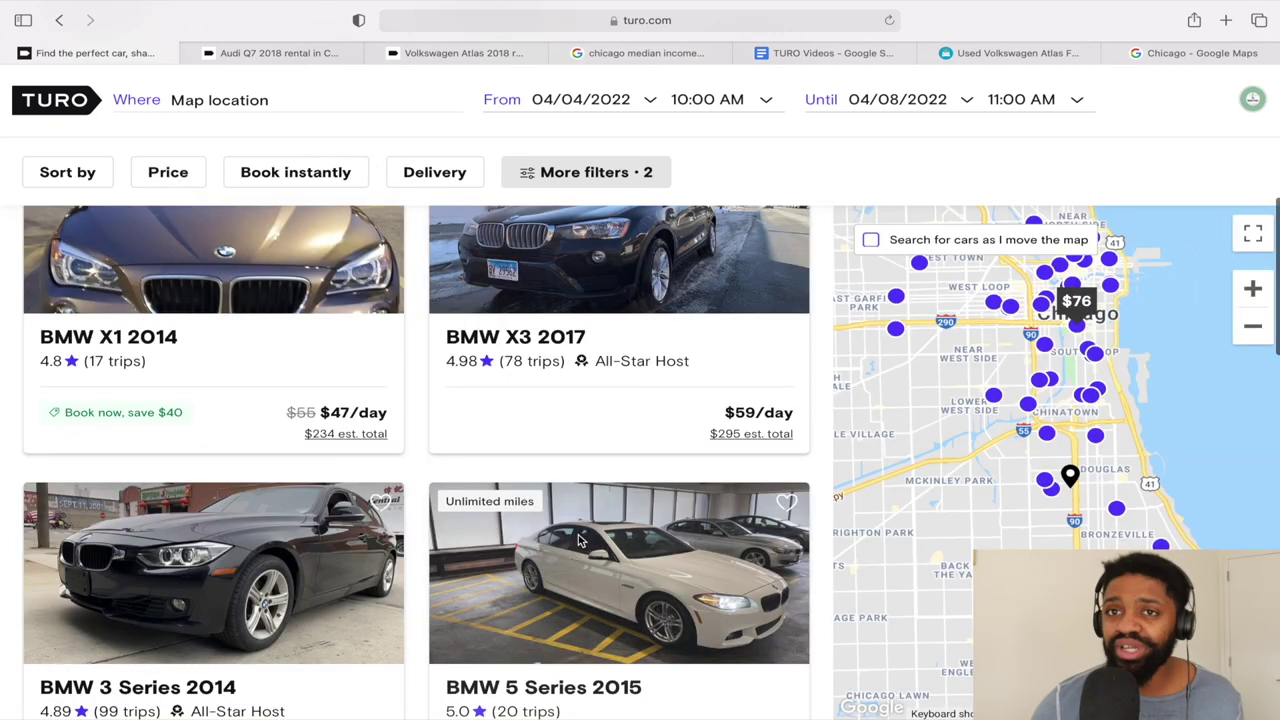
scroll(578, 540, "down", 5)
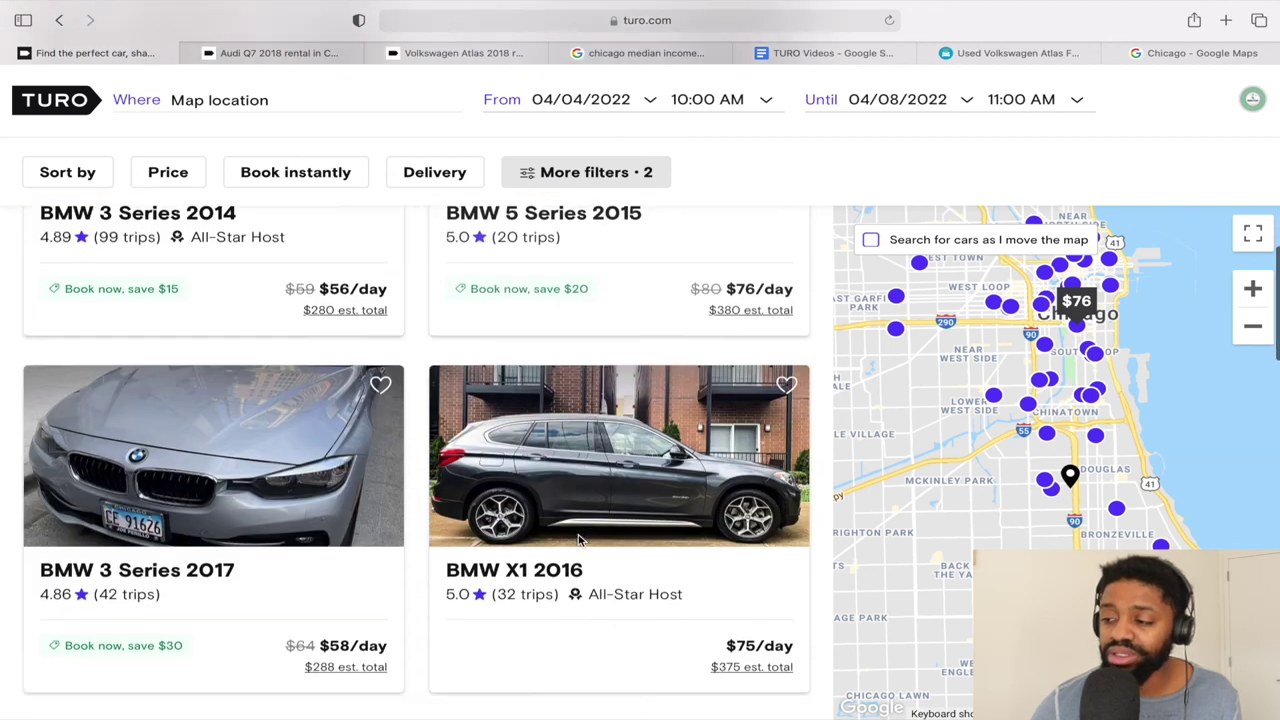
scroll(578, 540, "down", 1)
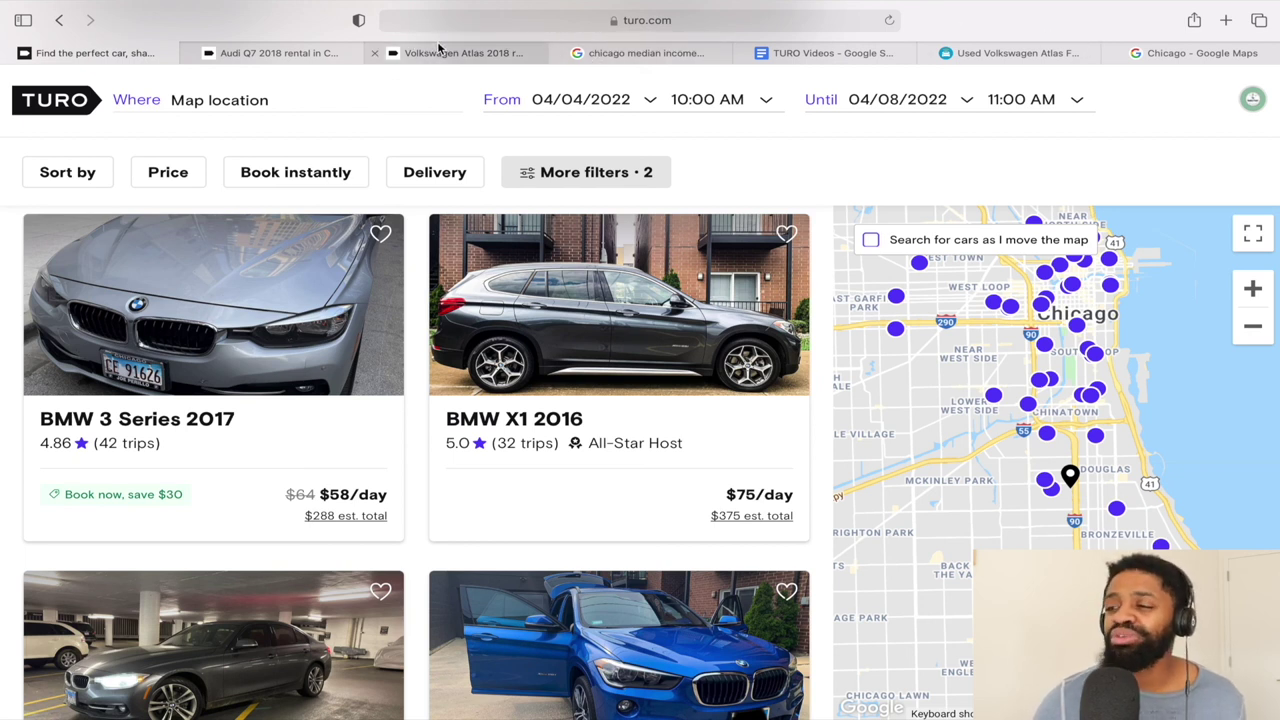
Switch to the TURO Videos spreadsheet and look through the Chicago car counts for another make to research.
left_click(833, 50)
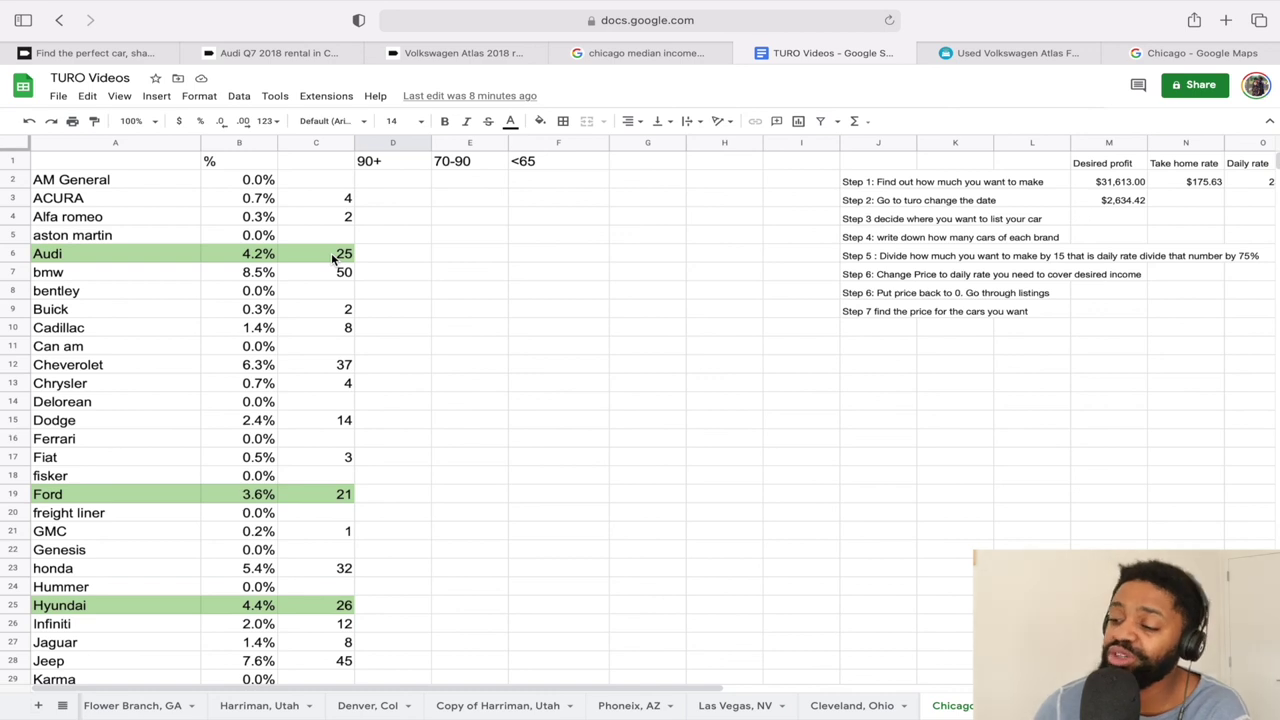
scroll(333, 259, "down", 3)
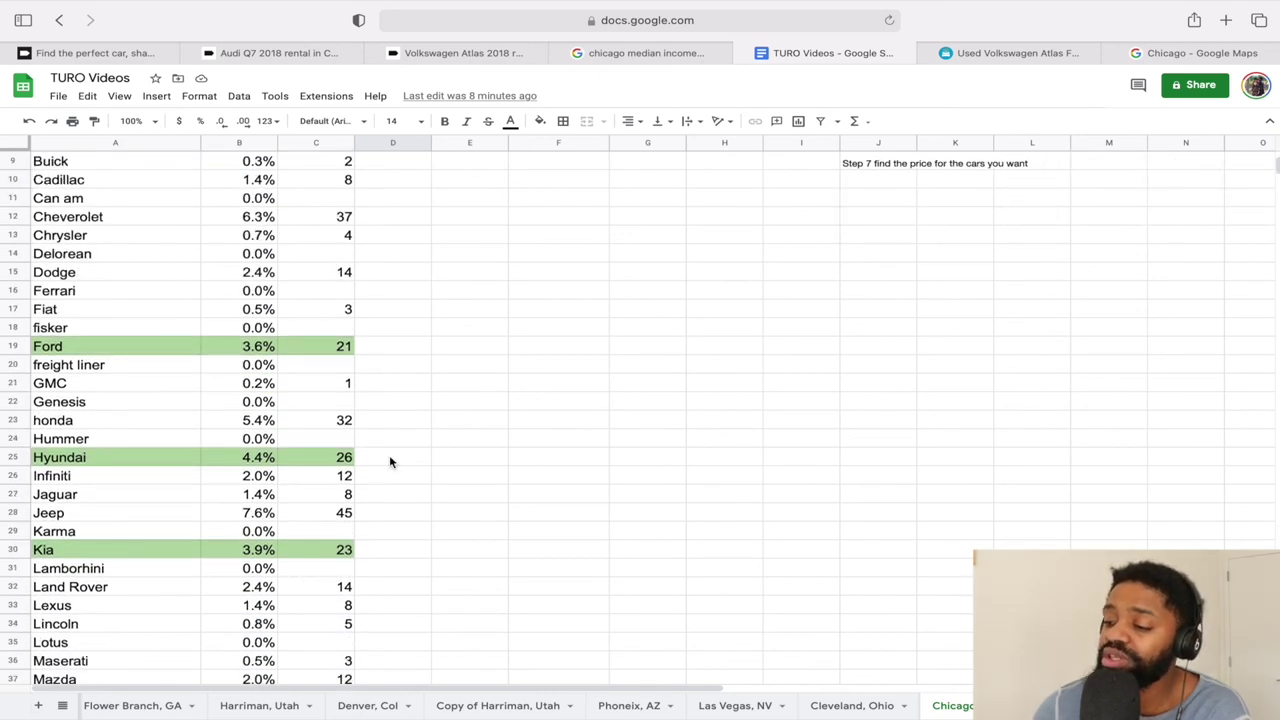
scroll(389, 455, "down", 2)
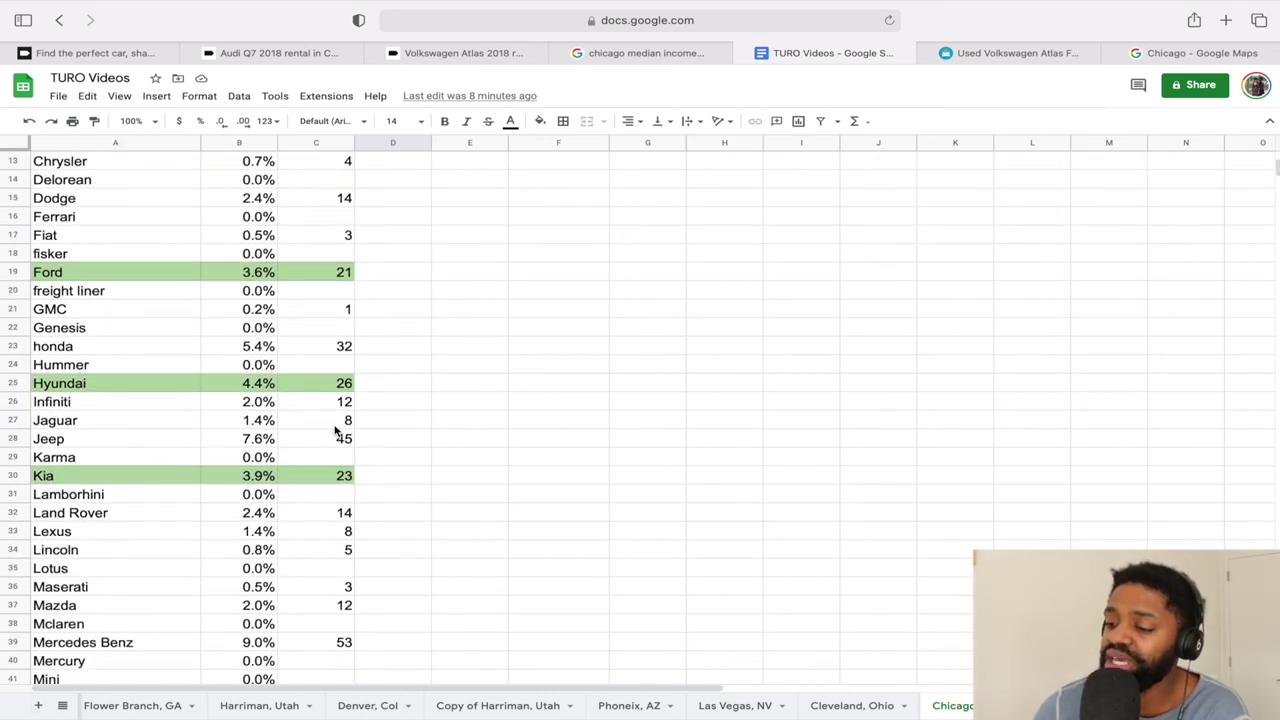
scroll(347, 543, "down", 1)
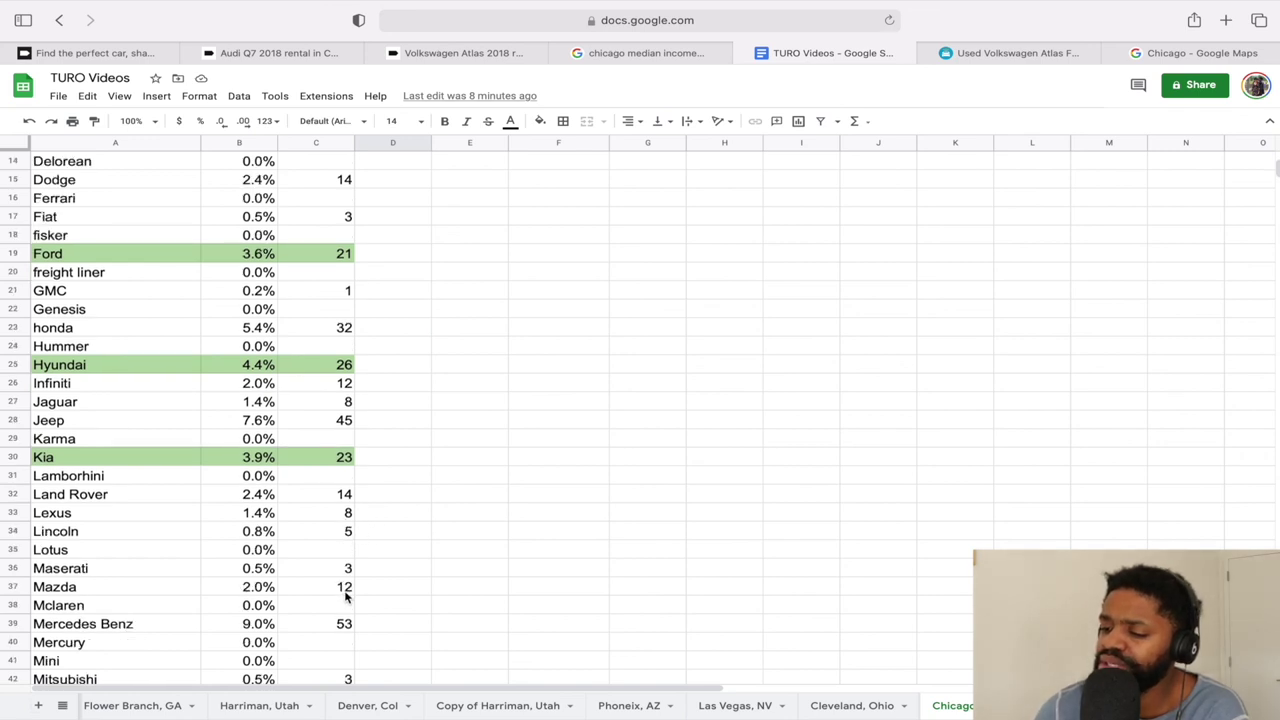
scroll(347, 590, "down", 3)
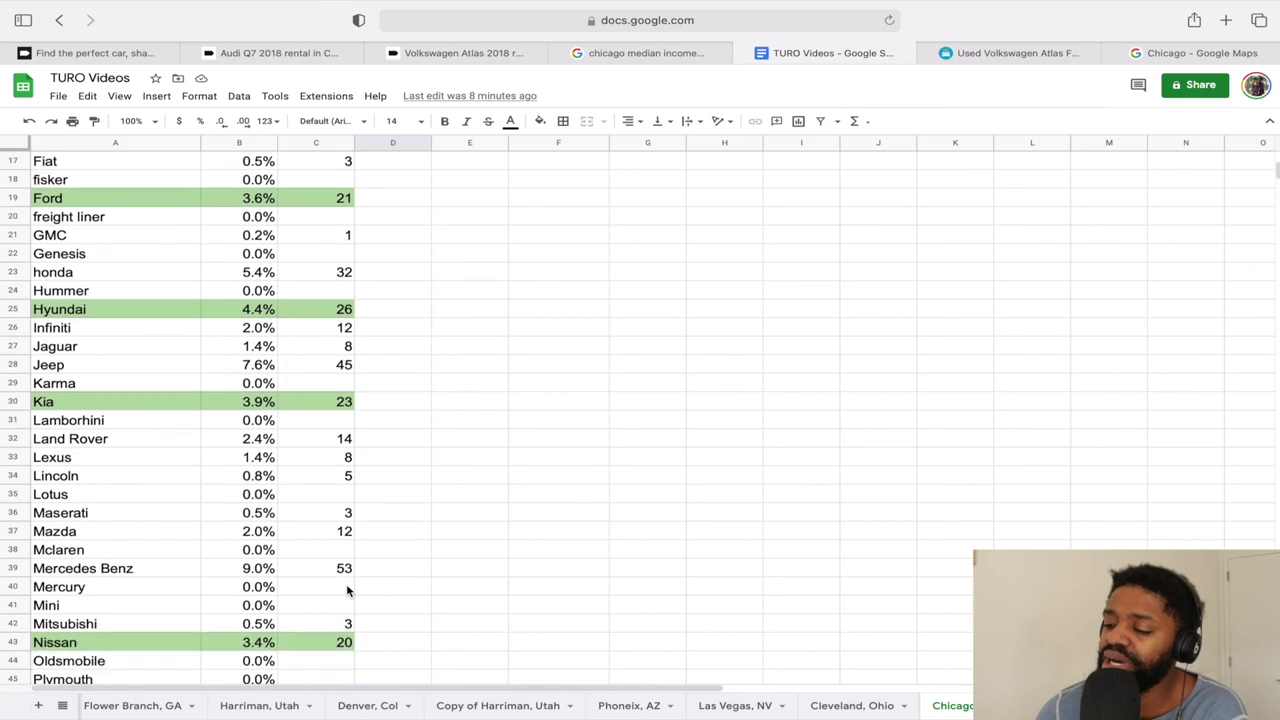
Return to the Turo search, filter it to Mazda at any price, and compare the daily prices of the listings.
left_click(103, 57)
left_click(463, 620)
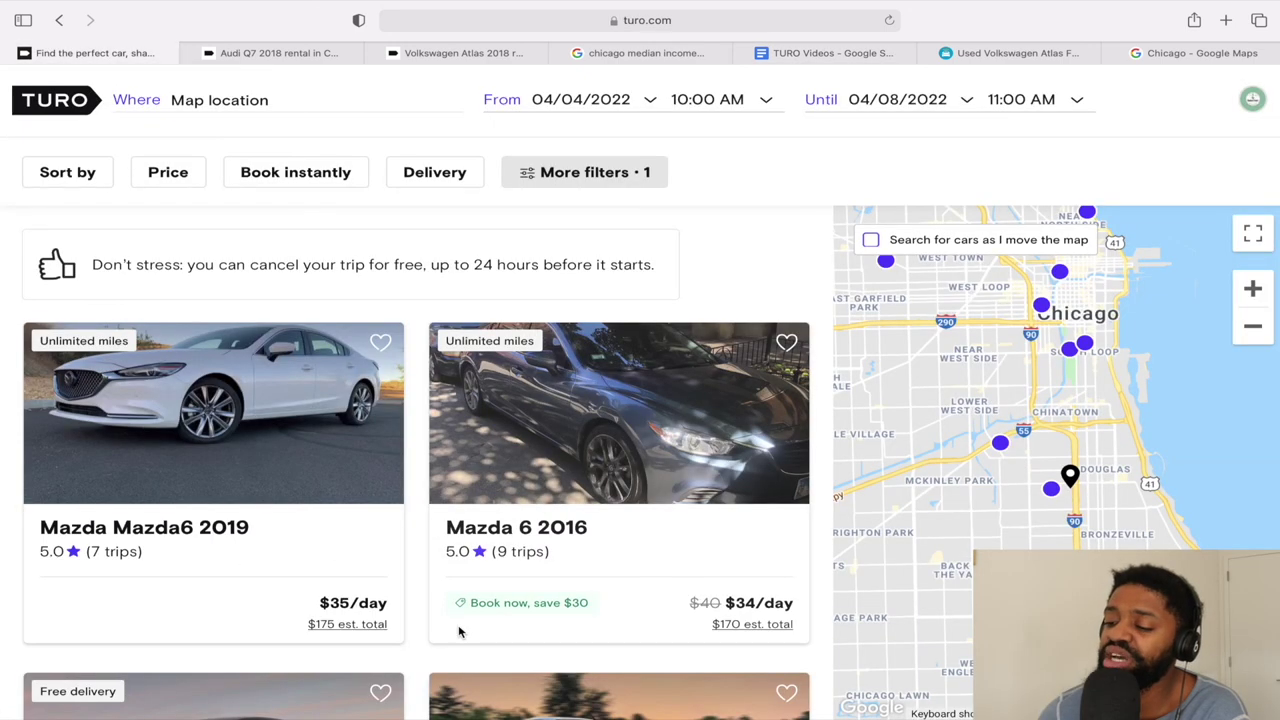
scroll(492, 489, "down", 5)
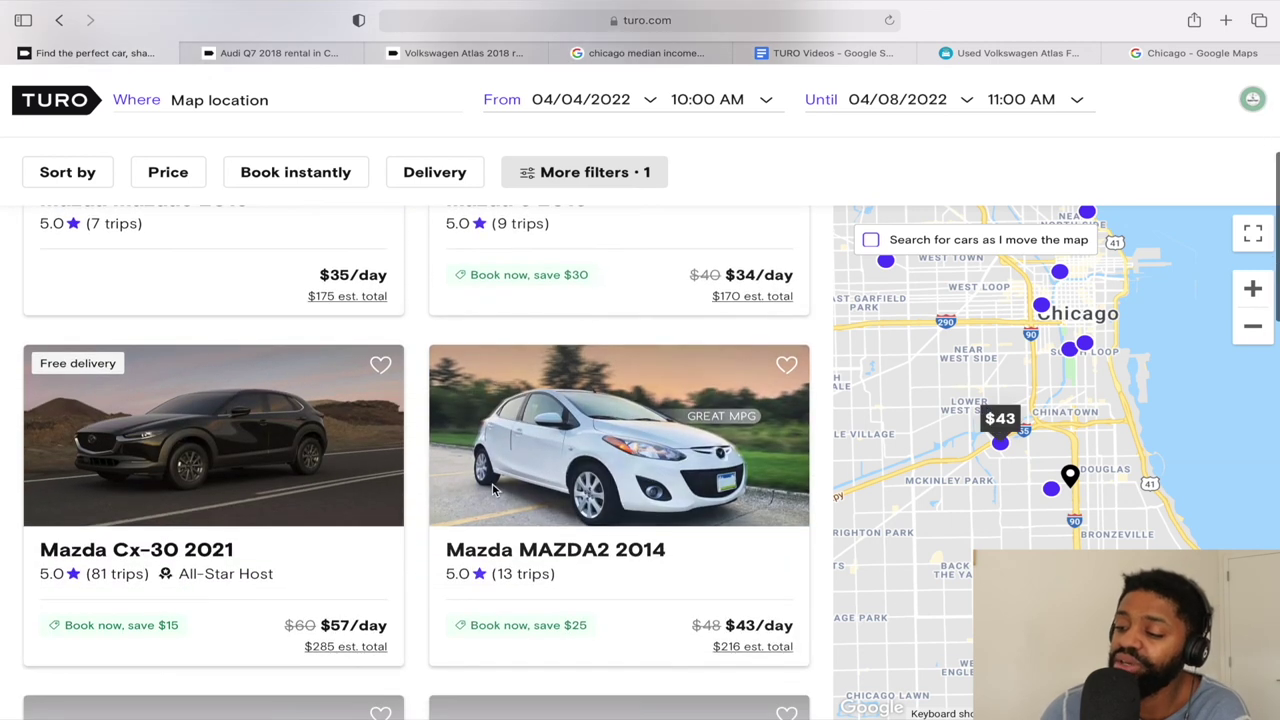
scroll(492, 489, "down", 5)
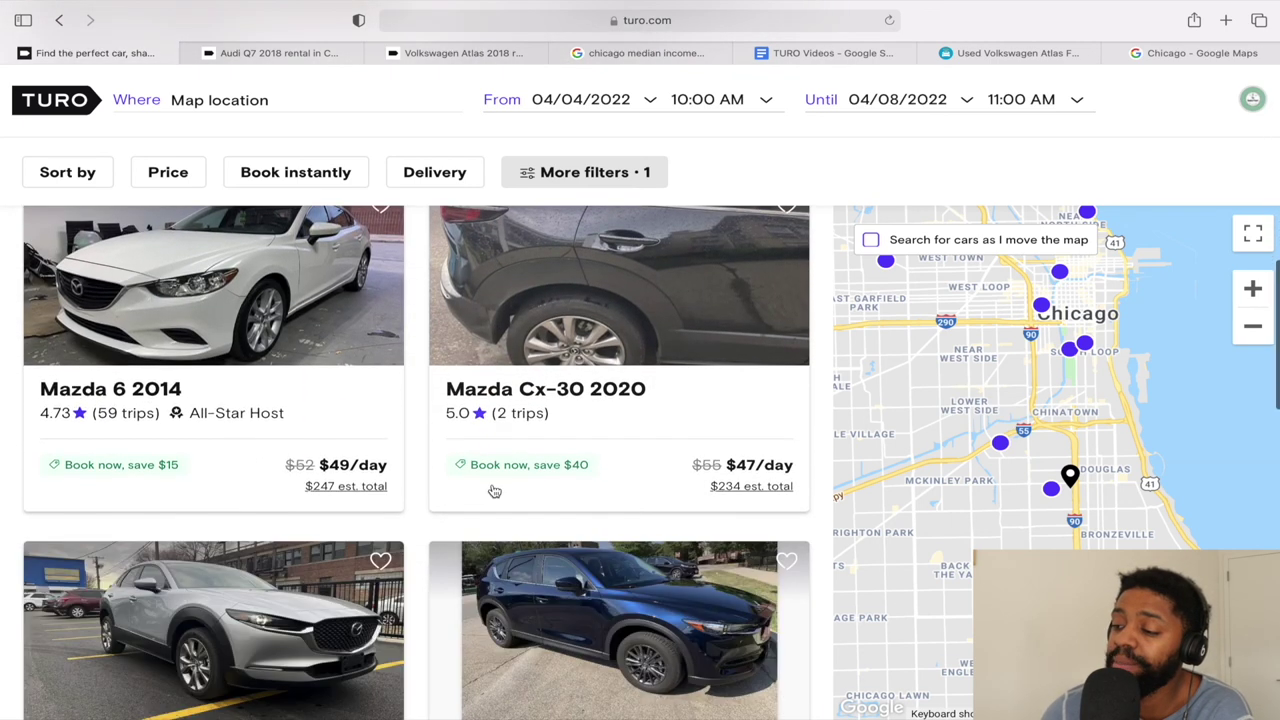
scroll(492, 489, "down", 5)
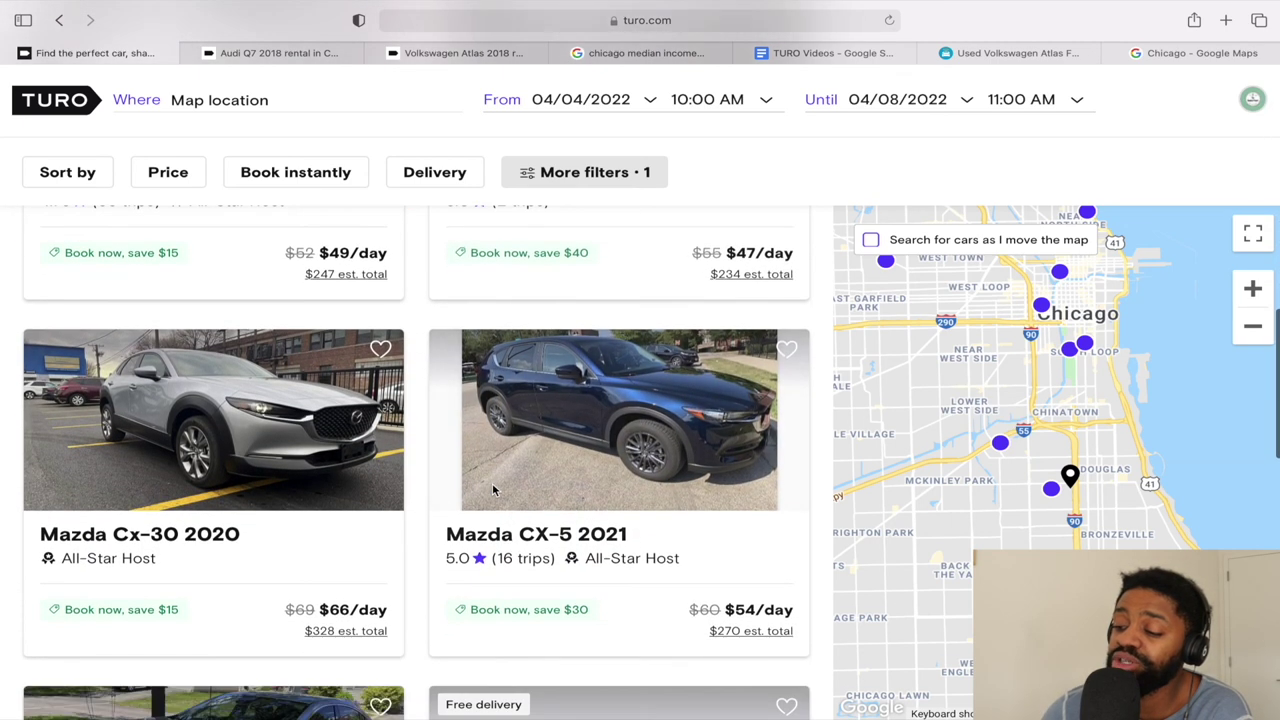
scroll(492, 489, "down", 5)
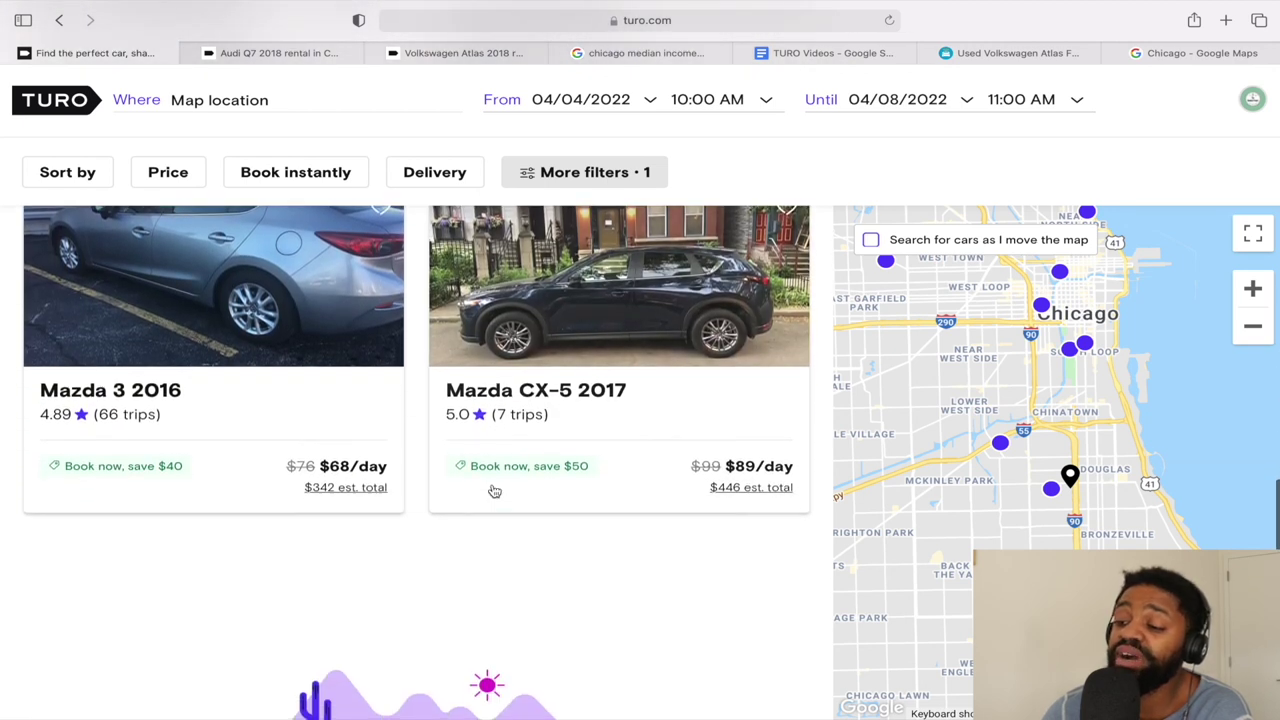
scroll(493, 489, "up", 3)
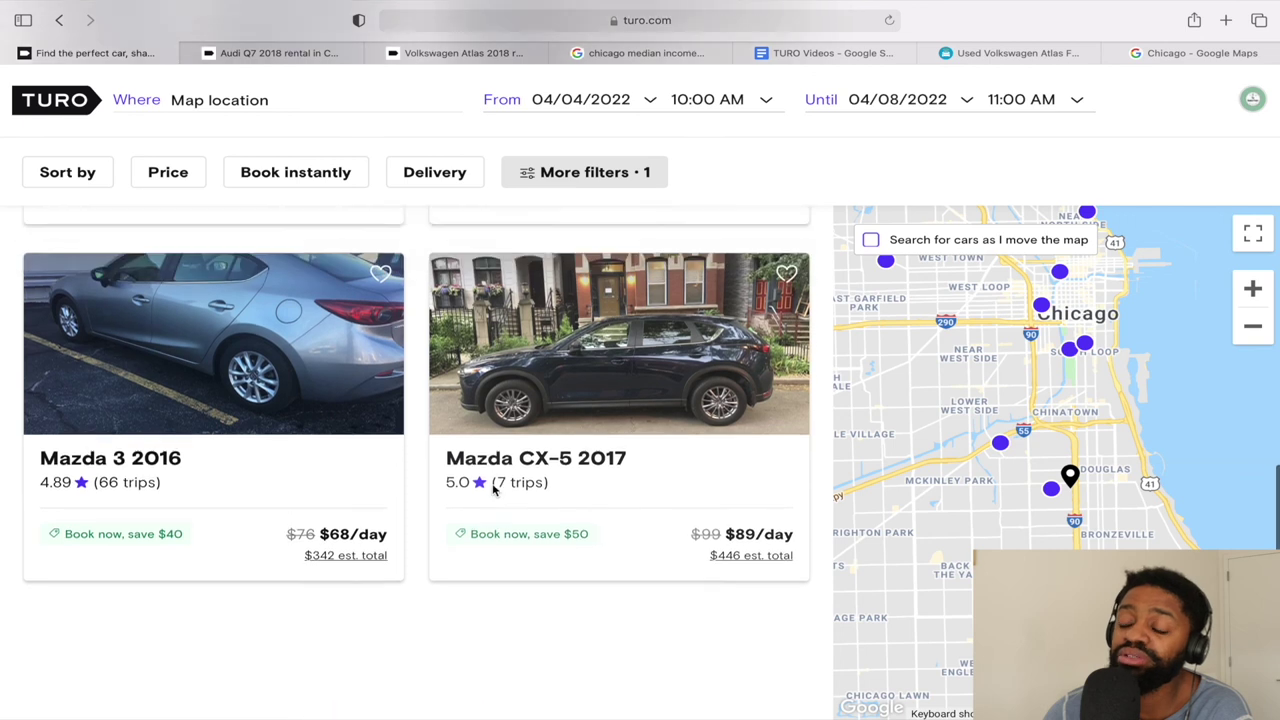
scroll(510, 390, "up", 2)
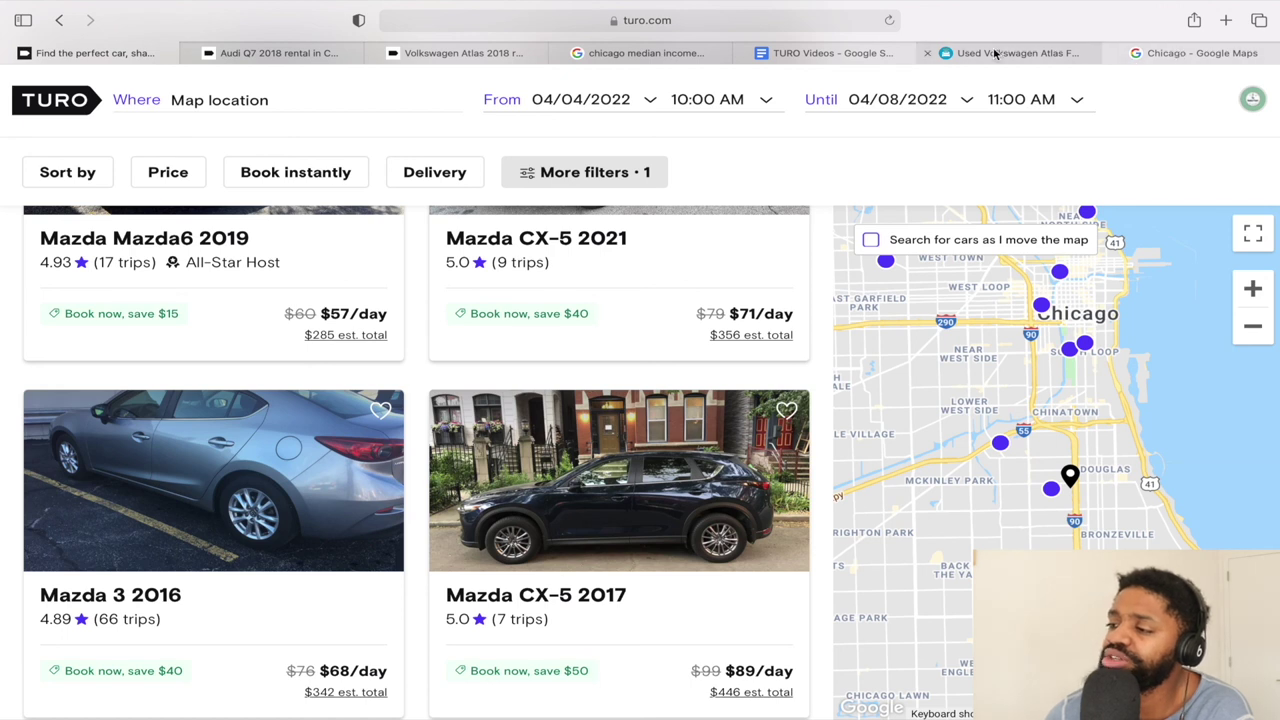
Consult the make counts in the TURO Videos spreadsheet, and filter the Turo search to Jaguar instead.
left_click(830, 53)
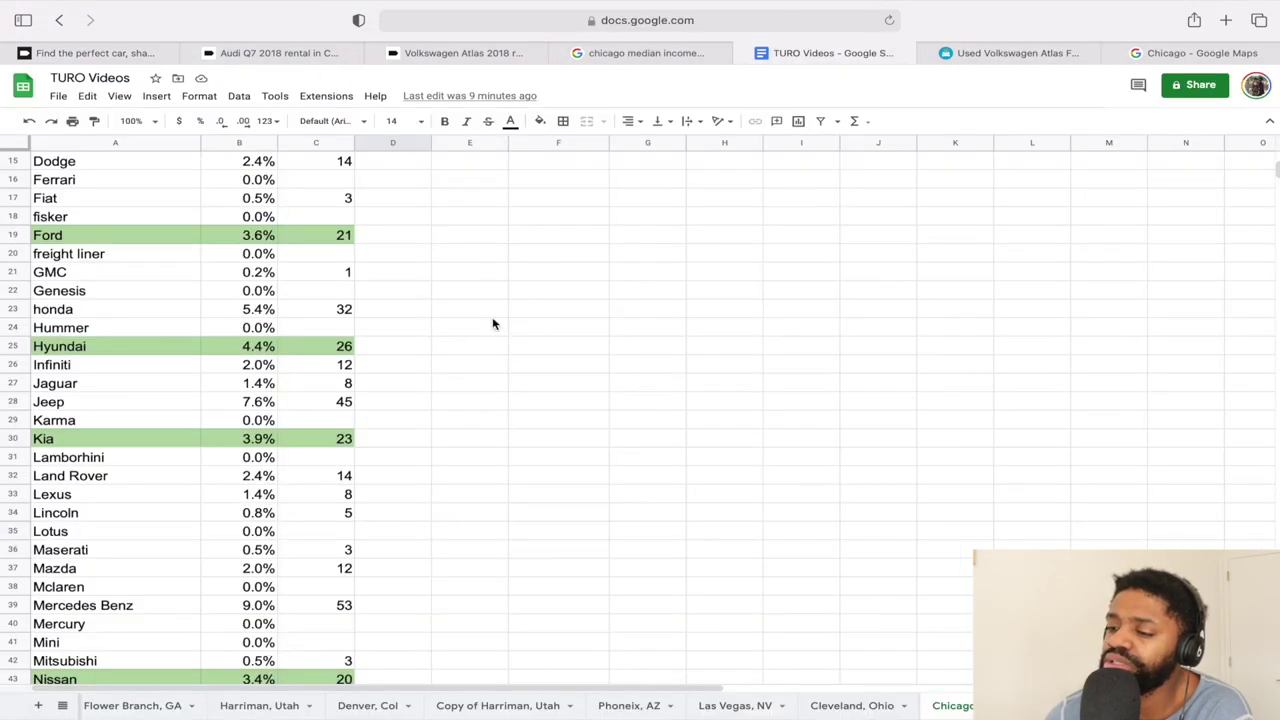
left_click(112, 57)
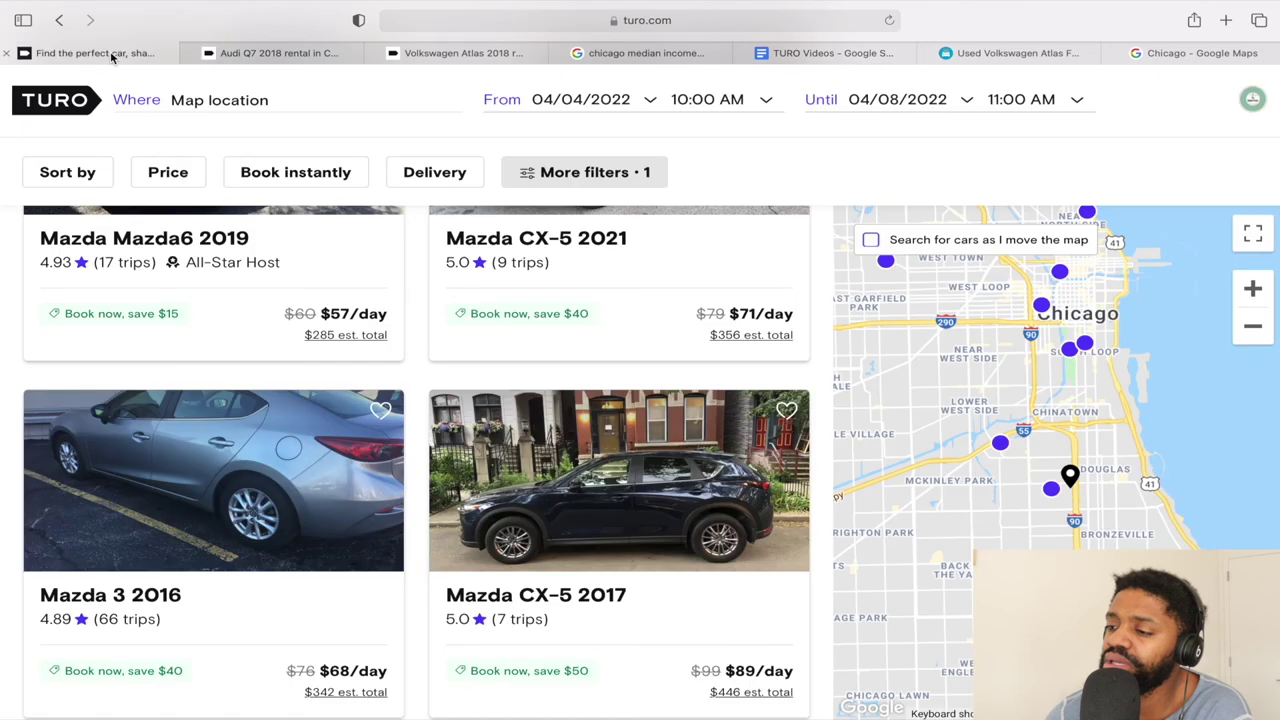
left_click(540, 172)
scroll(481, 355, "down", 5)
left_click(434, 622)
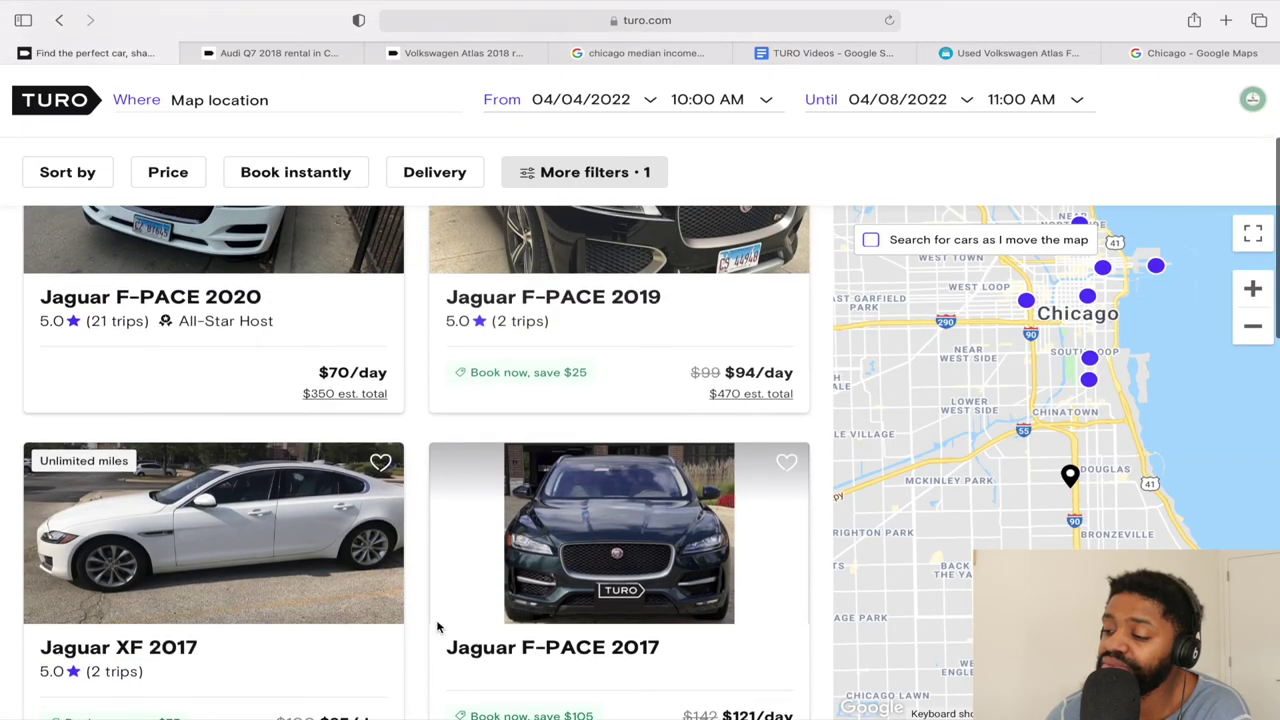
Examine the Jaguar listings, comparing models, daily prices and trip counts.
scroll(434, 623, "down", 3)
scroll(437, 627, "down", 5)
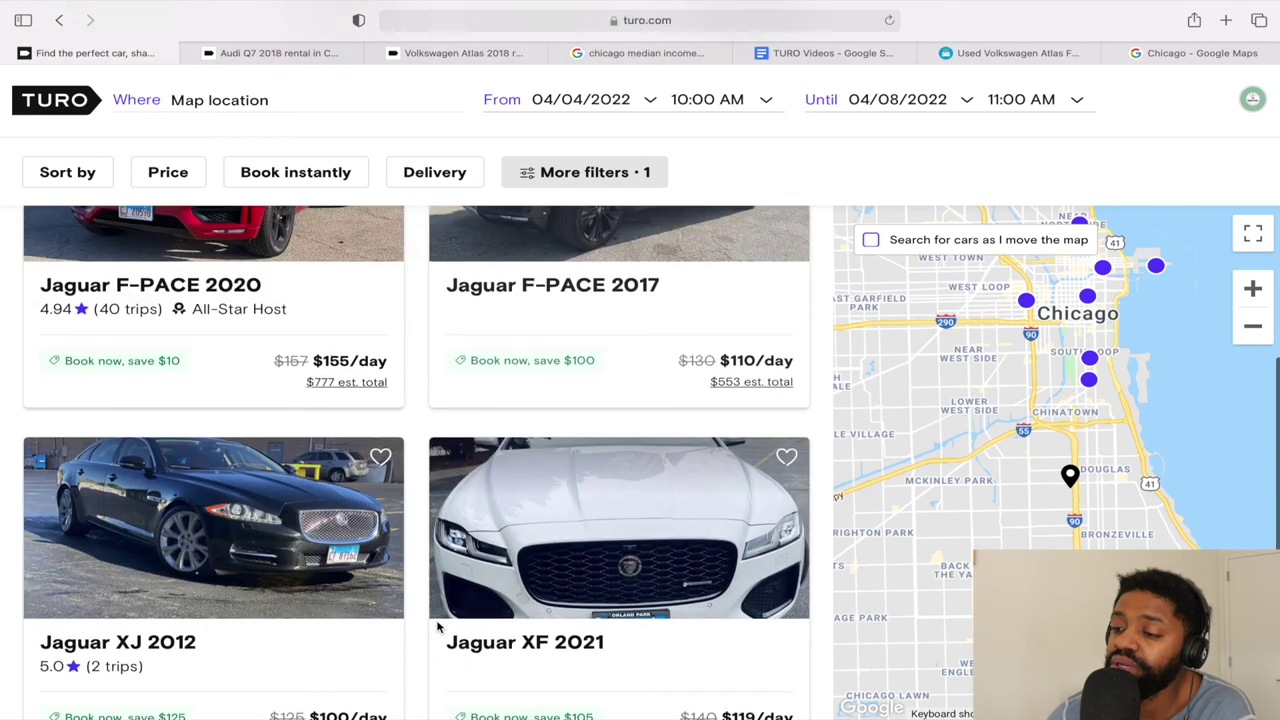
scroll(440, 450, "up", 1)
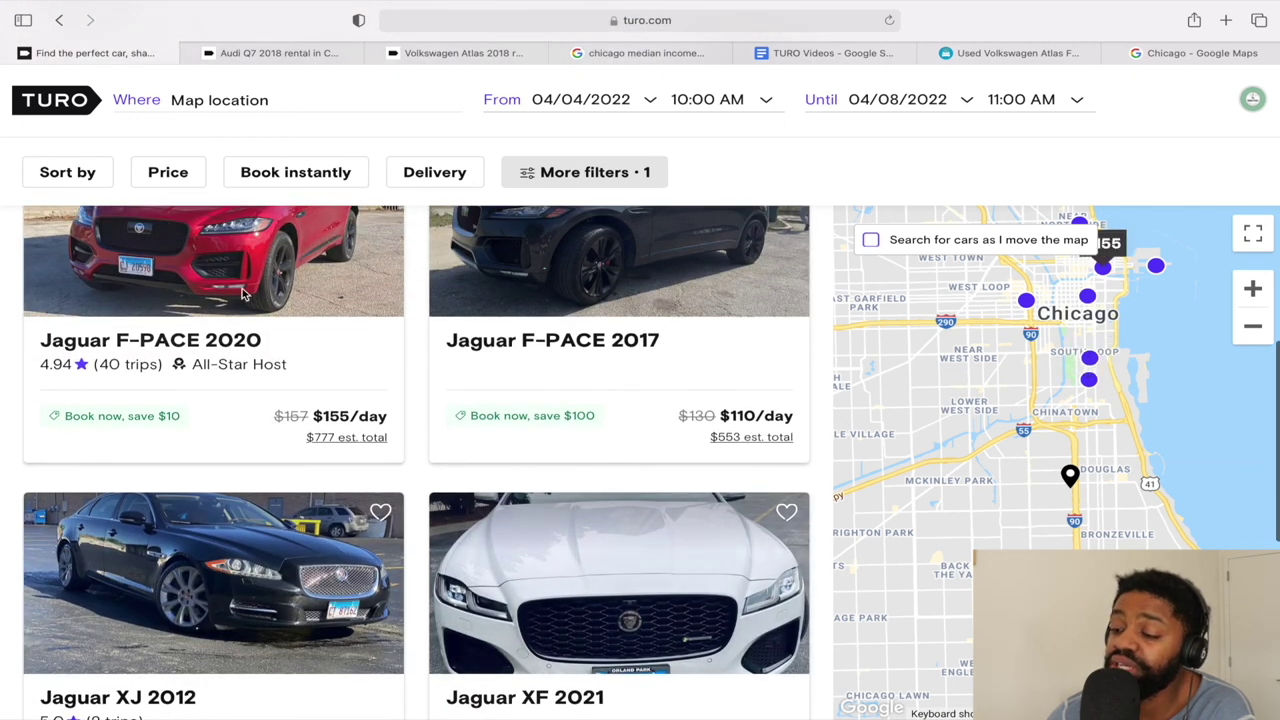
scroll(242, 290, "up", 3)
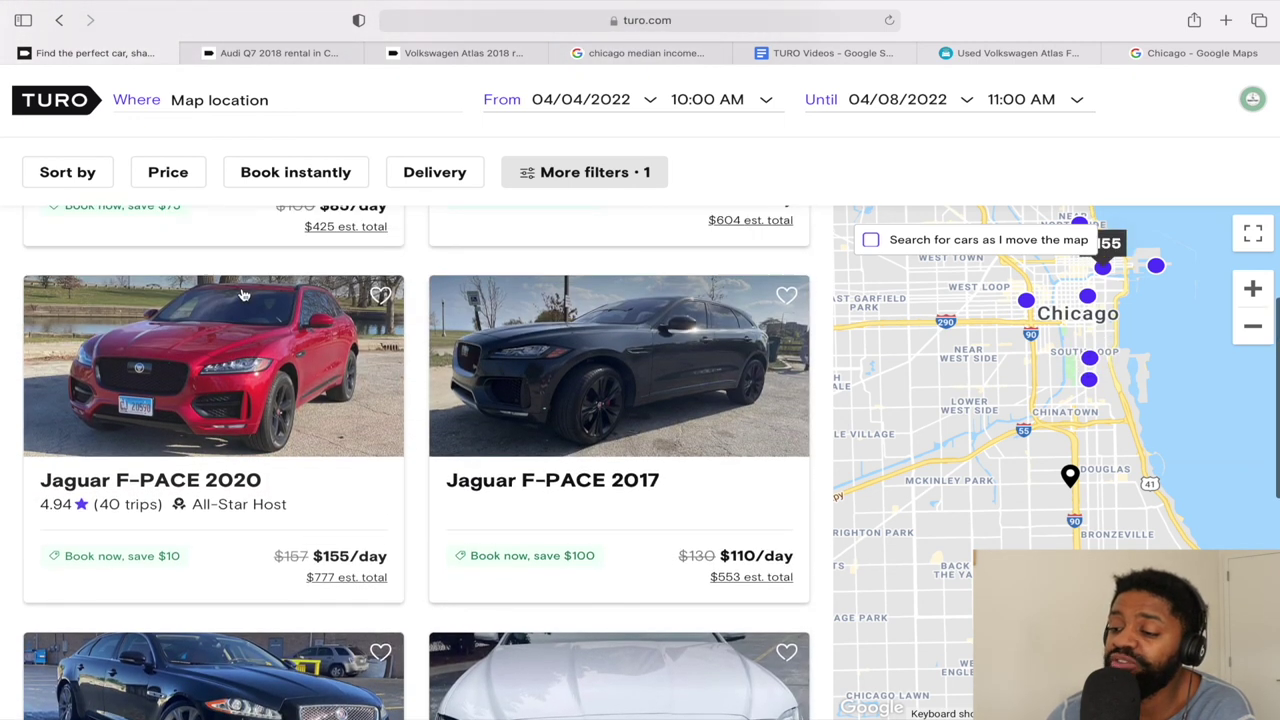
scroll(235, 448, "down", 1)
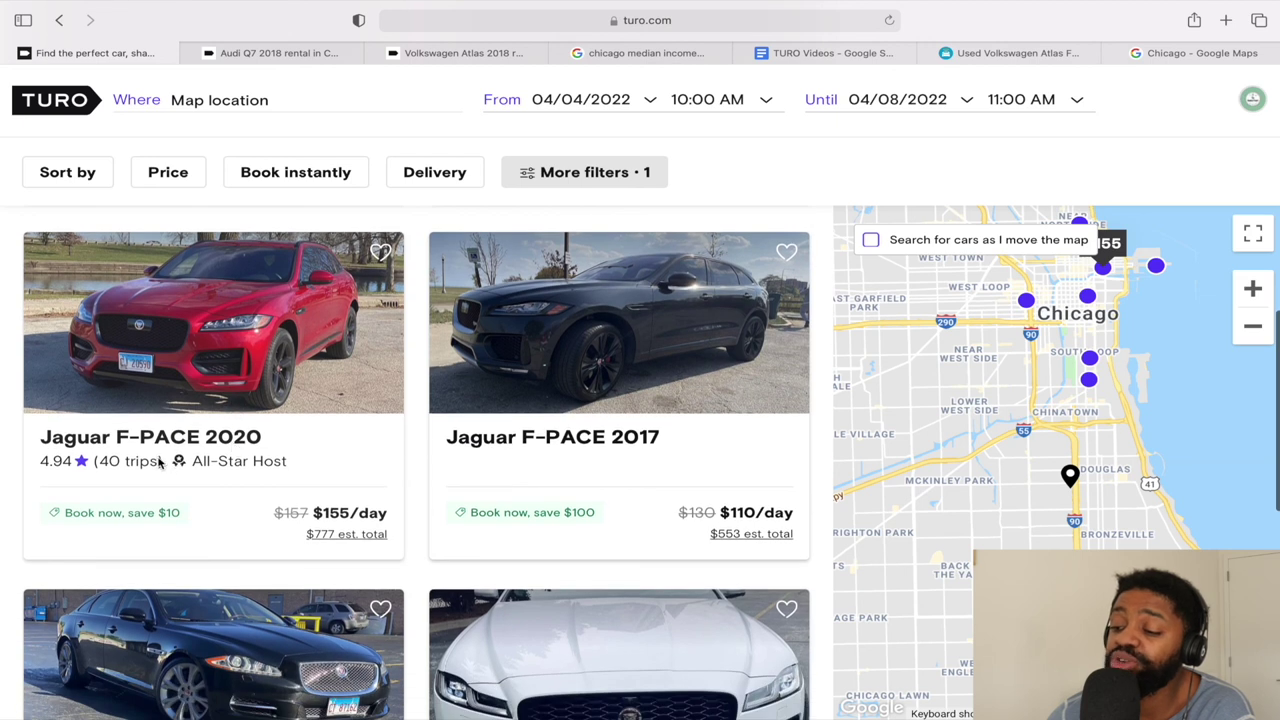
scroll(308, 521, "down", 10)
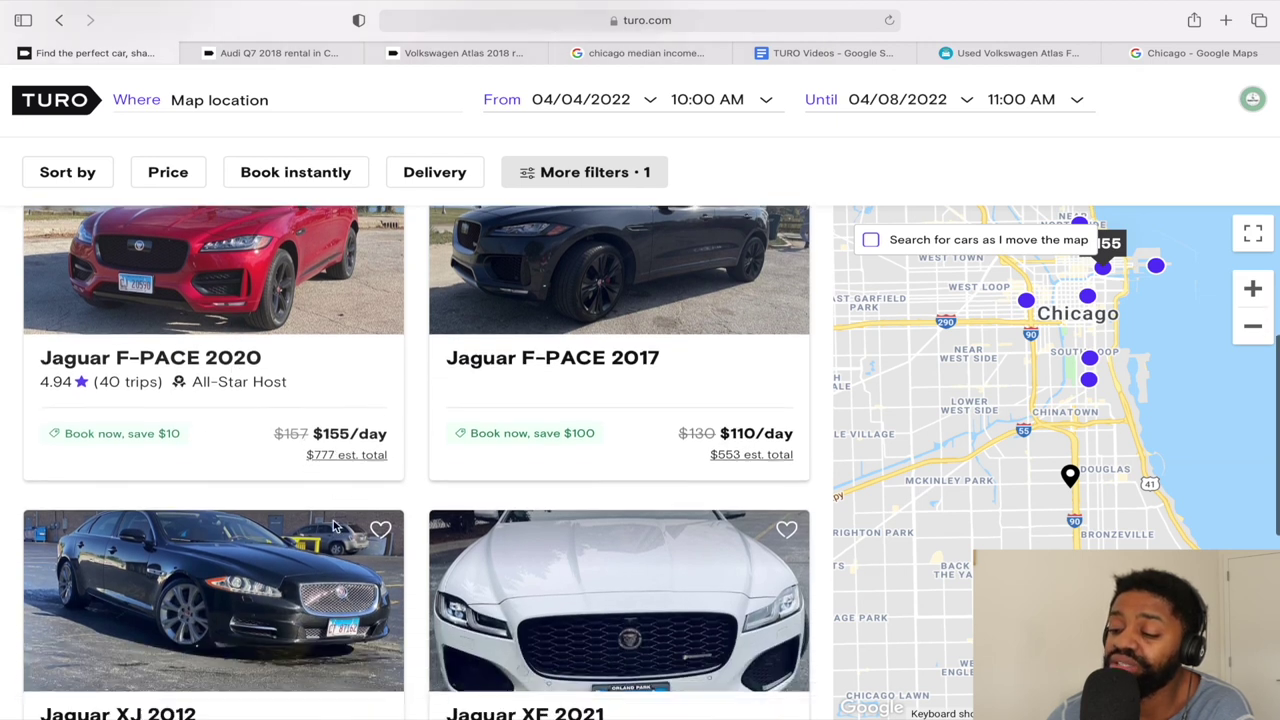
scroll(335, 527, "up", 12)
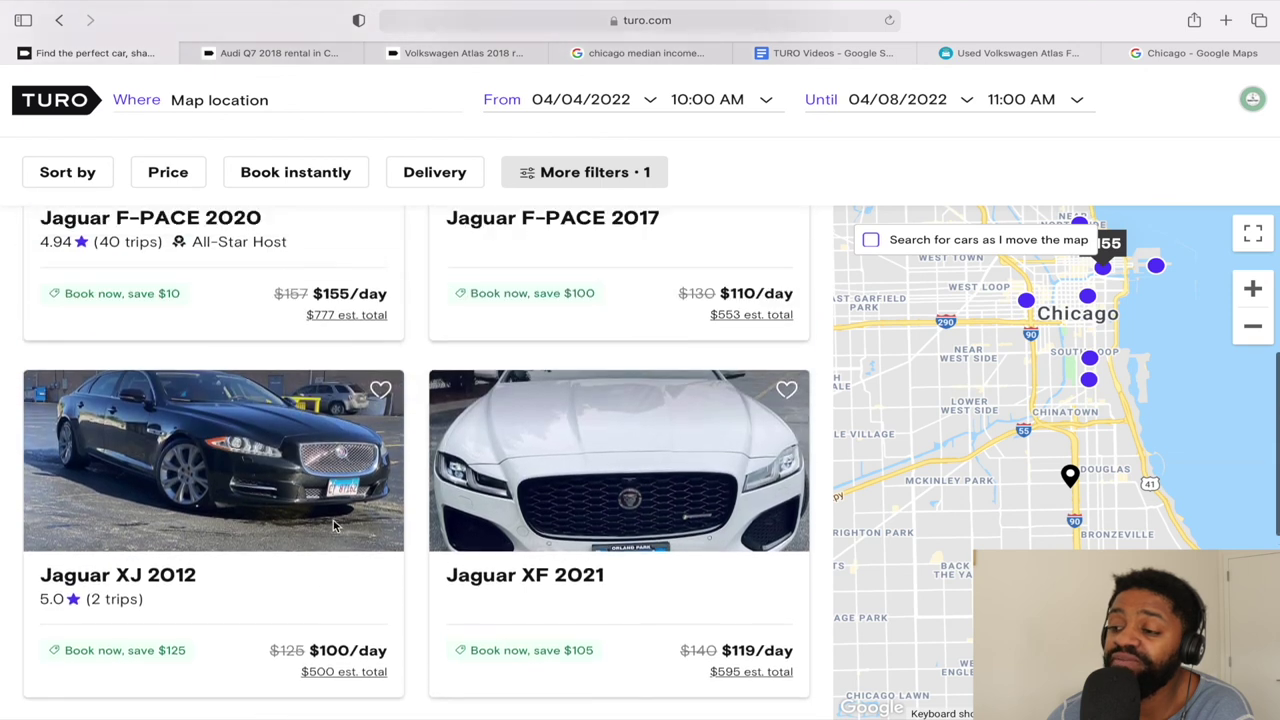
scroll(335, 527, "up", 1)
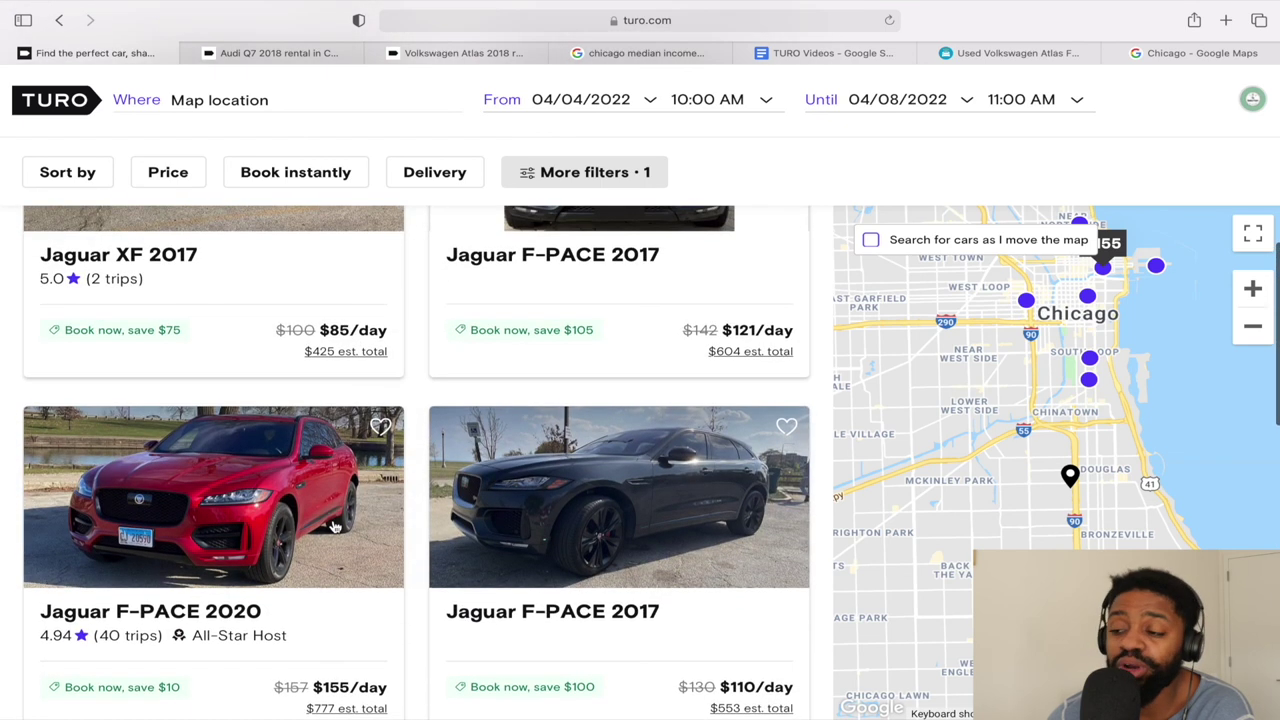